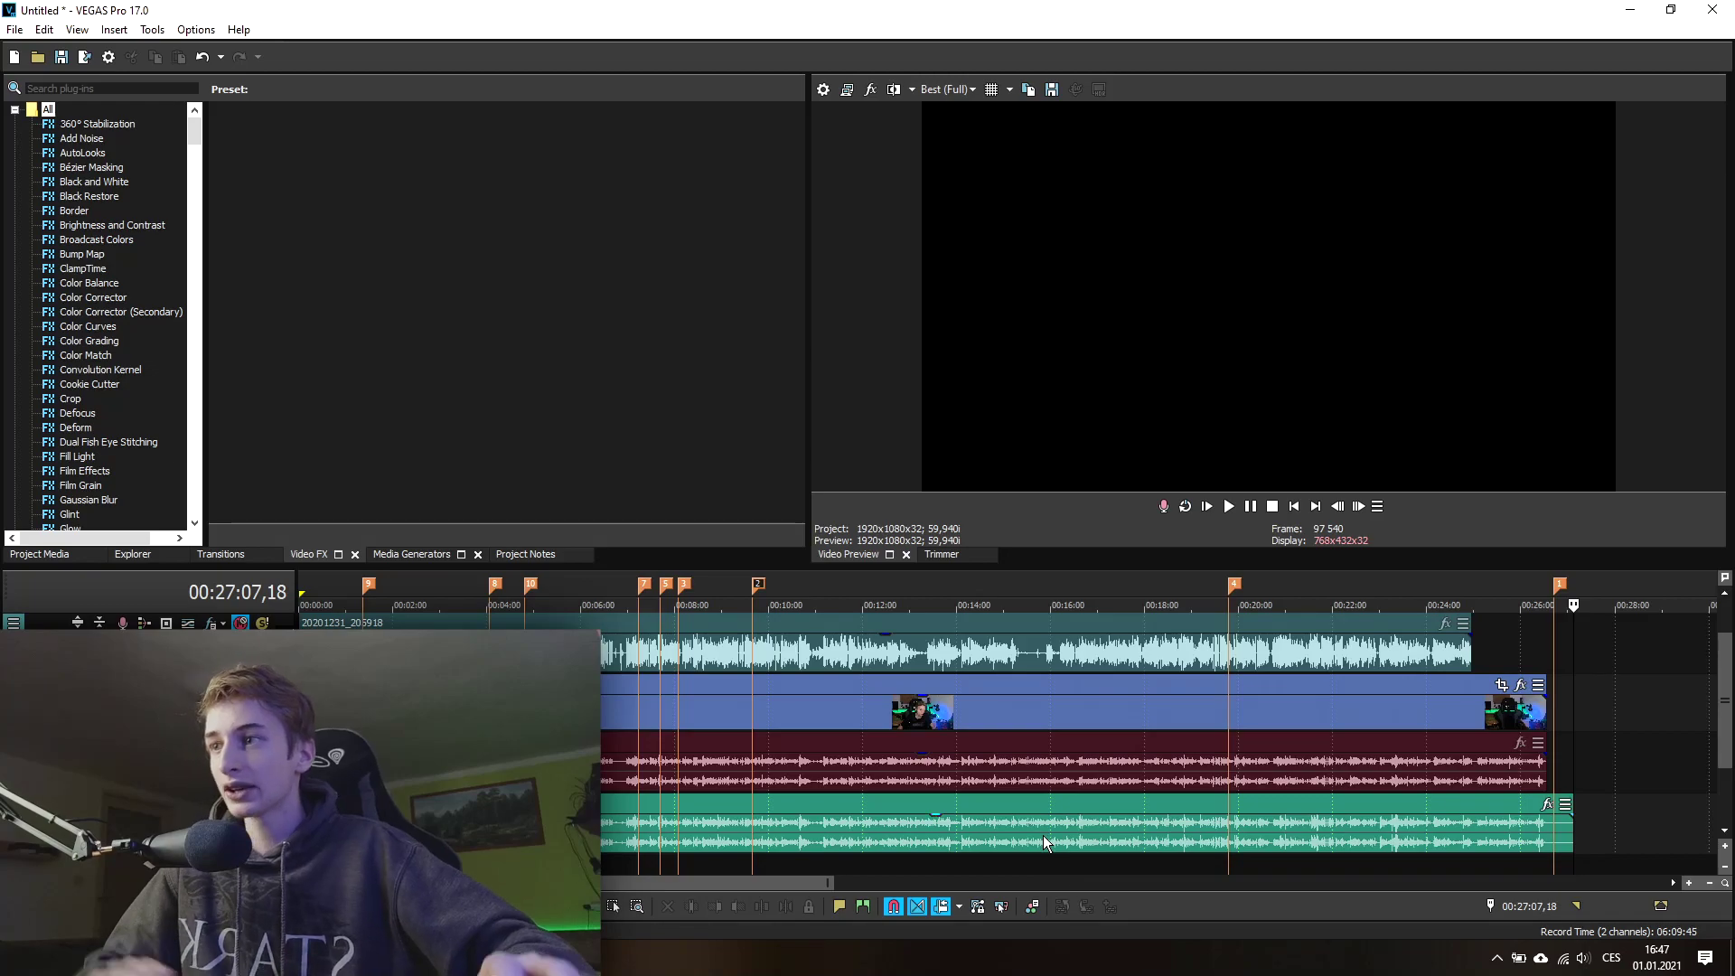
# Step: Zoom the VEGAS Pro timeline and jump back to the start of the recording
pyautogui.scroll(-3, 754, 723)
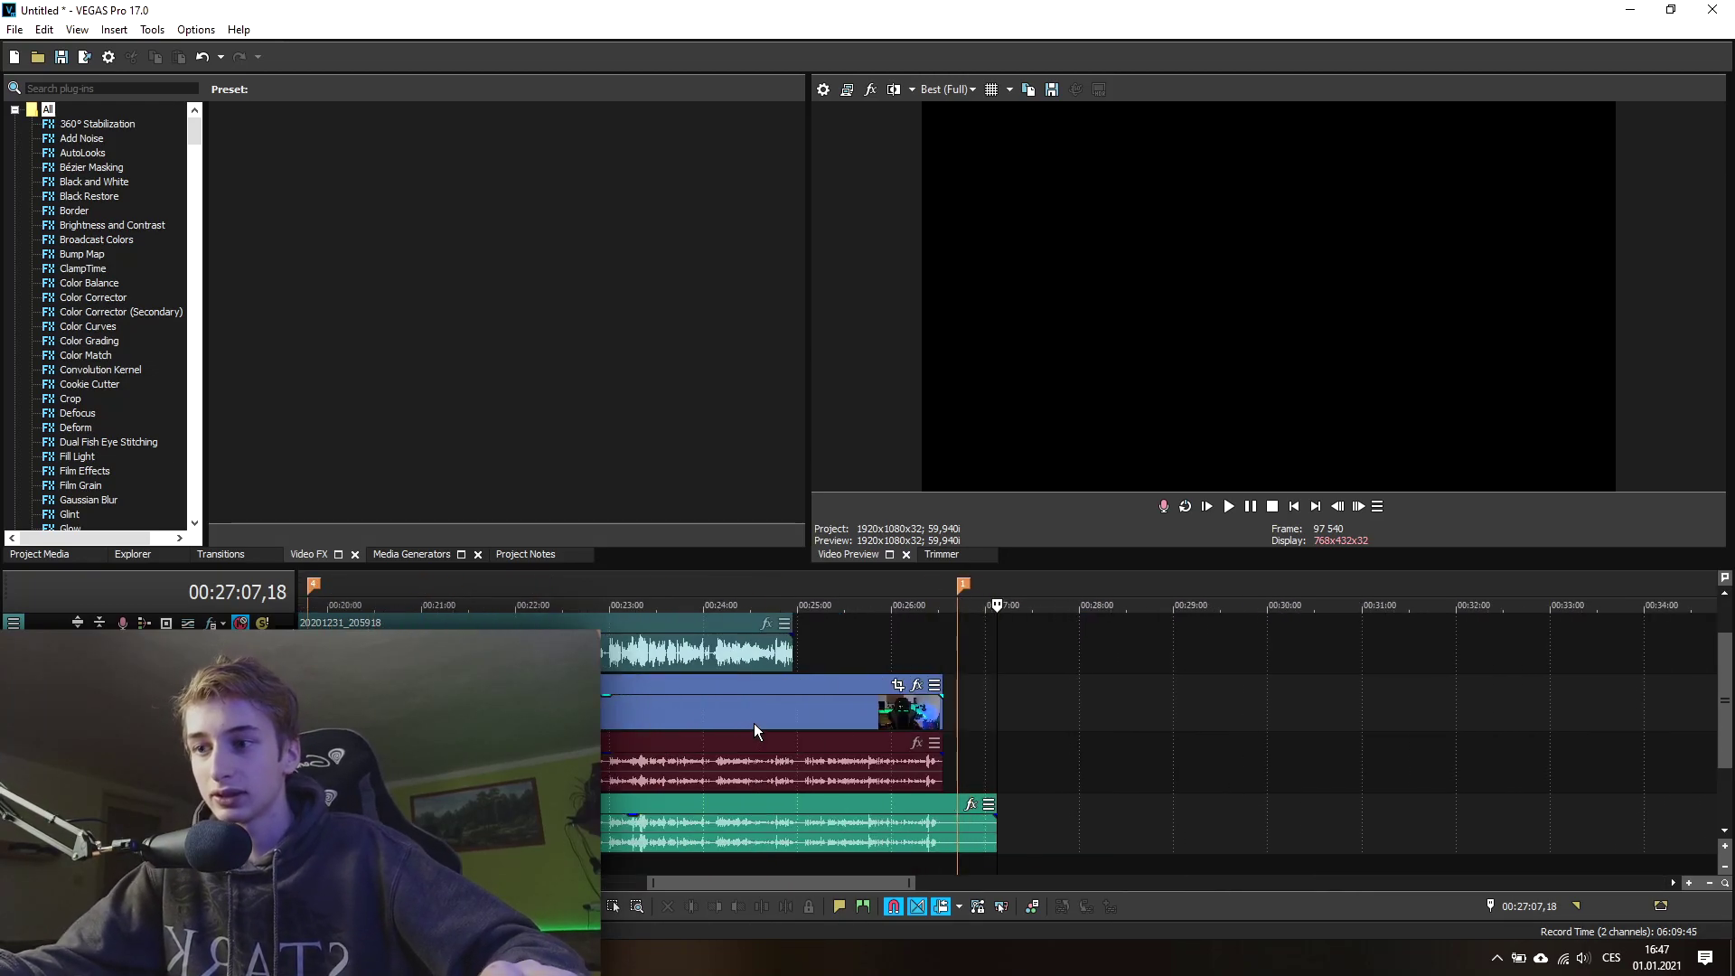
pyautogui.scroll(-2, 754, 709)
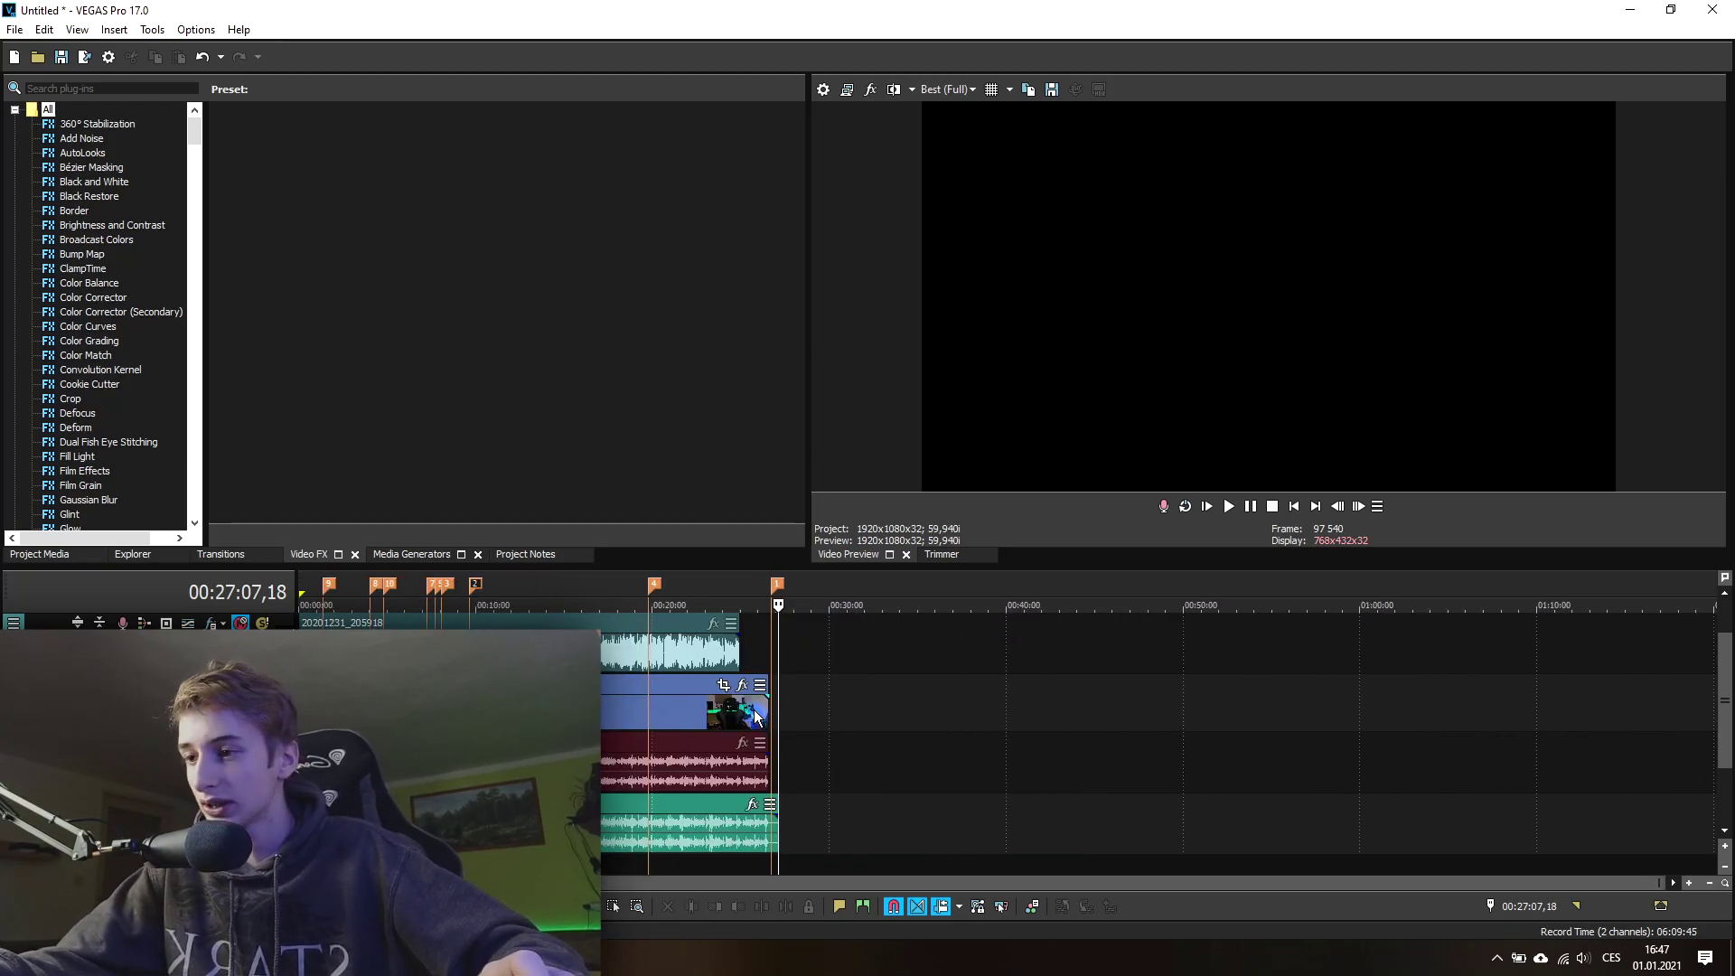
pyautogui.press('Home')
pyautogui.scroll(3, 777, 715)
pyautogui.scroll(-2, 904, 700)
pyautogui.scroll(5, 979, 692)
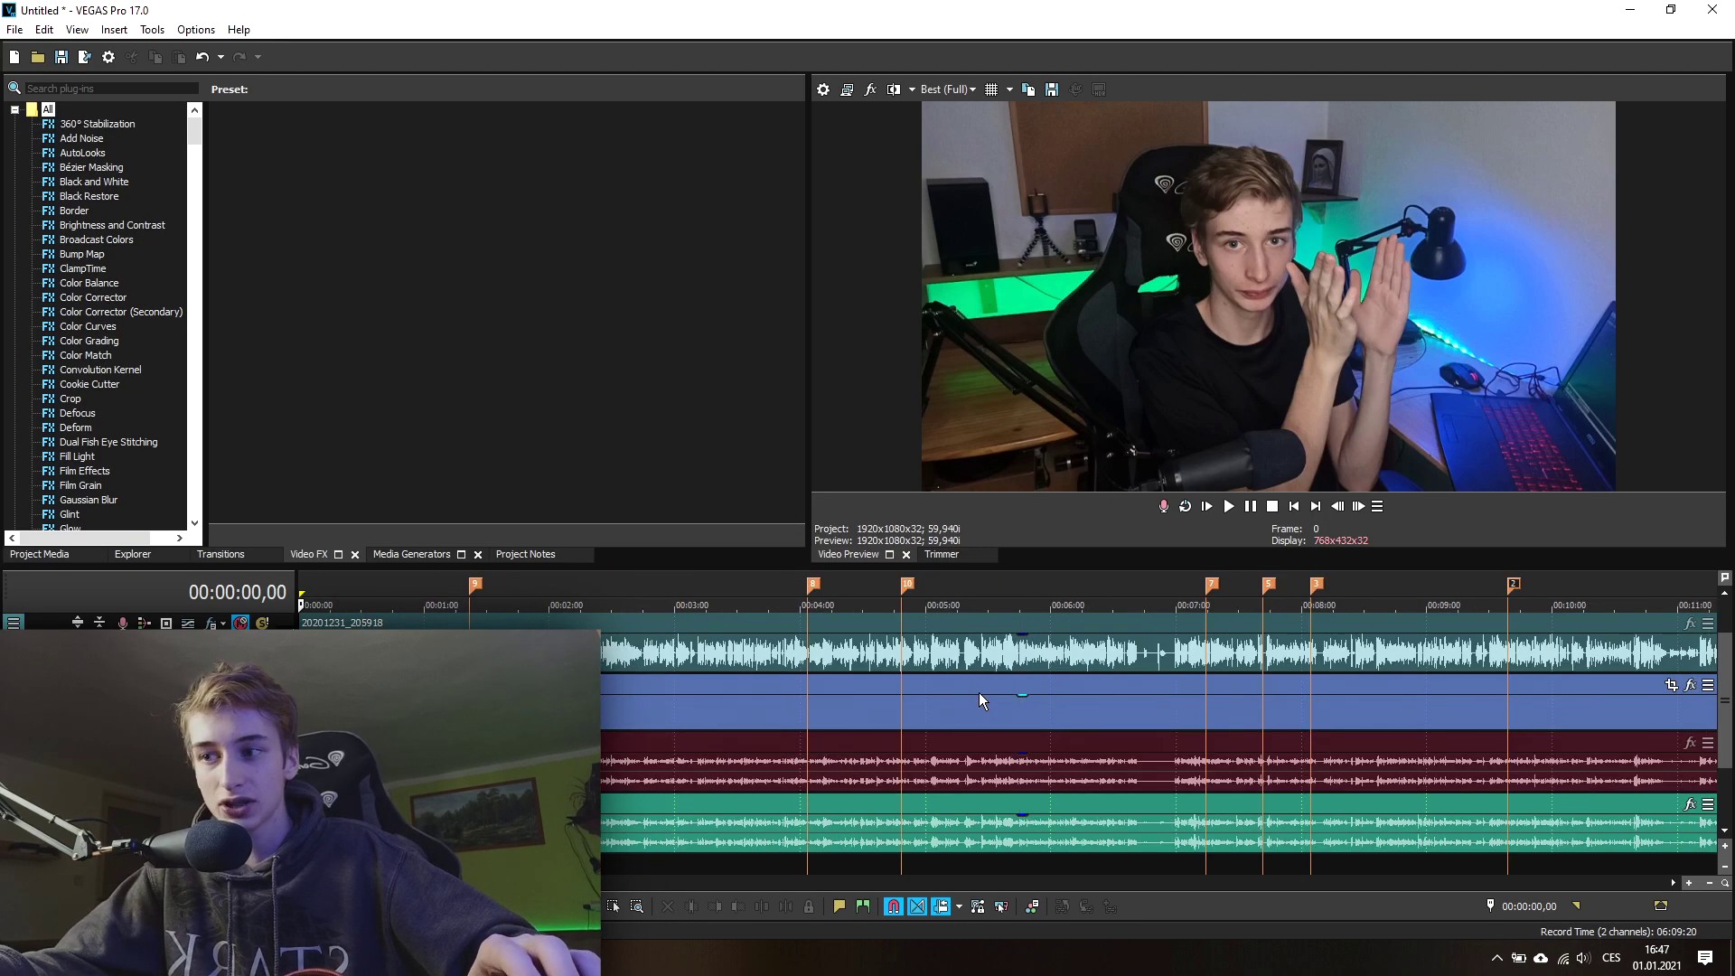
# Step: Glance at the finished thumbnail in Photoshop, then return to VEGAS and re-zoom the timeline
pyautogui.hotkey('alt', 'Tab')
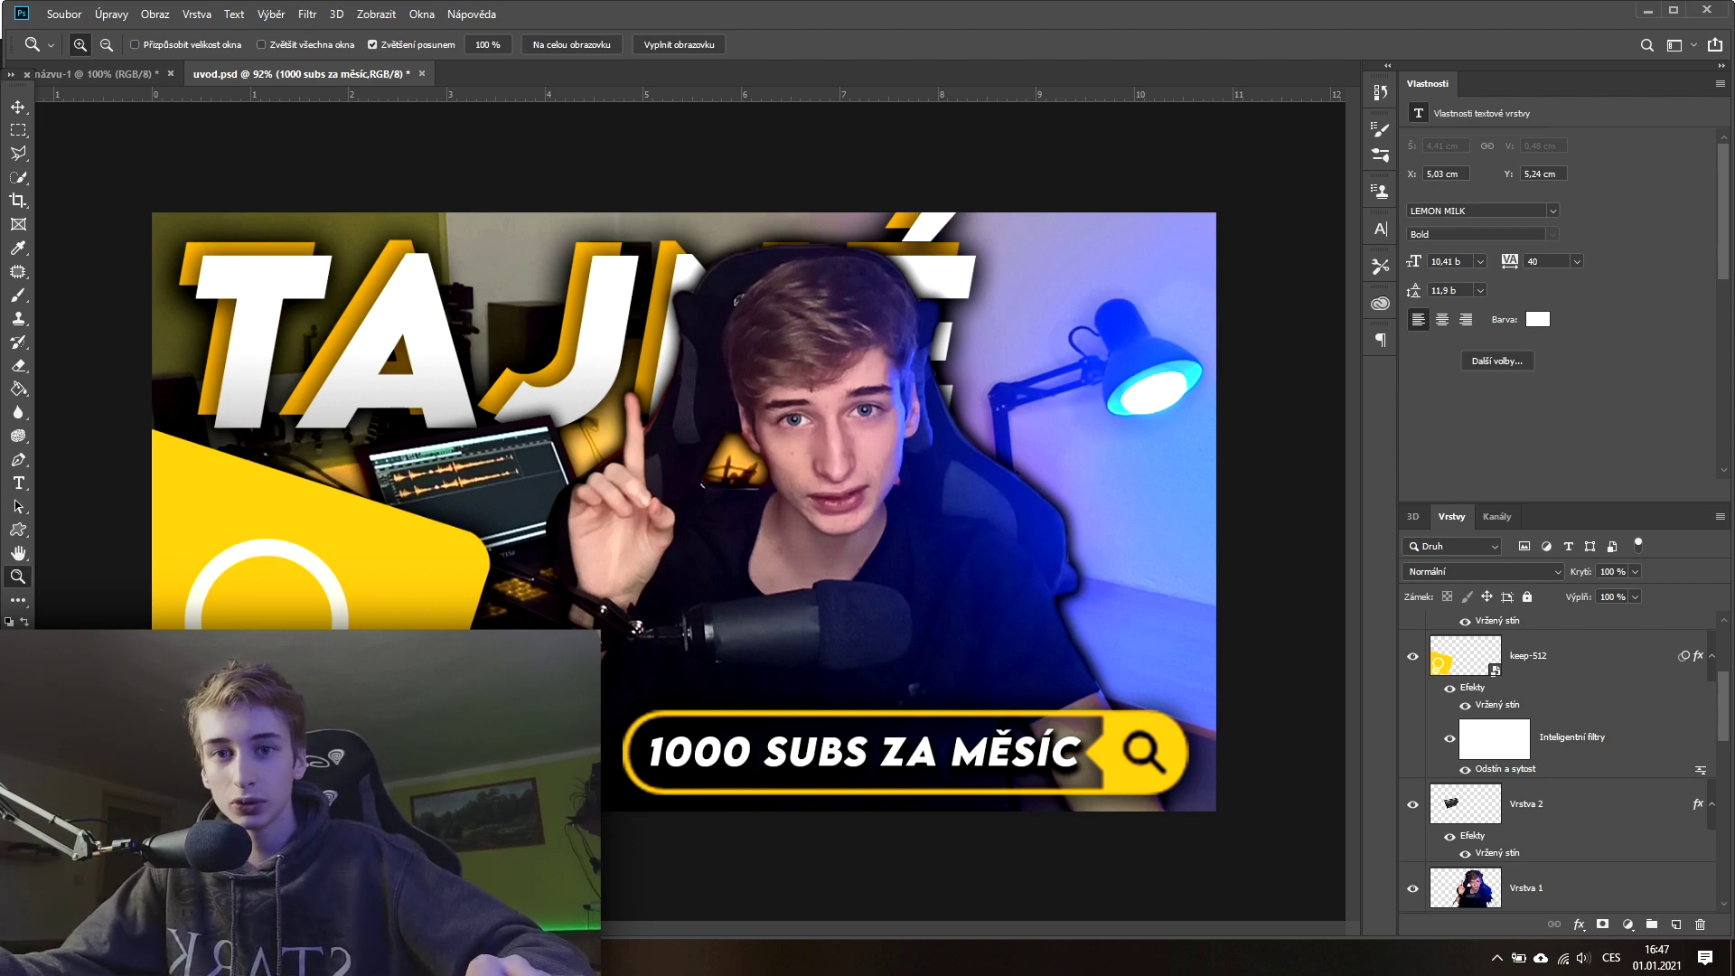
pyautogui.hotkey('alt', 'Tab')
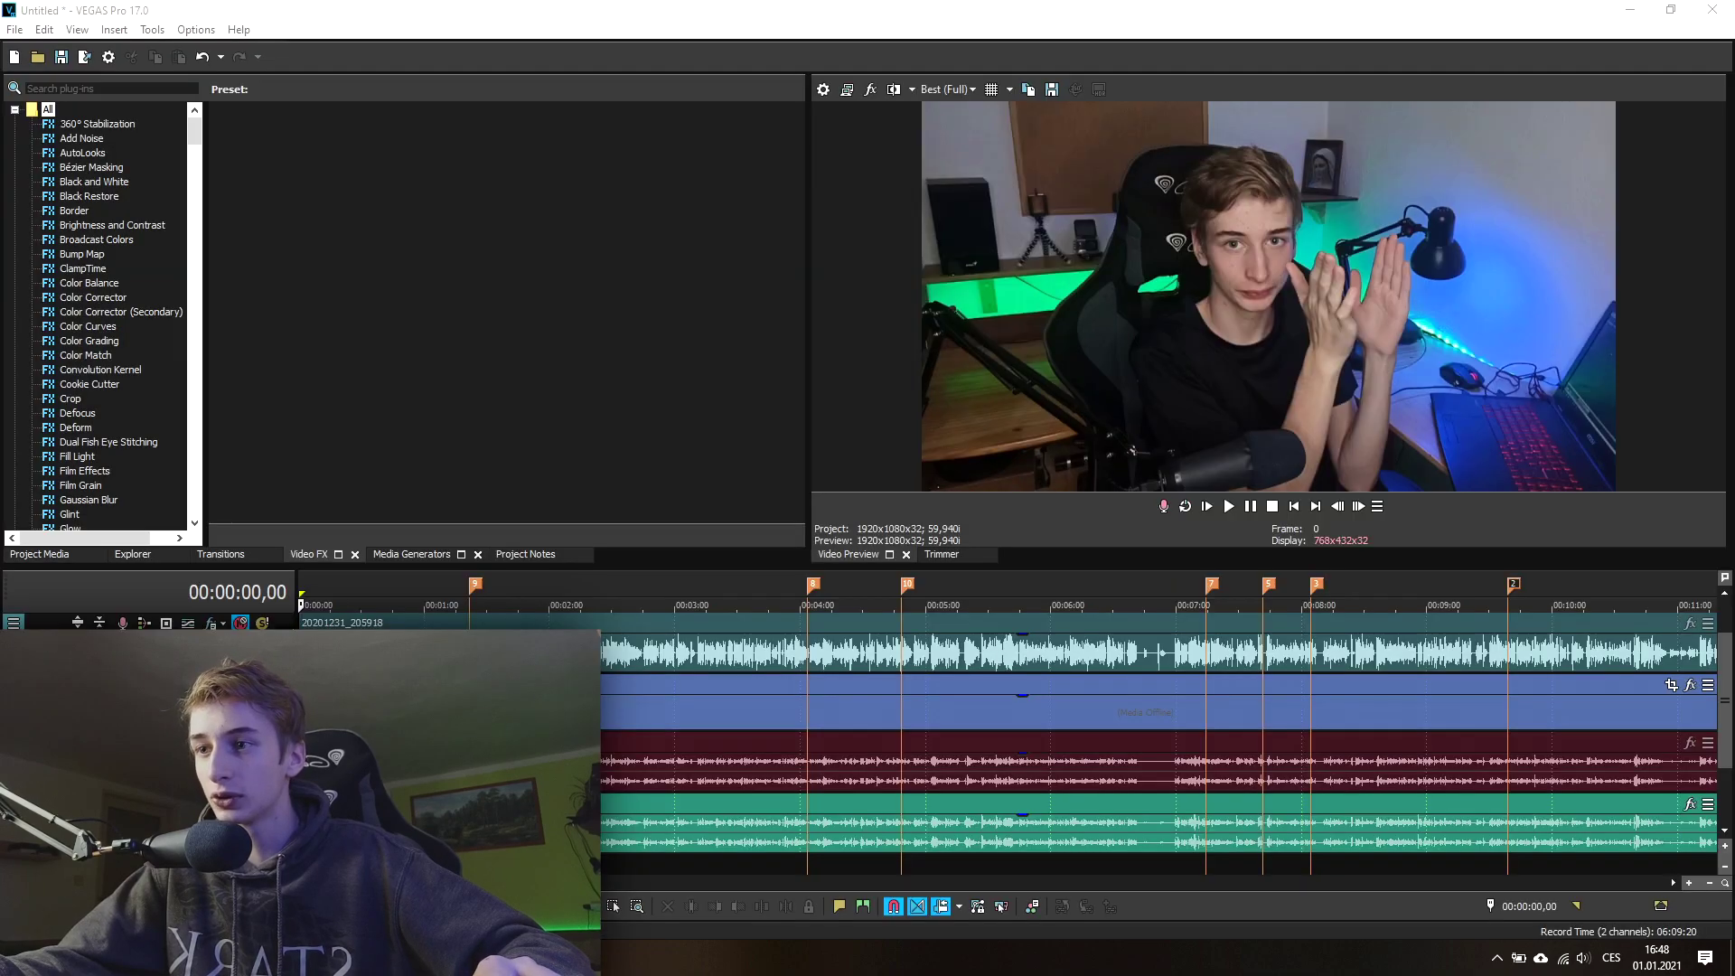
pyautogui.scroll(-3, 651, 795)
pyautogui.scroll(4, 691, 779)
pyautogui.scroll(2, 691, 778)
pyautogui.scroll(2, 700, 781)
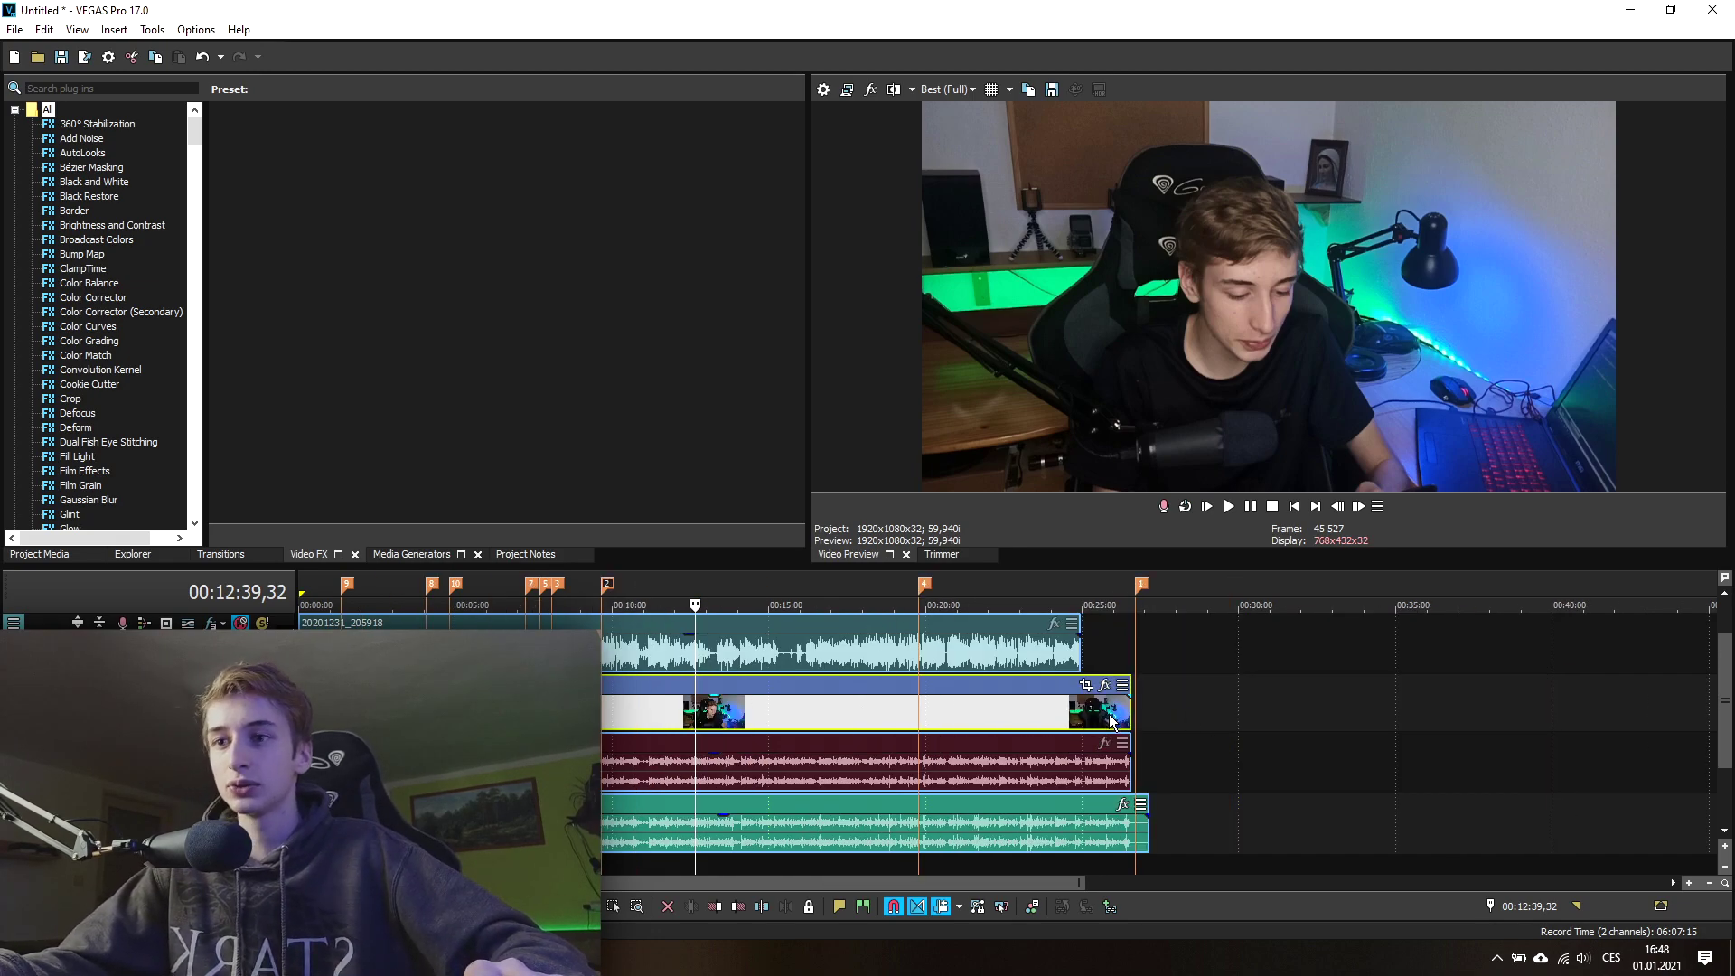
# Step: Jump to about 25:51 in the recording, then back to the start
pyautogui.click(1110, 721)
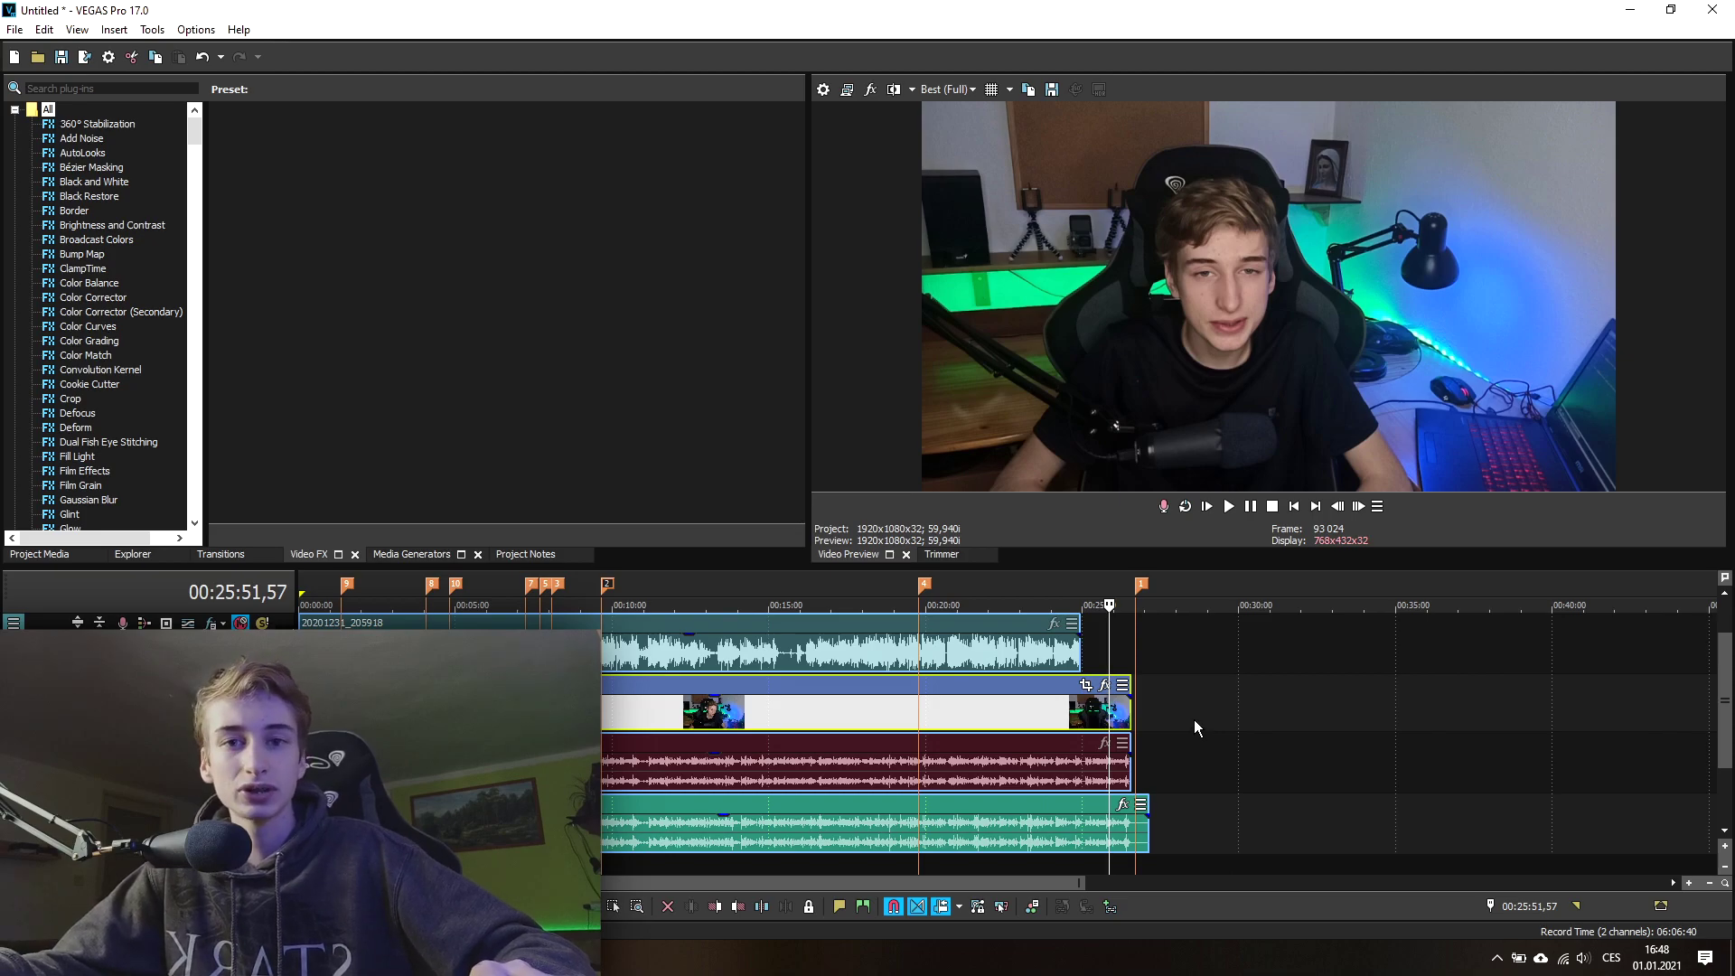
pyautogui.scroll(-3, 1195, 719)
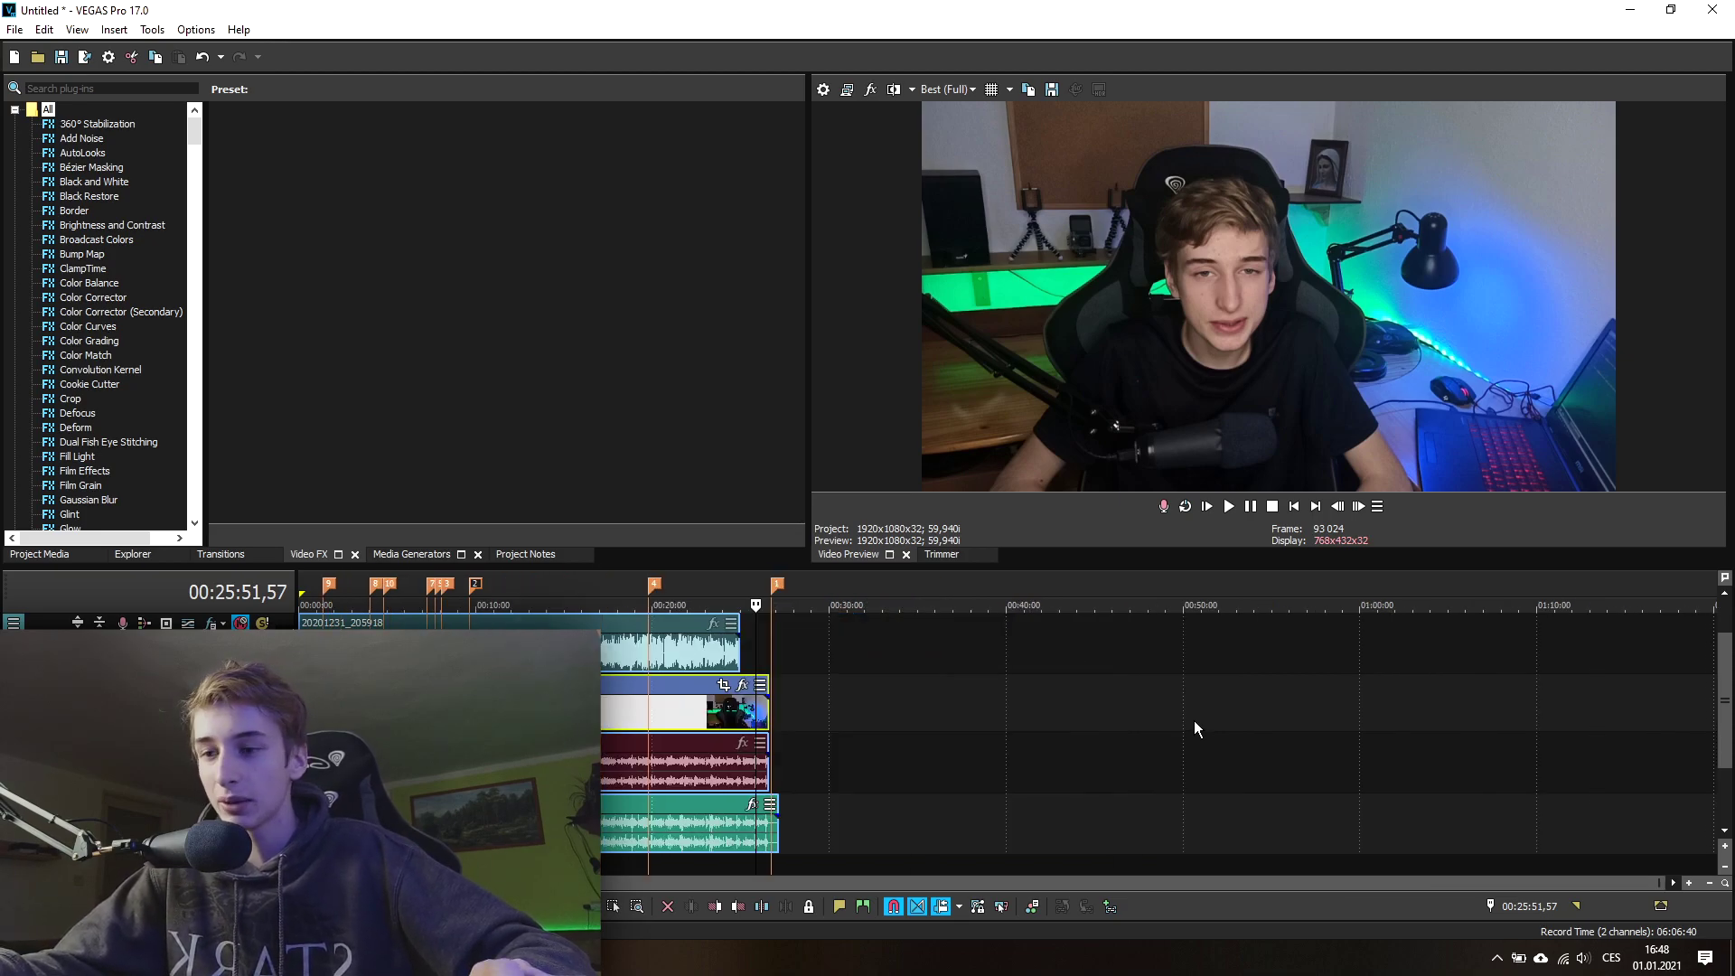
pyautogui.scroll(3, 1195, 728)
pyautogui.press('Home')
pyautogui.scroll(5, 1195, 728)
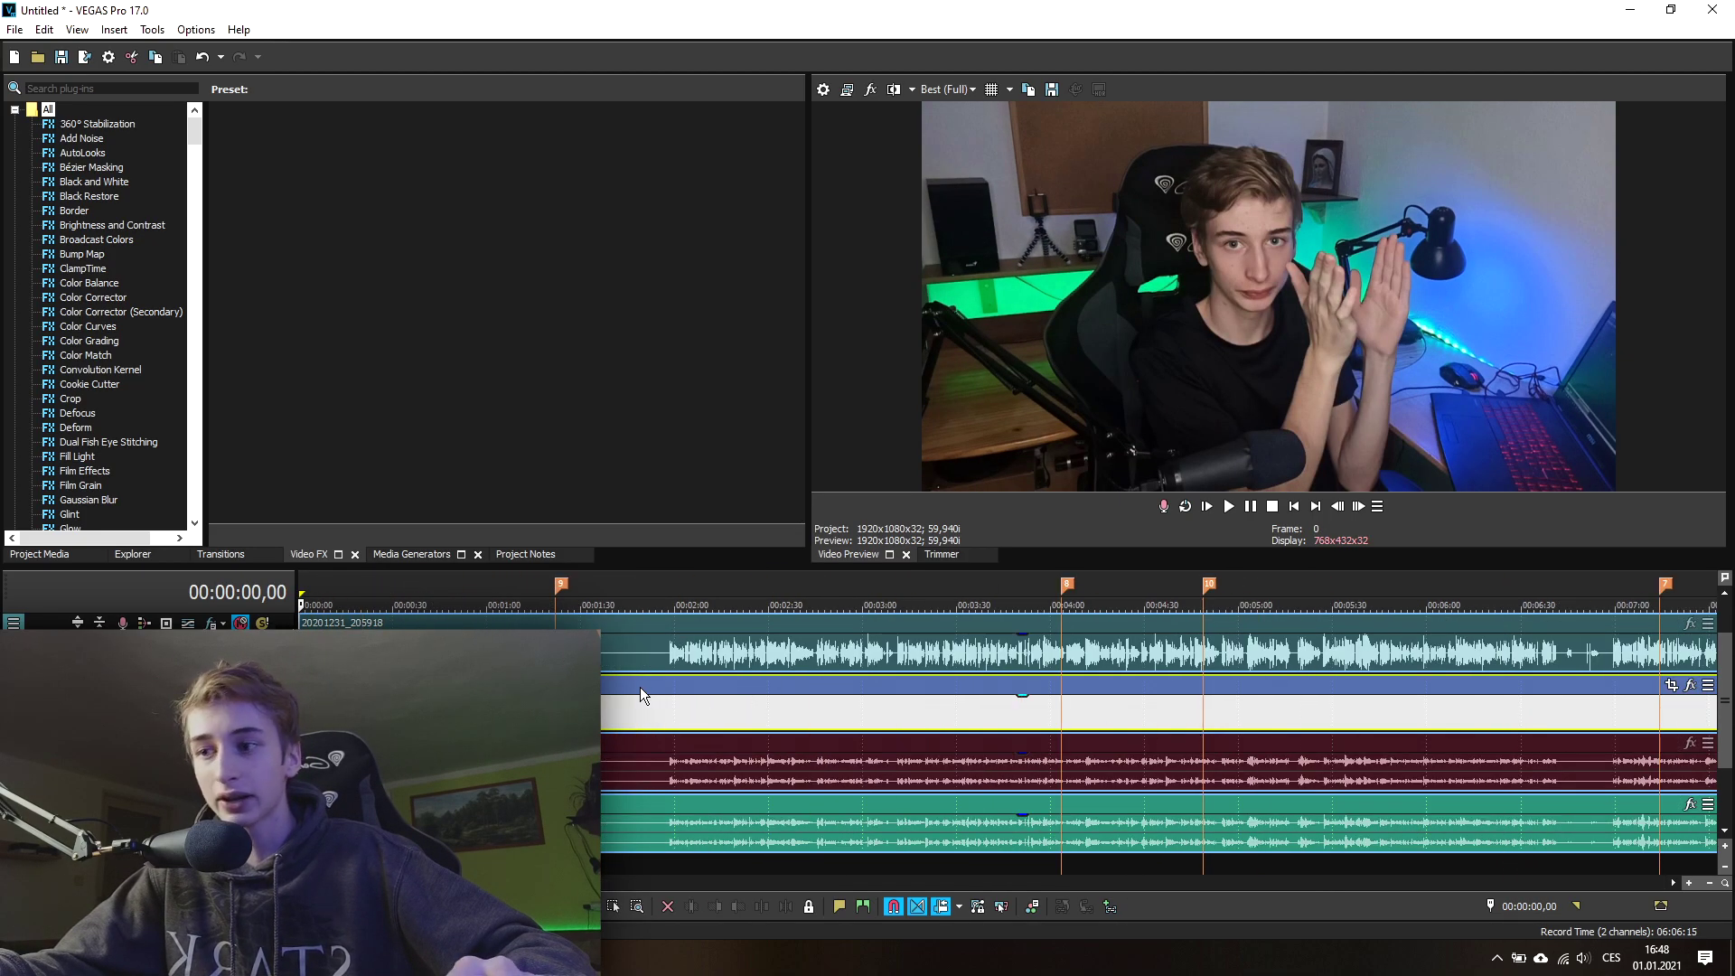
# Step: Skim markers 1:21 and 4:48, play from 14:07 to 14:53, then return to 1:21
pyautogui.press('9')
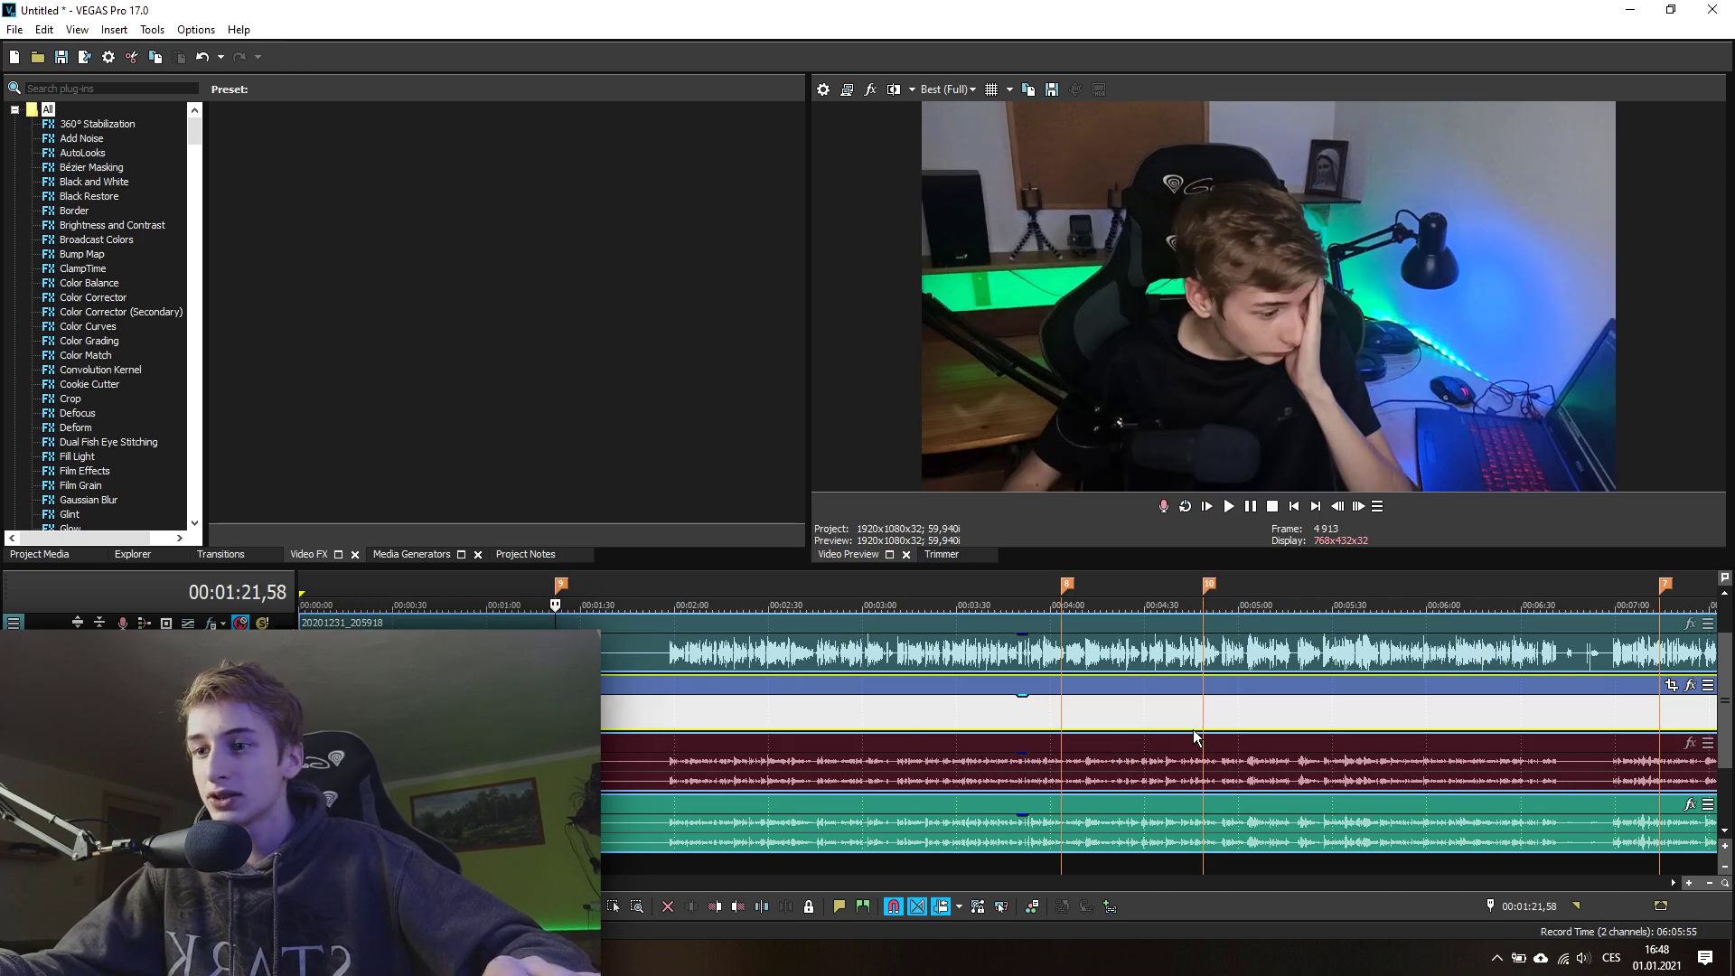
pyautogui.press('0')
pyautogui.scroll(-5, 1229, 720)
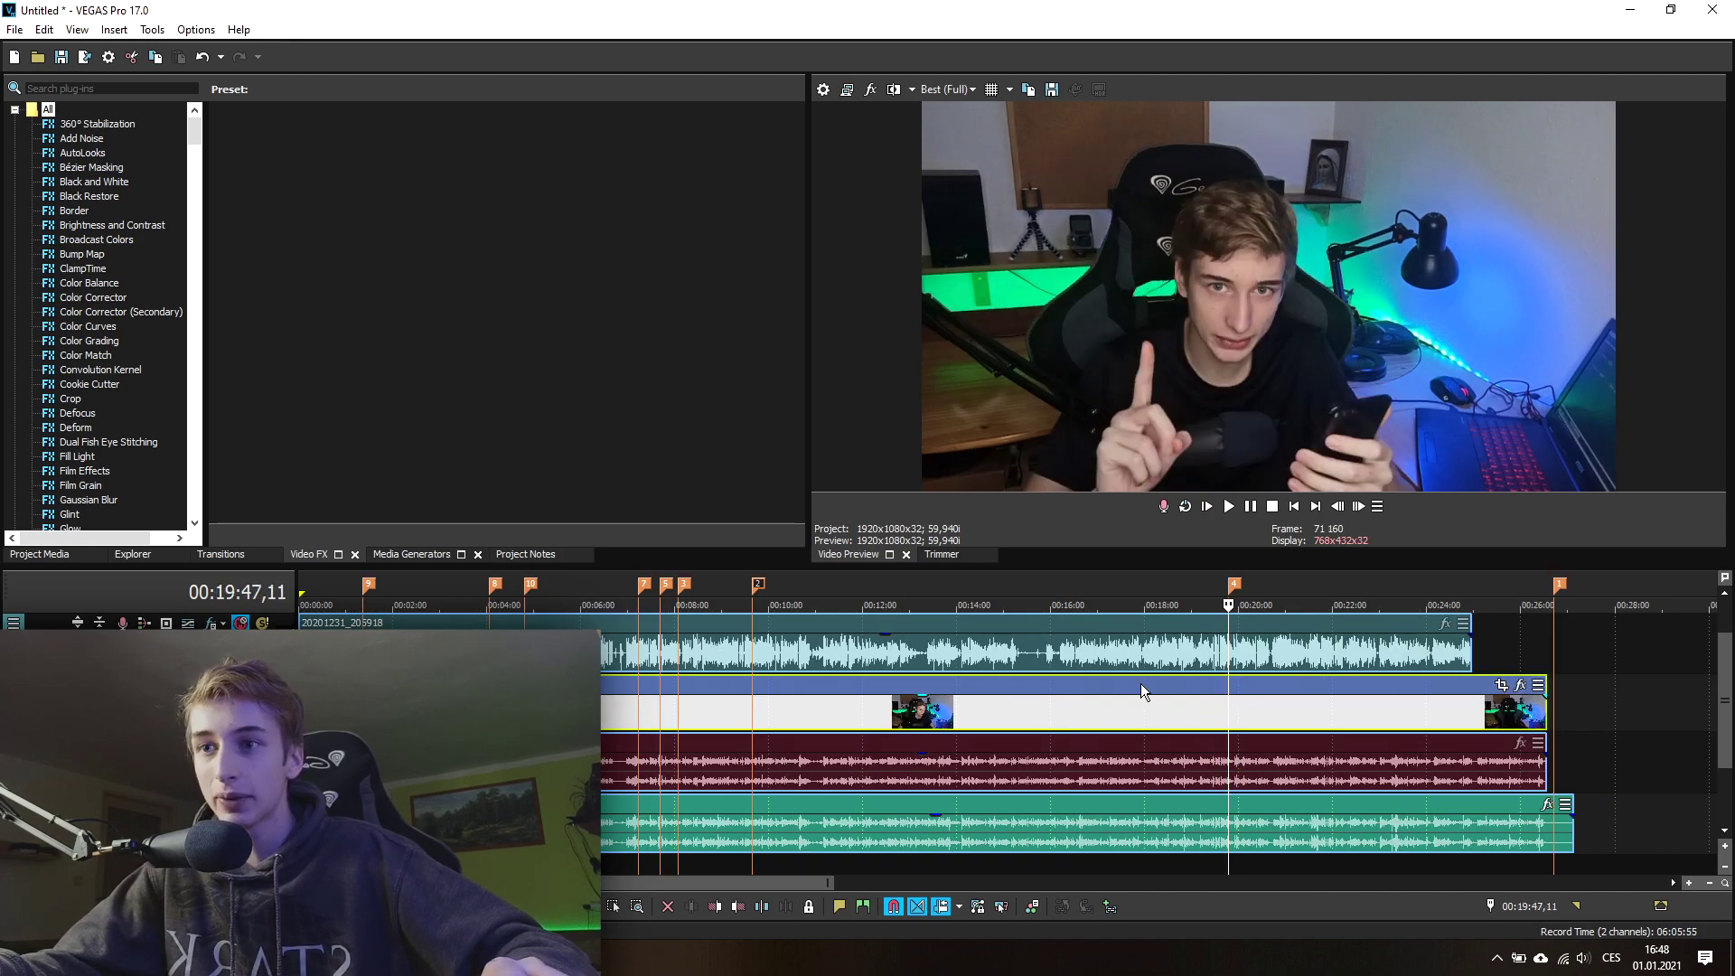
pyautogui.click(962, 719)
pyautogui.press('space')
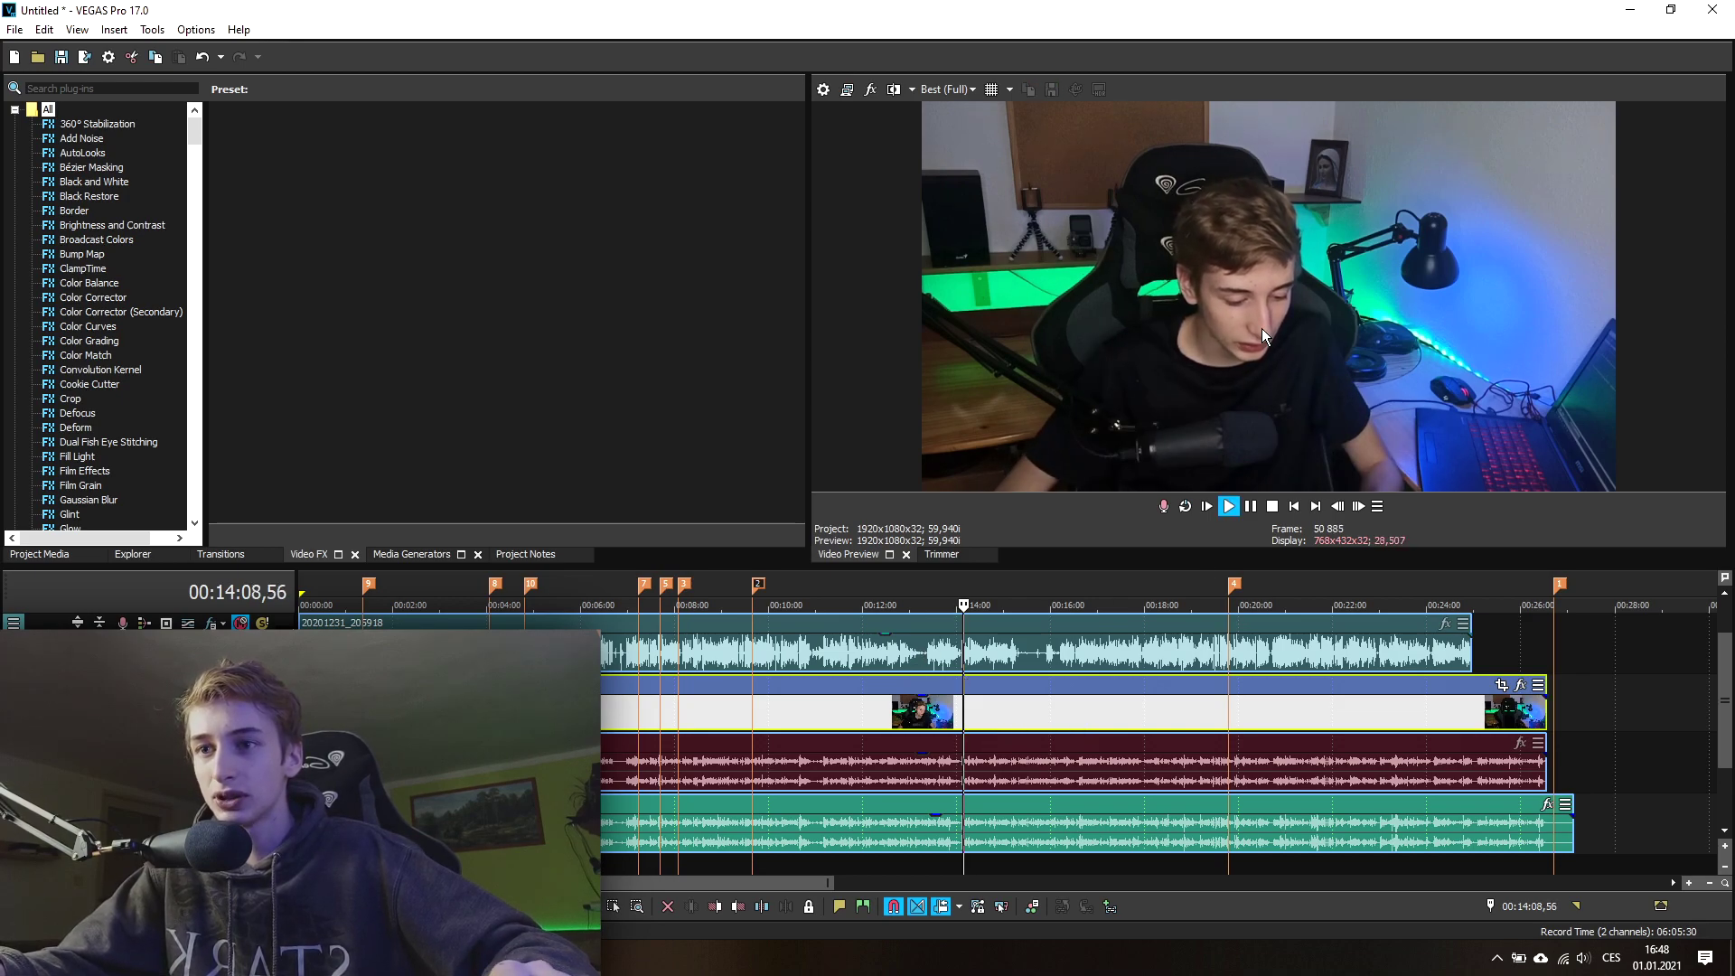
pyautogui.click(999, 721)
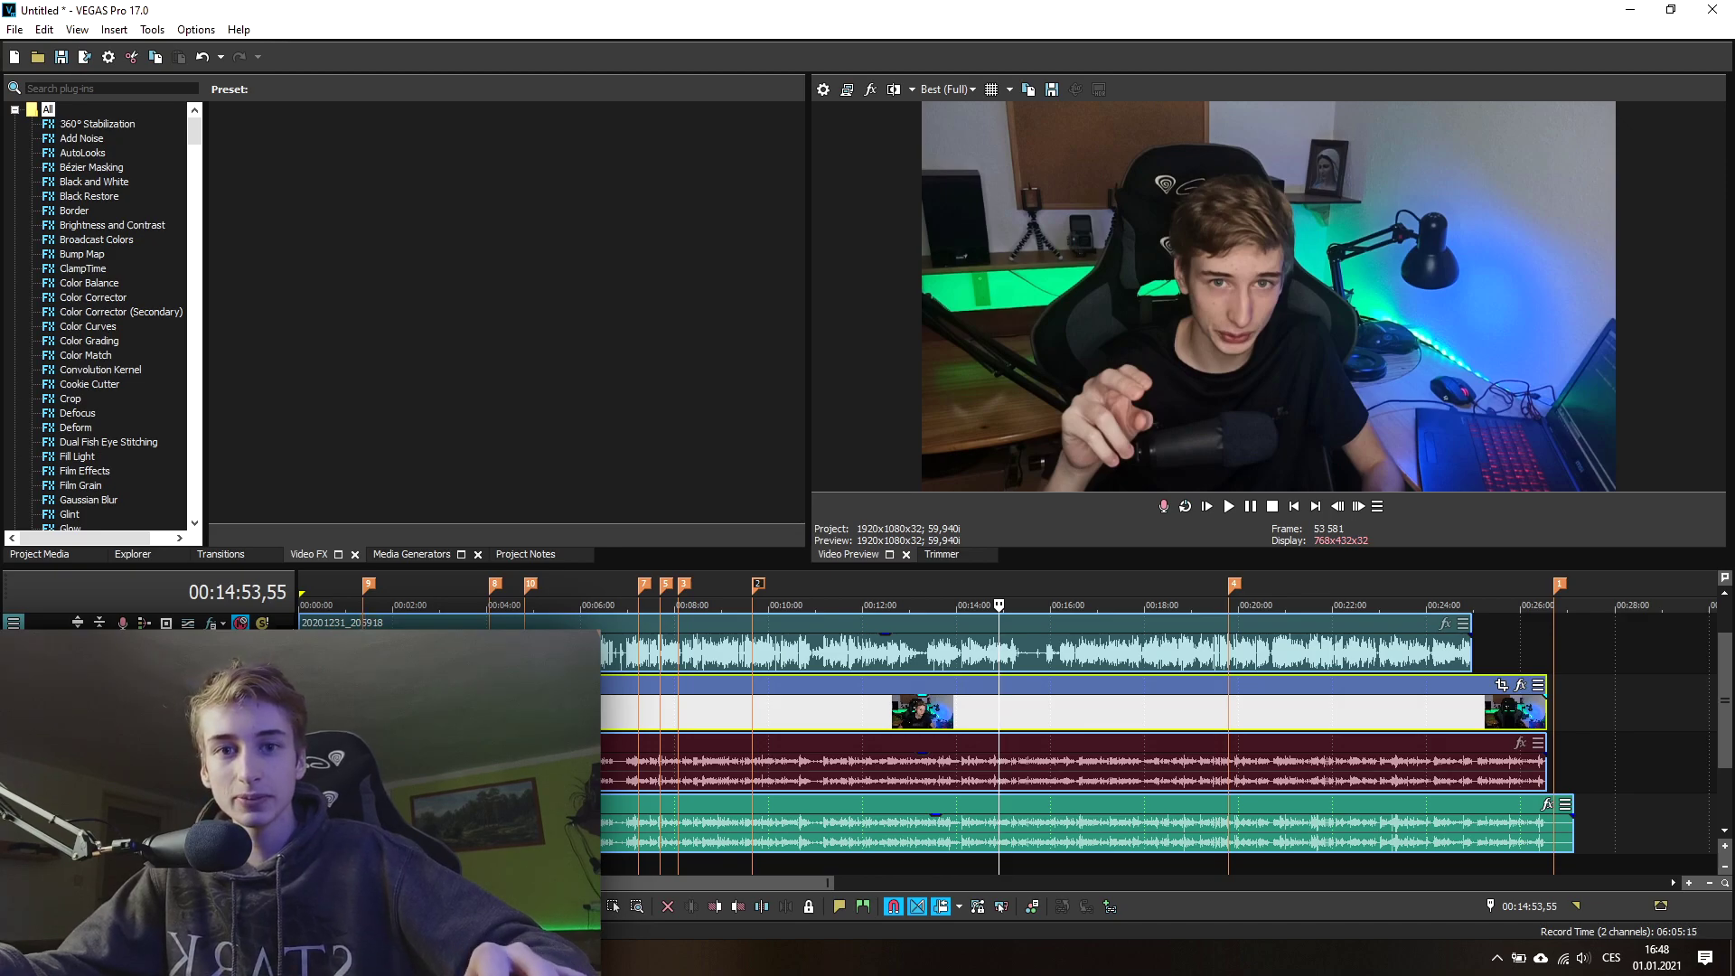
pyautogui.press('9')
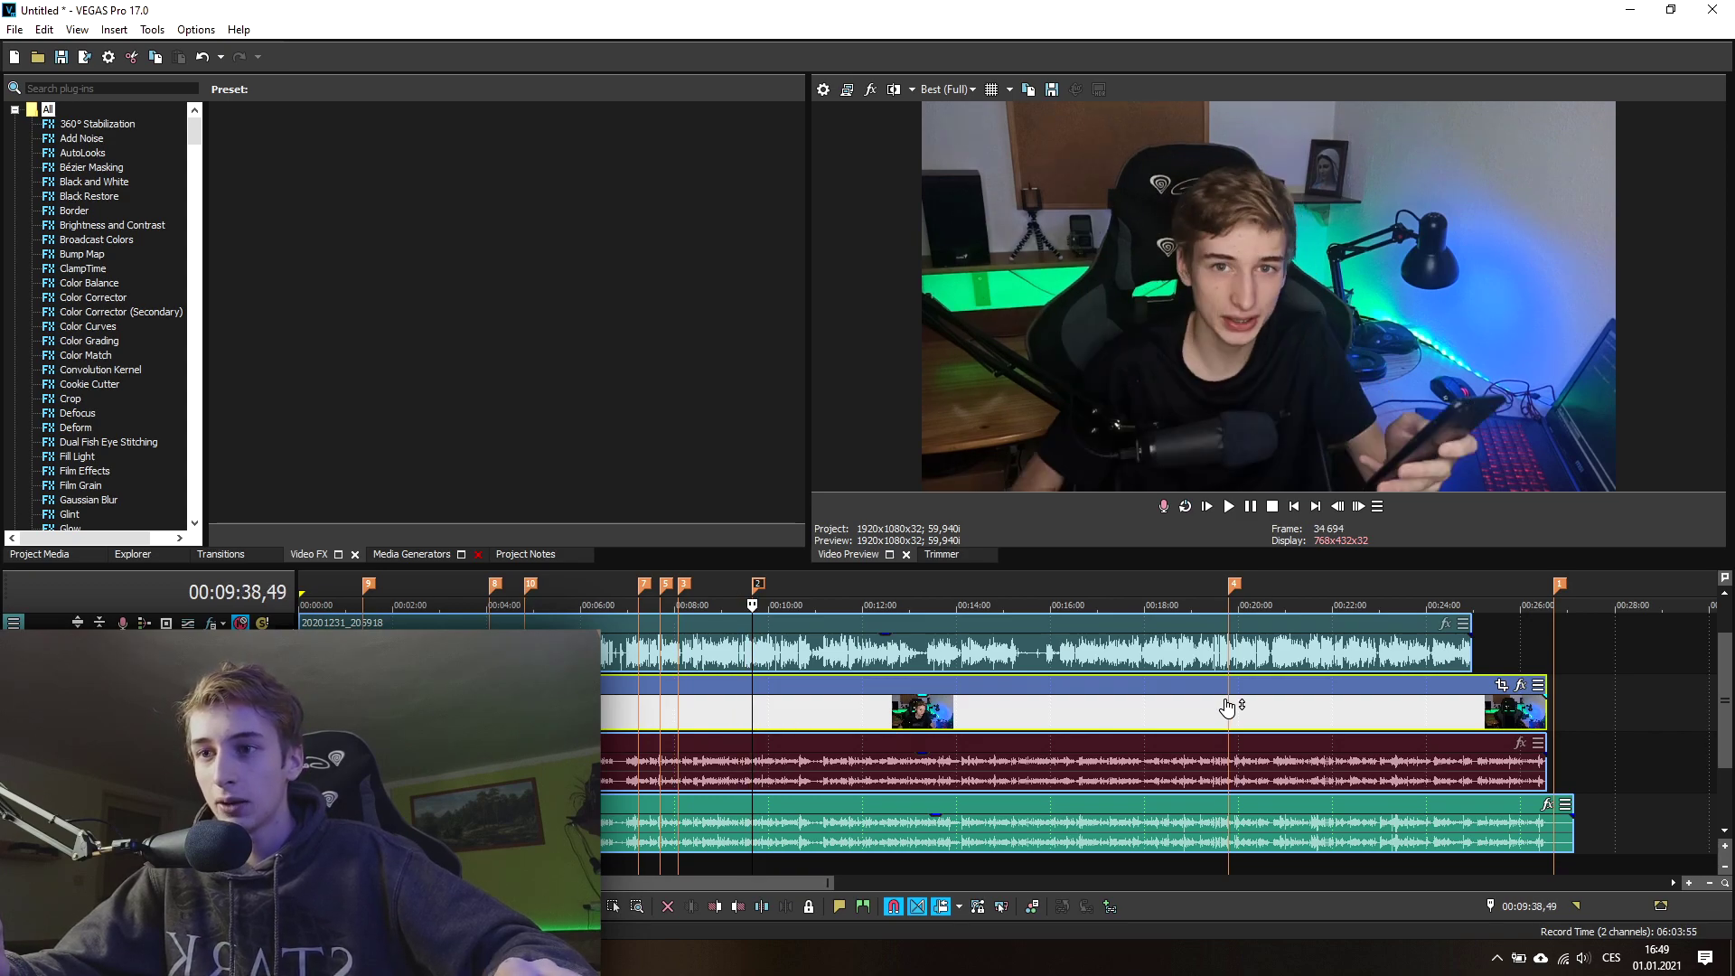
# Step: Switch preview quality to Good (Auto), then back to Best (Full)
pyautogui.click(947, 88)
pyautogui.moveTo(962, 146)
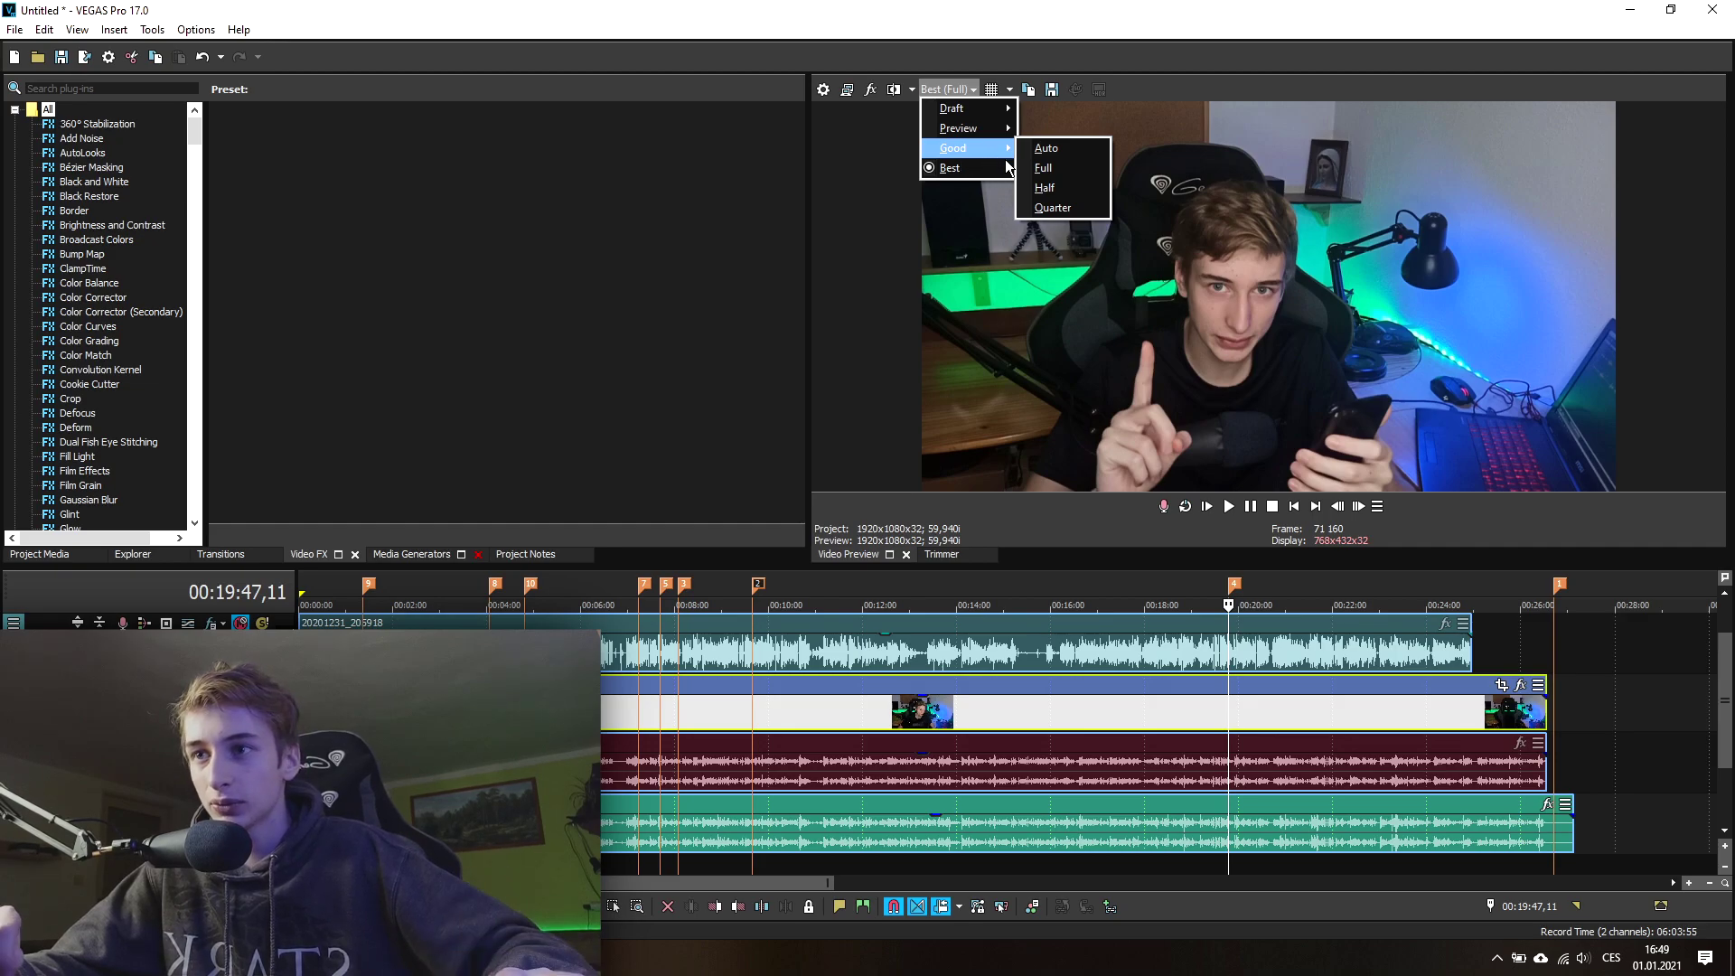
pyautogui.click(1046, 147)
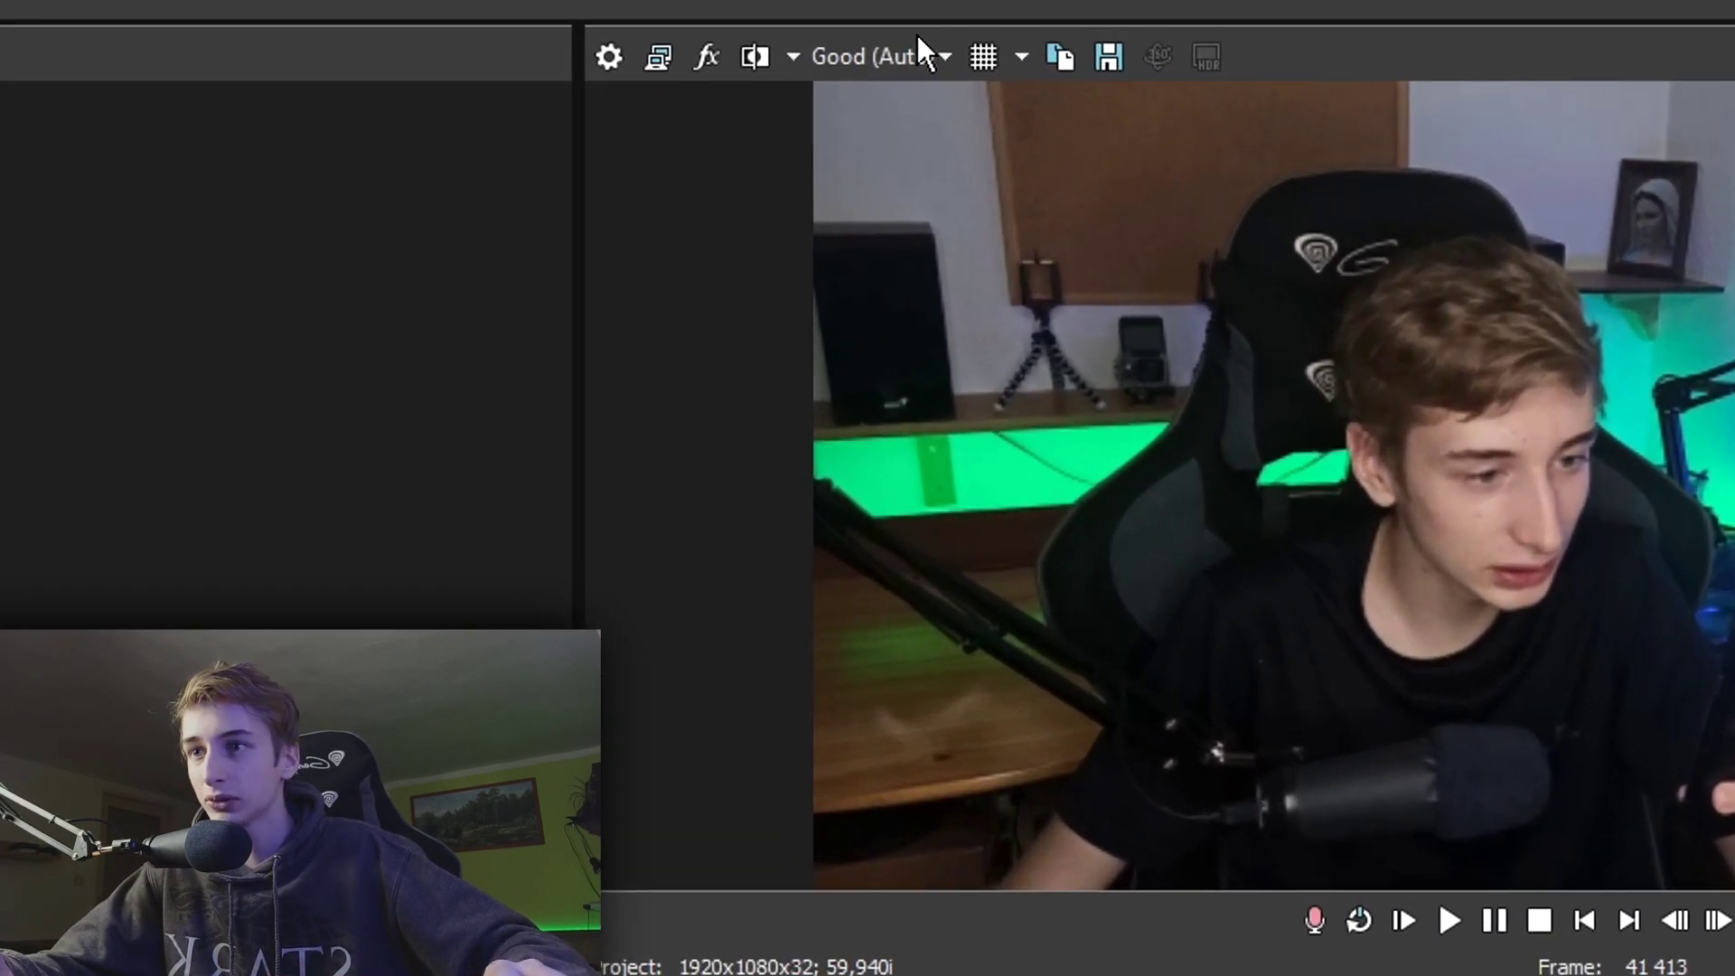
pyautogui.click(915, 56)
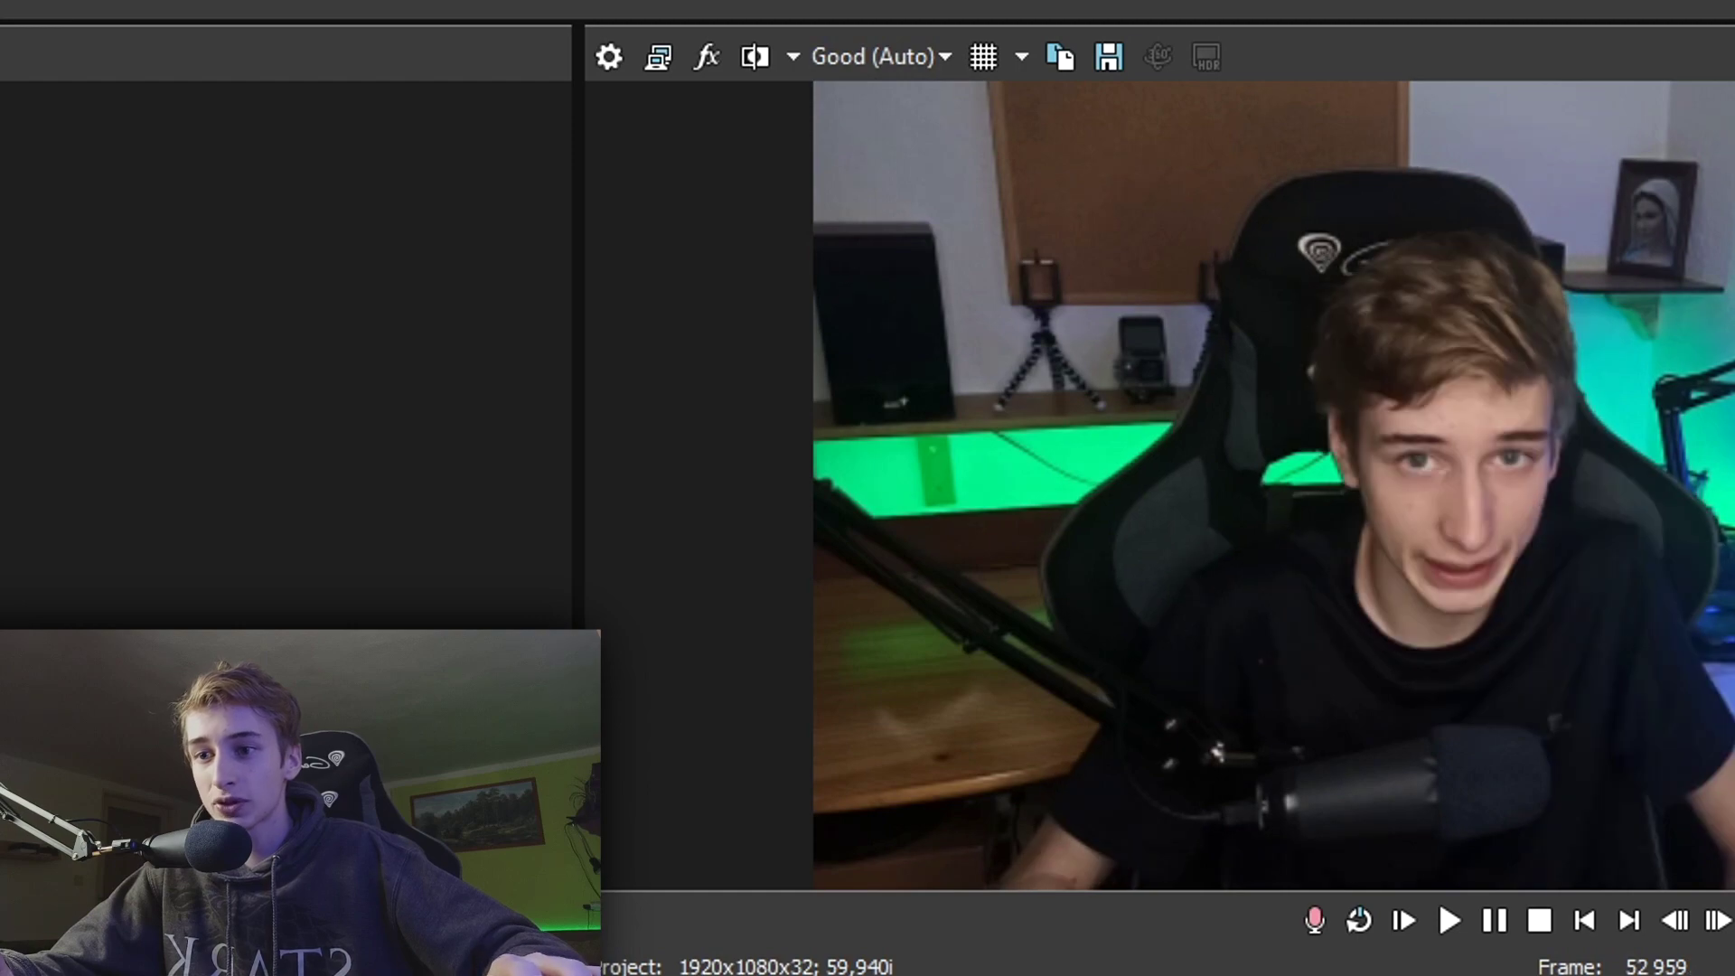
pyautogui.click(832, 54)
pyautogui.moveTo(871, 219)
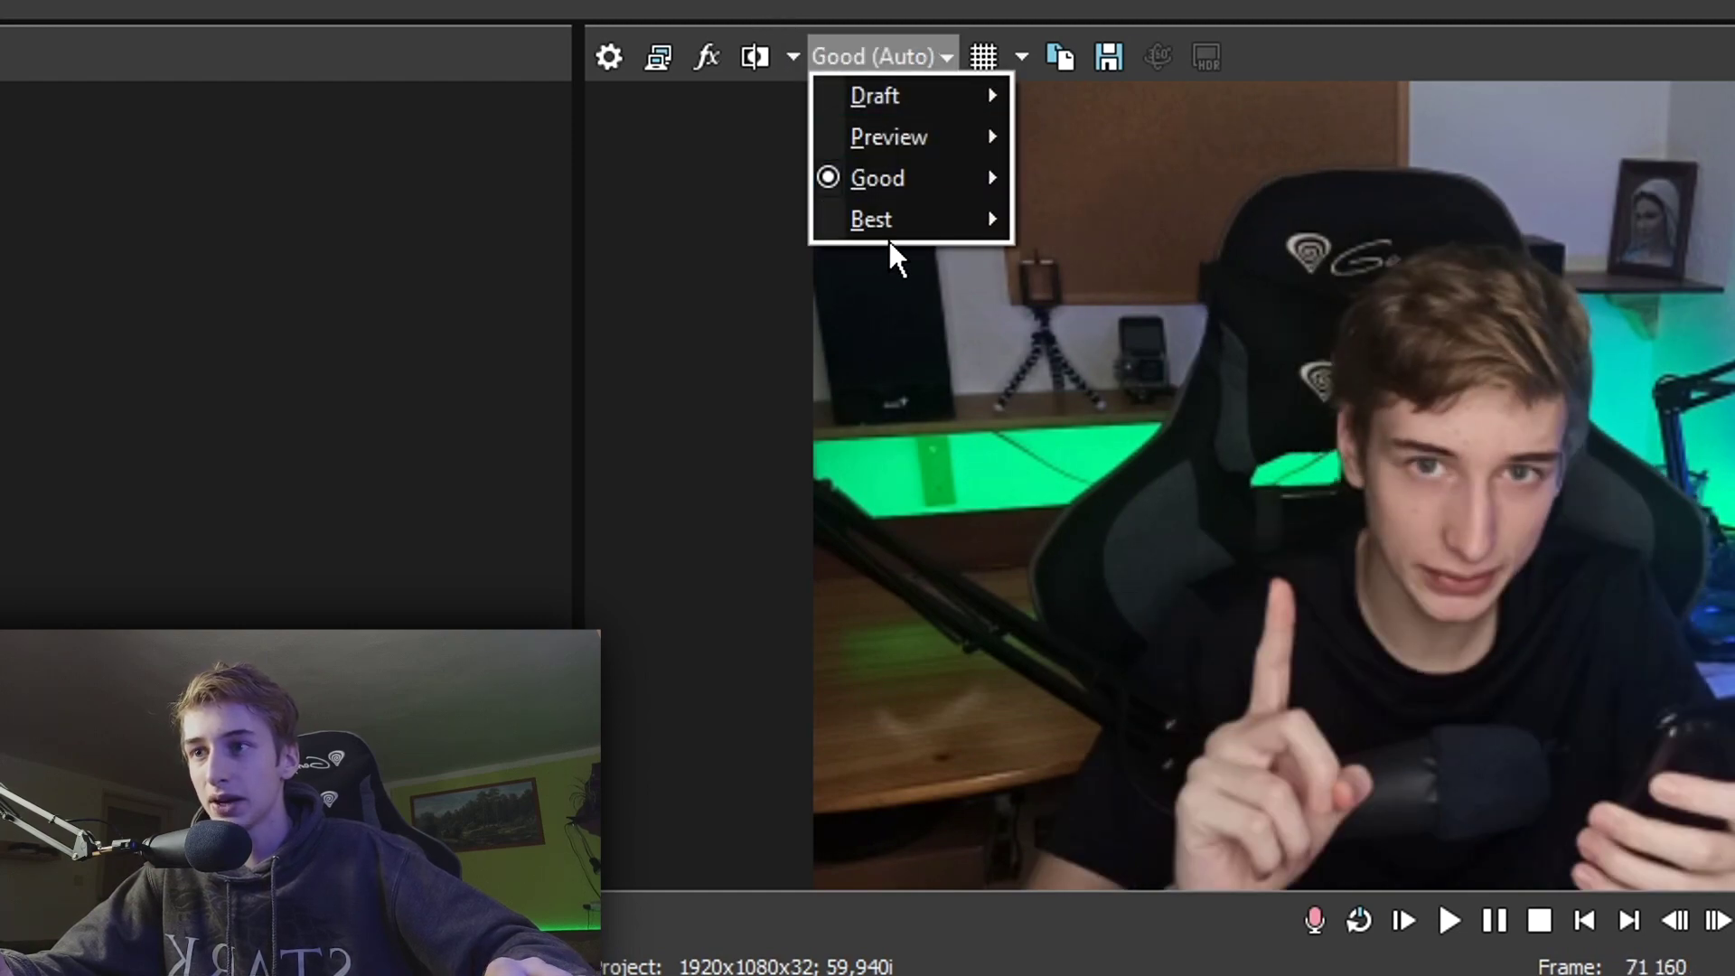
pyautogui.click(1063, 260)
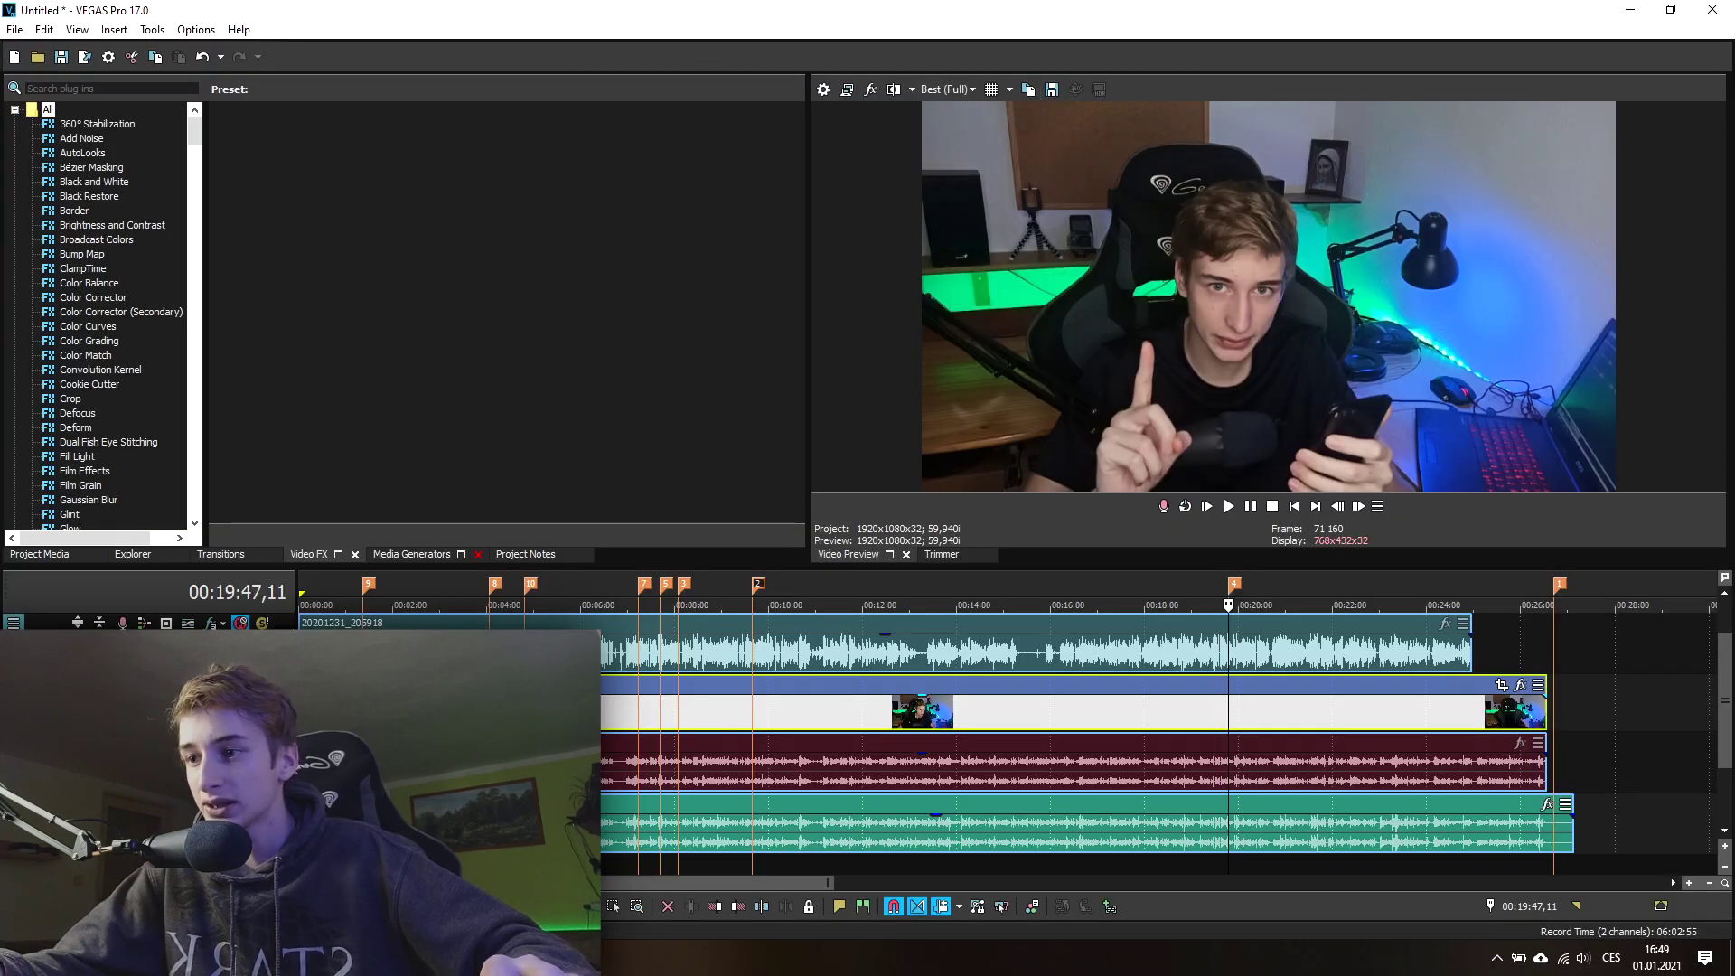
# Step: Compare the frames at 4:48, 4:03 and 7:41, settling on 4:03
pyautogui.click(524, 605)
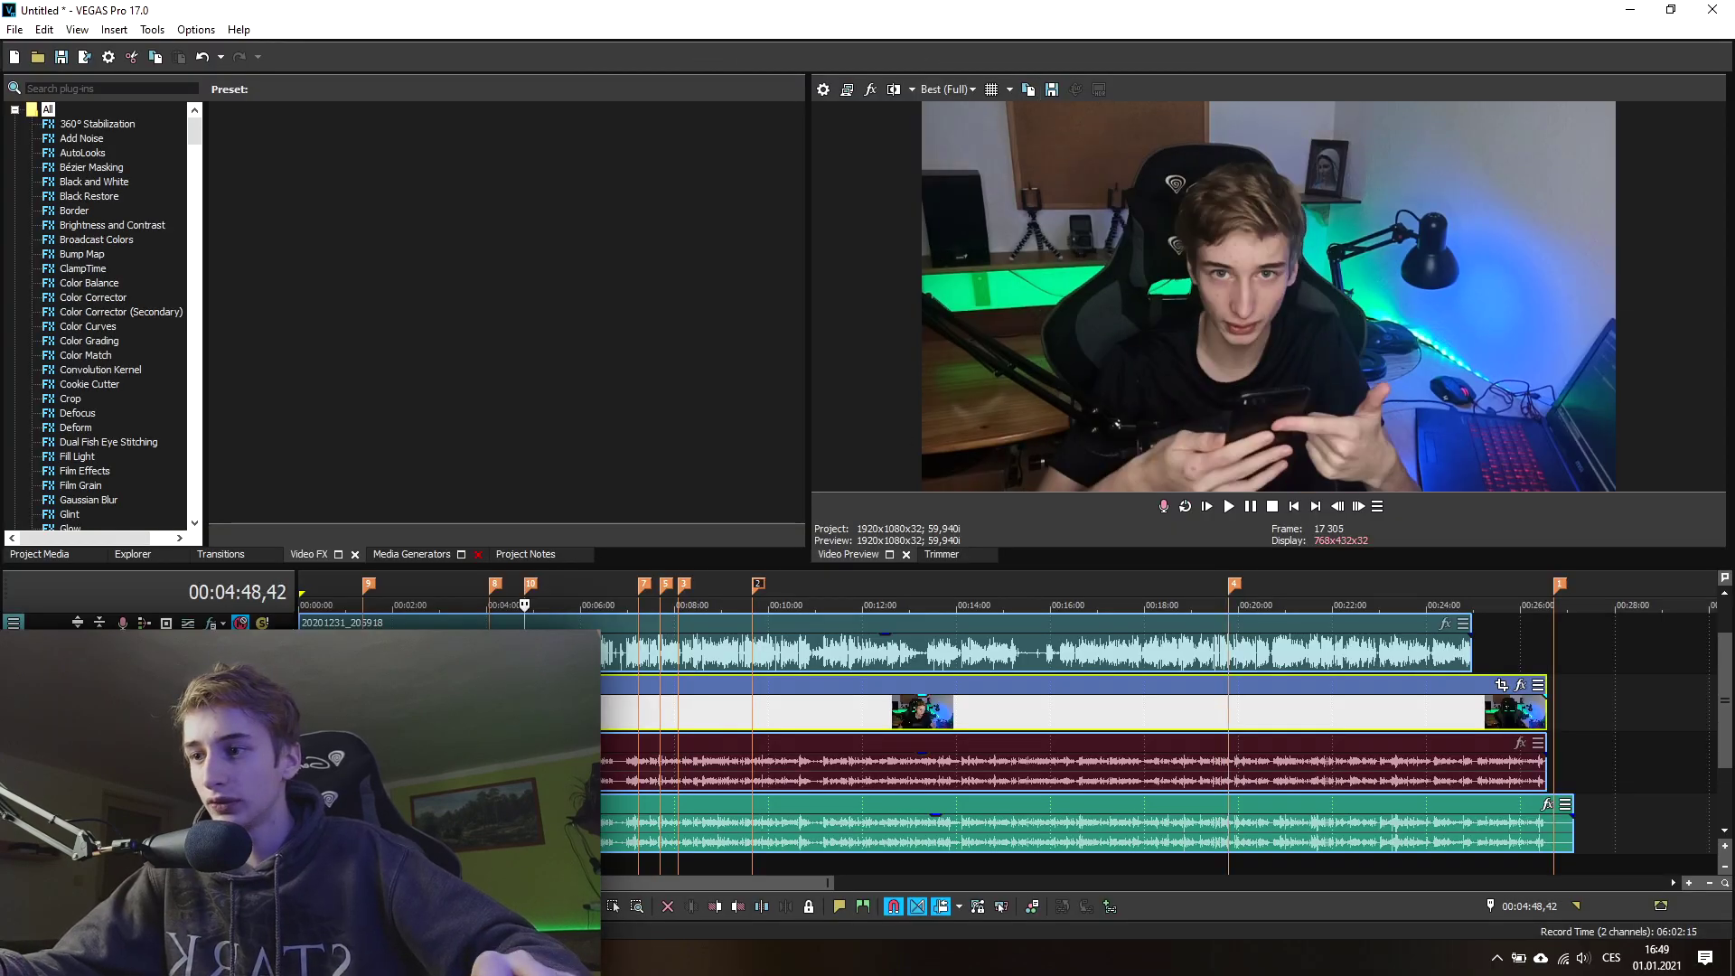
pyautogui.click(489, 605)
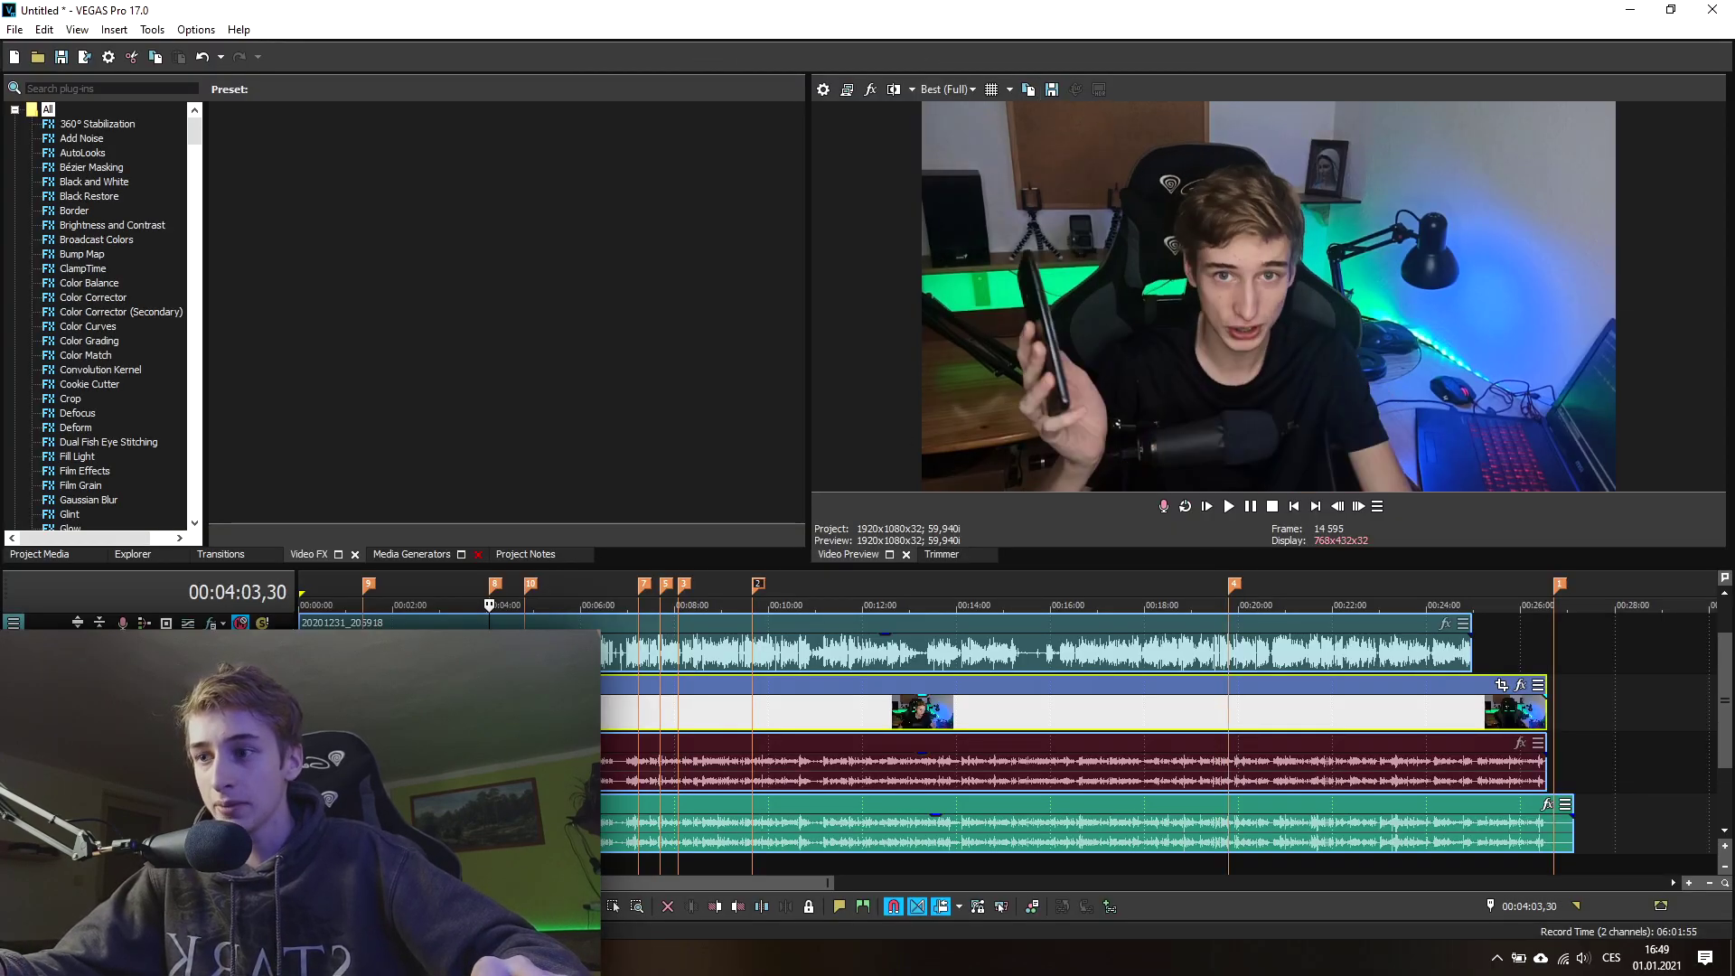
pyautogui.click(524, 605)
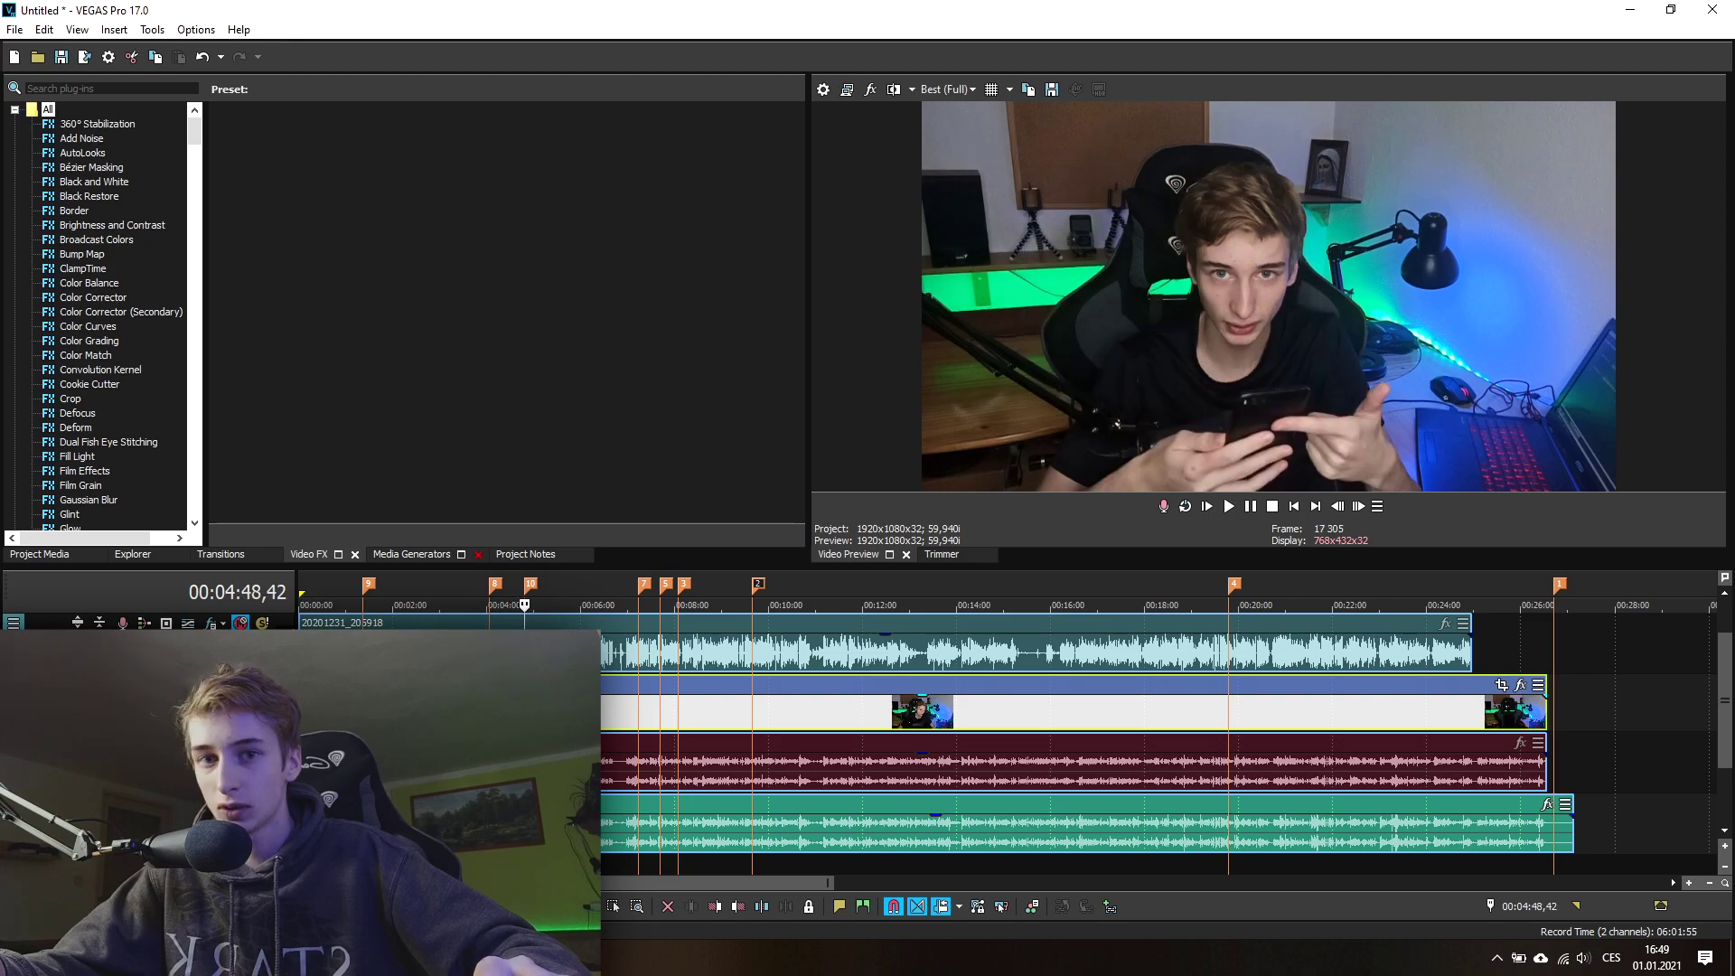
pyautogui.click(640, 714)
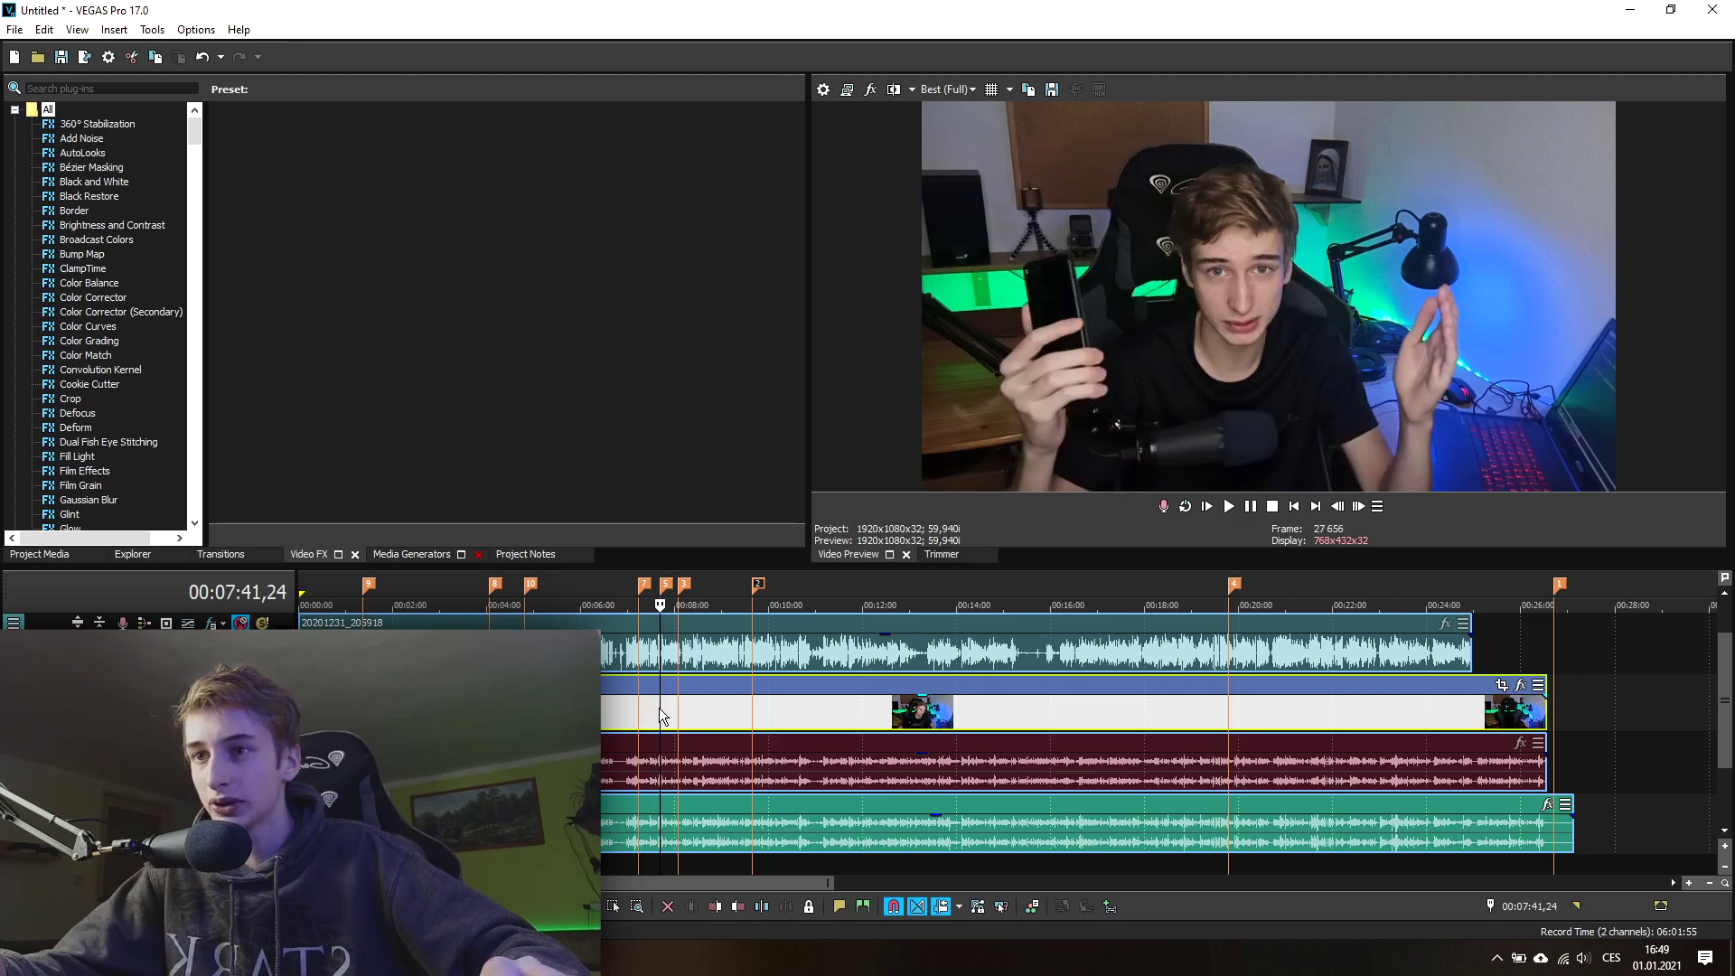
pyautogui.click(489, 605)
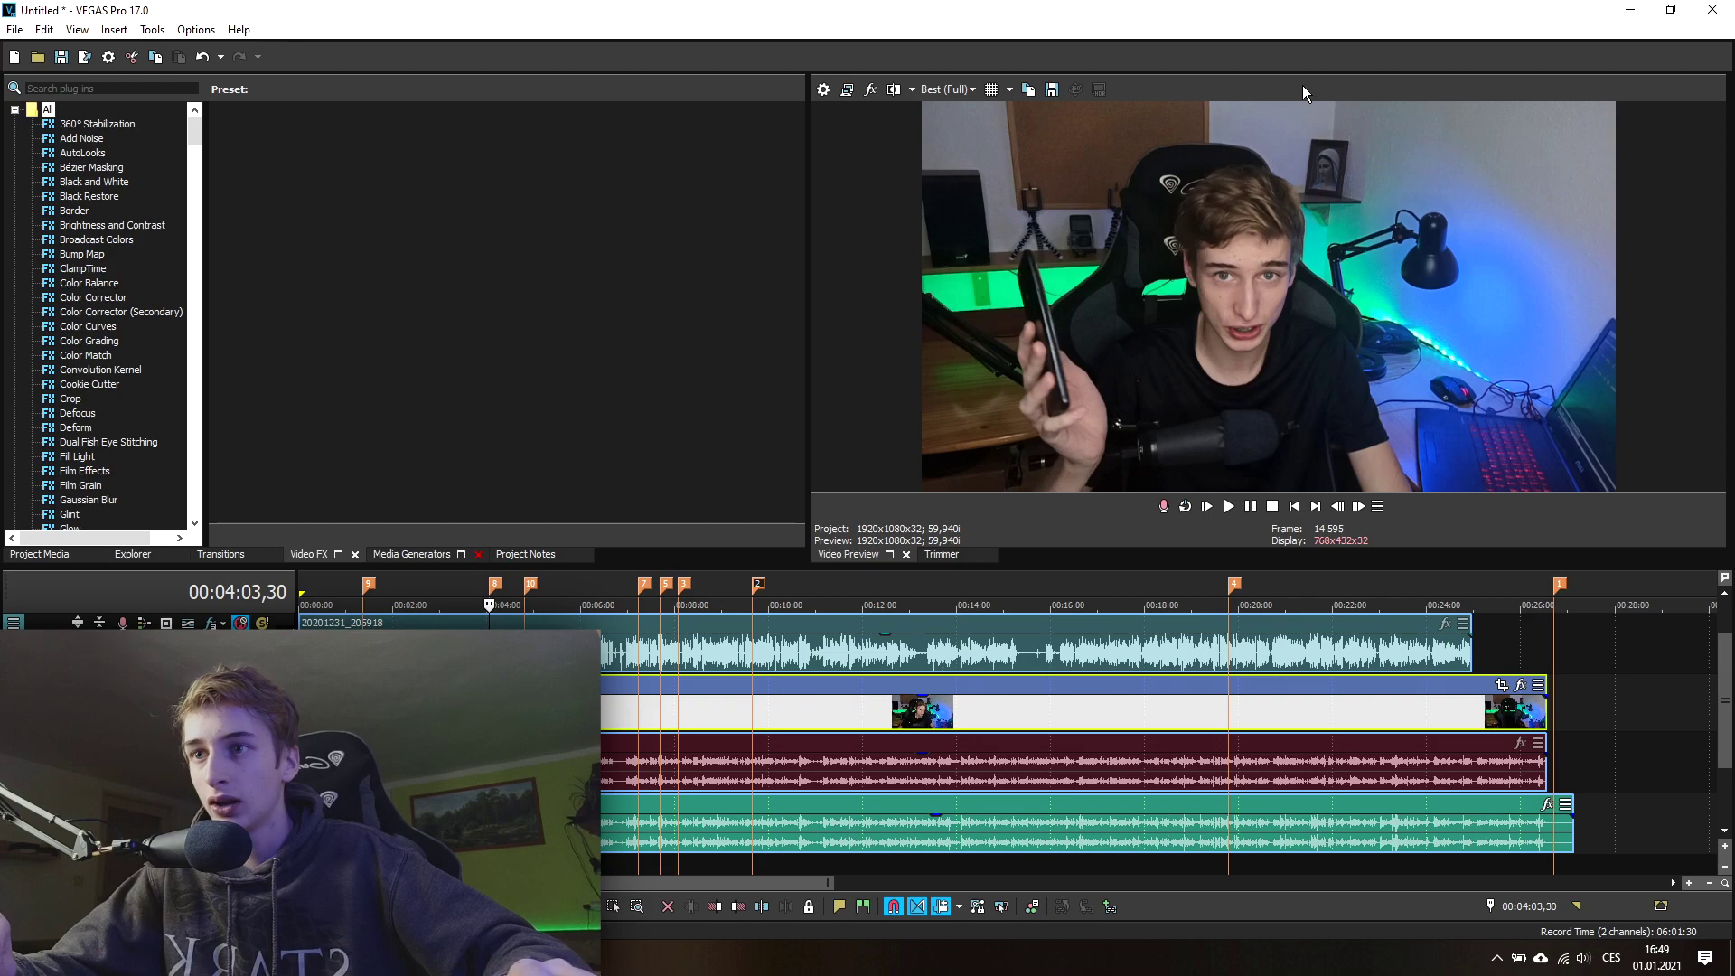
# Step: Keep preview quality at Best (Full) and save the 4:03 frame as a snapshot file
pyautogui.click(959, 90)
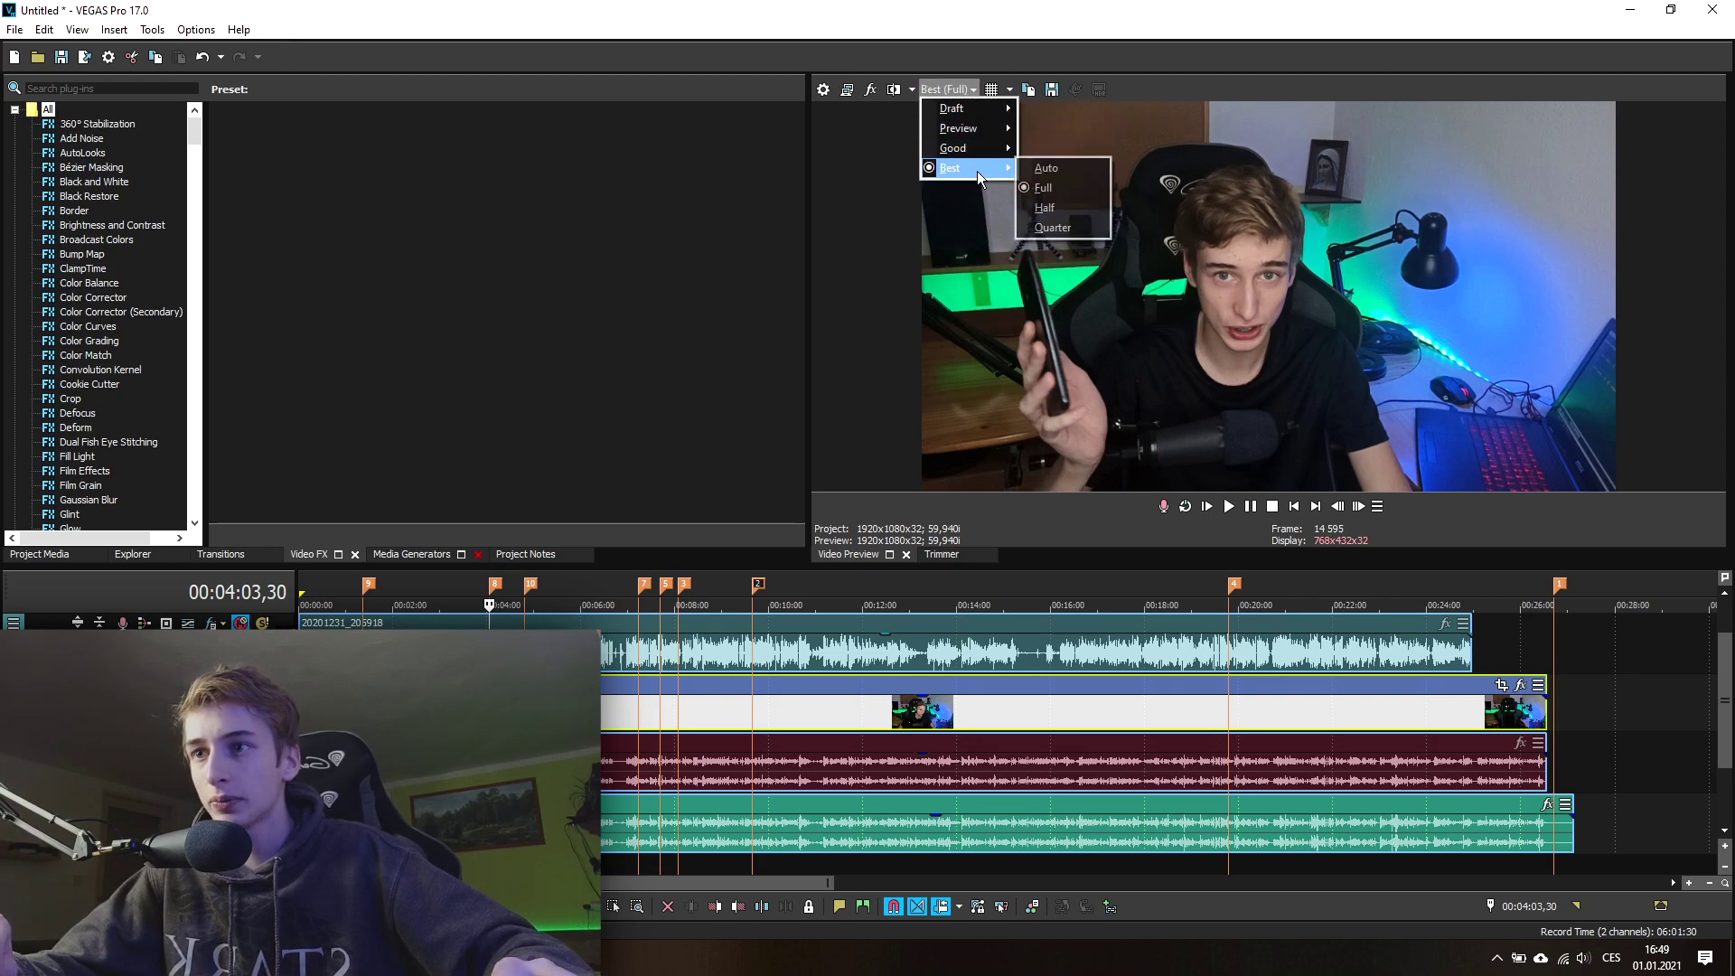
pyautogui.click(1045, 191)
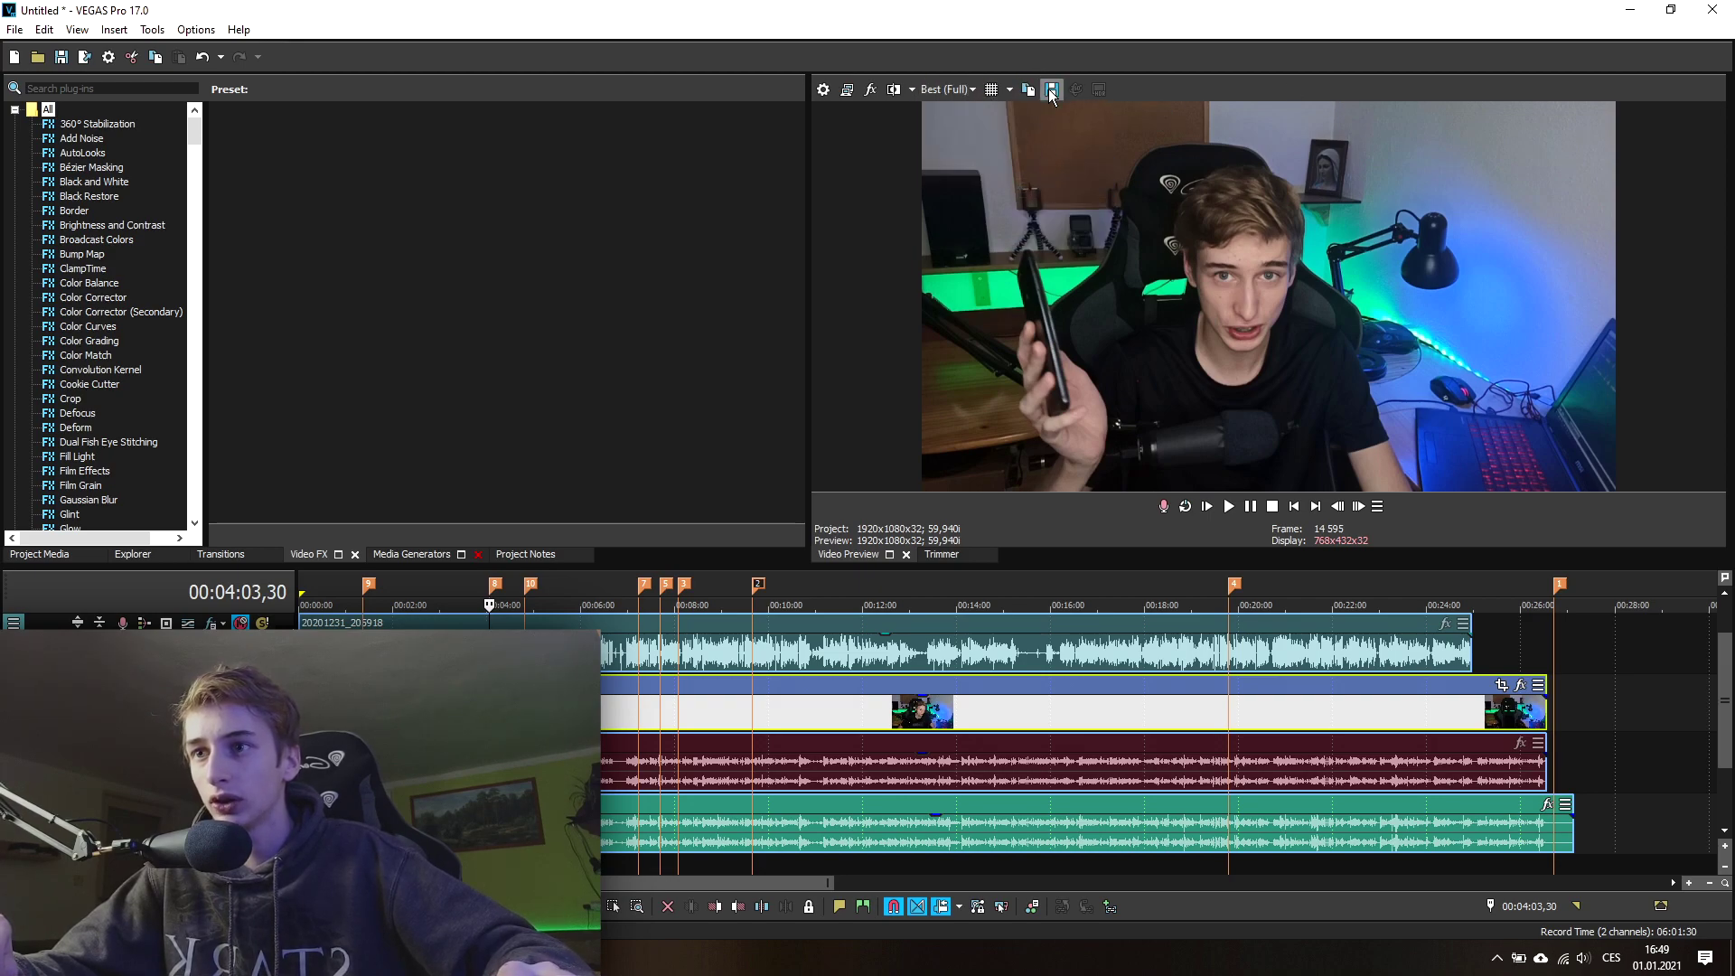
pyautogui.click(1051, 92)
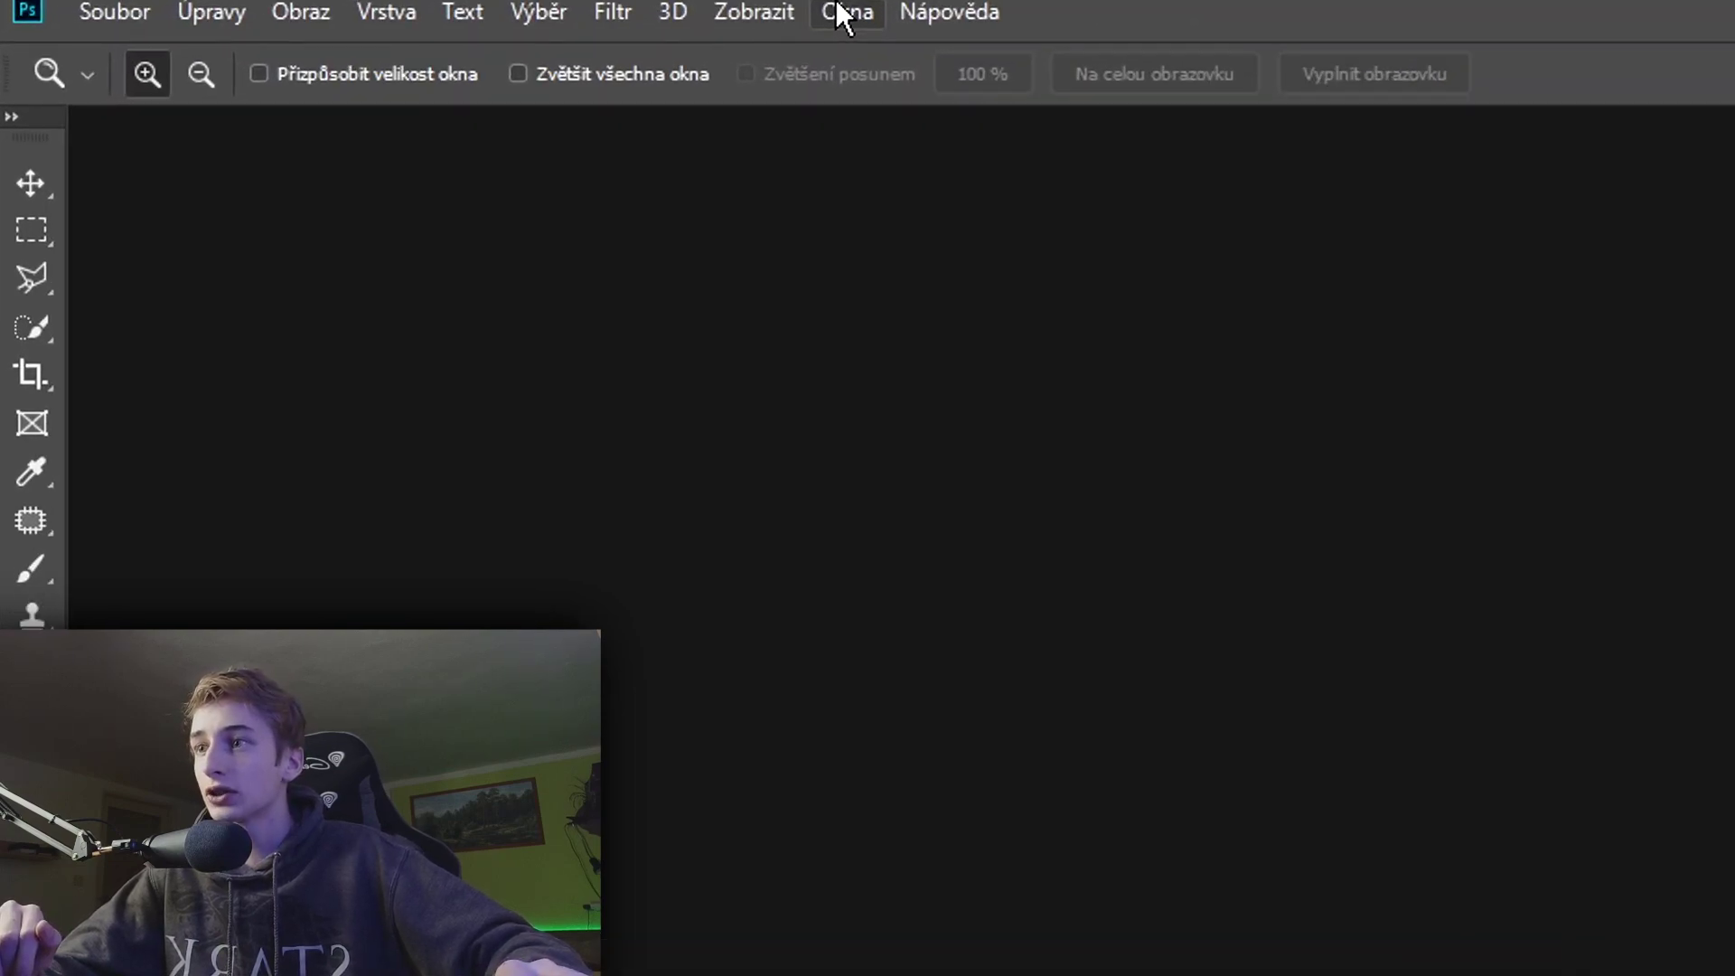
# Step: Open the Okna (Window) menu to choose a different workspace layout
pyautogui.click(843, 17)
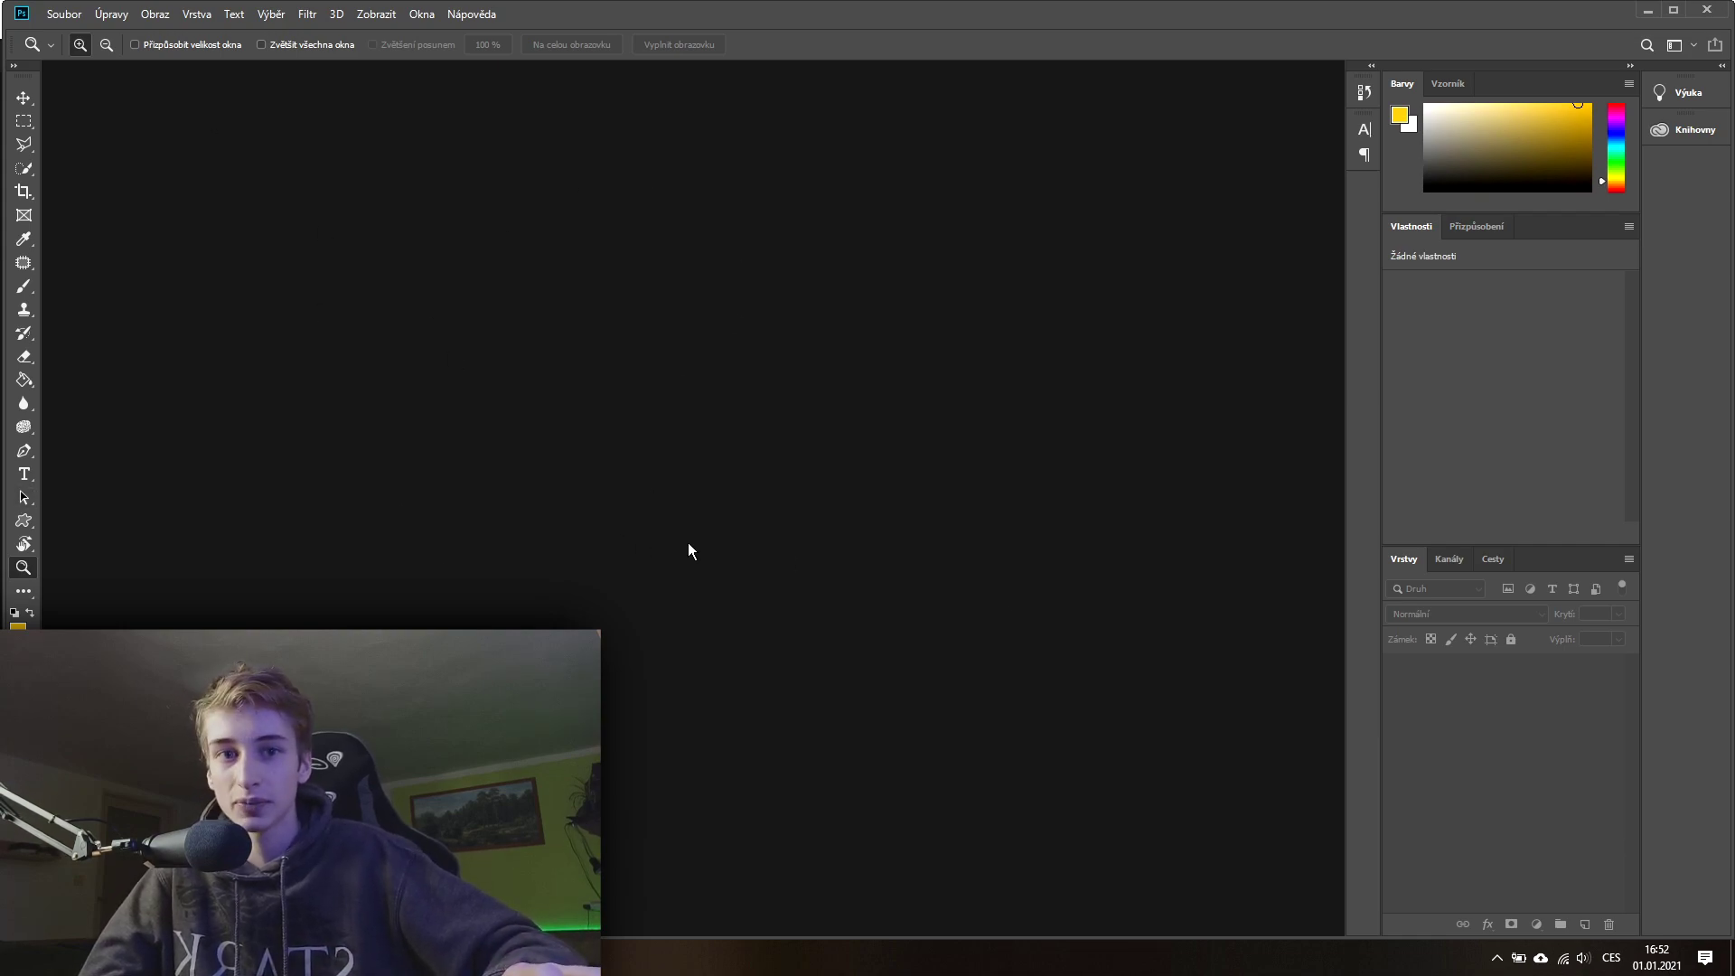
# Step: Create a 1280×720 px, black-background document from the recent presets
pyautogui.click(65, 15)
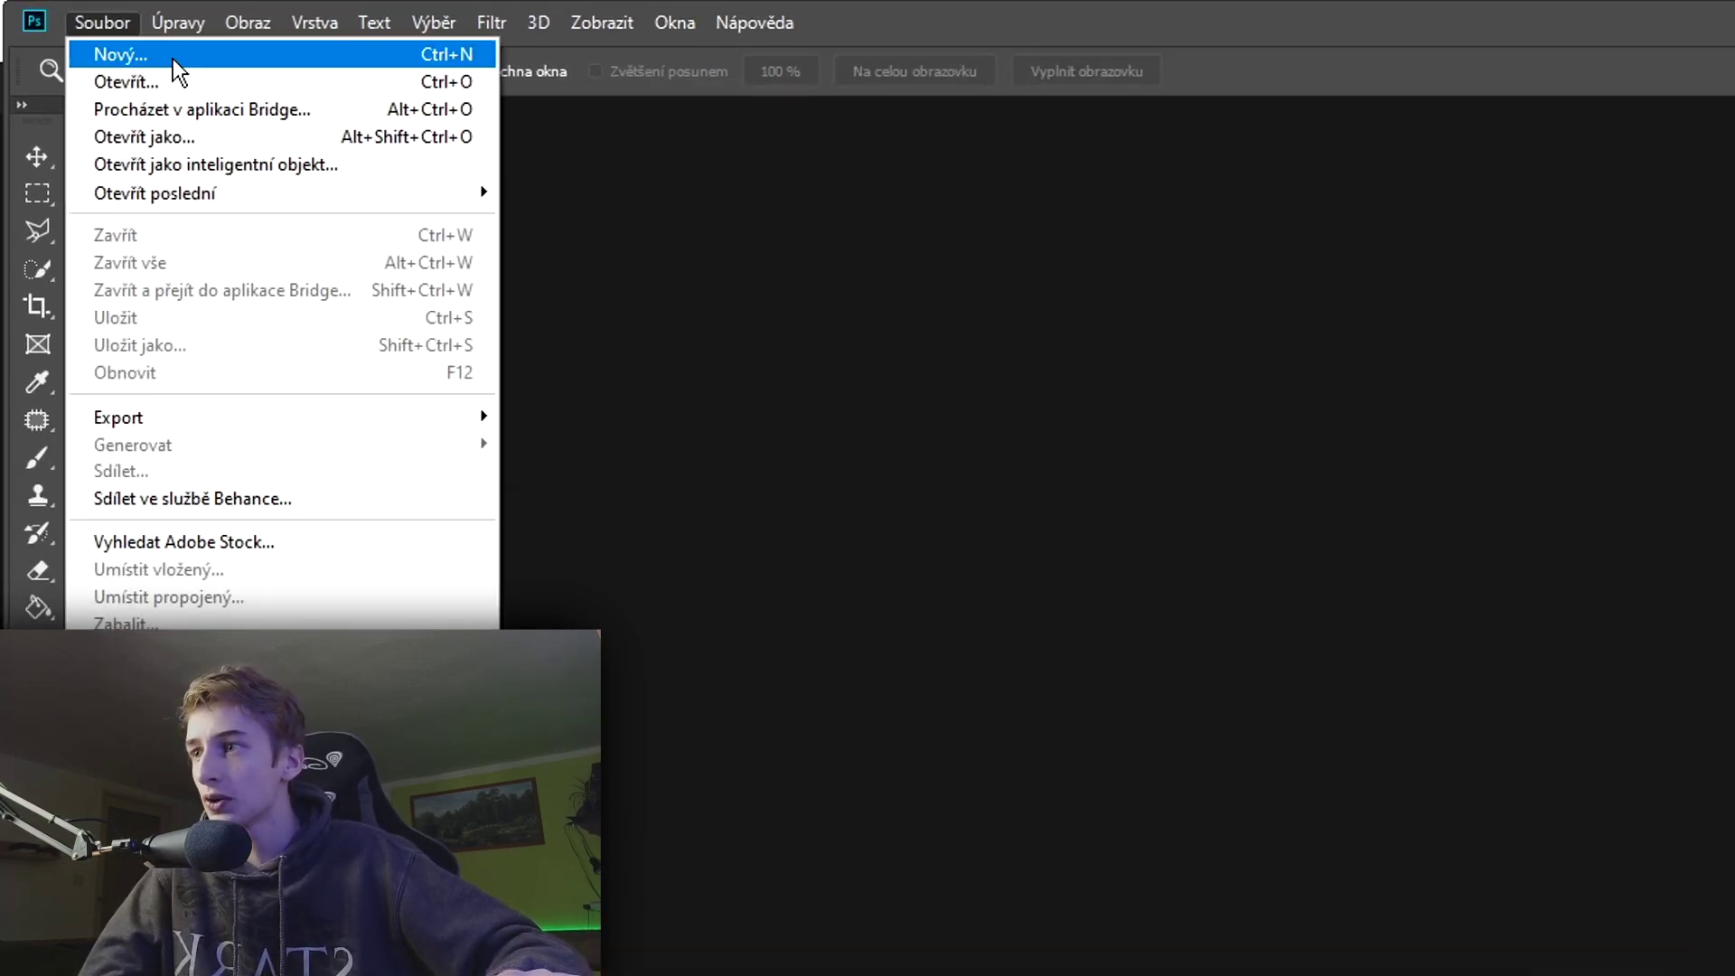
pyautogui.click(173, 58)
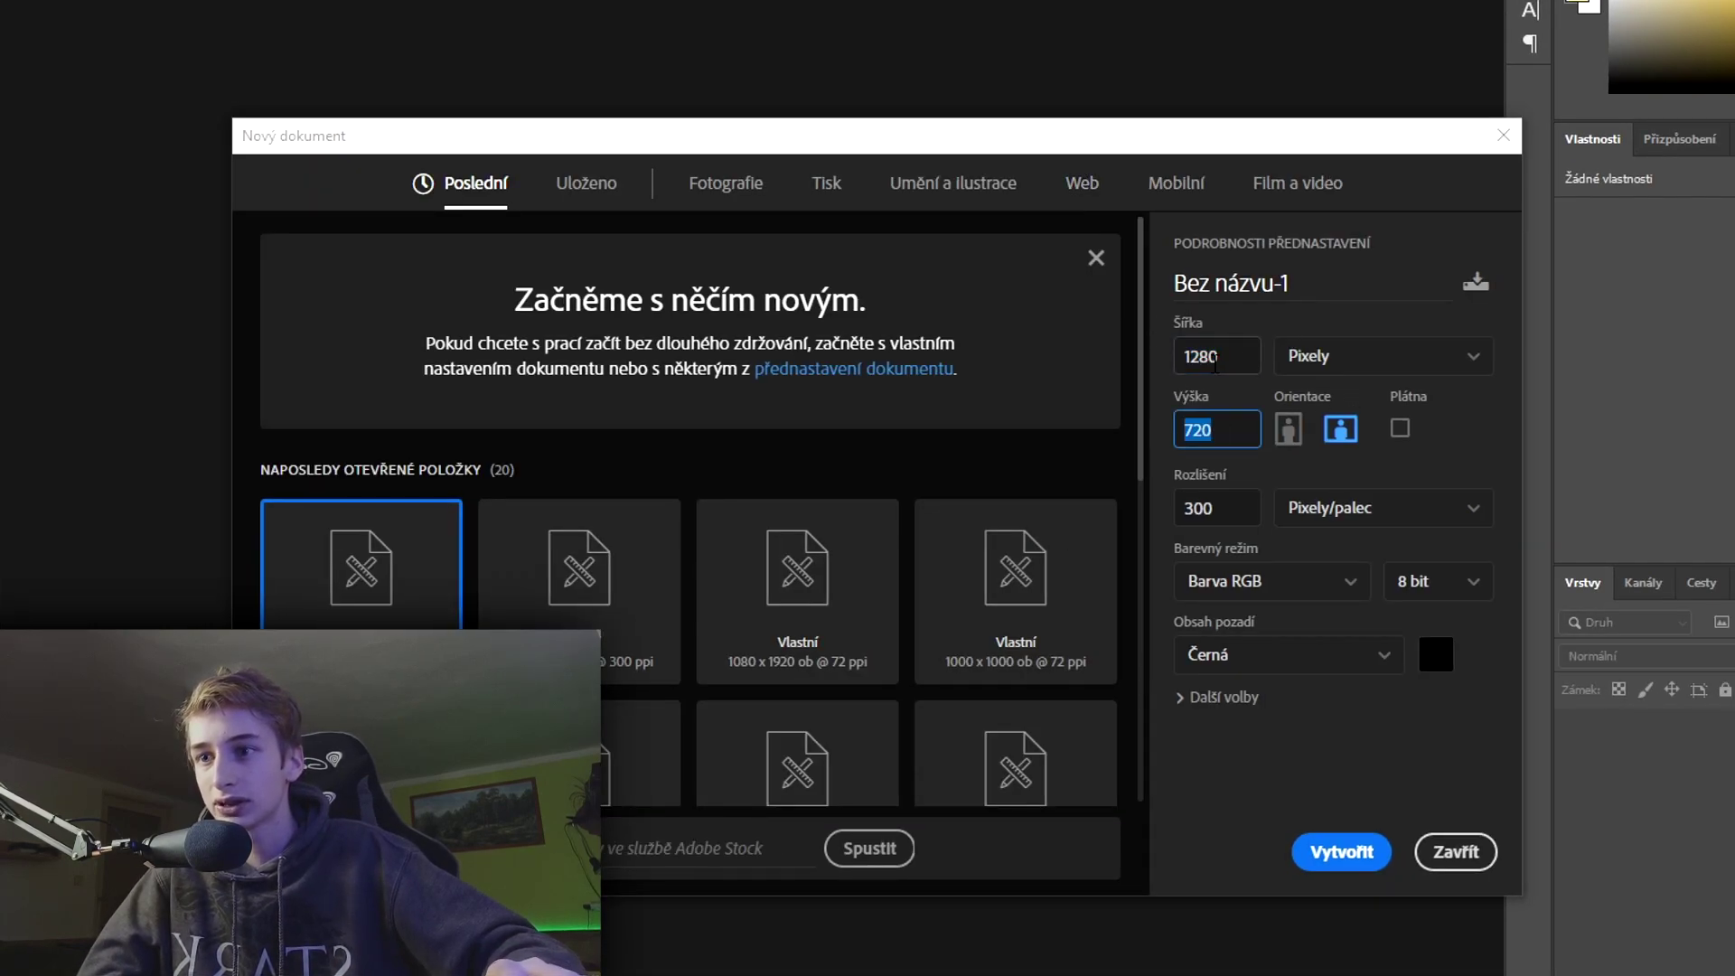
pyautogui.click(1226, 437)
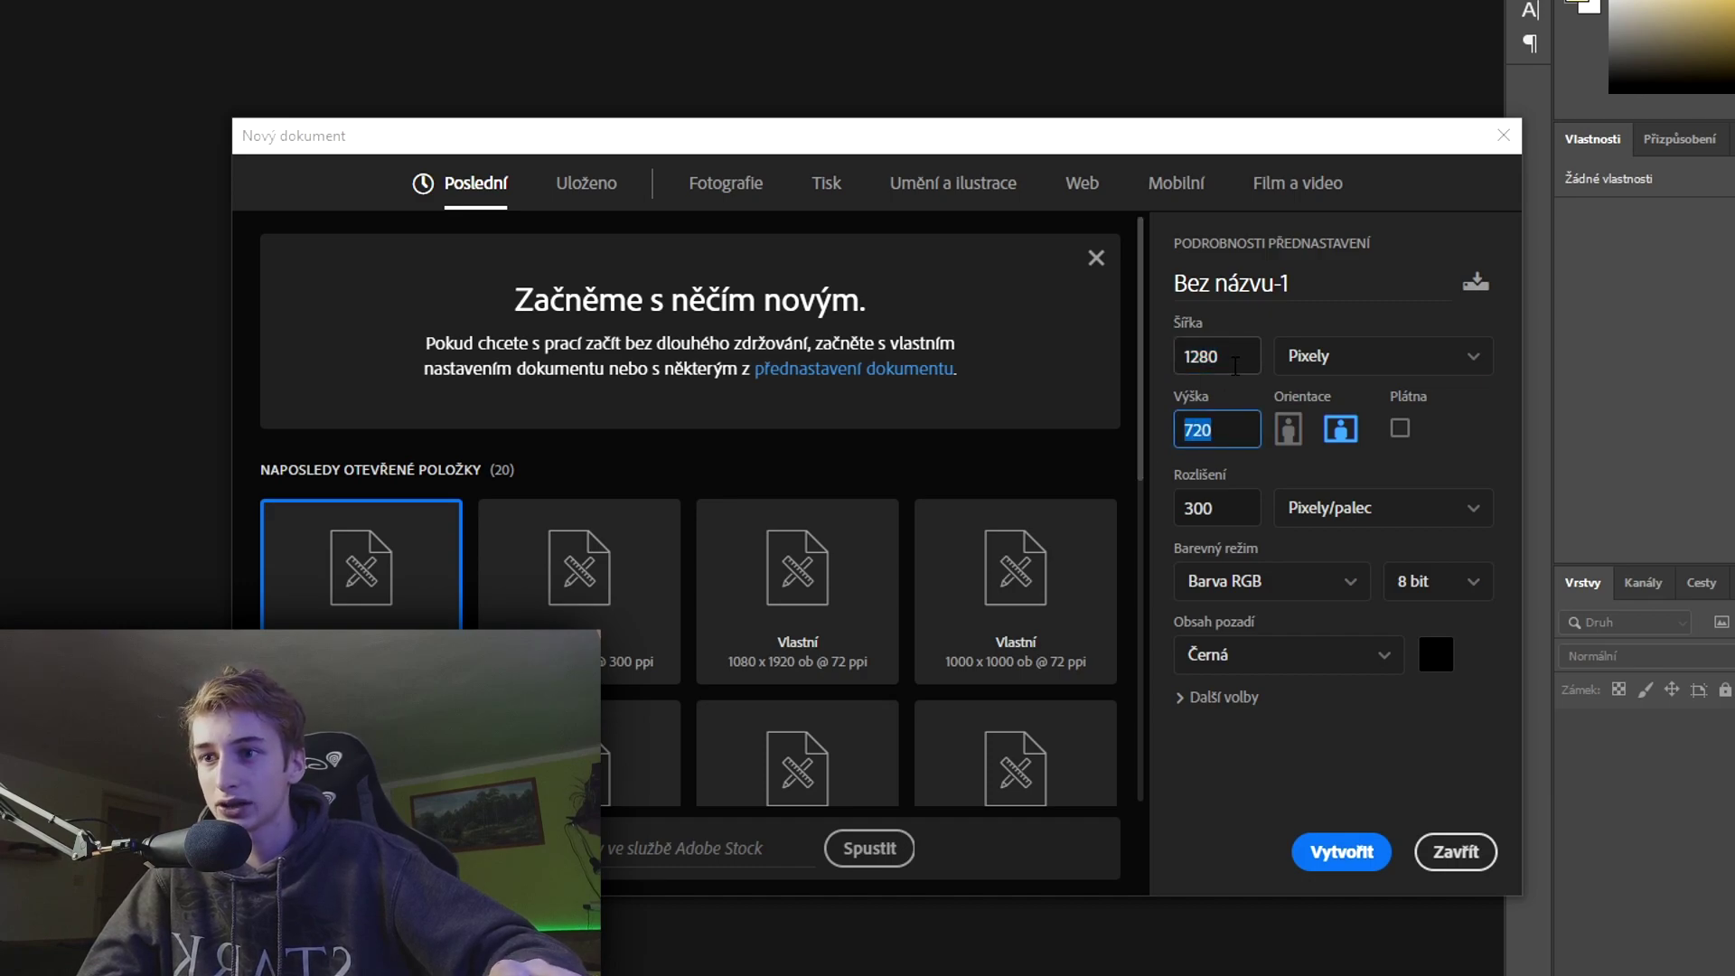
pyautogui.click(572, 597)
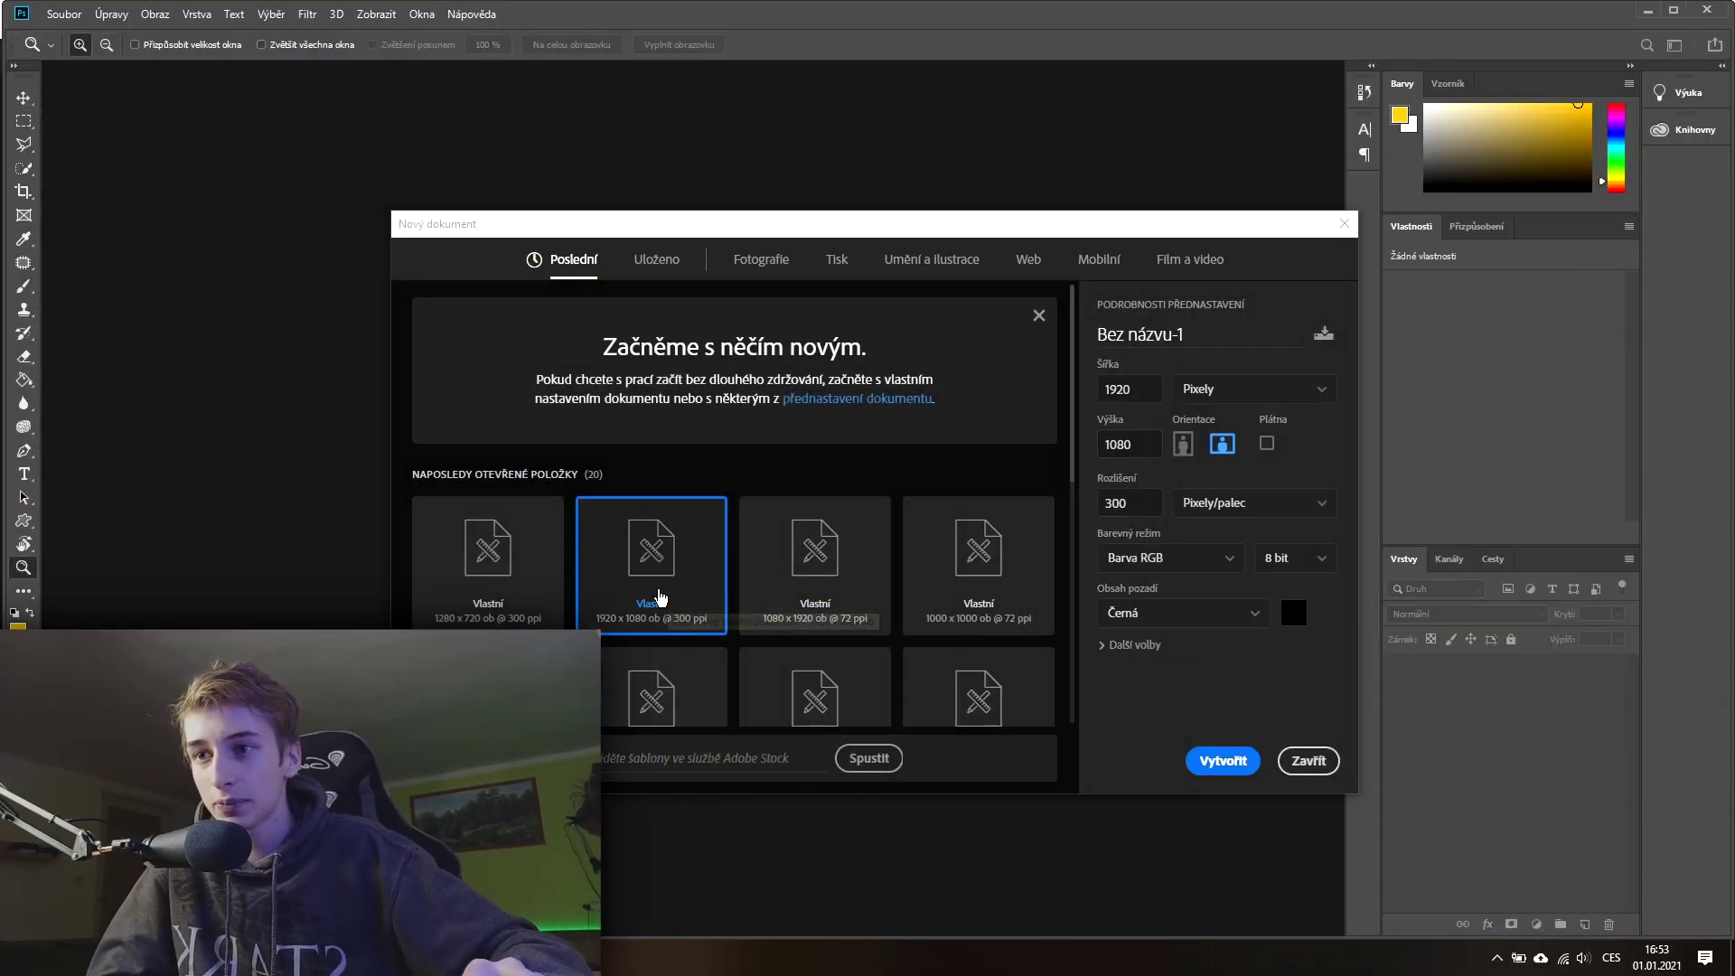
pyautogui.click(497, 591)
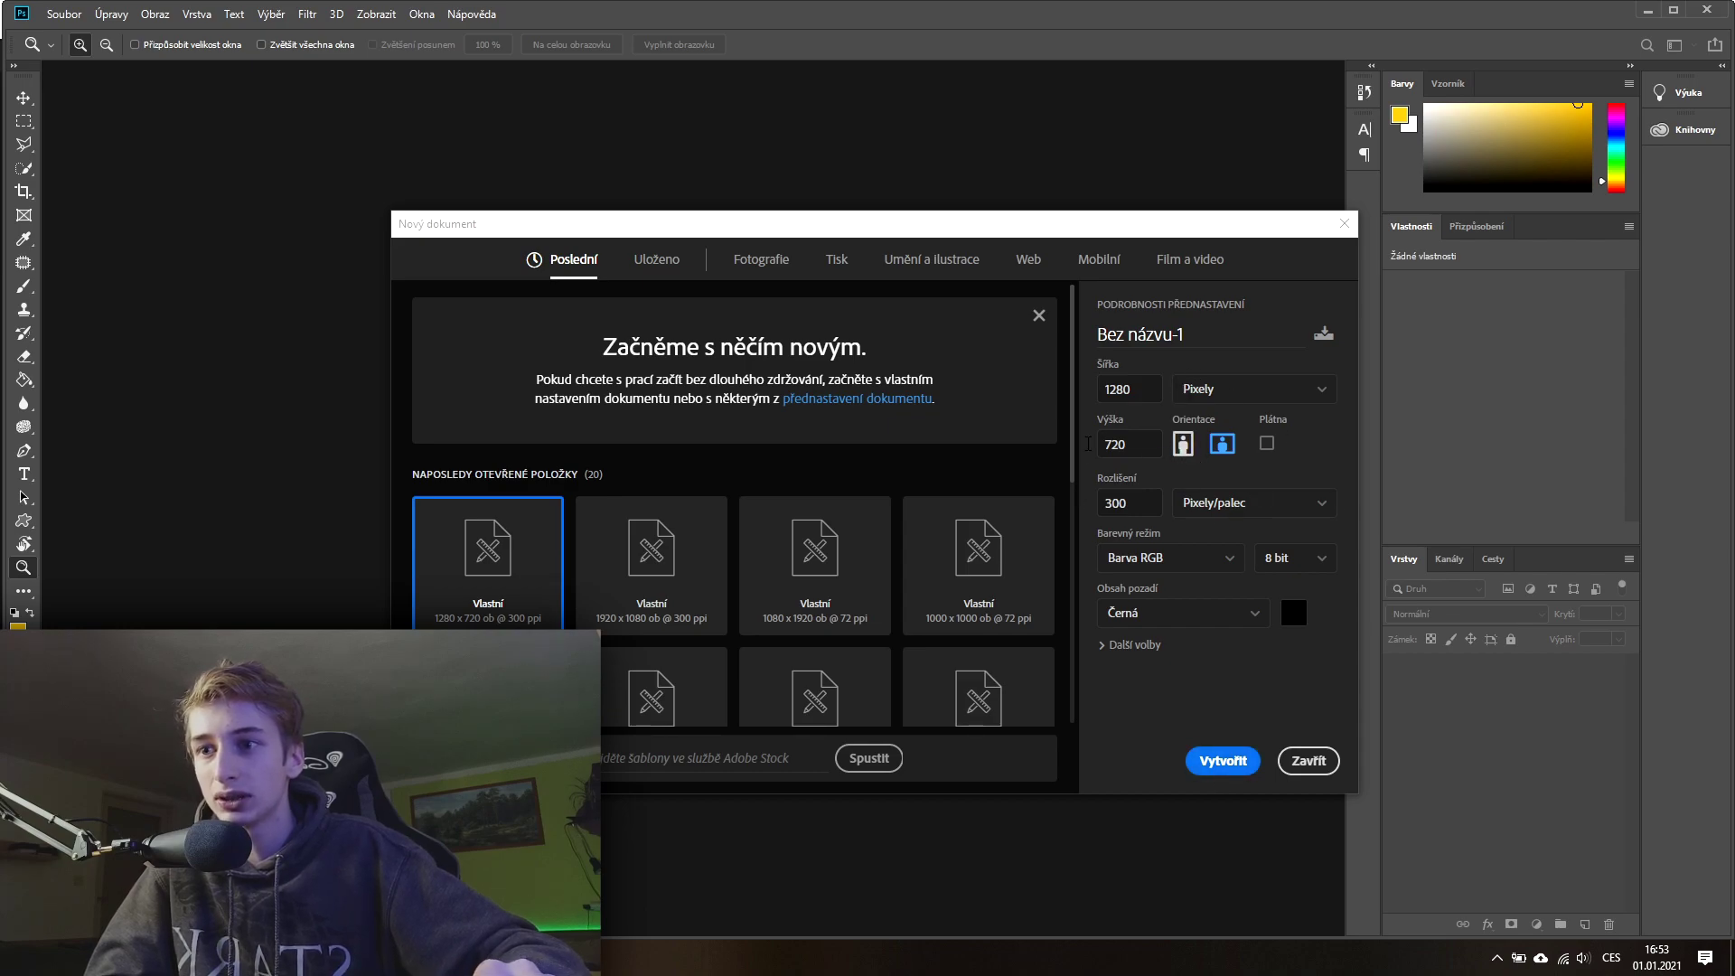
pyautogui.click(1220, 759)
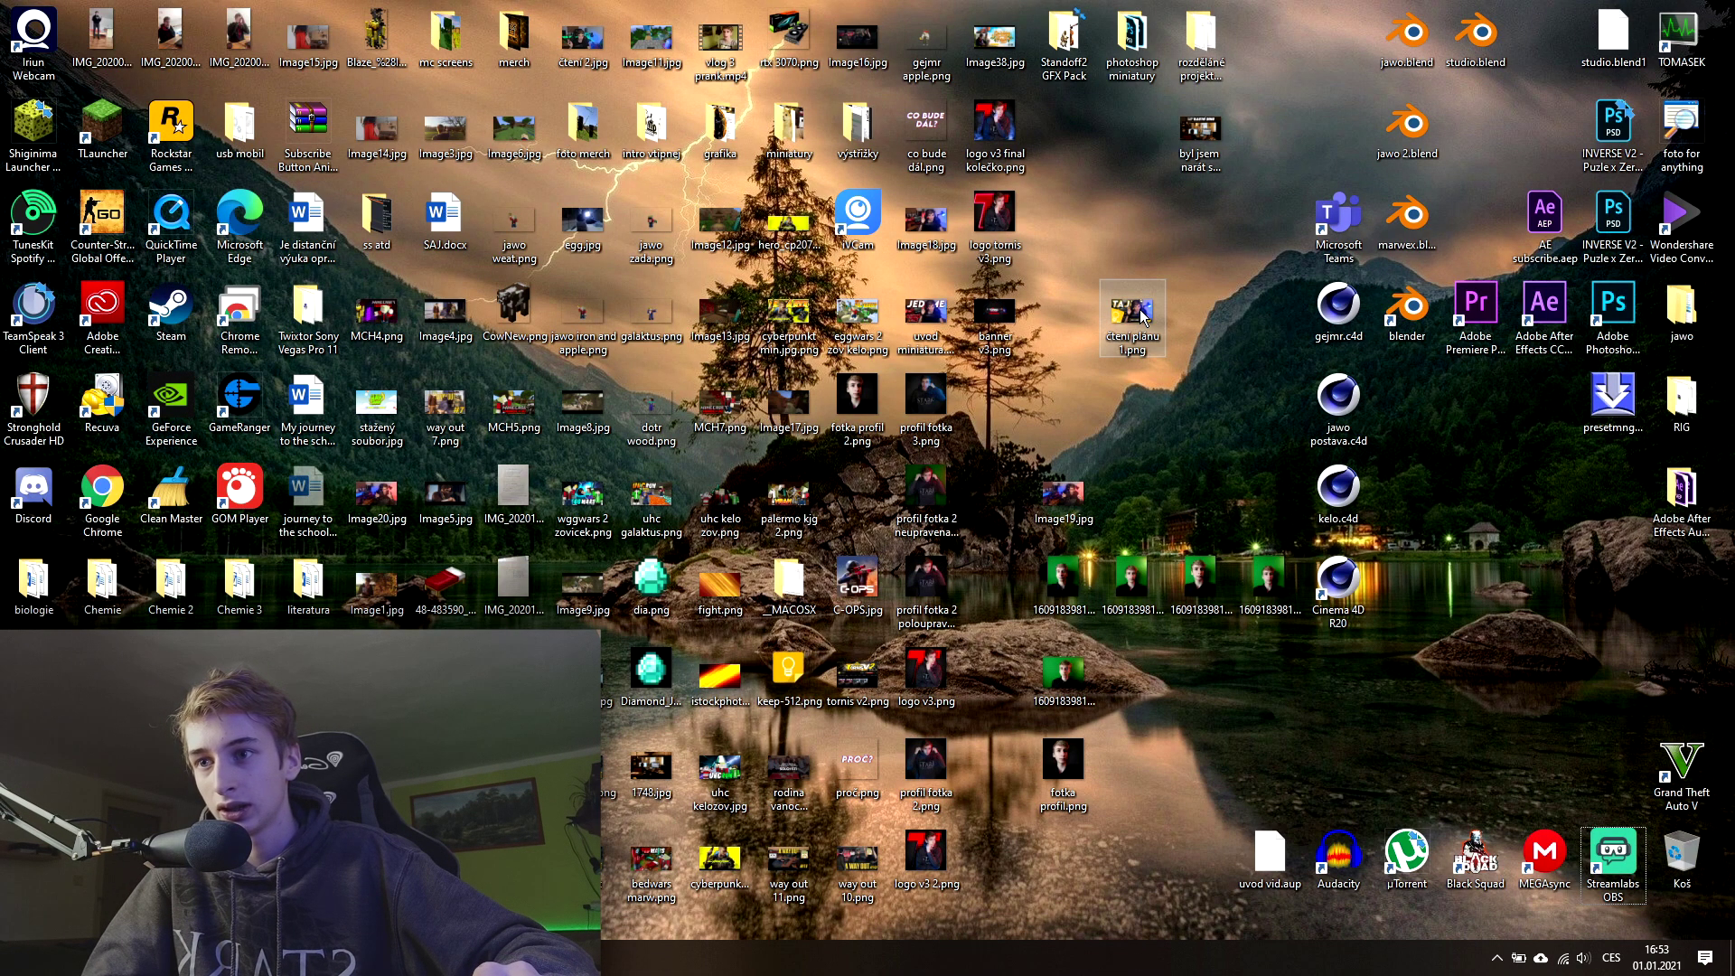
# Step: Drag the saved room photo from Explorer onto the black canvas and commit the placement
pyautogui.moveTo(1143, 317); pyautogui.dragTo(1082, 435)
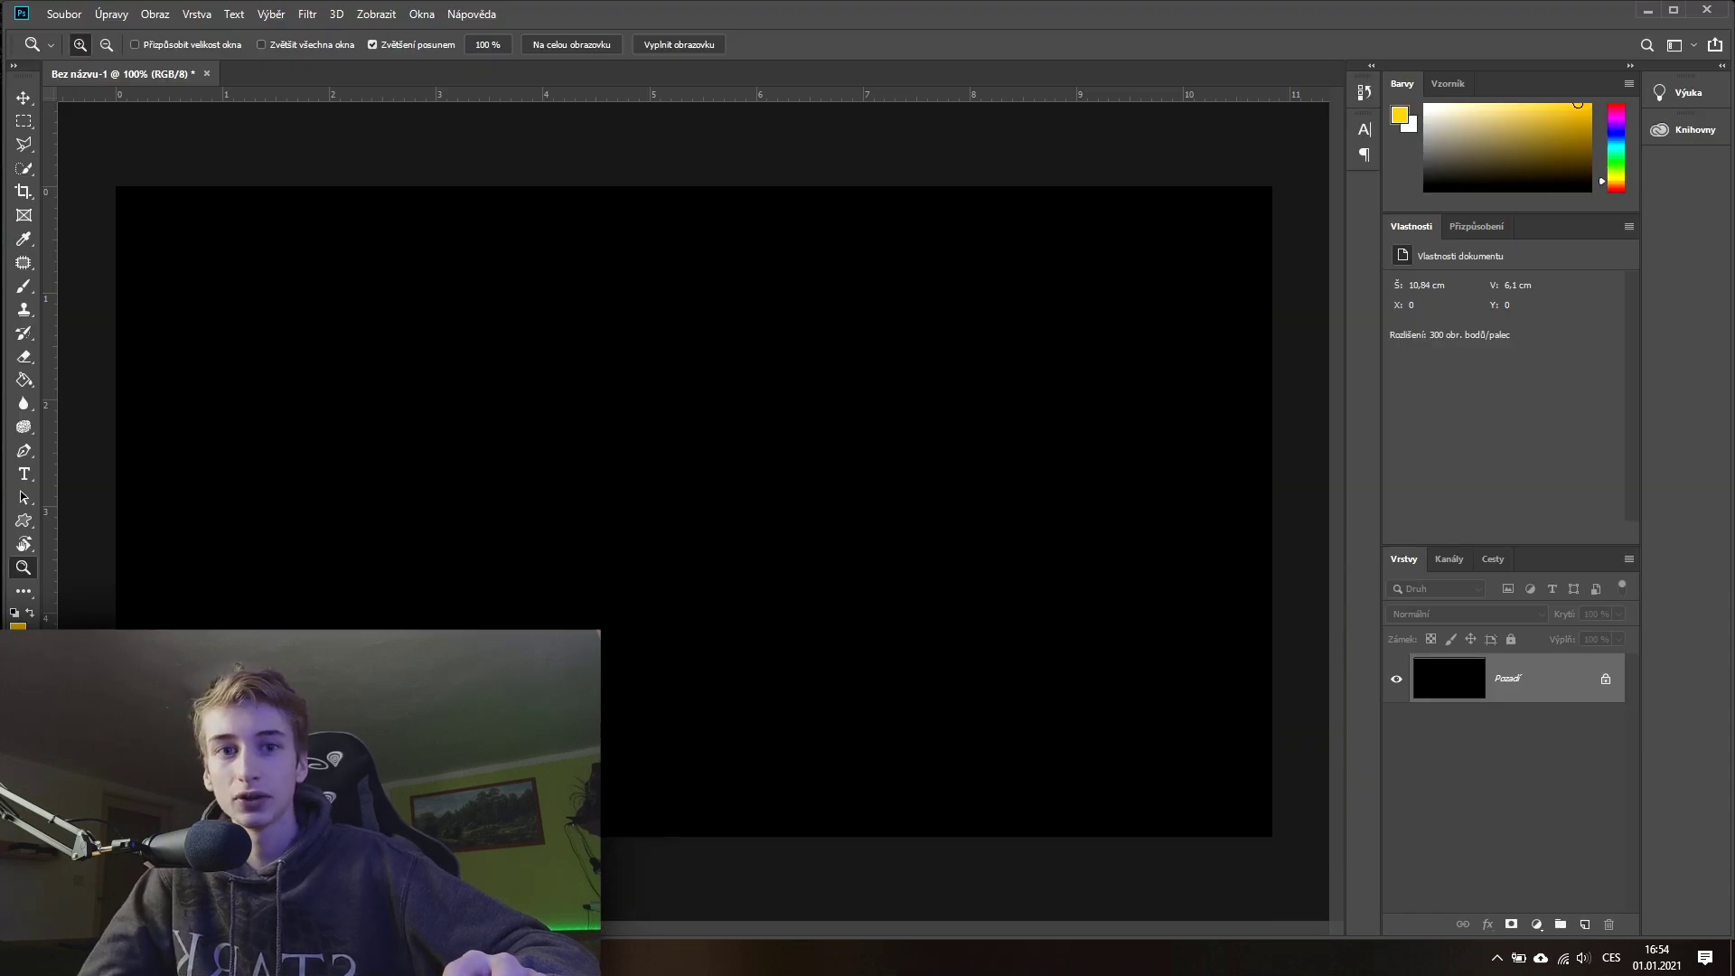
pyautogui.moveTo(711, 504); pyautogui.dragTo(710, 501)
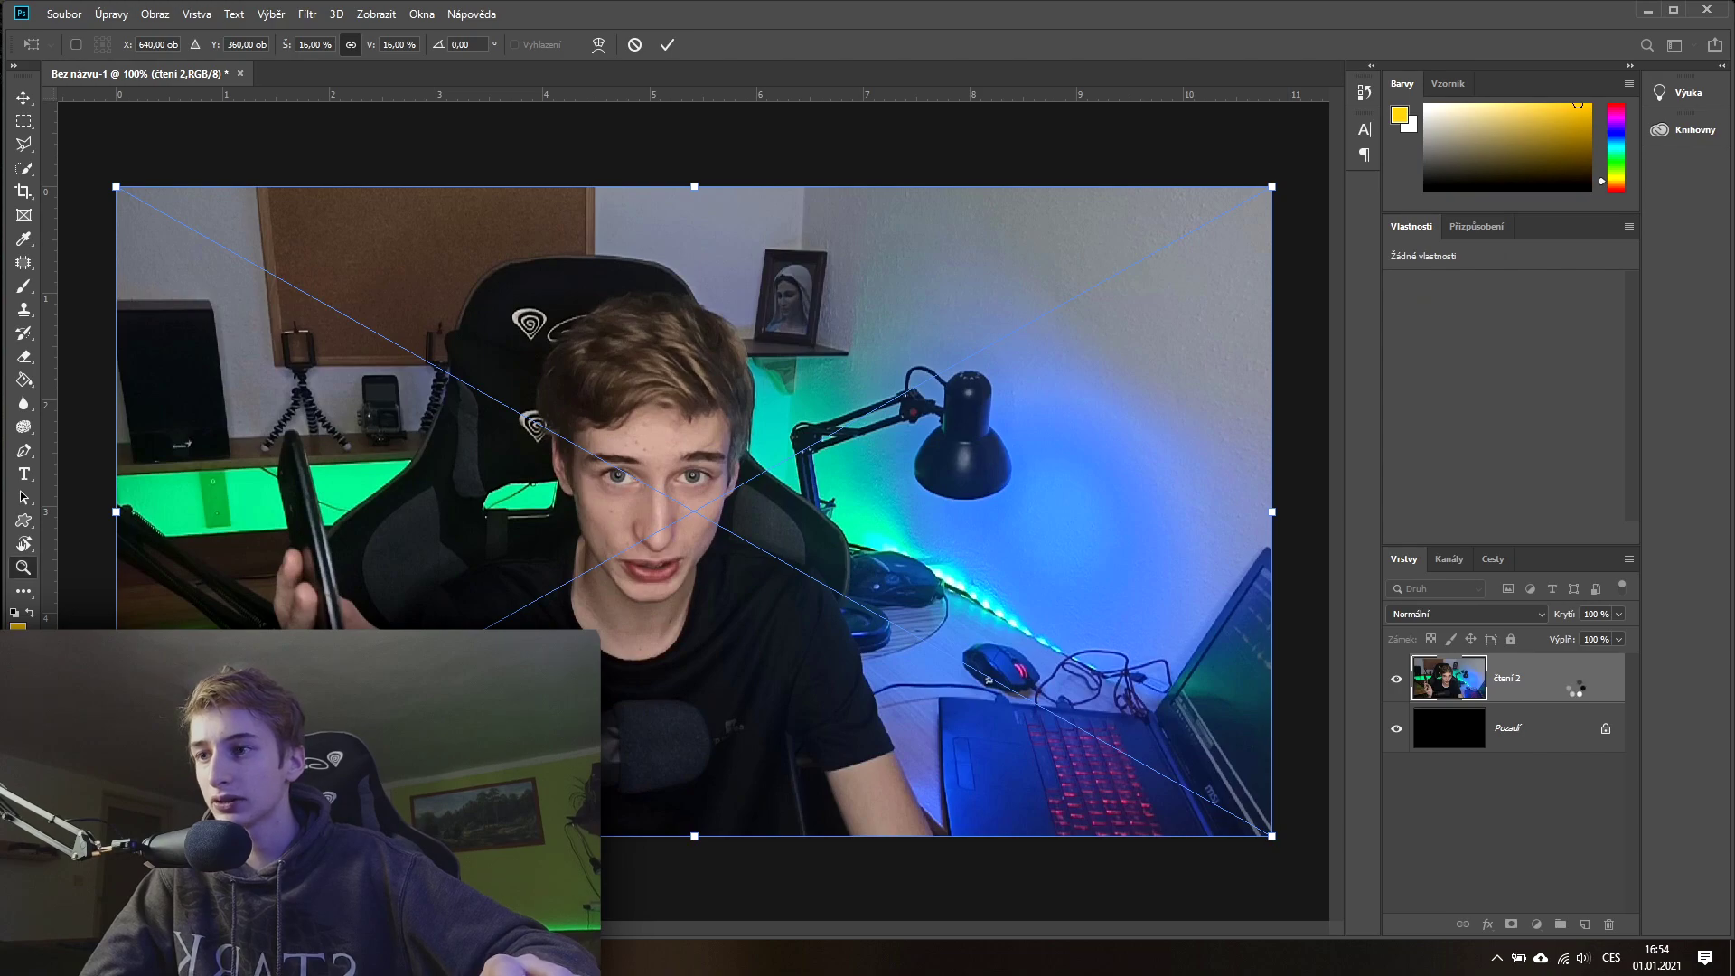
pyautogui.press('Return')
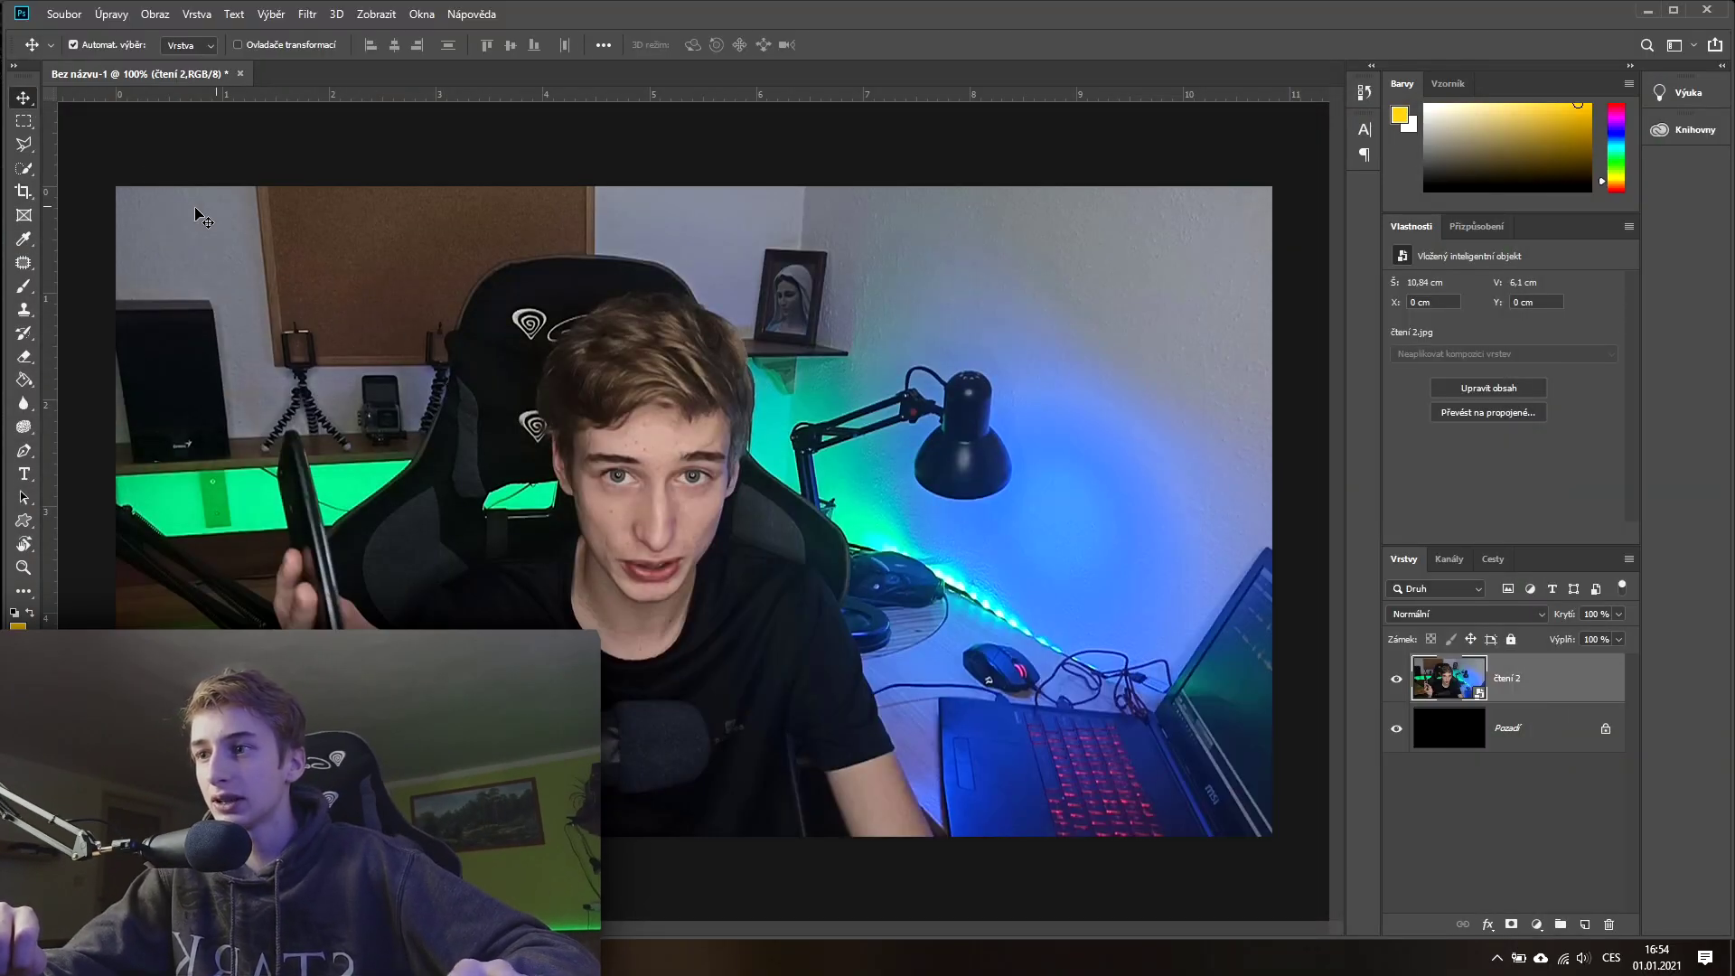
# Step: Nudge the room photo slightly down, leaving a thin black top gap, then glance at Úpravy
pyautogui.moveTo(197, 217); pyautogui.dragTo(977, 583)
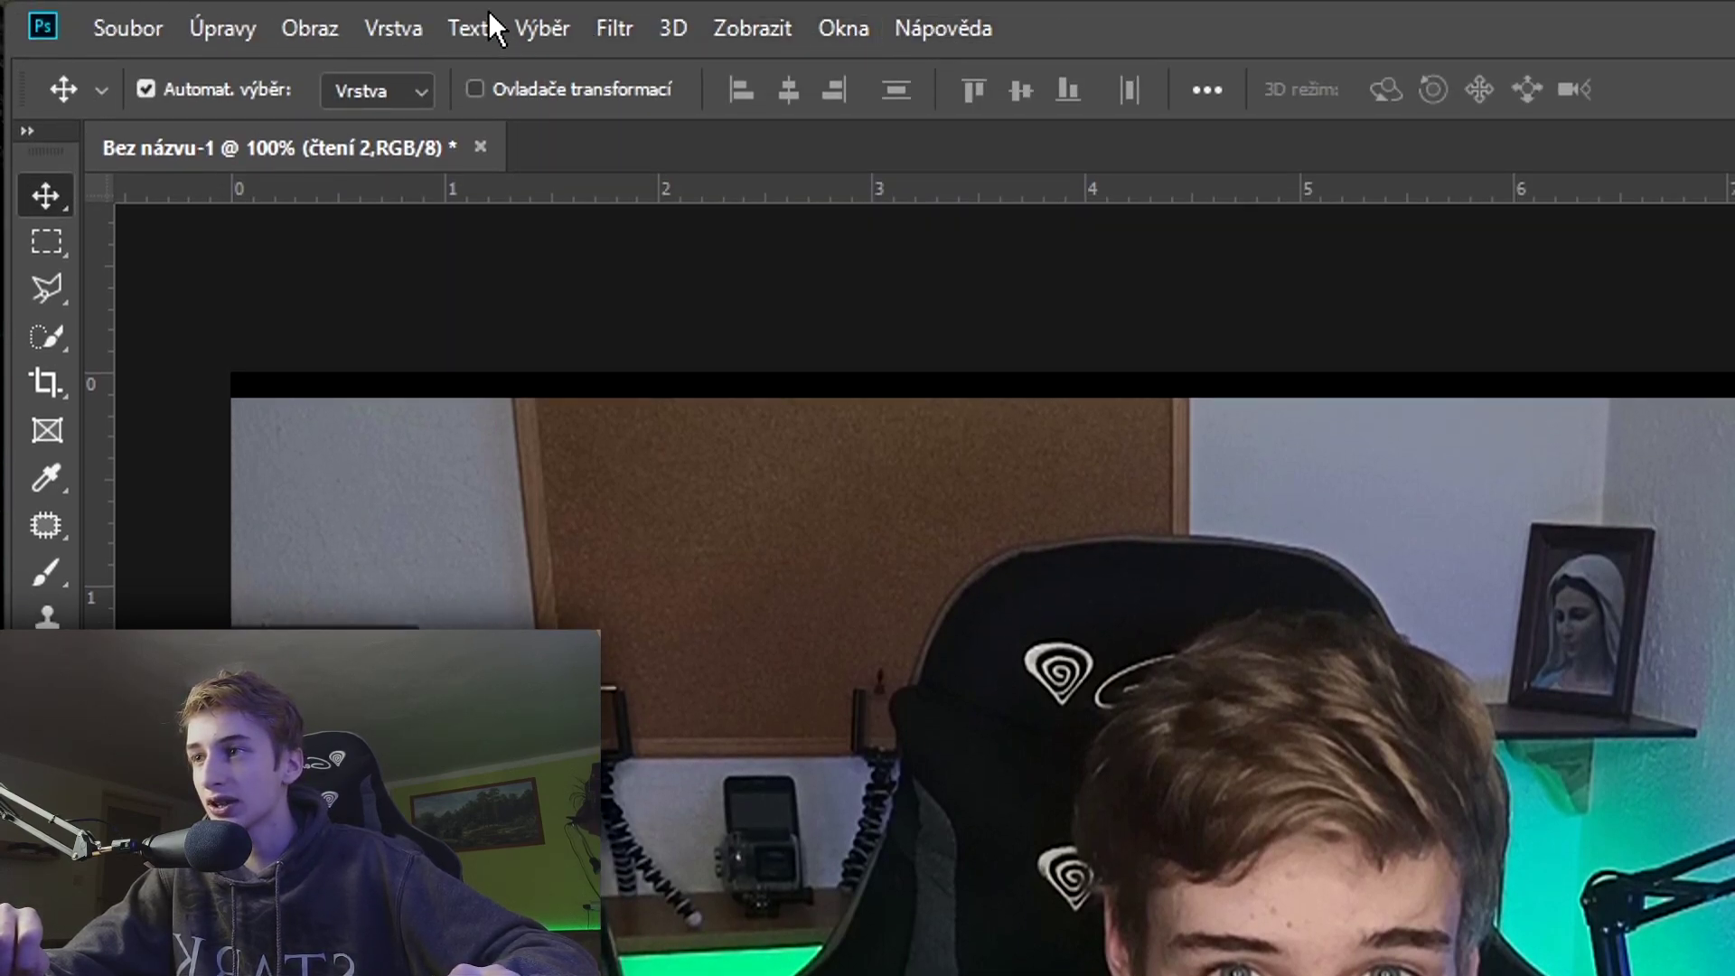
pyautogui.click(233, 26)
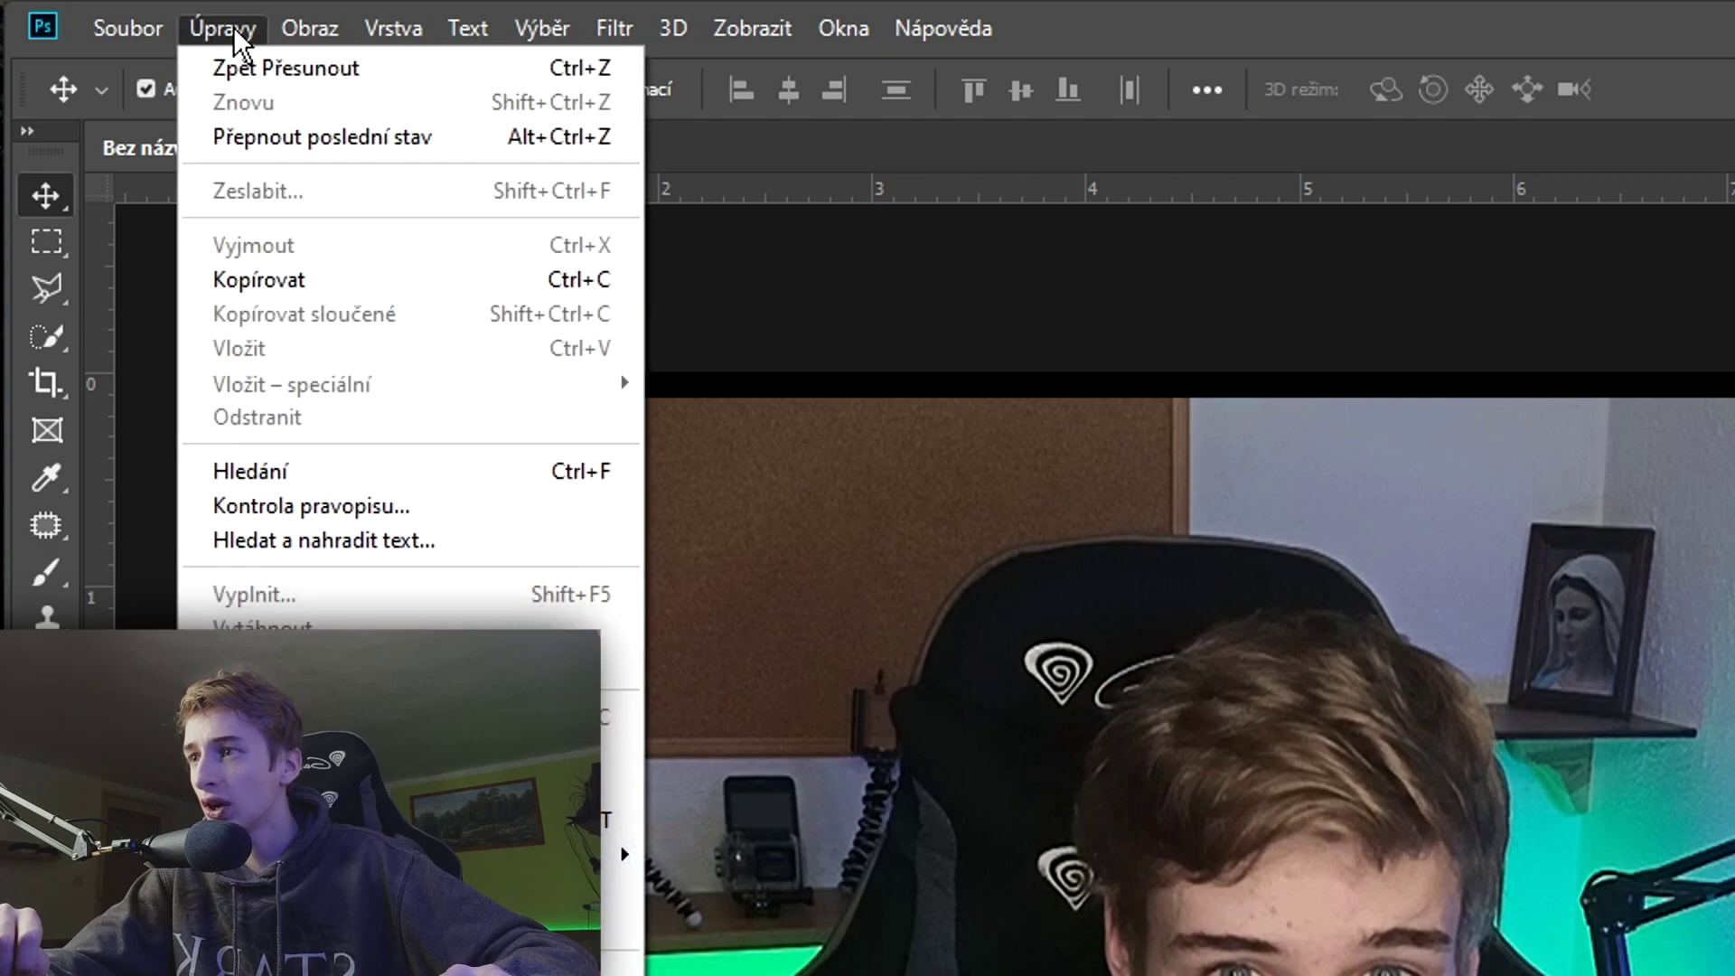
pyautogui.click(234, 25)
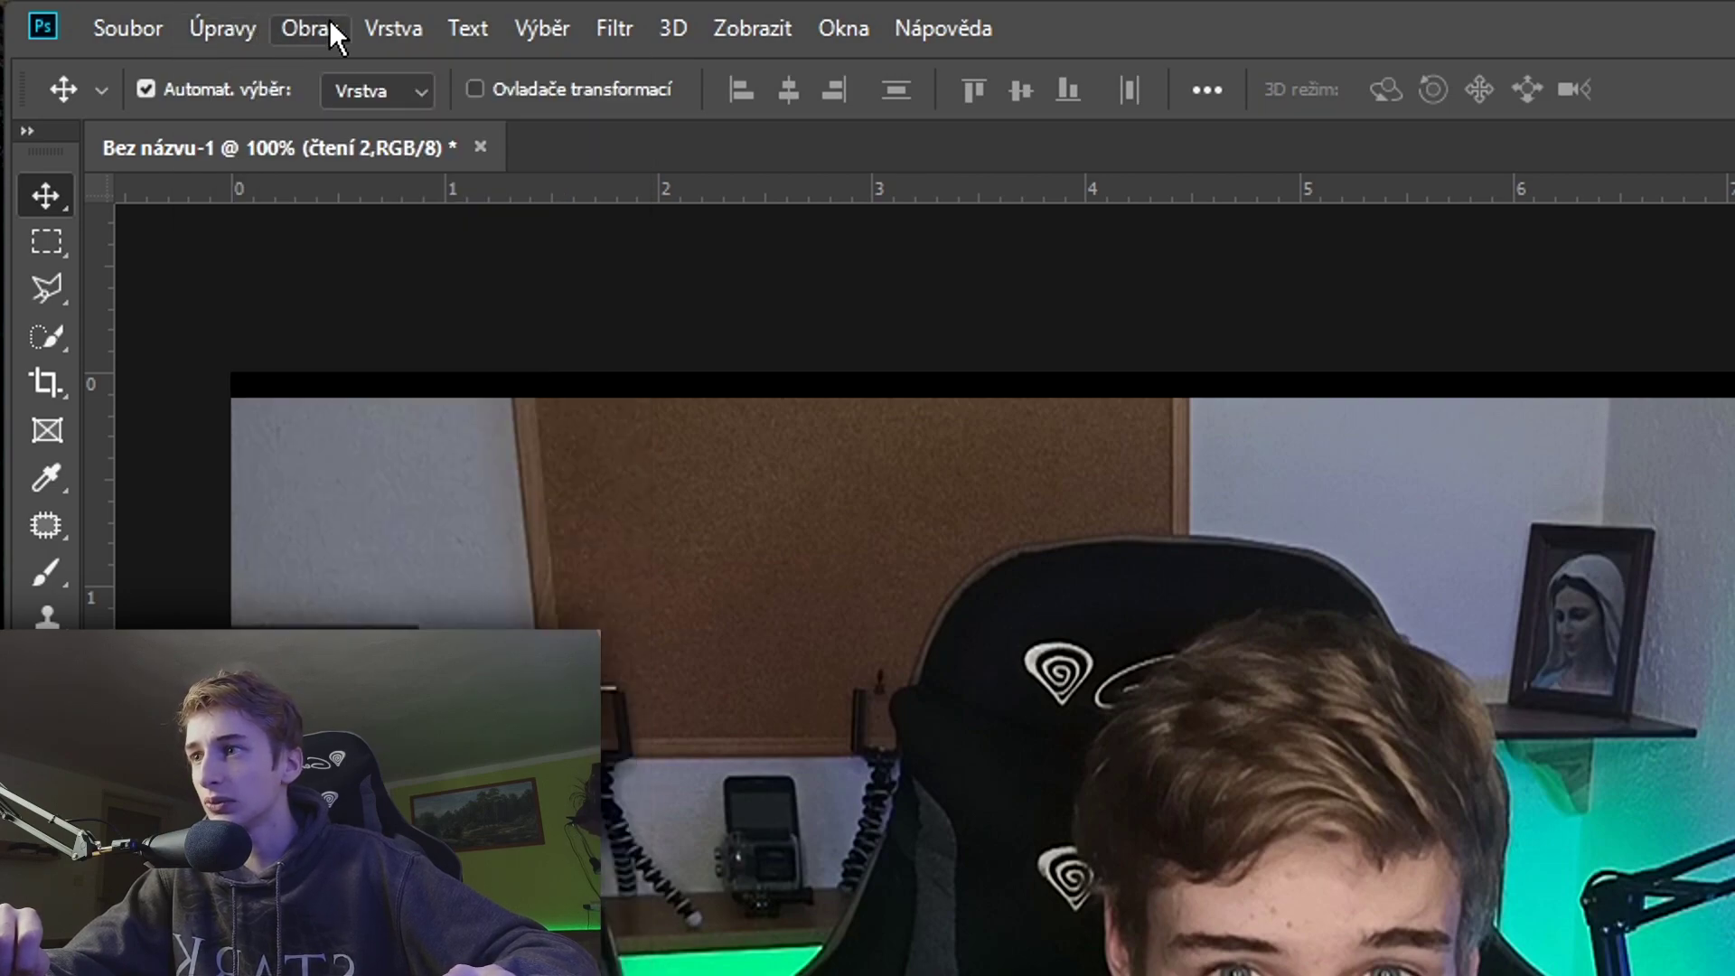
# Step: Browse the Obraz, Vrstva, Filtr, Okna and Výběr menus, then close them
pyautogui.click(329, 19)
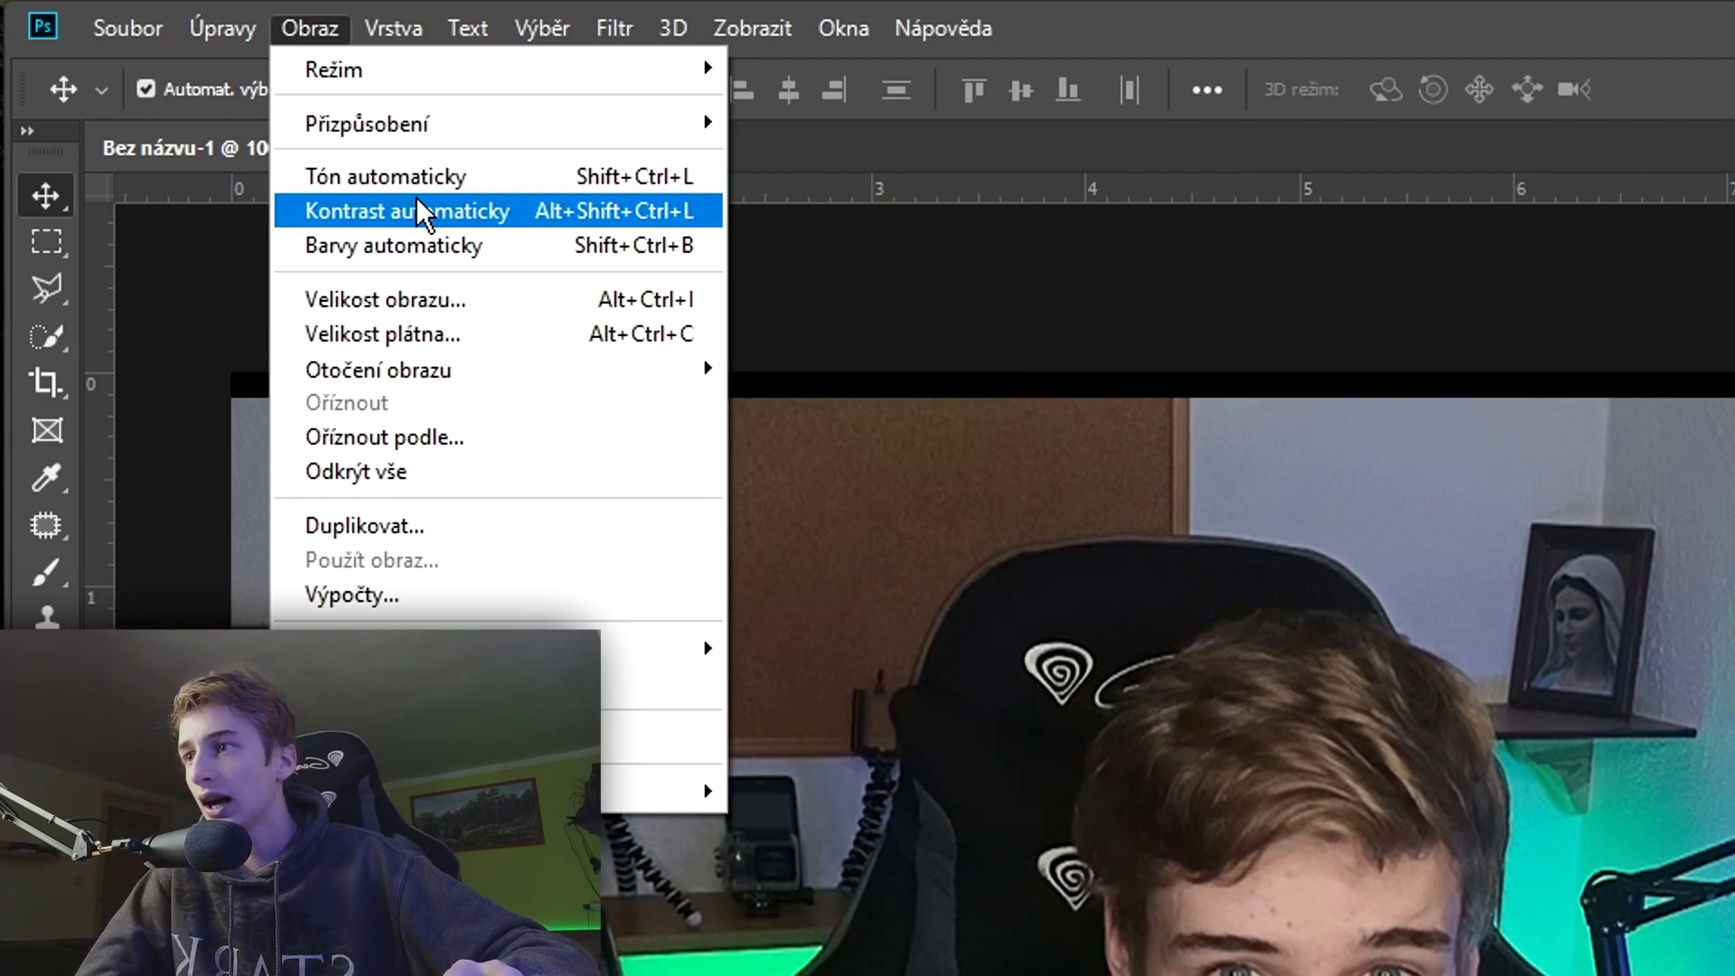
pyautogui.press('Escape')
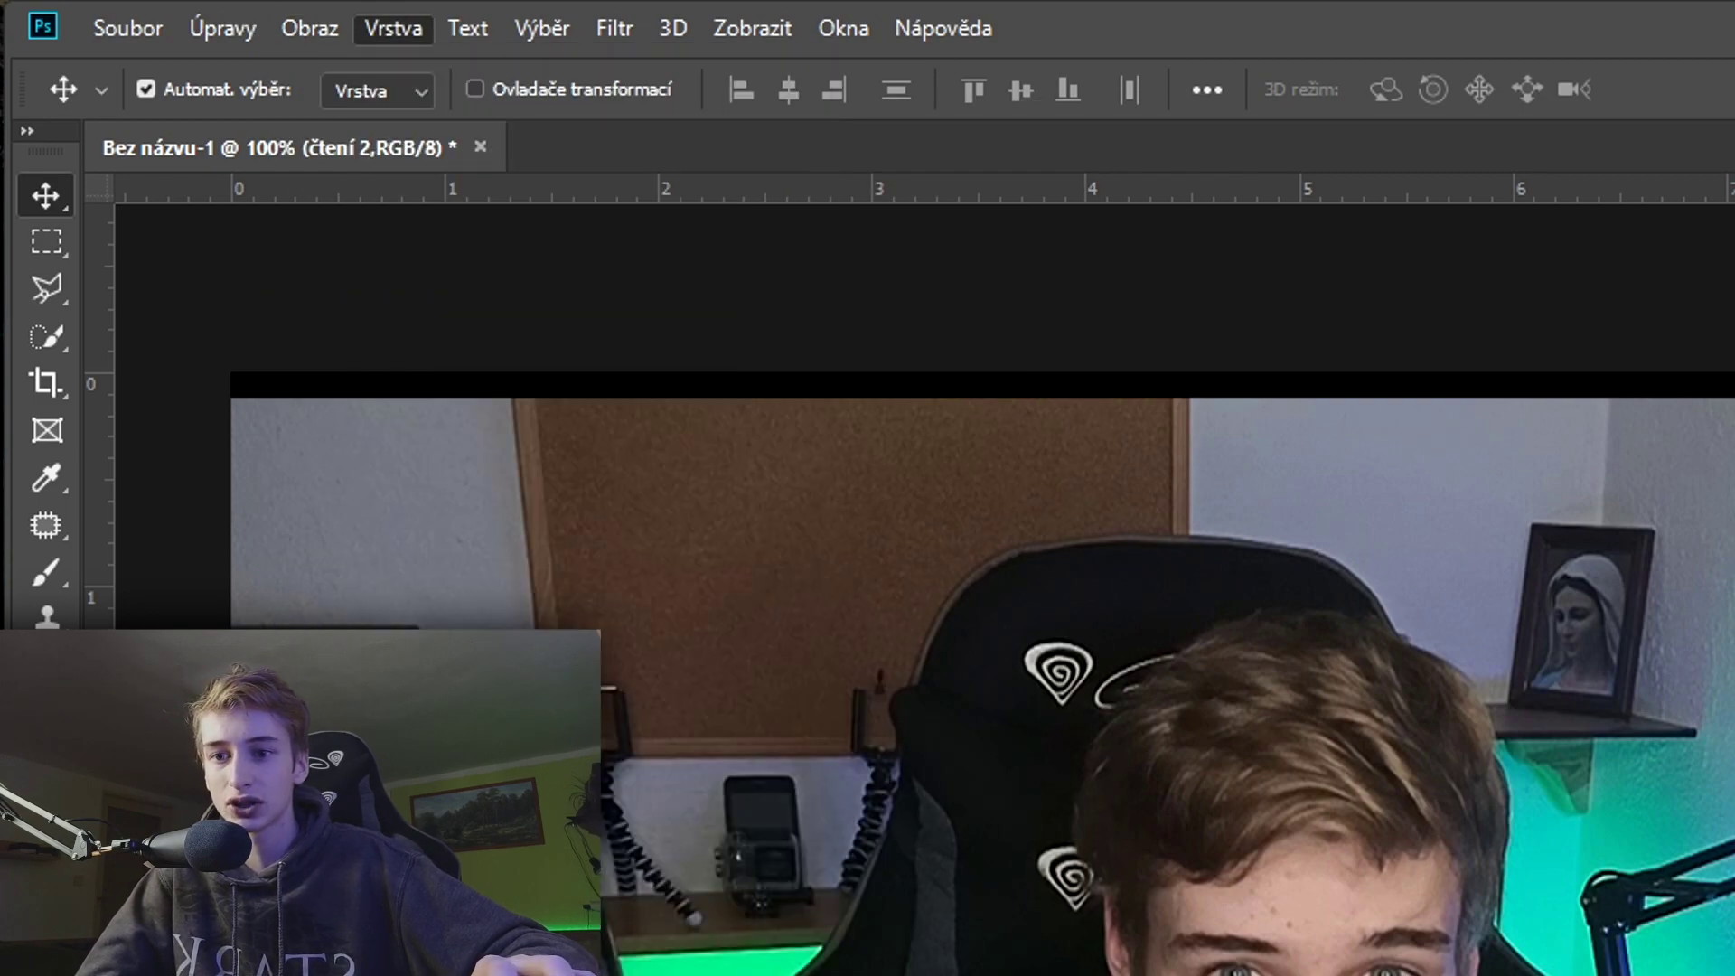
pyautogui.click(456, 27)
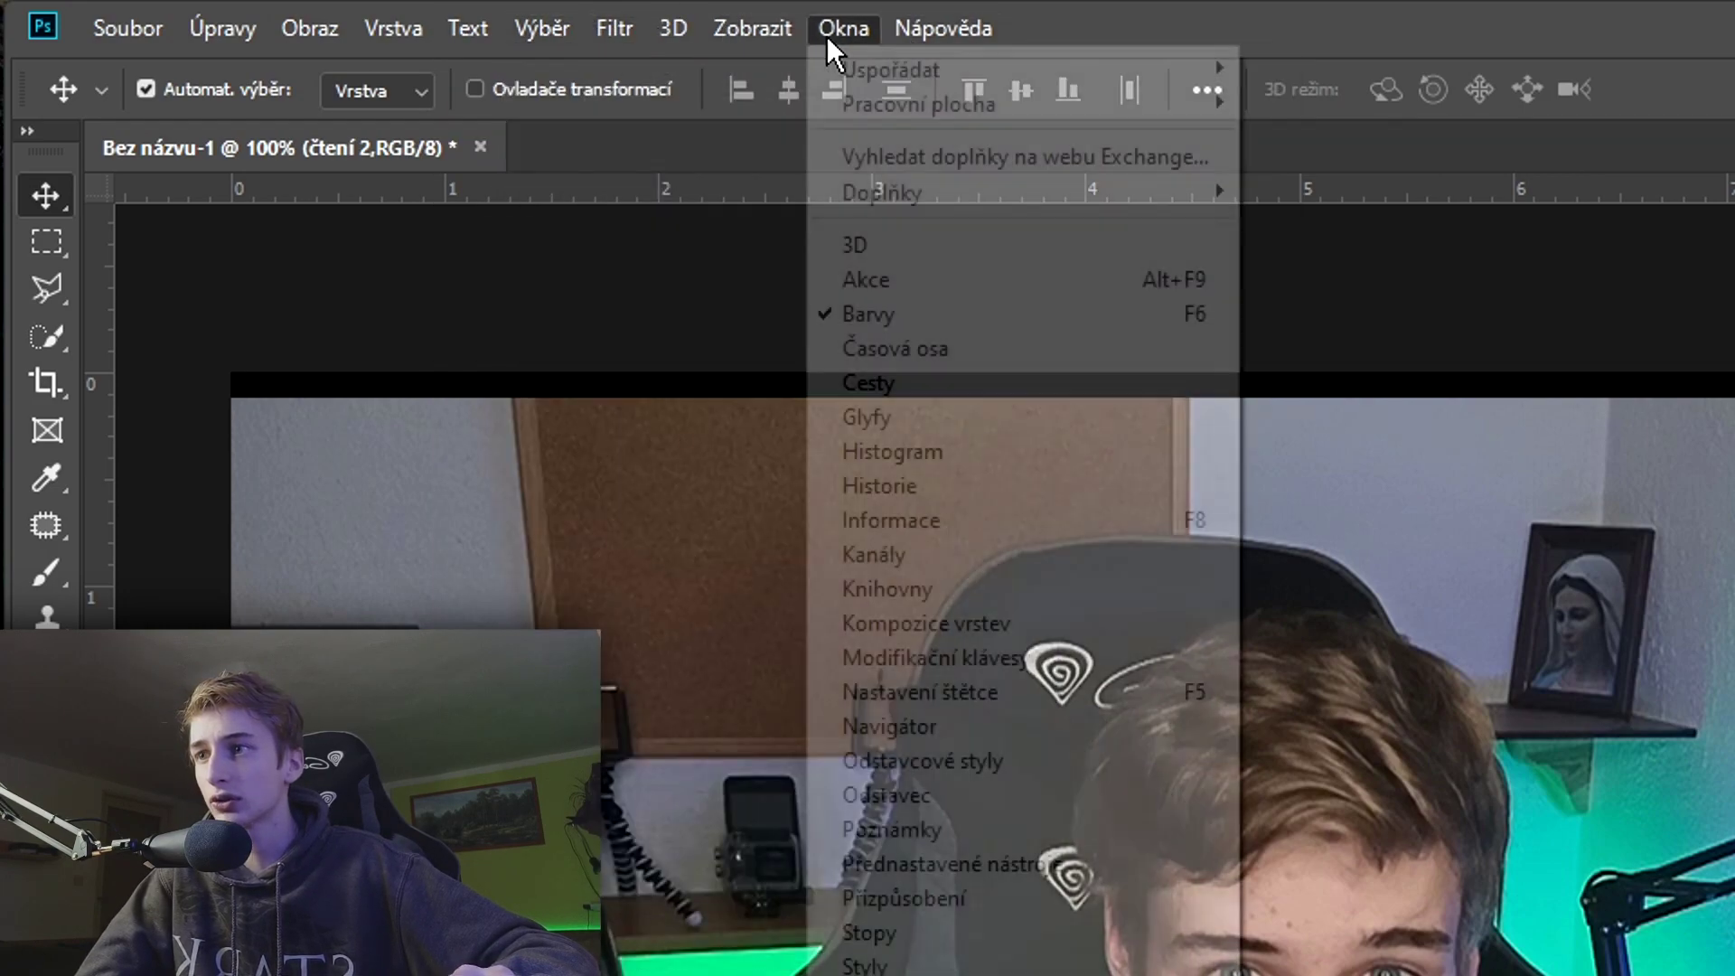
pyautogui.press('Escape')
pyautogui.click(841, 28)
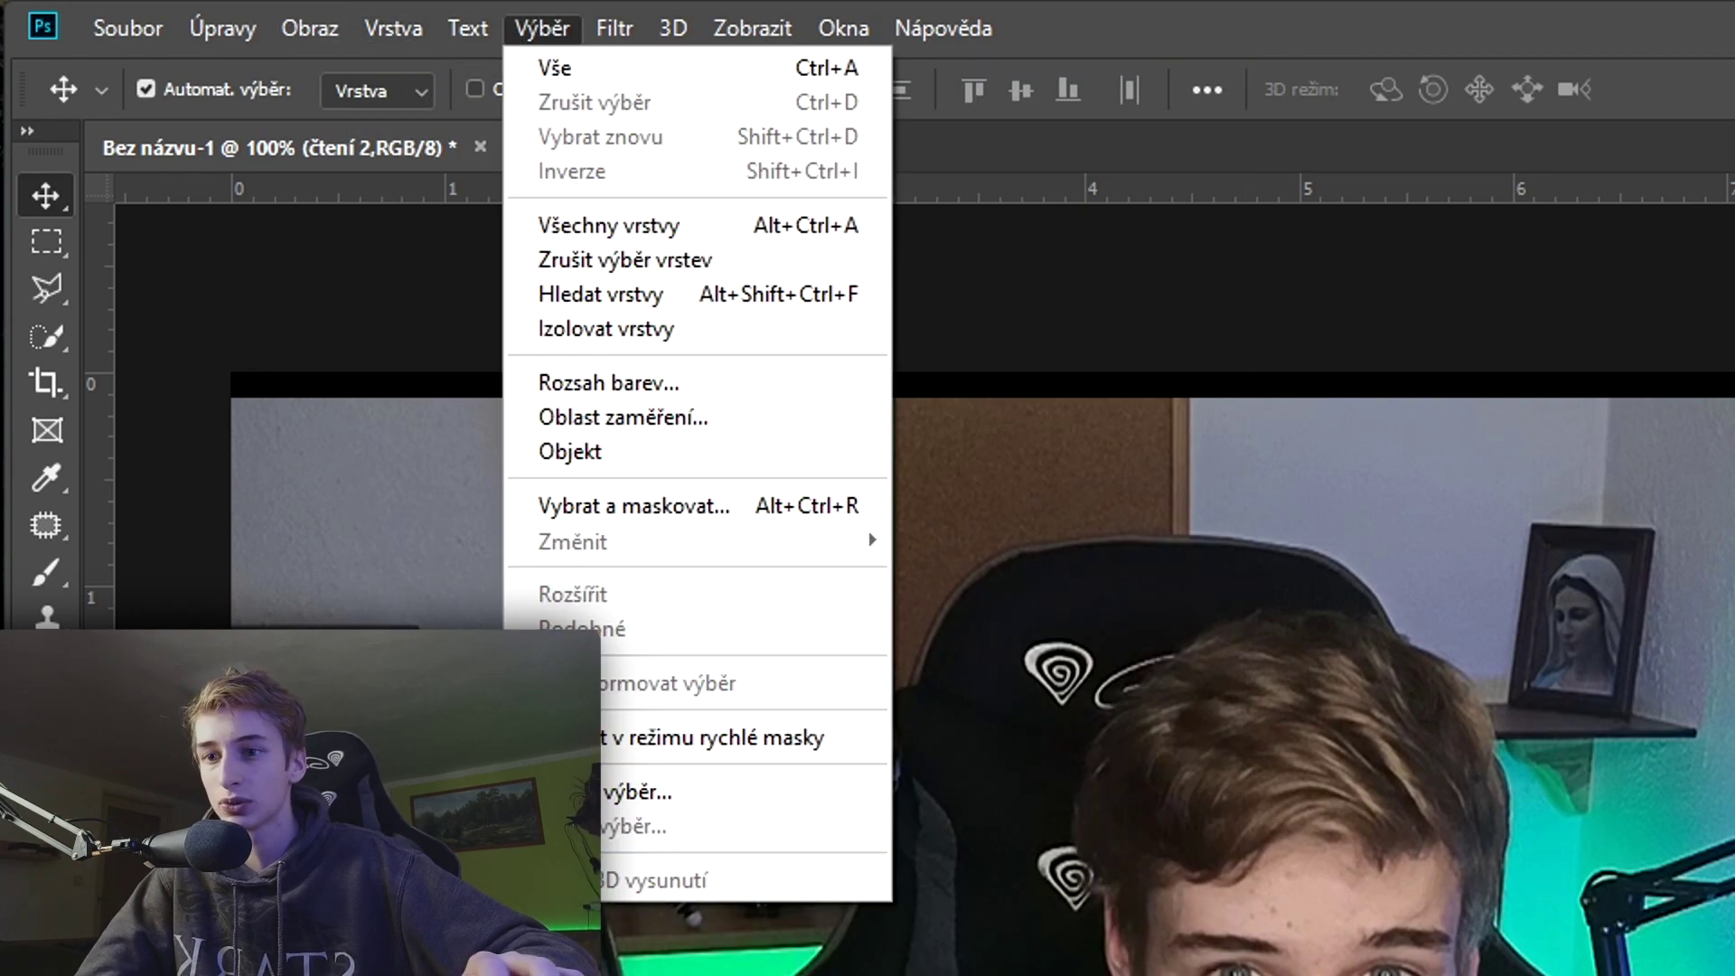
pyautogui.click(867, 800)
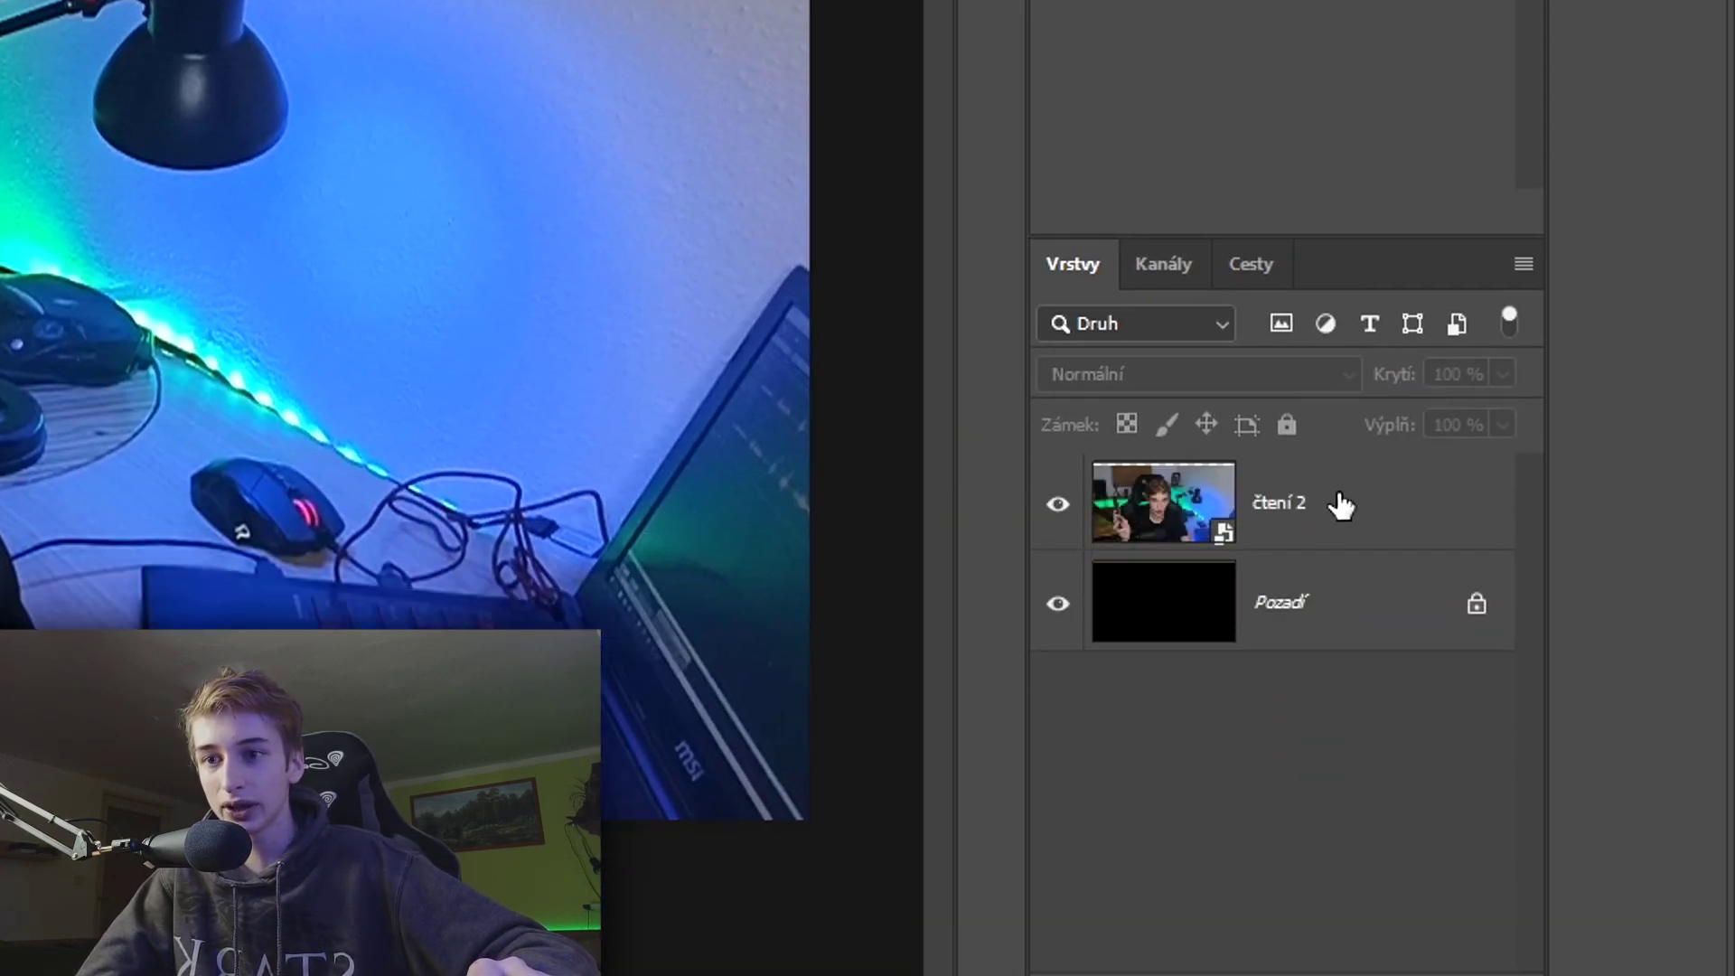
# Step: Align the čtení 2 photo flush at Y 0, check its visibility, and add empty Vrstva 1
pyautogui.click(1340, 511)
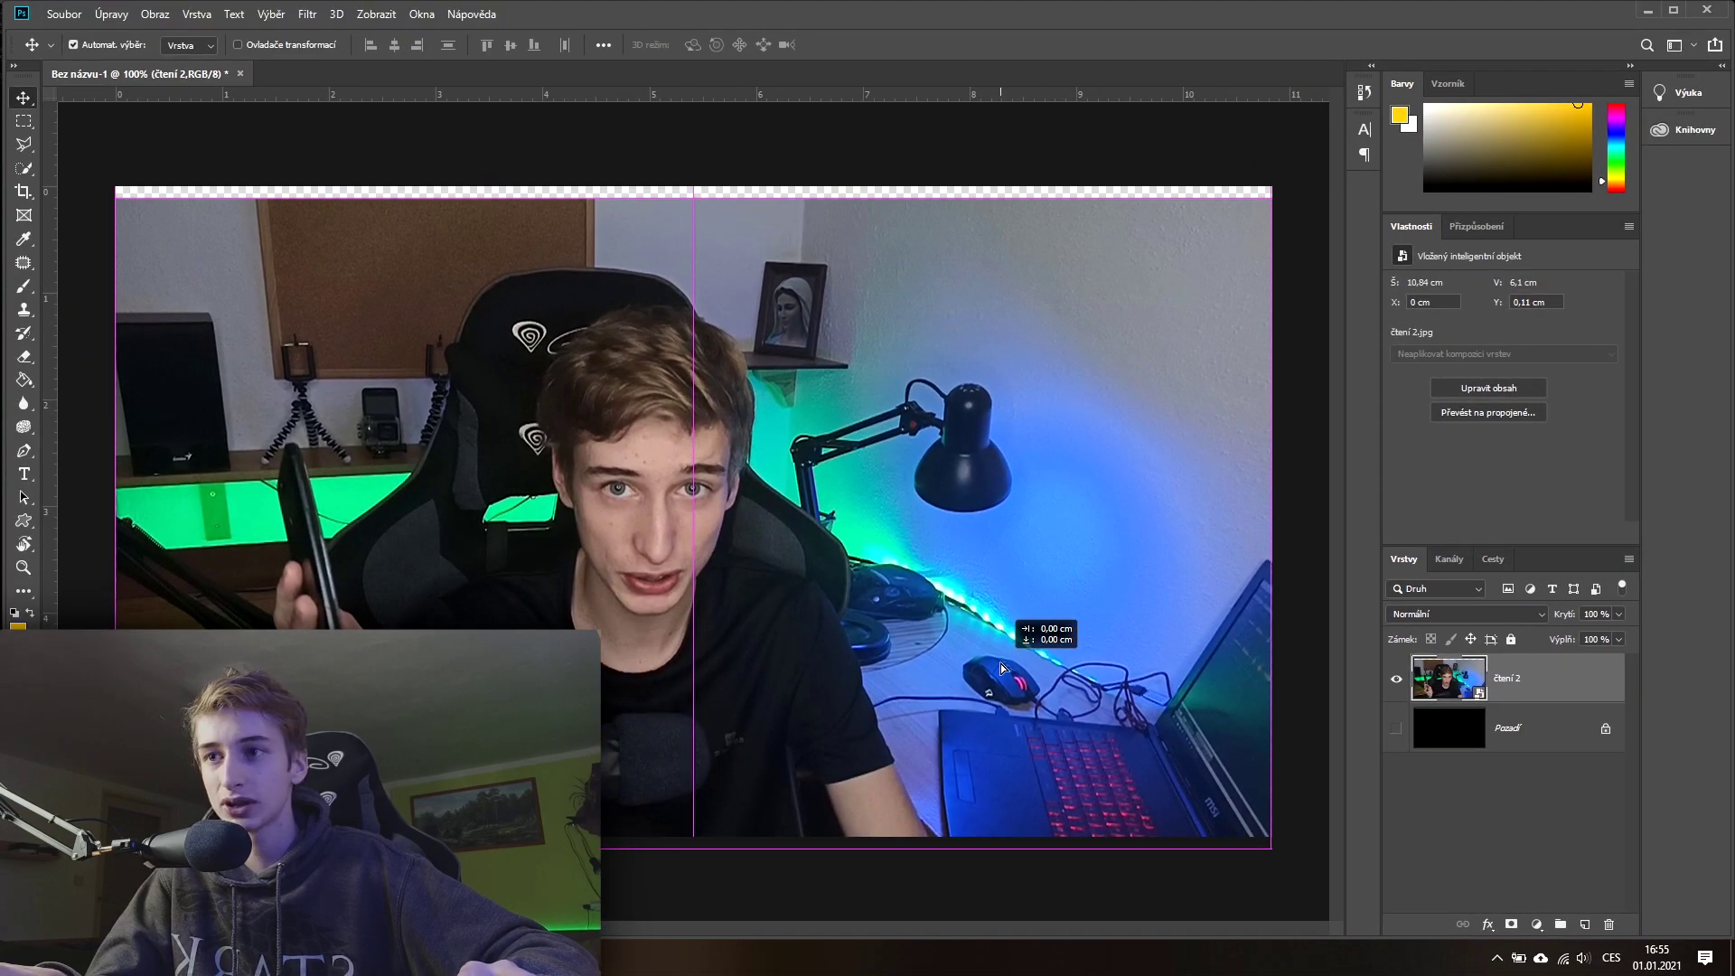
pyautogui.moveTo(1001, 669); pyautogui.dragTo(1001, 647)
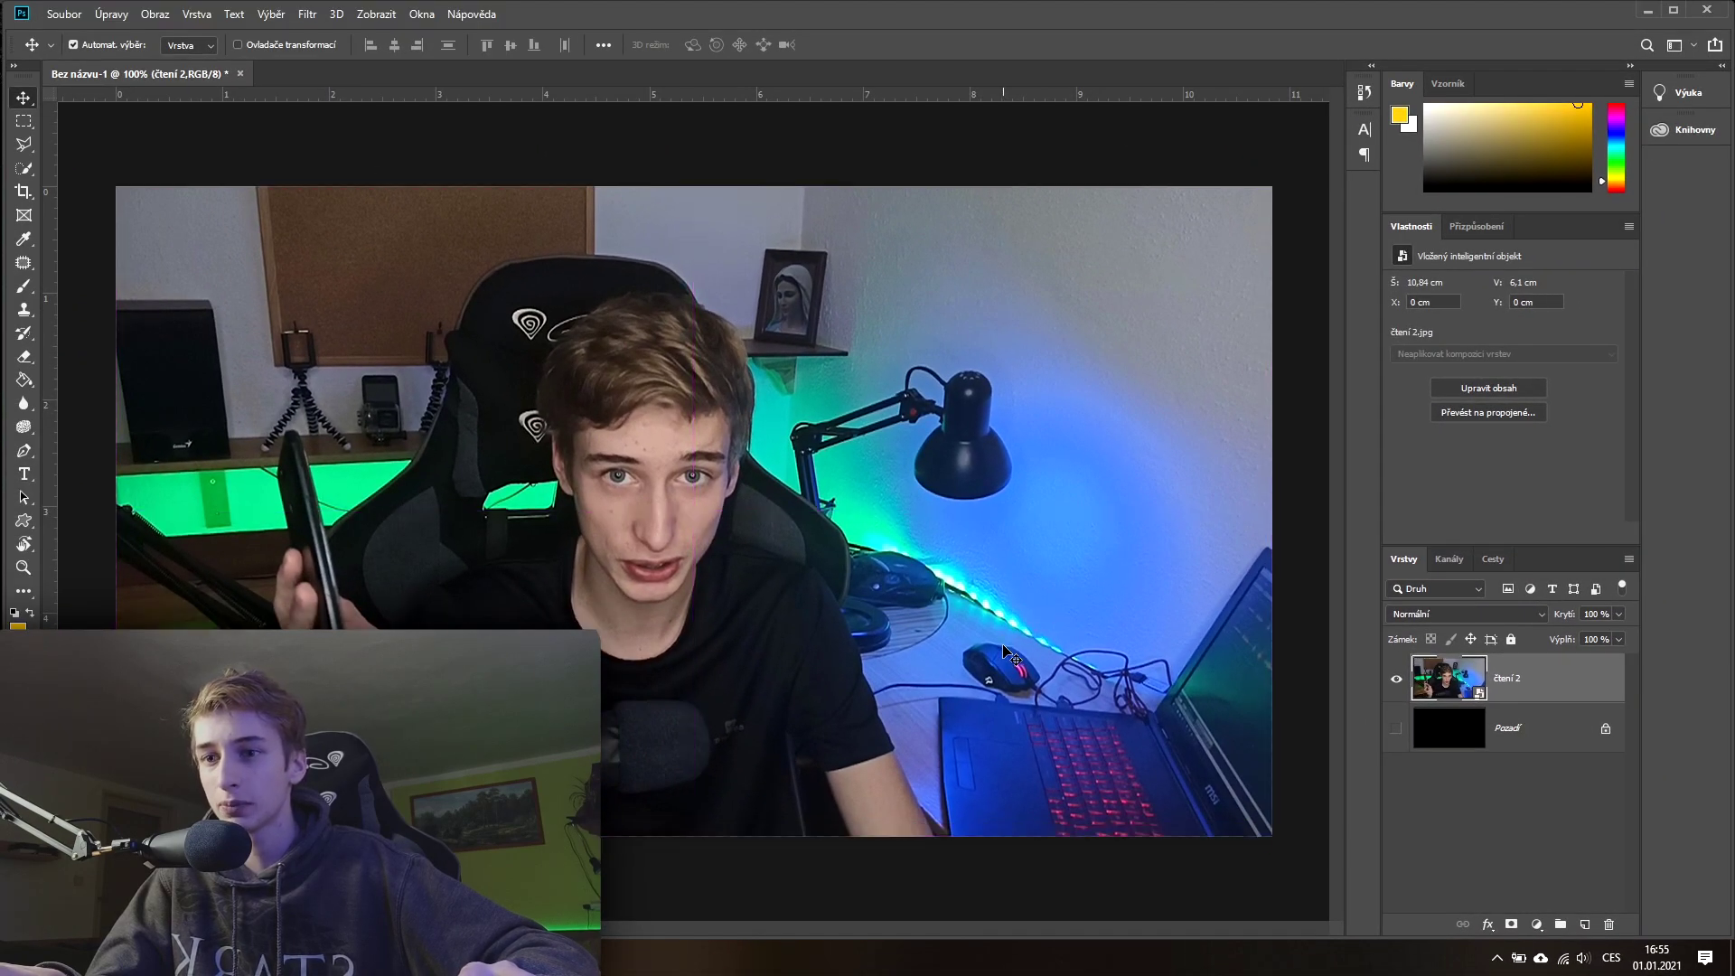
pyautogui.click(1397, 679)
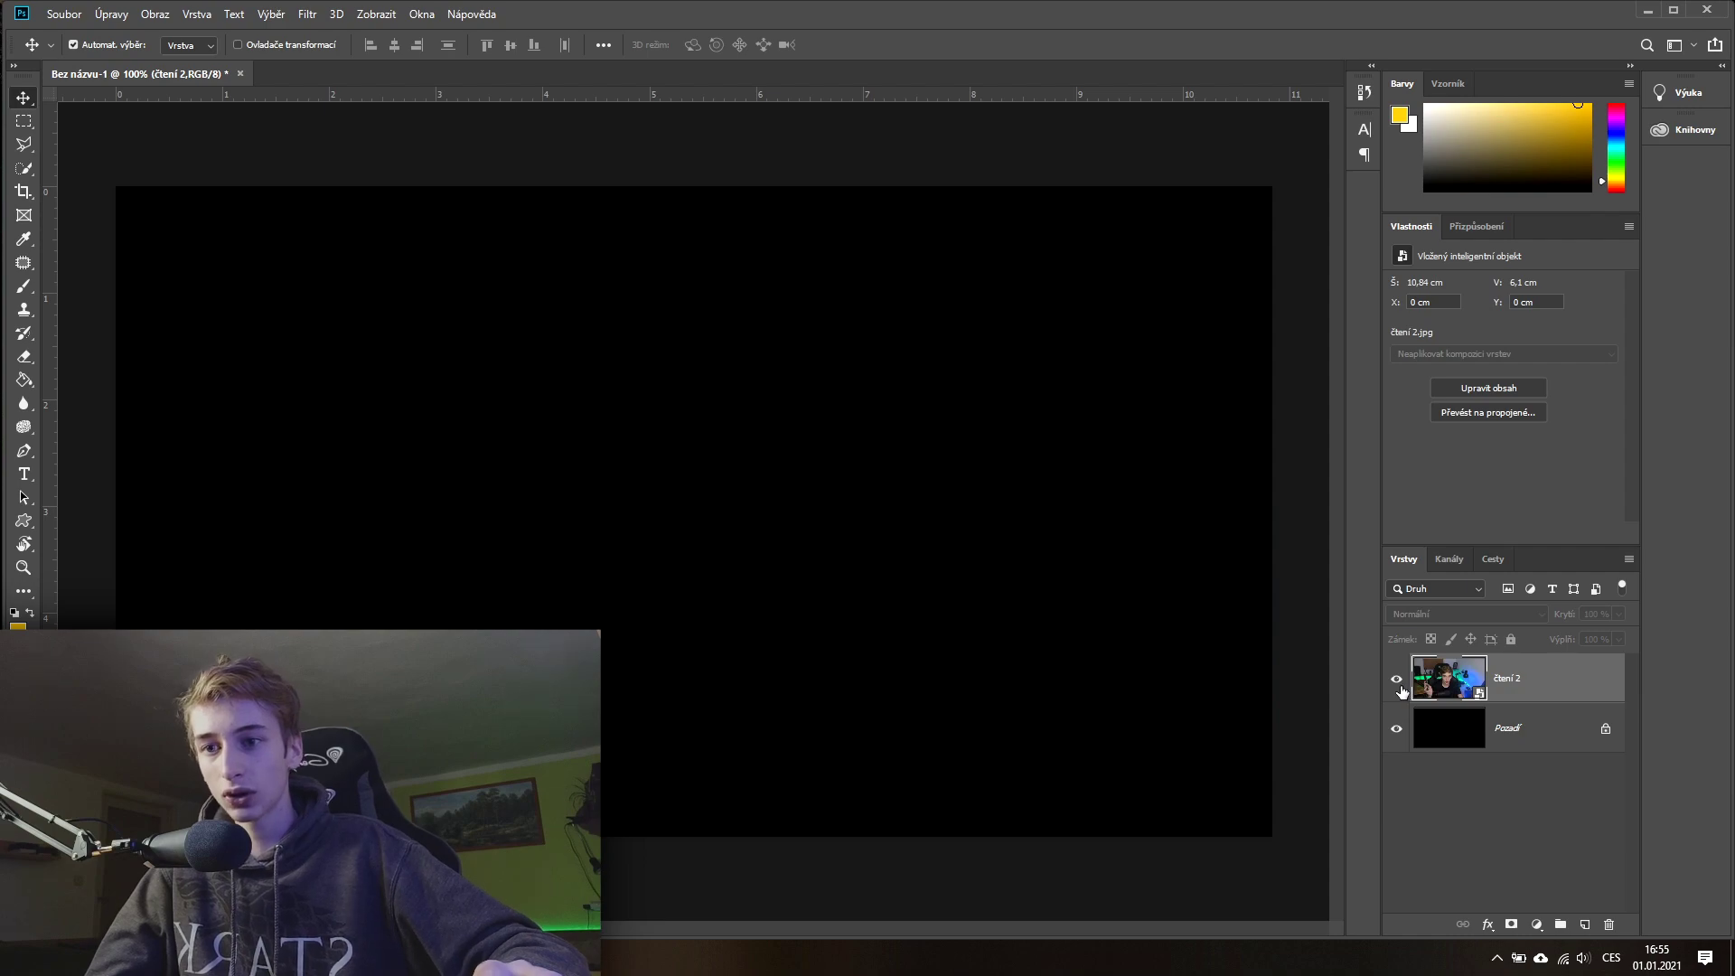
pyautogui.click(1398, 680)
pyautogui.click(1397, 680)
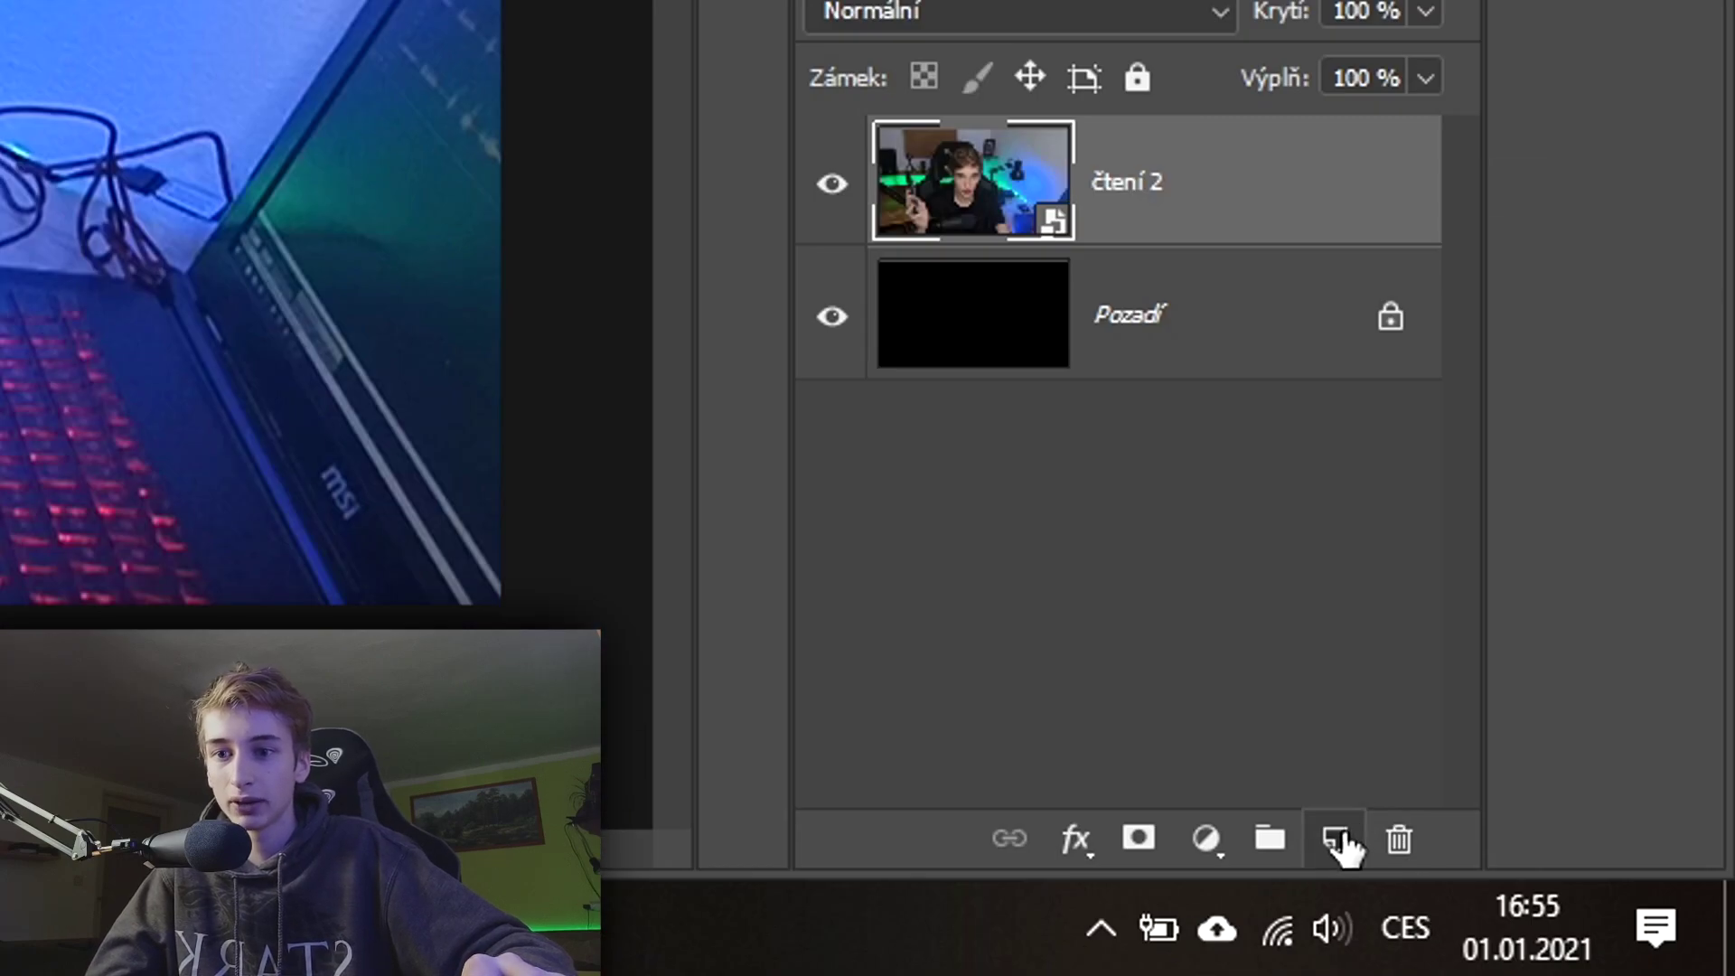
pyautogui.click(1336, 839)
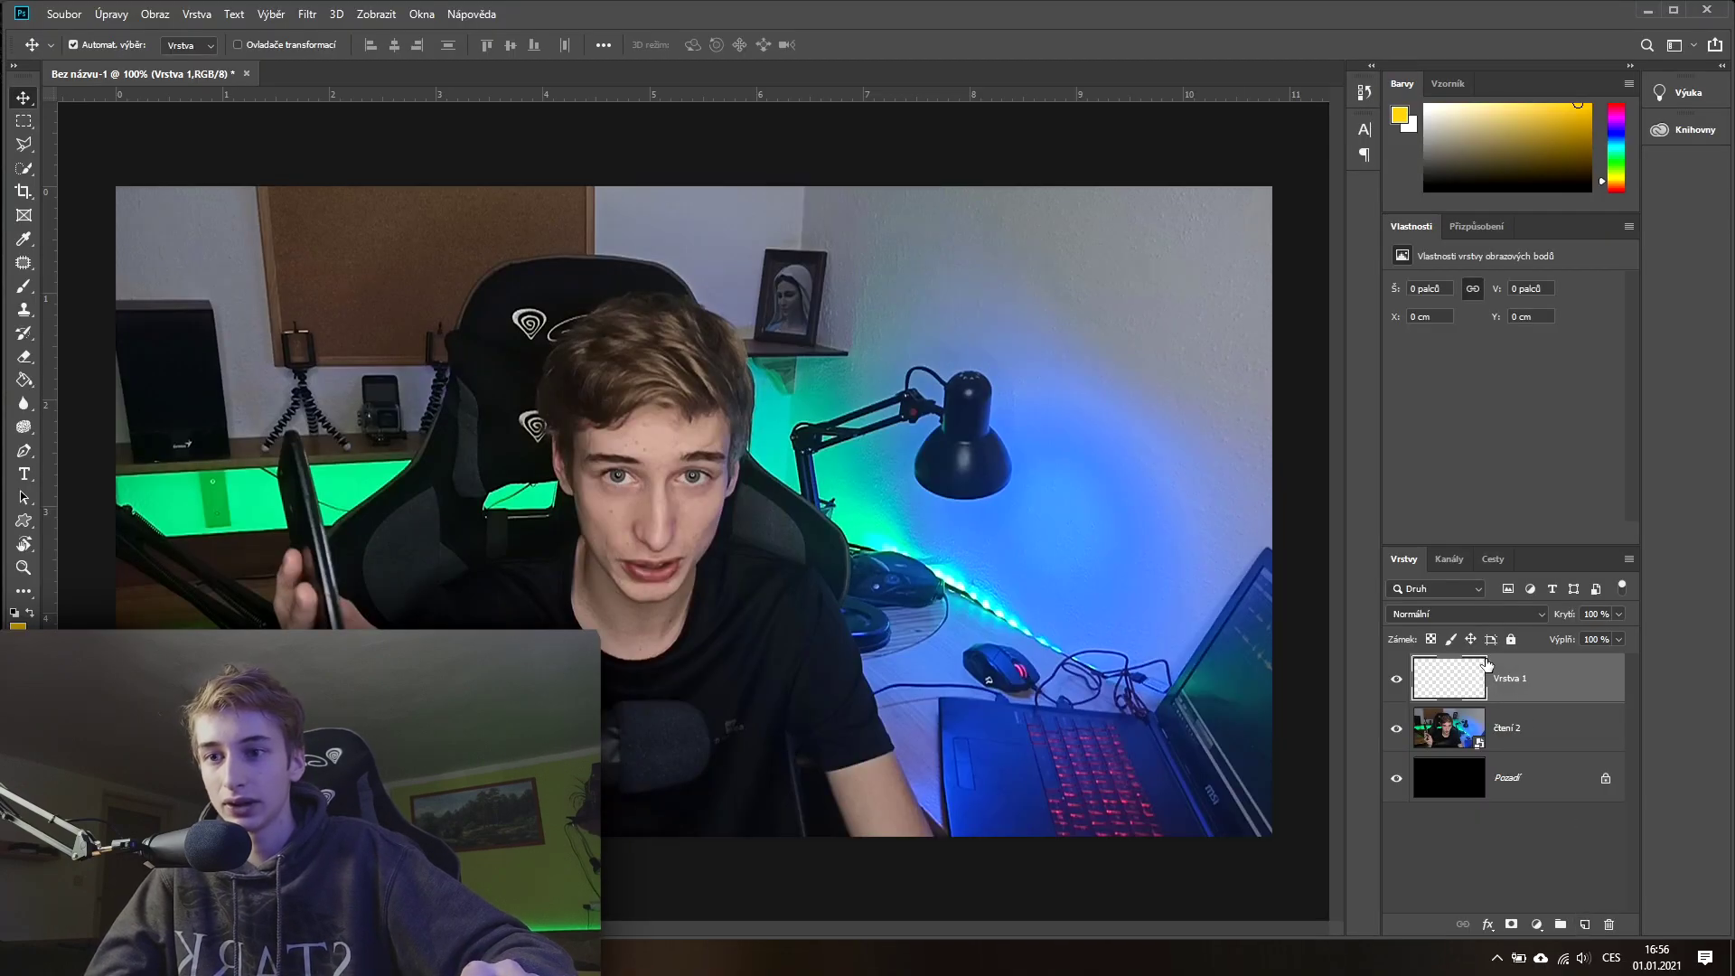
# Step: Hide Vrstva 1, open čtení plánu 1.png for reference, then return to Bez názvu-1
pyautogui.click(1397, 679)
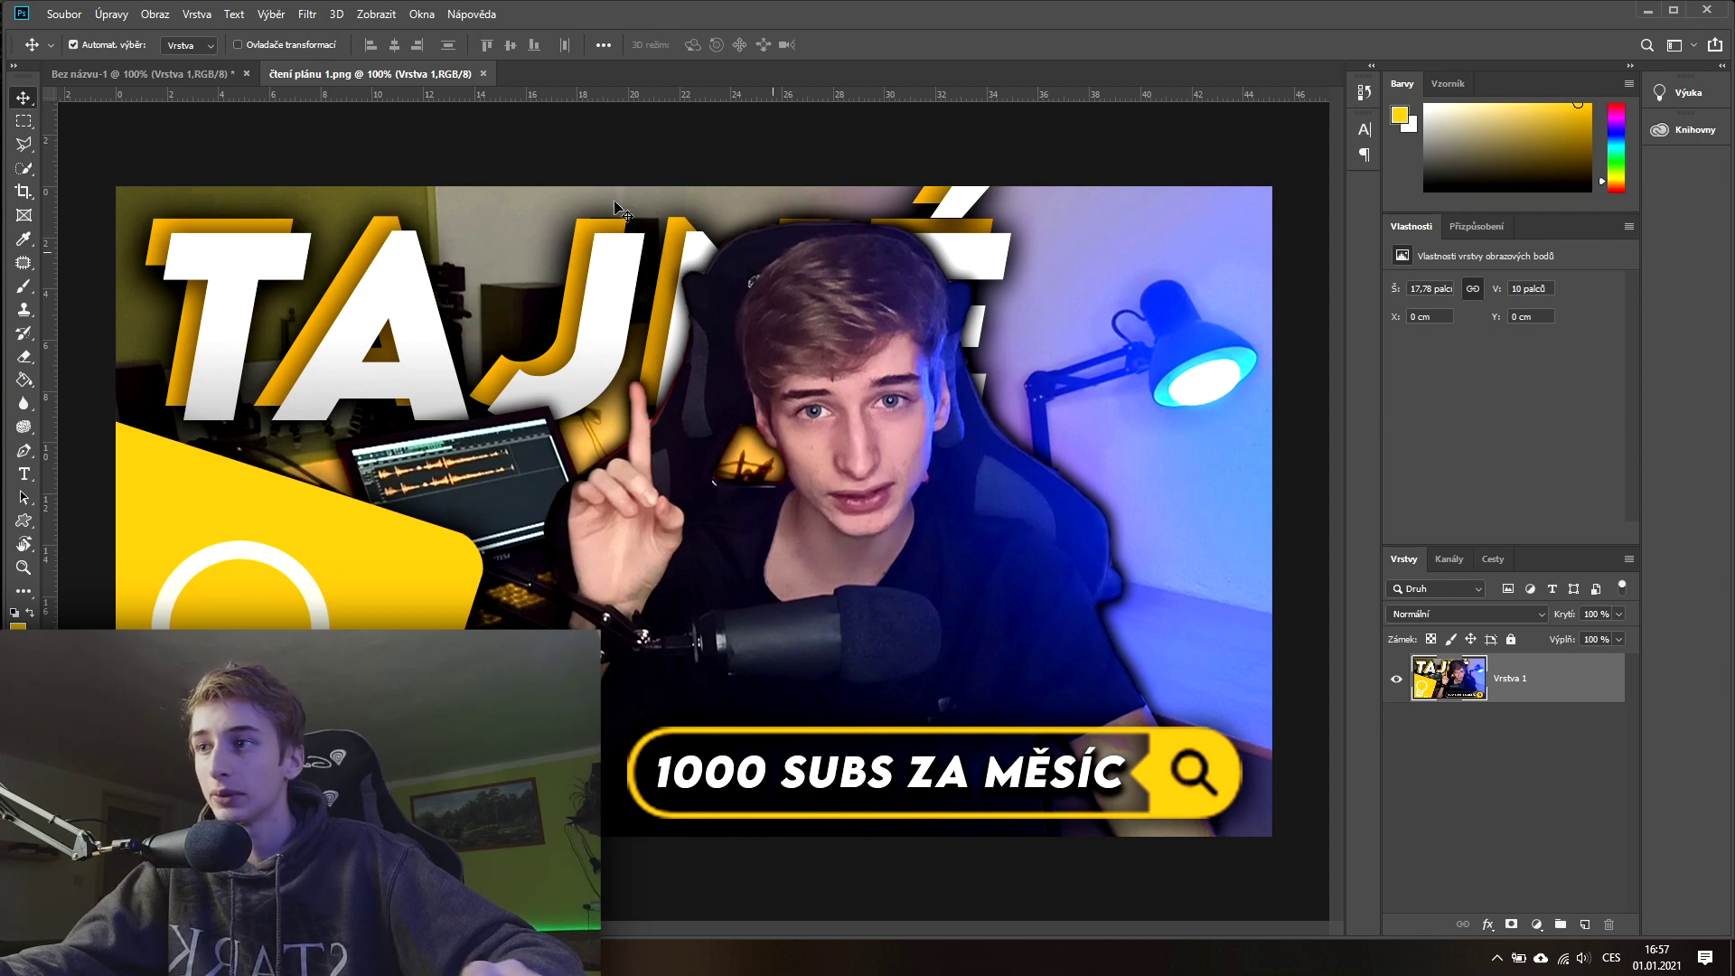
pyautogui.click(111, 71)
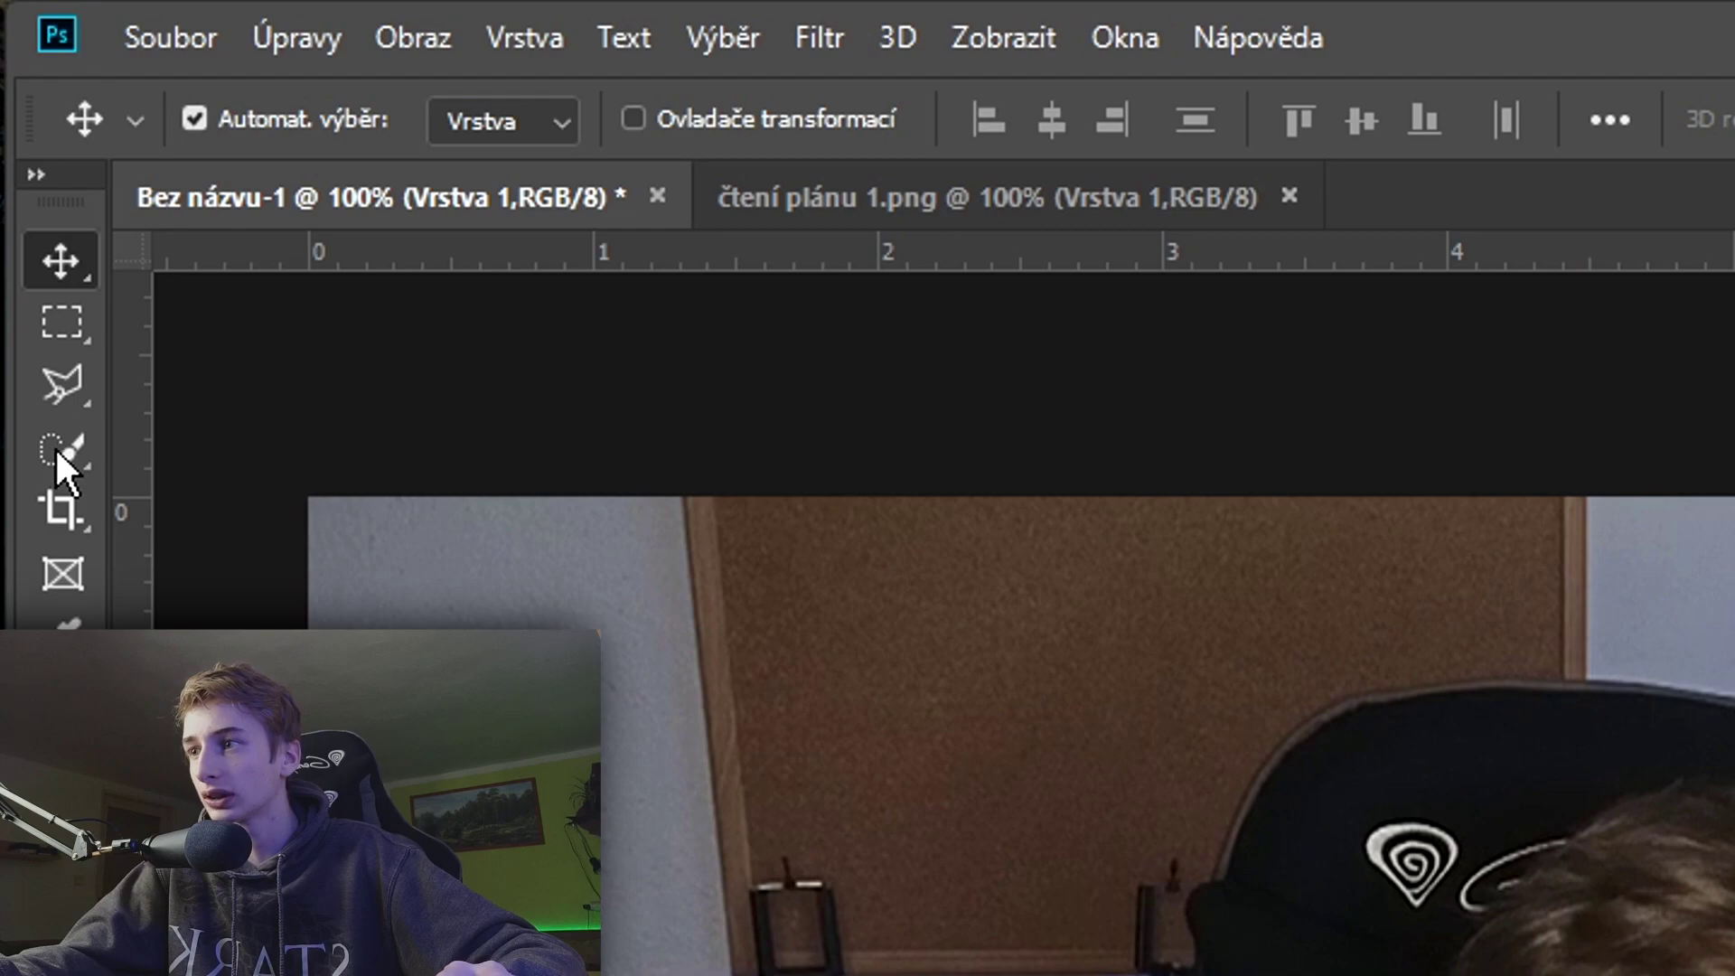
pyautogui.rightClick(23, 169)
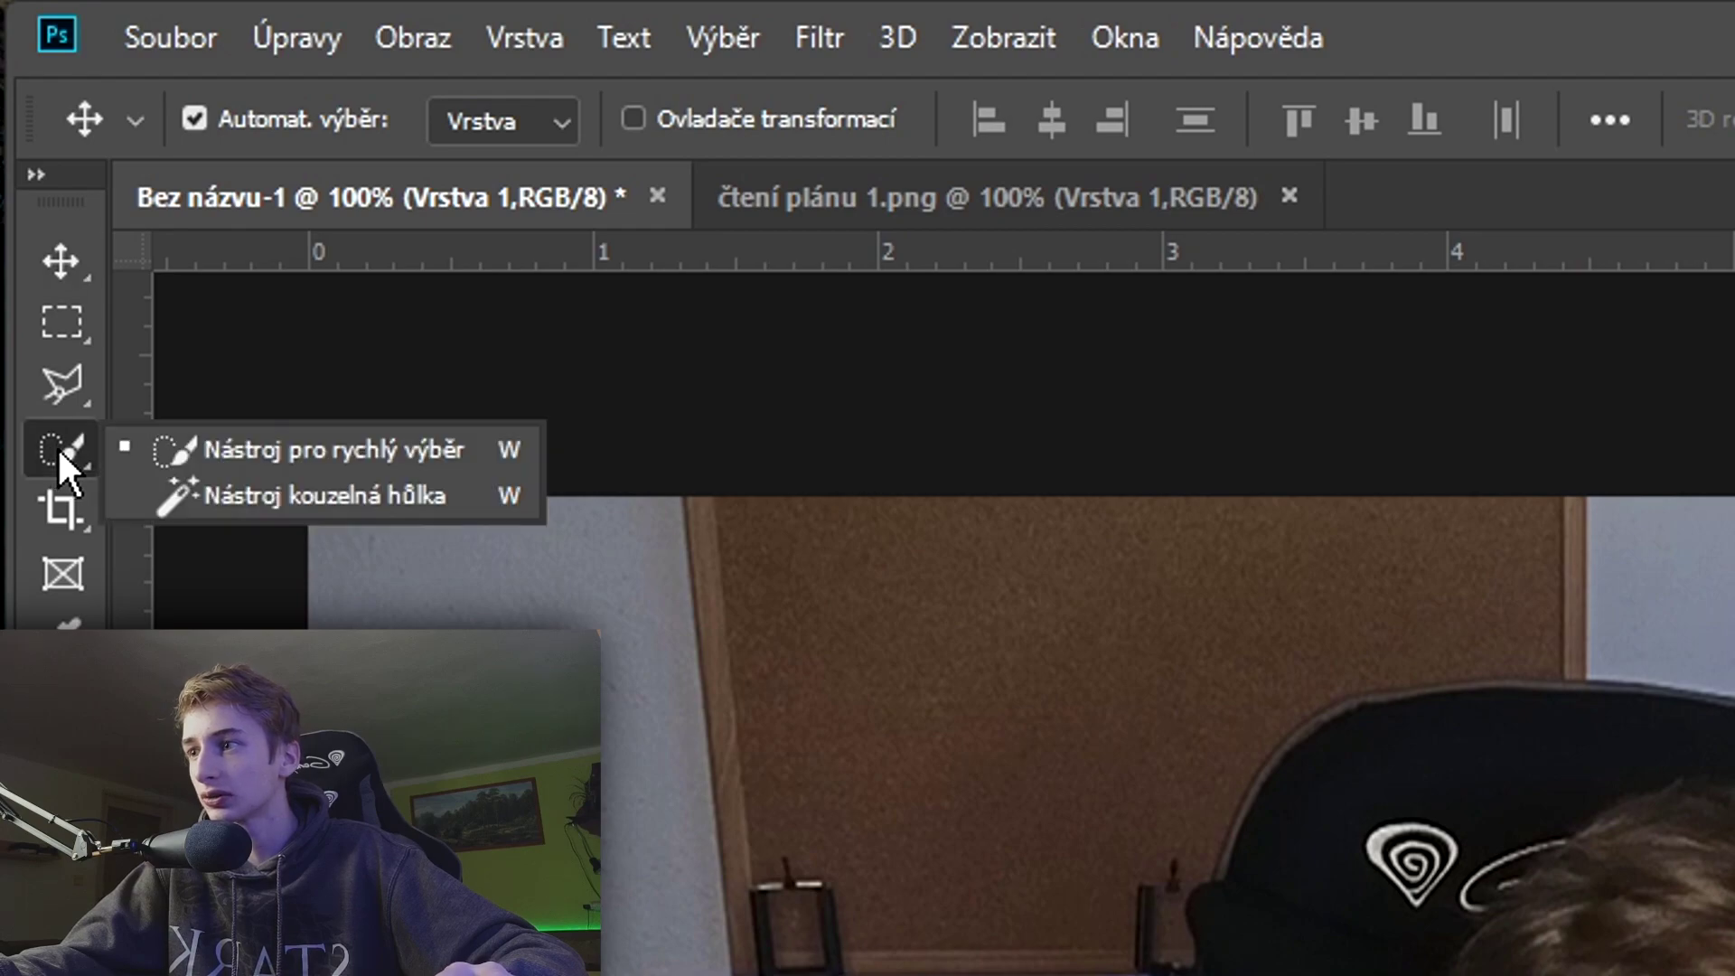
# Step: Activate Quick Selection, clear any selection with Ctrl+A/Ctrl+D, and target the čtení 2 layer
pyautogui.click(60, 452)
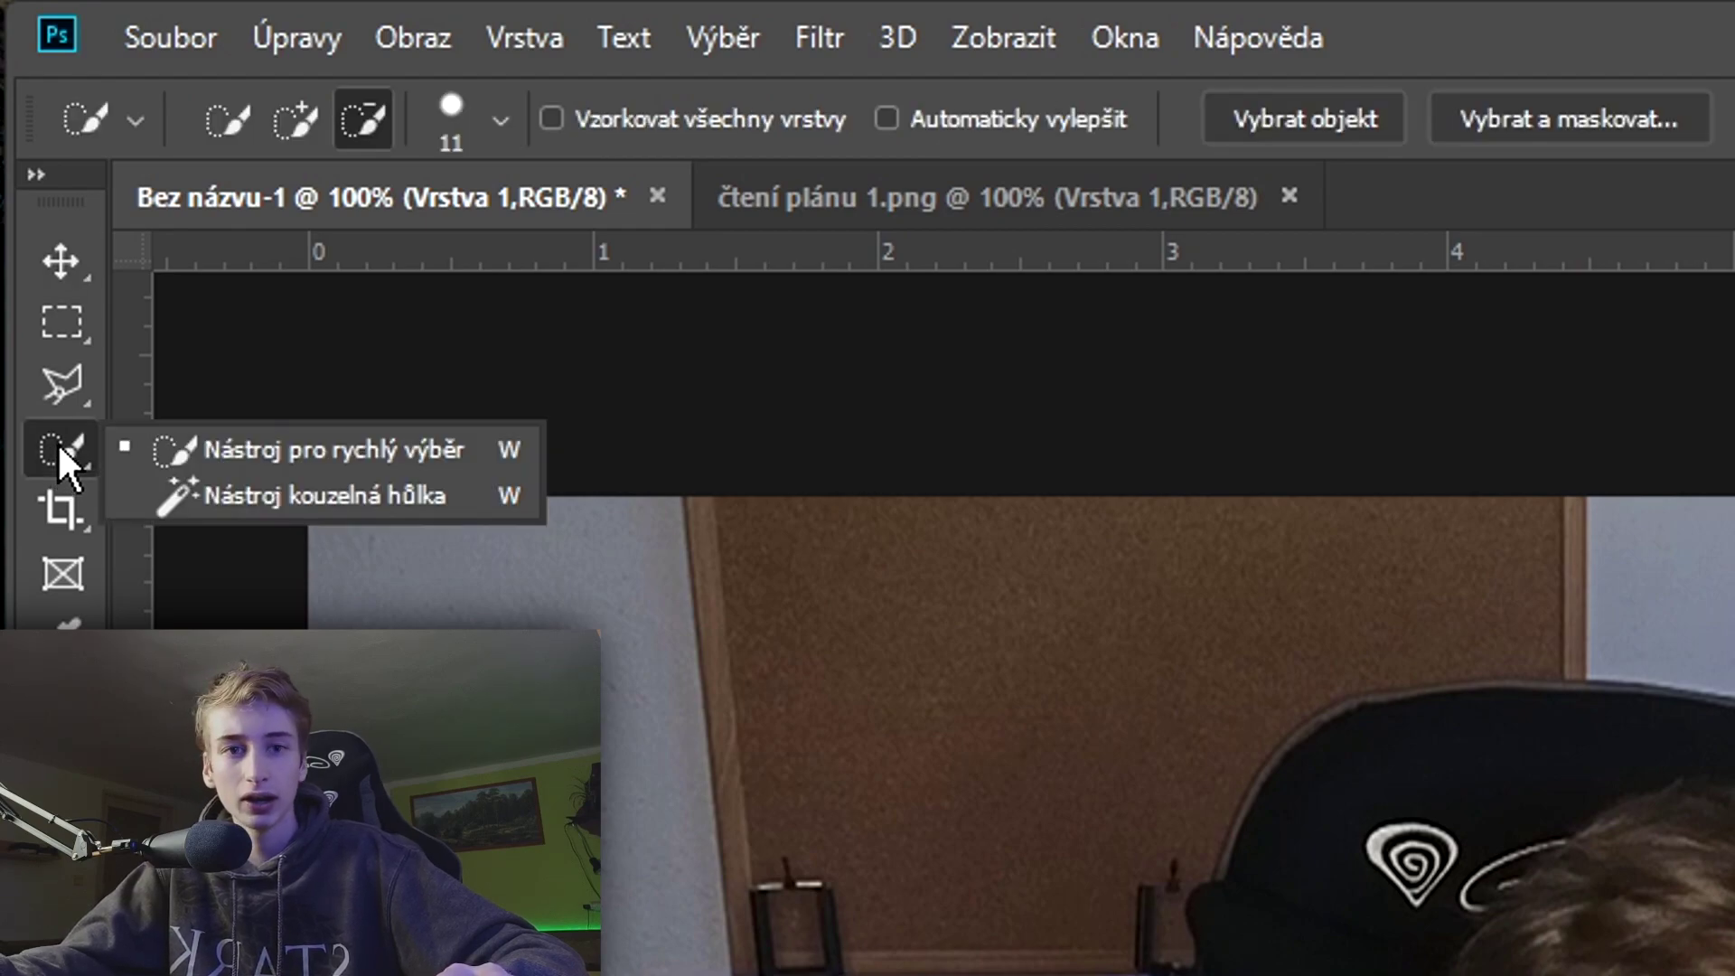
pyautogui.click(57, 441)
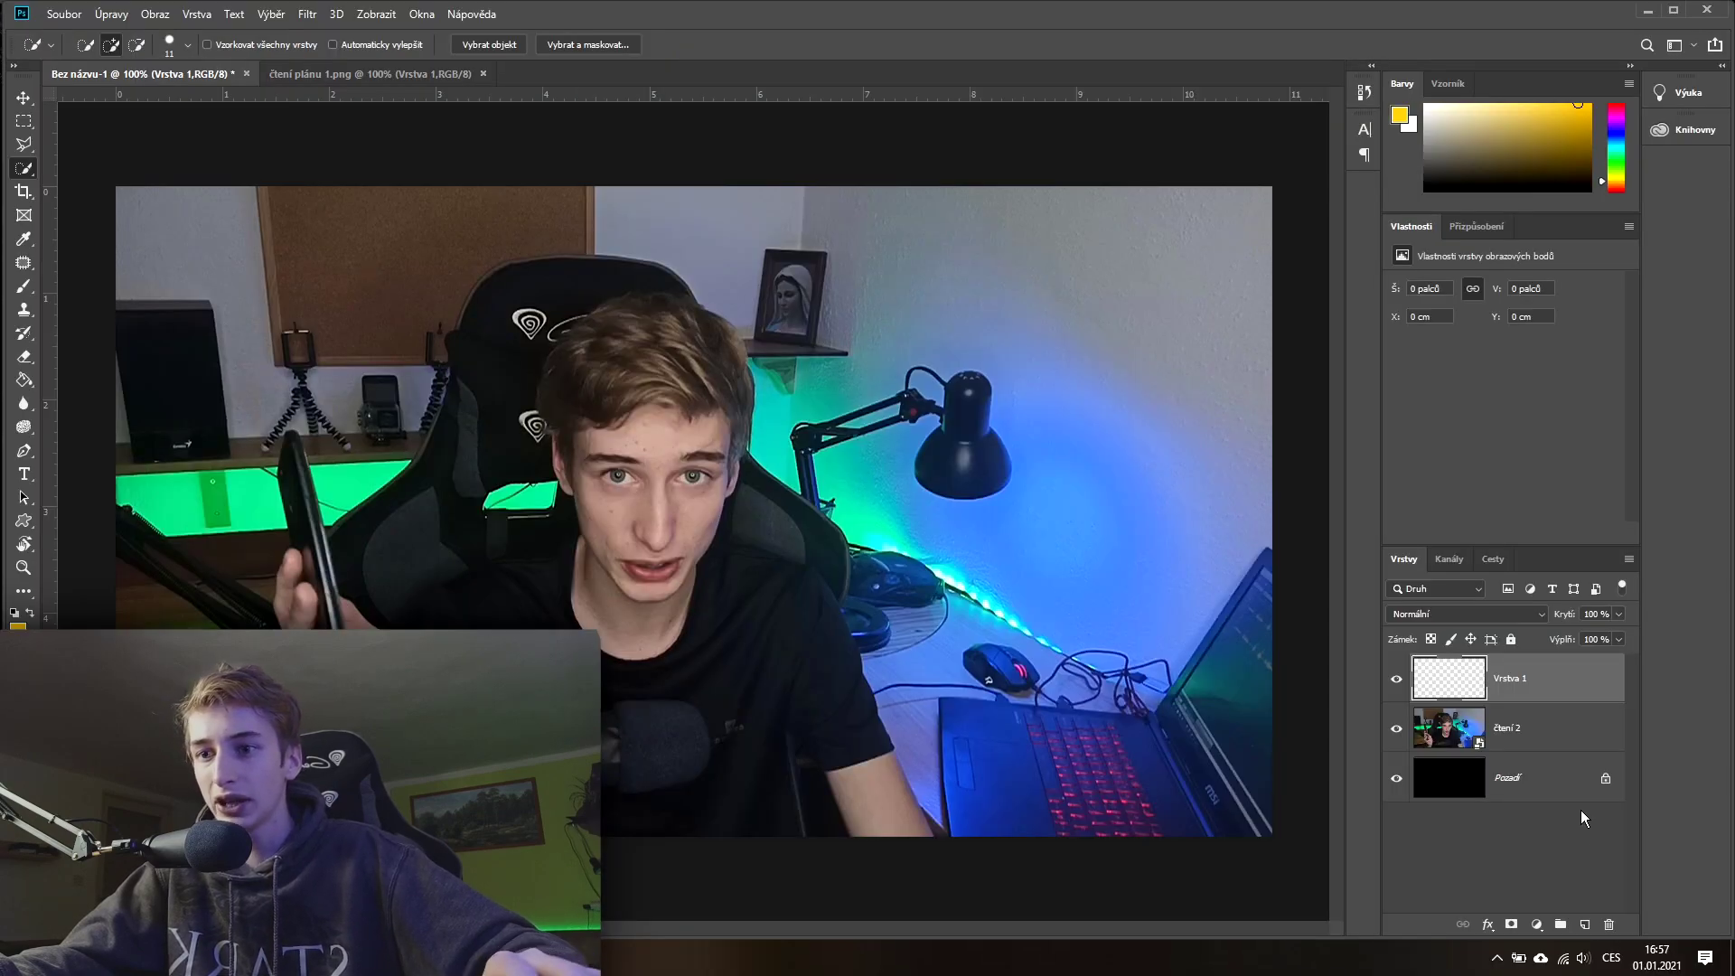
pyautogui.hotkey('ctrl', 'a')
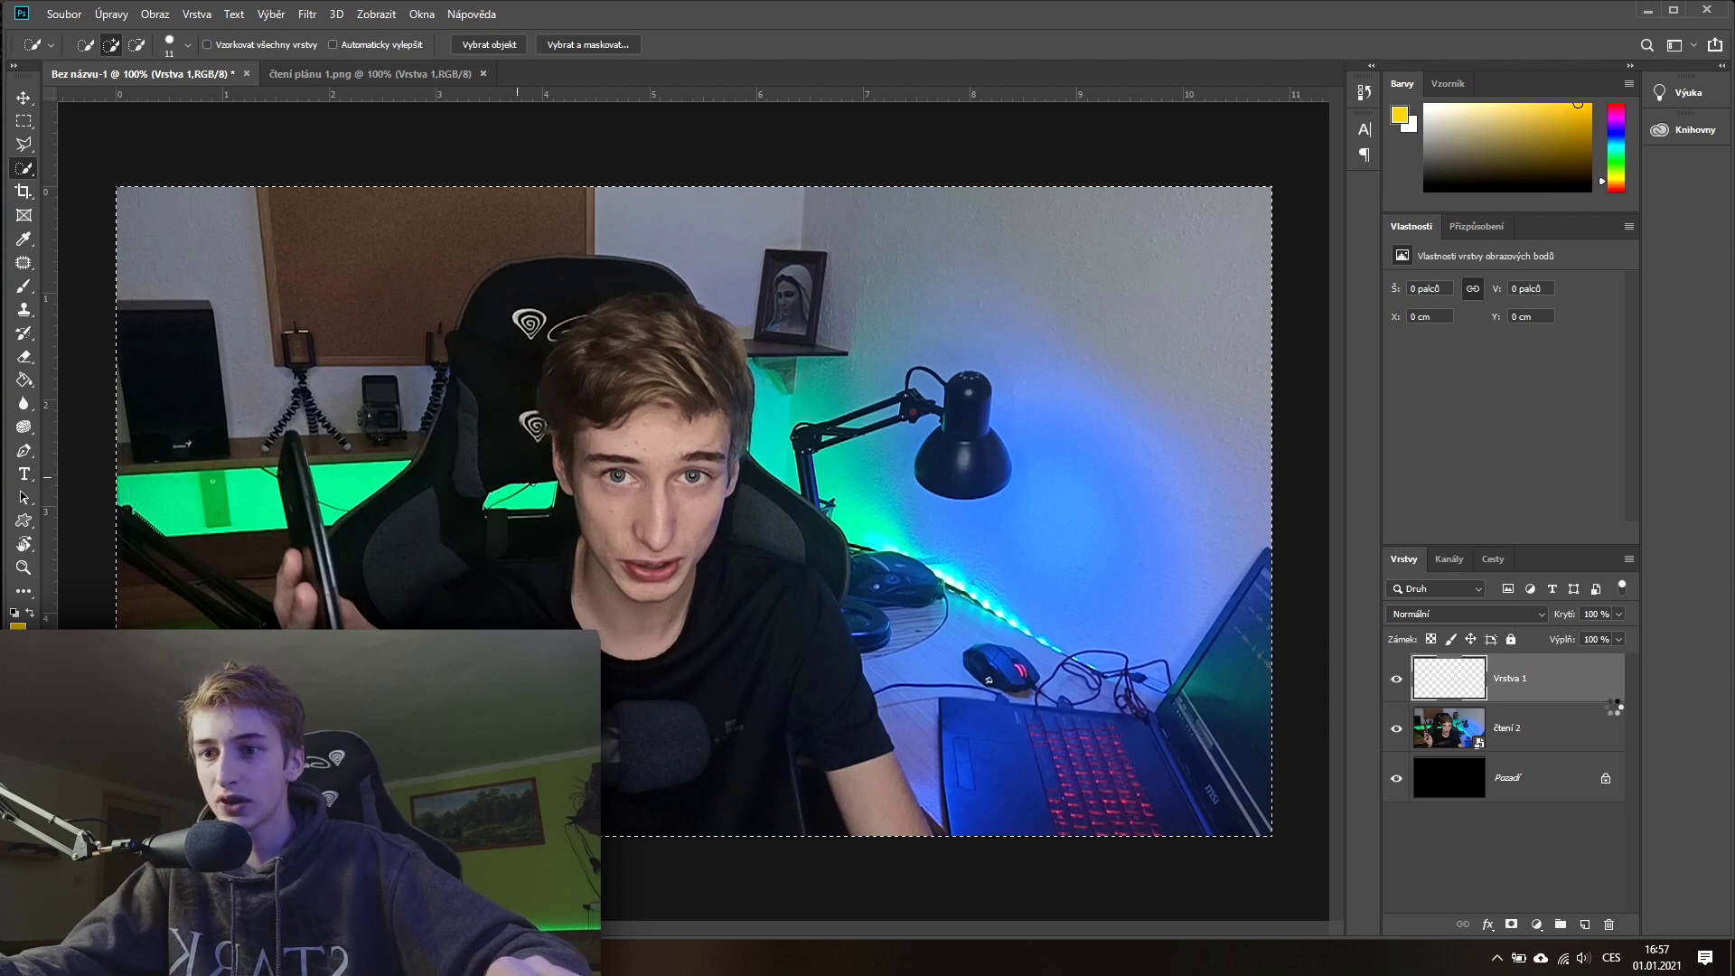
pyautogui.hotkey('ctrl', 'd')
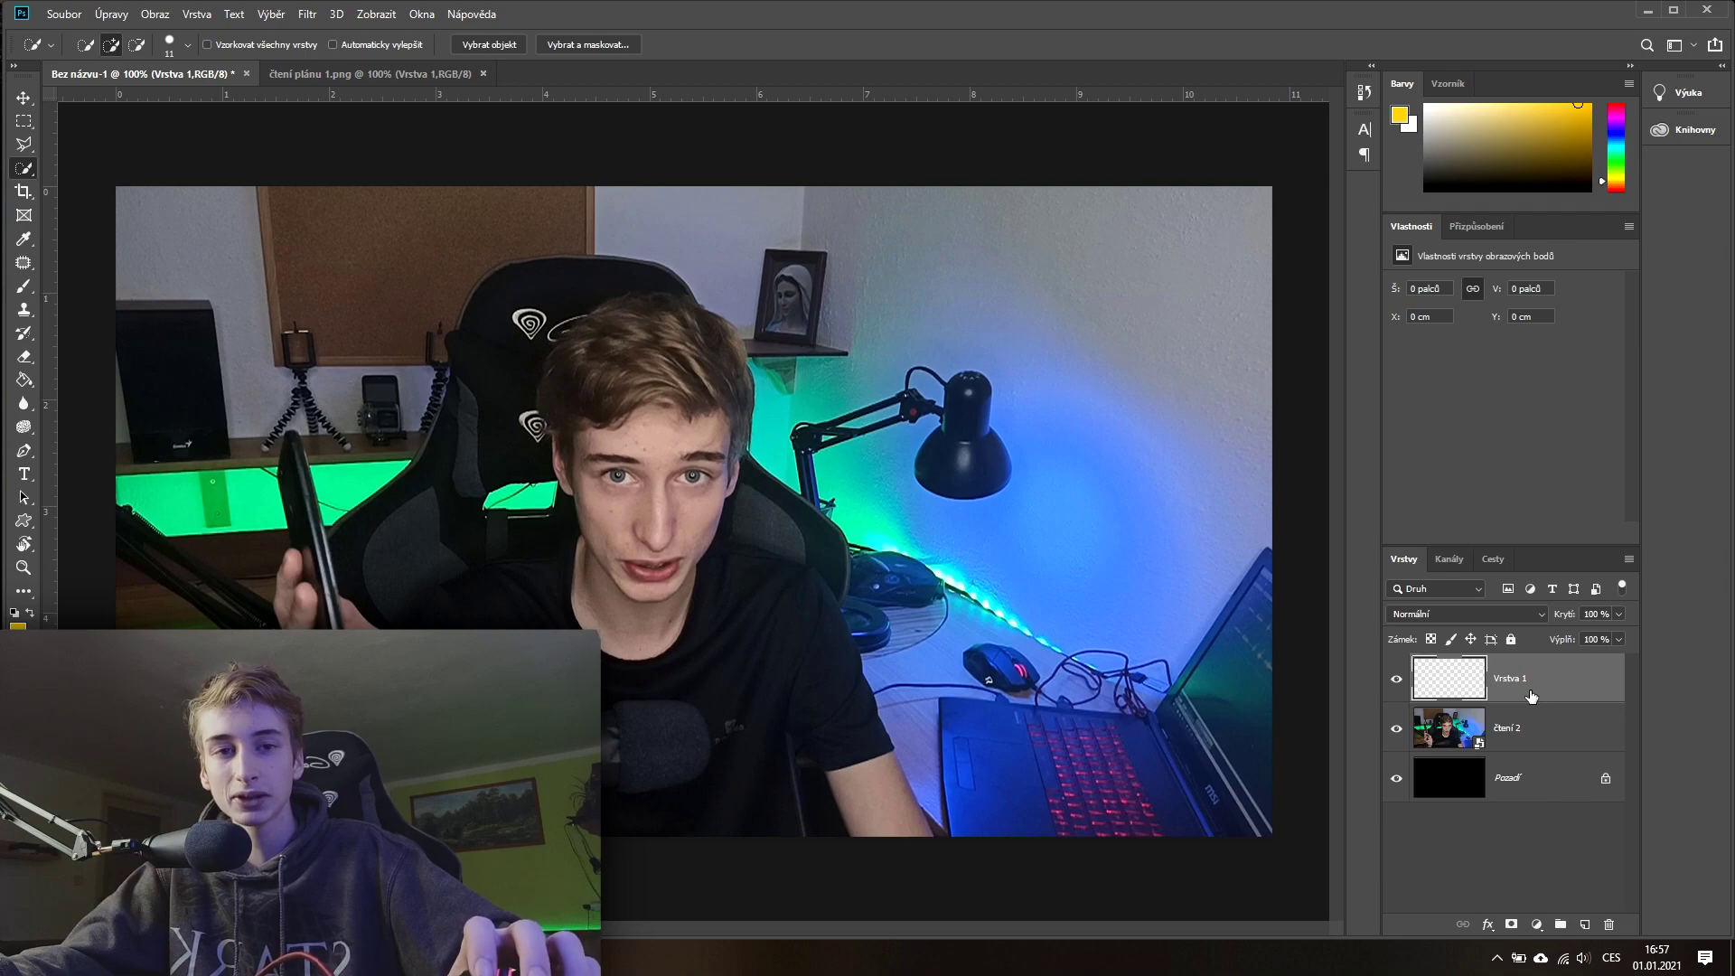
pyautogui.click(1525, 732)
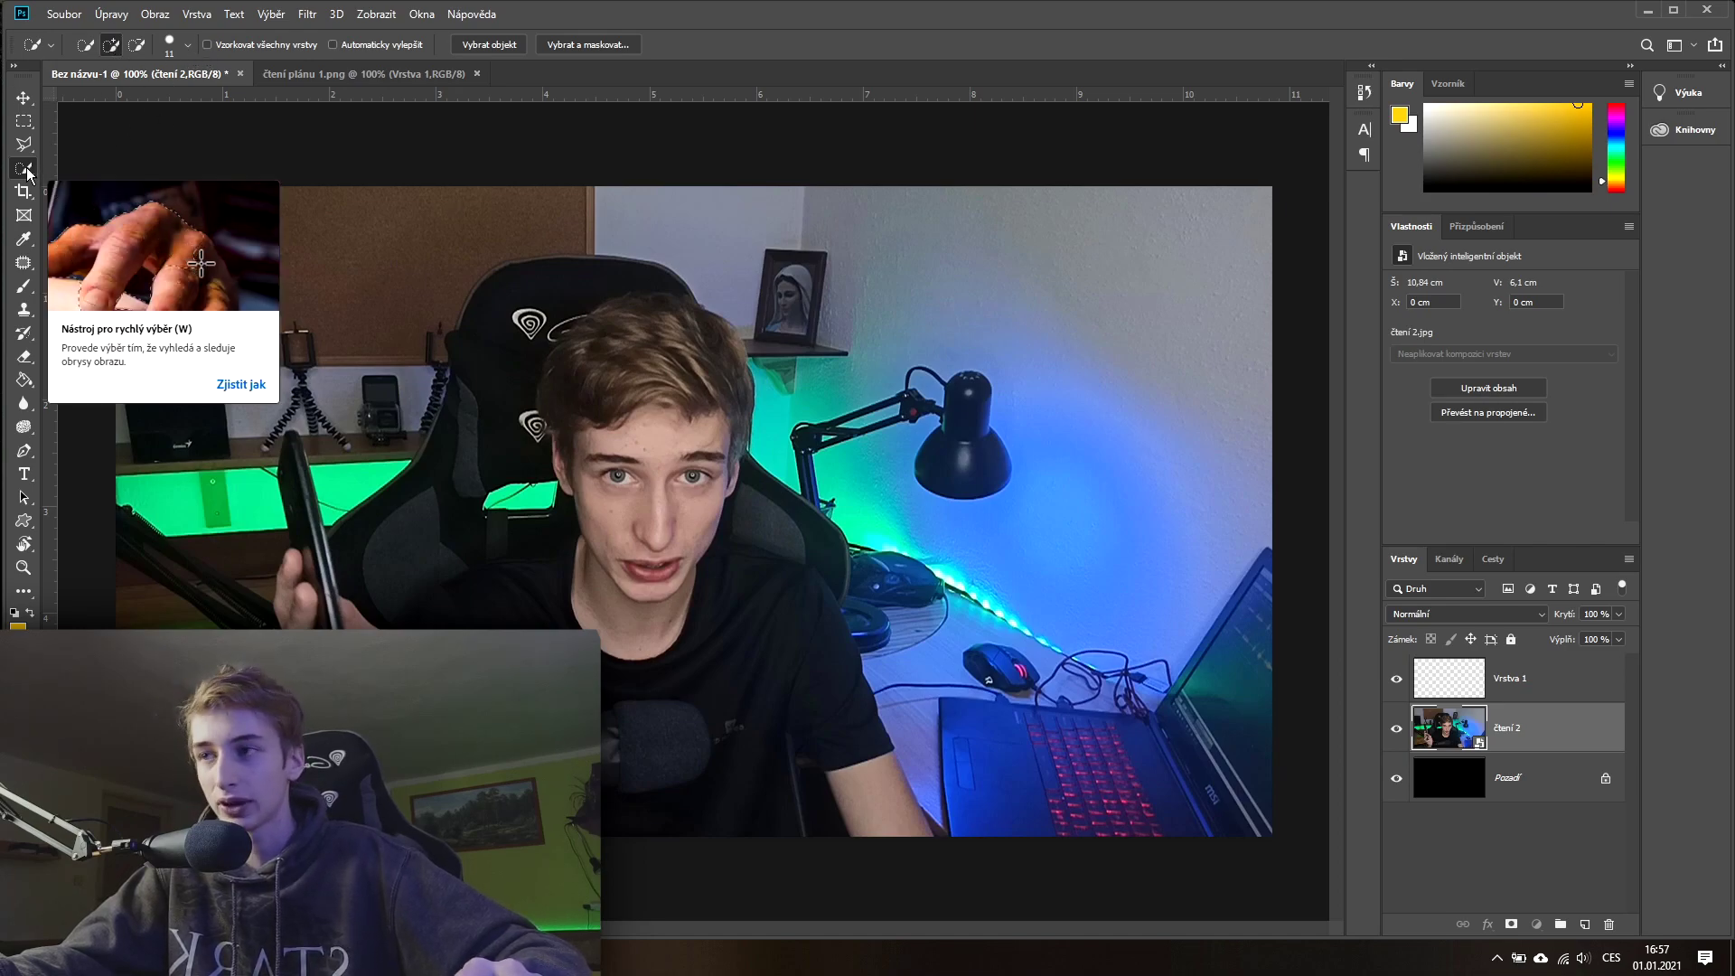
# Step: Select the gaming chair and creator with a 58 px Quick Selection brush
pyautogui.click(187, 45)
pyautogui.moveTo(128, 94); pyautogui.dragTo(139, 96)
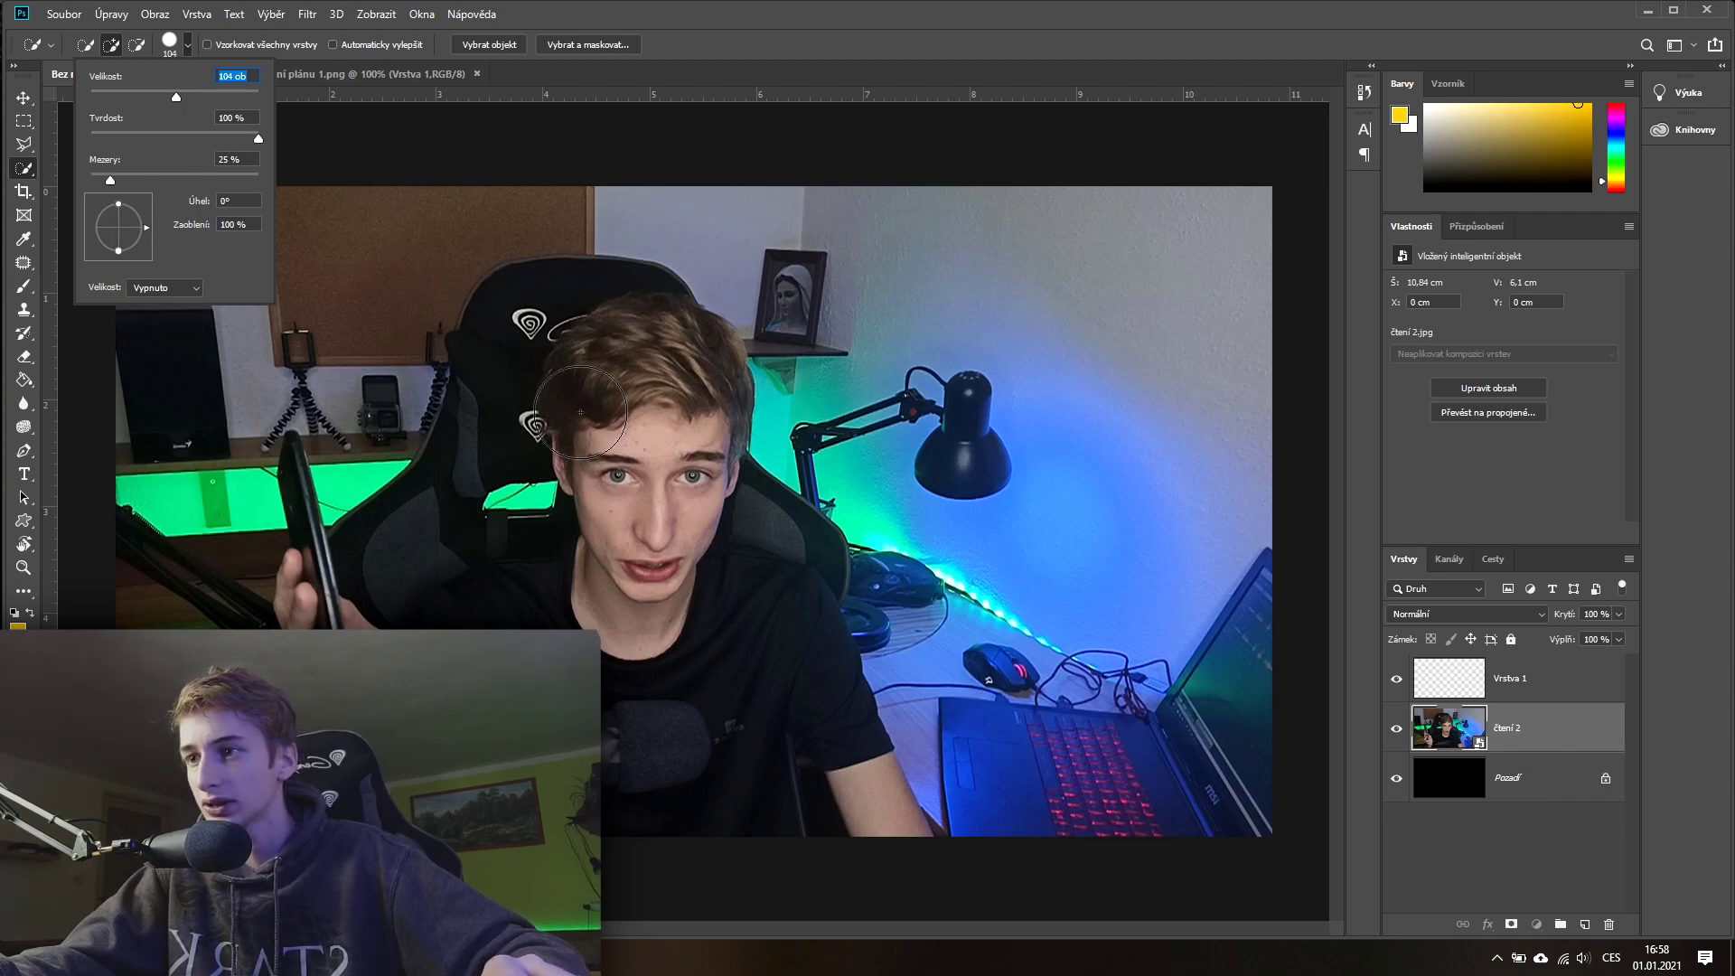
pyautogui.click(557, 354)
pyautogui.moveTo(554, 310)
pyautogui.mouseDown()
pyautogui.moveTo(457, 524)
pyautogui.moveTo(434, 624)
pyautogui.moveTo(648, 566)
pyautogui.moveTo(904, 827)
pyautogui.mouseUp()
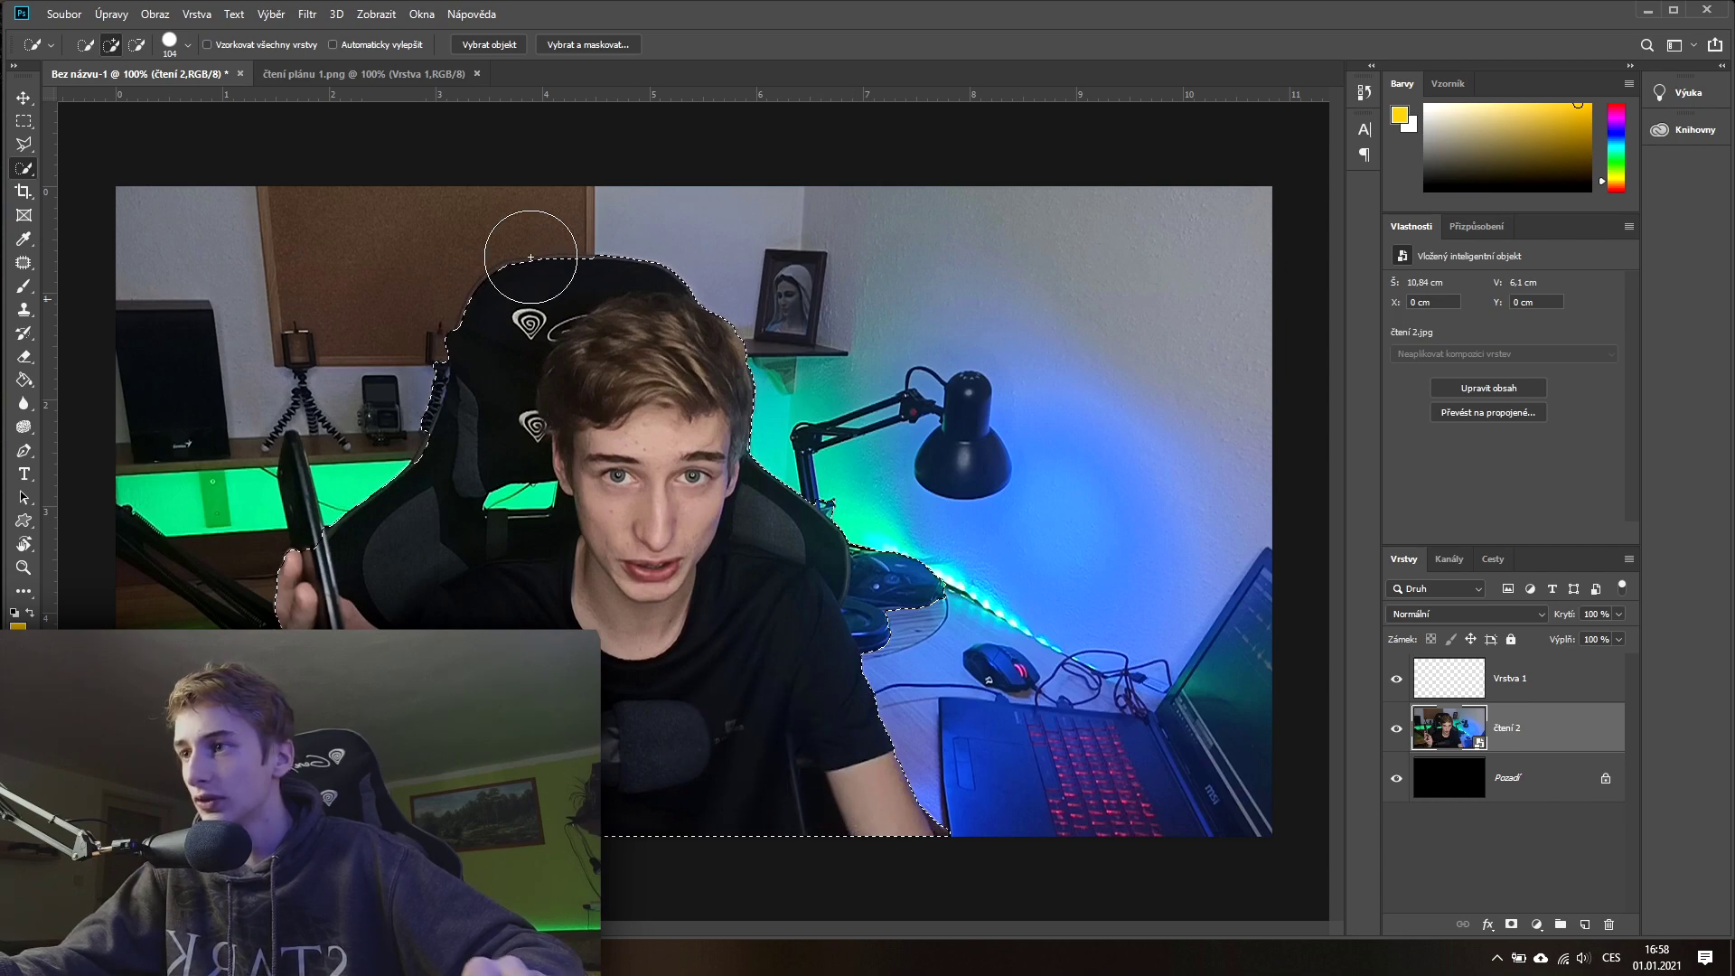
# Step: Subtract the desk area from the selection and shrink the brush to 20 px
pyautogui.click(138, 46)
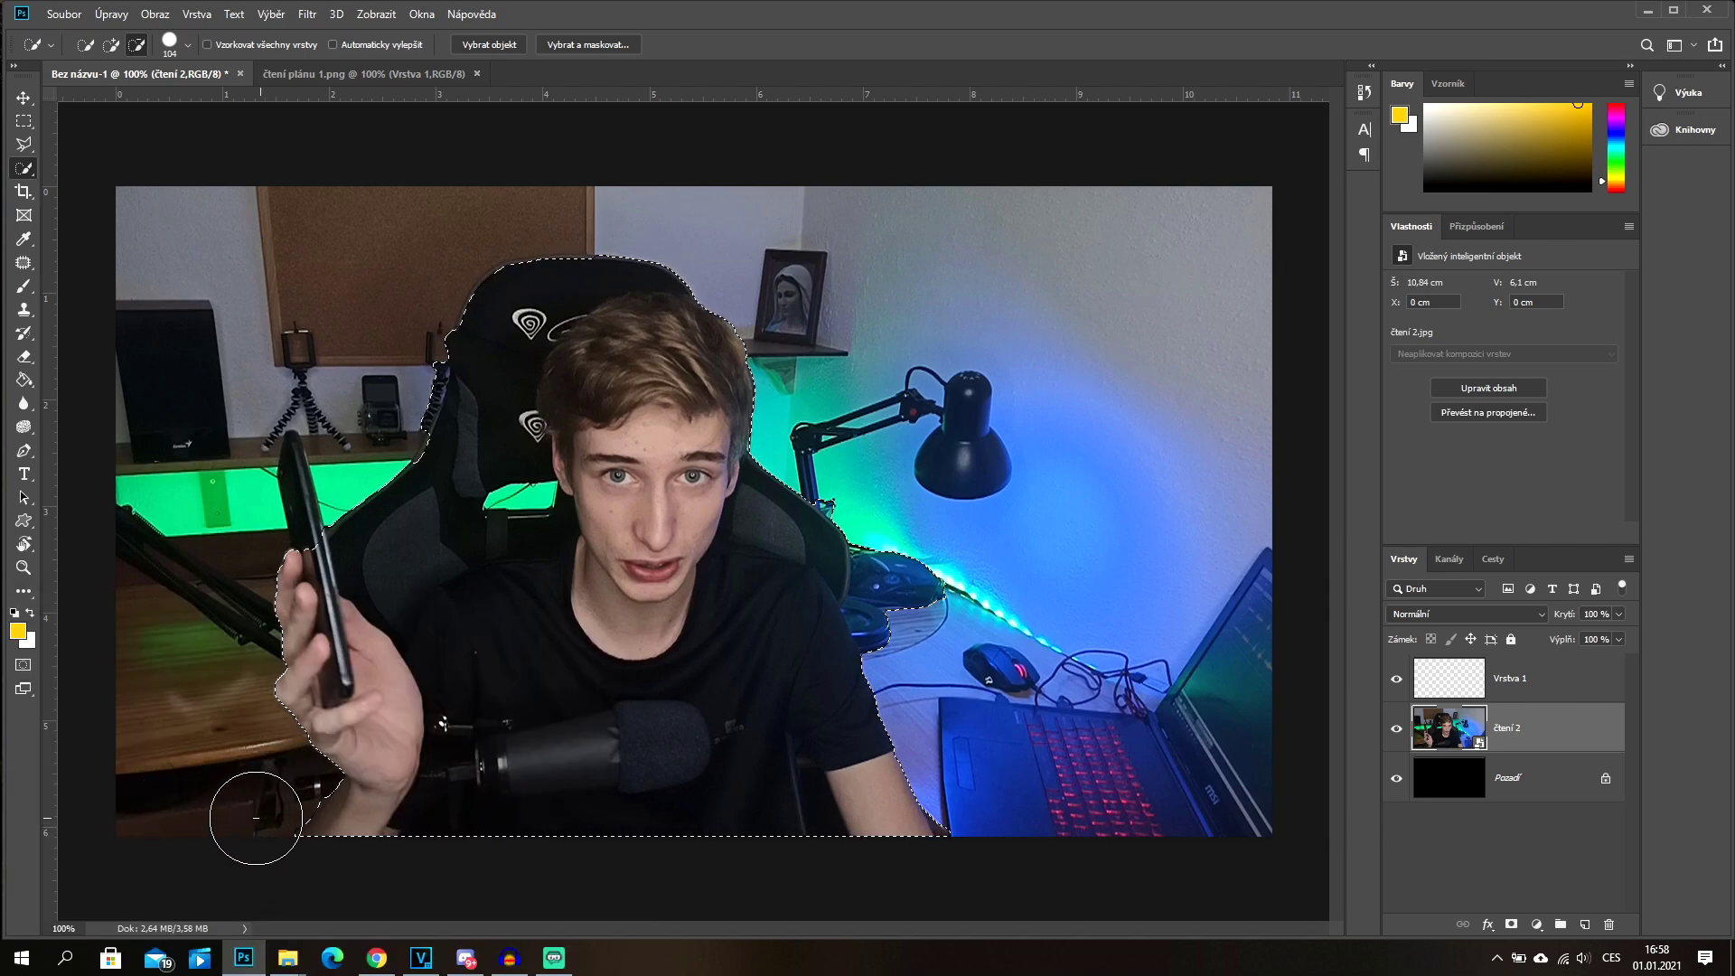
pyautogui.moveTo(931, 579); pyautogui.dragTo(907, 623)
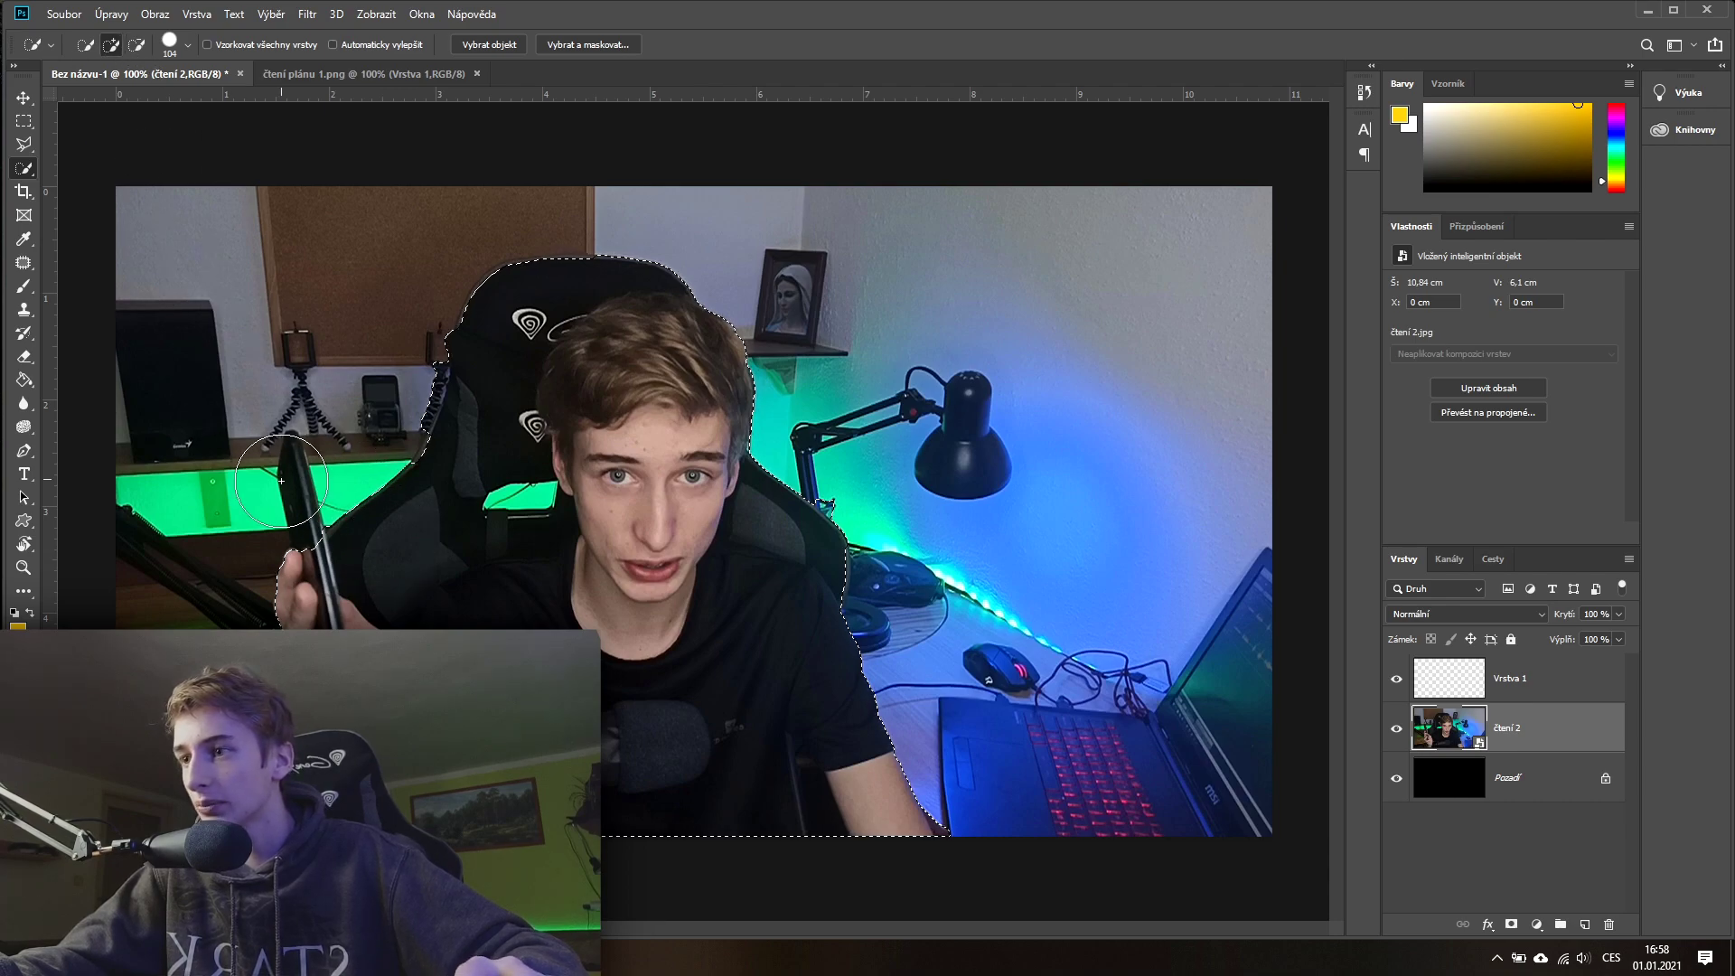
pyautogui.click(188, 45)
pyautogui.moveTo(181, 100); pyautogui.dragTo(132, 98)
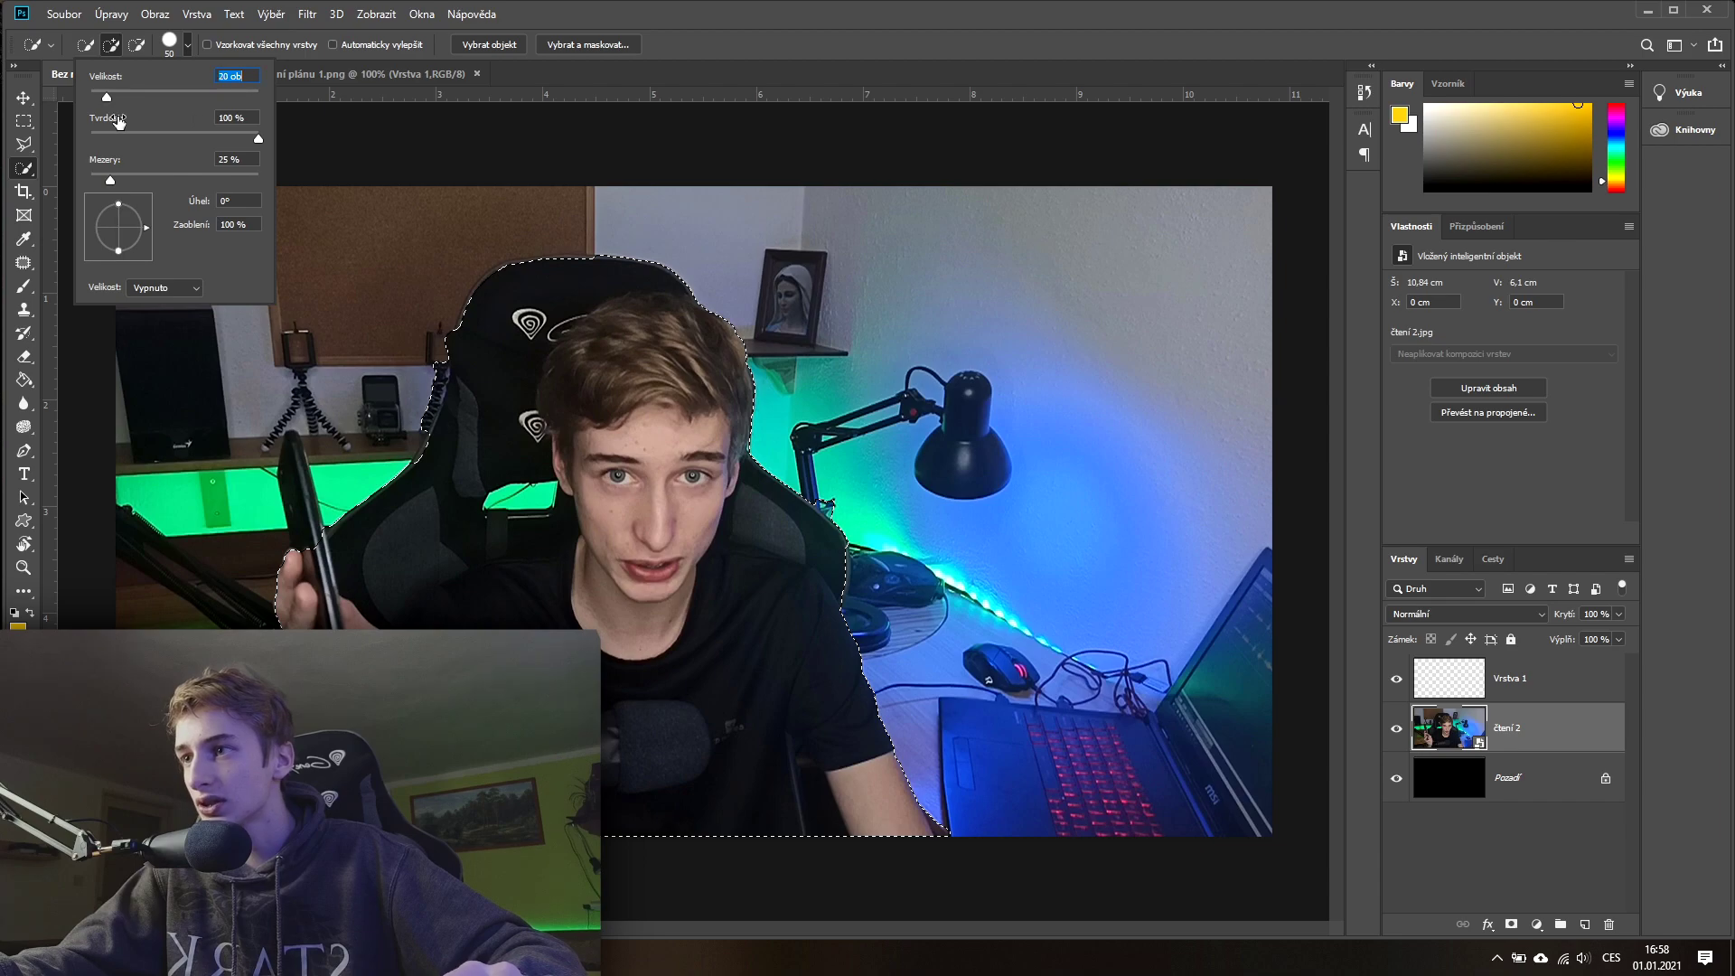
pyautogui.press('Return')
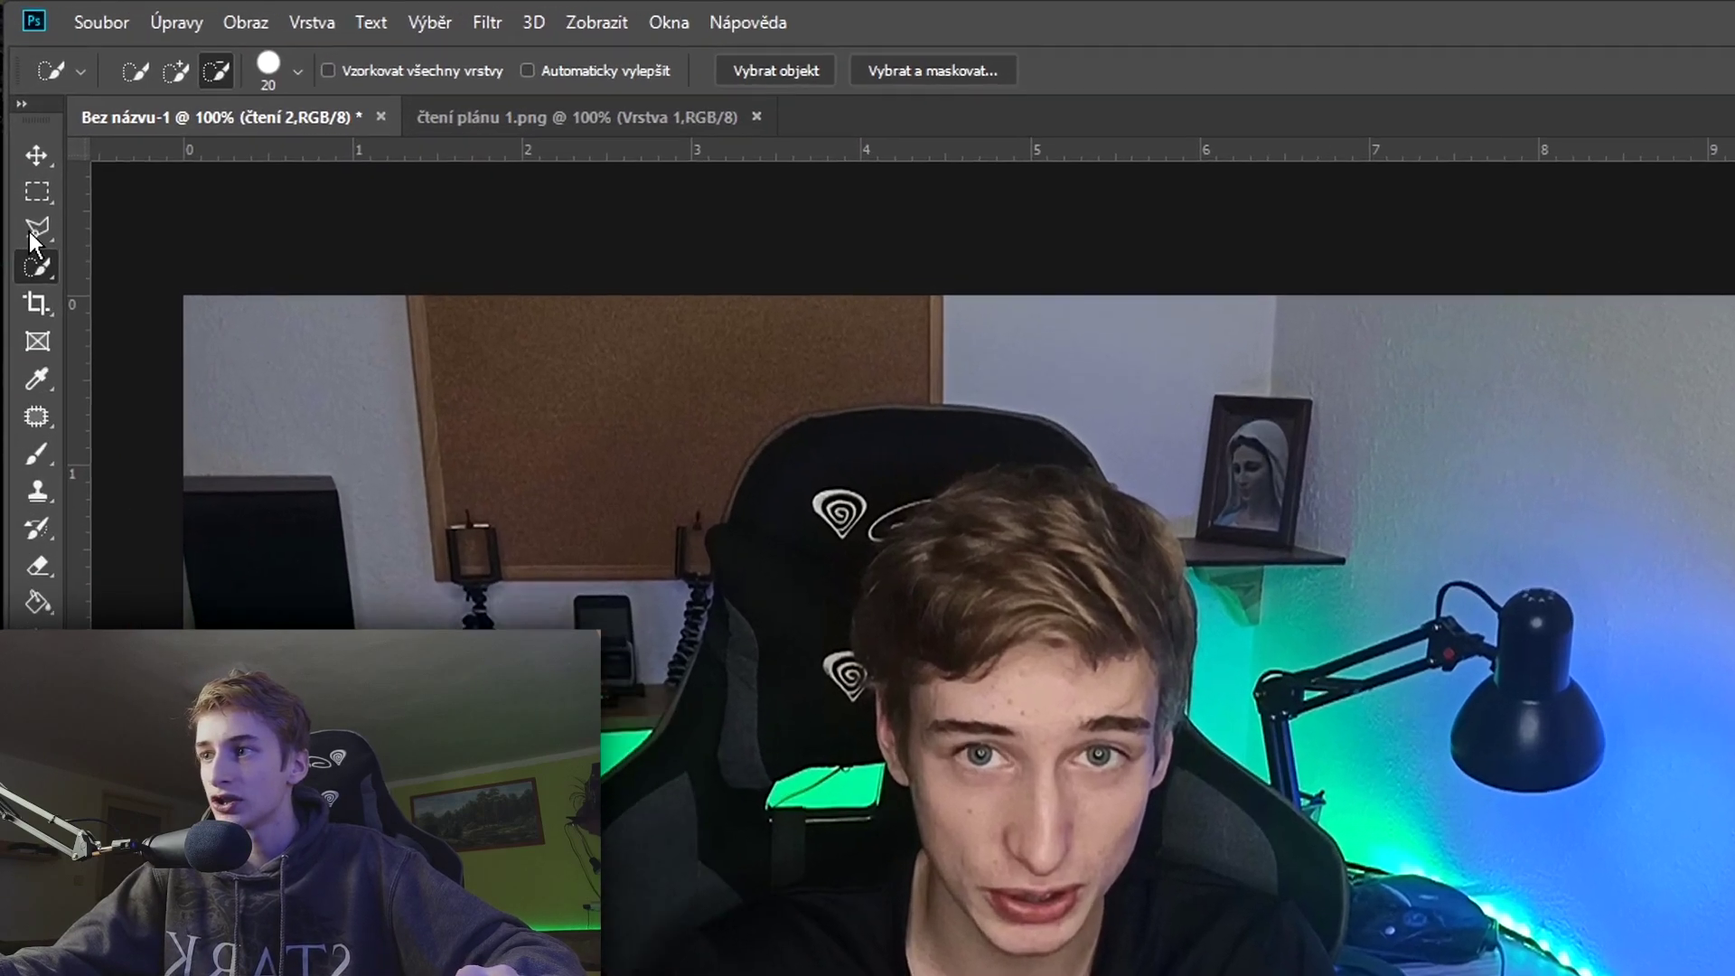
pyautogui.click(23, 145)
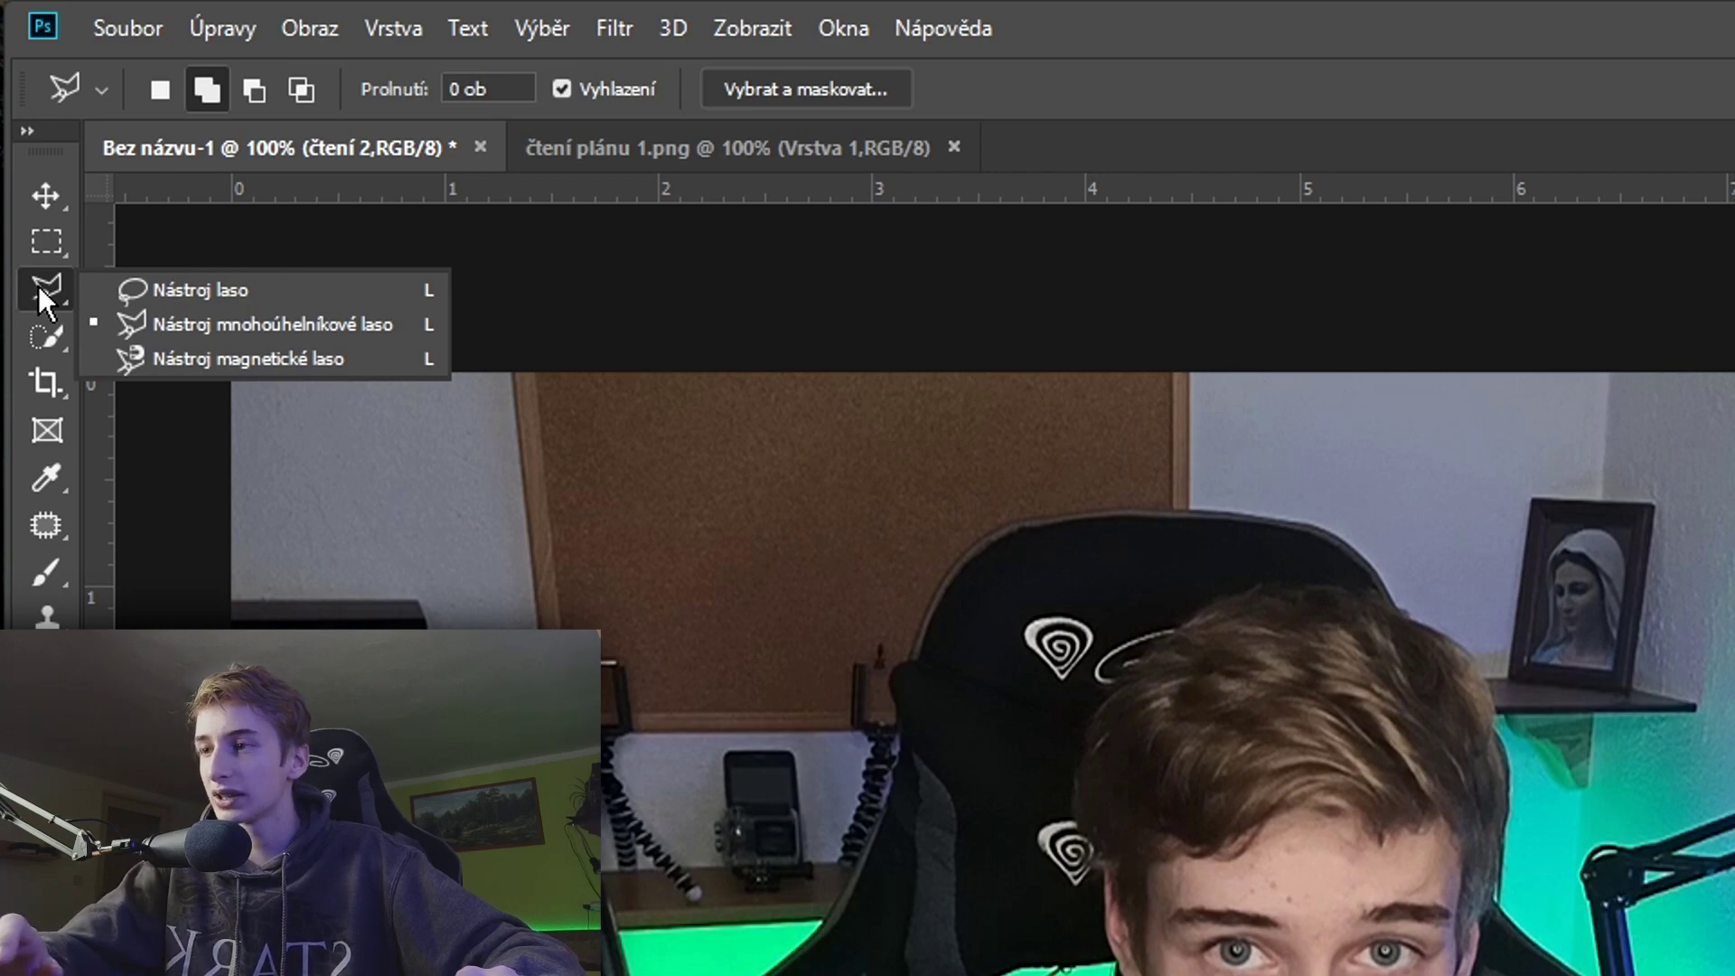
pyautogui.click(38, 286)
pyautogui.click(38, 288)
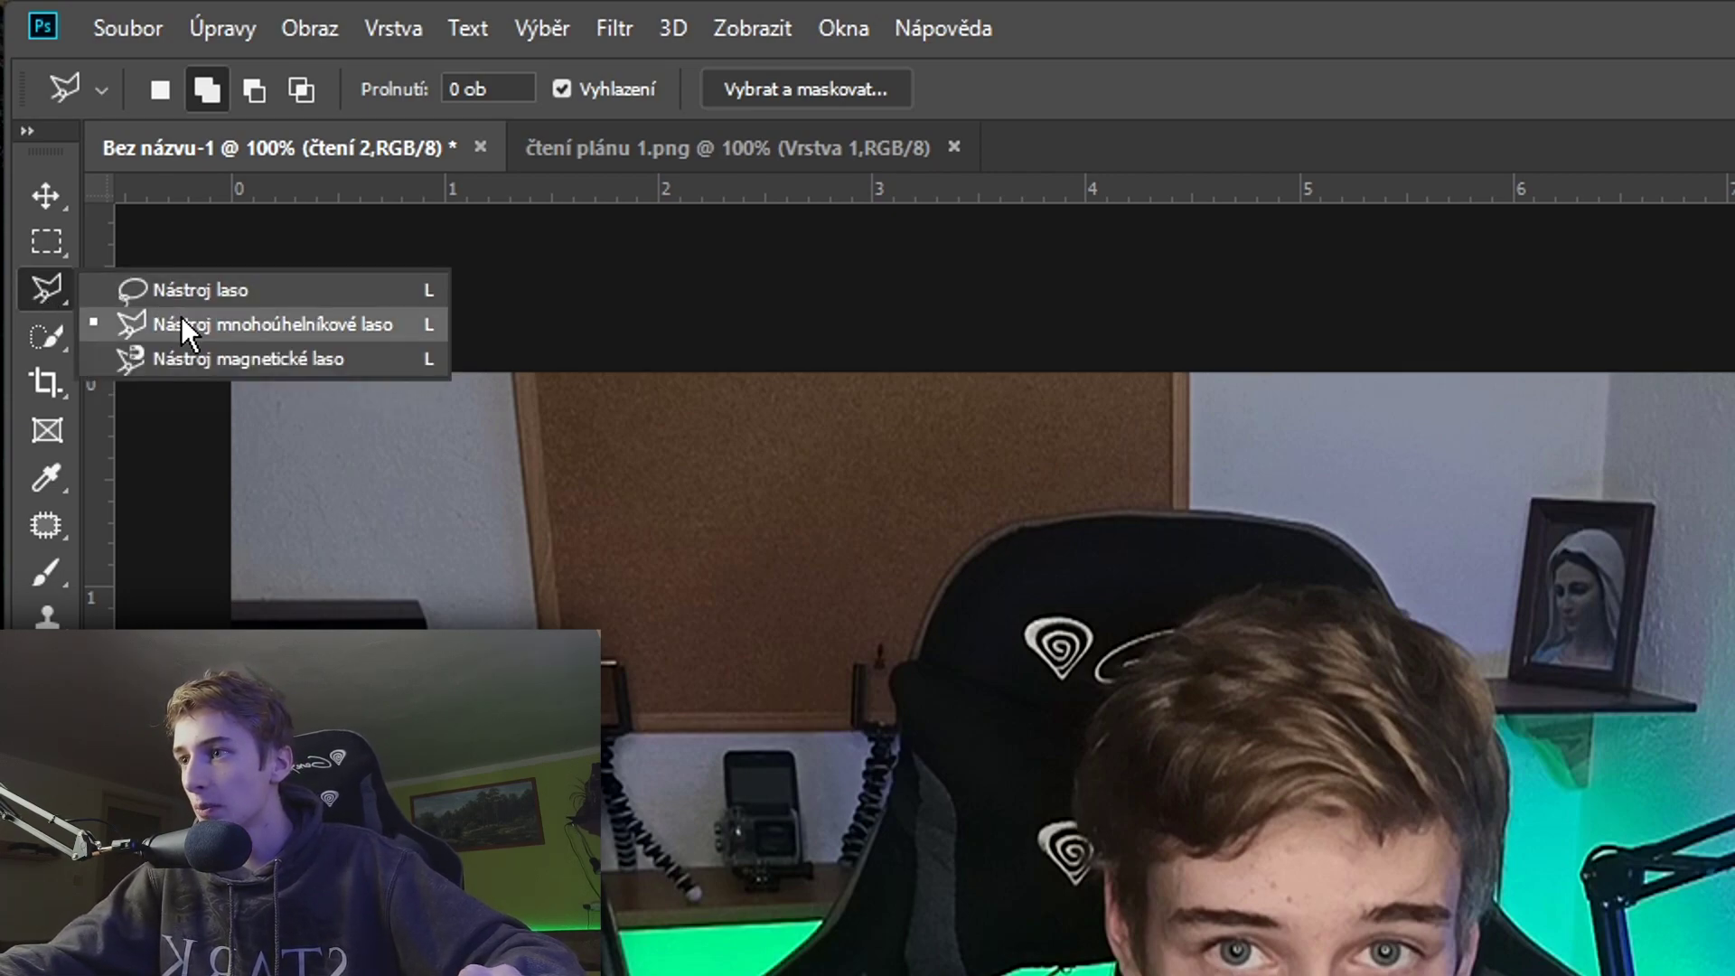
pyautogui.click(190, 320)
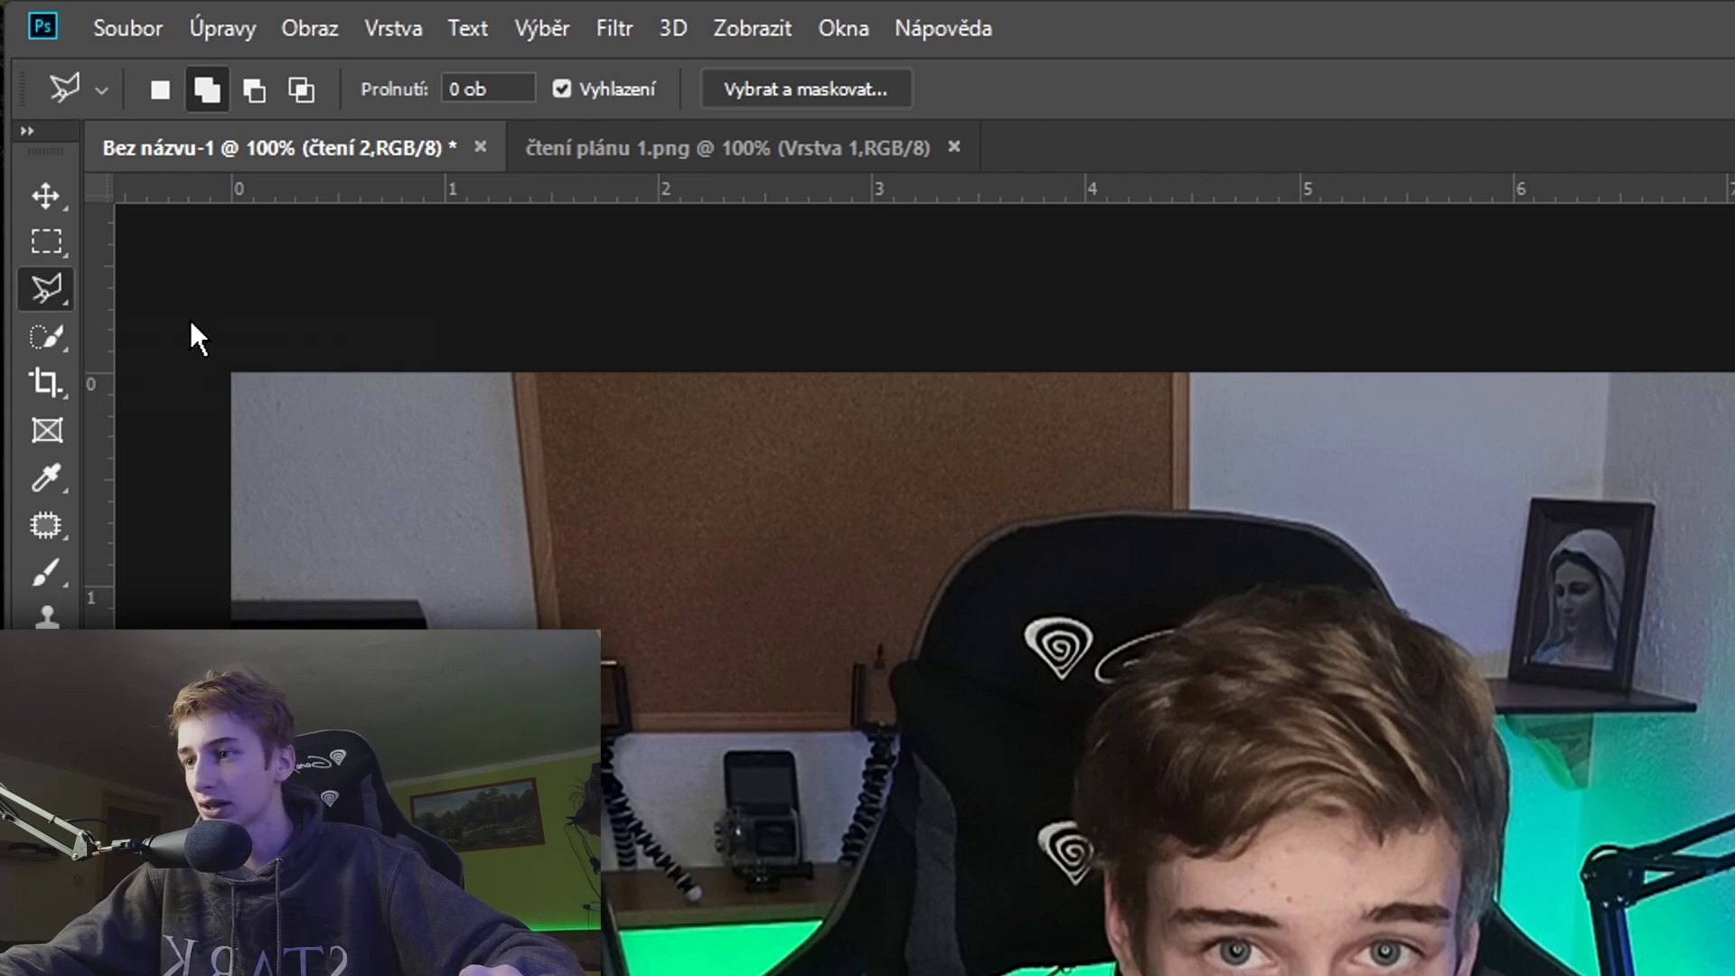
pyautogui.press('z')
pyautogui.moveTo(624, 633); pyautogui.dragTo(700, 633)
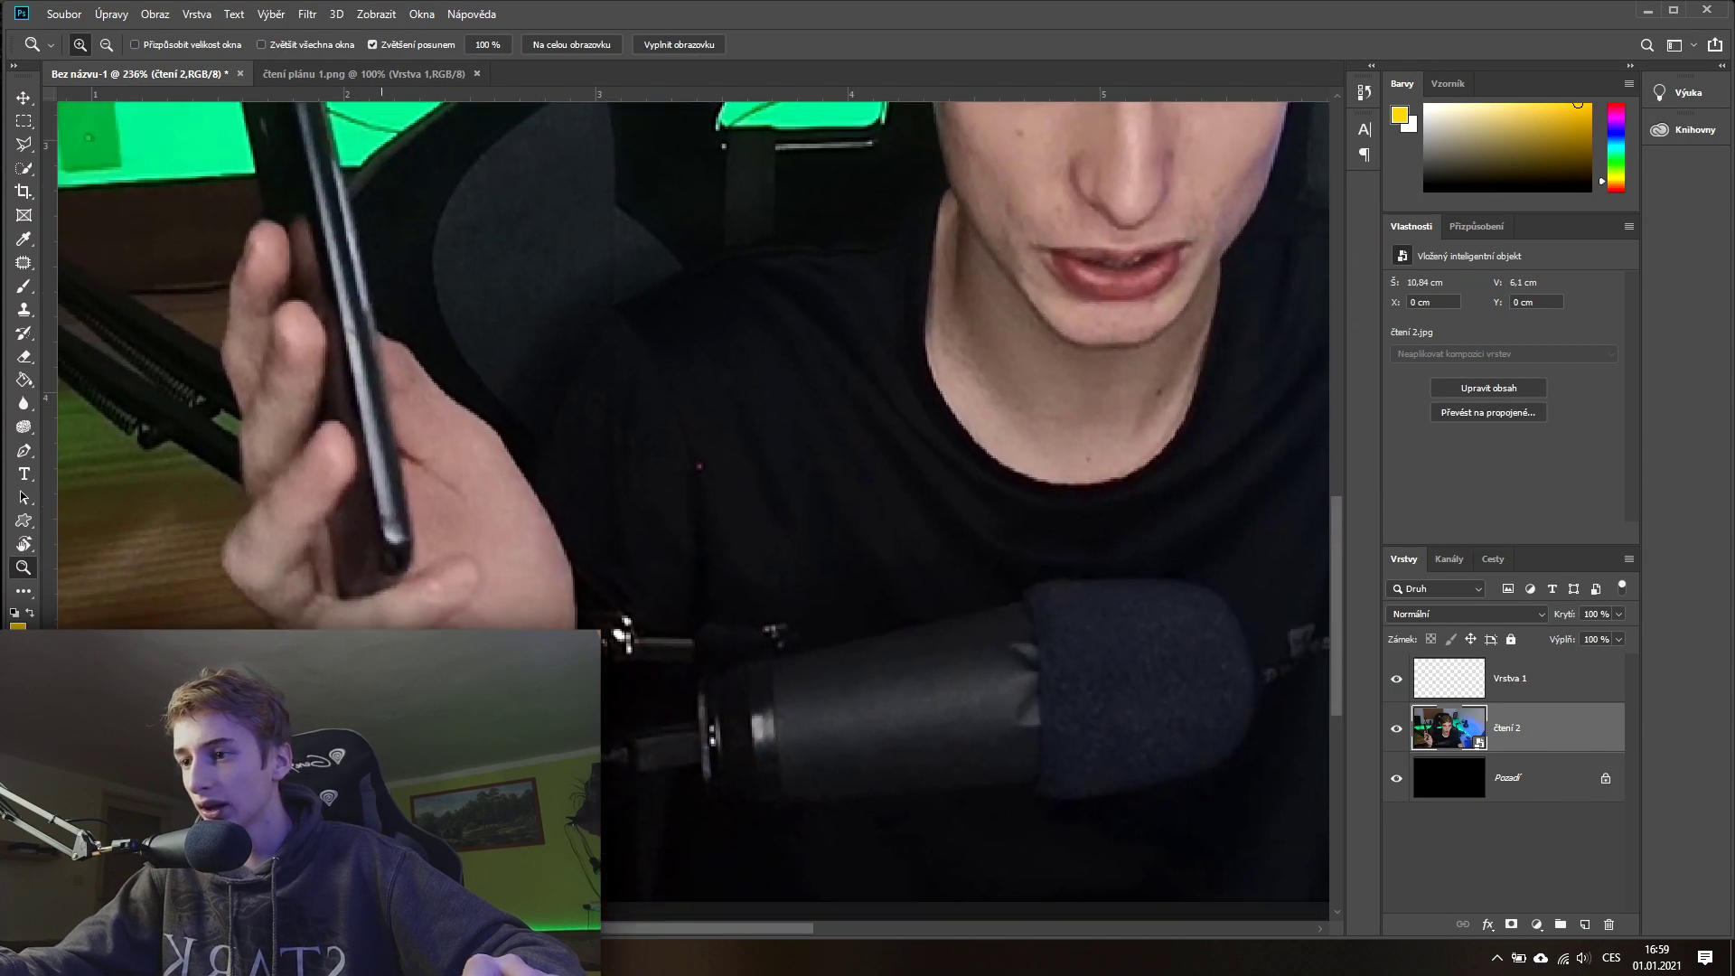
pyautogui.moveTo(699, 466); pyautogui.dragTo(815, 281)
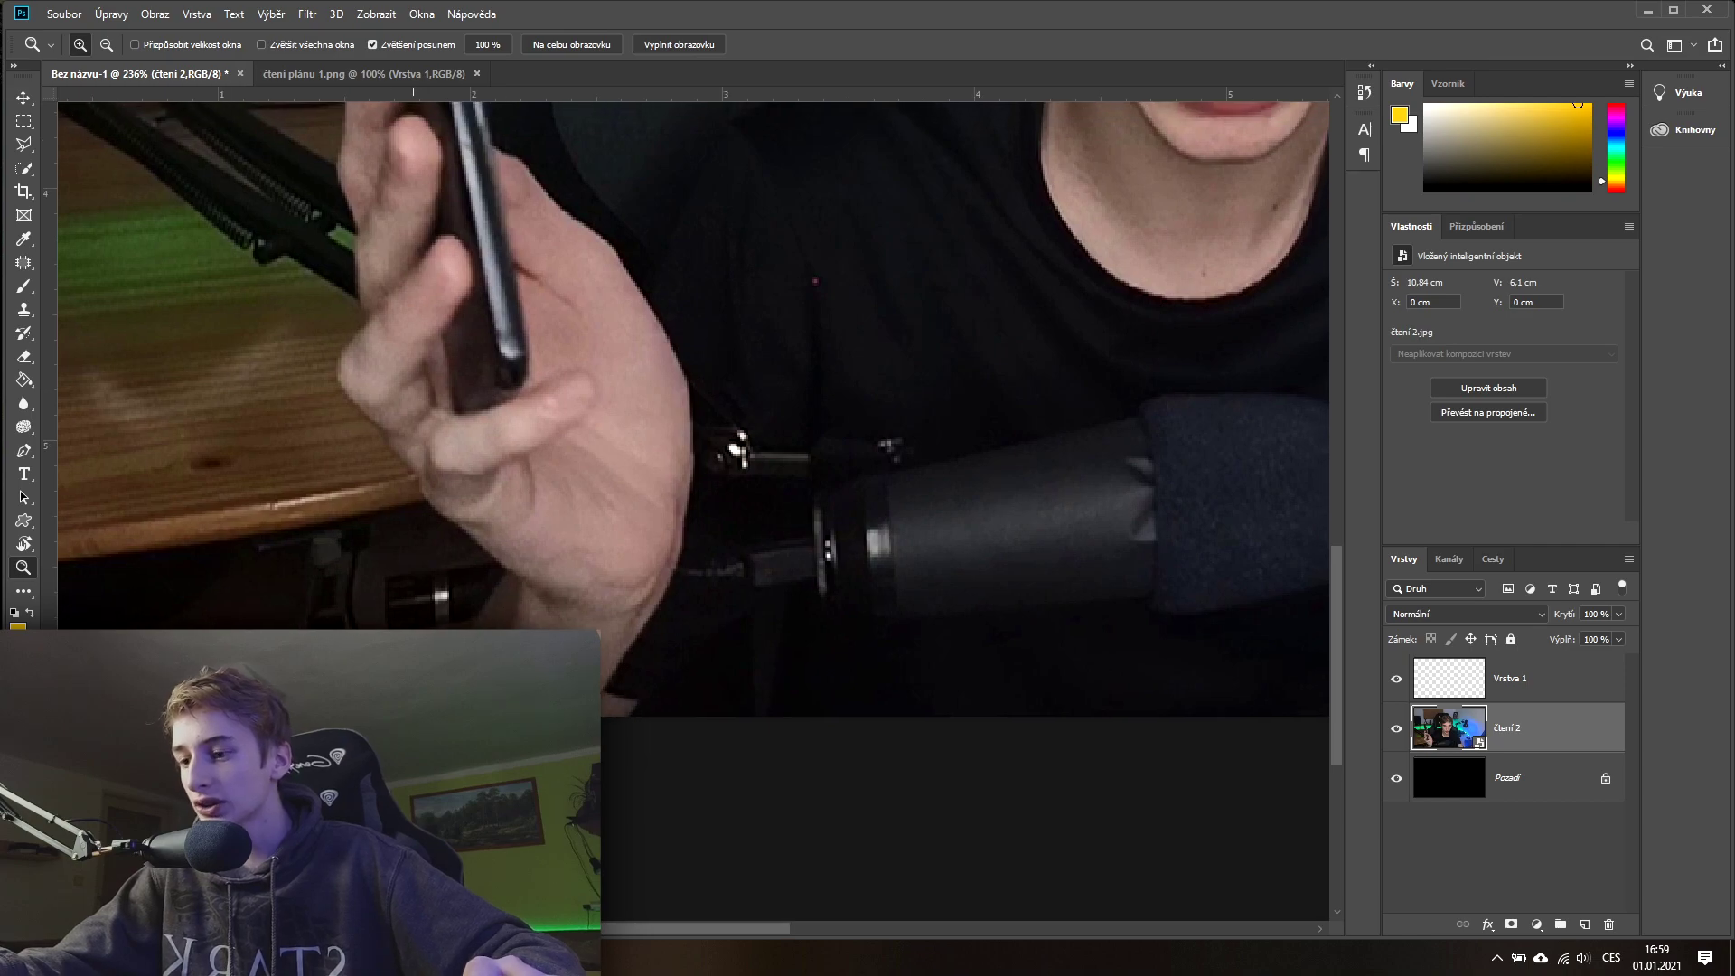
pyautogui.click(28, 149)
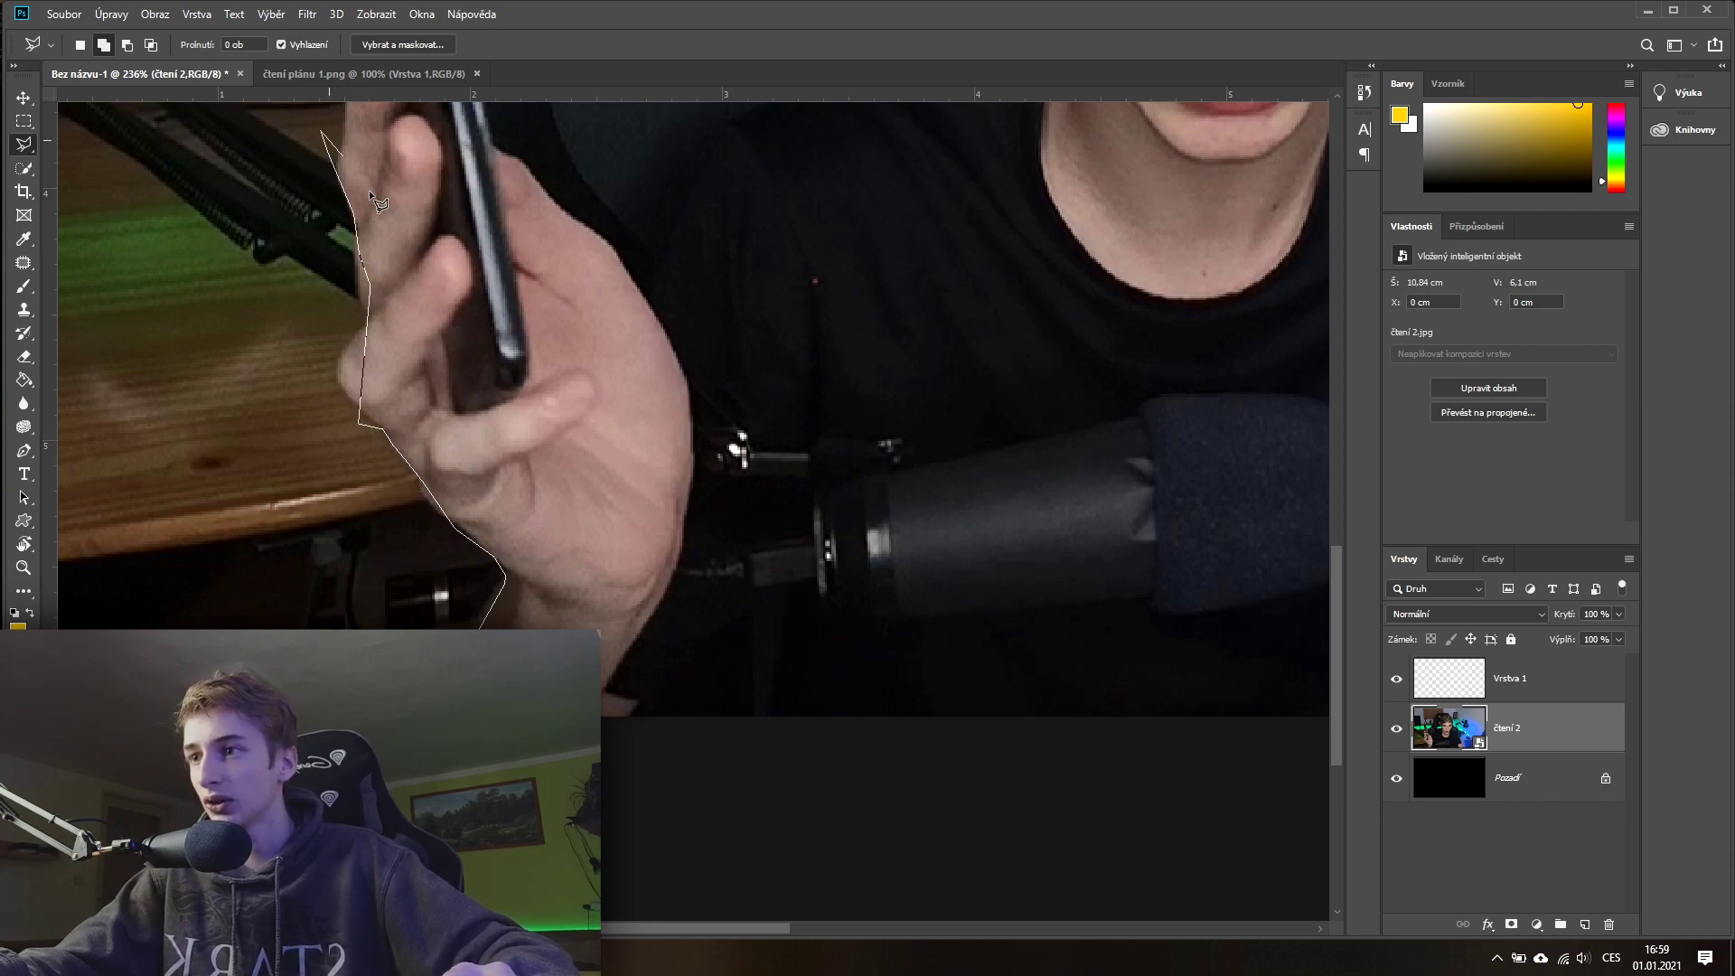
pyautogui.moveTo(369, 190); pyautogui.dragTo(316, 546)
pyautogui.click(336, 488)
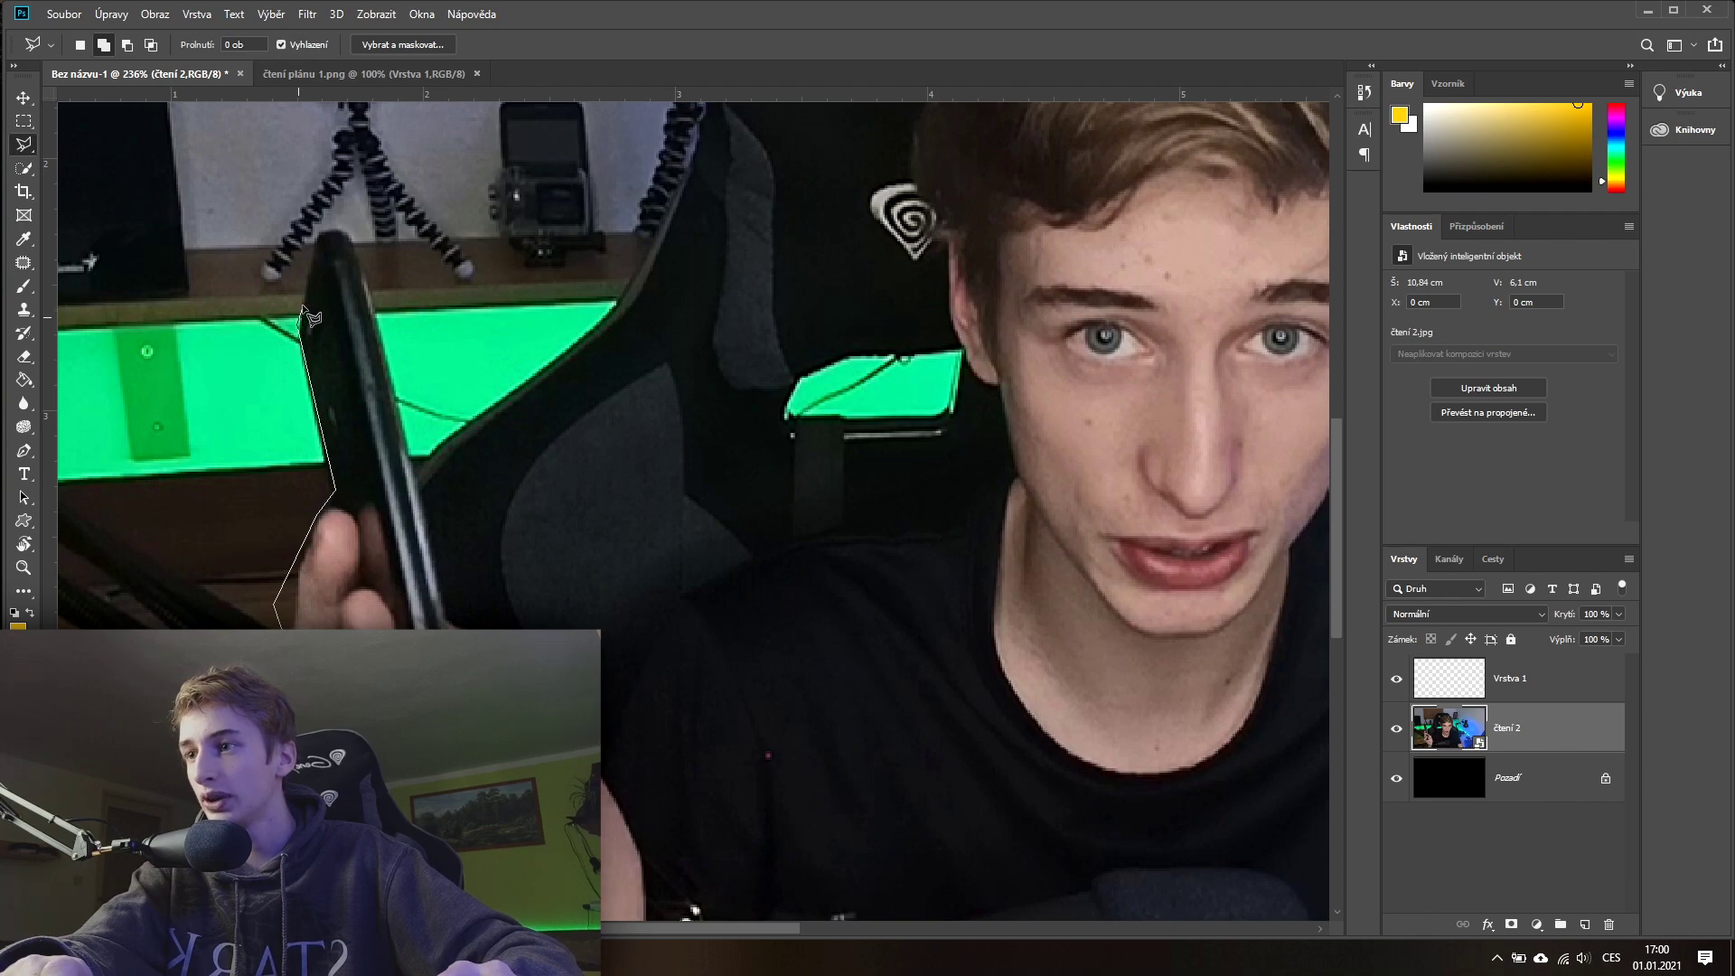
pyautogui.click(332, 224)
pyautogui.click(369, 258)
pyautogui.click(384, 406)
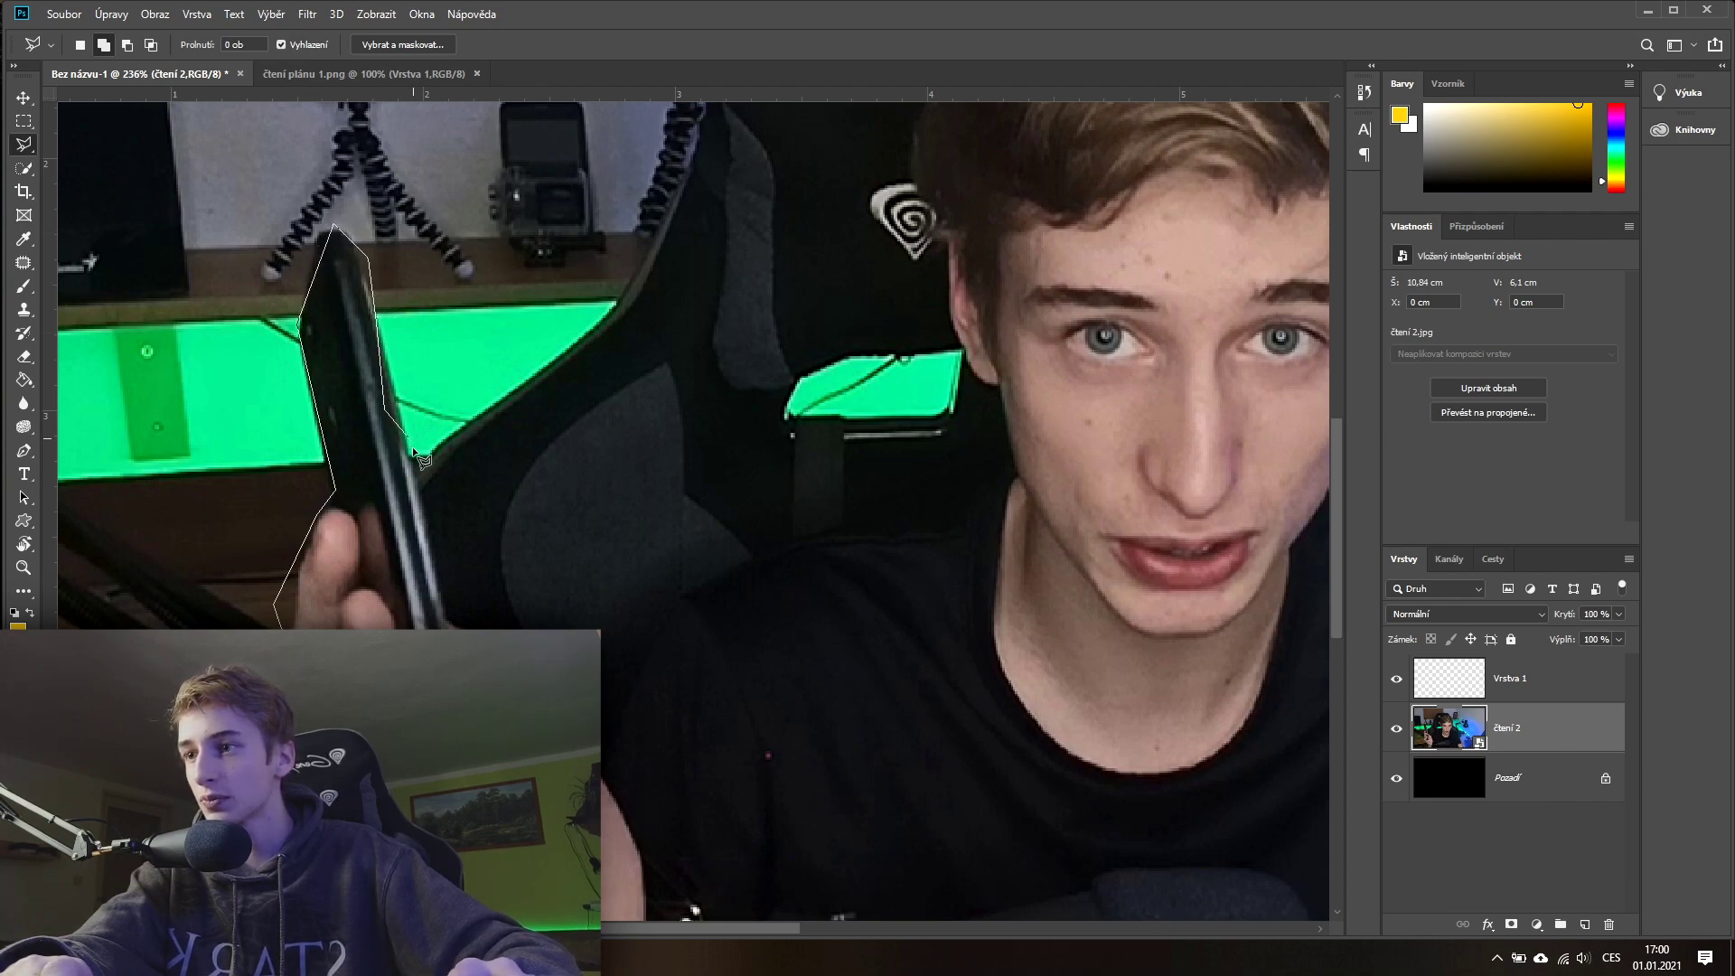
pyautogui.click(616, 303)
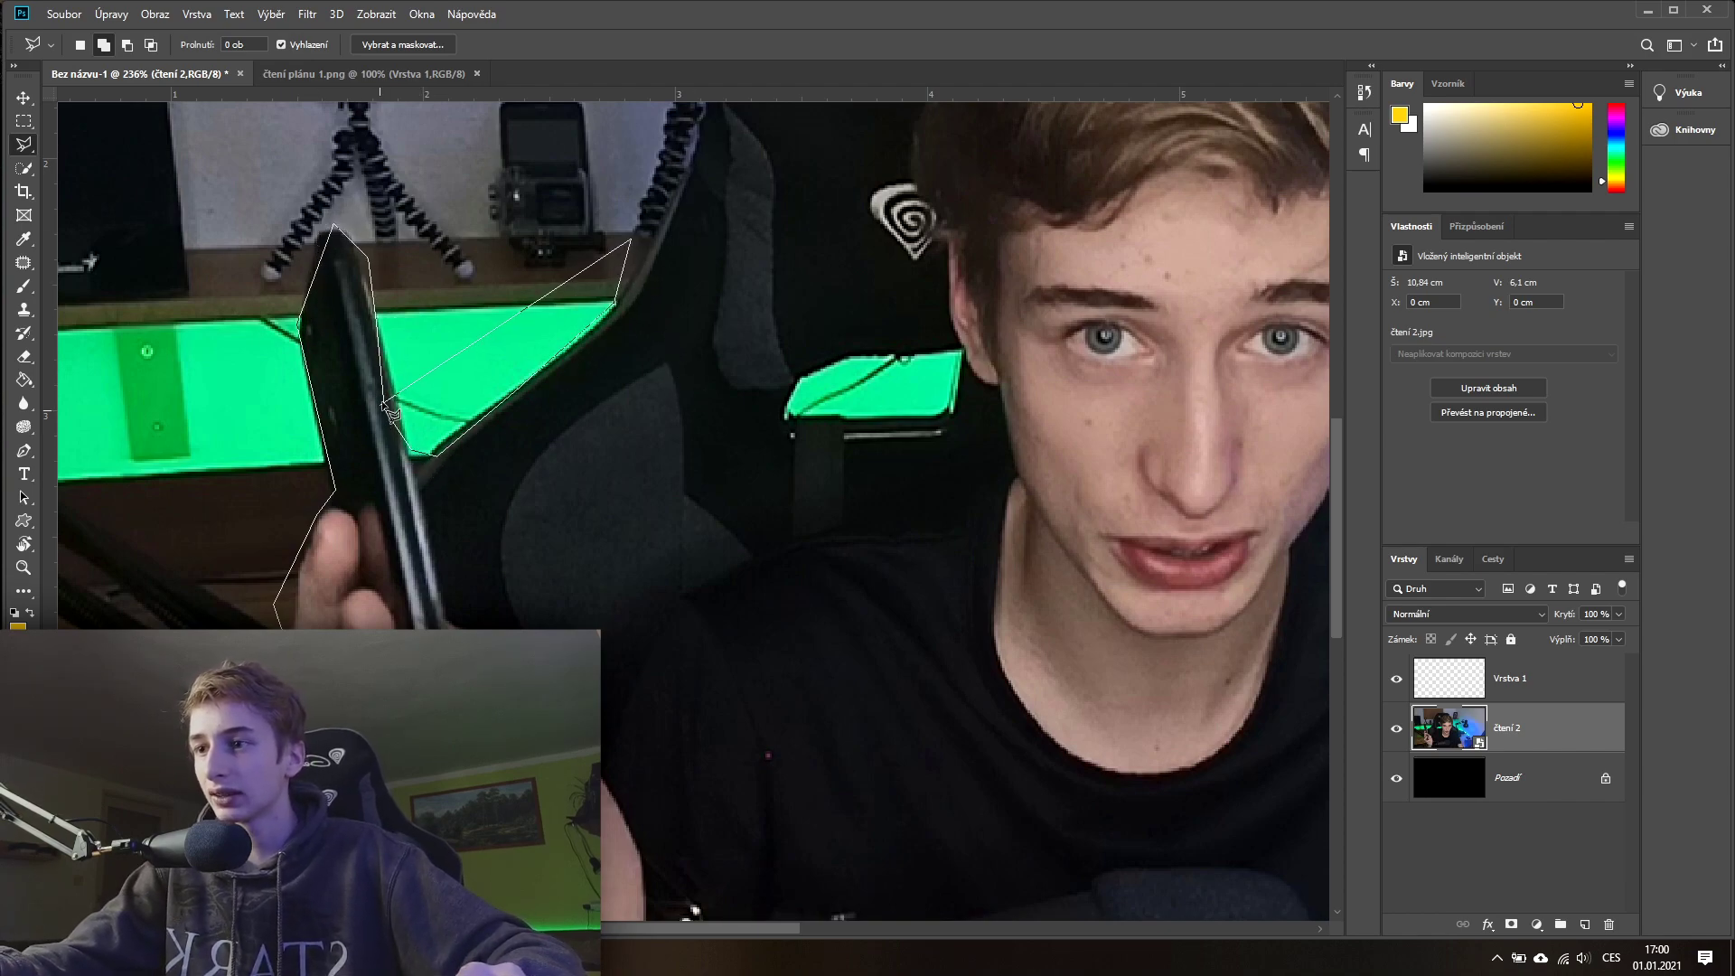
pyautogui.click(630, 241)
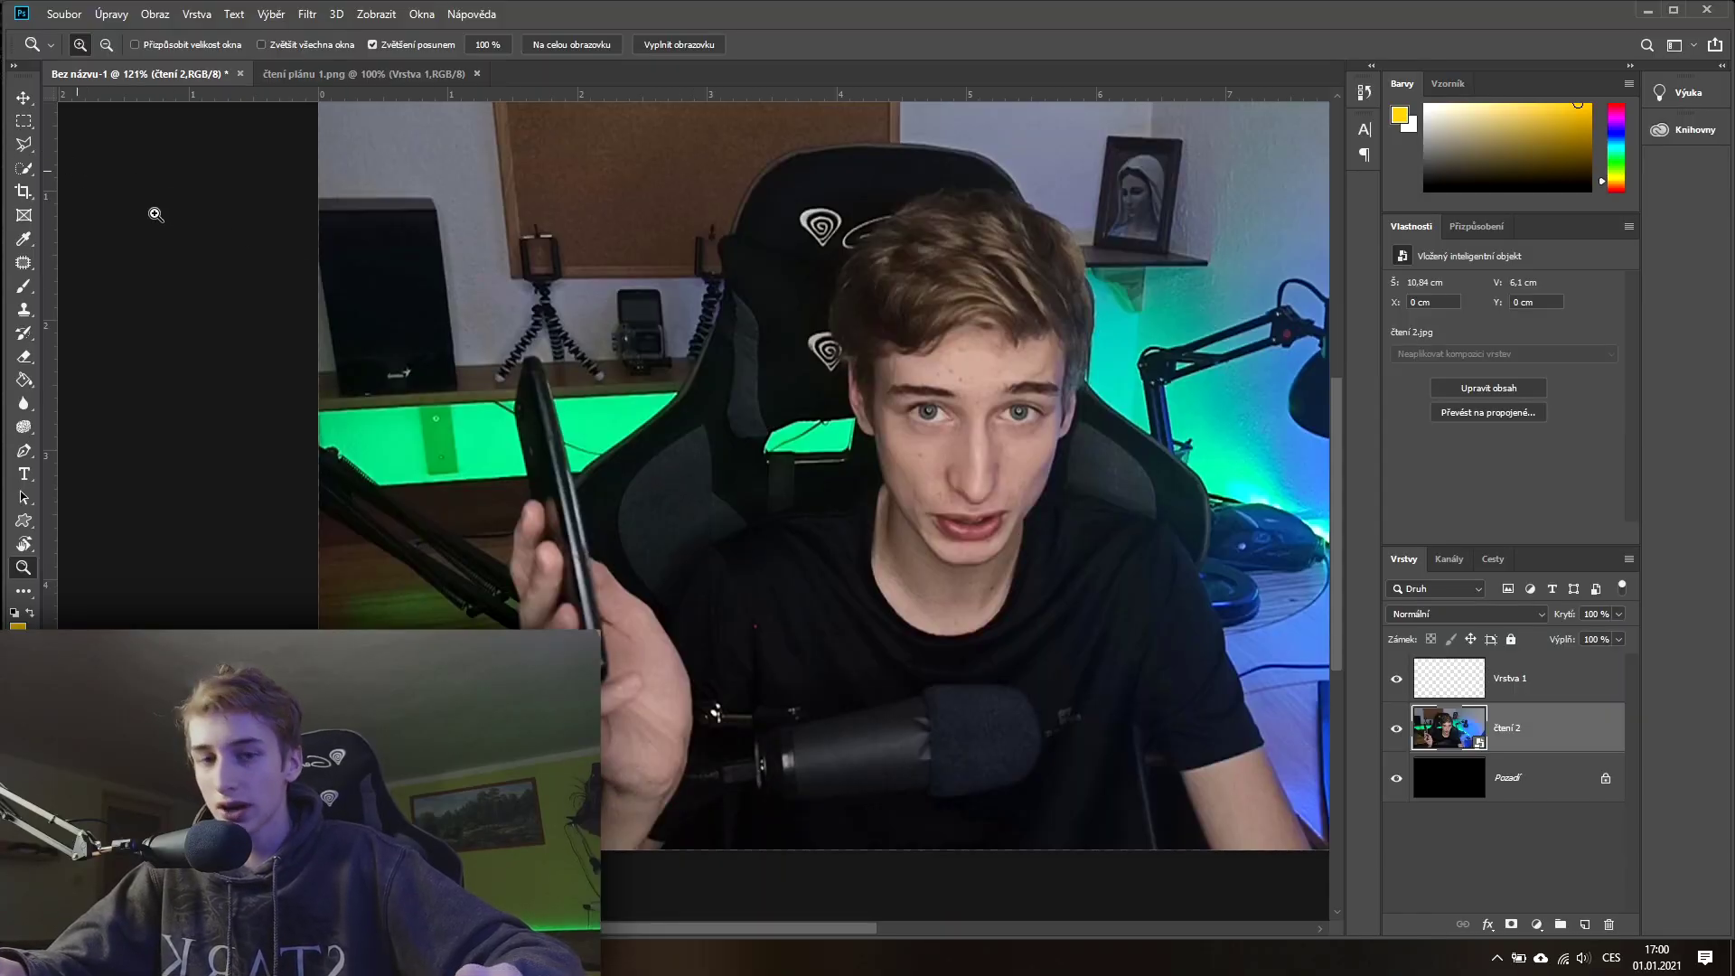
pyautogui.press('p')
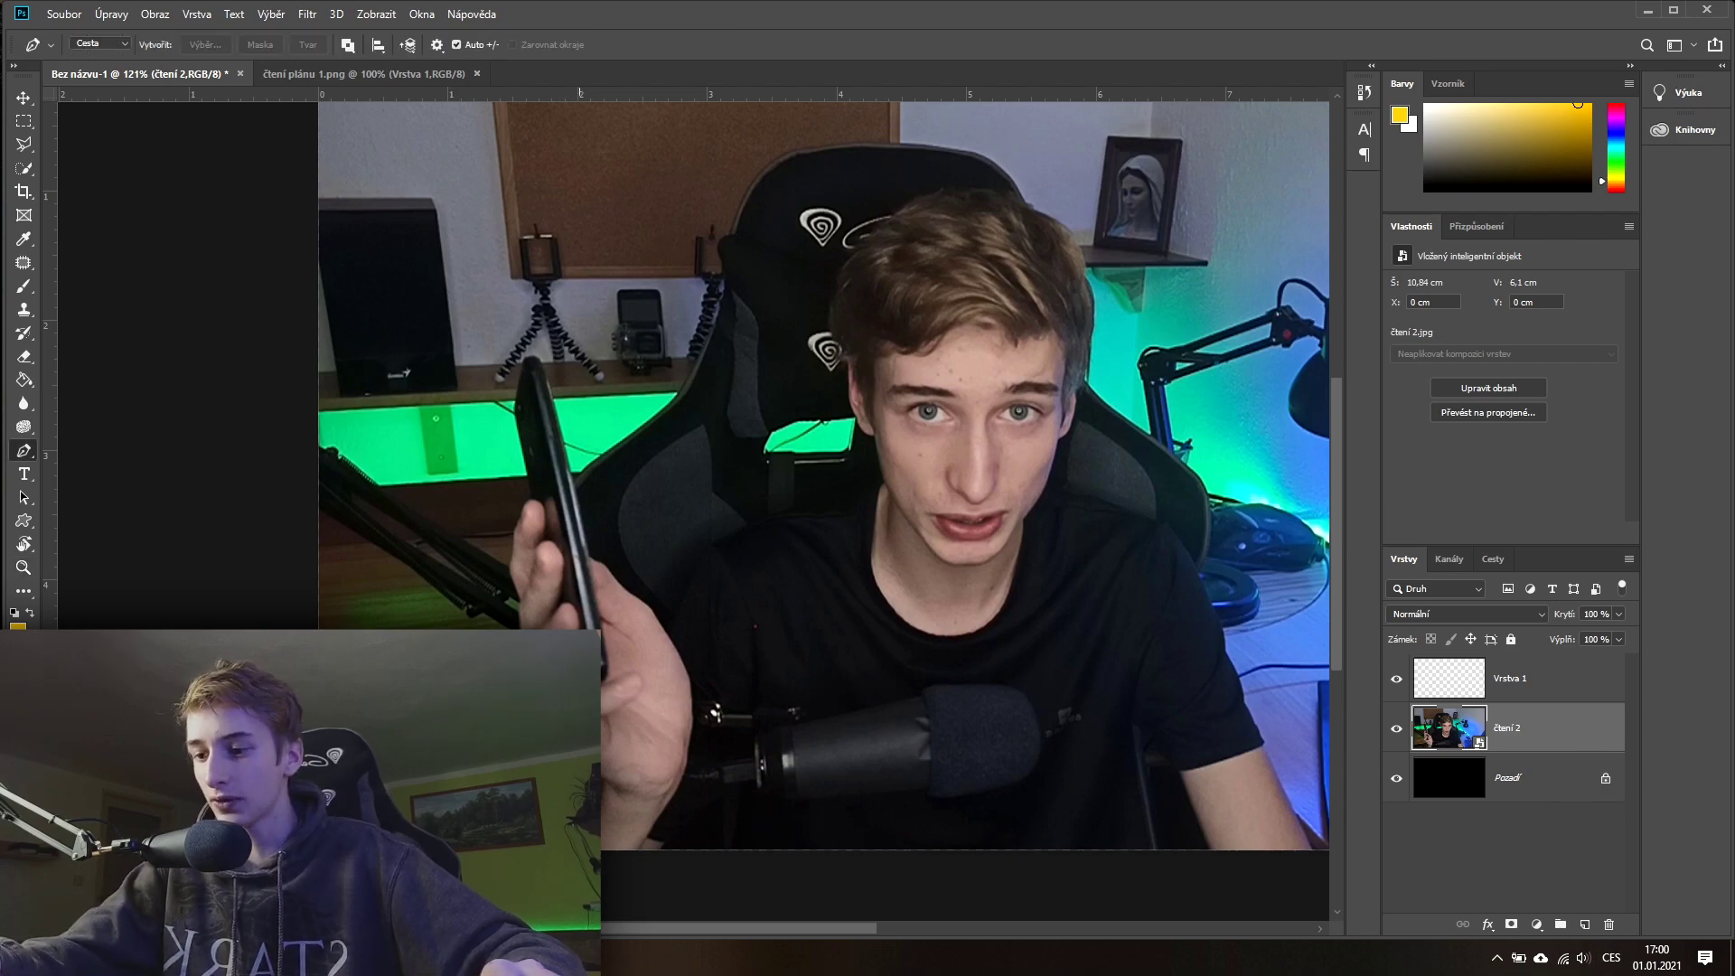
# Step: Zoom in on the hand and trace the wrist and finger edge with curved Pen anchors
pyautogui.press('z')
pyautogui.moveTo(578, 823); pyautogui.dragTo(705, 822)
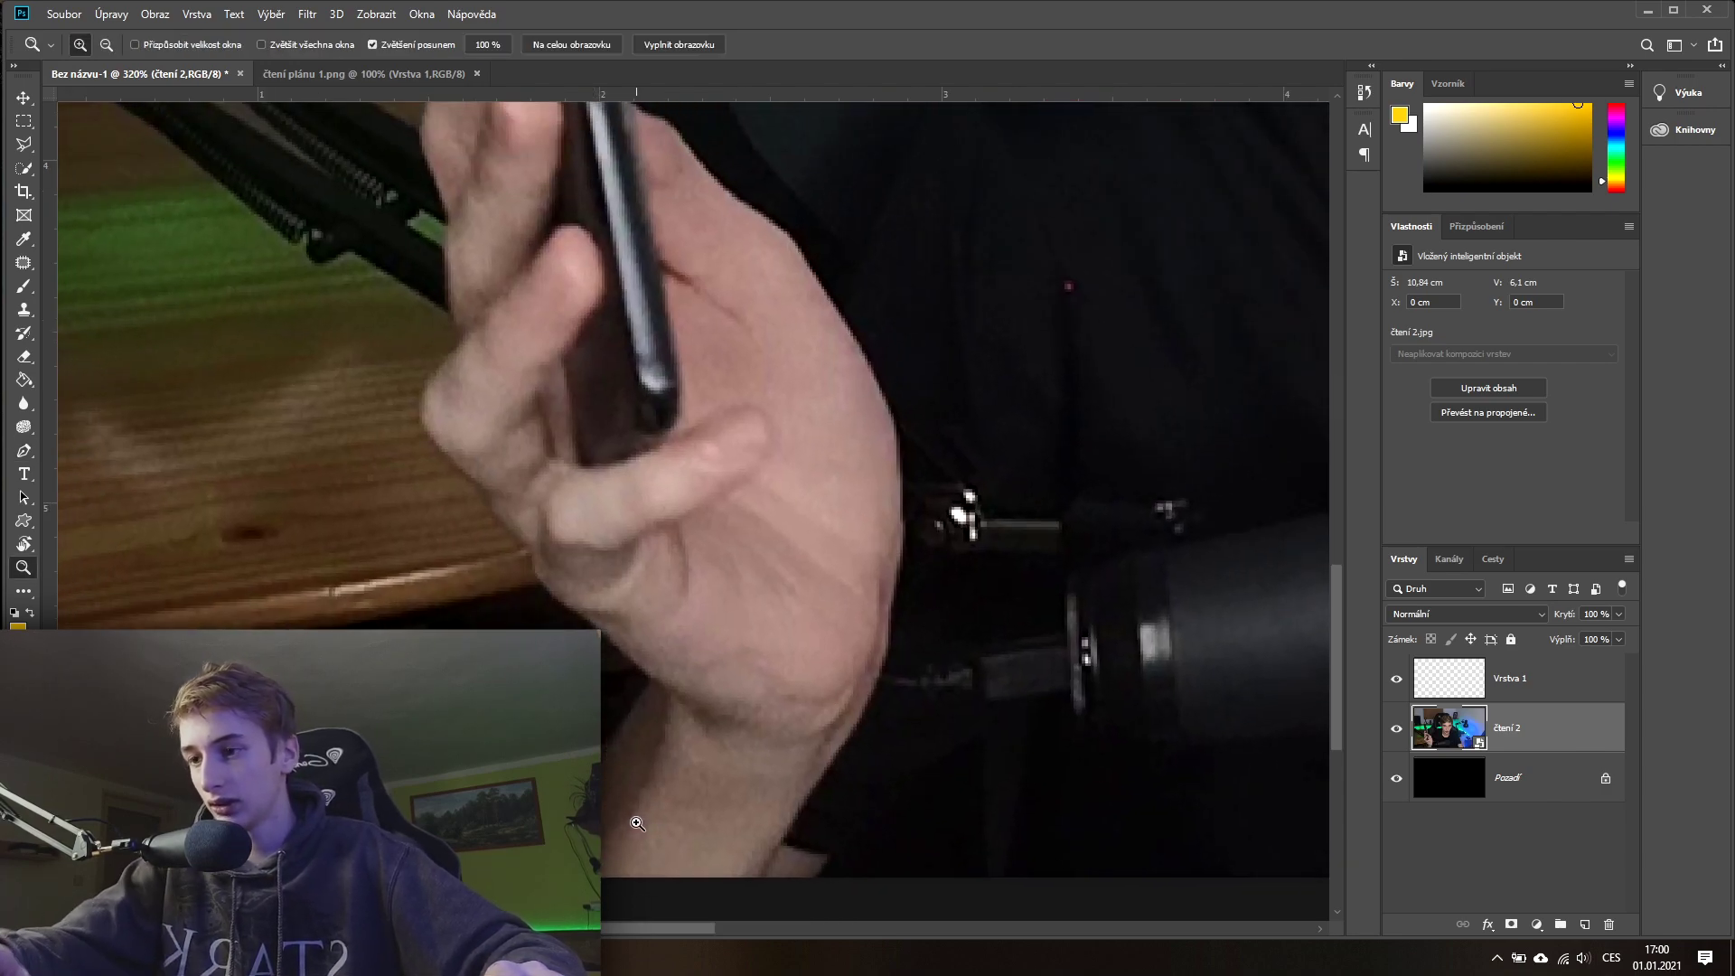
pyautogui.press('p')
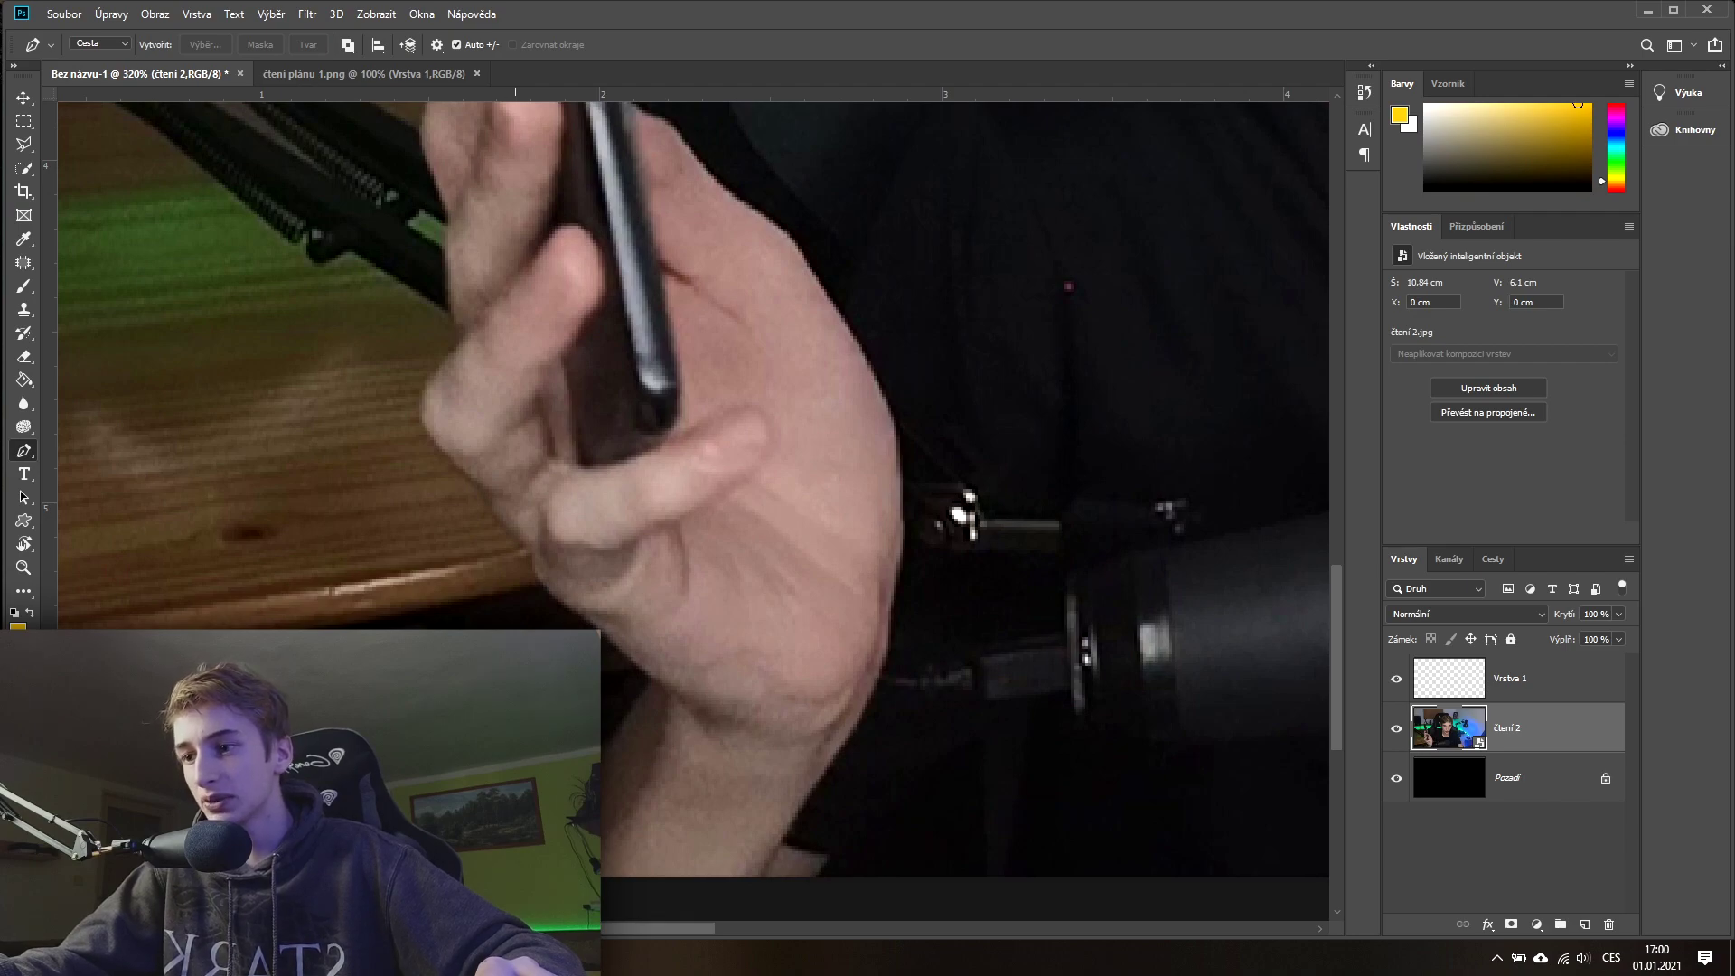
pyautogui.click(514, 880)
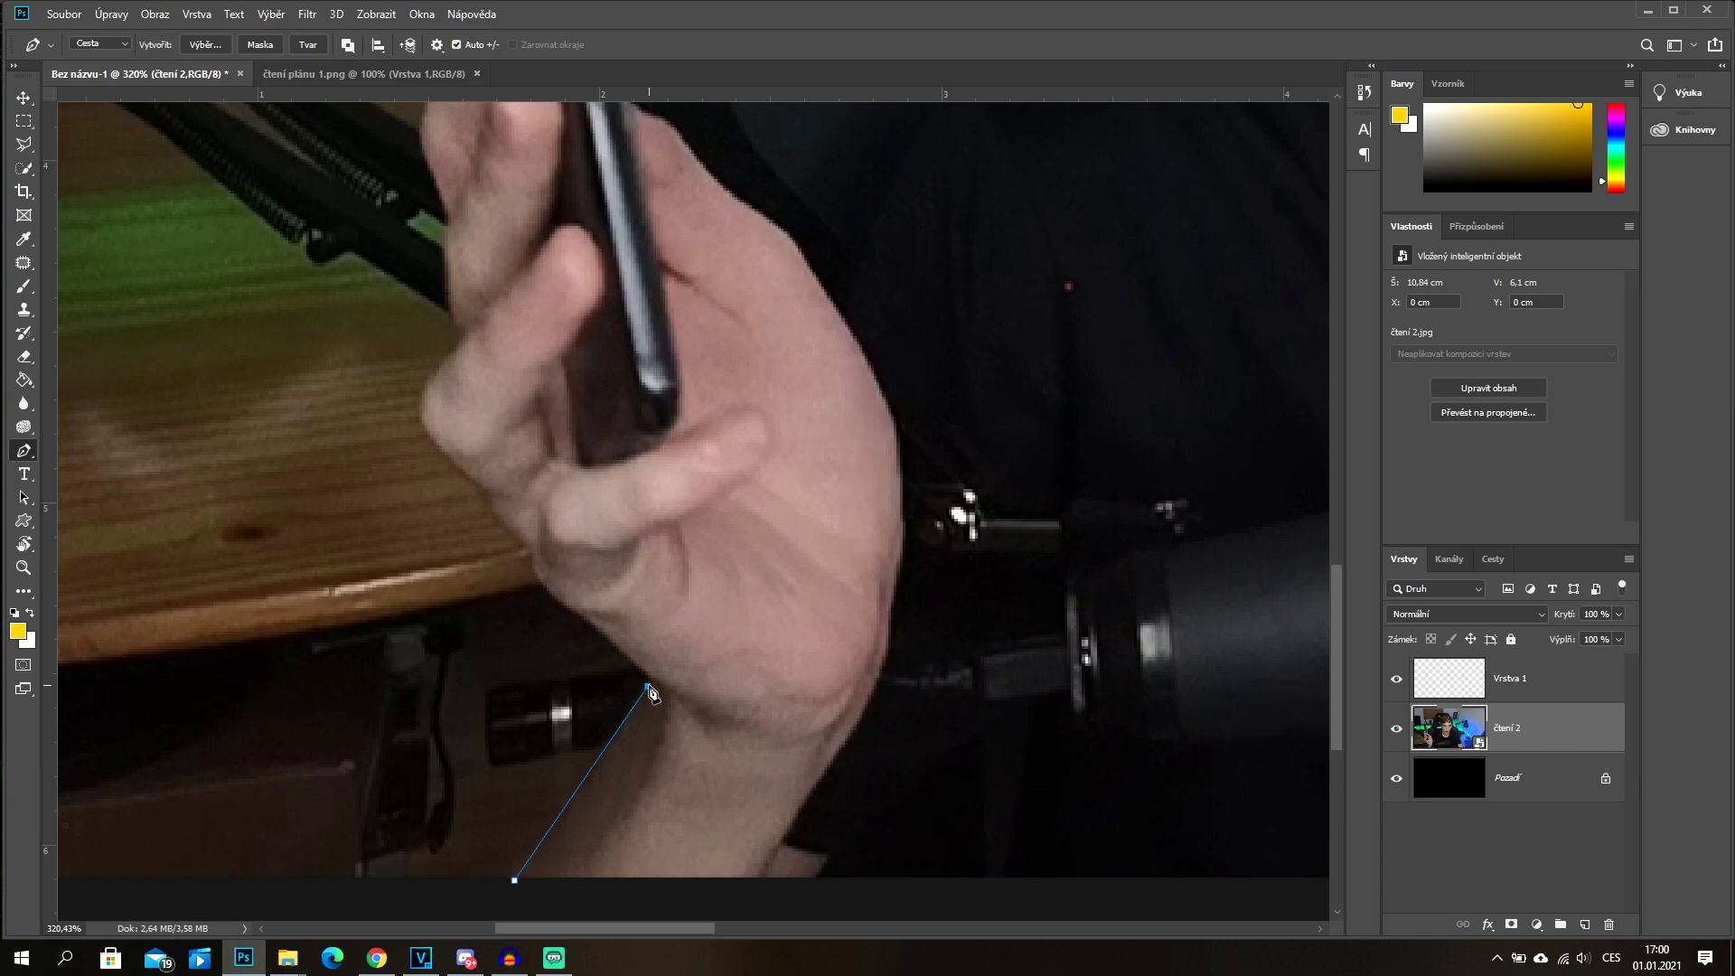
pyautogui.moveTo(648, 688); pyautogui.dragTo(668, 715)
pyautogui.moveTo(771, 723); pyautogui.dragTo(623, 730)
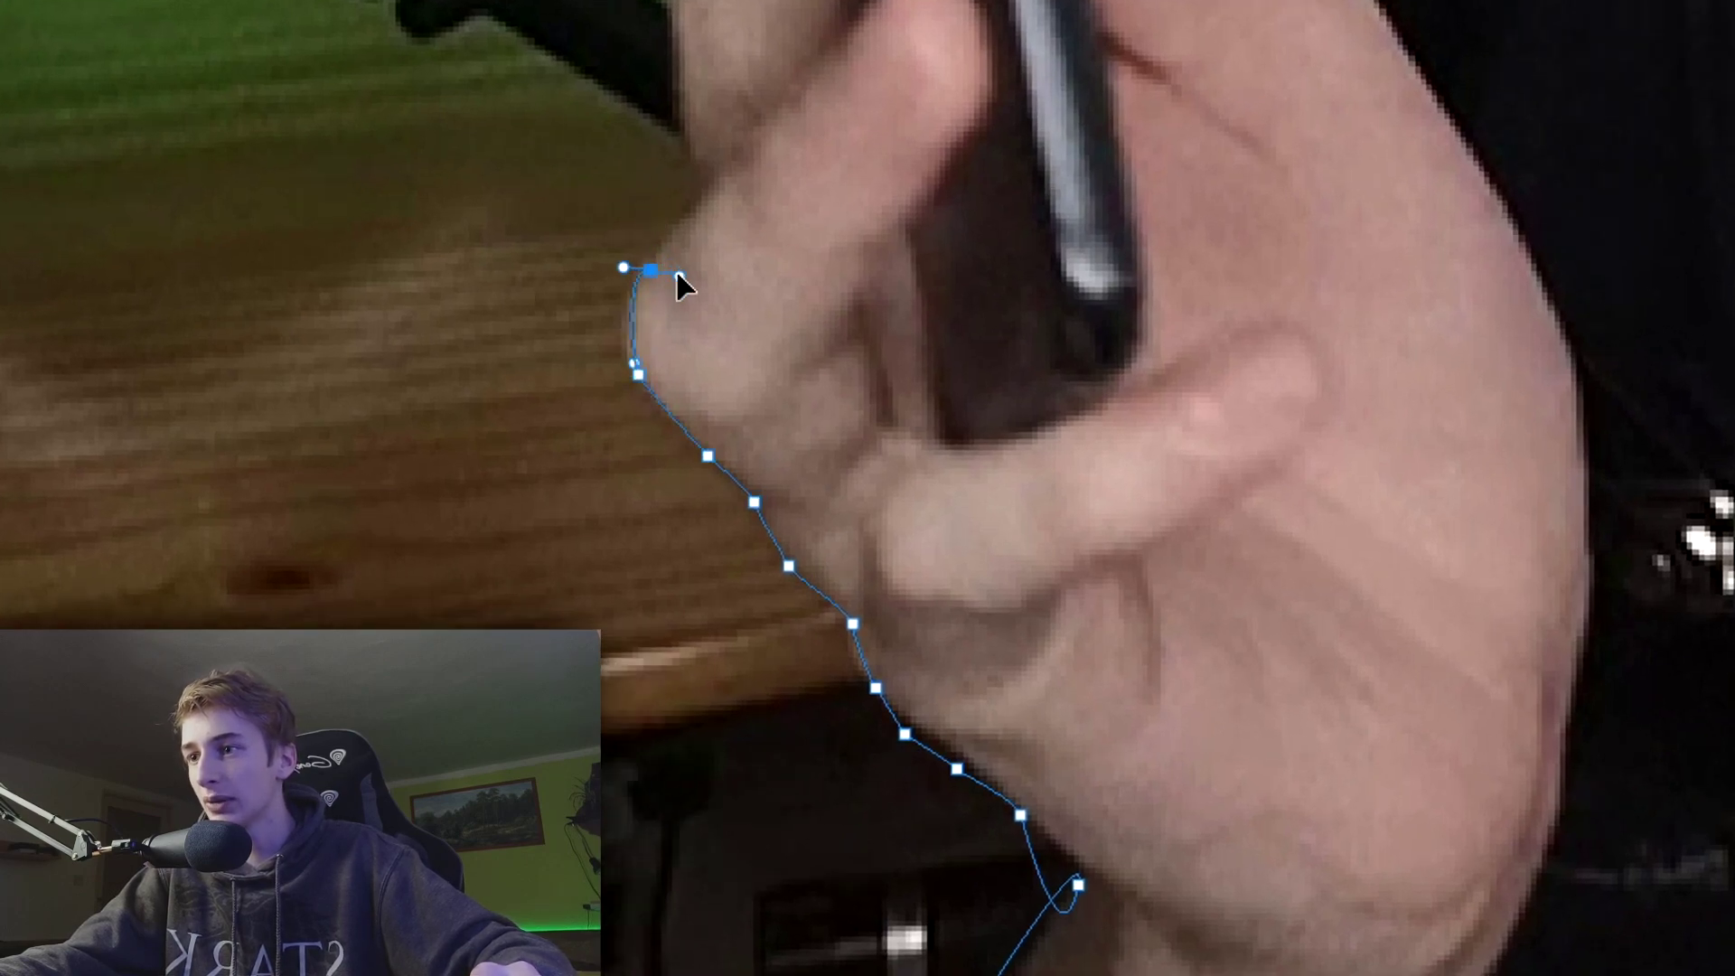
pyautogui.moveTo(703, 318)
pyautogui.mouseDown()
pyautogui.moveTo(726, 264)
pyautogui.moveTo(689, 260)
pyautogui.mouseUp()
# Step: Continue the path up the fingers and convert the closed path into a selection
pyautogui.click(719, 178)
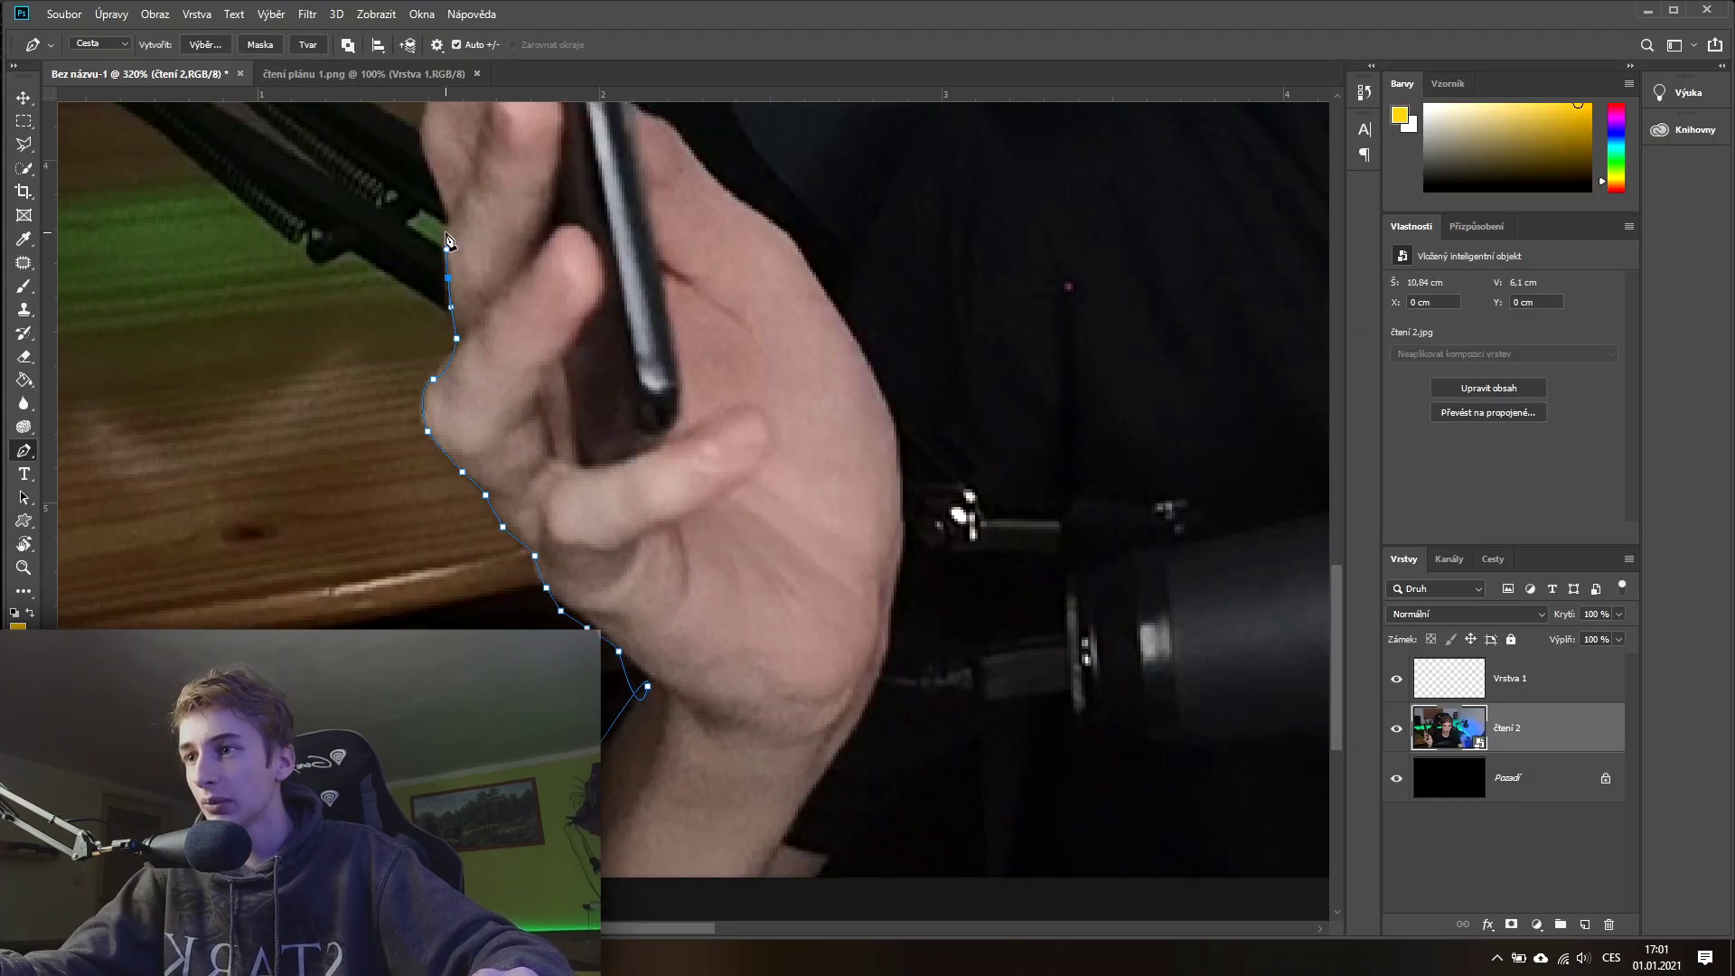
pyautogui.moveTo(452, 212); pyautogui.dragTo(496, 342)
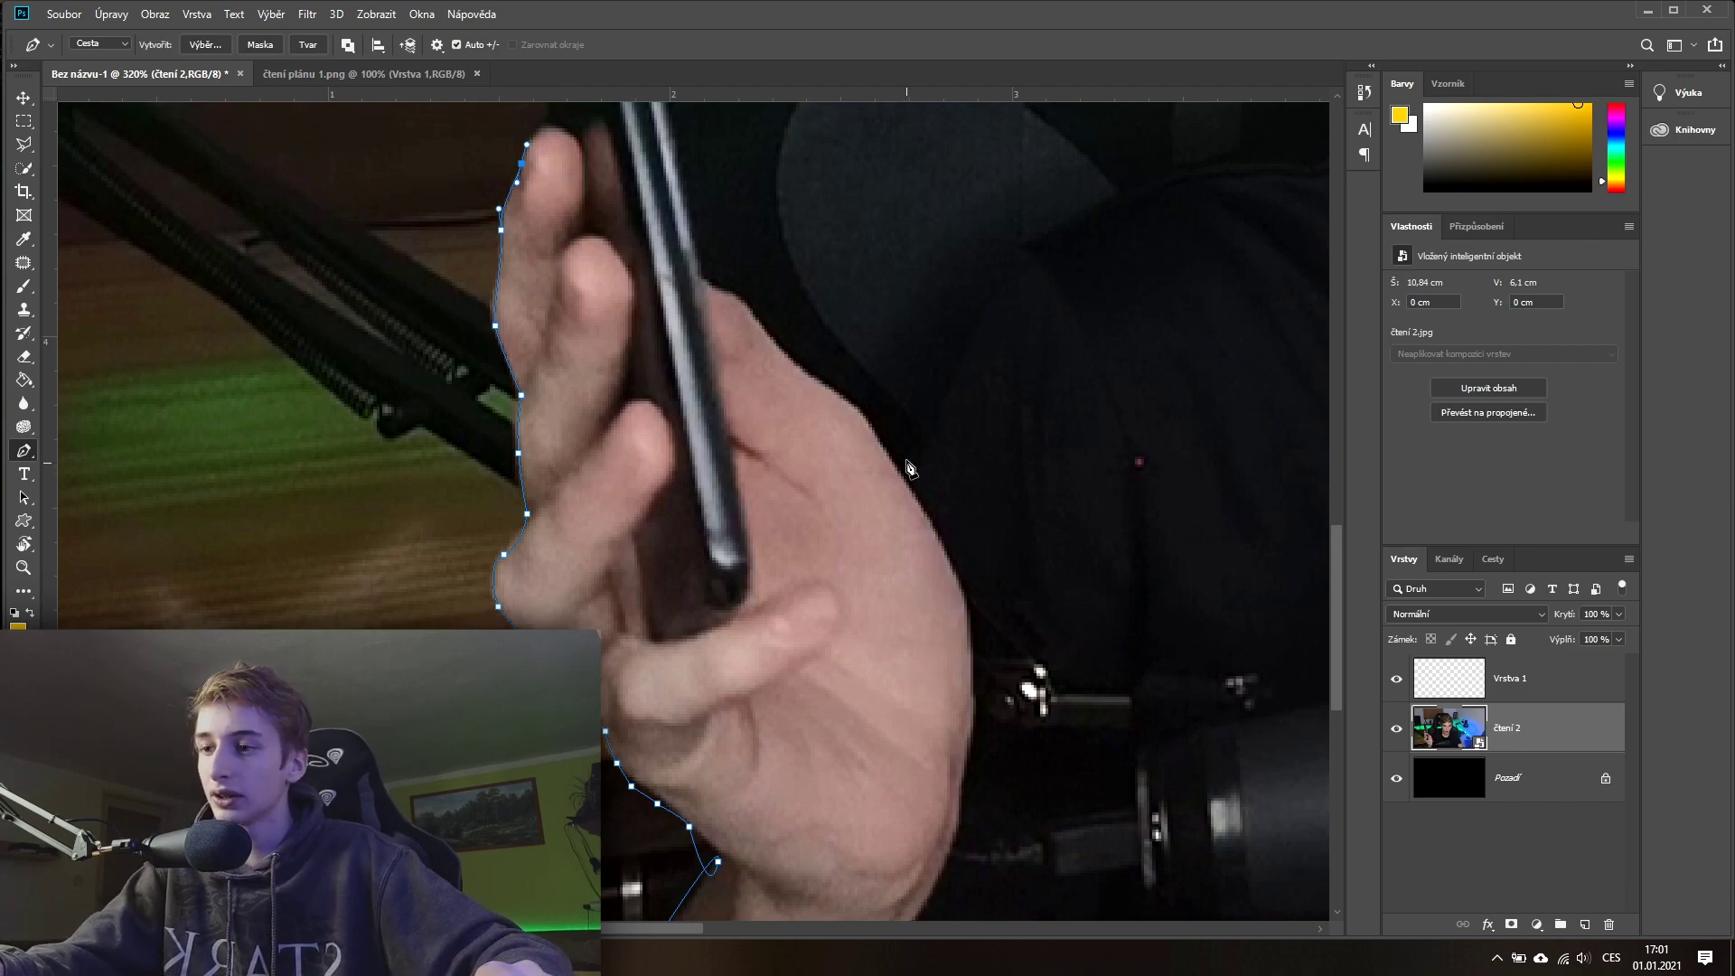
pyautogui.press('z')
pyautogui.moveTo(901, 454)
pyautogui.mouseDown()
pyautogui.moveTo(834, 482)
pyautogui.moveTo(856, 608)
pyautogui.mouseUp()
pyautogui.hotkey('ctrl', 'Return')
pyautogui.click(24, 172)
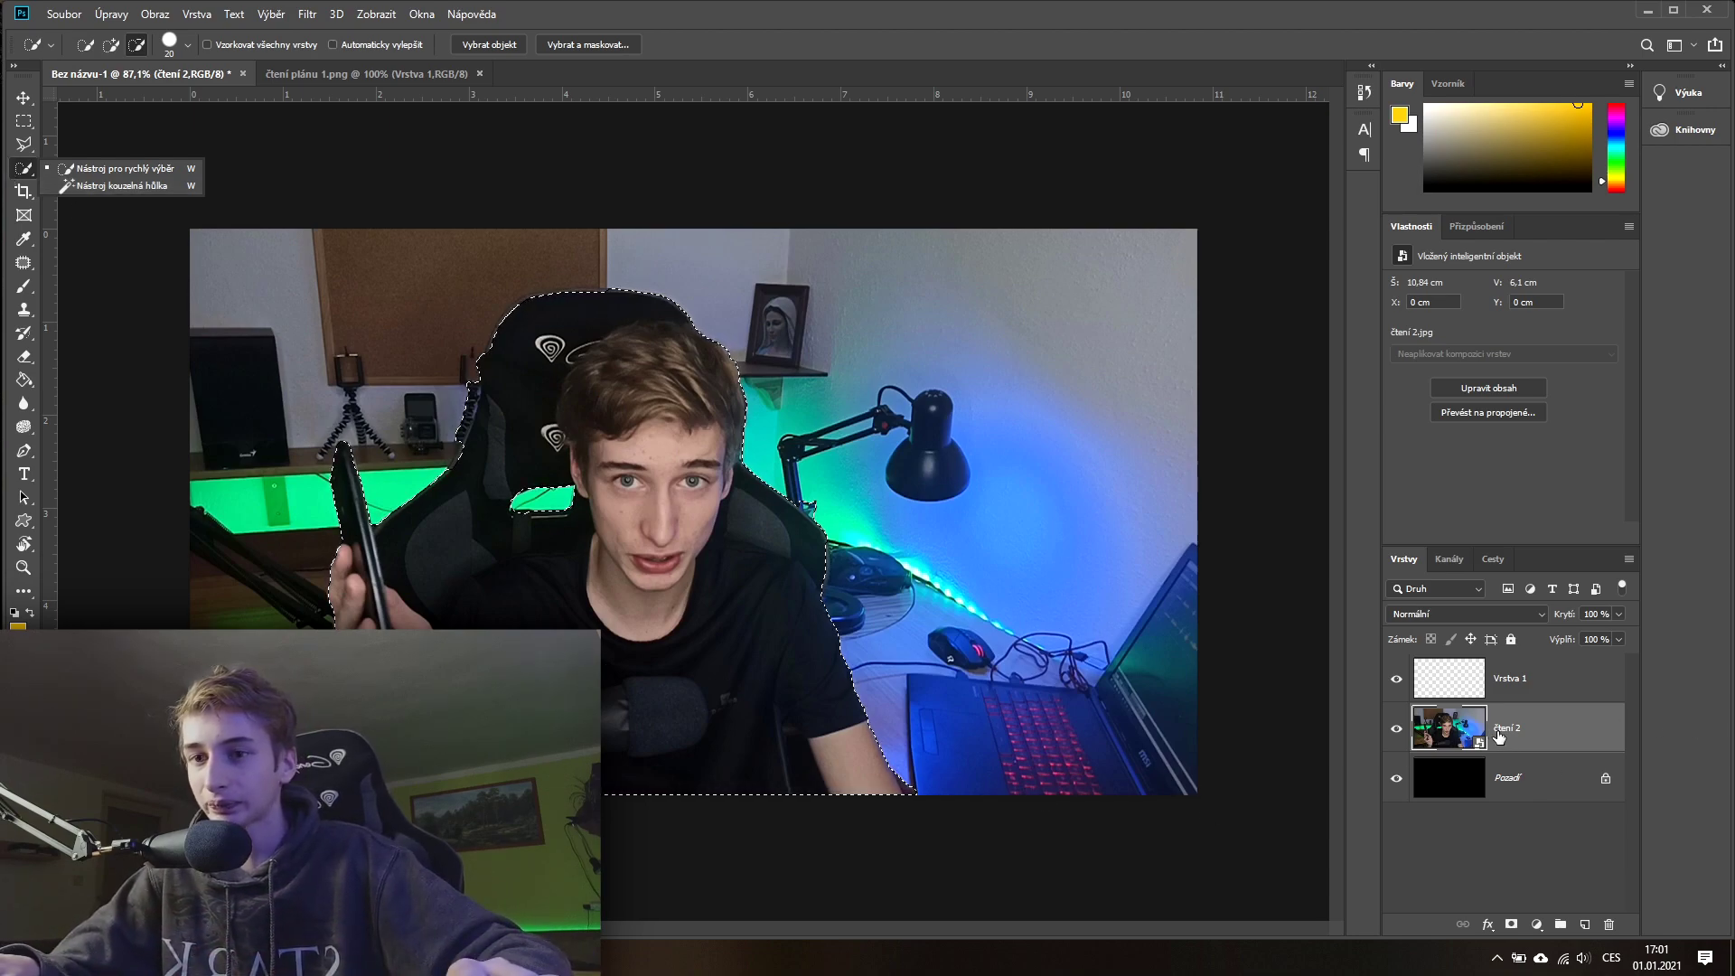
# Step: Auto-select the main subject and remove the green desk patch from the selection
pyautogui.click(1555, 734)
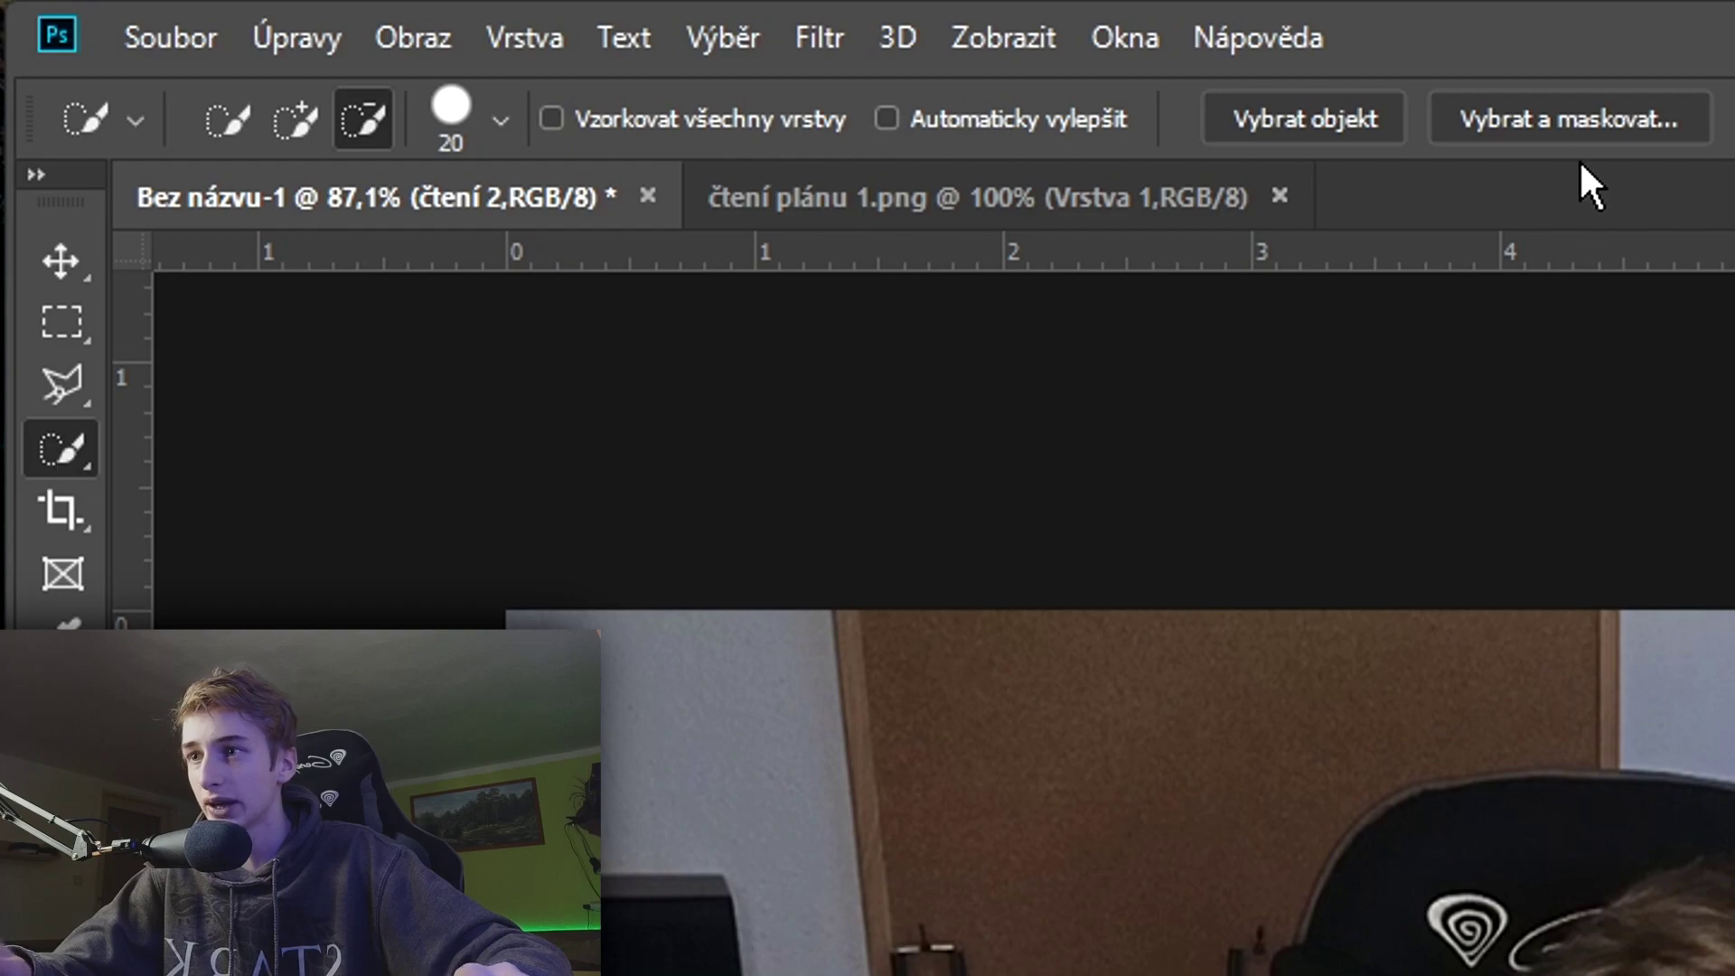
pyautogui.click(1339, 113)
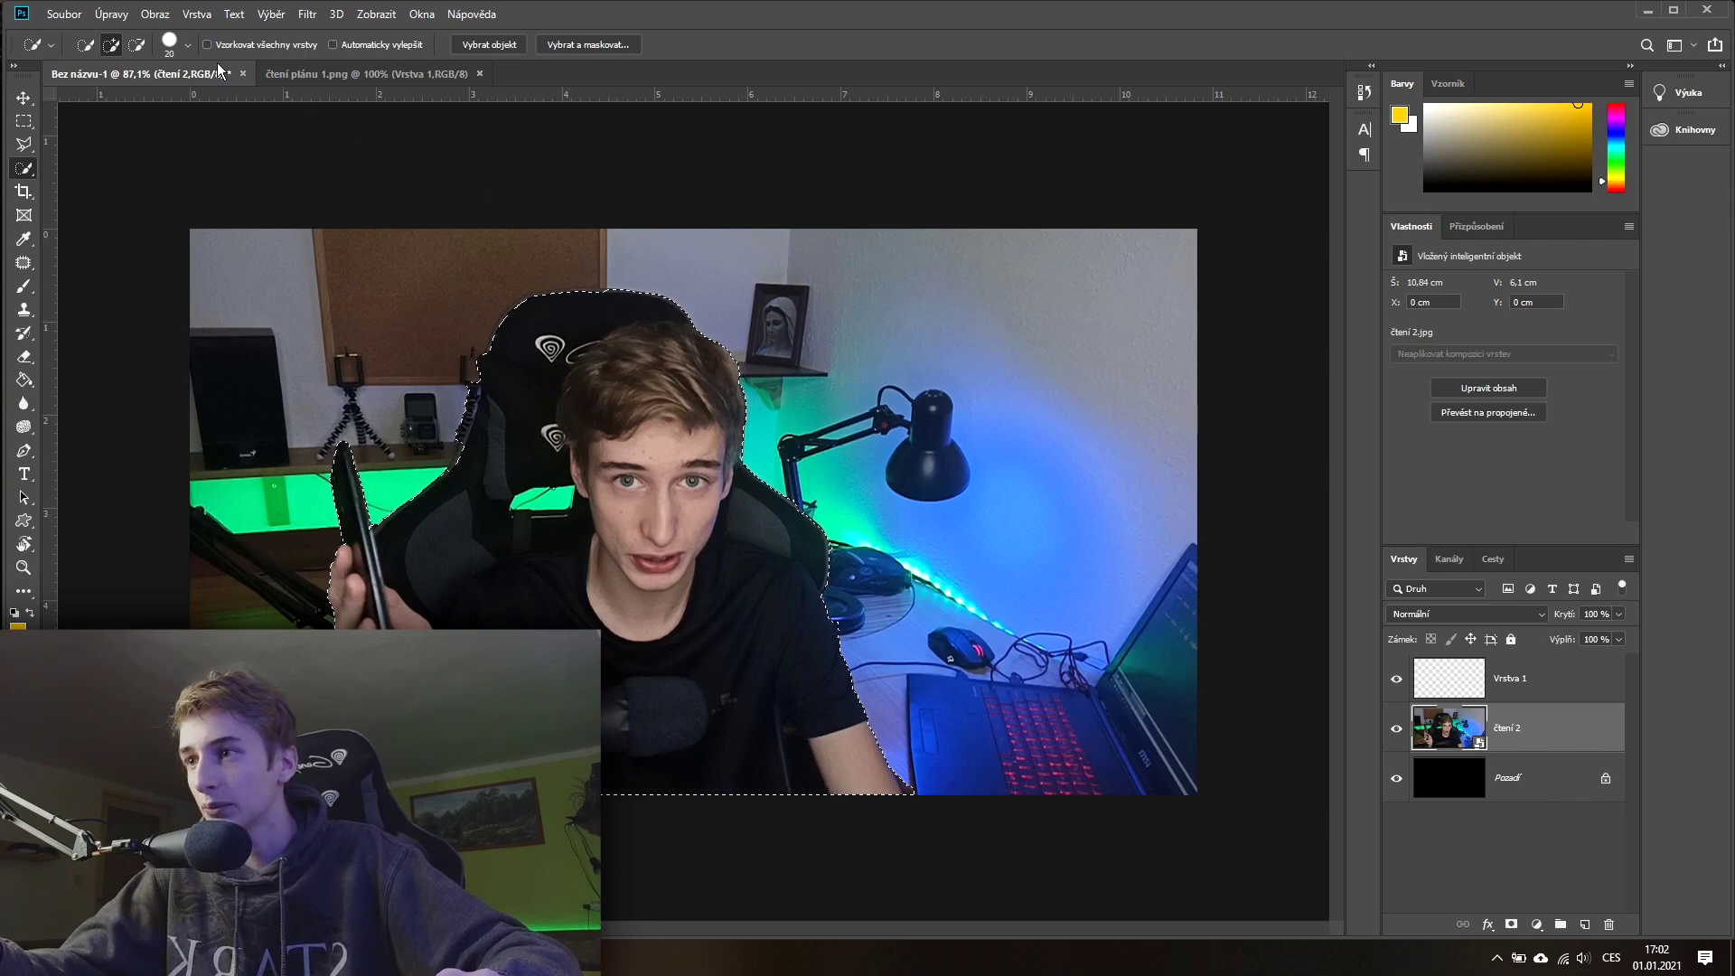
pyautogui.keyDown('alt'); pyautogui.click(535, 501); pyautogui.keyUp('alt')
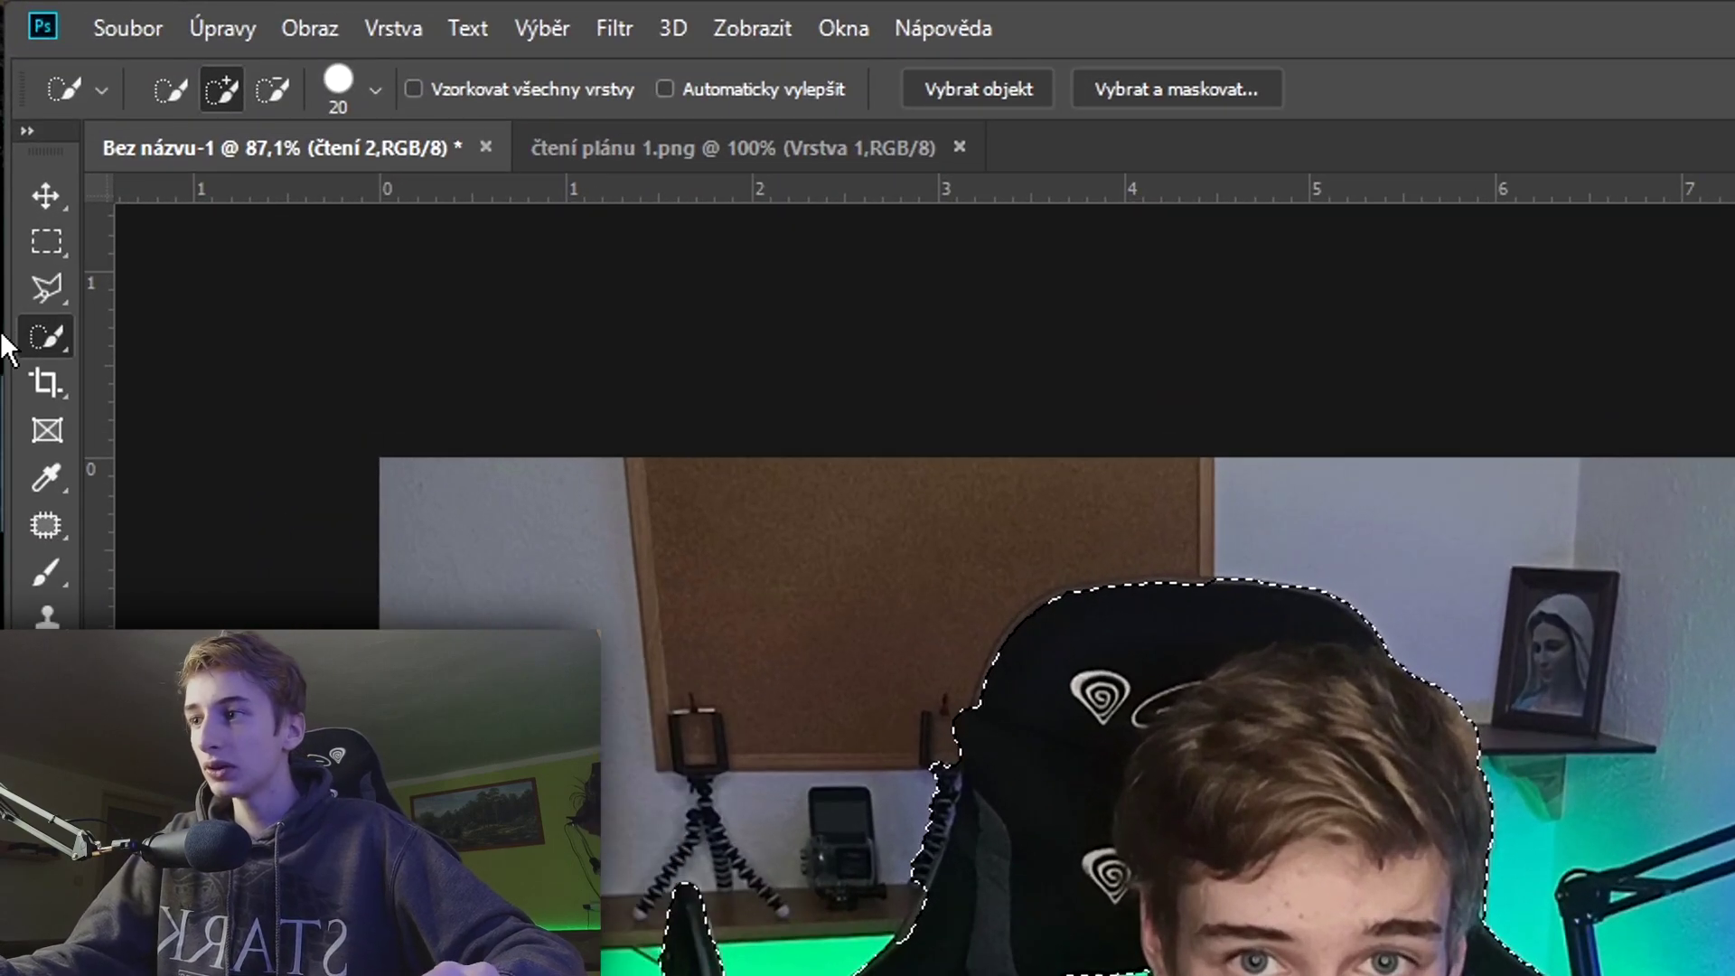
# Step: Trim near the hair with Polygonal Lasso in Subtract mode, then undo the cut through the hair
pyautogui.click(43, 291)
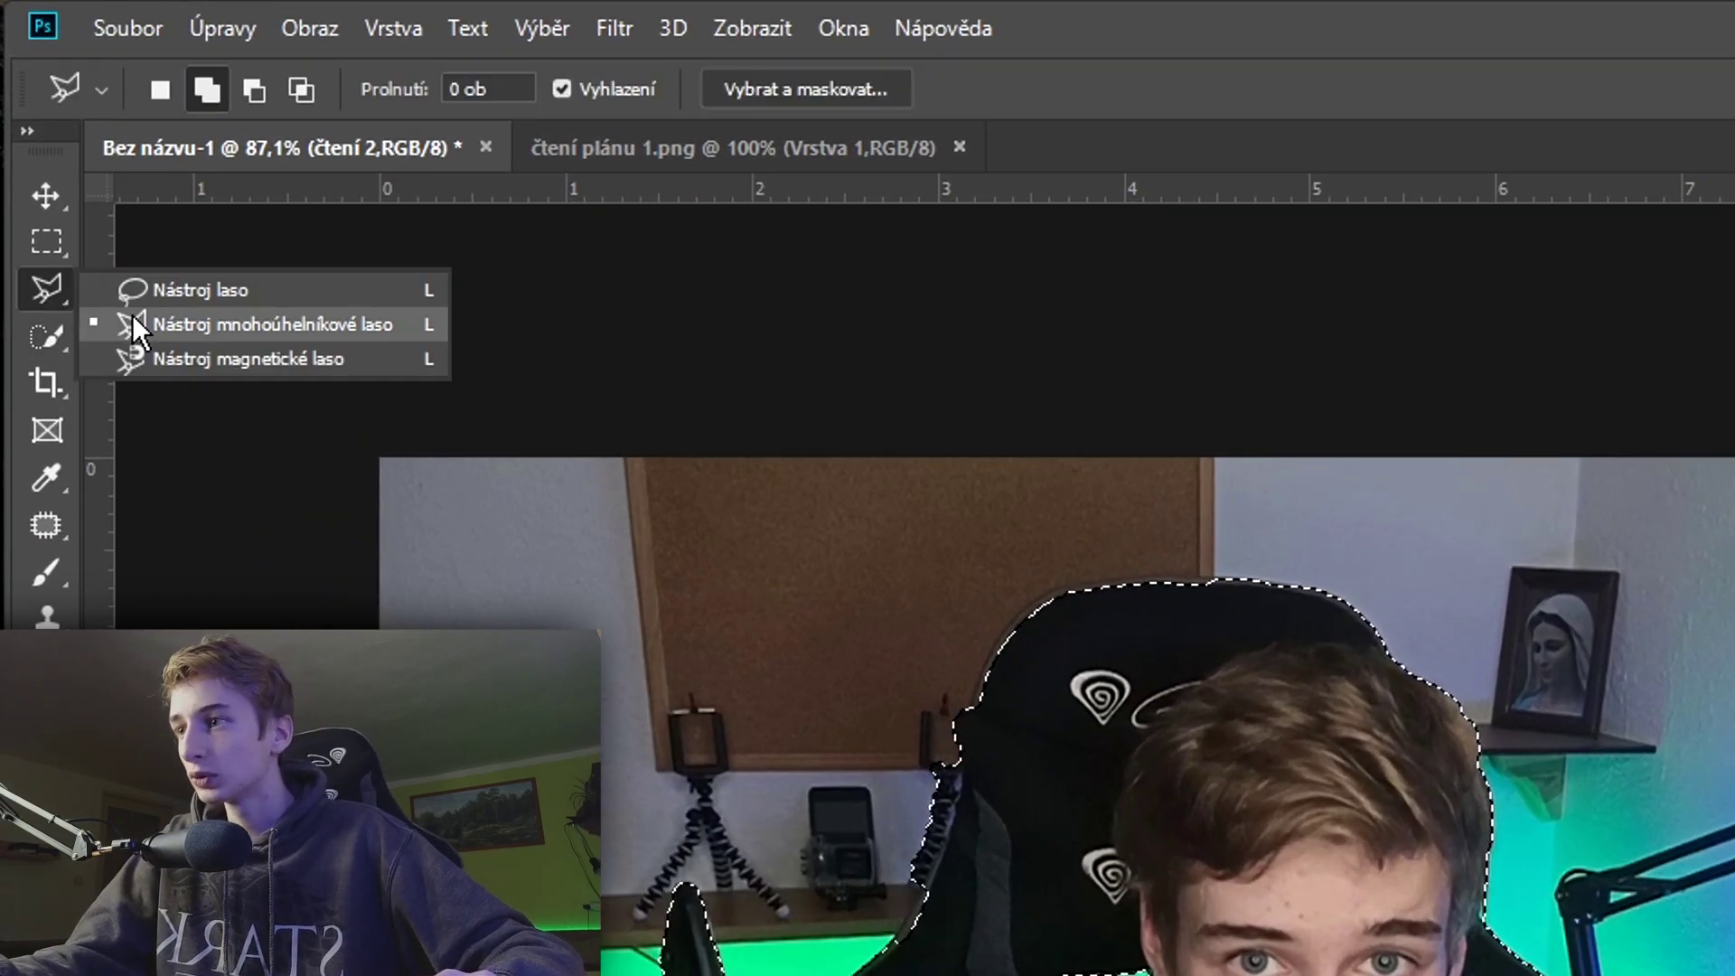
pyautogui.click(246, 325)
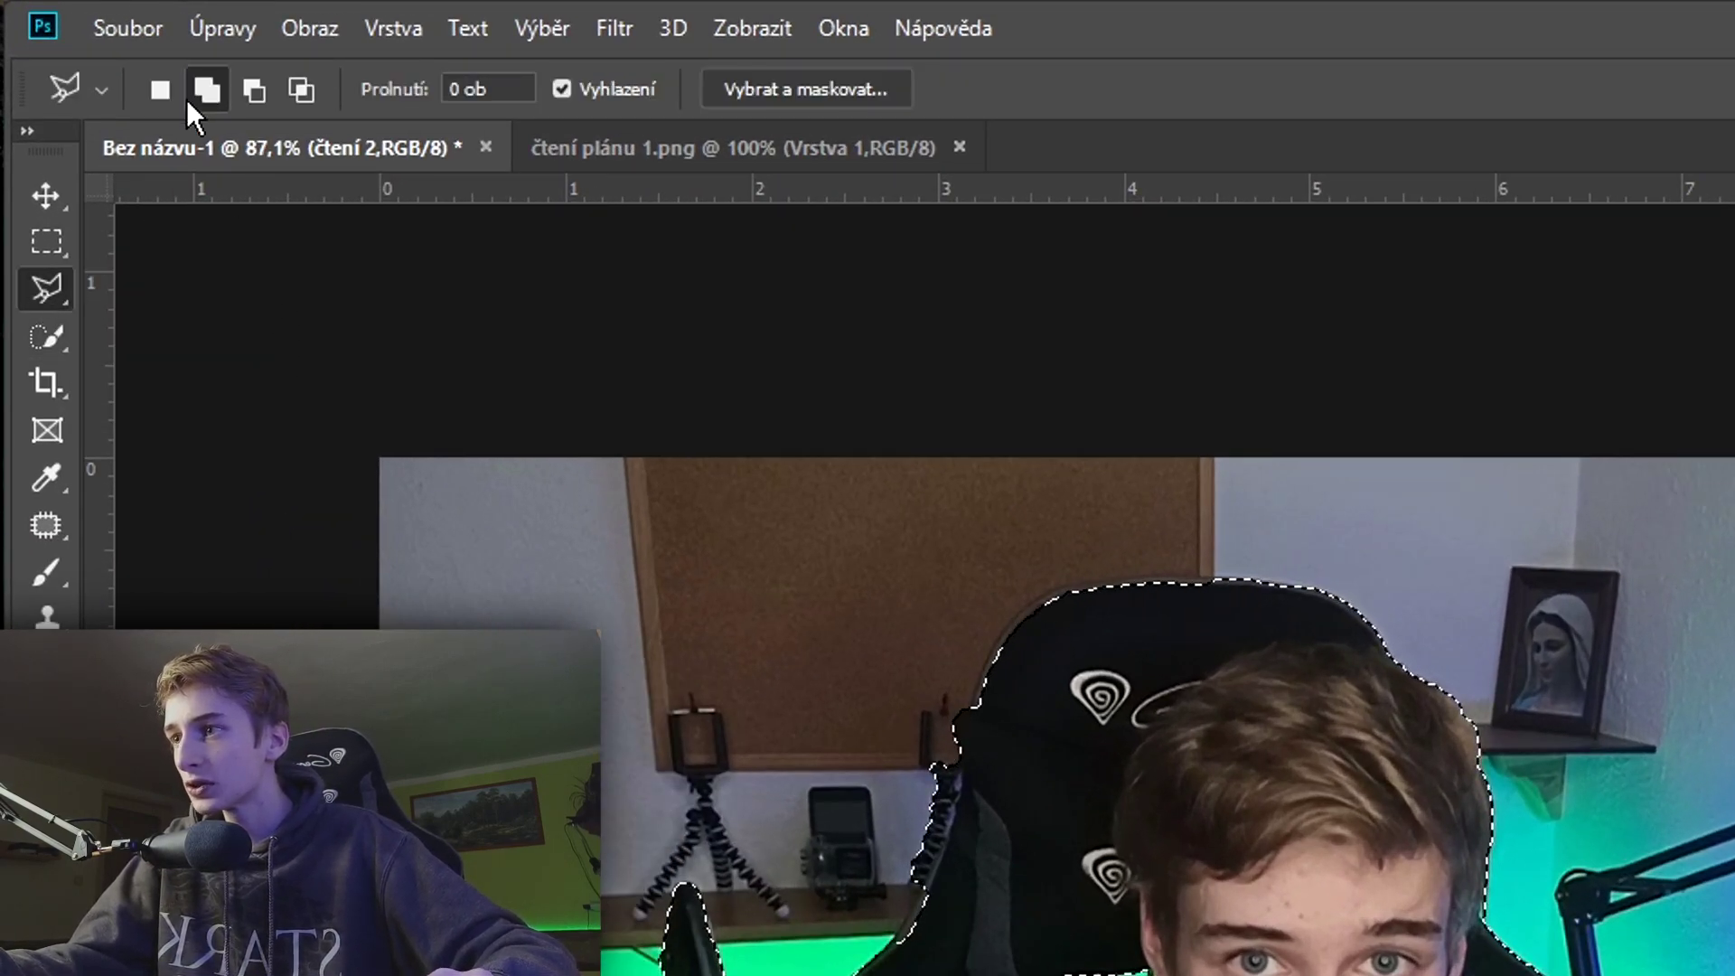
pyautogui.click(263, 97)
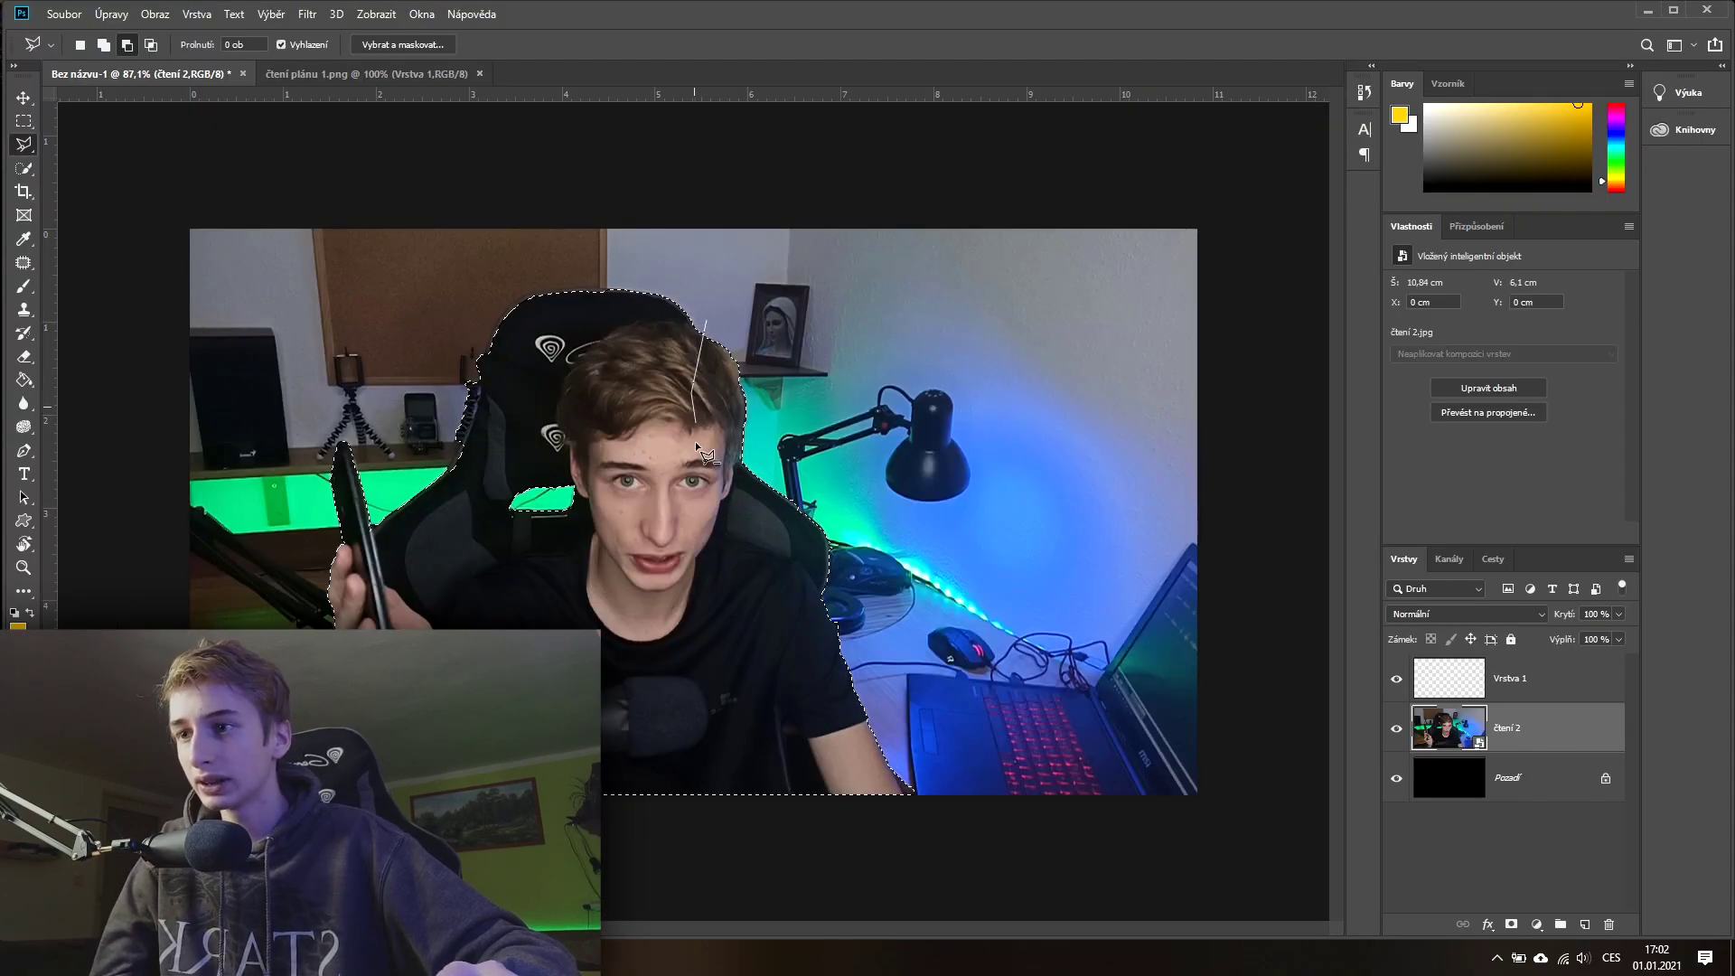
pyautogui.doubleClick(844, 452)
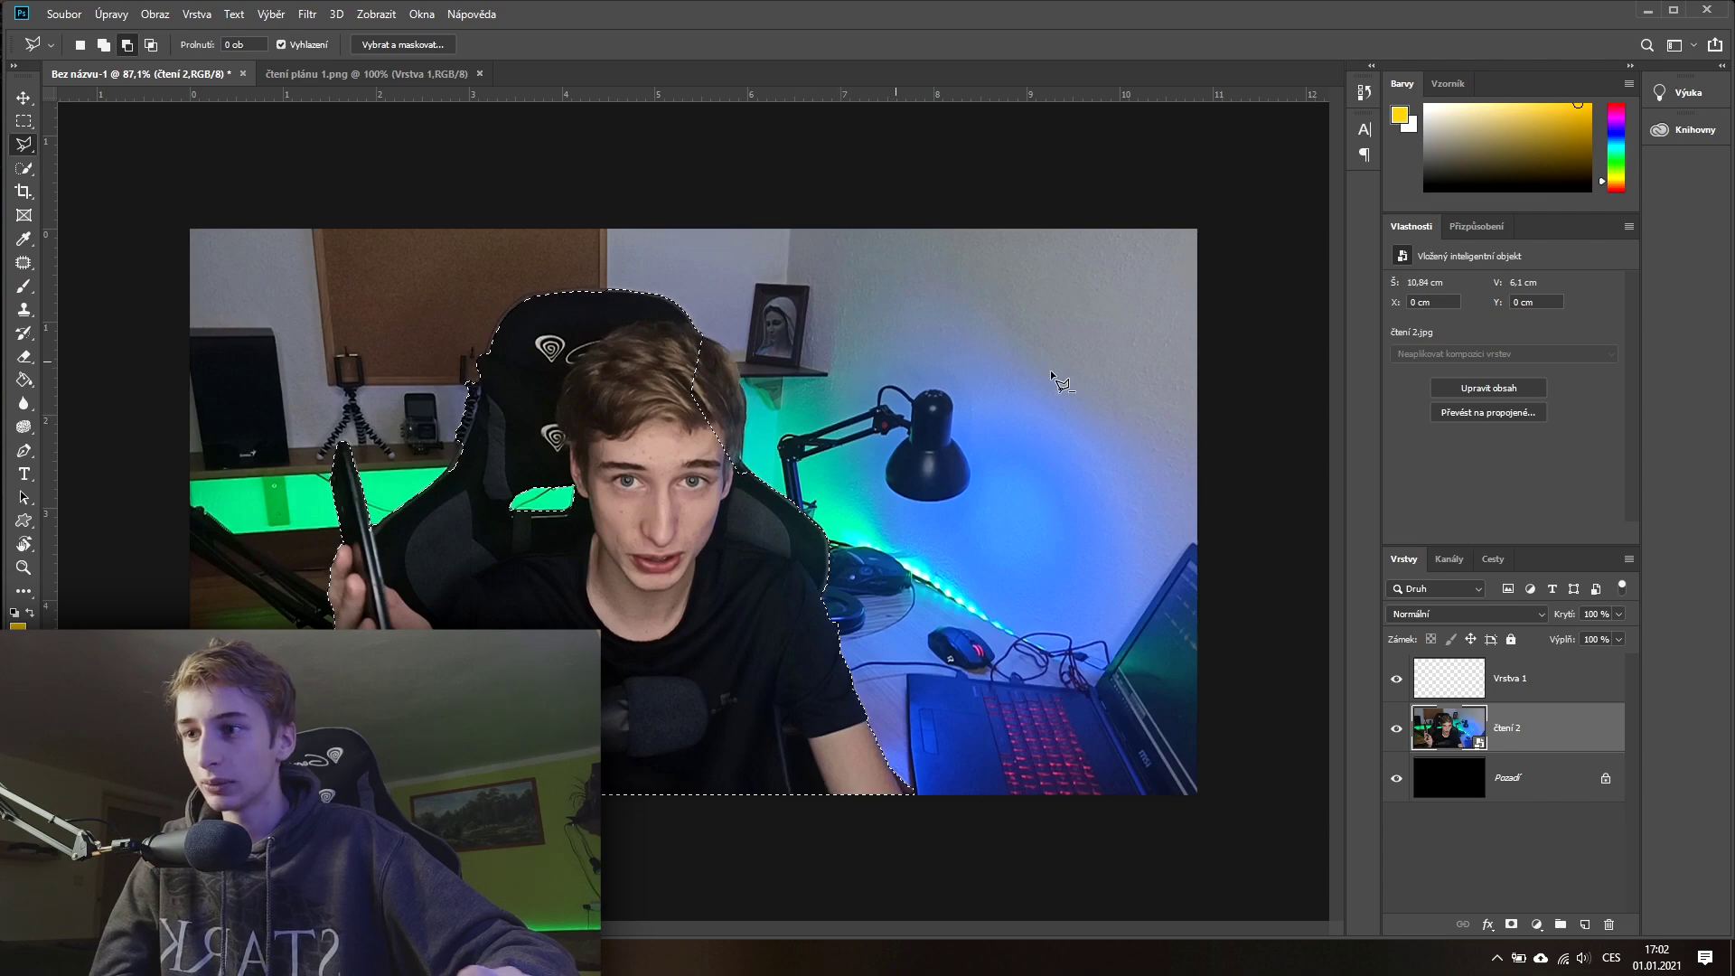
pyautogui.click(149, 50)
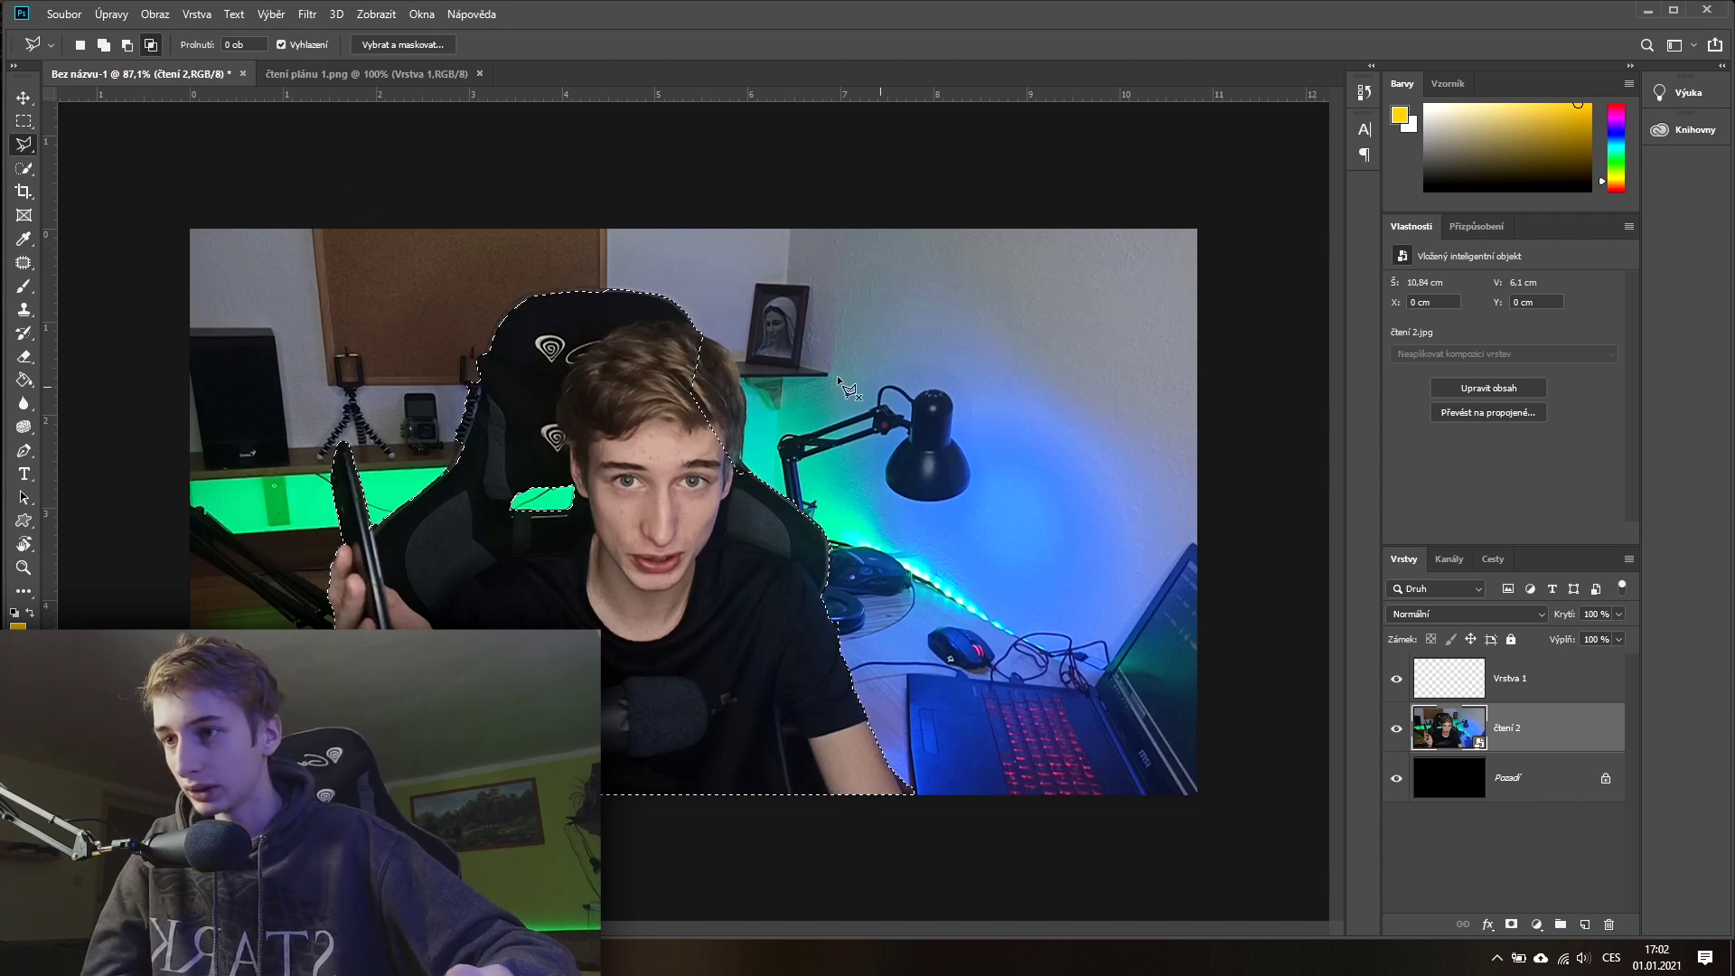
pyautogui.hotkey('ctrl', 'z')
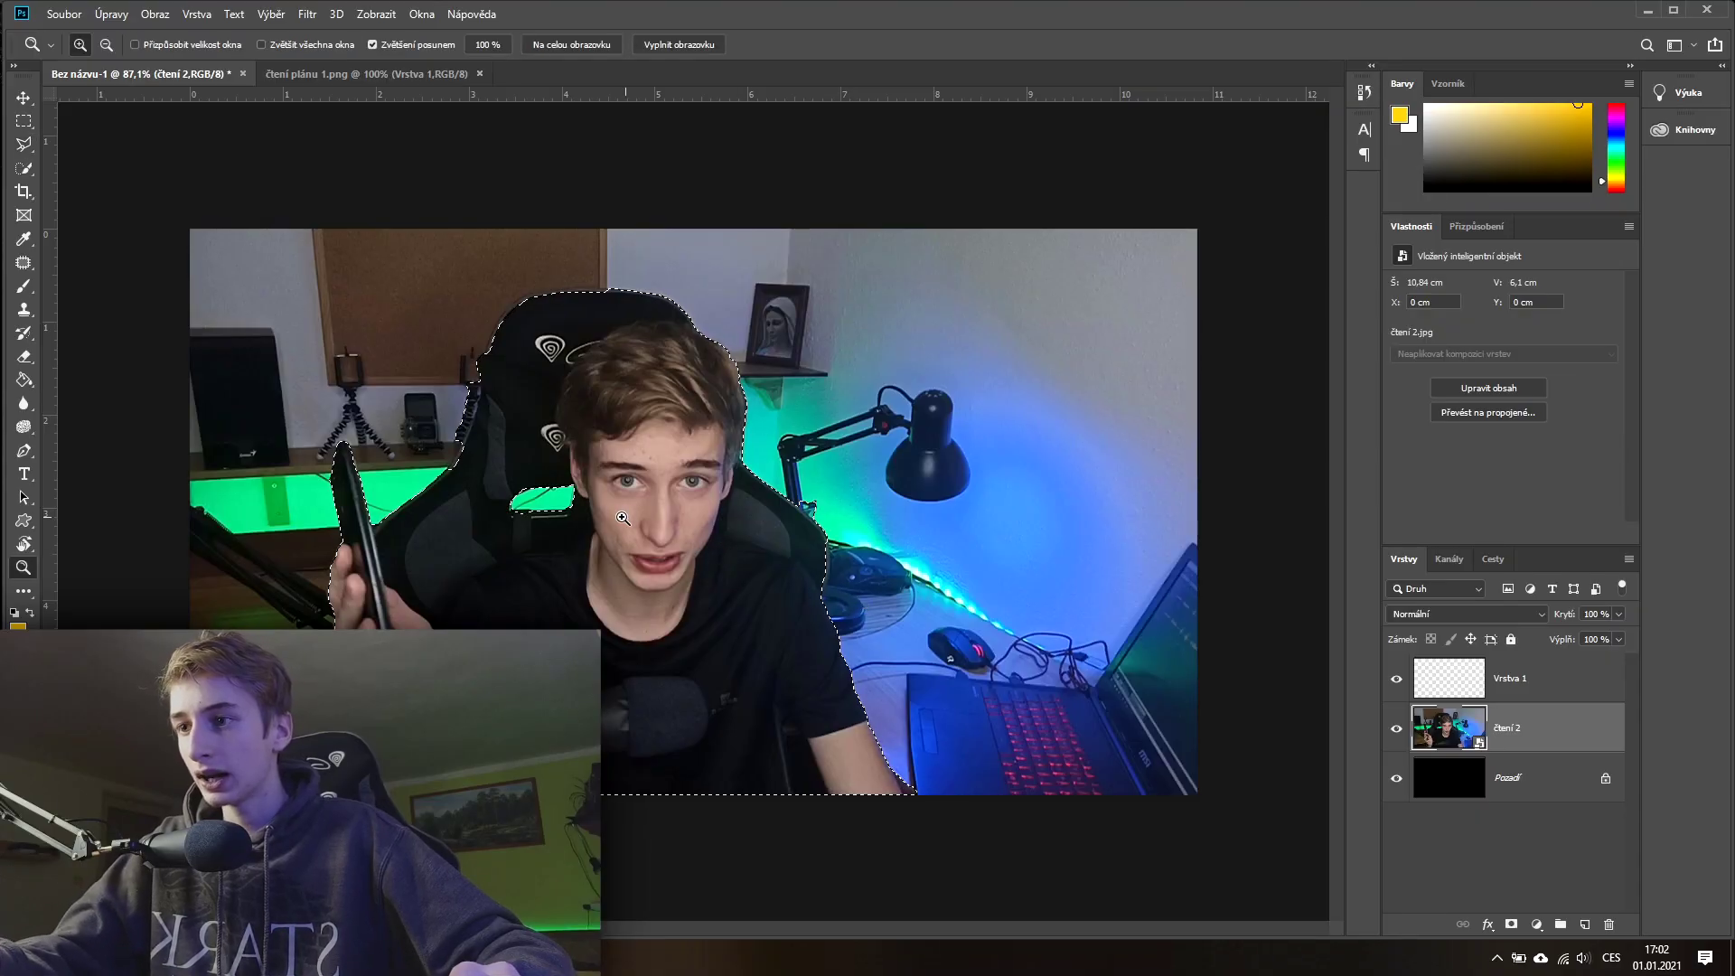
pyautogui.click(665, 513)
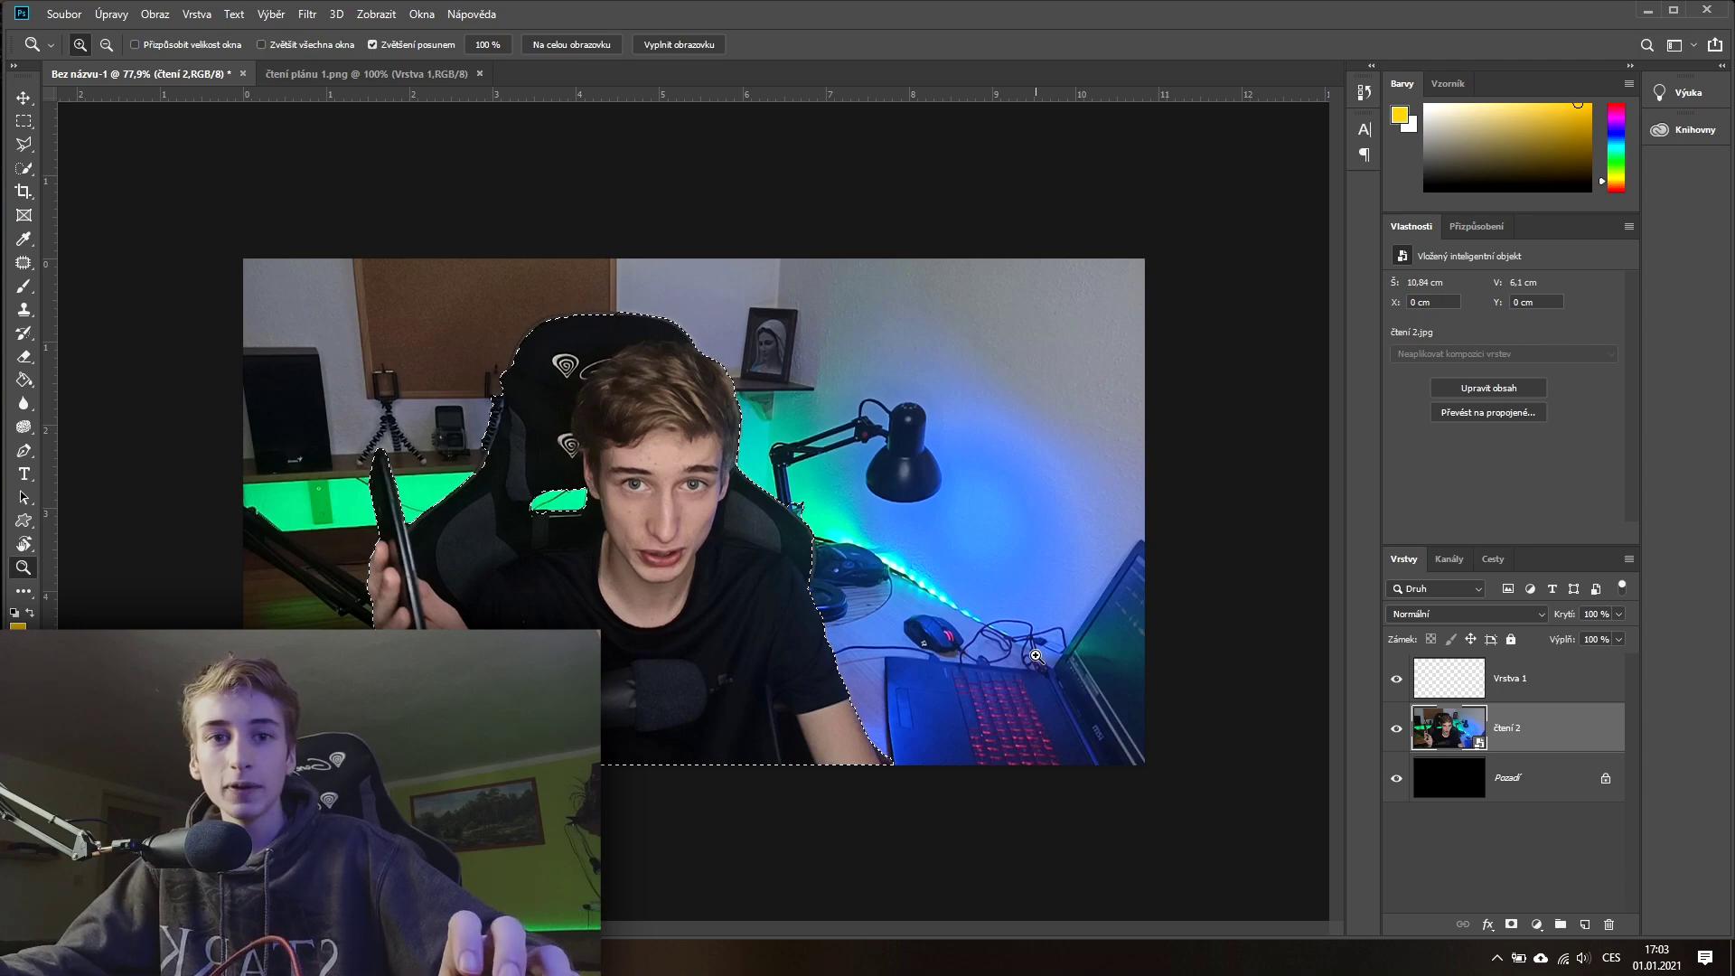
# Step: Rasterize the čtení 2 layer while keeping the creator selection active
pyautogui.click(23, 122)
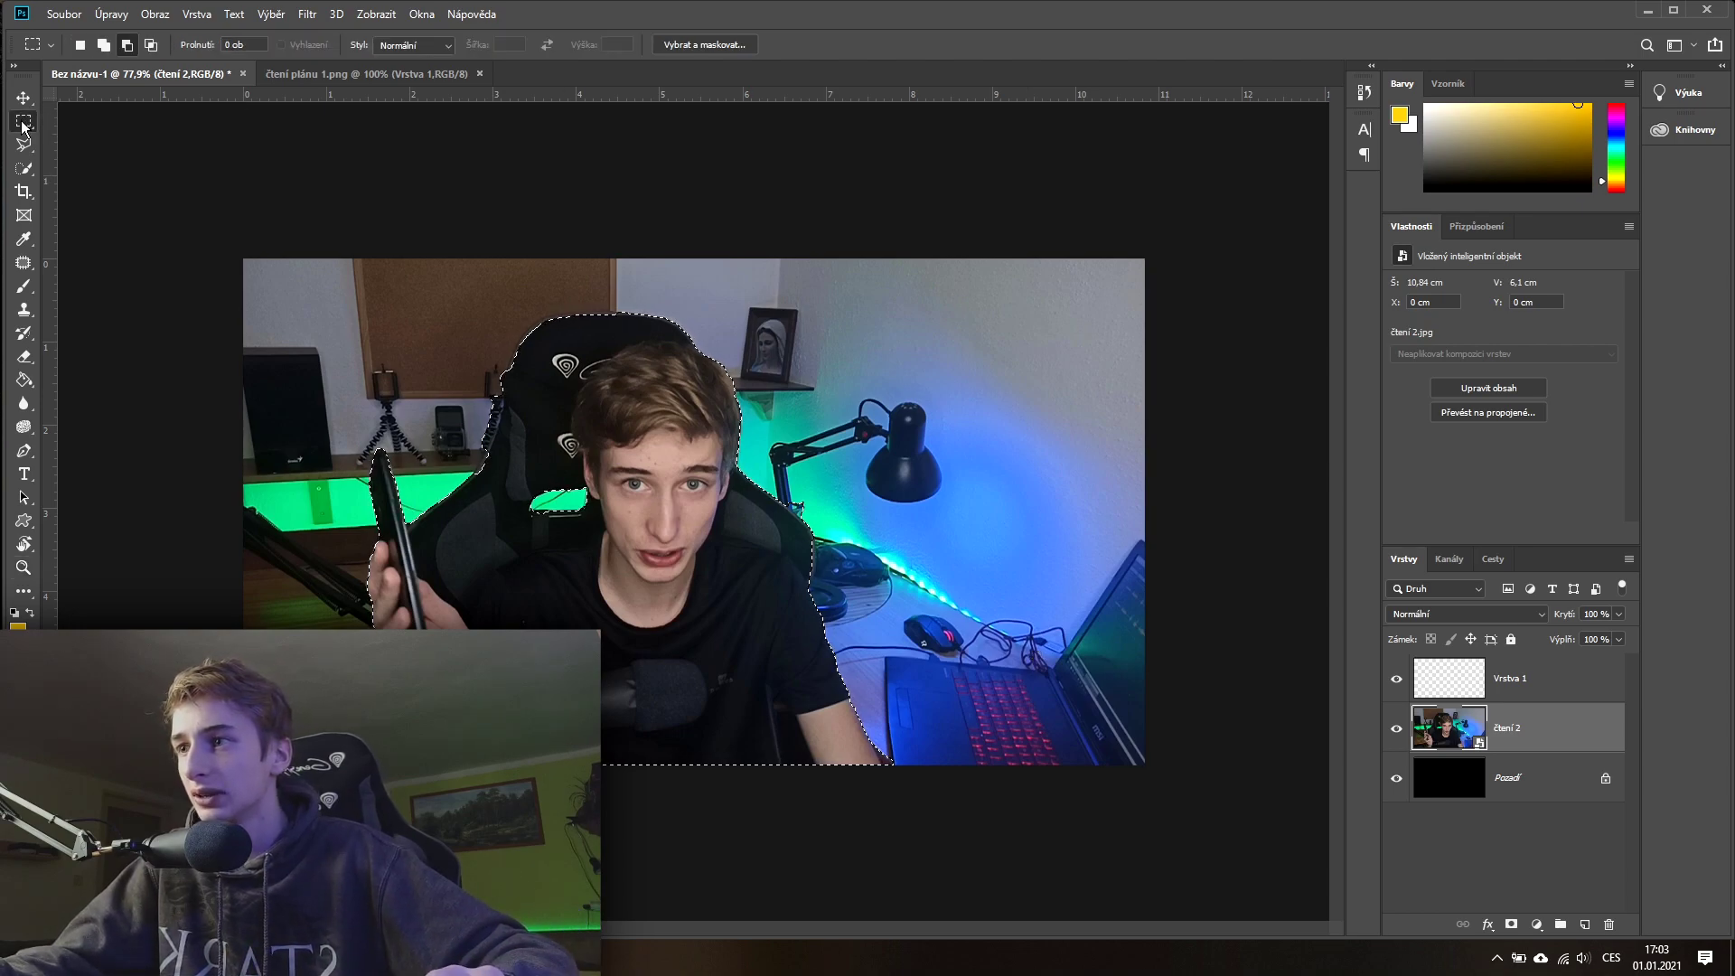
pyautogui.rightClick(633, 600)
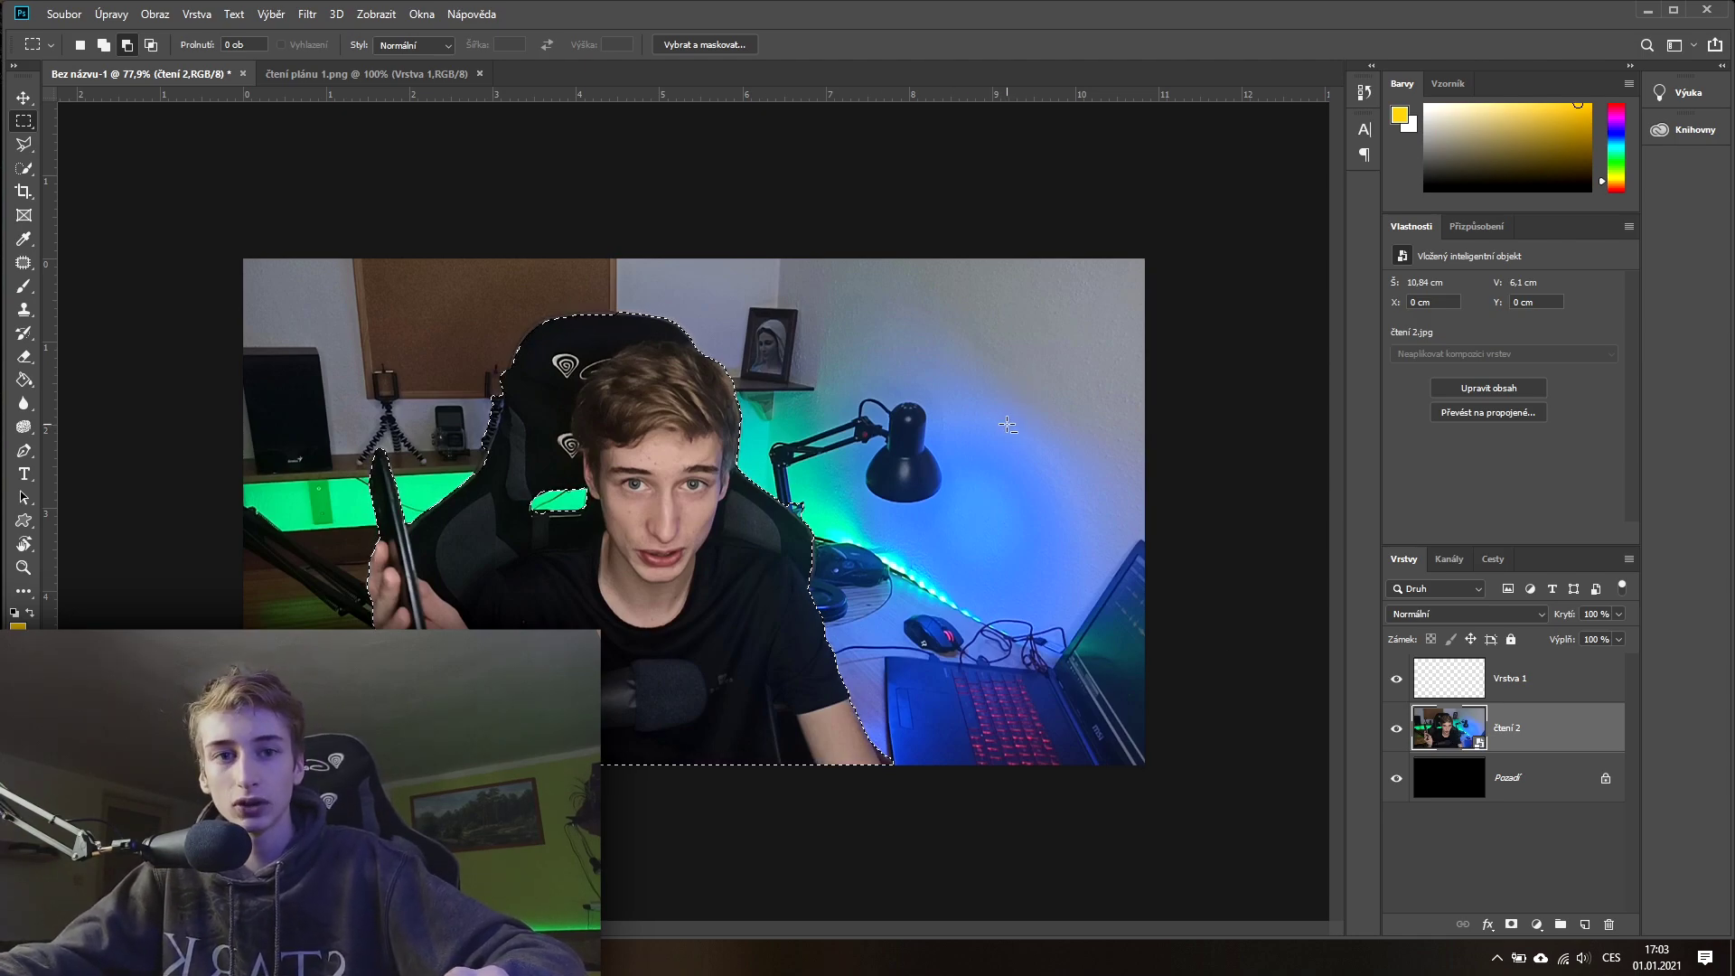
pyautogui.rightClick(1588, 730)
pyautogui.click(1439, 486)
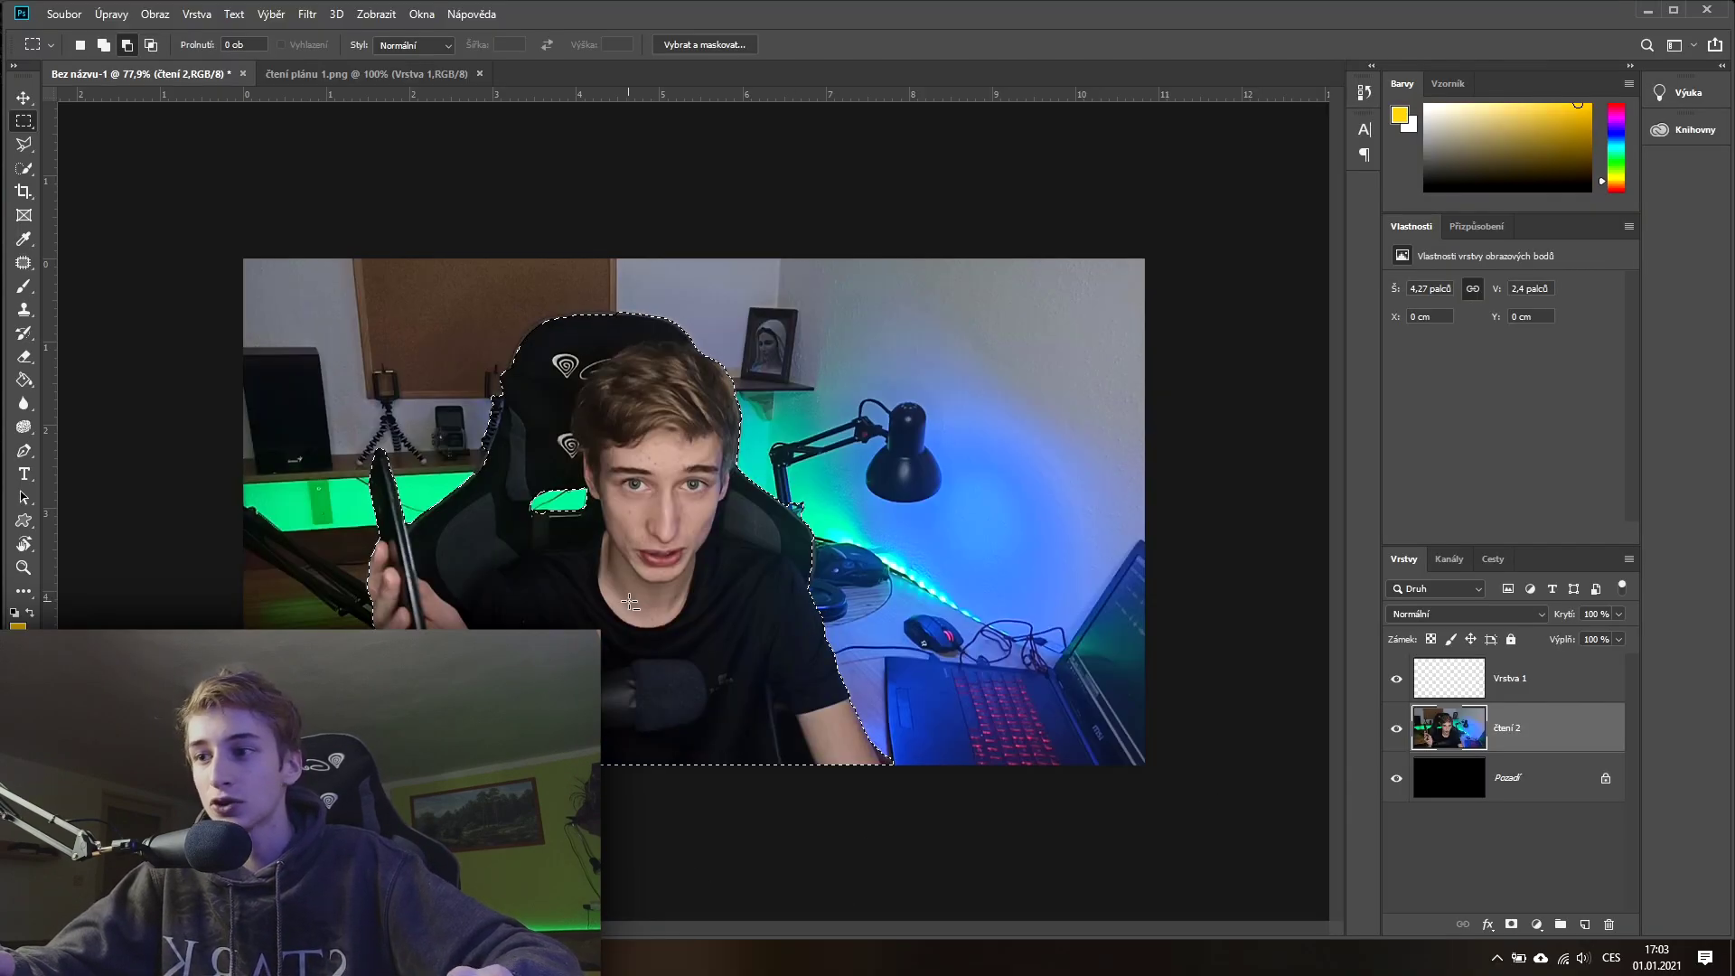
# Step: Cut the selected creator onto a new layer and shift it to the right
pyautogui.rightClick(630, 602)
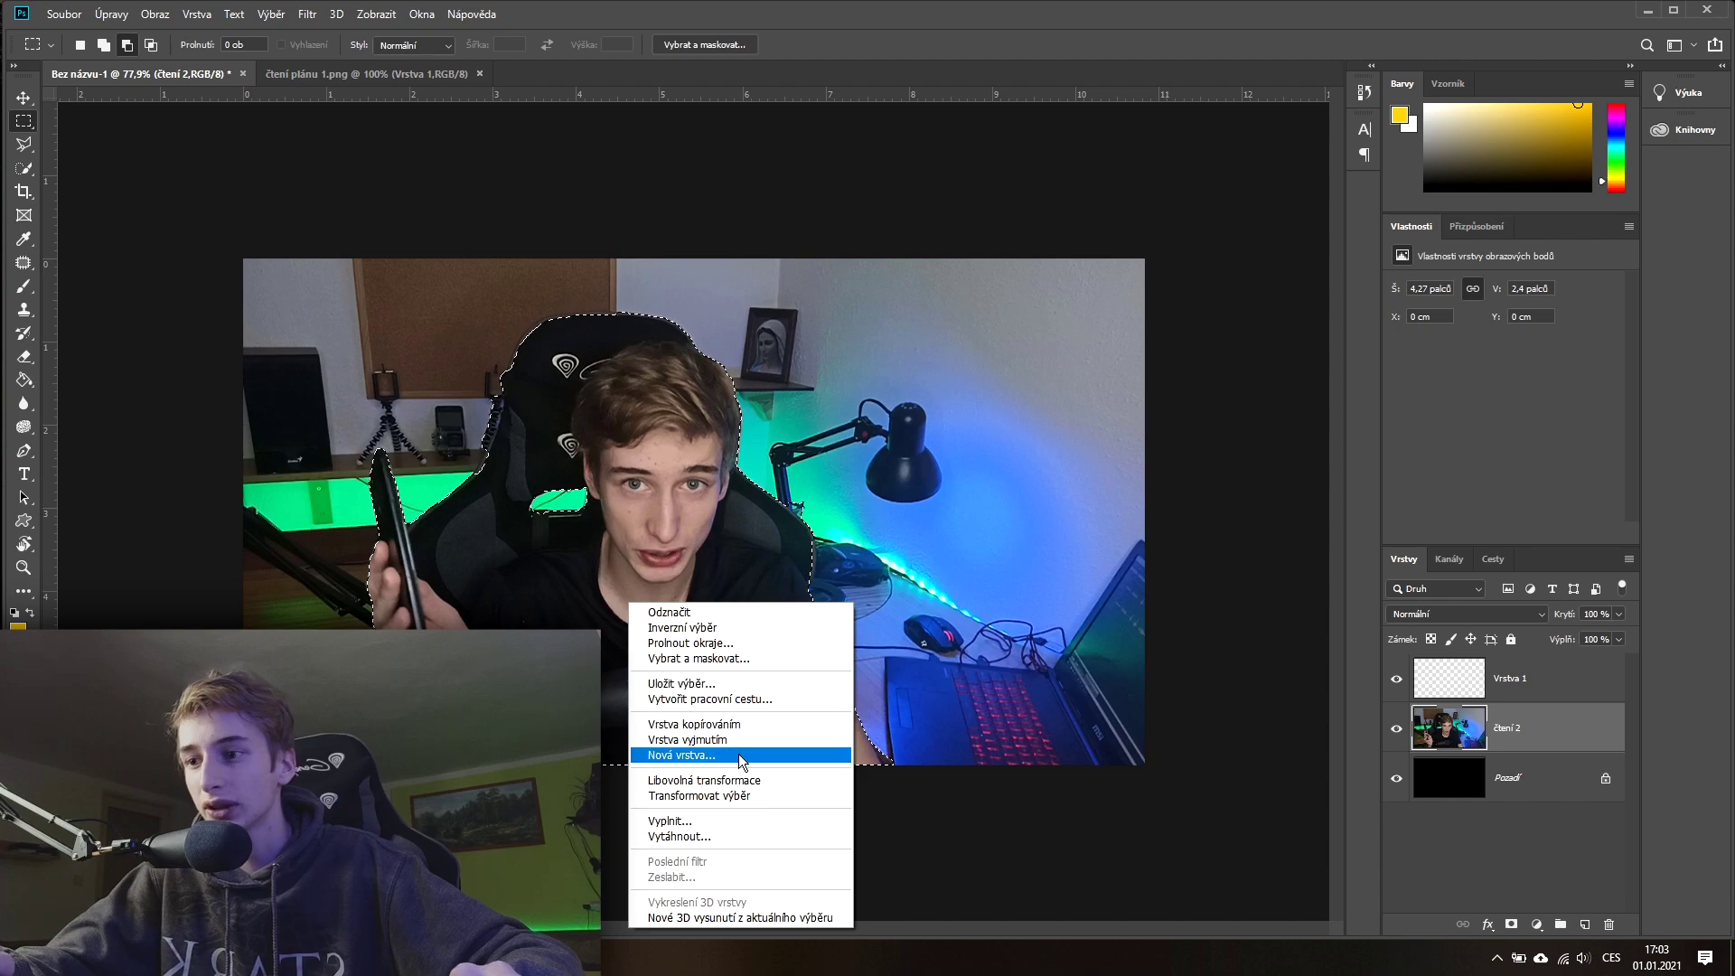
pyautogui.click(724, 735)
pyautogui.press('v')
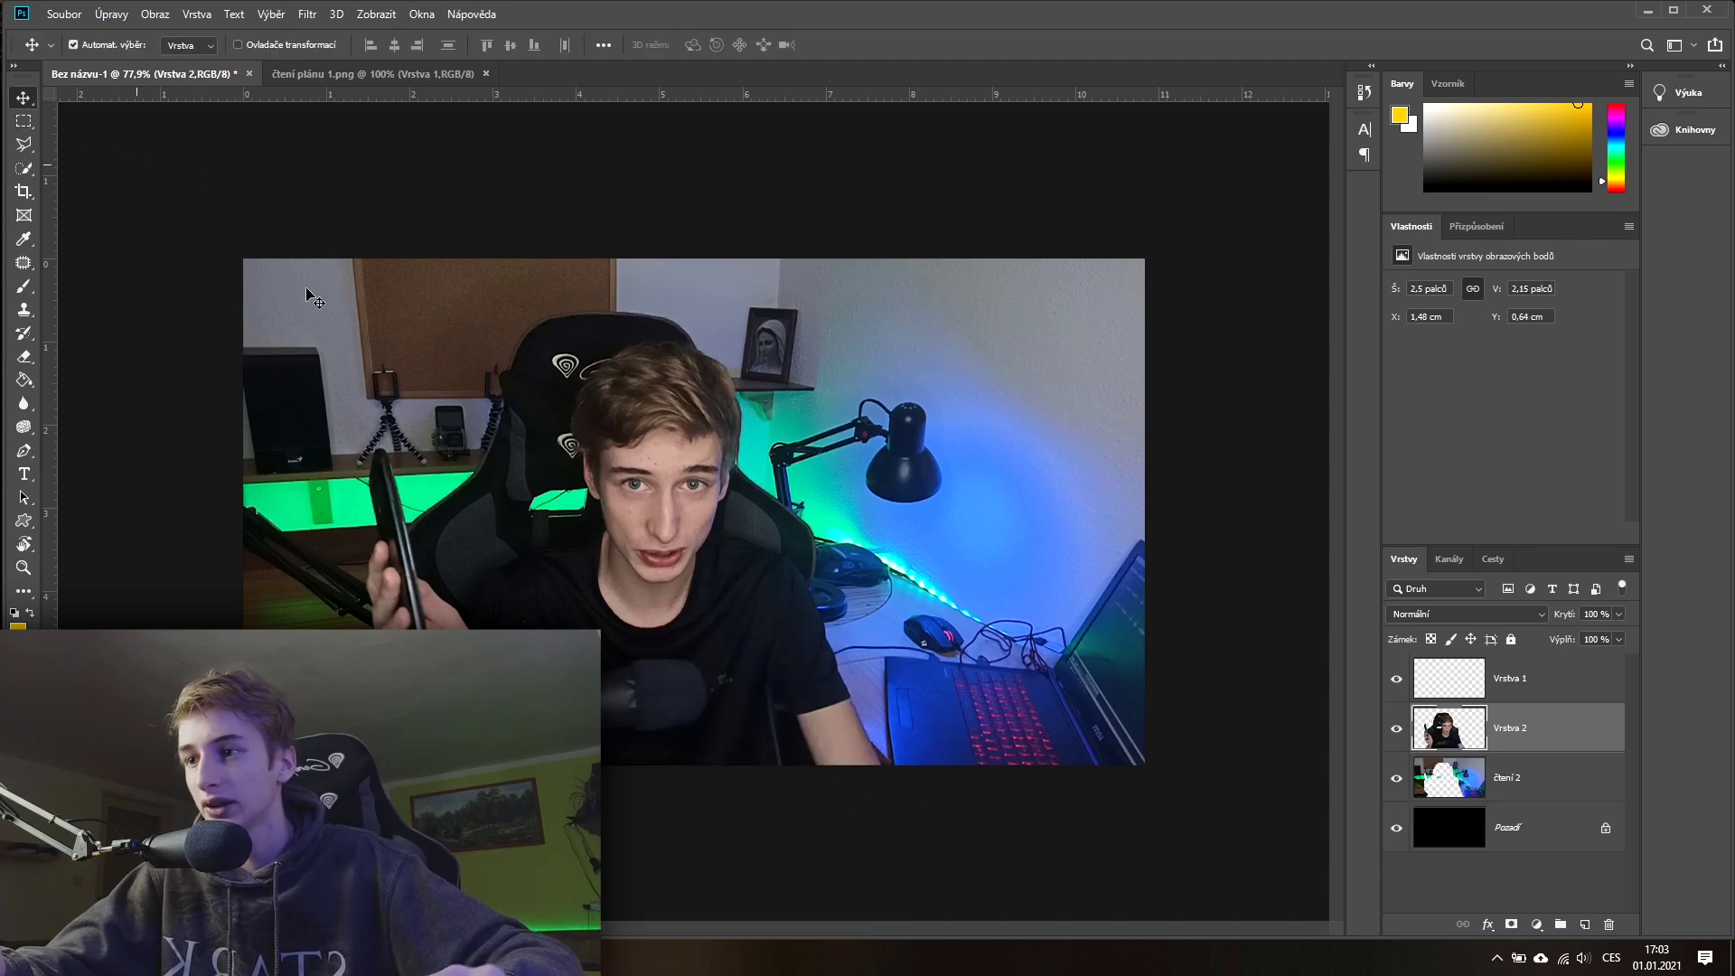
pyautogui.moveTo(644, 632); pyautogui.dragTo(778, 629)
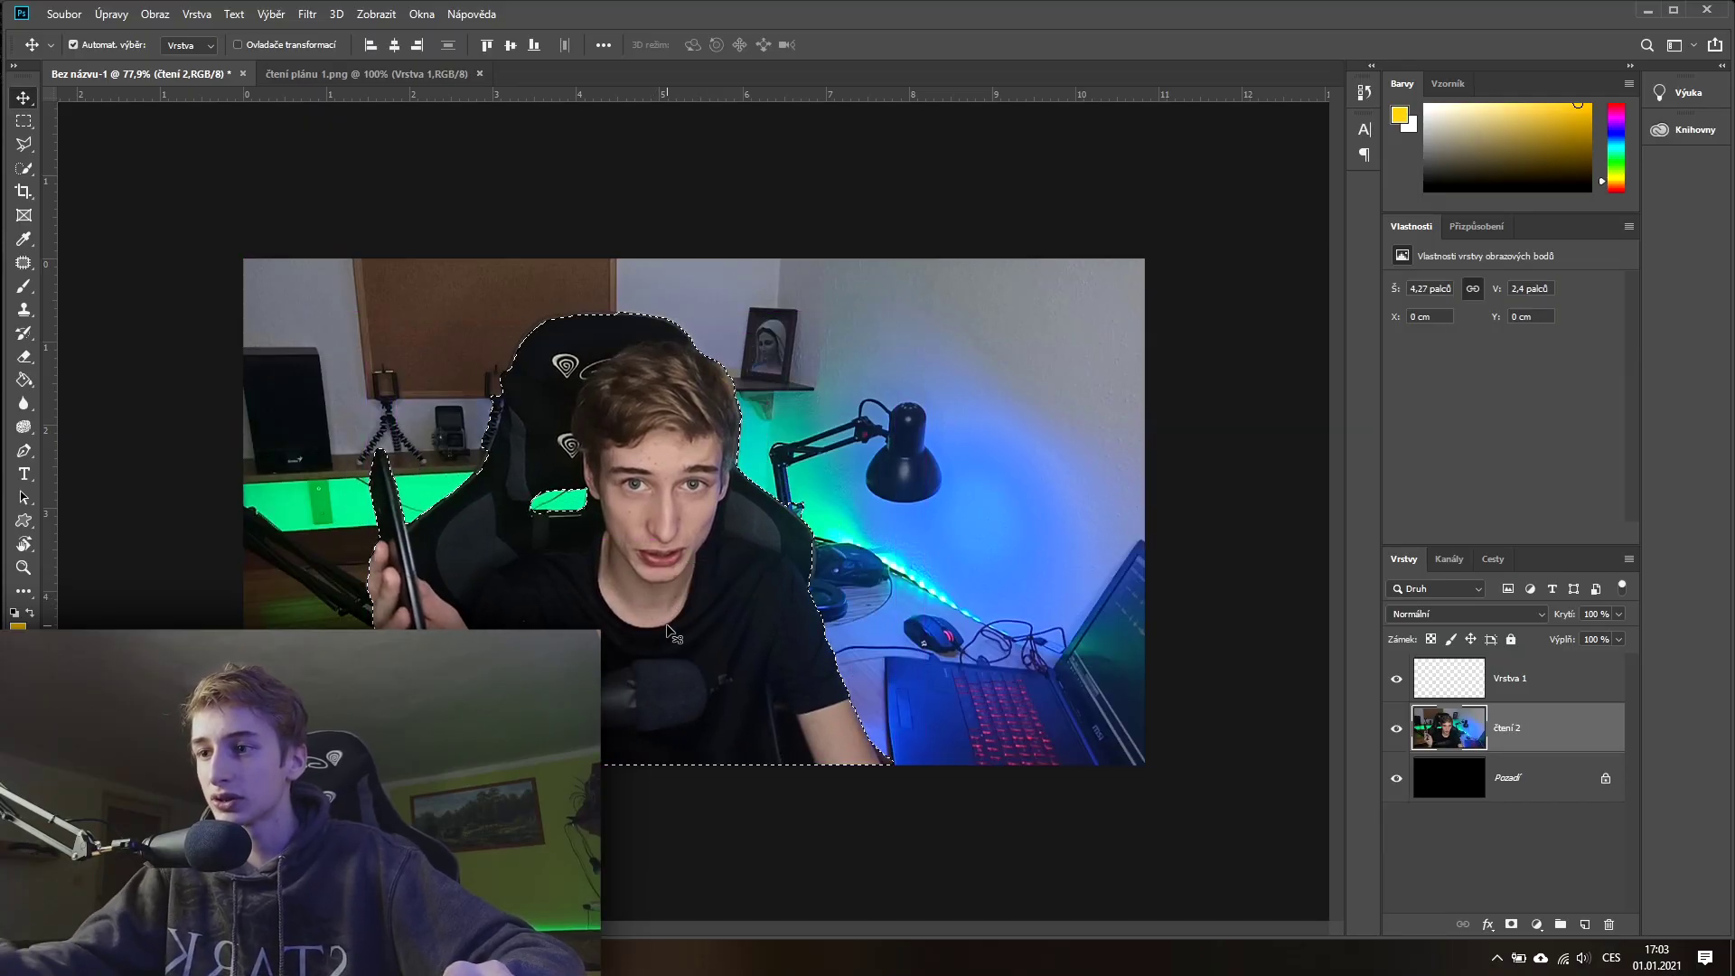
pyautogui.rightClick(665, 624)
pyautogui.click(21, 128)
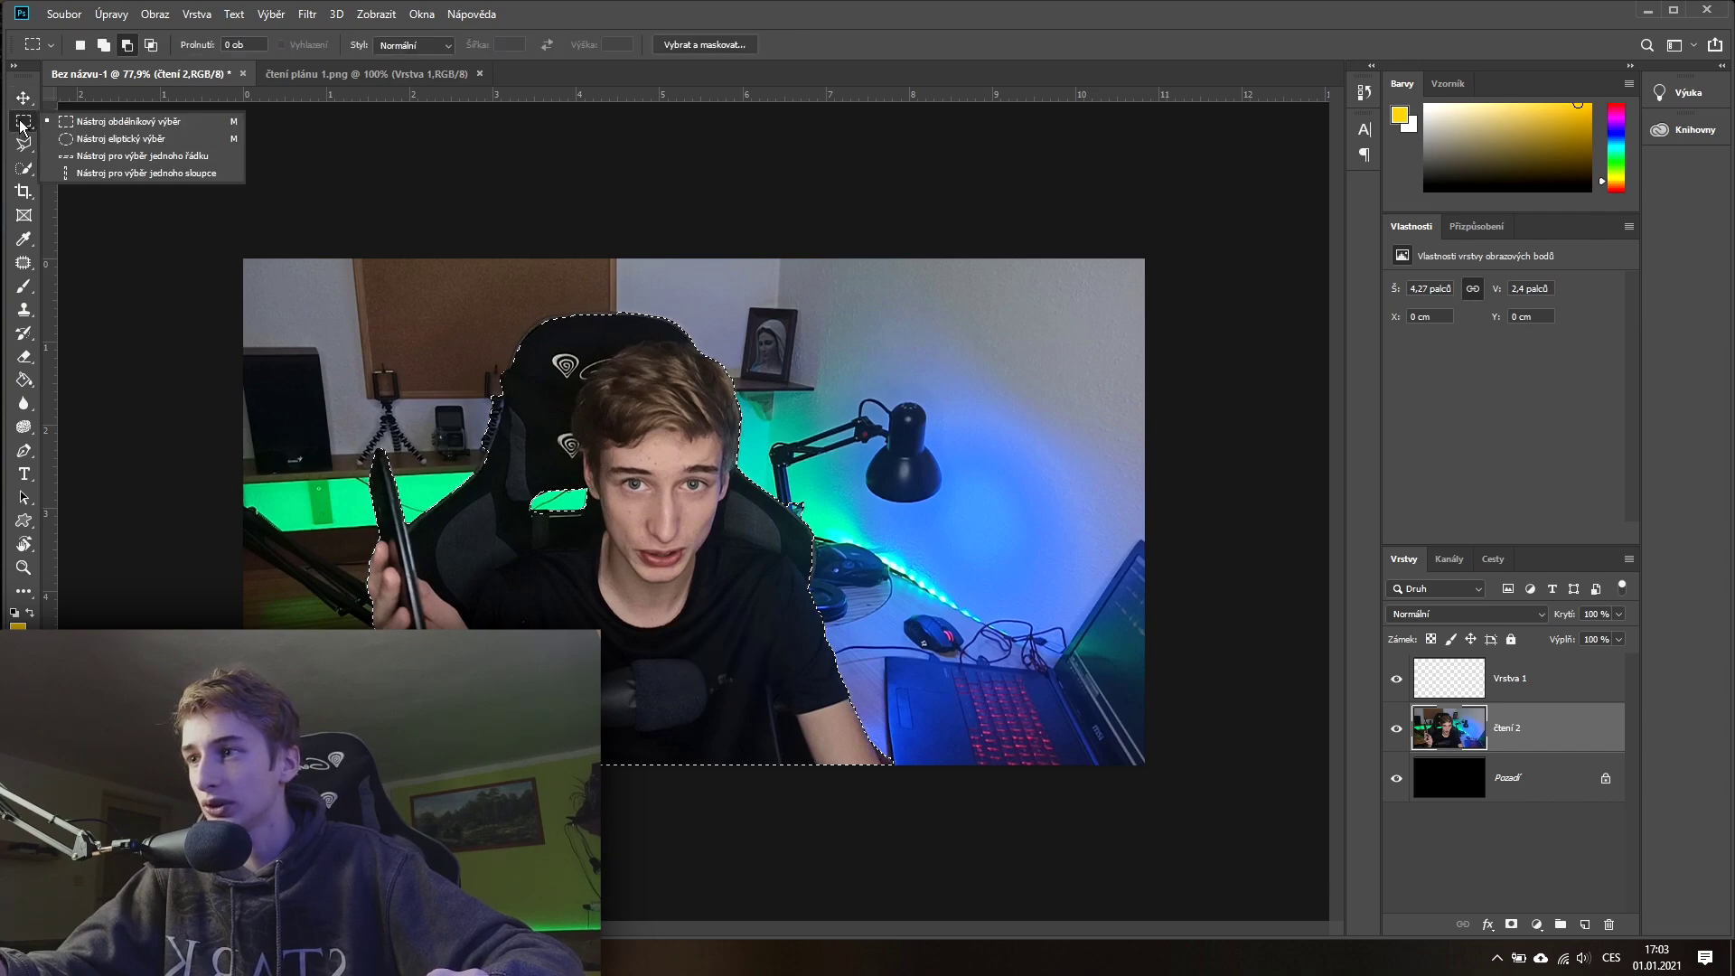
pyautogui.rightClick(592, 609)
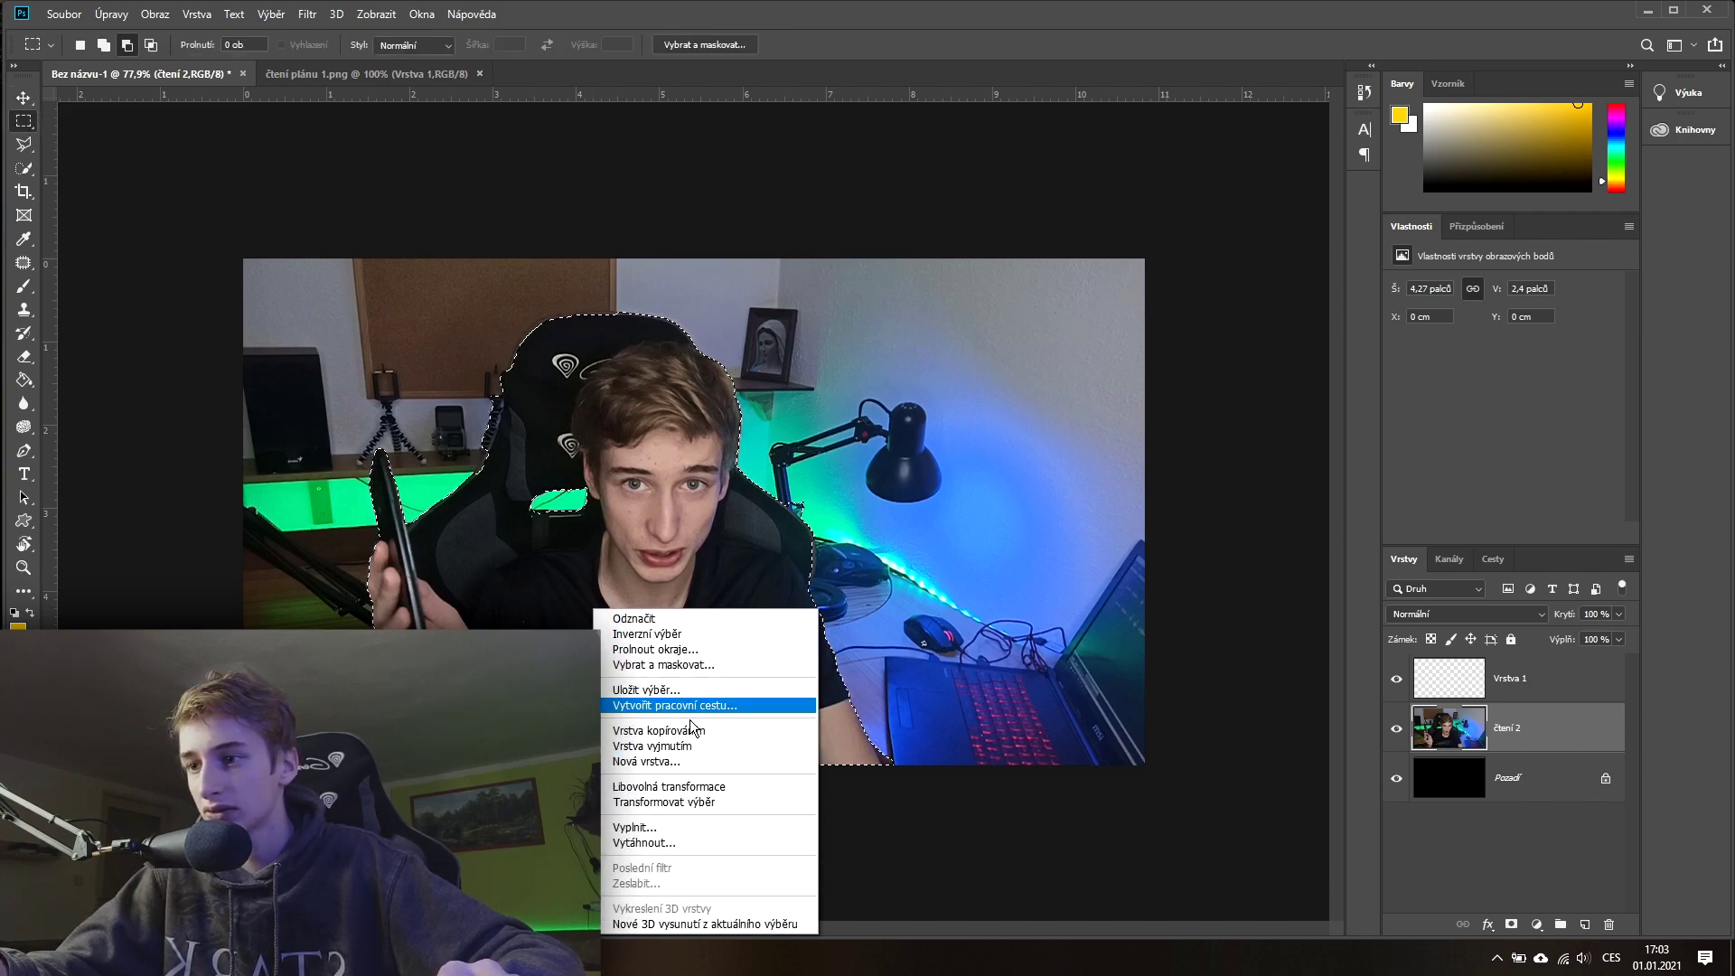
pyautogui.click(1544, 739)
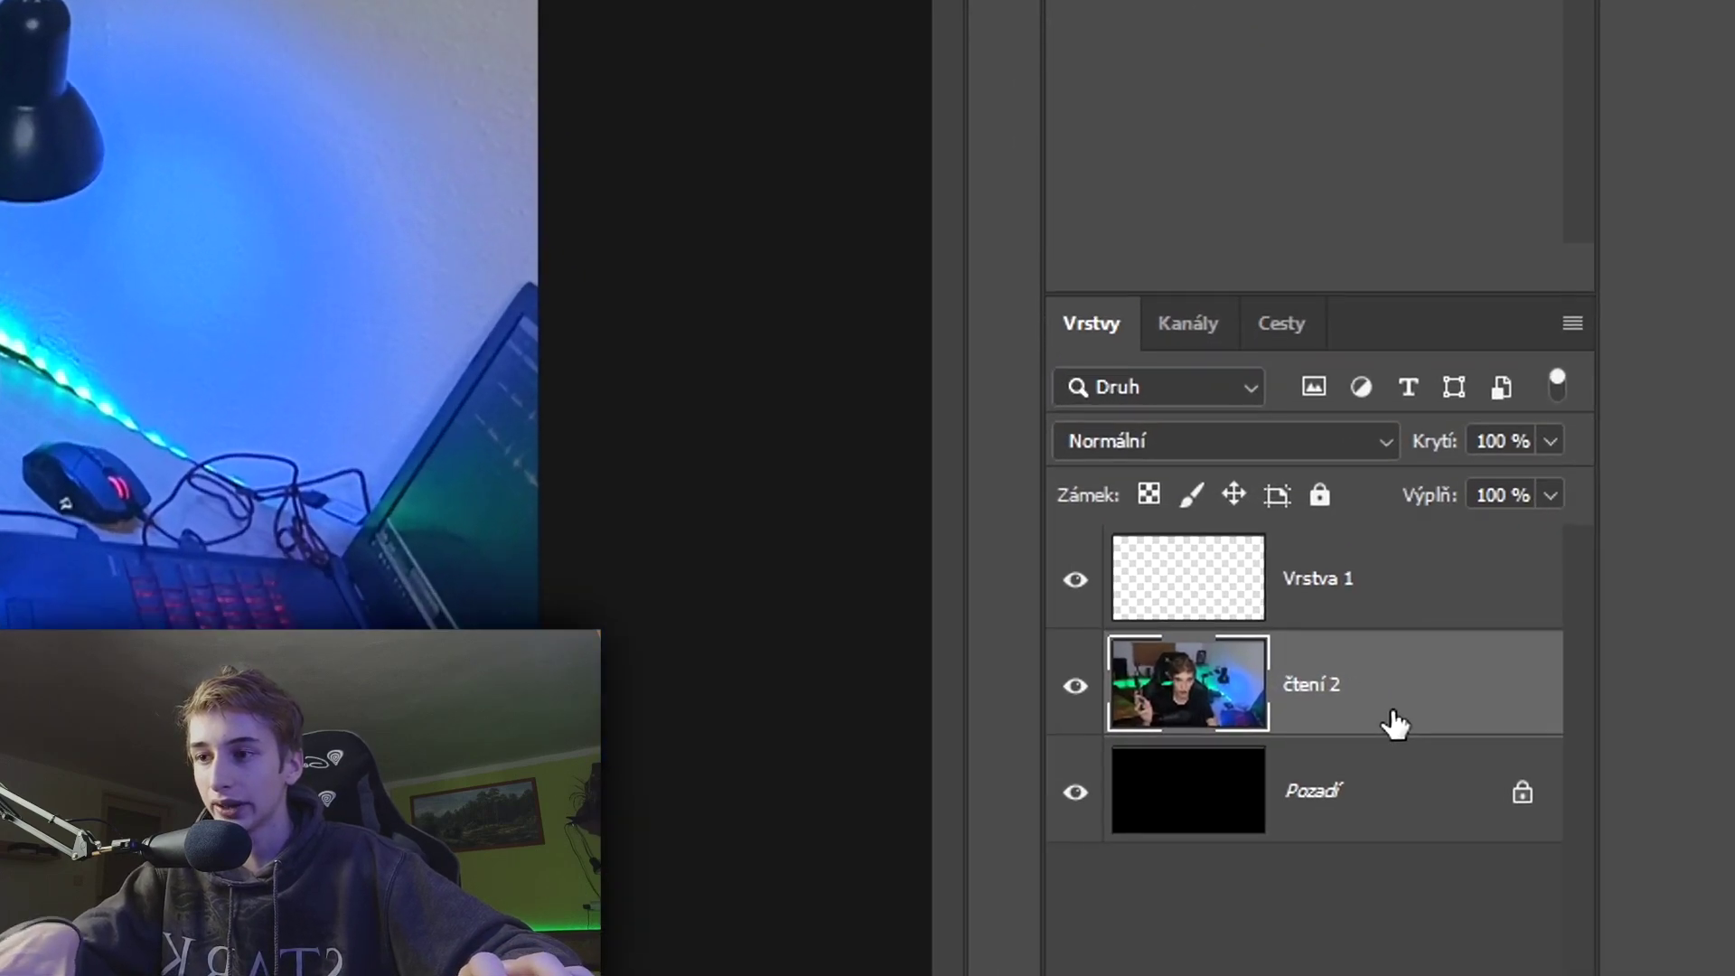
pyautogui.hotkey('ctrl', 'j')
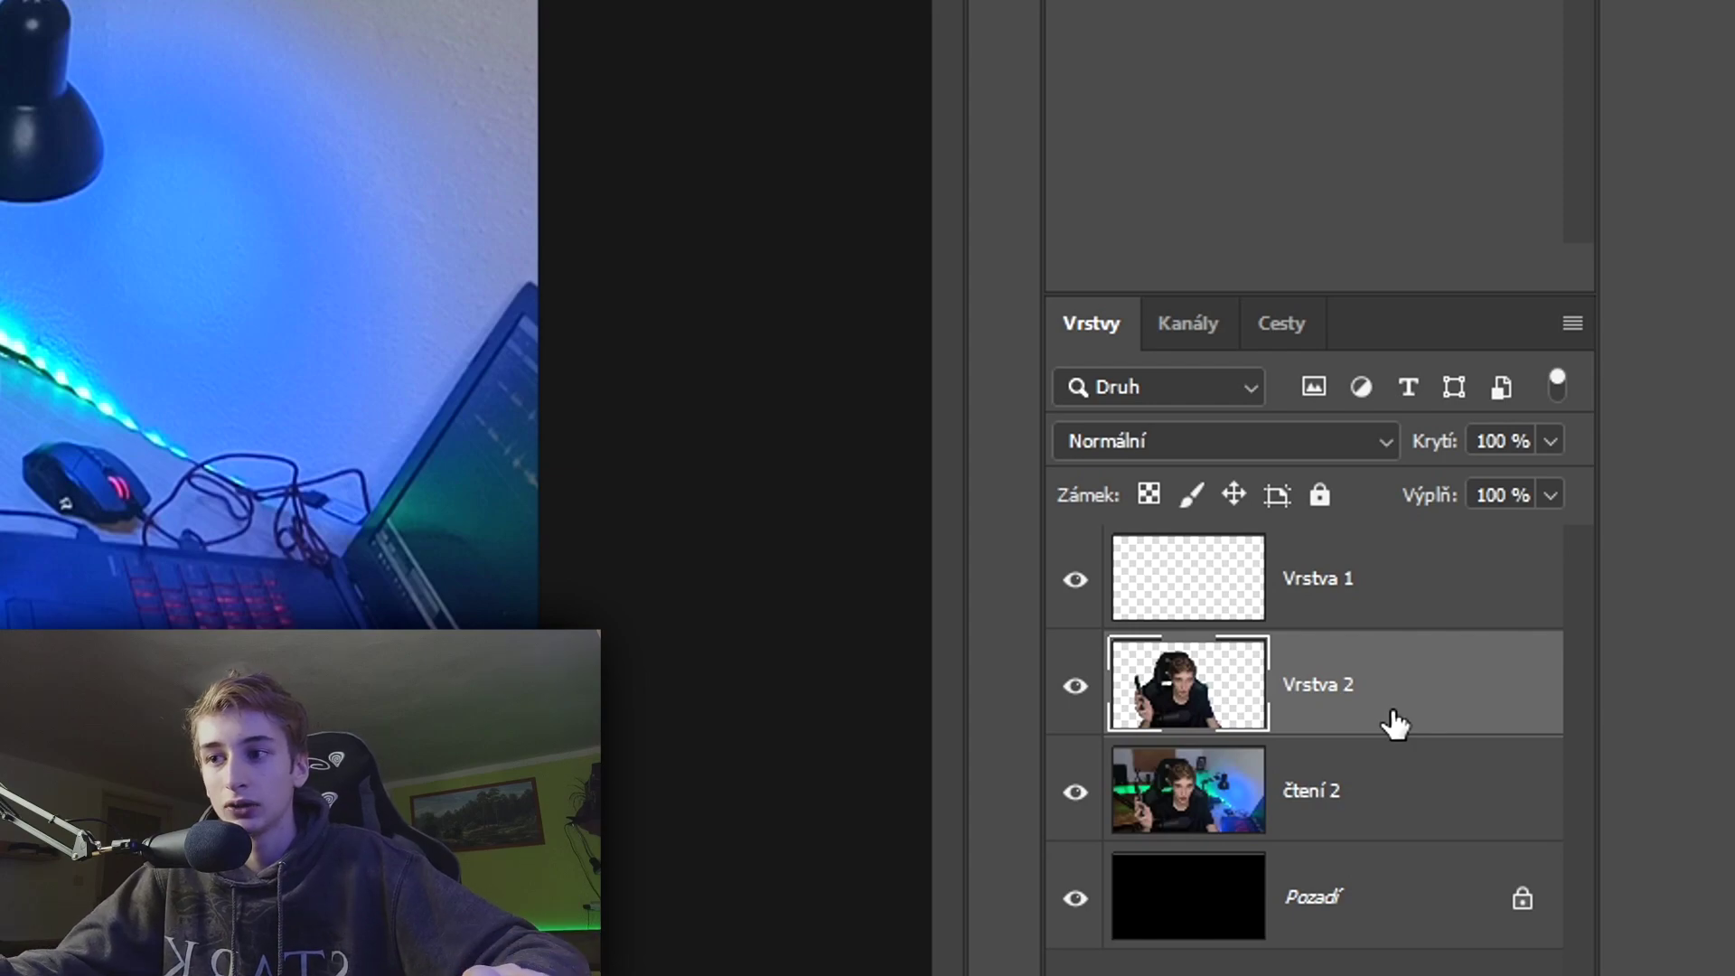
pyautogui.click(1075, 689)
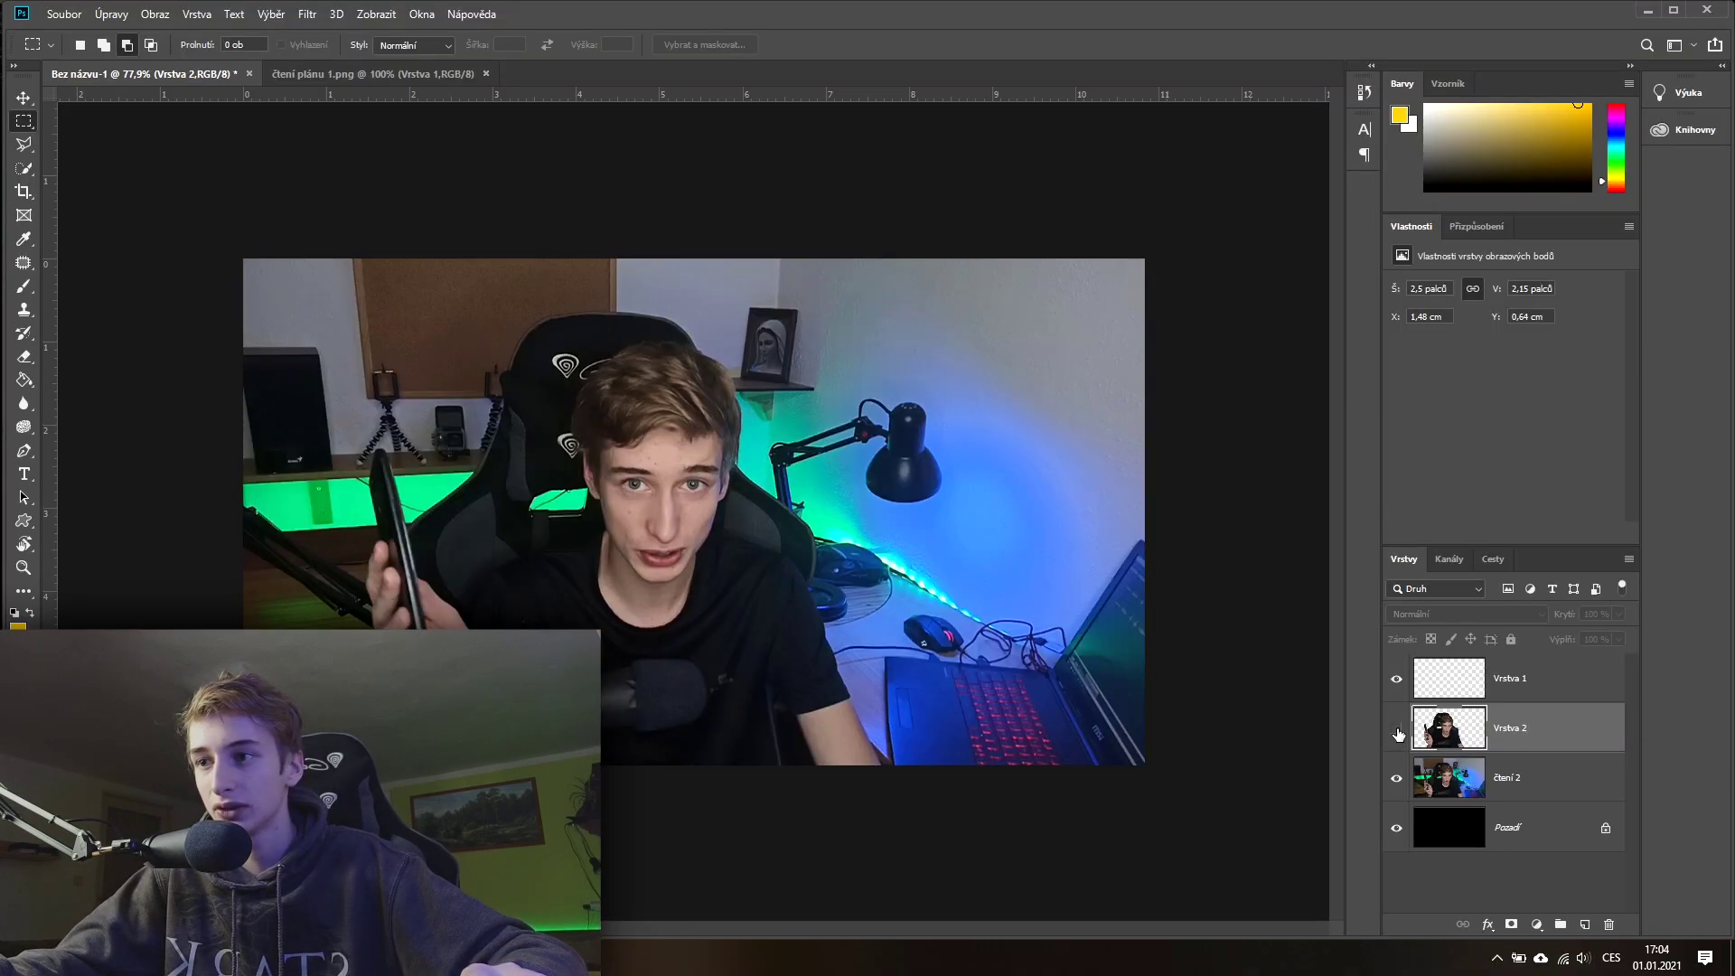
pyautogui.click(24, 99)
pyautogui.moveTo(628, 615)
pyautogui.mouseDown()
pyautogui.moveTo(1001, 795)
pyautogui.moveTo(701, 651)
pyautogui.mouseUp()
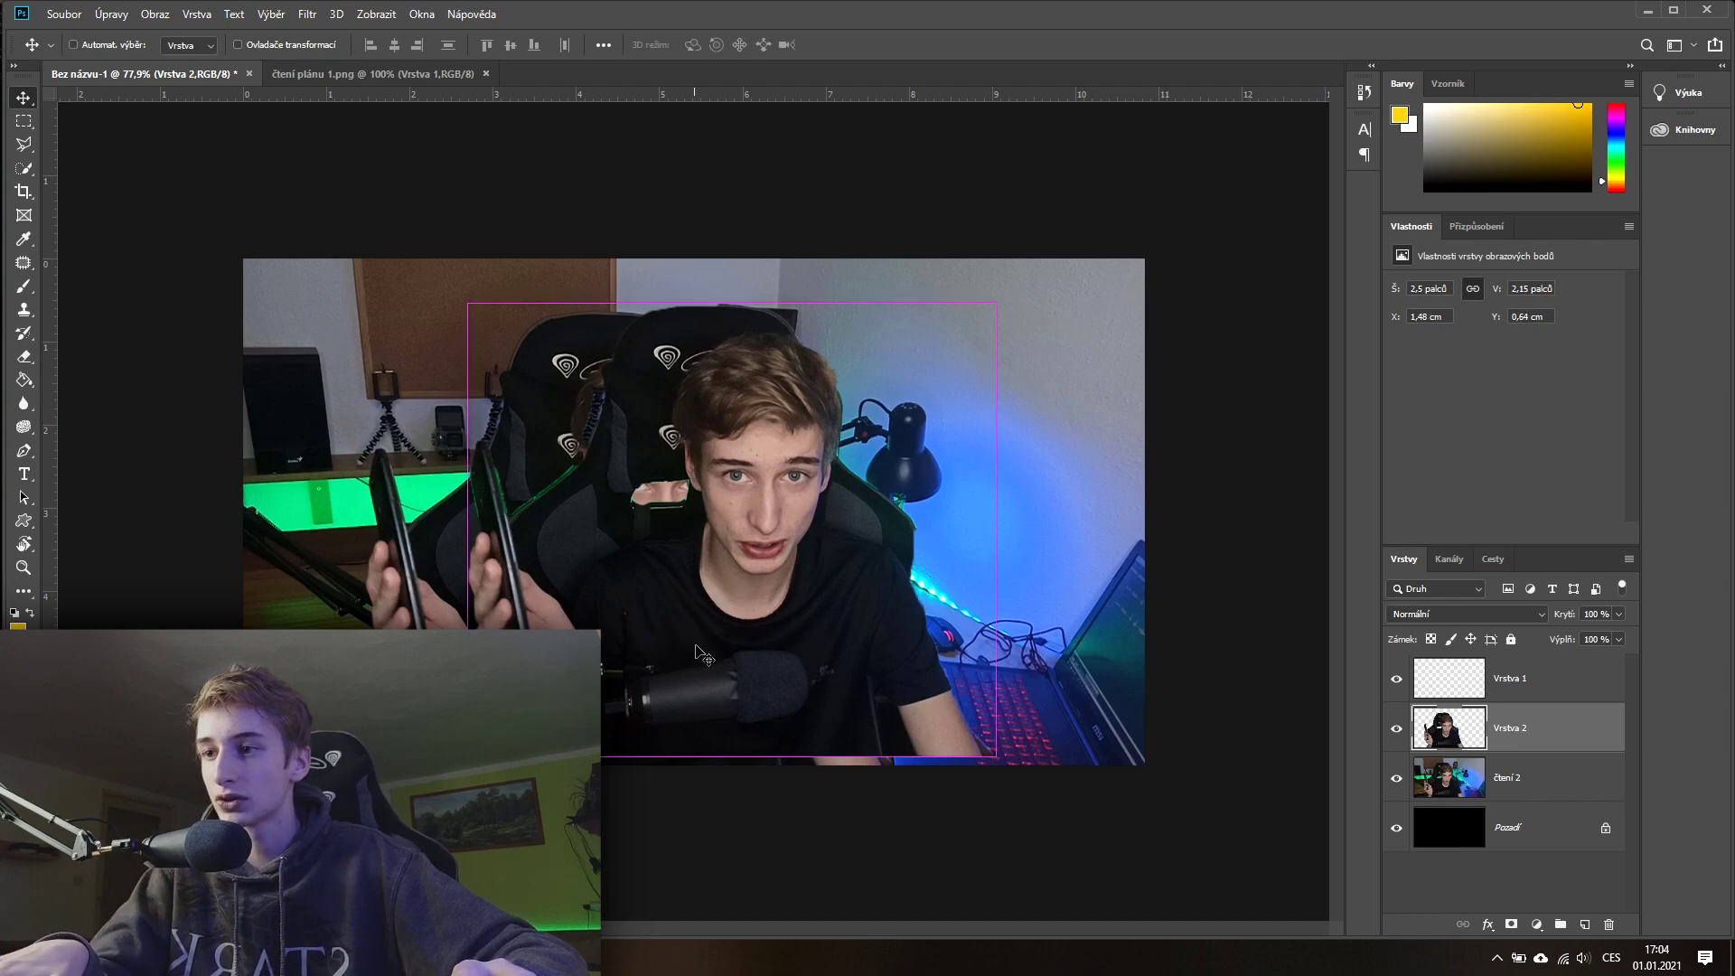
pyautogui.hotkey('ctrl', 'z')
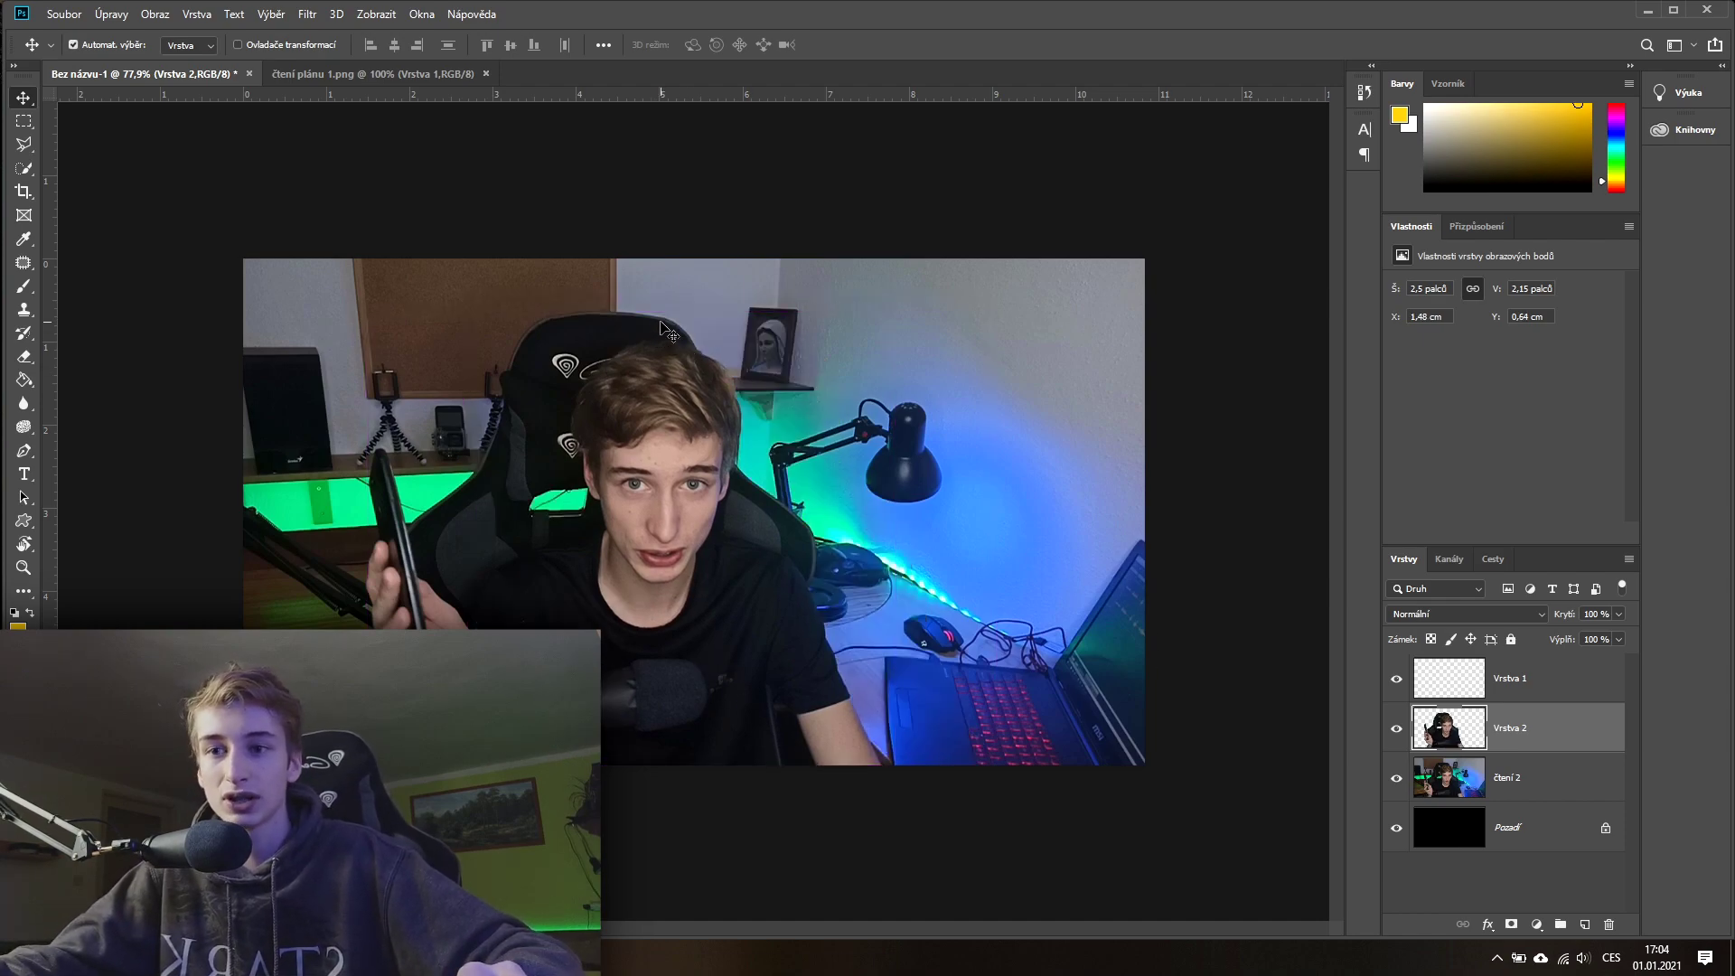
pyautogui.click(1398, 729)
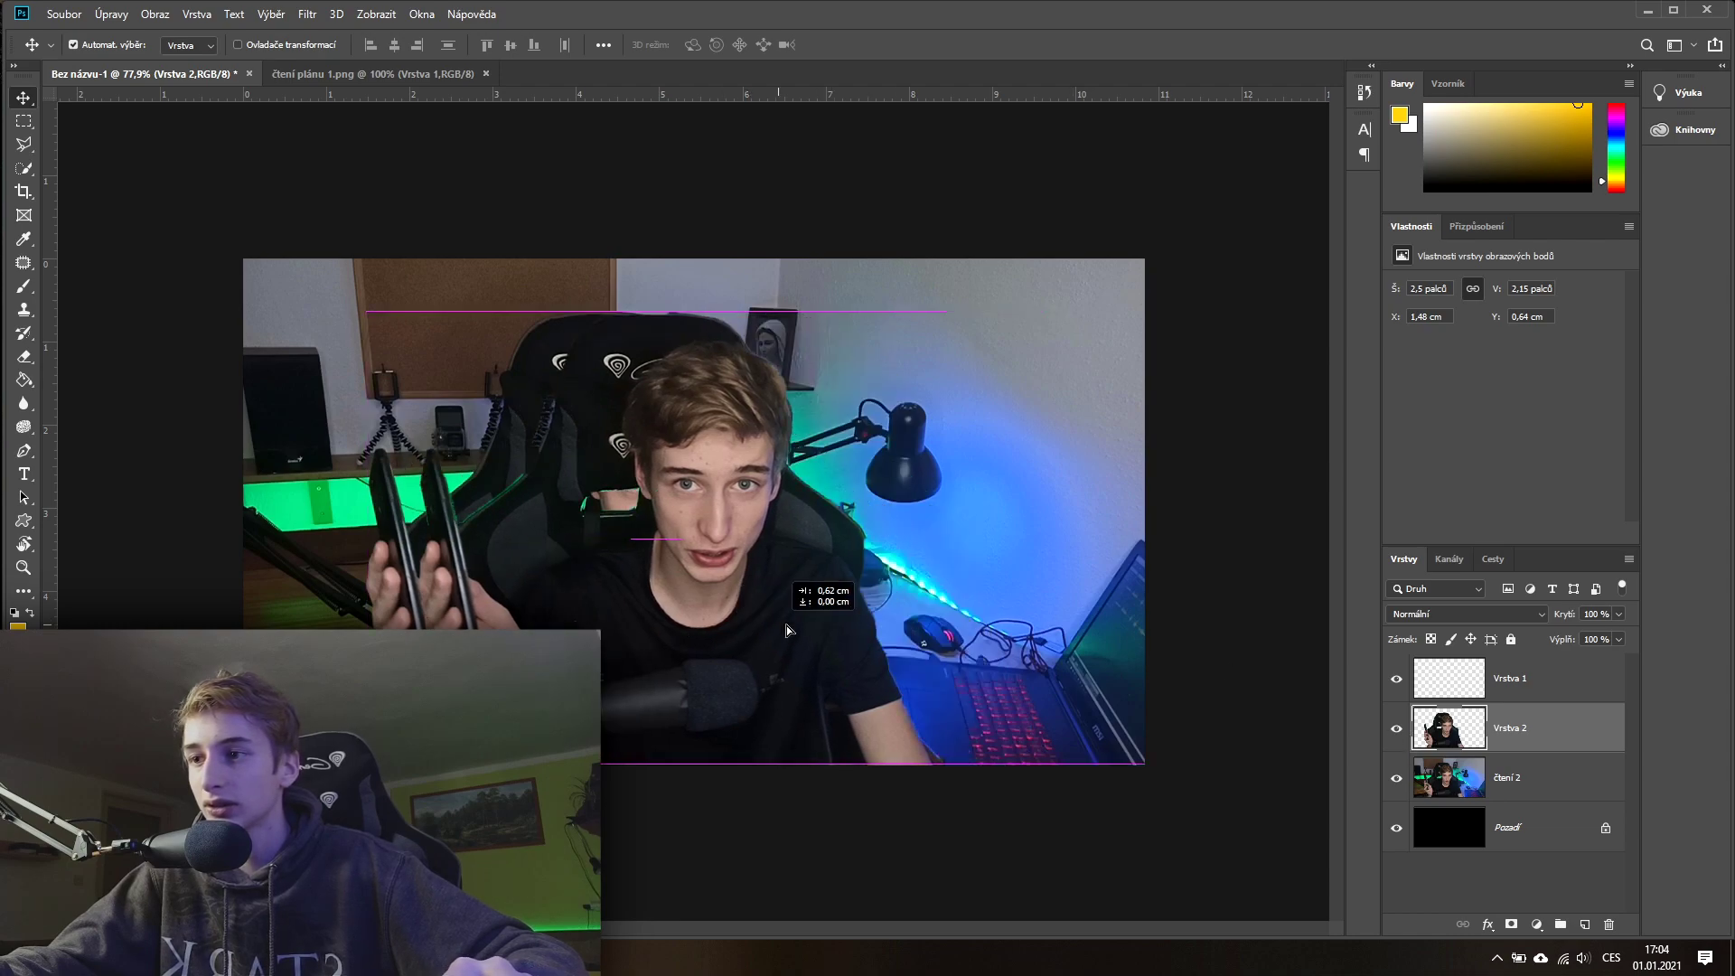
pyautogui.moveTo(733, 636); pyautogui.dragTo(735, 636)
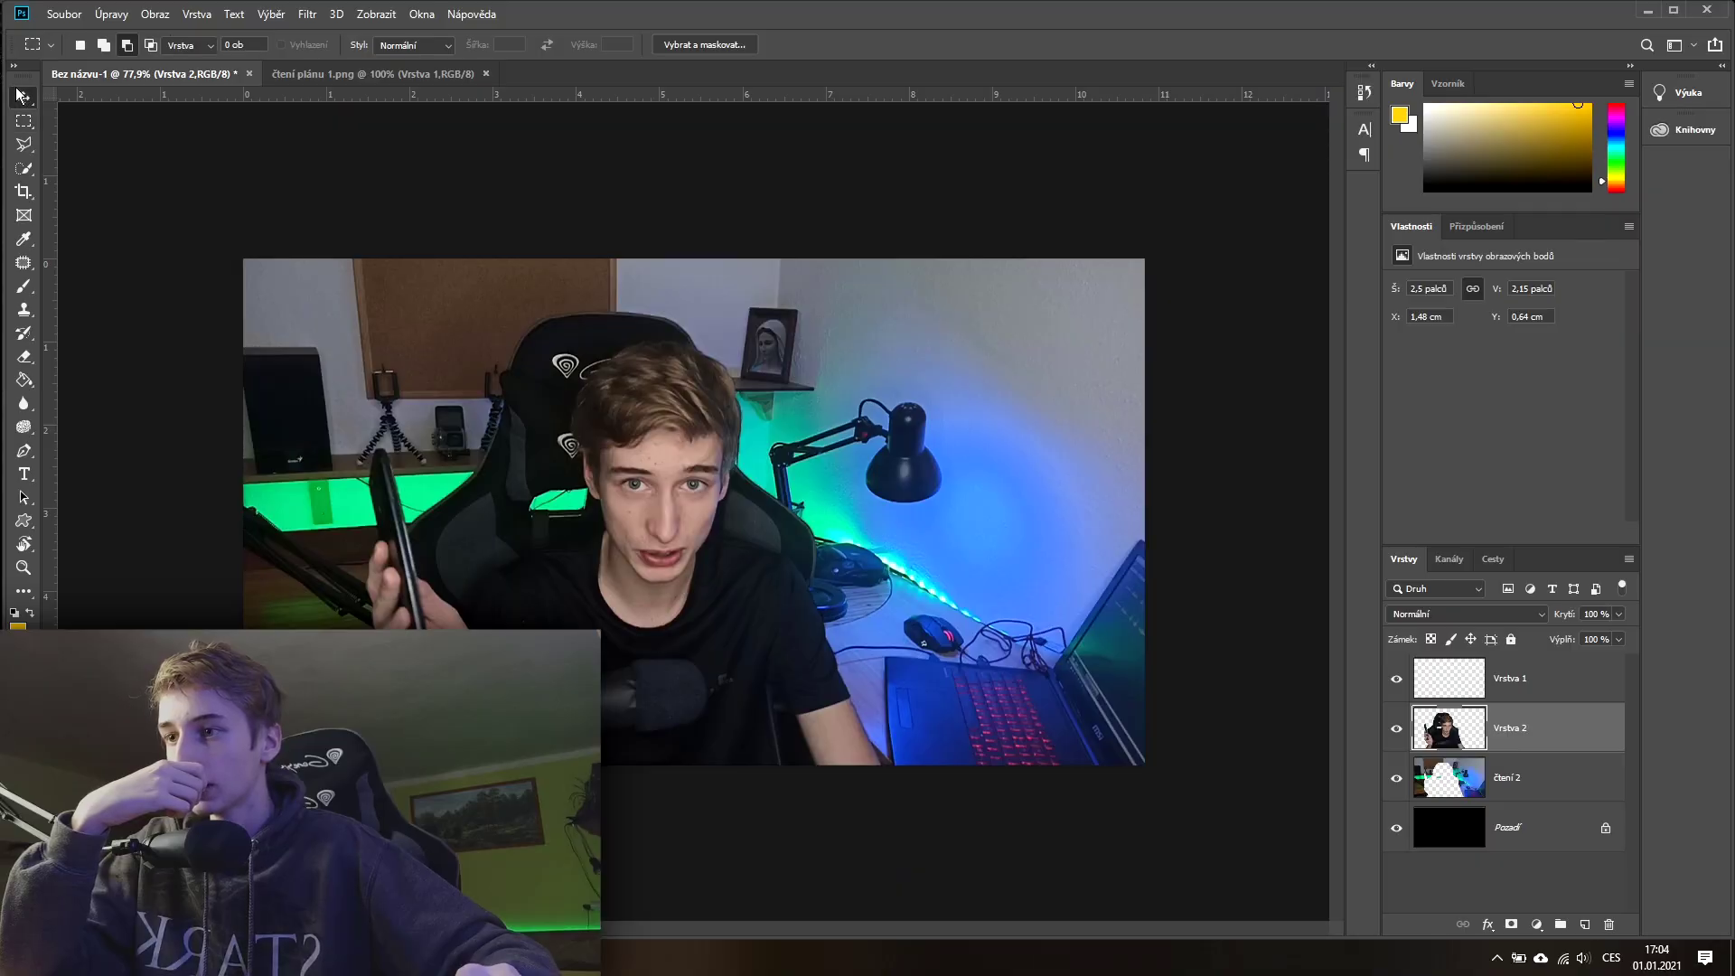
pyautogui.moveTo(623, 594)
pyautogui.mouseDown()
pyautogui.moveTo(833, 594)
pyautogui.moveTo(606, 610)
pyautogui.moveTo(623, 594)
pyautogui.mouseUp()
pyautogui.press('Delete')
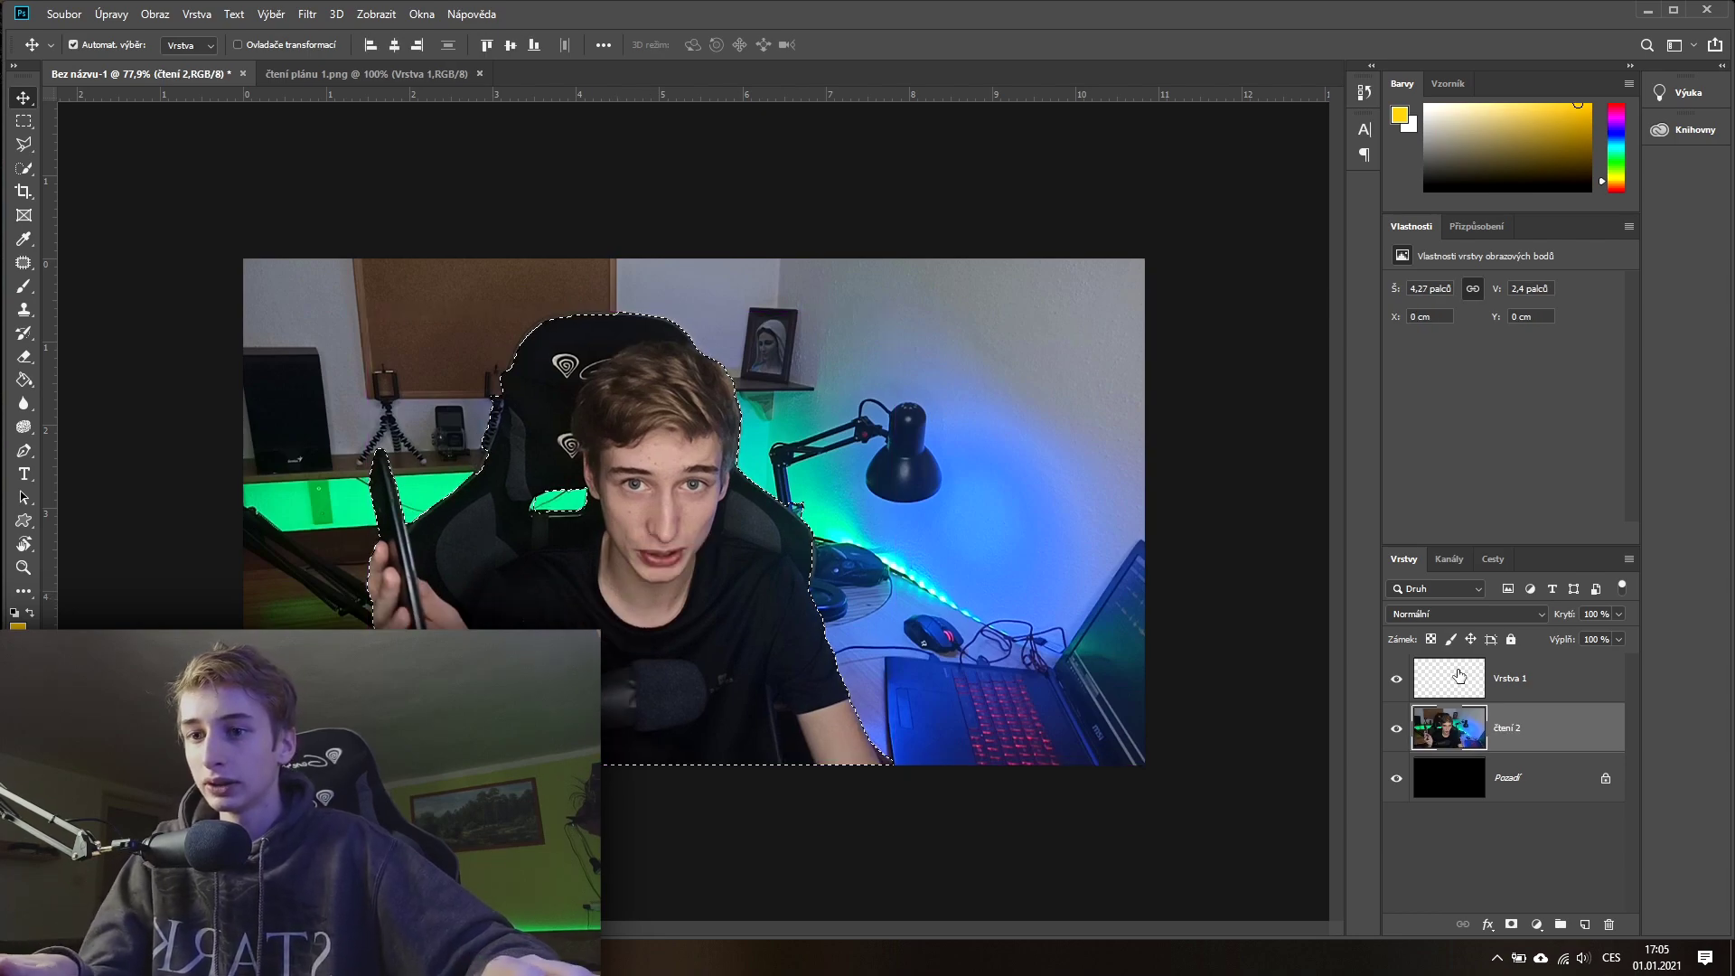
# Step: Rasterize the čtení 2 layer with Rastrovat vrstvu
pyautogui.keyDown('ctrl'); pyautogui.click(1487, 691); pyautogui.keyUp('ctrl')
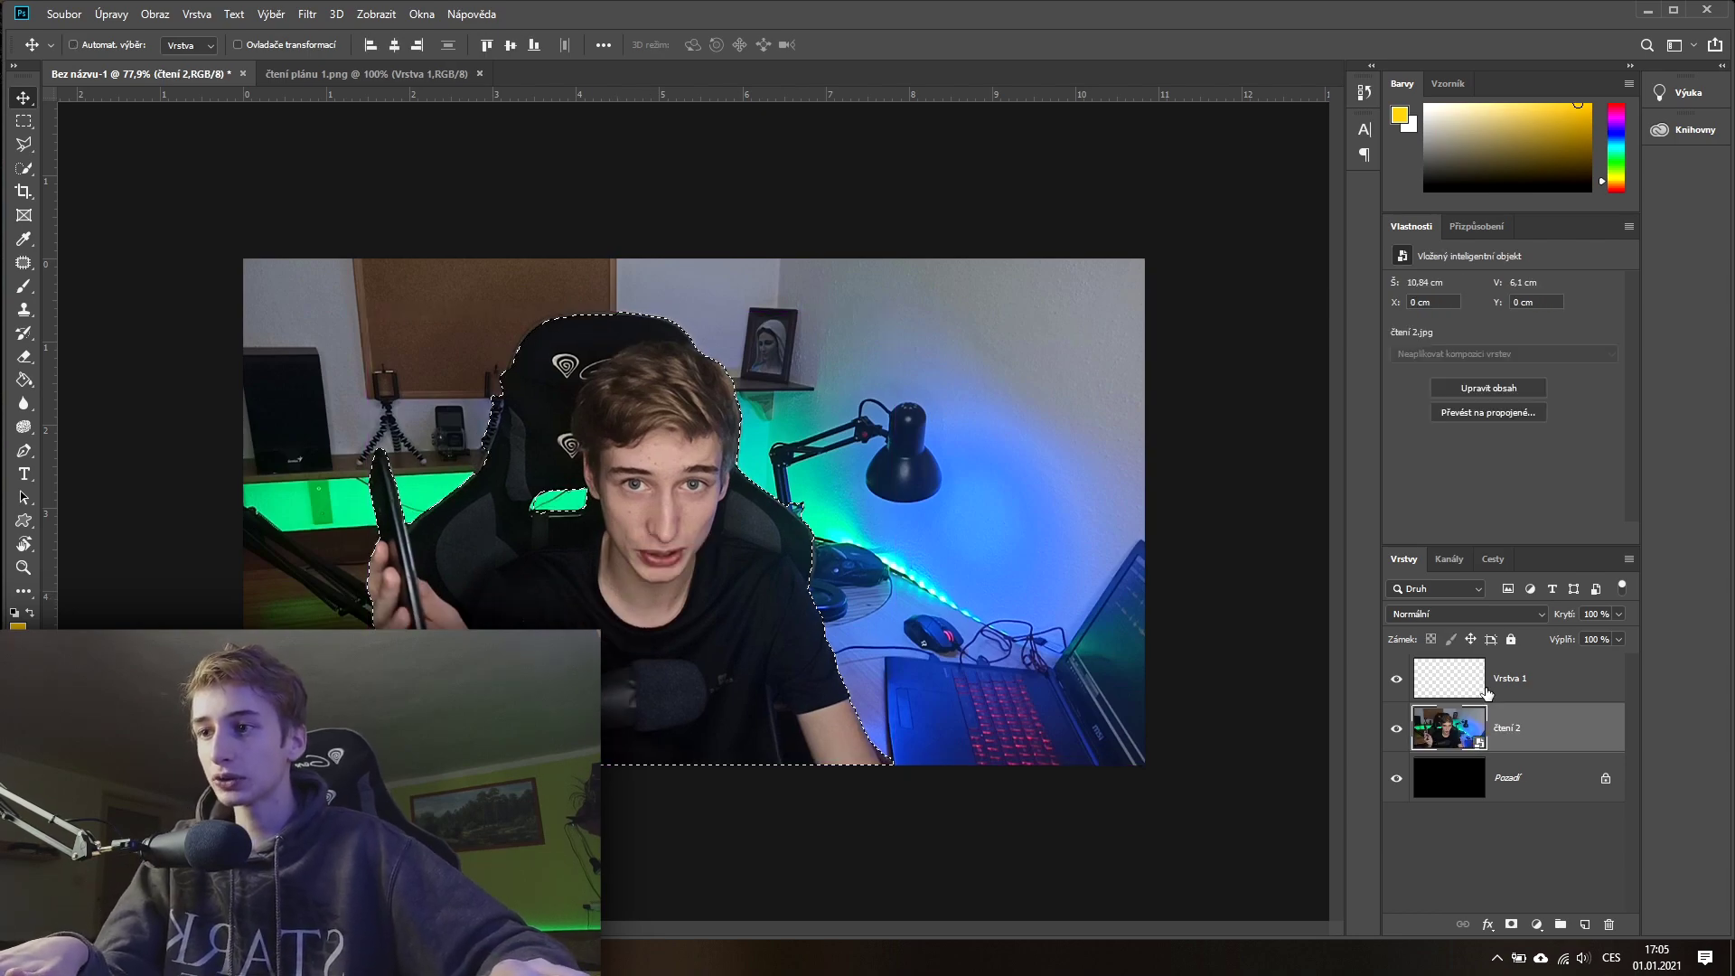
pyautogui.rightClick(1530, 737)
pyautogui.click(1548, 736)
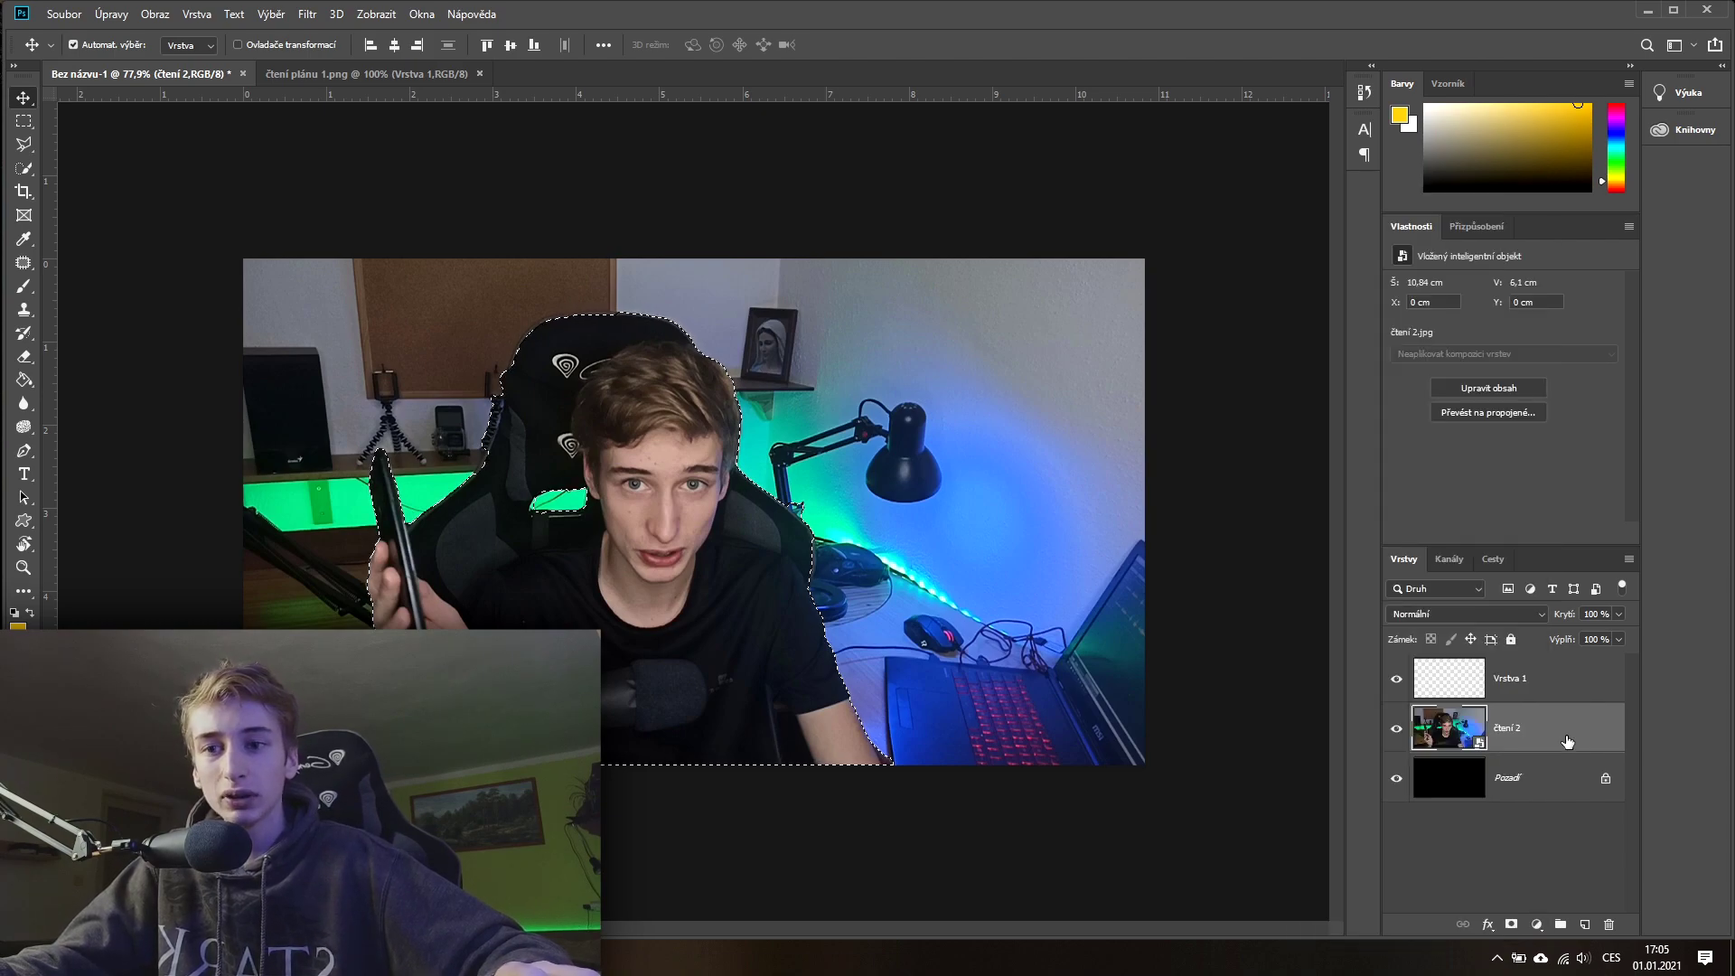
pyautogui.rightClick(1526, 737)
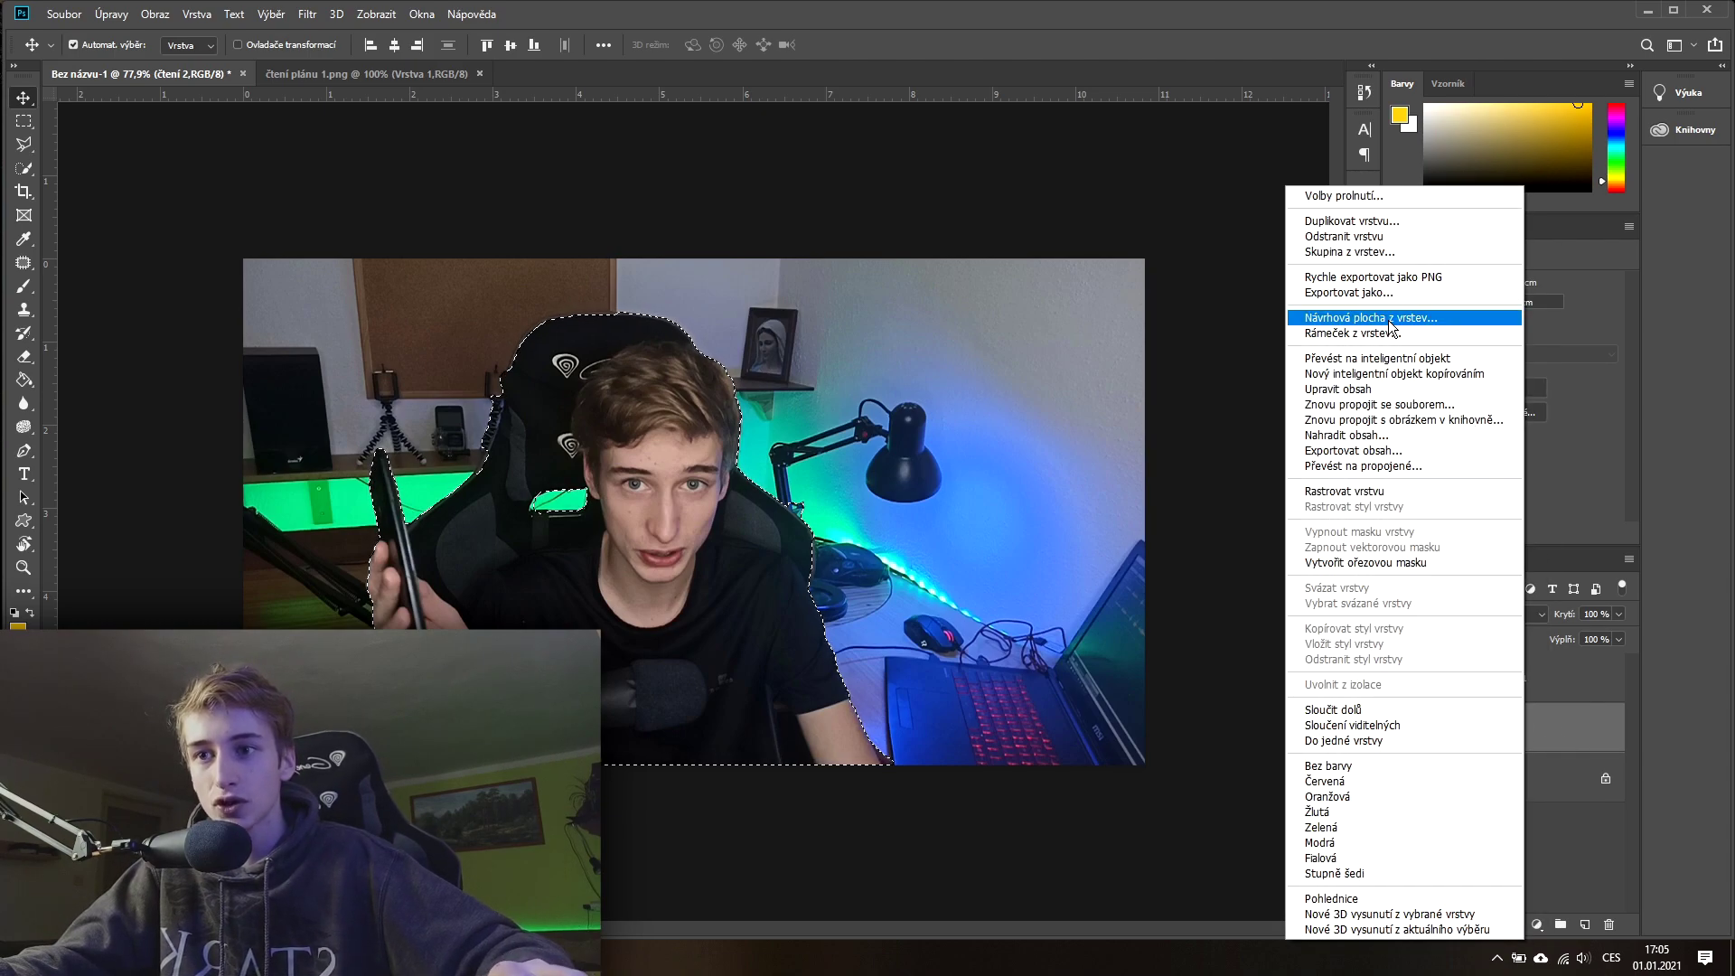
pyautogui.click(1383, 493)
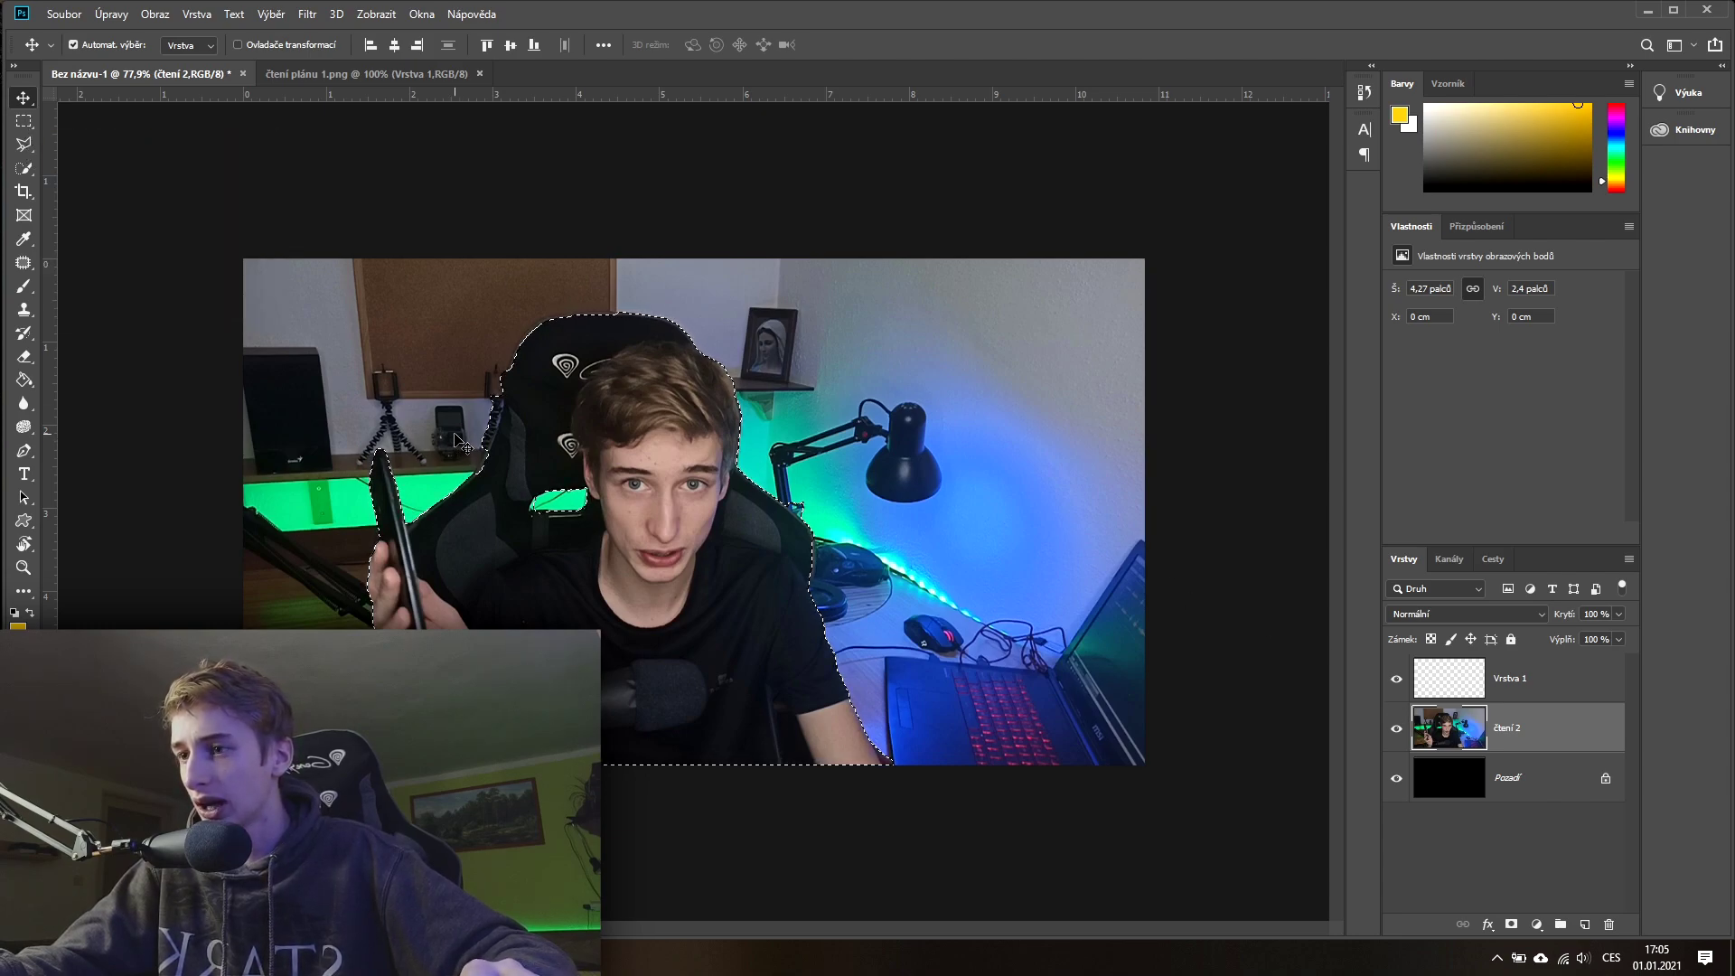
# Step: Cut the selected creator and chair onto a new Vrstva 2 layer with Vrstva vyjmutím
pyautogui.click(27, 167)
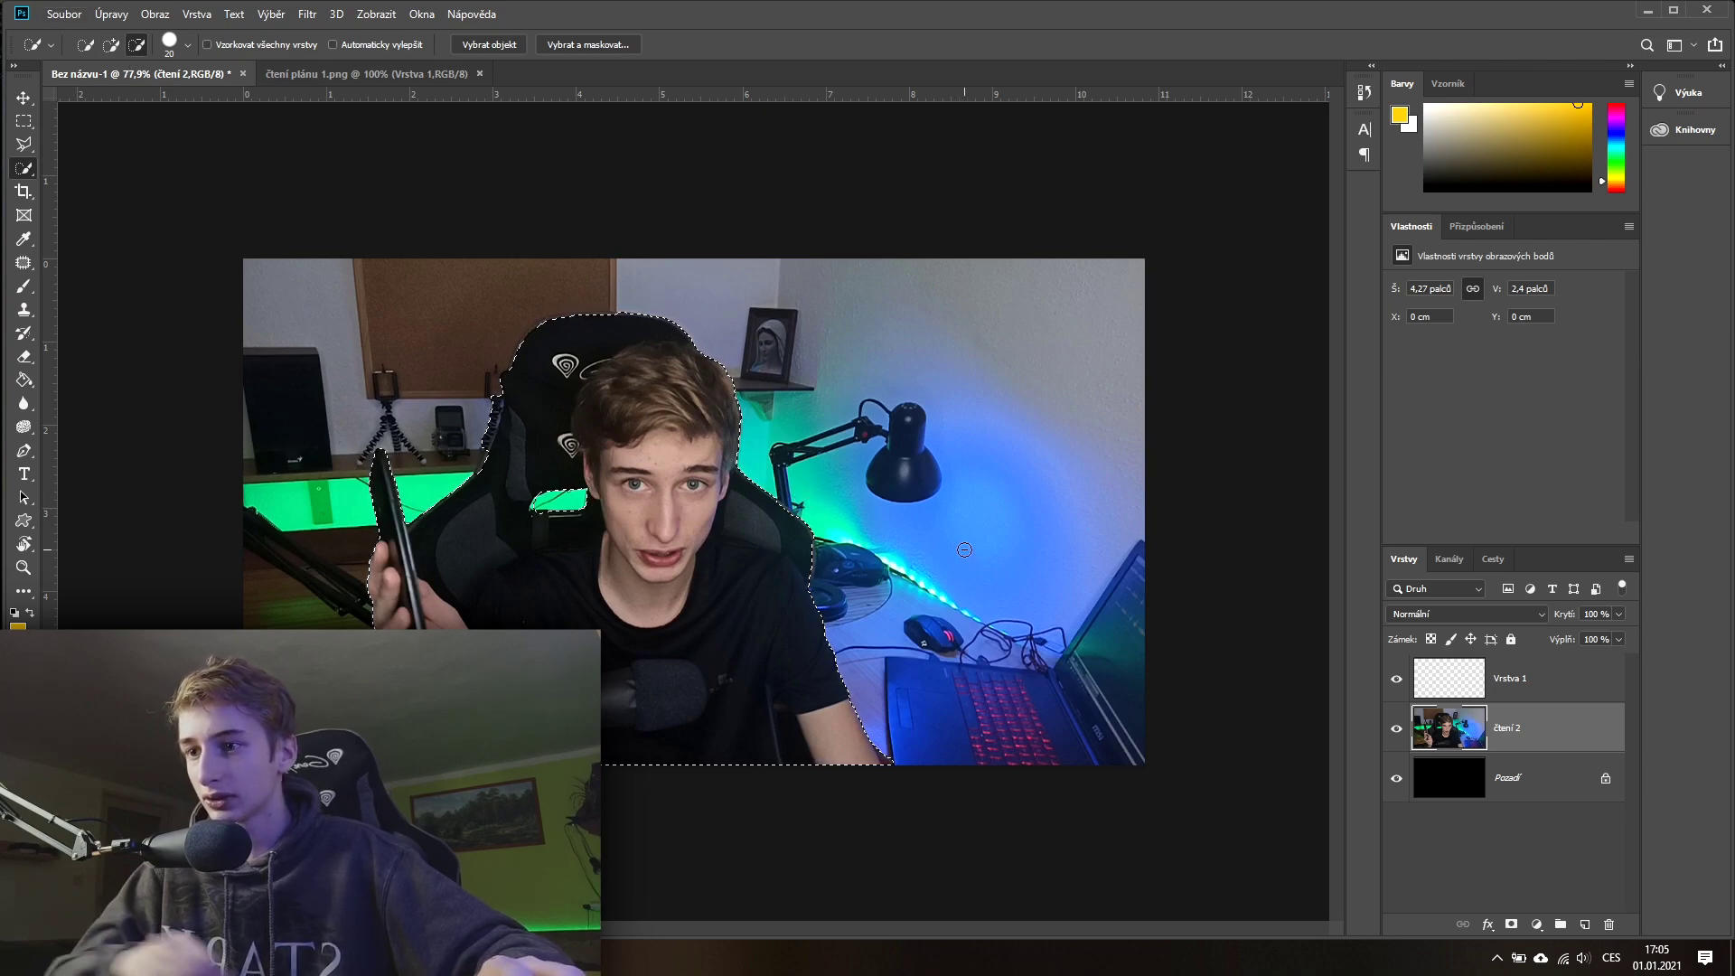
pyautogui.press('m')
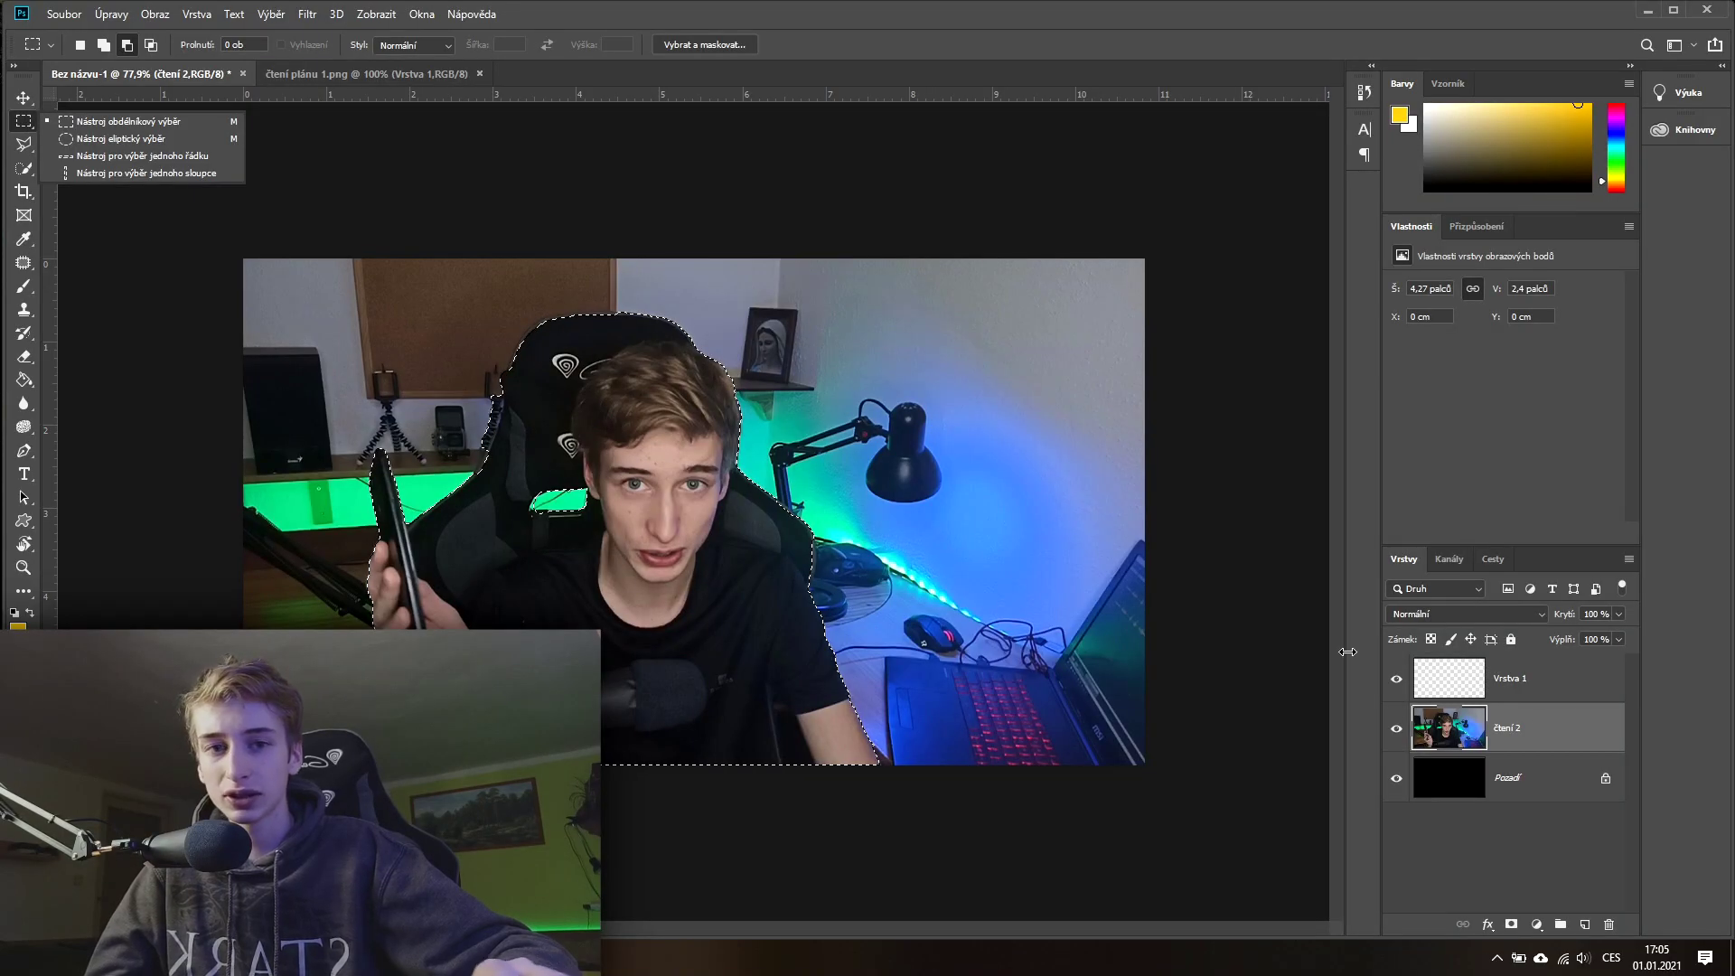
pyautogui.rightClick(695, 624)
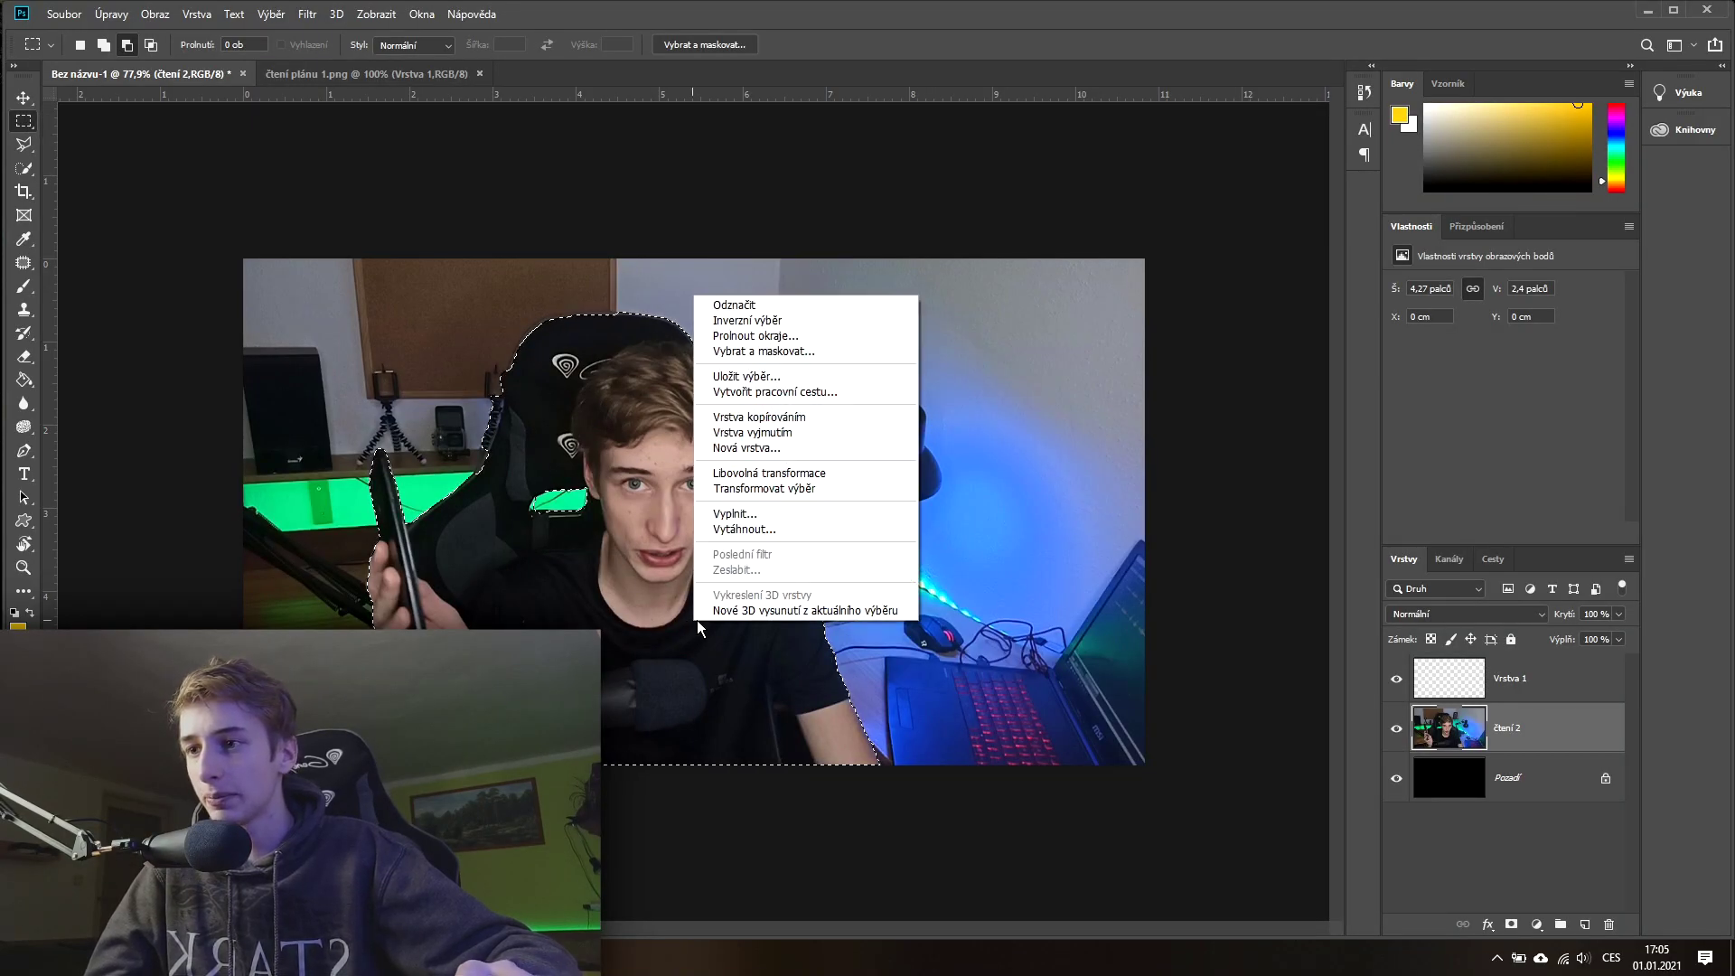
pyautogui.click(835, 434)
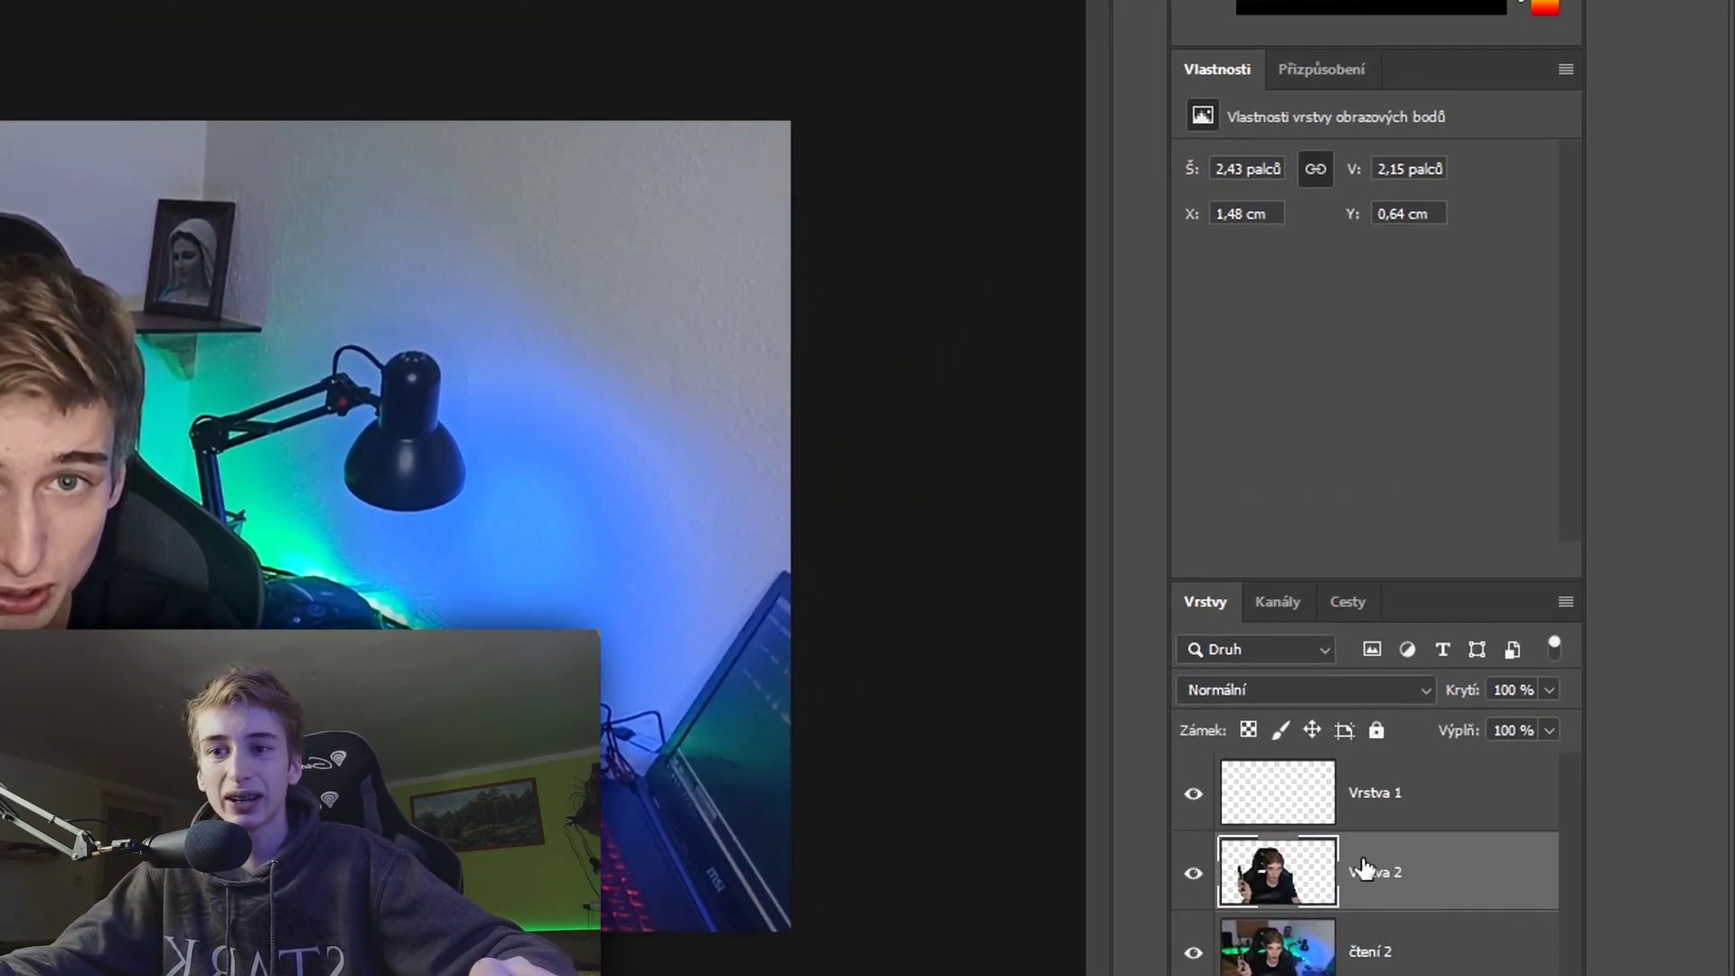
pyautogui.rightClick(1455, 895)
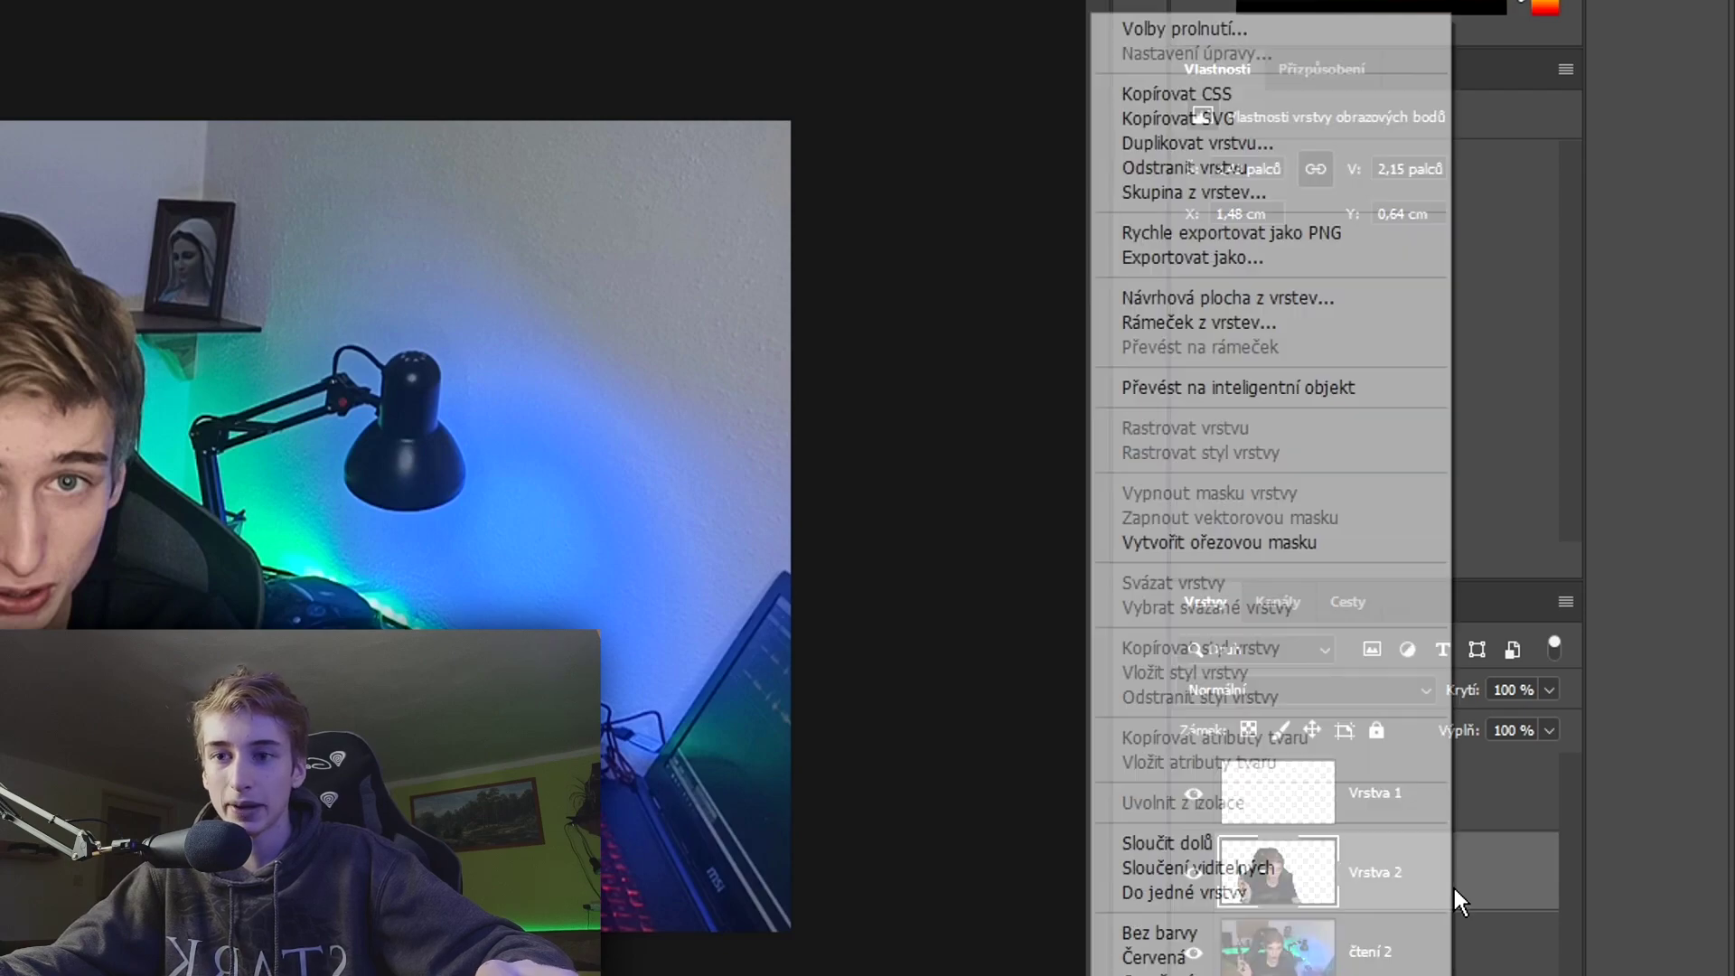
# Step: Add a Drop Shadow to Vrstva 2 with distance 0 and size 70
pyautogui.click(1200, 30)
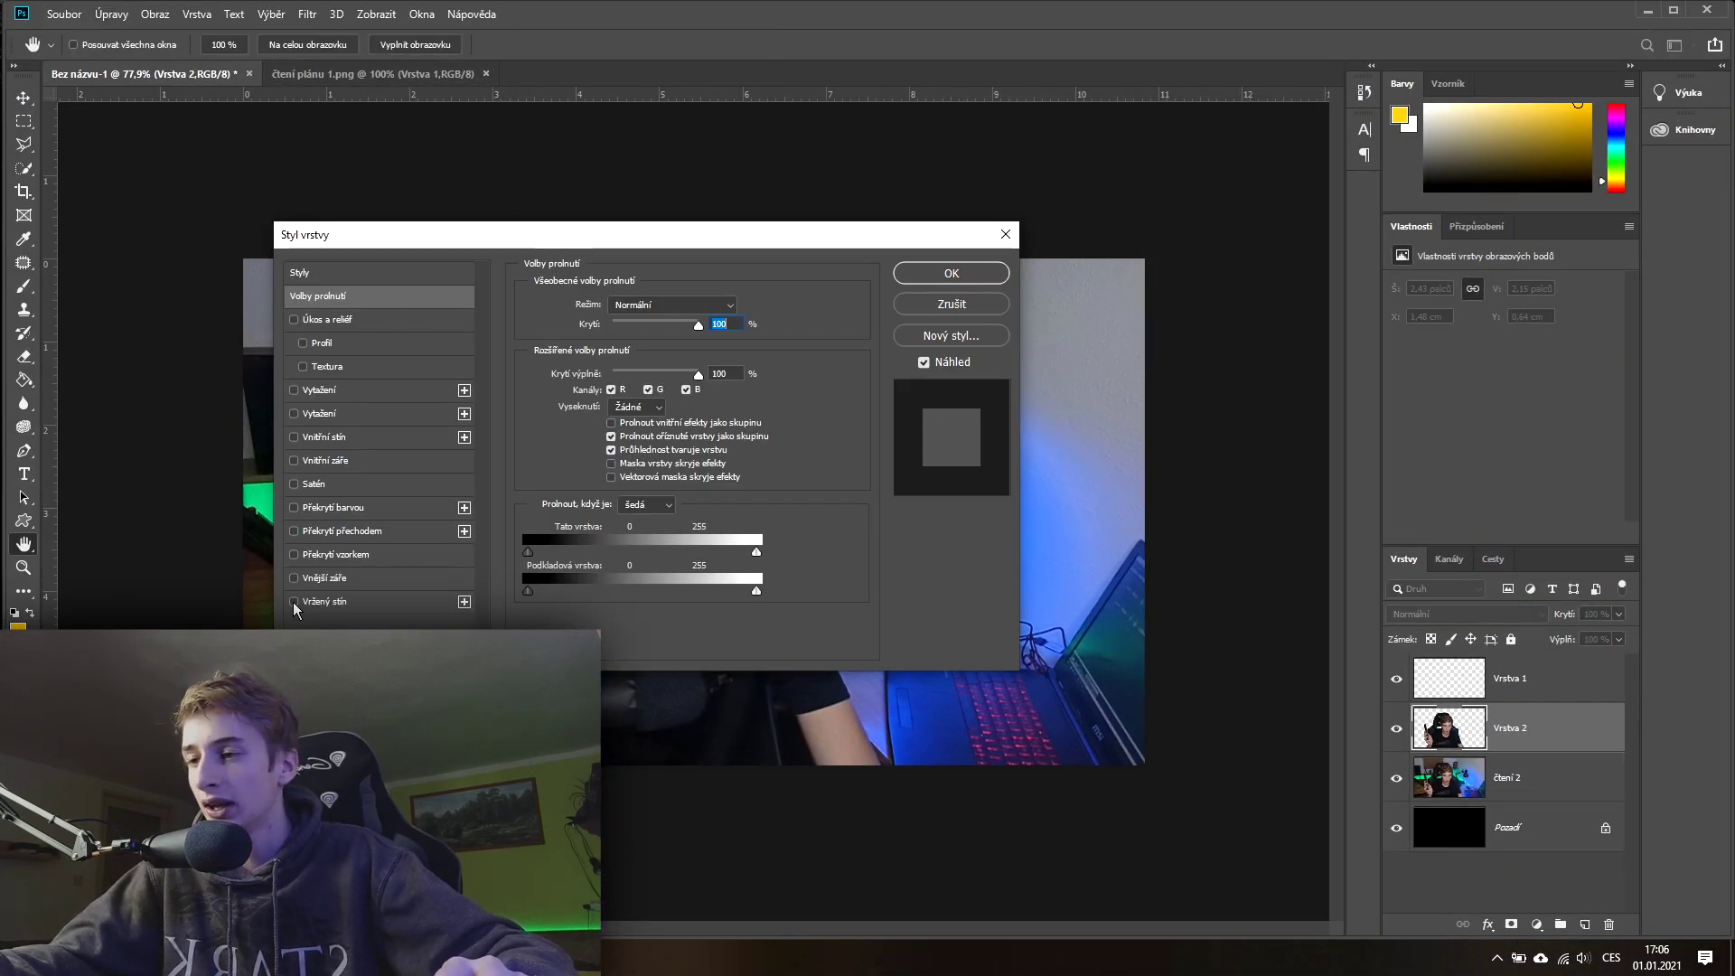
pyautogui.click(293, 602)
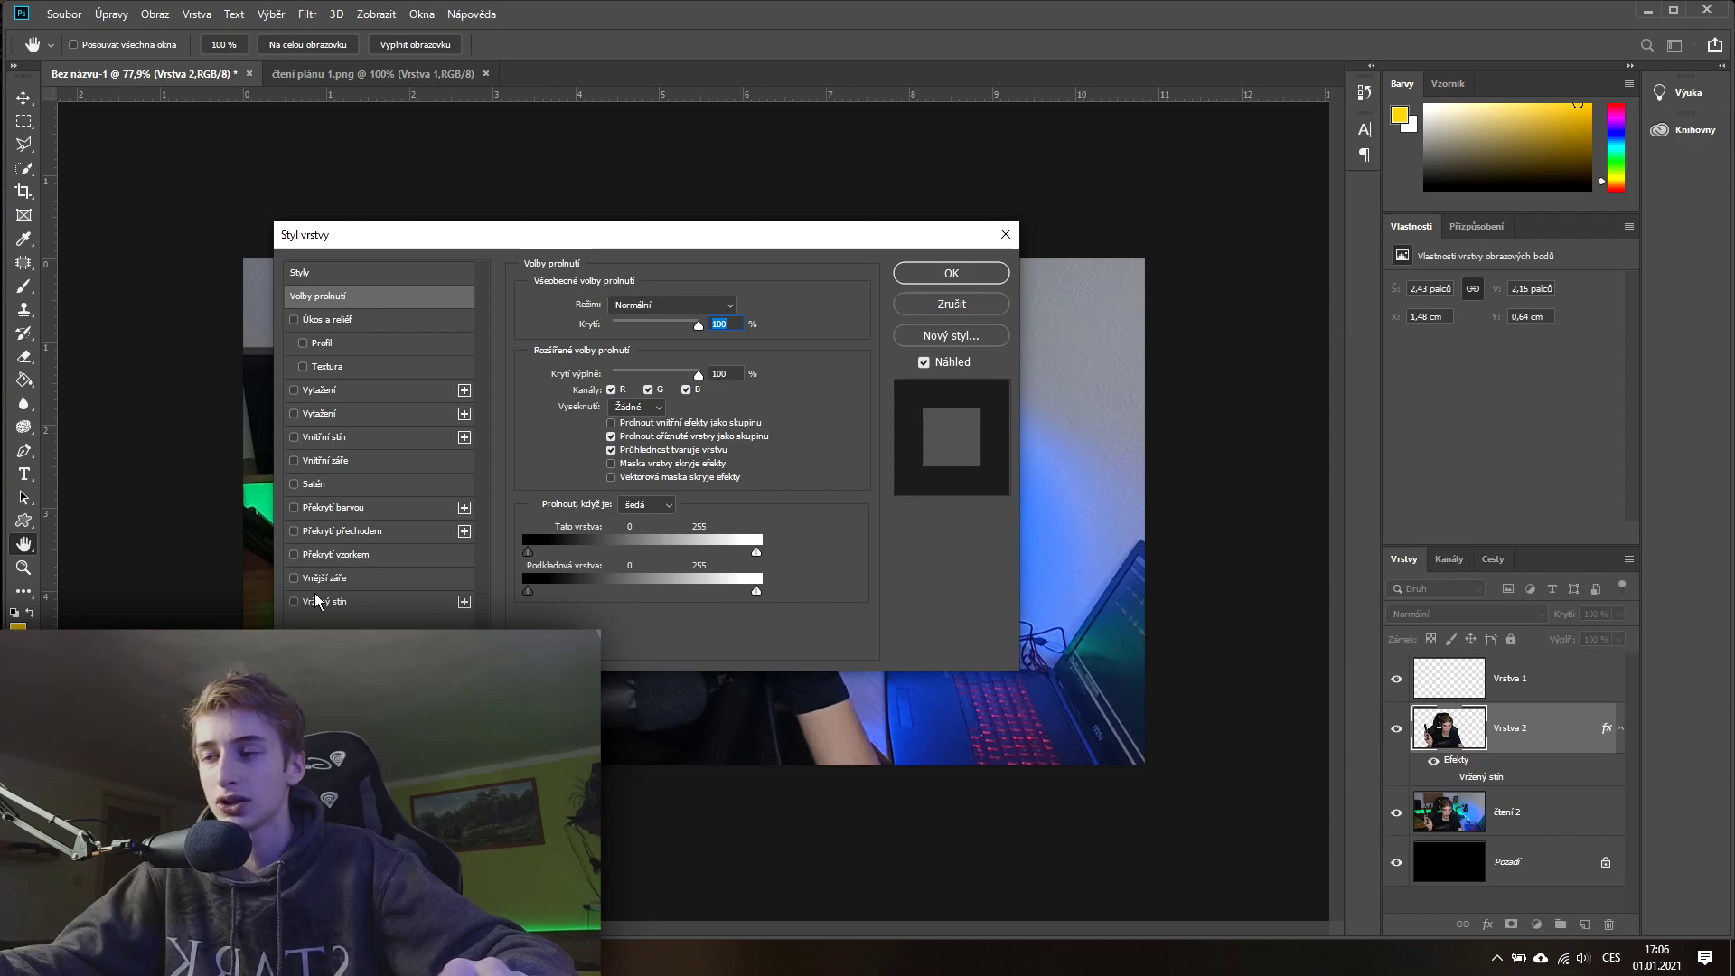
pyautogui.moveTo(534, 237); pyautogui.dragTo(1251, 236)
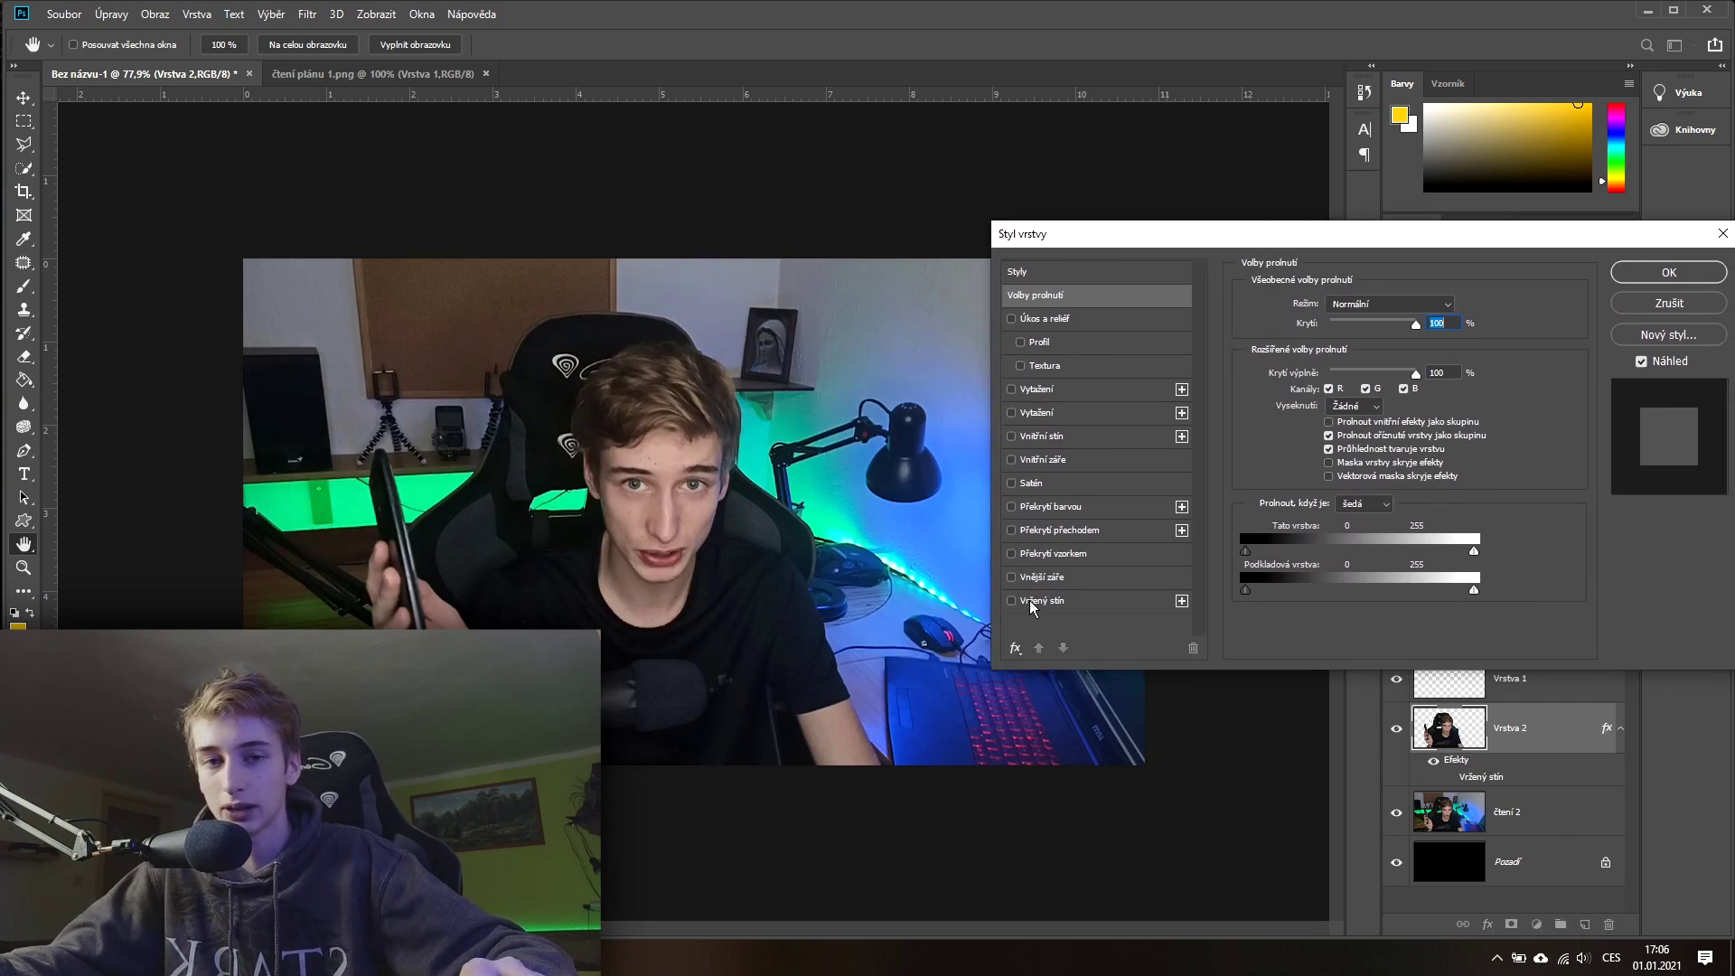
pyautogui.click(1047, 604)
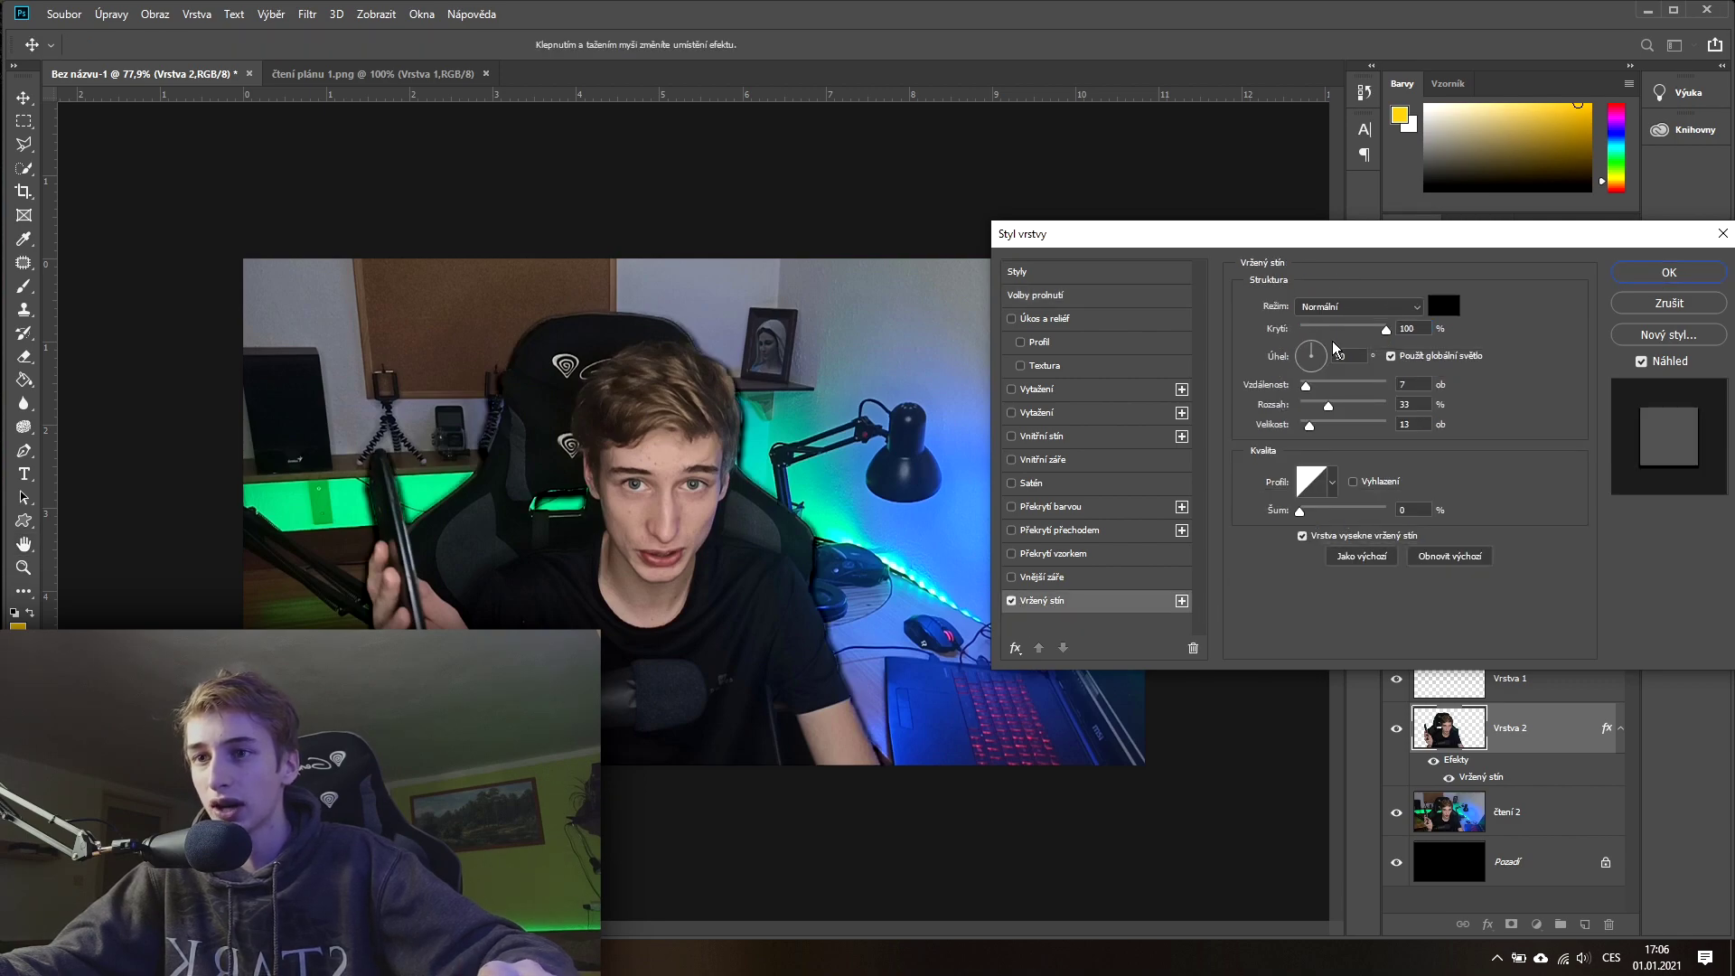
pyautogui.moveTo(1306, 387)
pyautogui.mouseDown()
pyautogui.moveTo(1342, 414)
pyautogui.moveTo(1308, 417)
pyautogui.mouseUp()
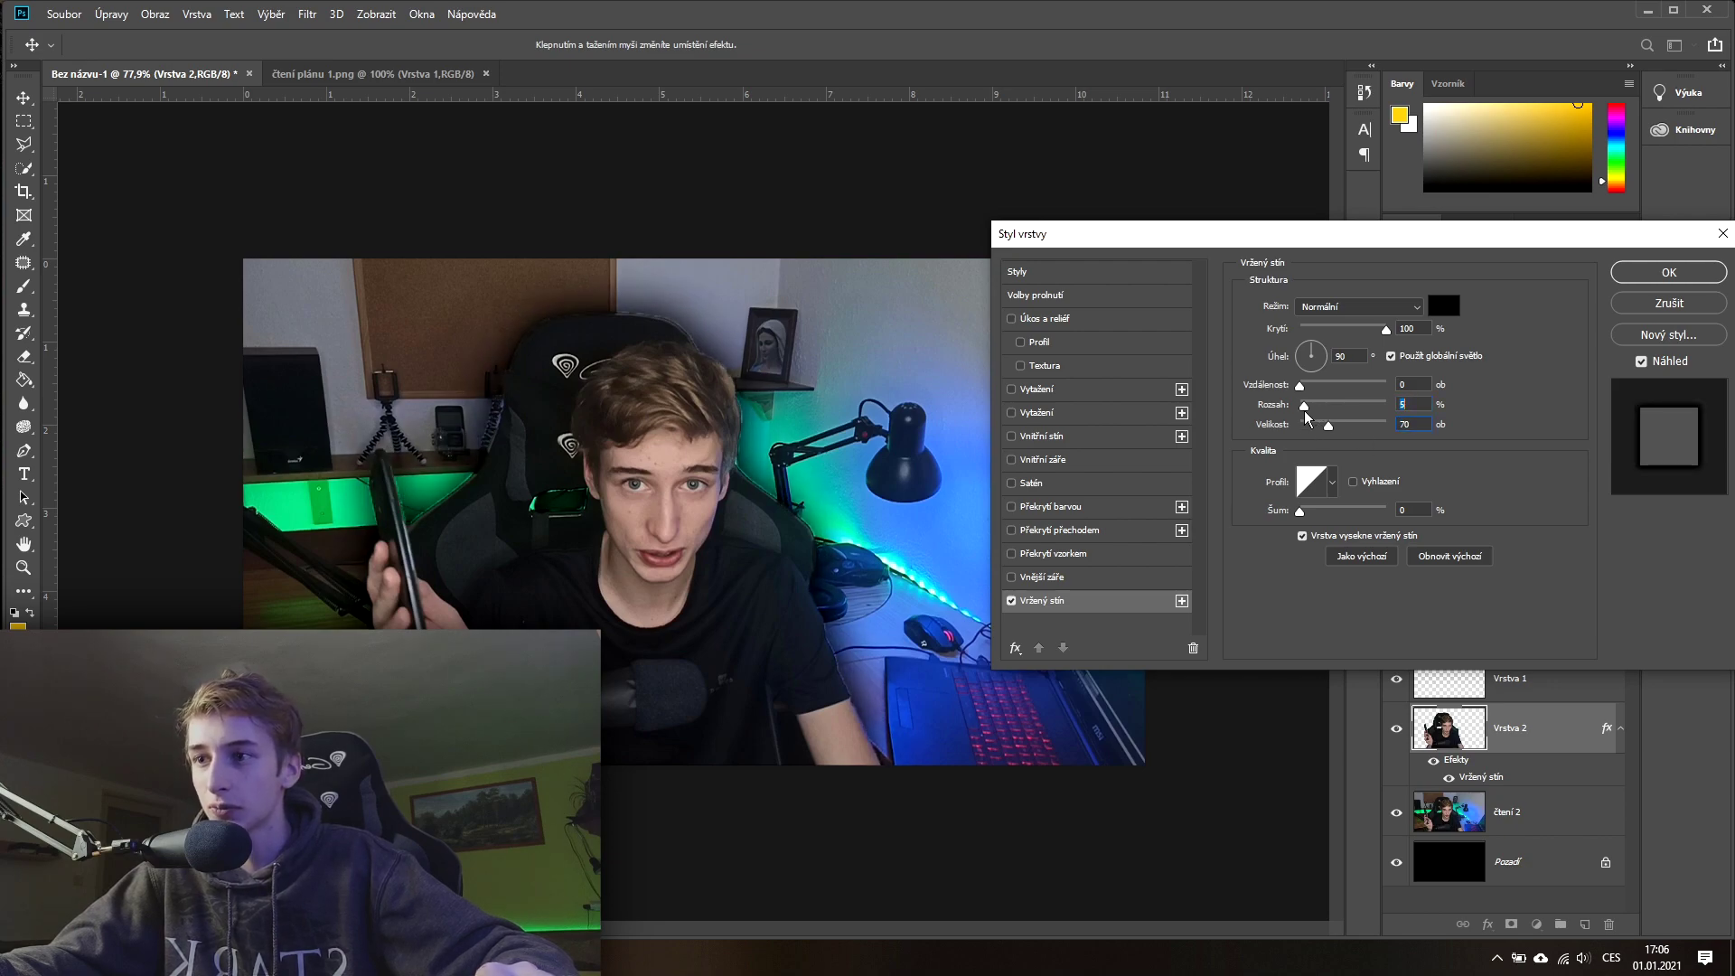
pyautogui.press('Return')
# Step: Zoom in on the creator's face
pyautogui.press('m')
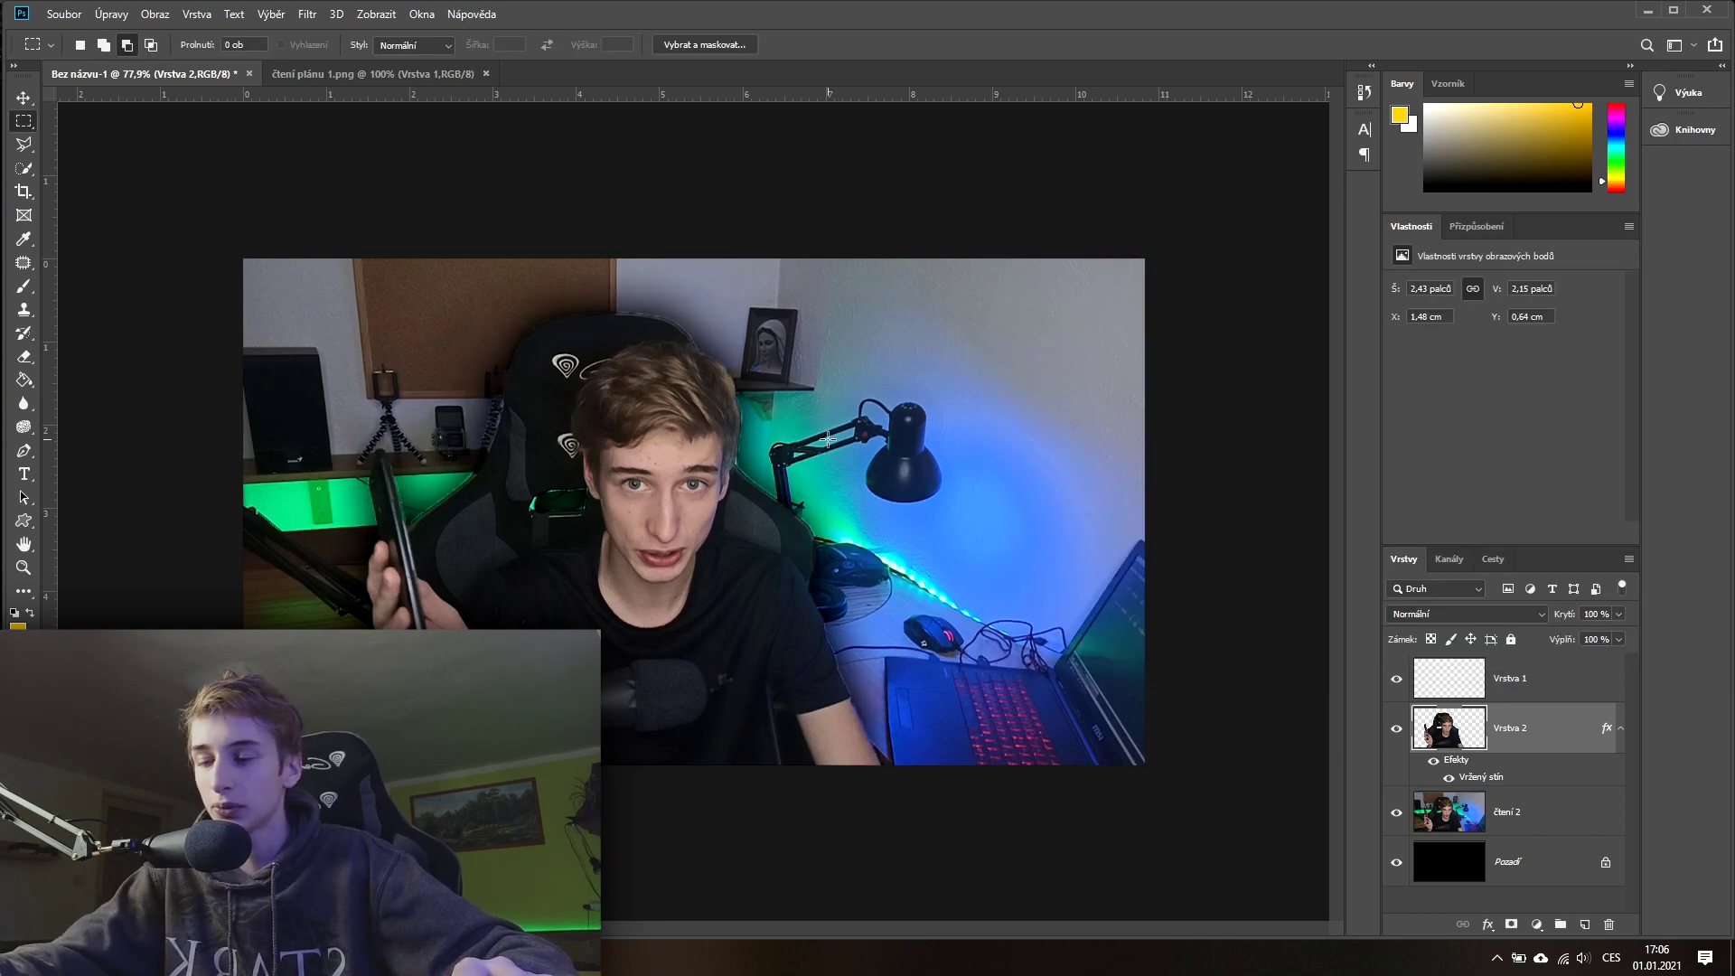
pyautogui.press('z')
pyautogui.moveTo(710, 417); pyautogui.dragTo(791, 411)
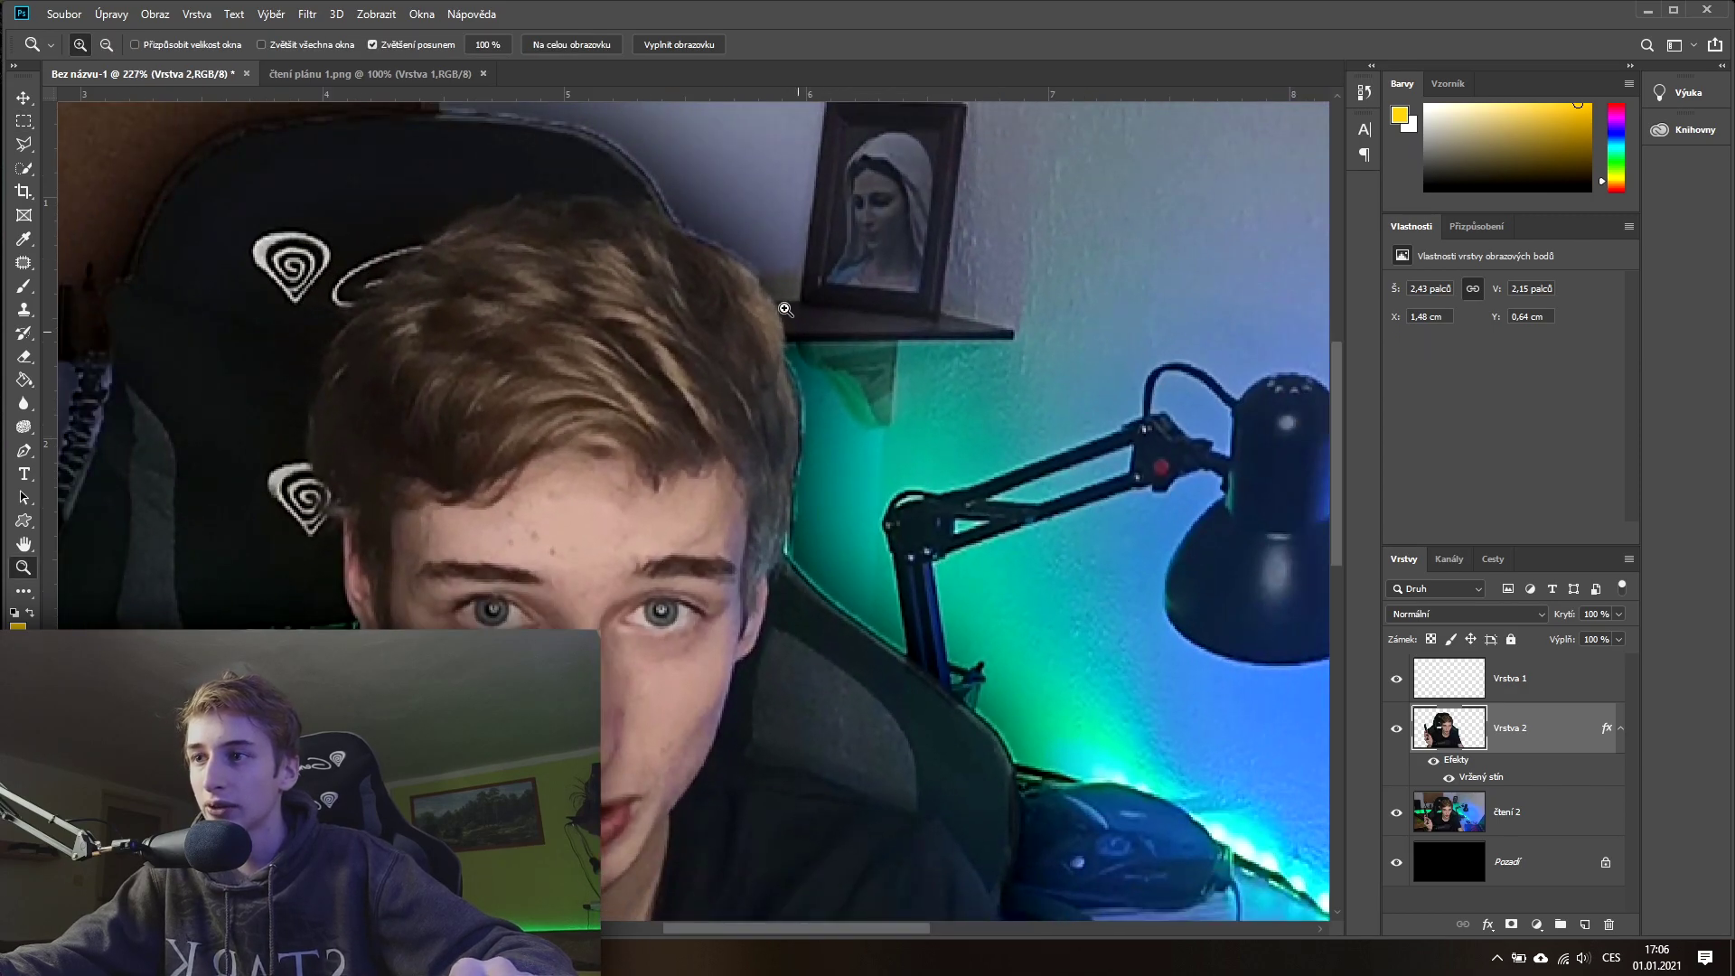
# Step: Raise the Vrstva 2 drop shadow spread to 32% for a denser dark halo
pyautogui.doubleClick(1554, 750)
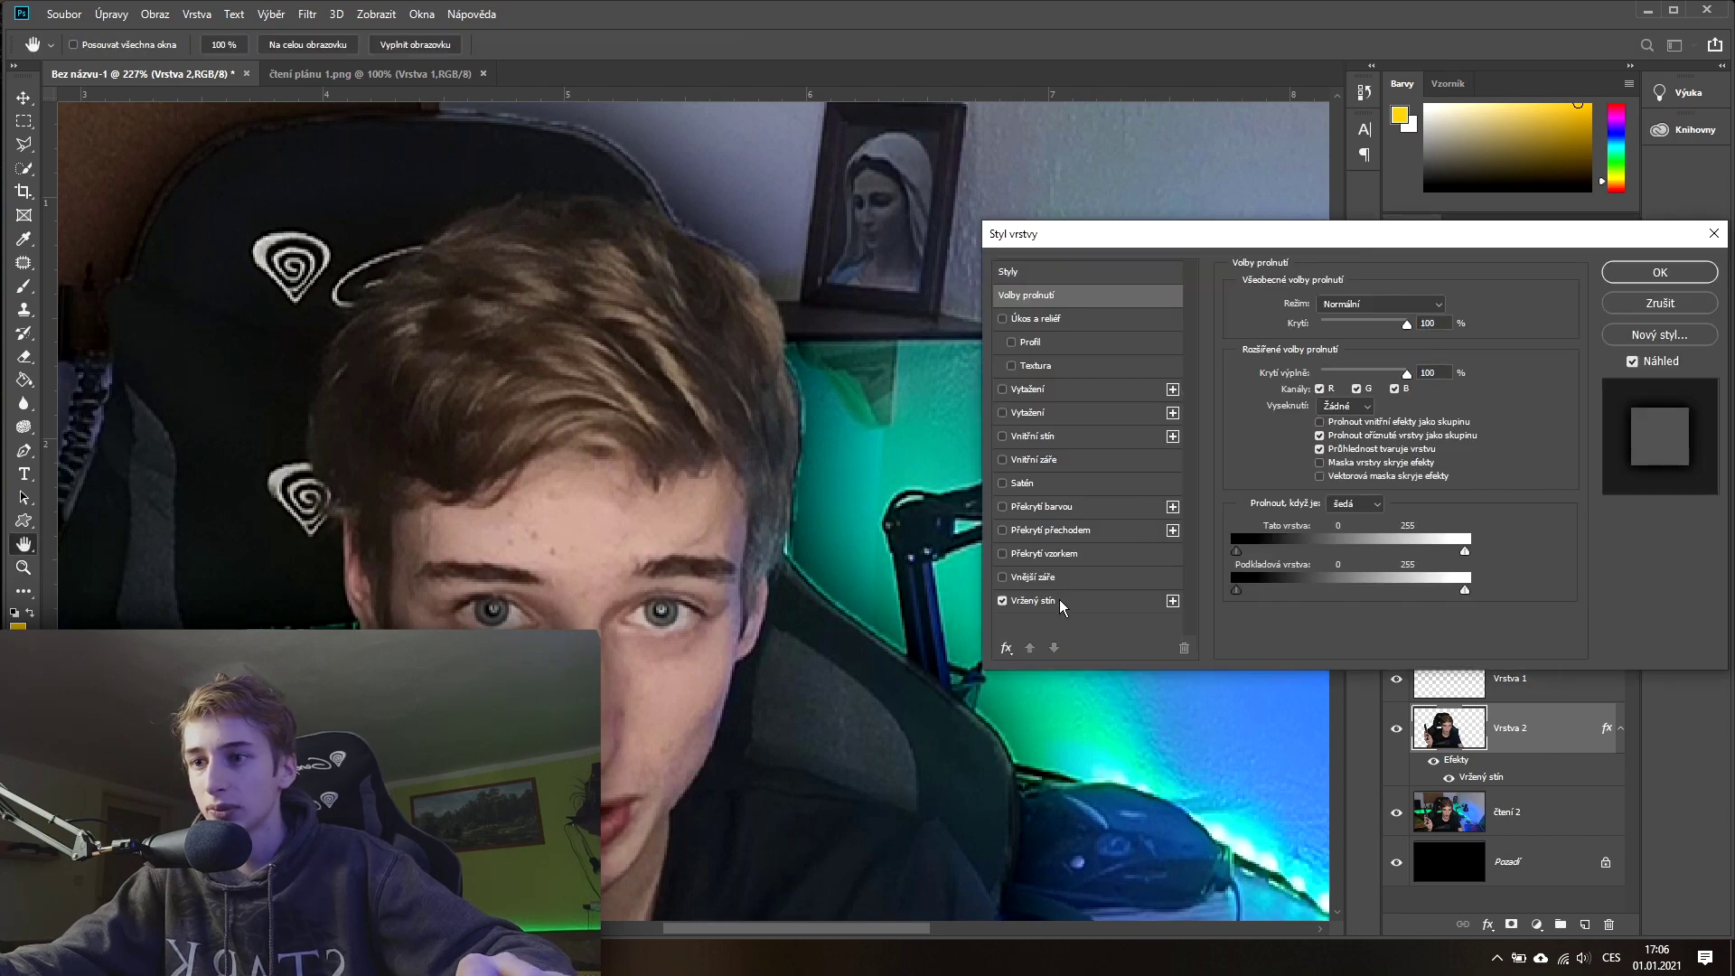
pyautogui.click(1048, 601)
pyautogui.moveTo(1294, 398); pyautogui.dragTo(1331, 408)
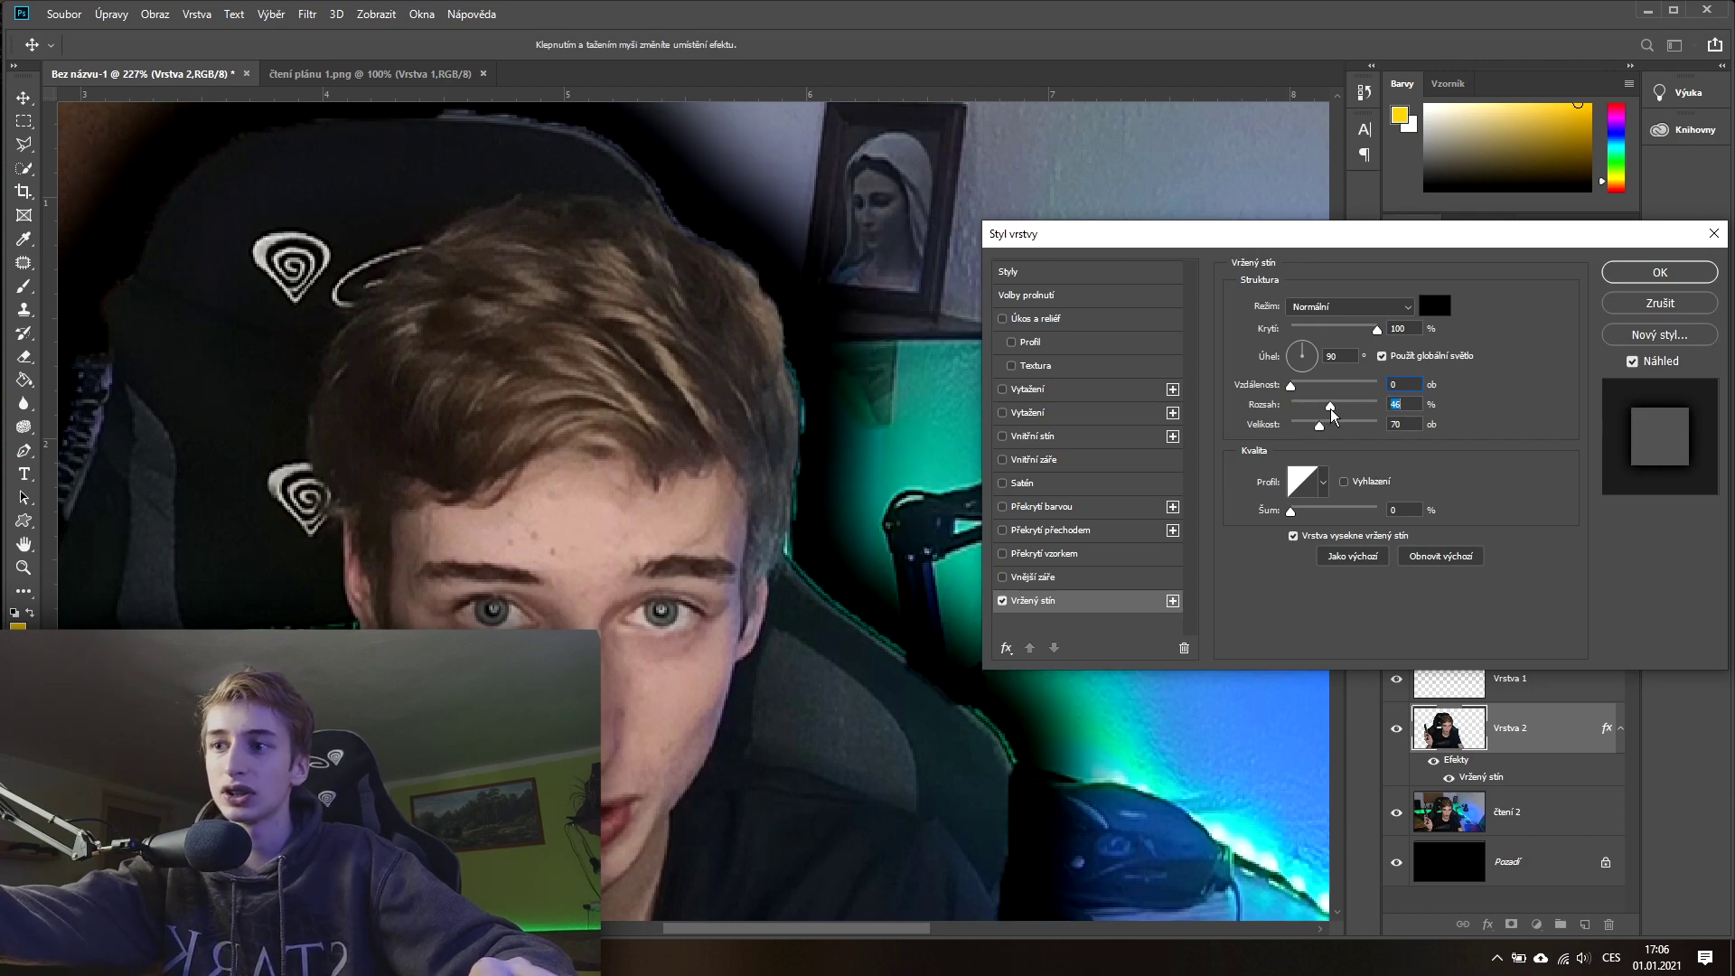
pyautogui.moveTo(1331, 409); pyautogui.dragTo(1321, 414)
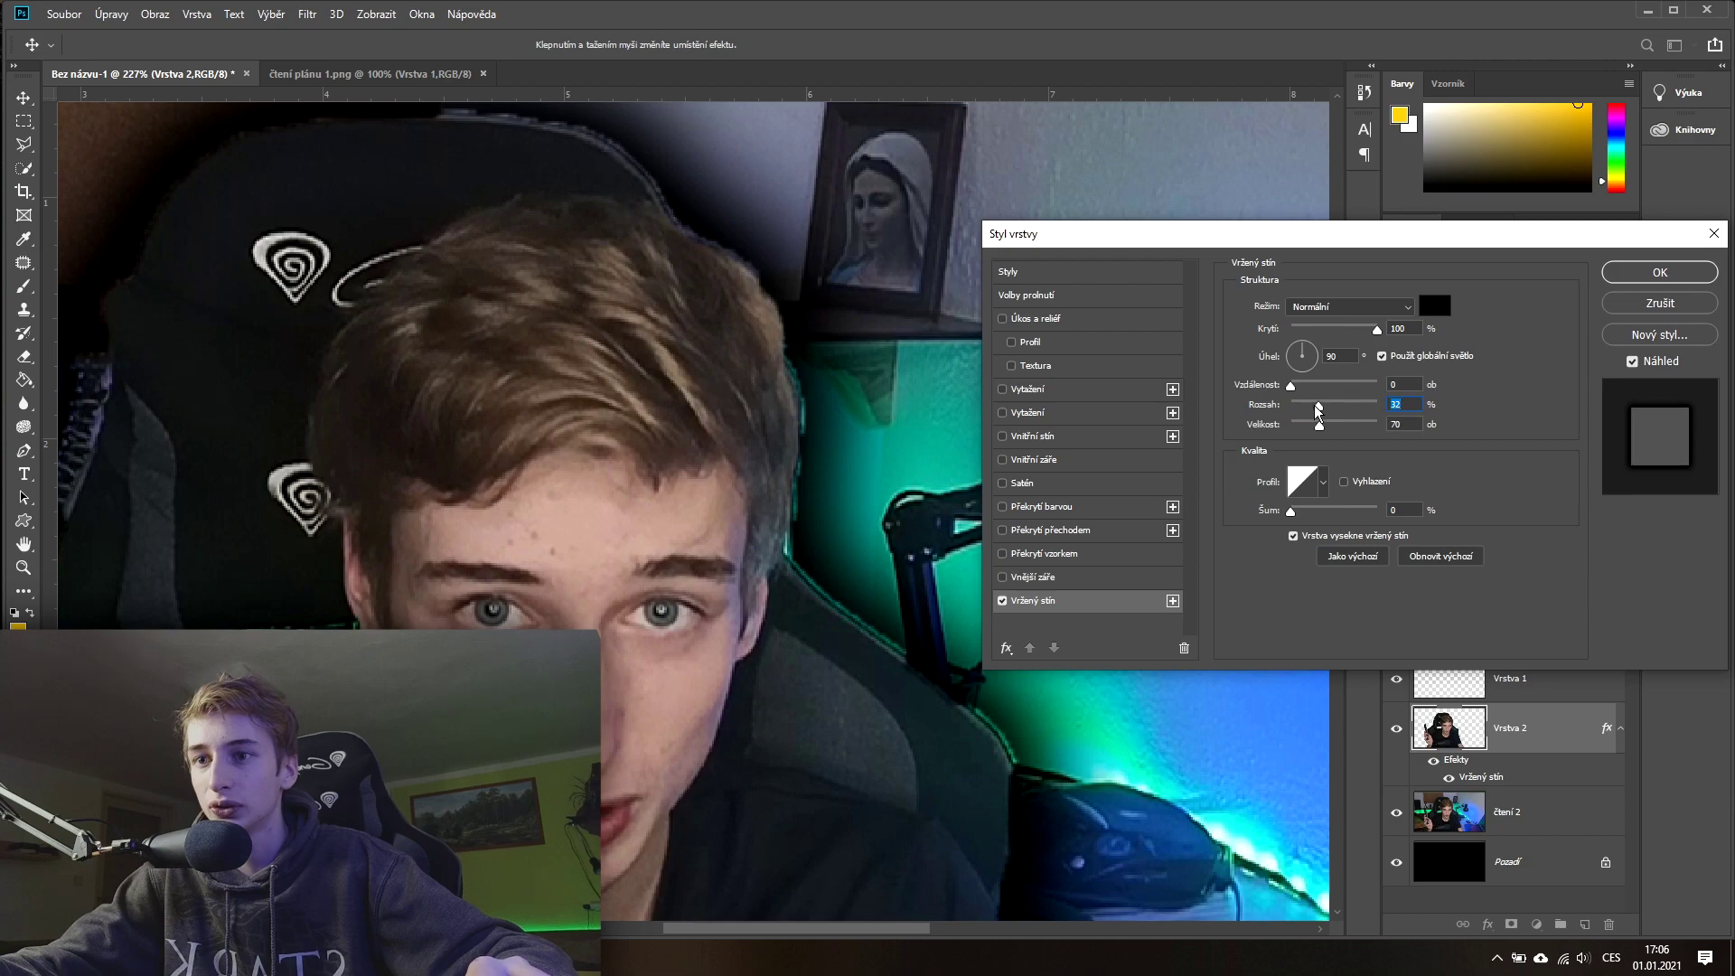
pyautogui.moveTo(1318, 410); pyautogui.dragTo(1321, 408)
pyautogui.click(1660, 272)
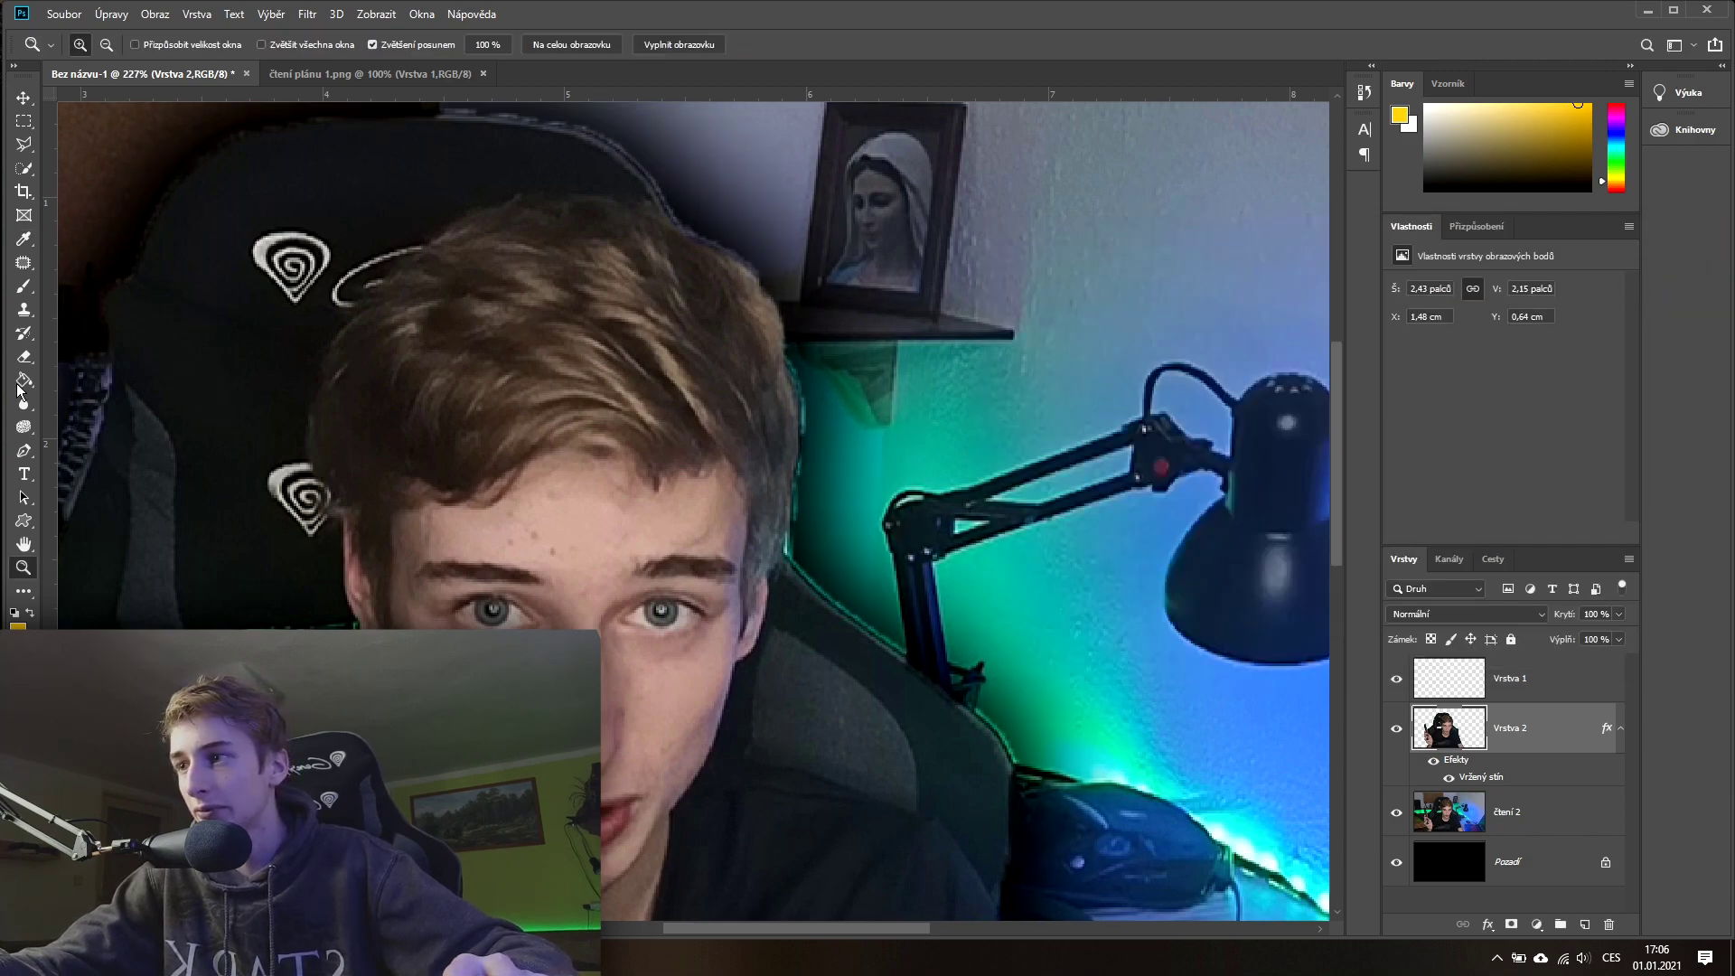
pyautogui.click(27, 359)
pyautogui.click(27, 358)
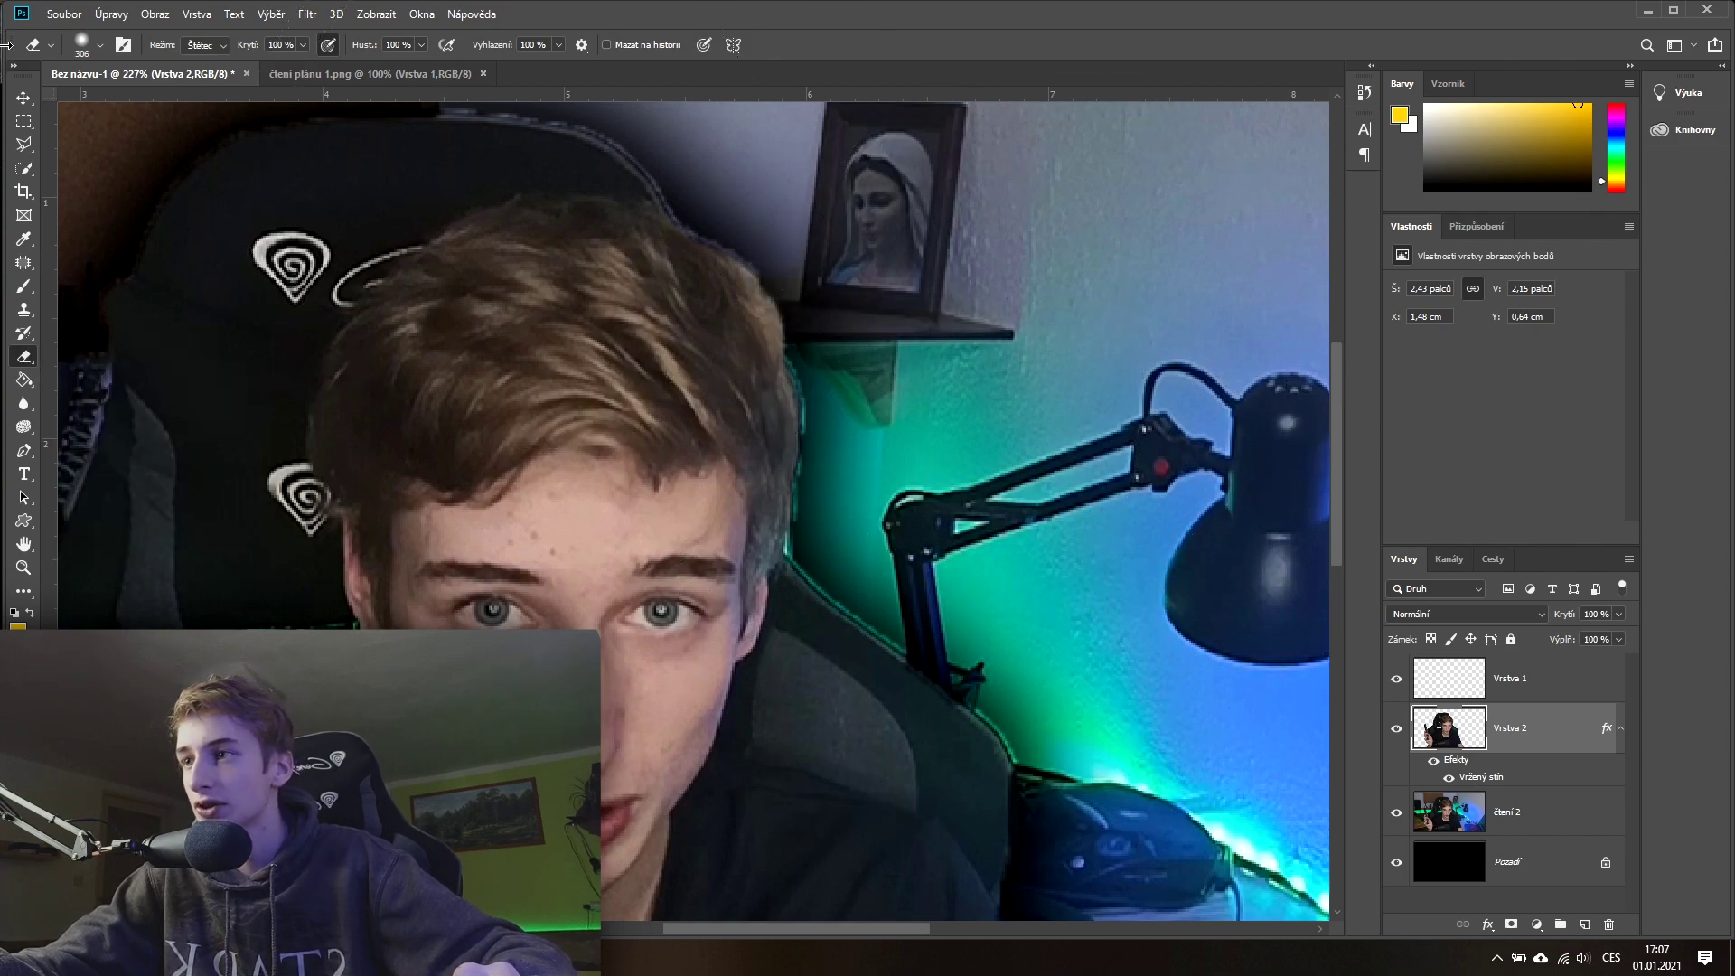
# Step: Set the eraser to 36 px with 48% hardness and erase the dark fringe along the hair edge
pyautogui.click(96, 48)
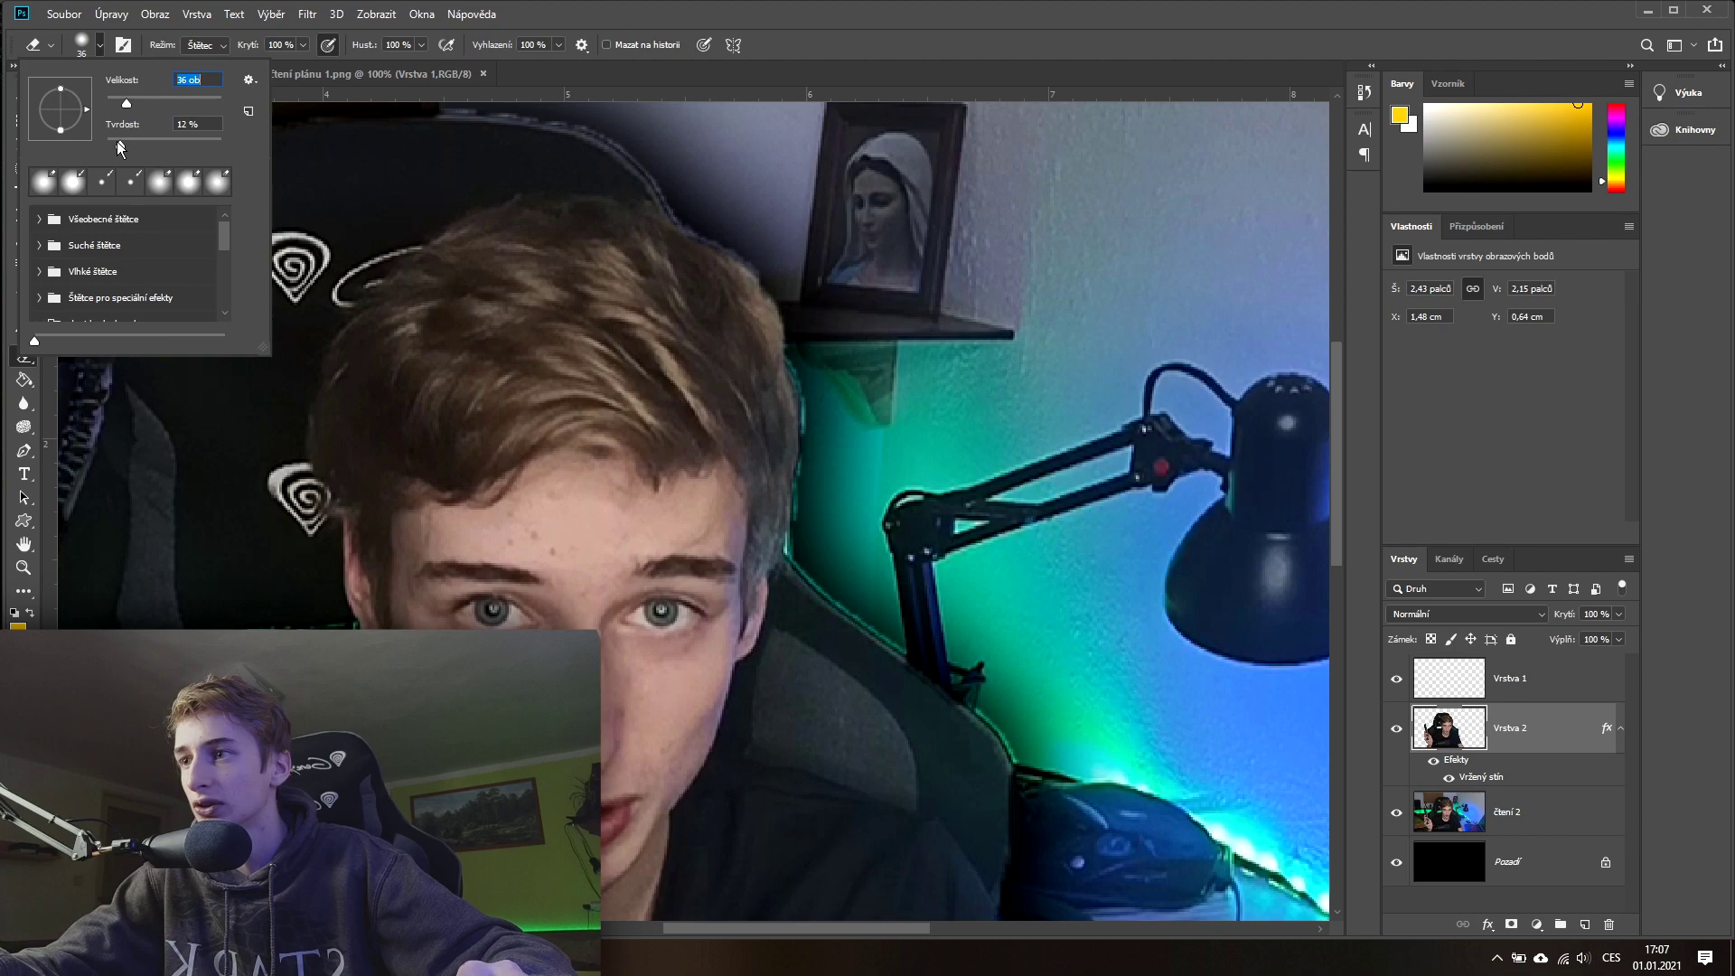
pyautogui.press('Return')
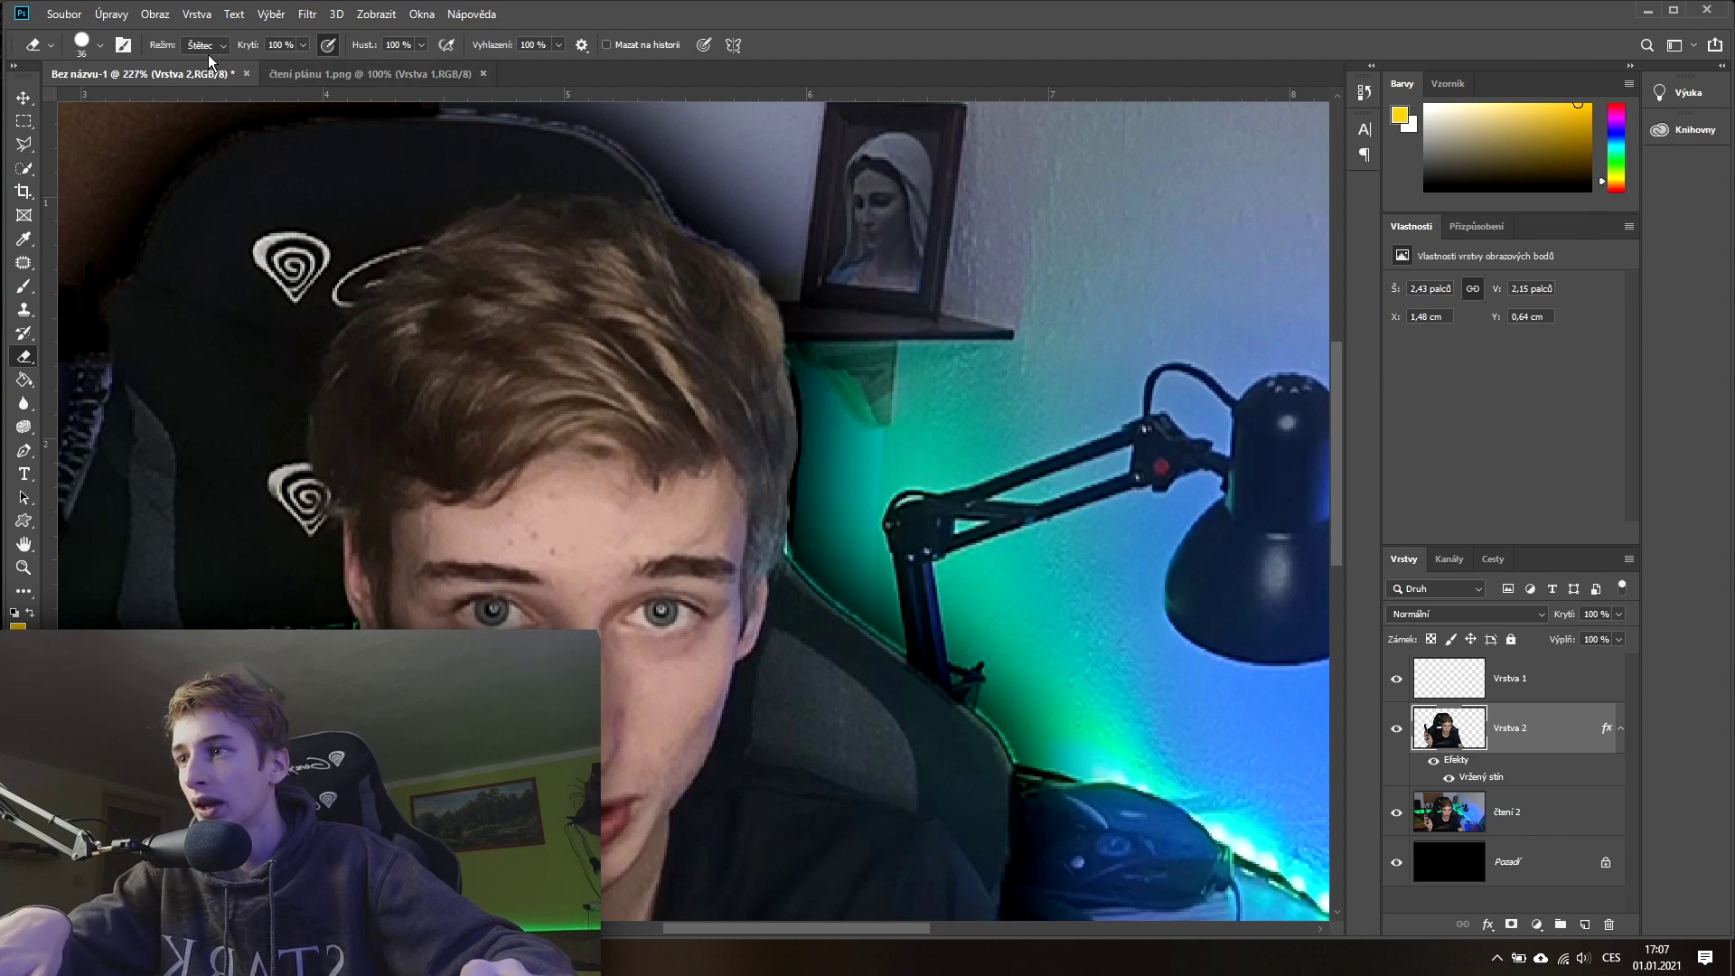
pyautogui.click(99, 44)
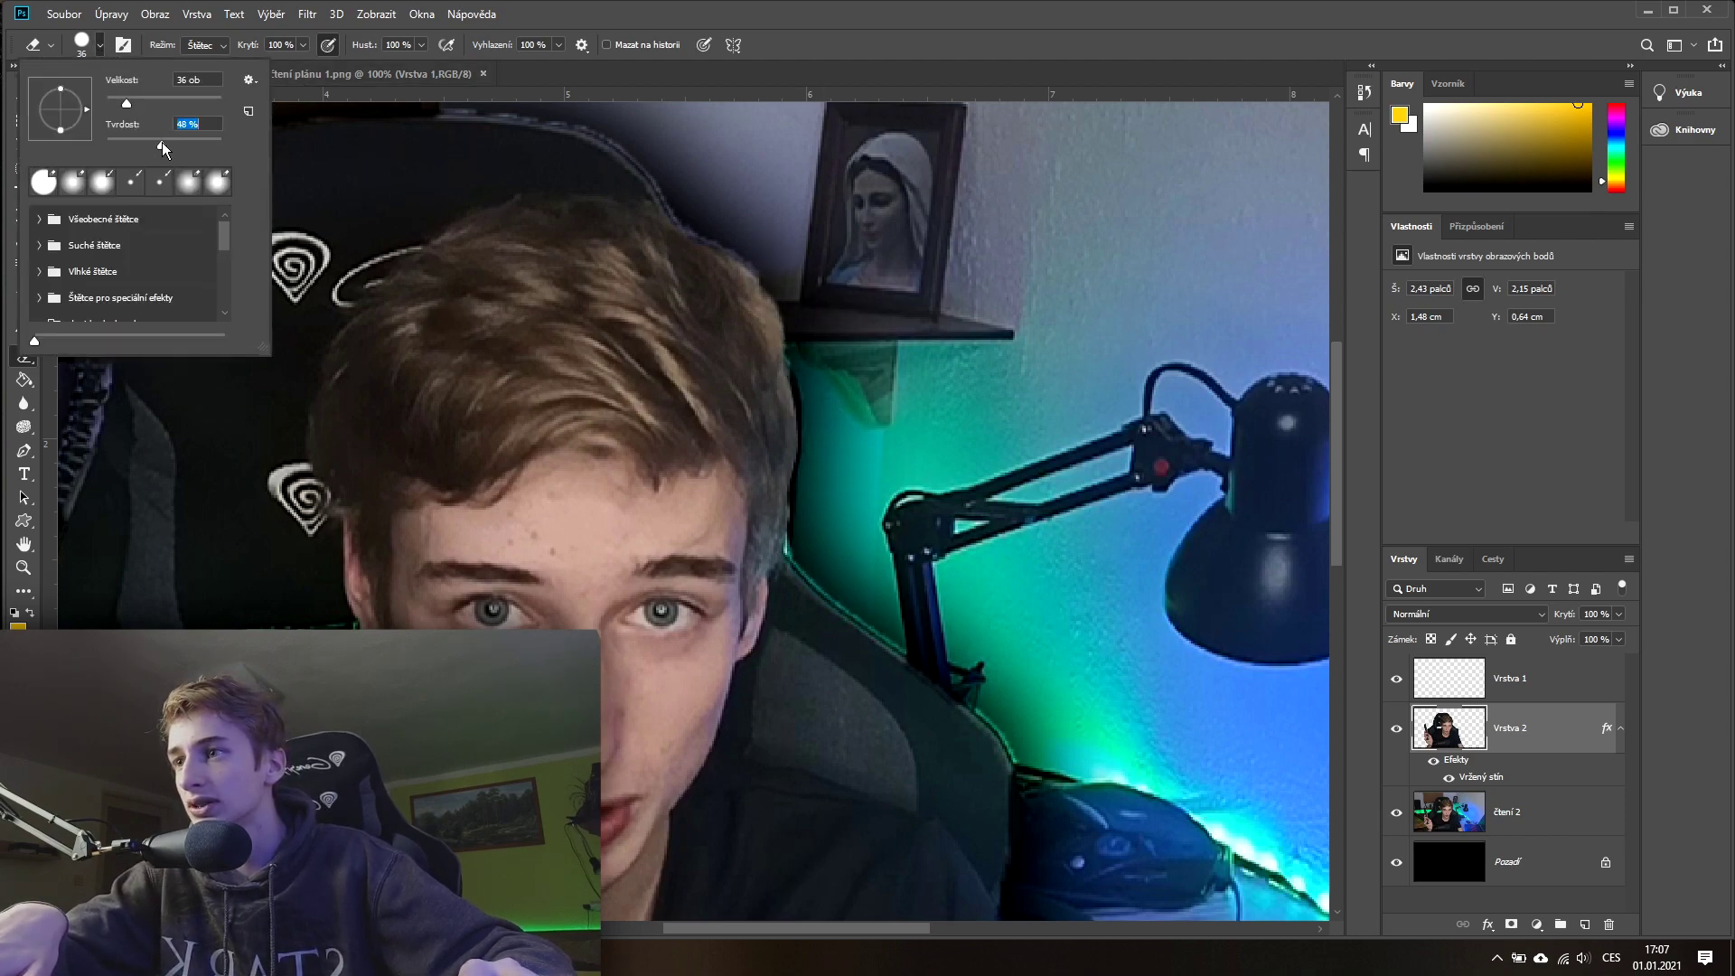
pyautogui.press('Return')
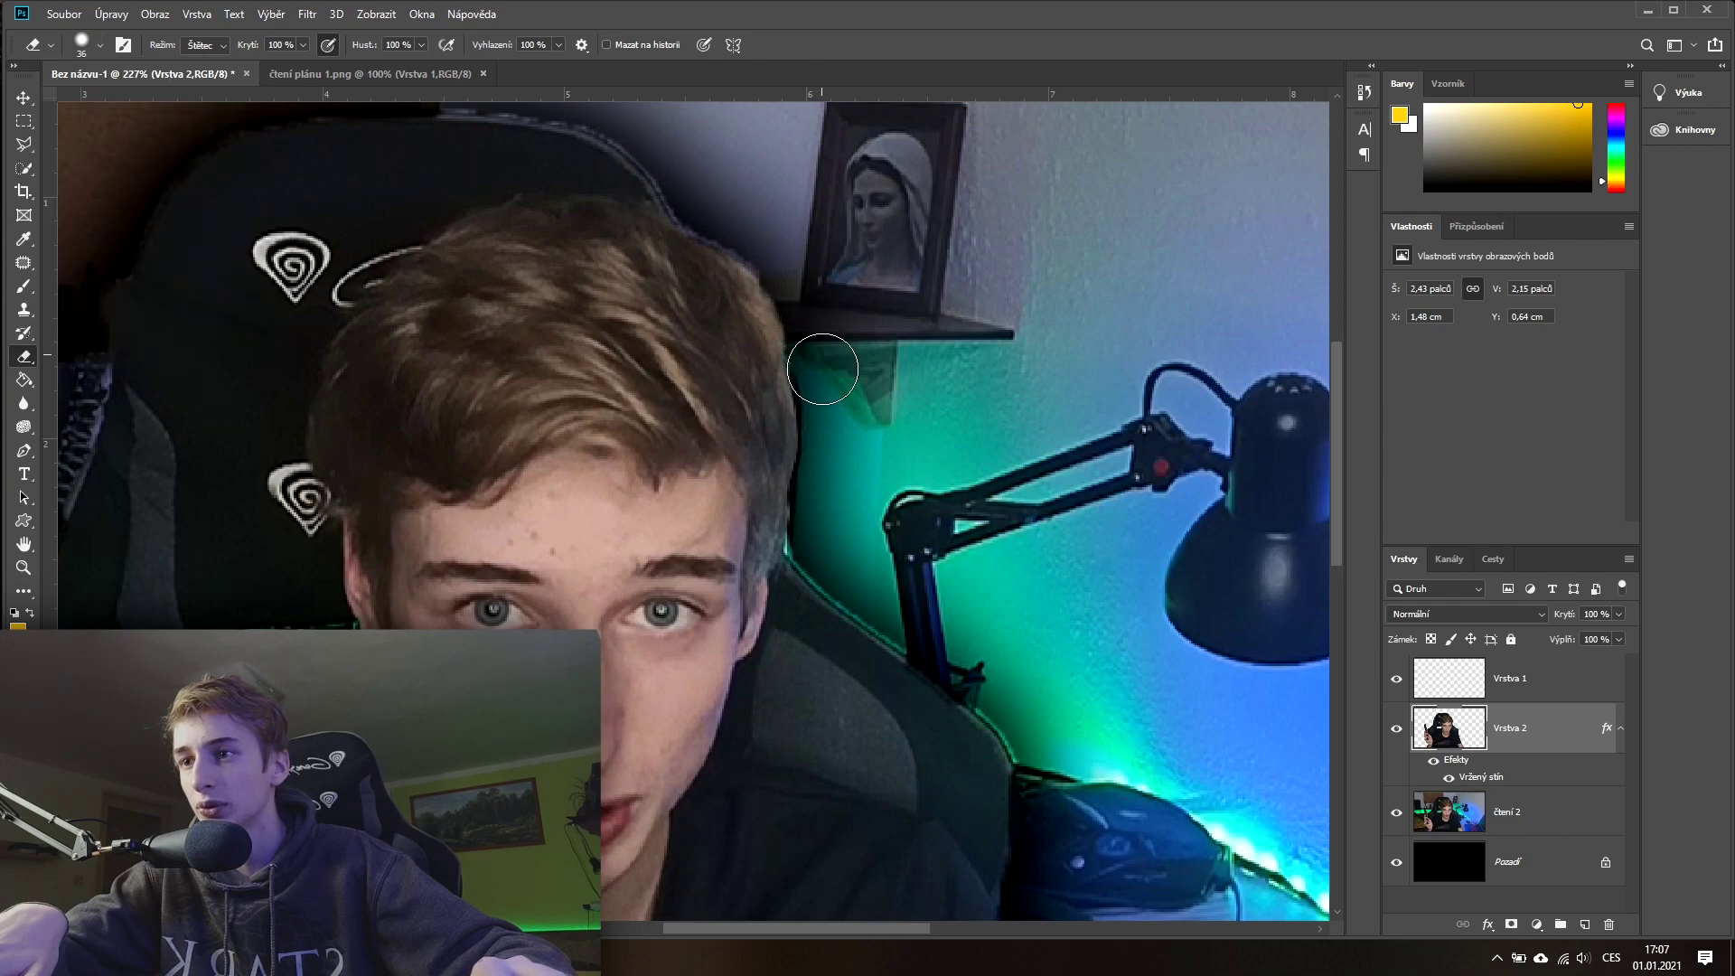
pyautogui.moveTo(836, 412); pyautogui.dragTo(846, 467)
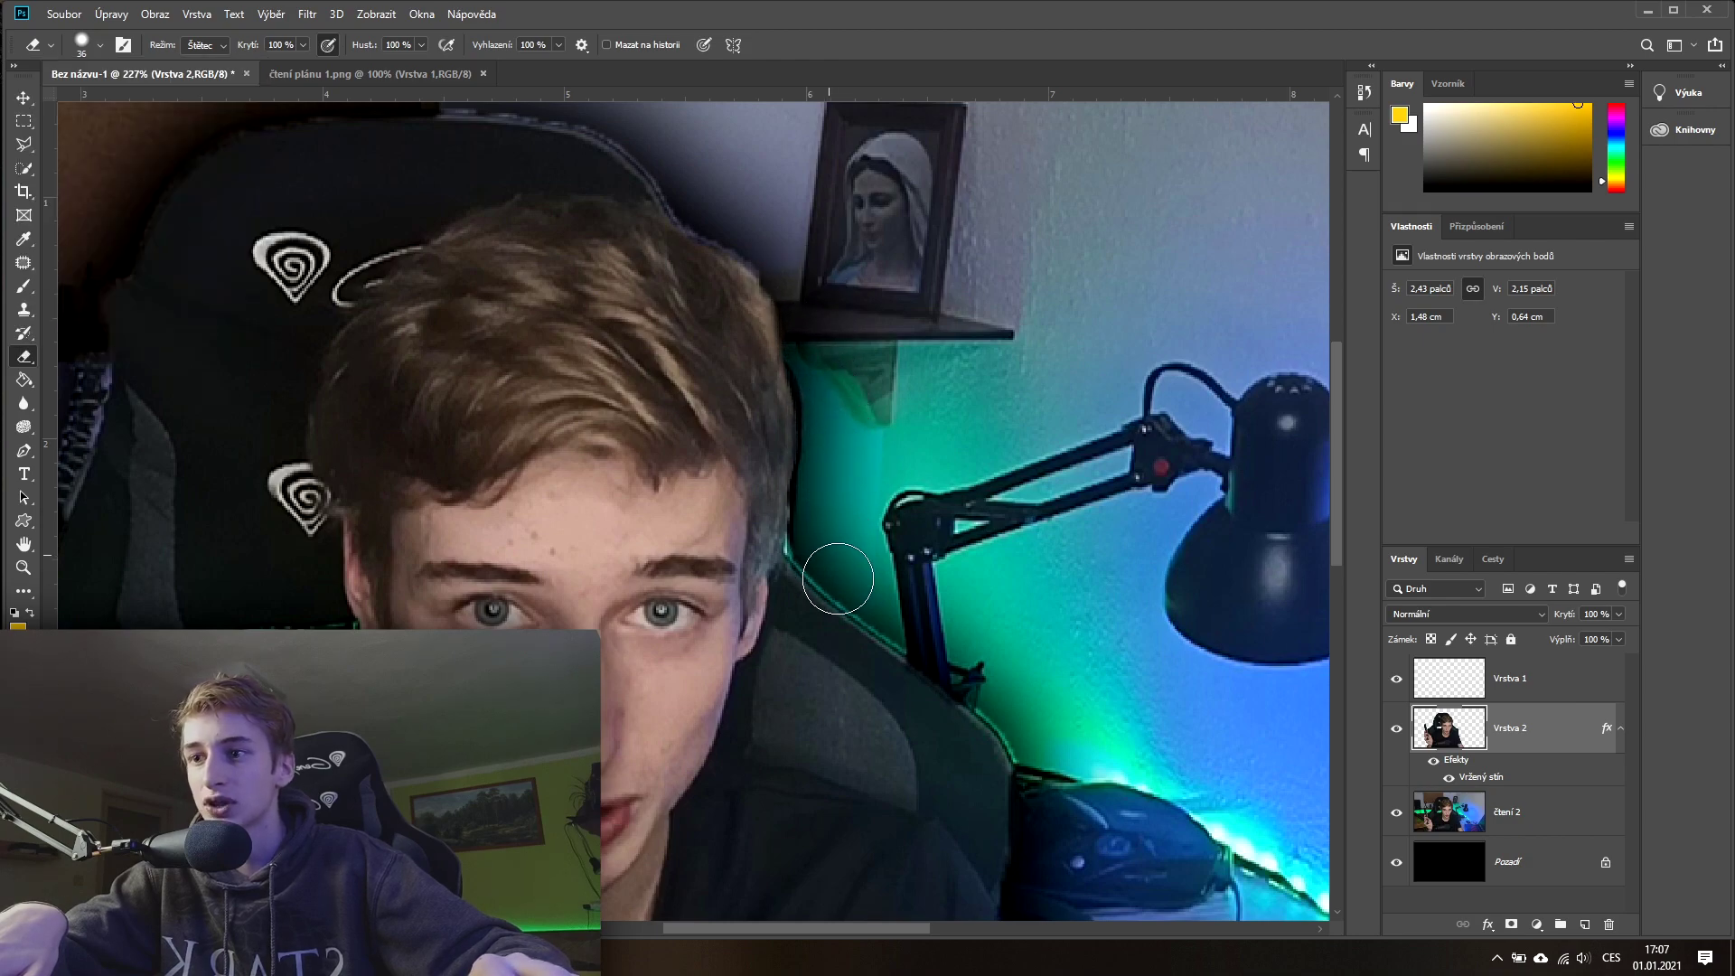
# Step: Zoom in and out to inspect the hair edge around the face and lamp
pyautogui.press('z')
pyautogui.moveTo(846, 577); pyautogui.dragTo(632, 543)
pyautogui.moveTo(271, 421)
pyautogui.mouseDown()
pyautogui.moveTo(342, 421)
pyautogui.moveTo(174, 437)
pyautogui.moveTo(216, 449)
pyautogui.mouseUp()
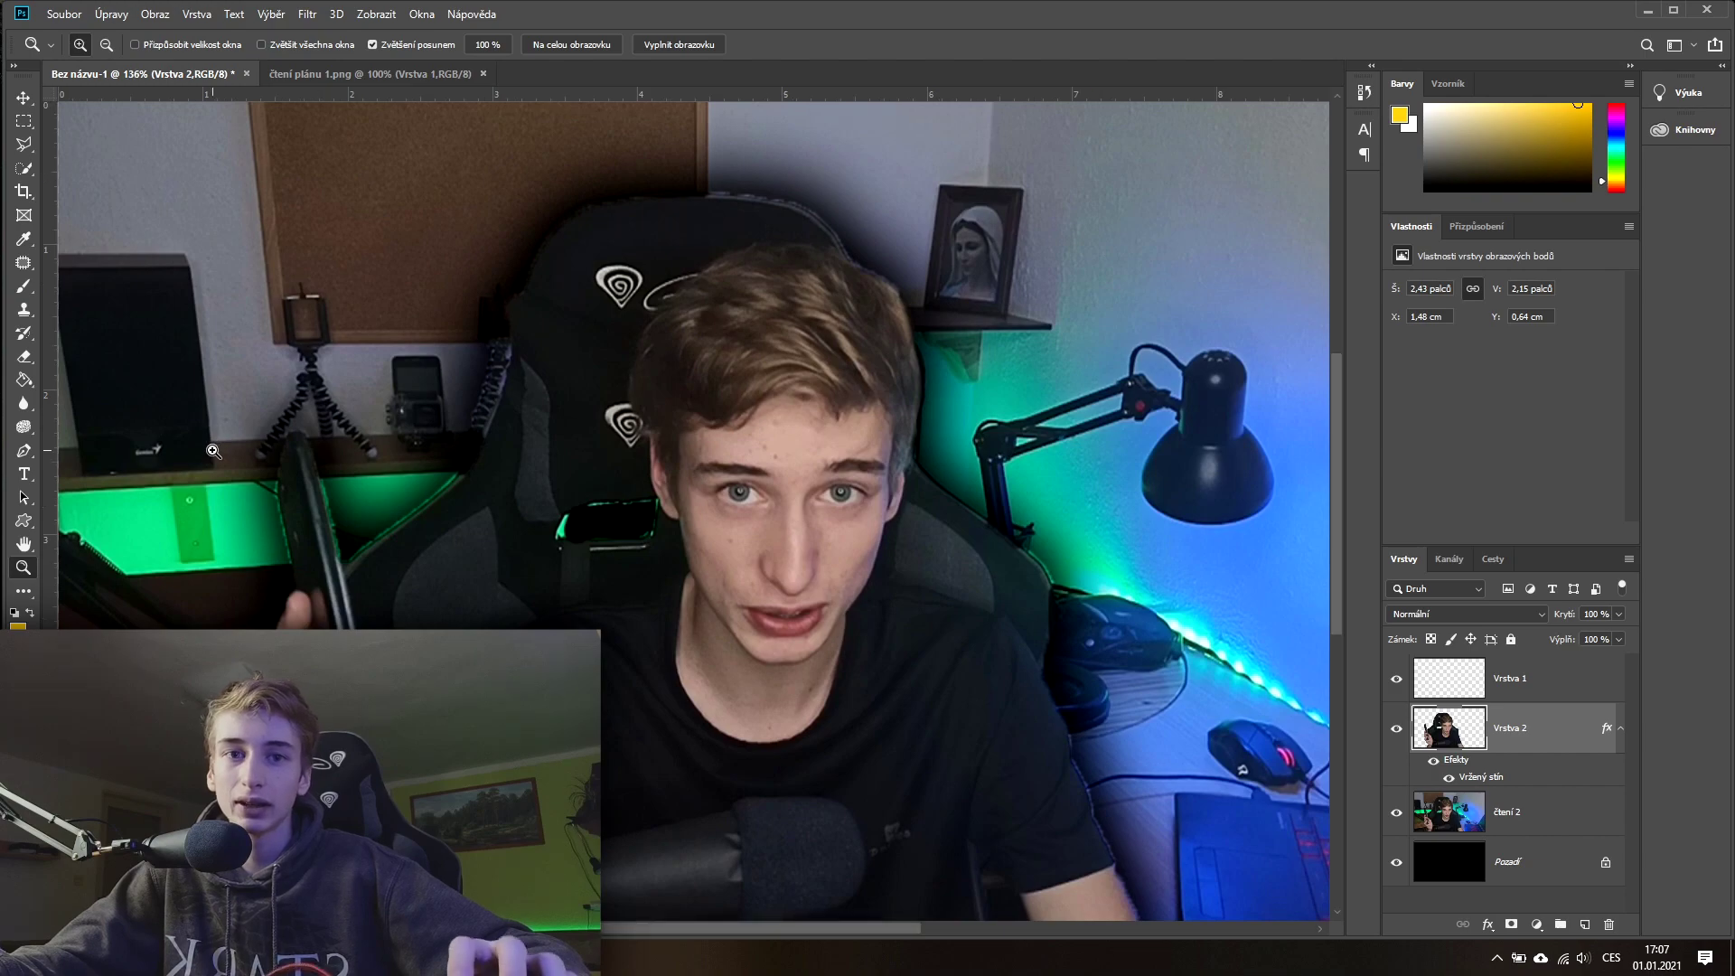
pyautogui.keyDown('alt'); pyautogui.click(352, 449); pyautogui.keyUp('alt')
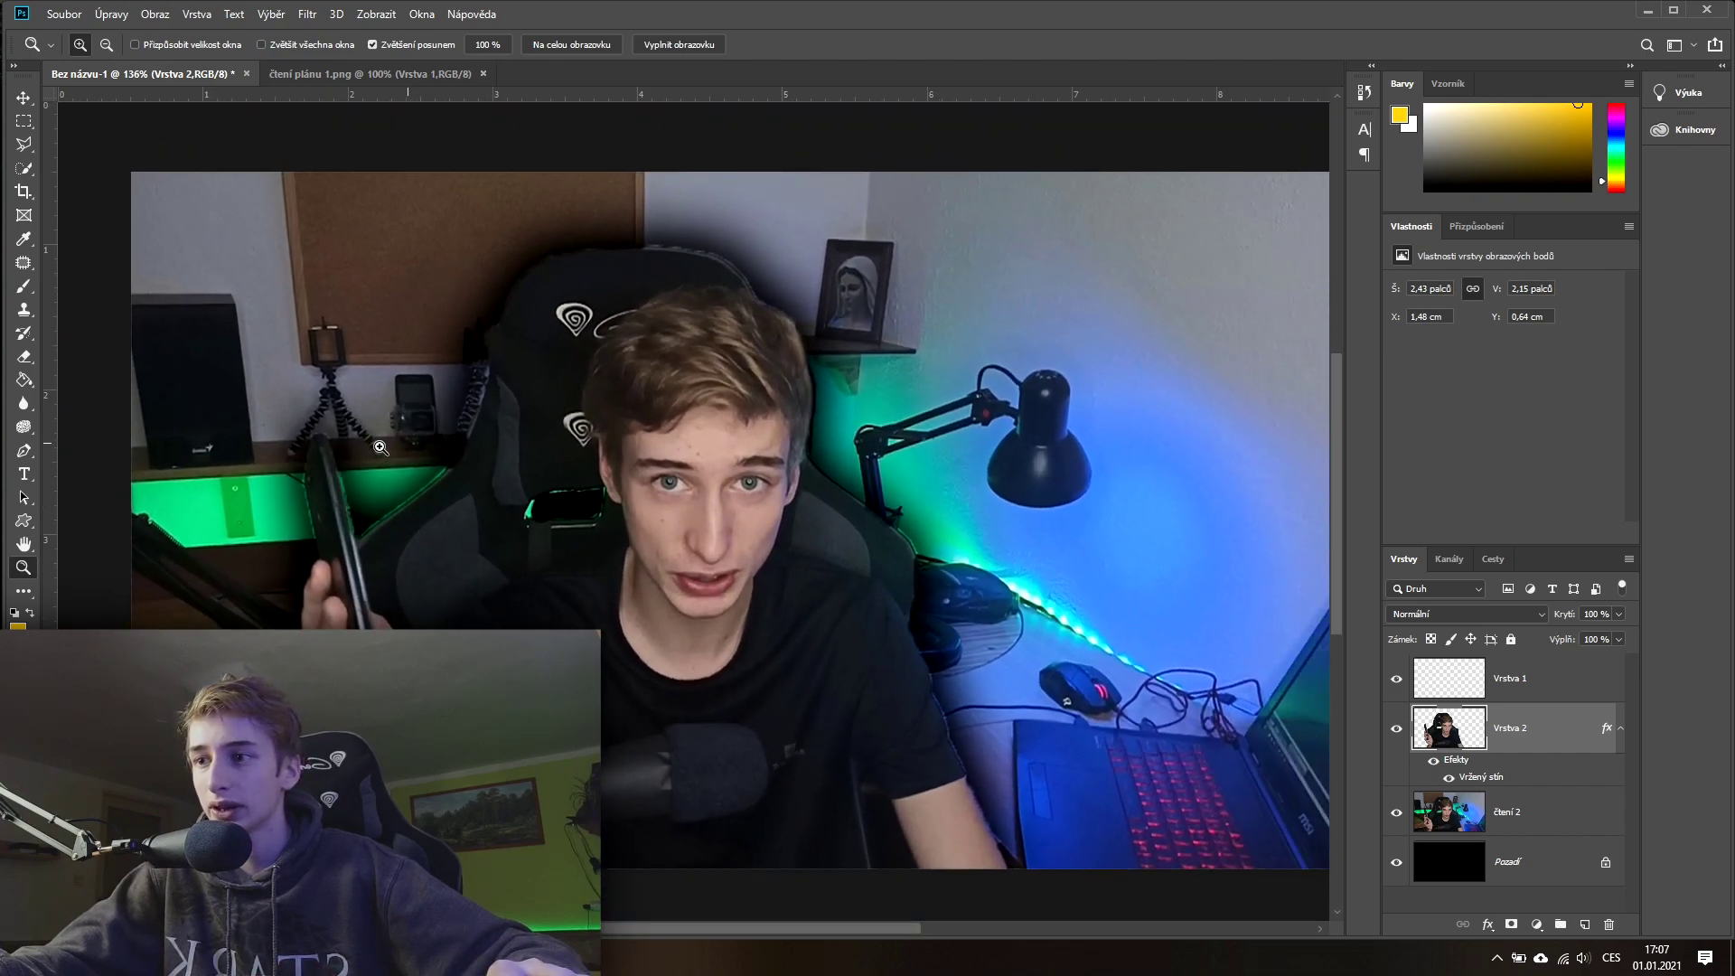
pyautogui.moveTo(352, 449)
pyautogui.mouseDown()
pyautogui.moveTo(484, 450)
pyautogui.moveTo(380, 452)
pyautogui.mouseUp()
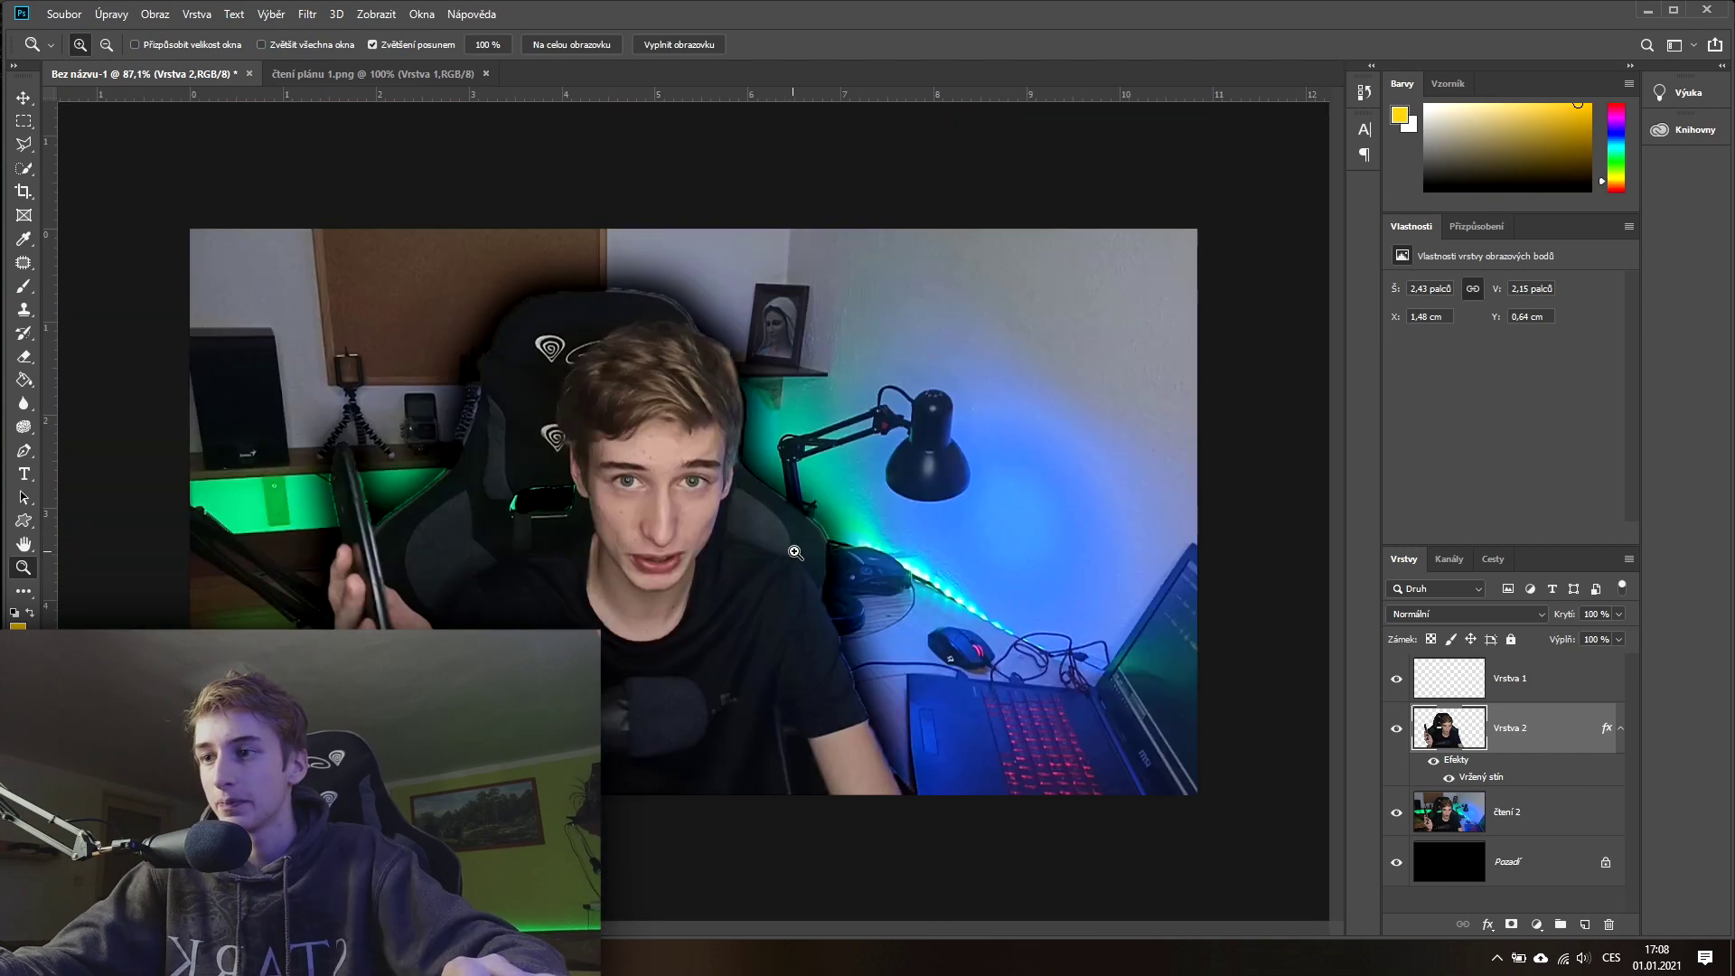
pyautogui.moveTo(668, 499); pyautogui.dragTo(725, 499)
pyautogui.keyDown('alt'); pyautogui.click(726, 499); pyautogui.keyUp('alt')
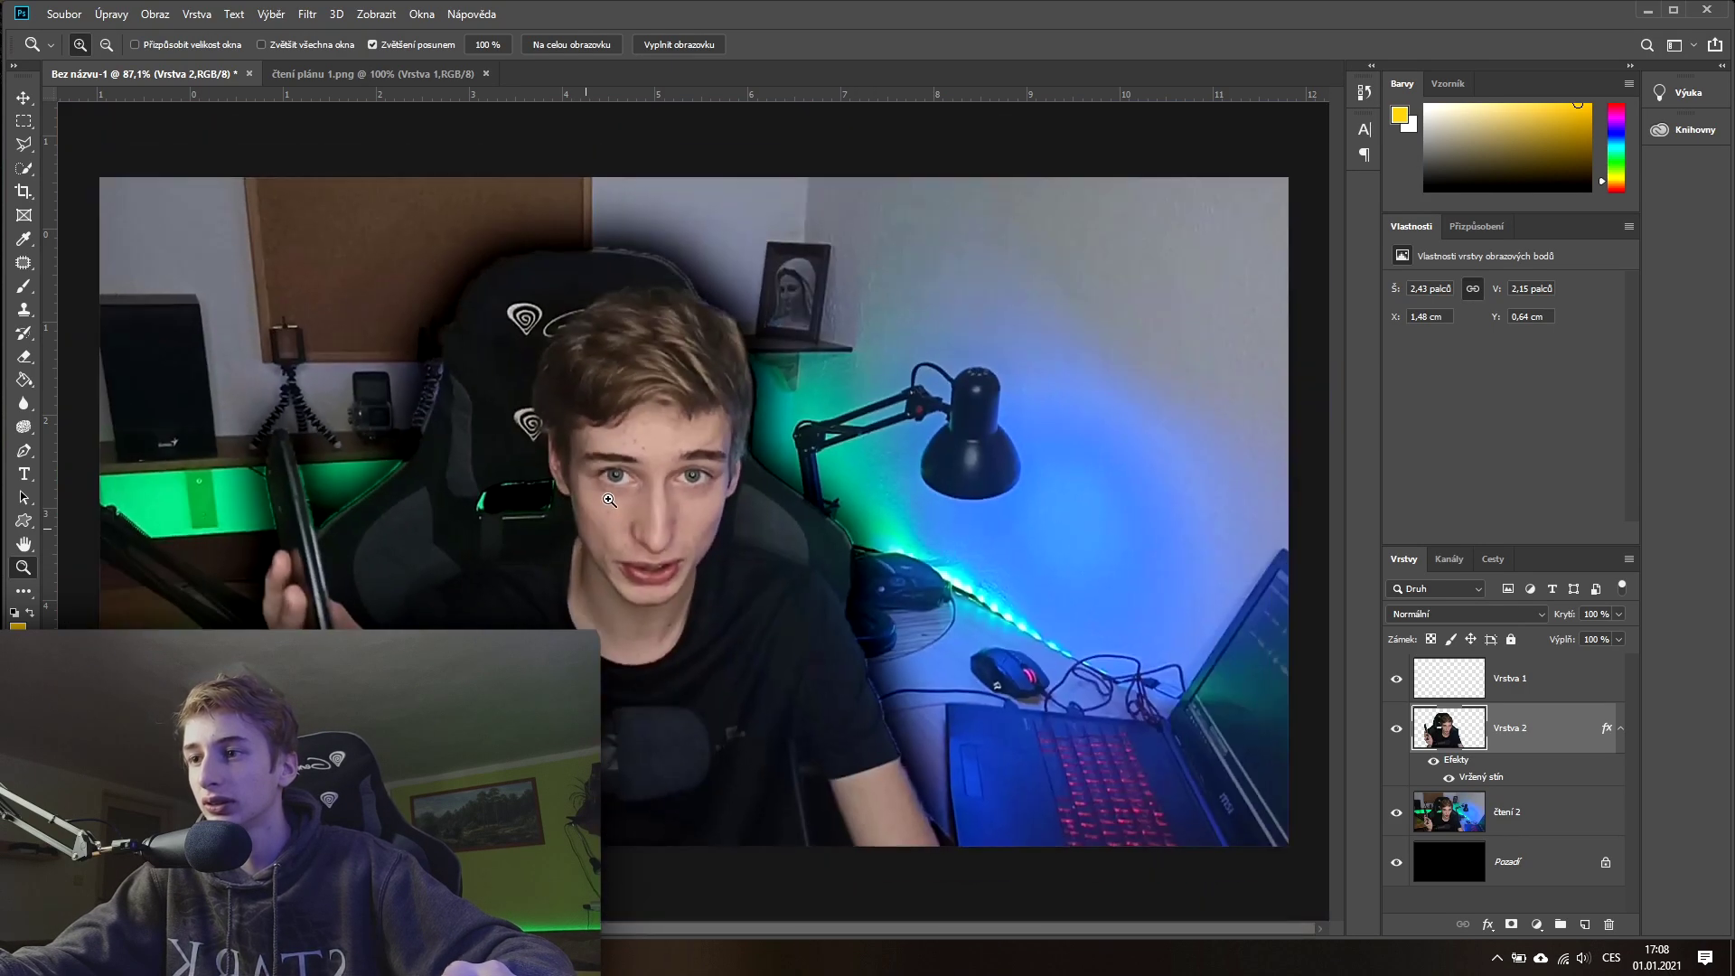
pyautogui.moveTo(503, 503)
pyautogui.mouseDown()
pyautogui.moveTo(524, 498)
pyautogui.moveTo(479, 493)
pyautogui.mouseUp()
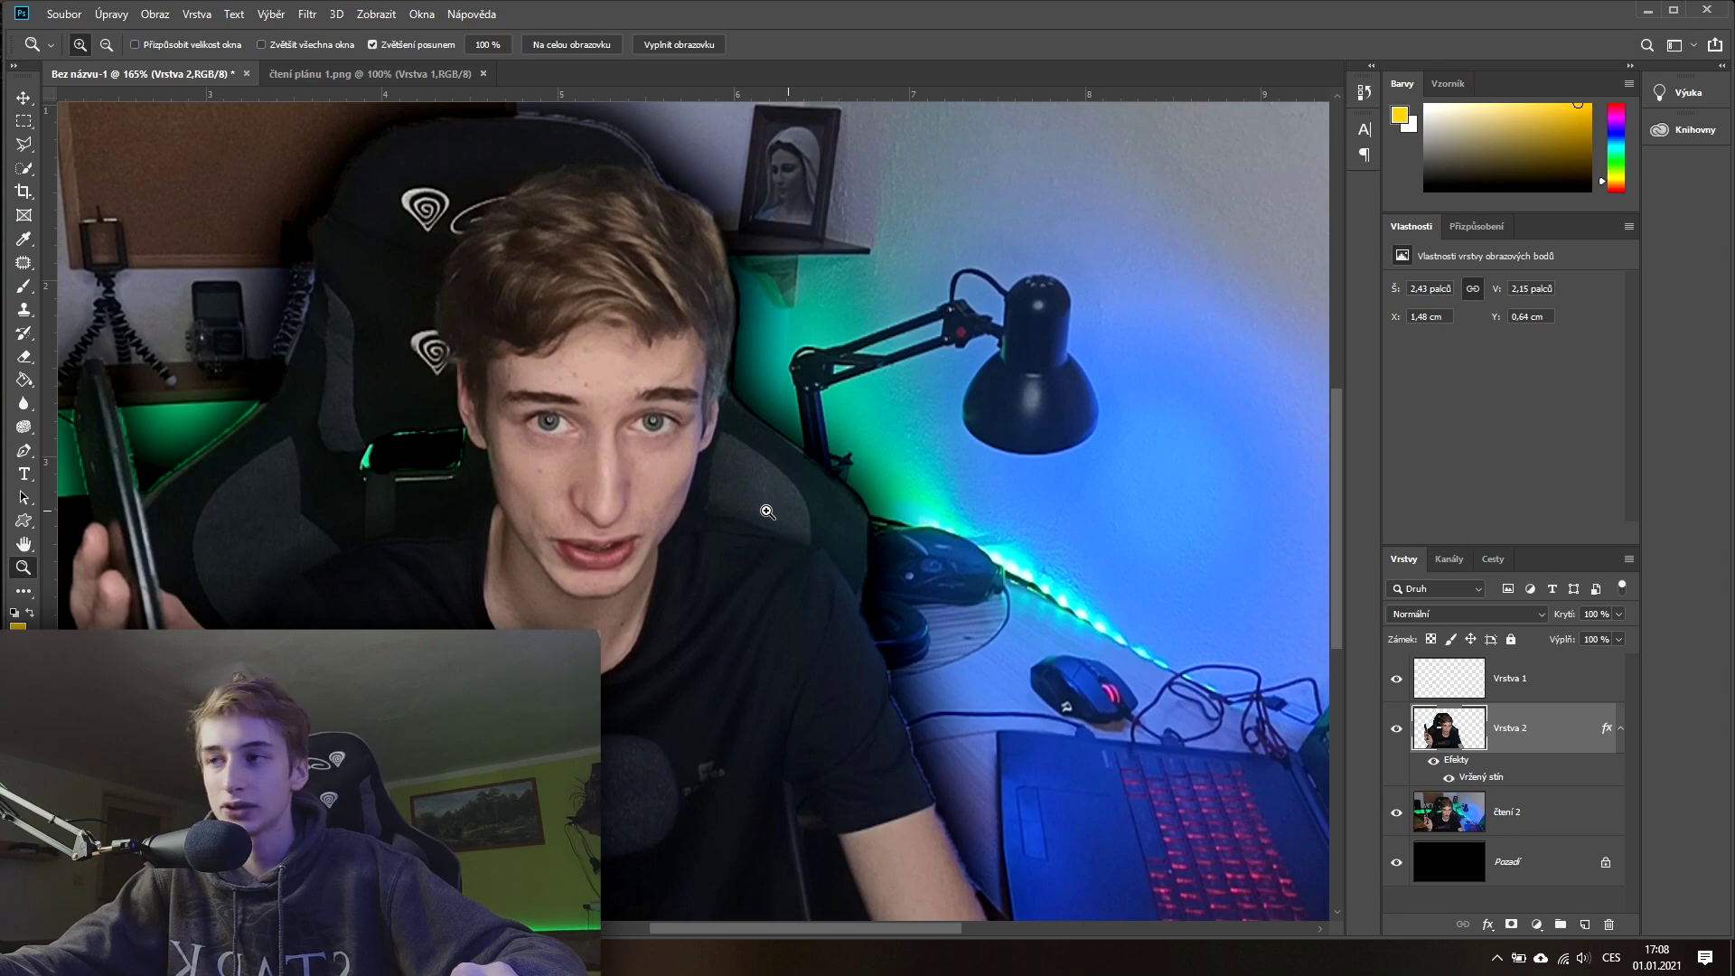
pyautogui.moveTo(769, 522); pyautogui.dragTo(831, 518)
# Step: Try long eraser test strokes along the shoulder and face, then undo them
pyautogui.press('e')
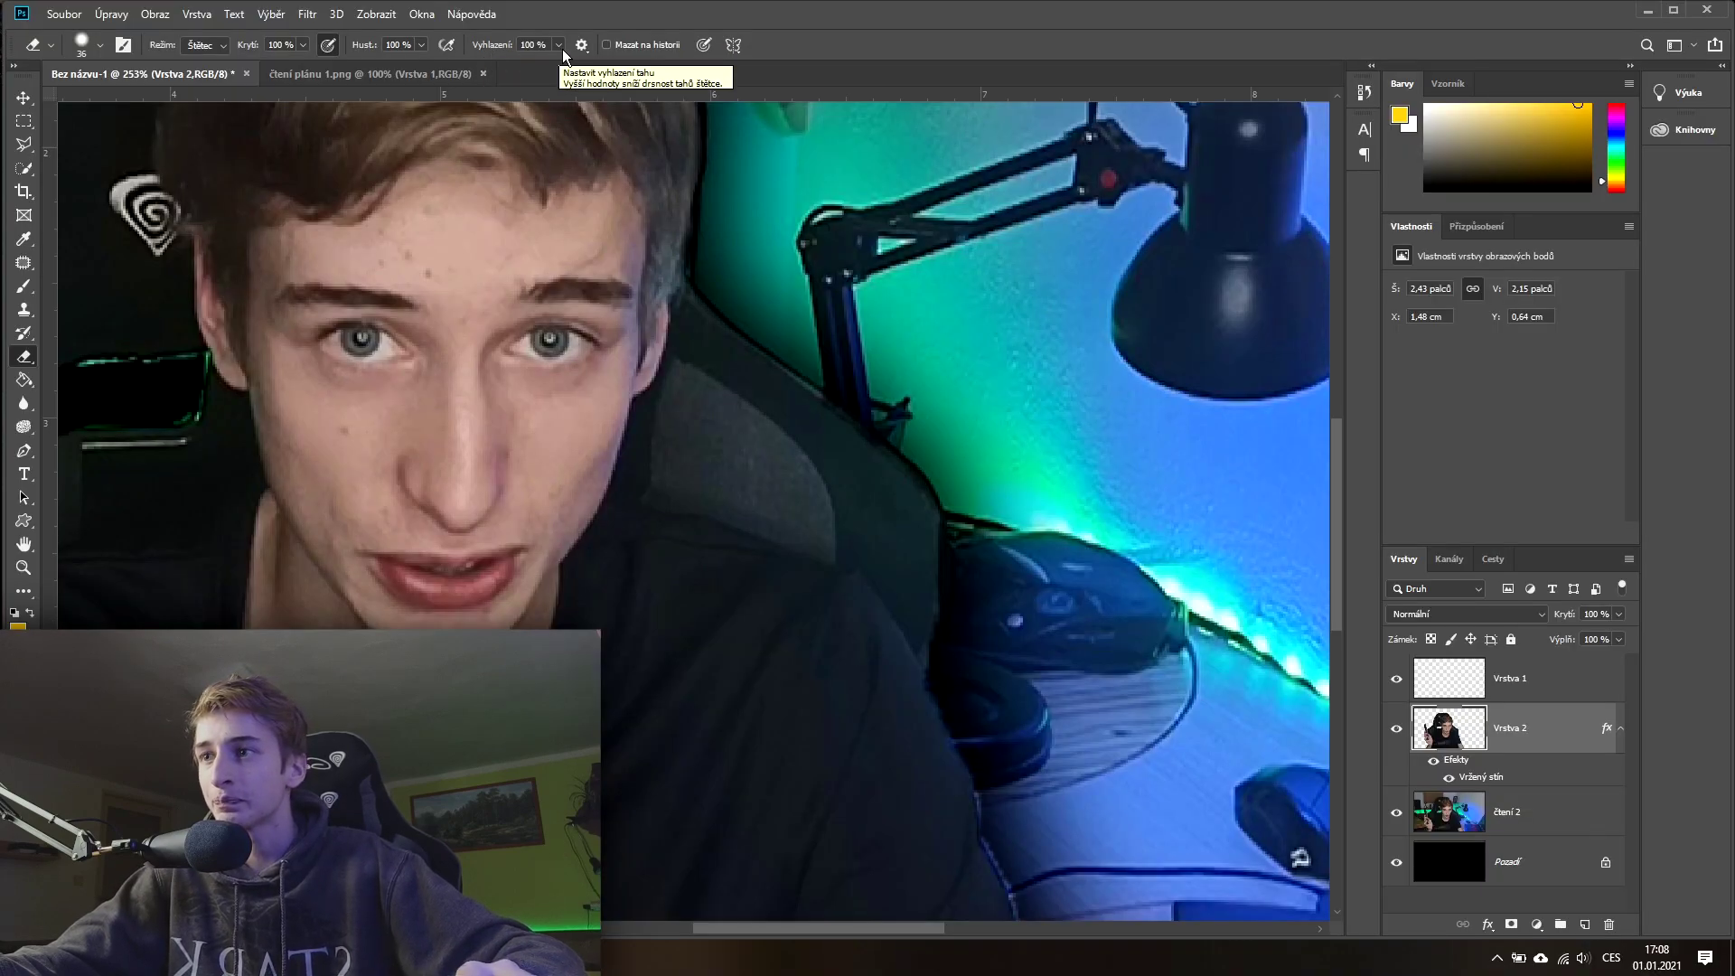
pyautogui.click(559, 46)
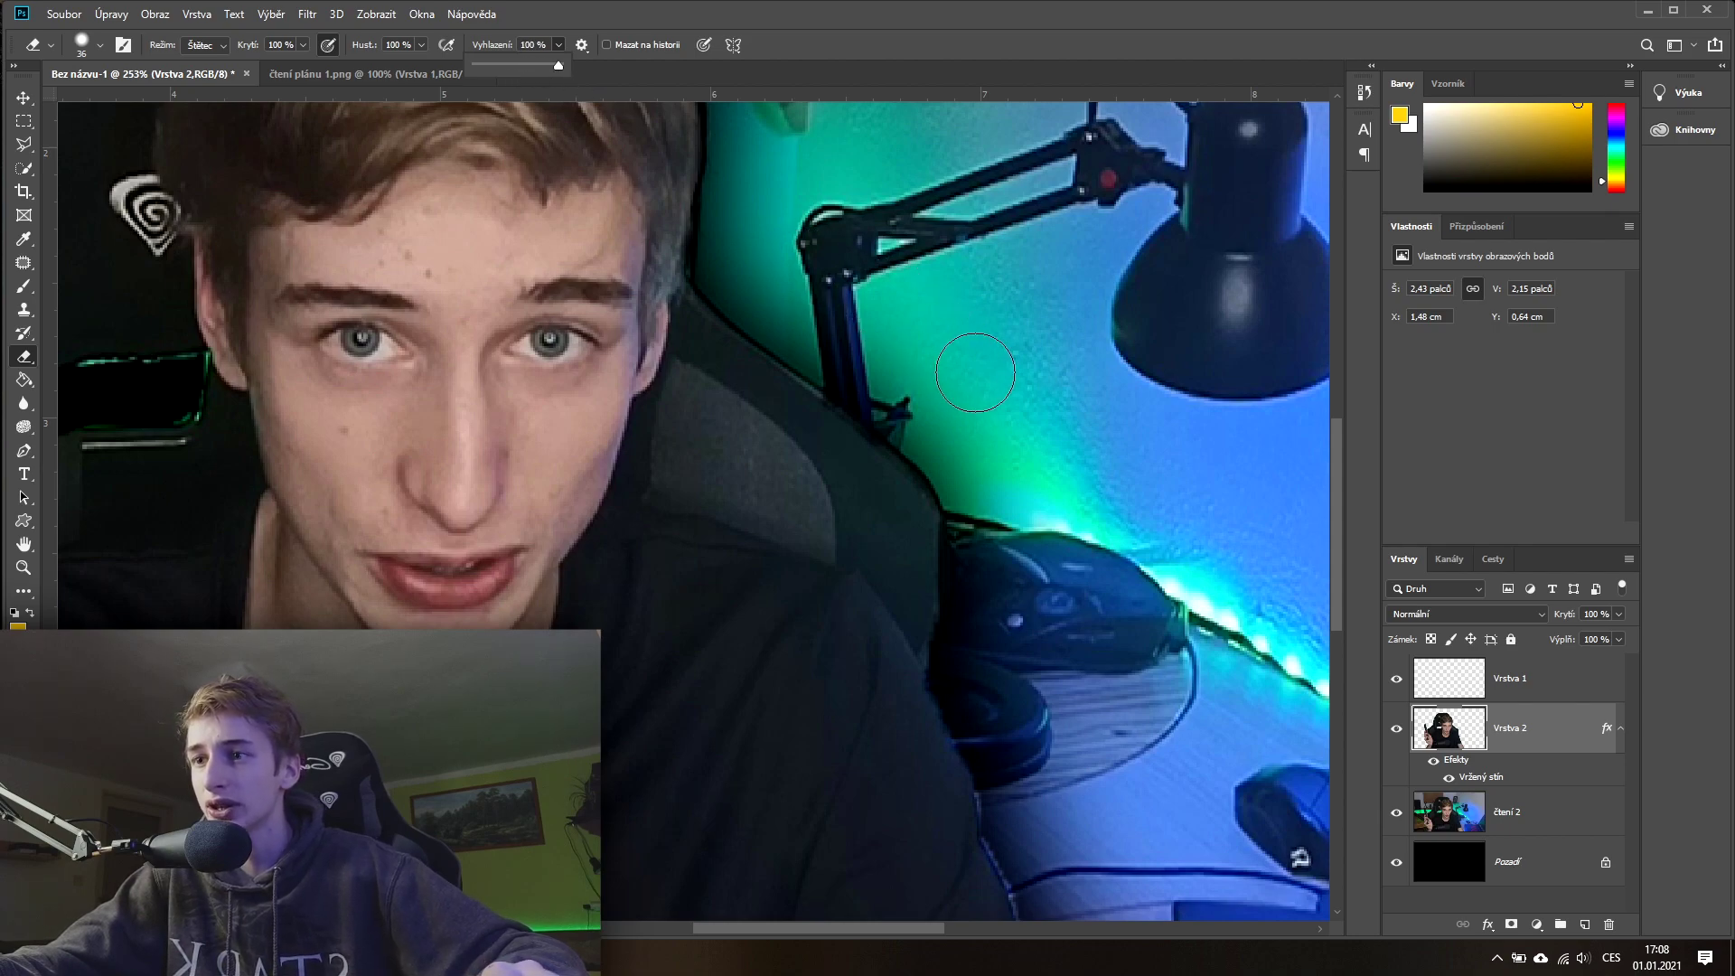
pyautogui.click(795, 308)
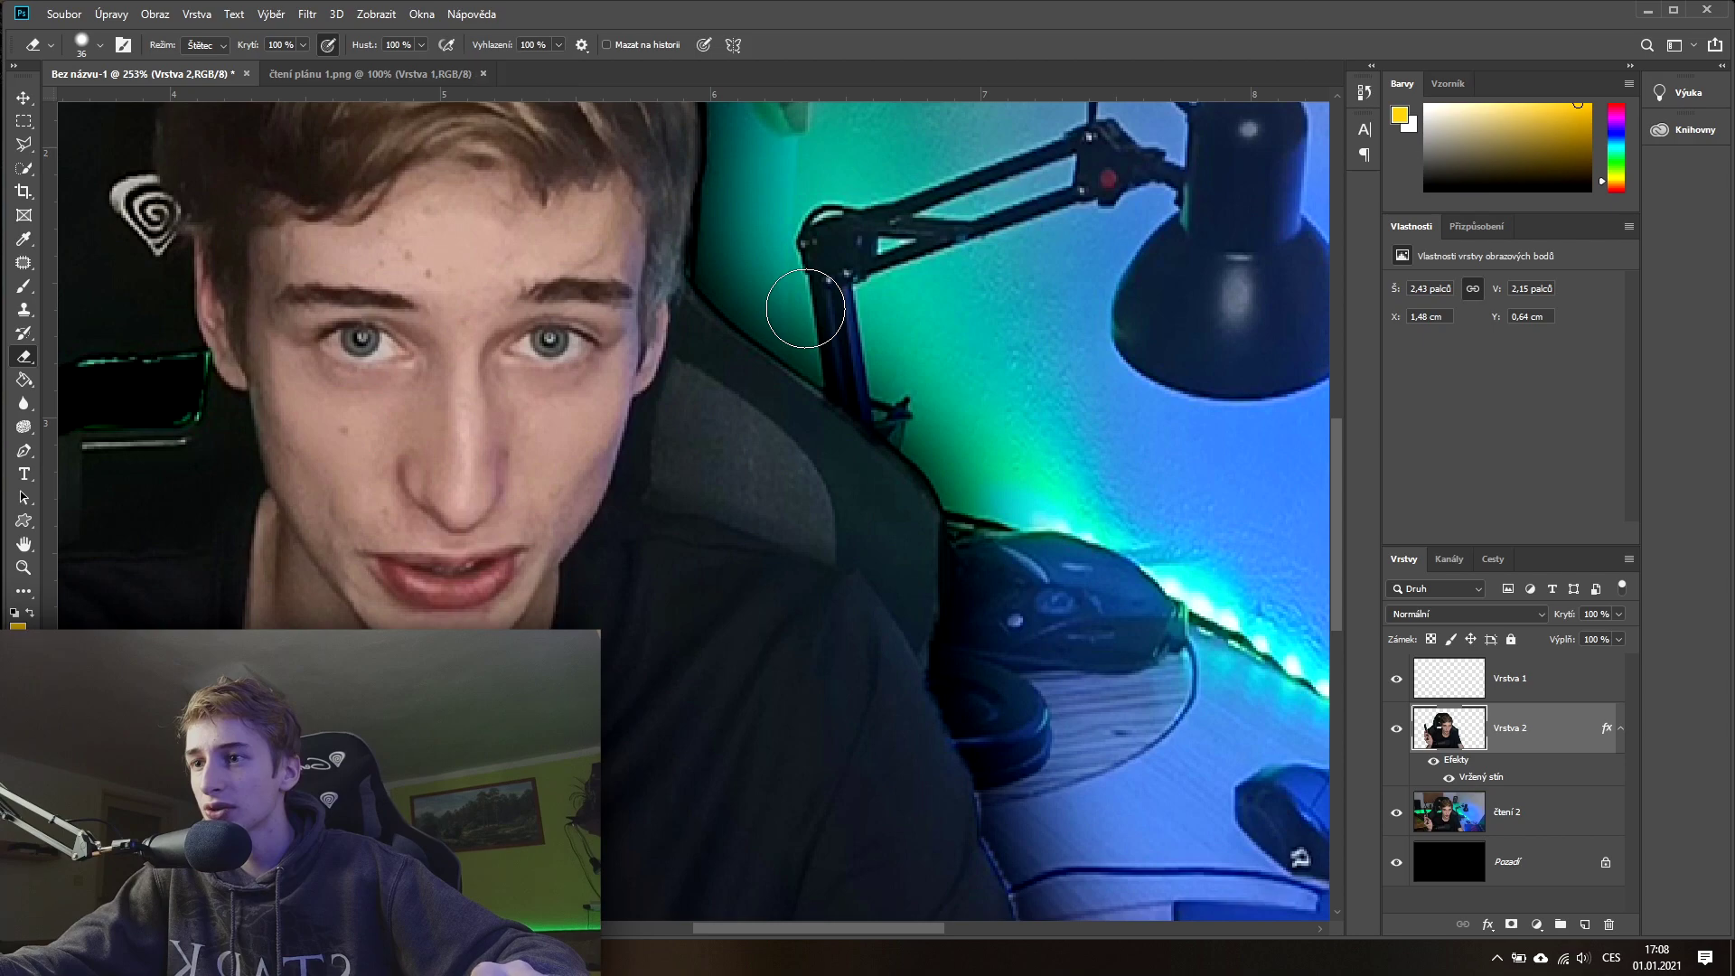
pyautogui.moveTo(816, 393)
pyautogui.mouseDown()
pyautogui.moveTo(763, 473)
pyautogui.moveTo(666, 526)
pyautogui.moveTo(674, 632)
pyautogui.moveTo(719, 691)
pyautogui.mouseUp()
pyautogui.moveTo(752, 815)
pyautogui.mouseDown()
pyautogui.moveTo(687, 850)
pyautogui.moveTo(615, 854)
pyautogui.mouseUp()
pyautogui.moveTo(533, 499)
pyautogui.mouseDown()
pyautogui.moveTo(379, 380)
pyautogui.moveTo(186, 587)
pyautogui.moveTo(208, 628)
pyautogui.mouseUp()
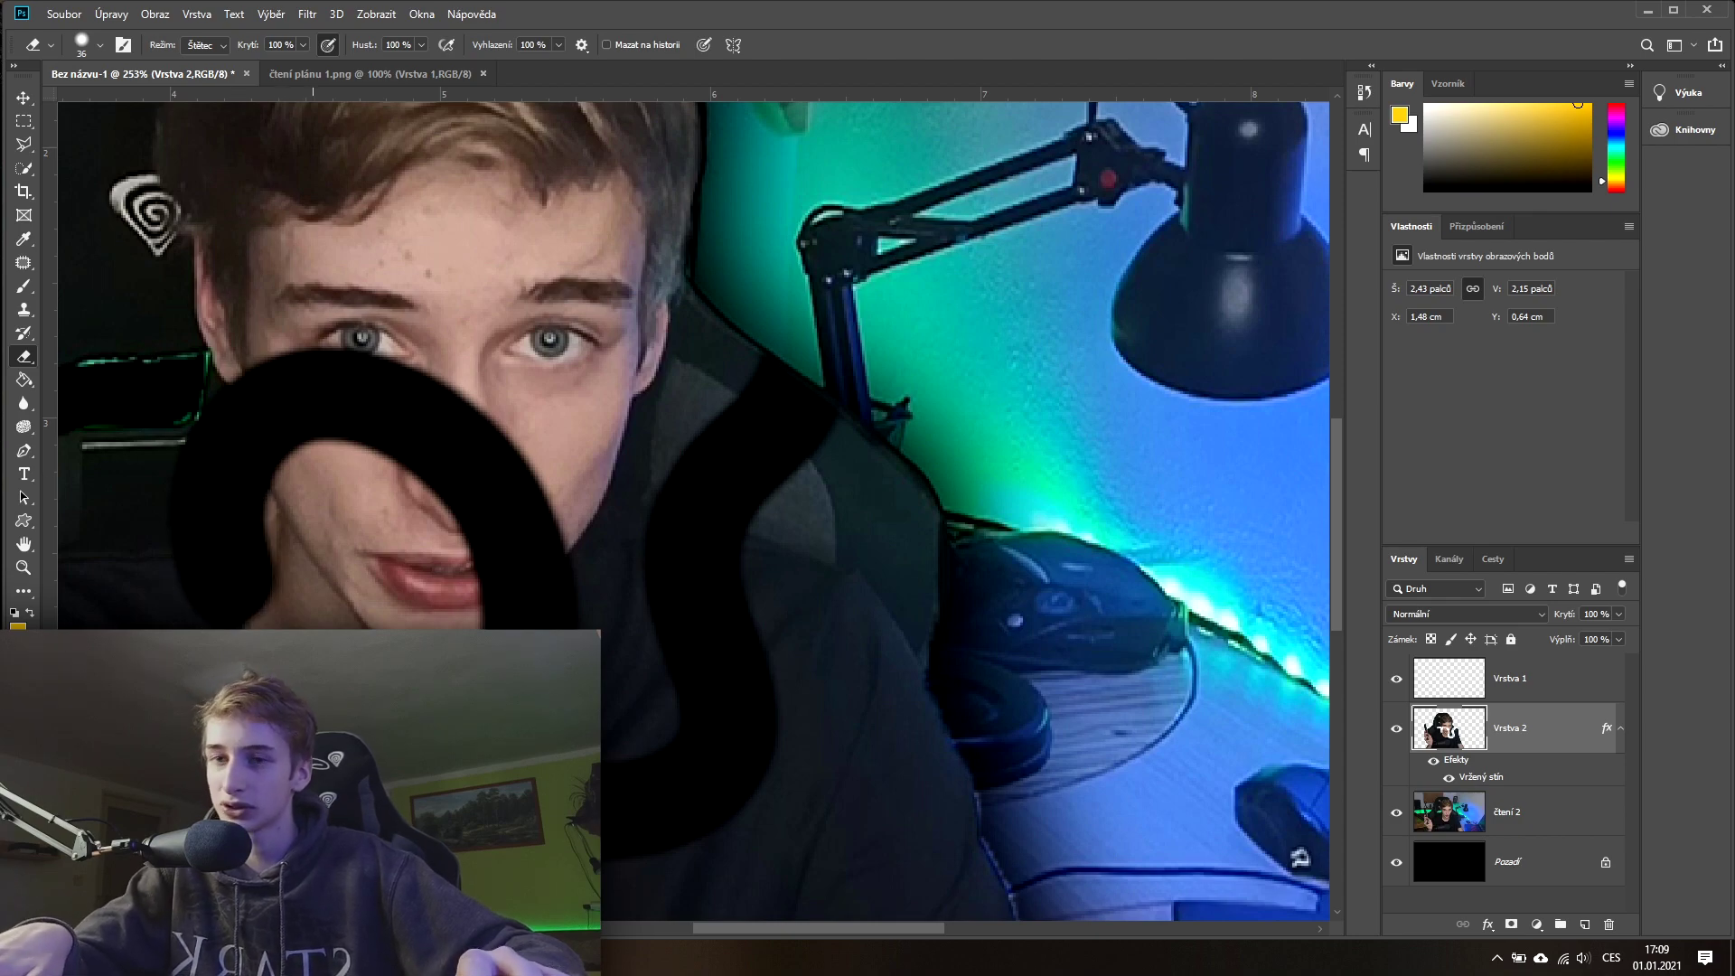
pyautogui.hotkey('ctrl', 'z')
# Step: Undo another test stroke and raise the eraser smoothing to 67%
pyautogui.click(559, 45)
pyautogui.moveTo(842, 452)
pyautogui.mouseDown()
pyautogui.moveTo(759, 376)
pyautogui.moveTo(643, 507)
pyautogui.moveTo(681, 593)
pyautogui.moveTo(539, 385)
pyautogui.moveTo(262, 596)
pyautogui.mouseUp()
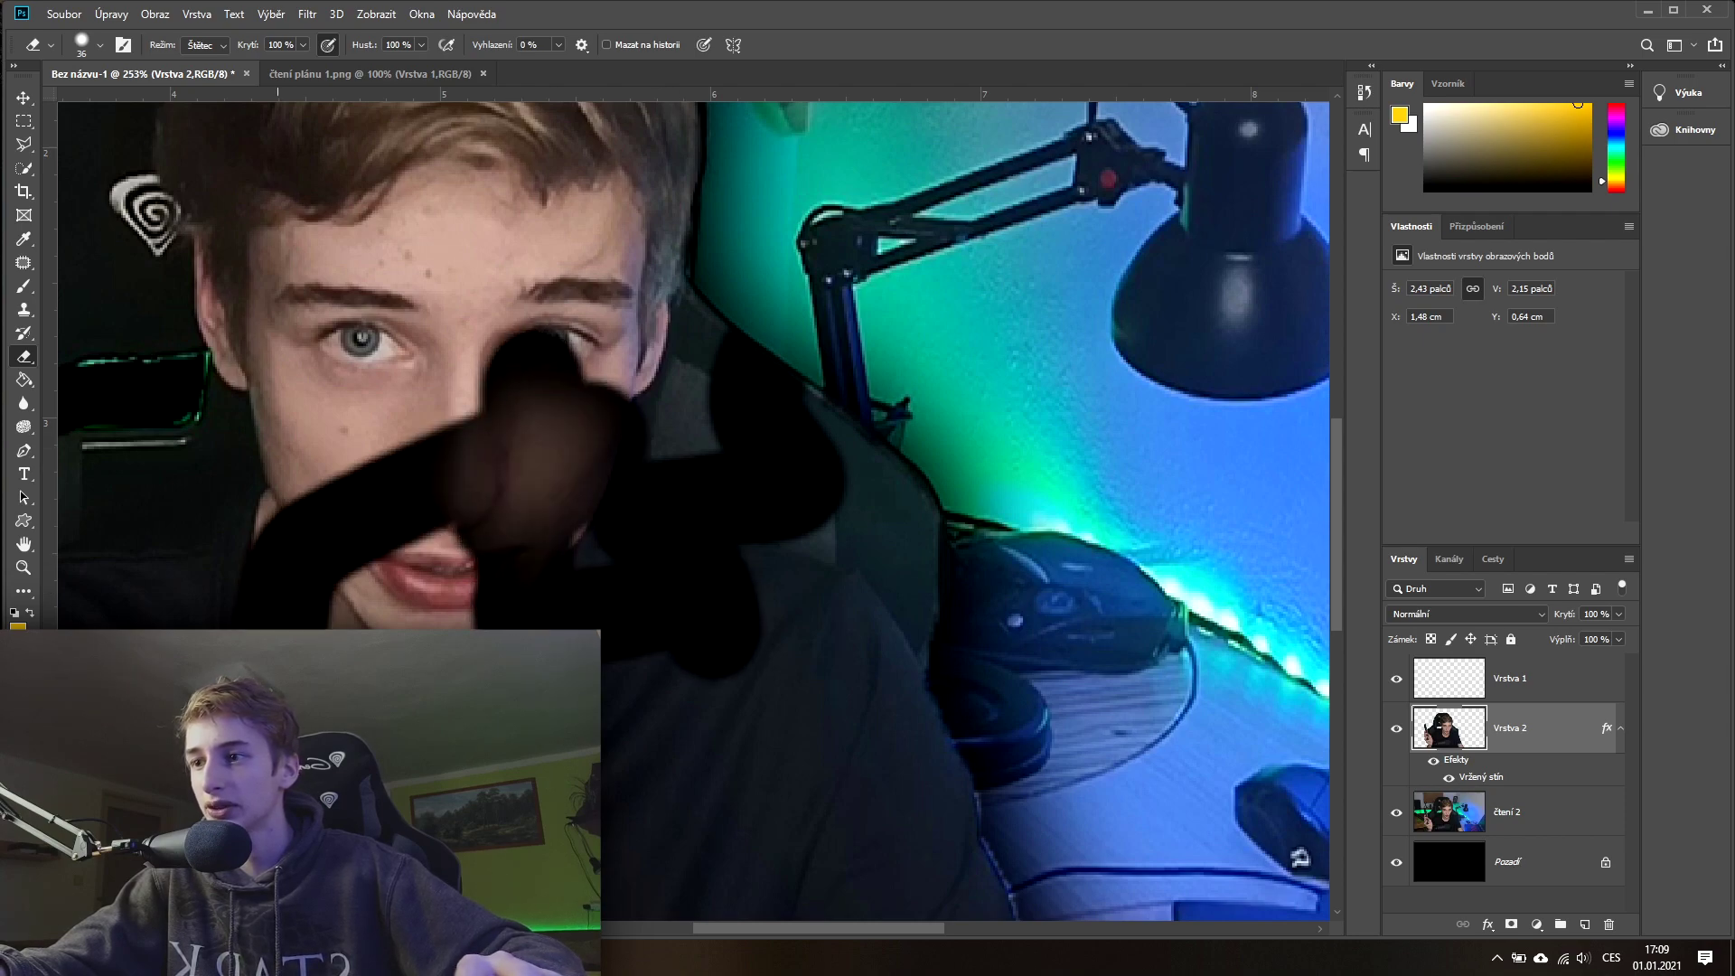
pyautogui.hotkey('ctrl', 'z')
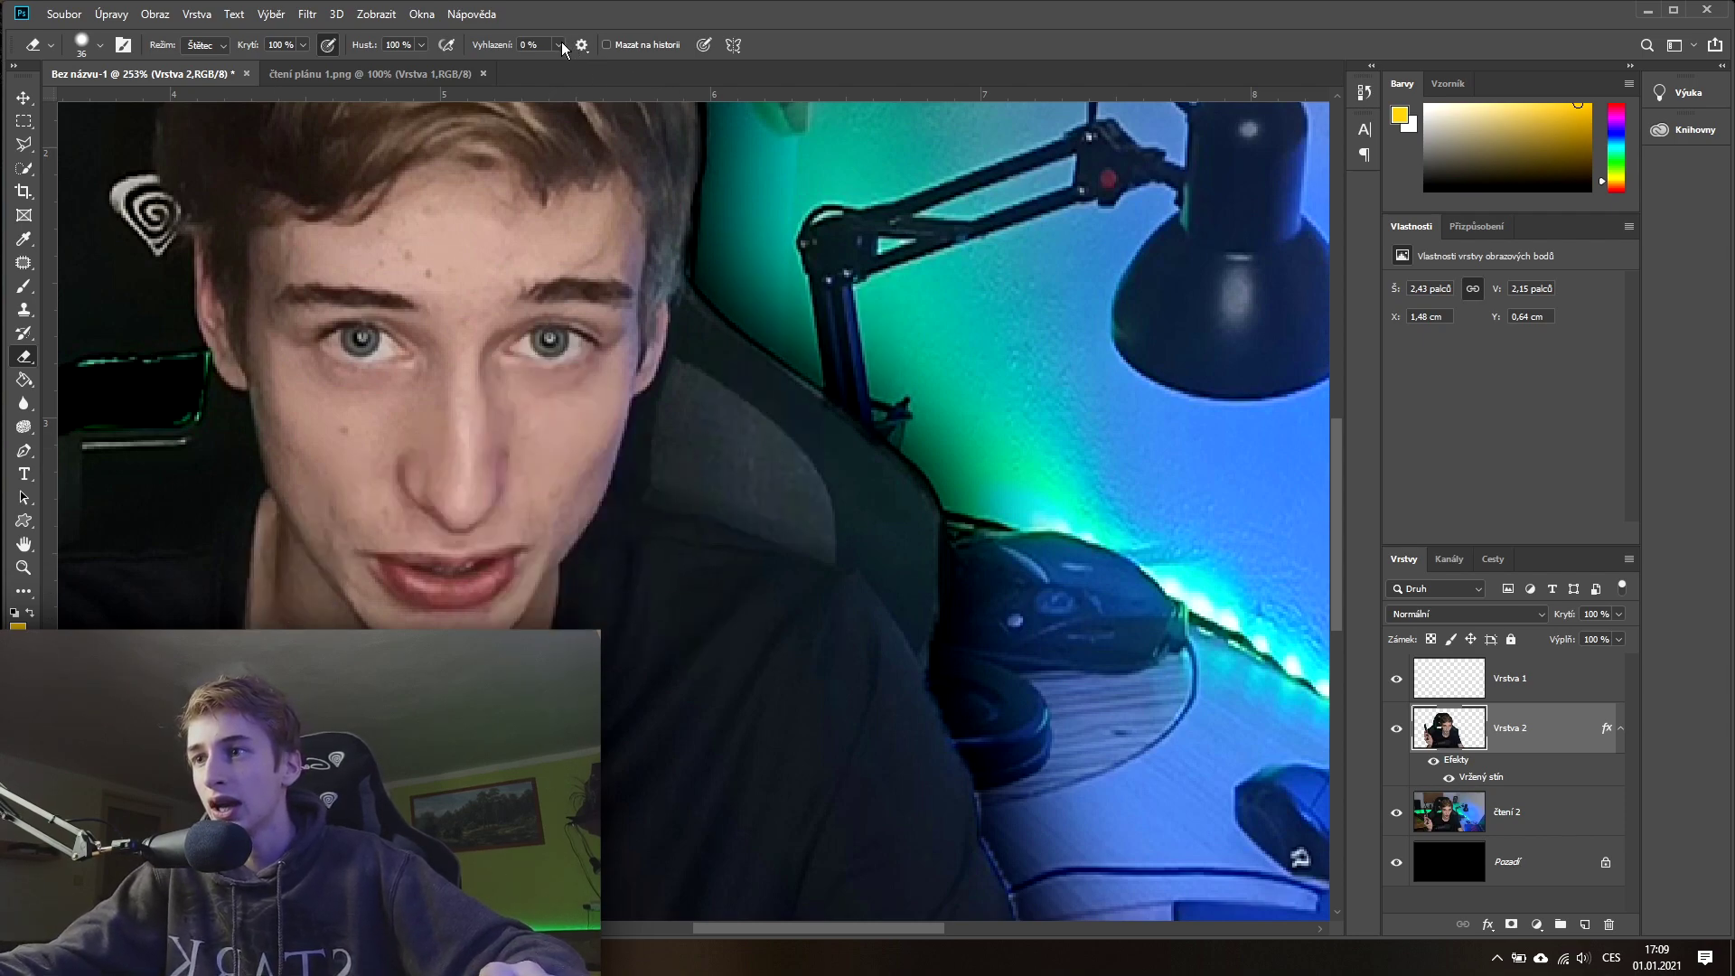
pyautogui.moveTo(582, 65)
pyautogui.mouseDown()
pyautogui.moveTo(658, 71)
pyautogui.moveTo(615, 69)
pyautogui.mouseUp()
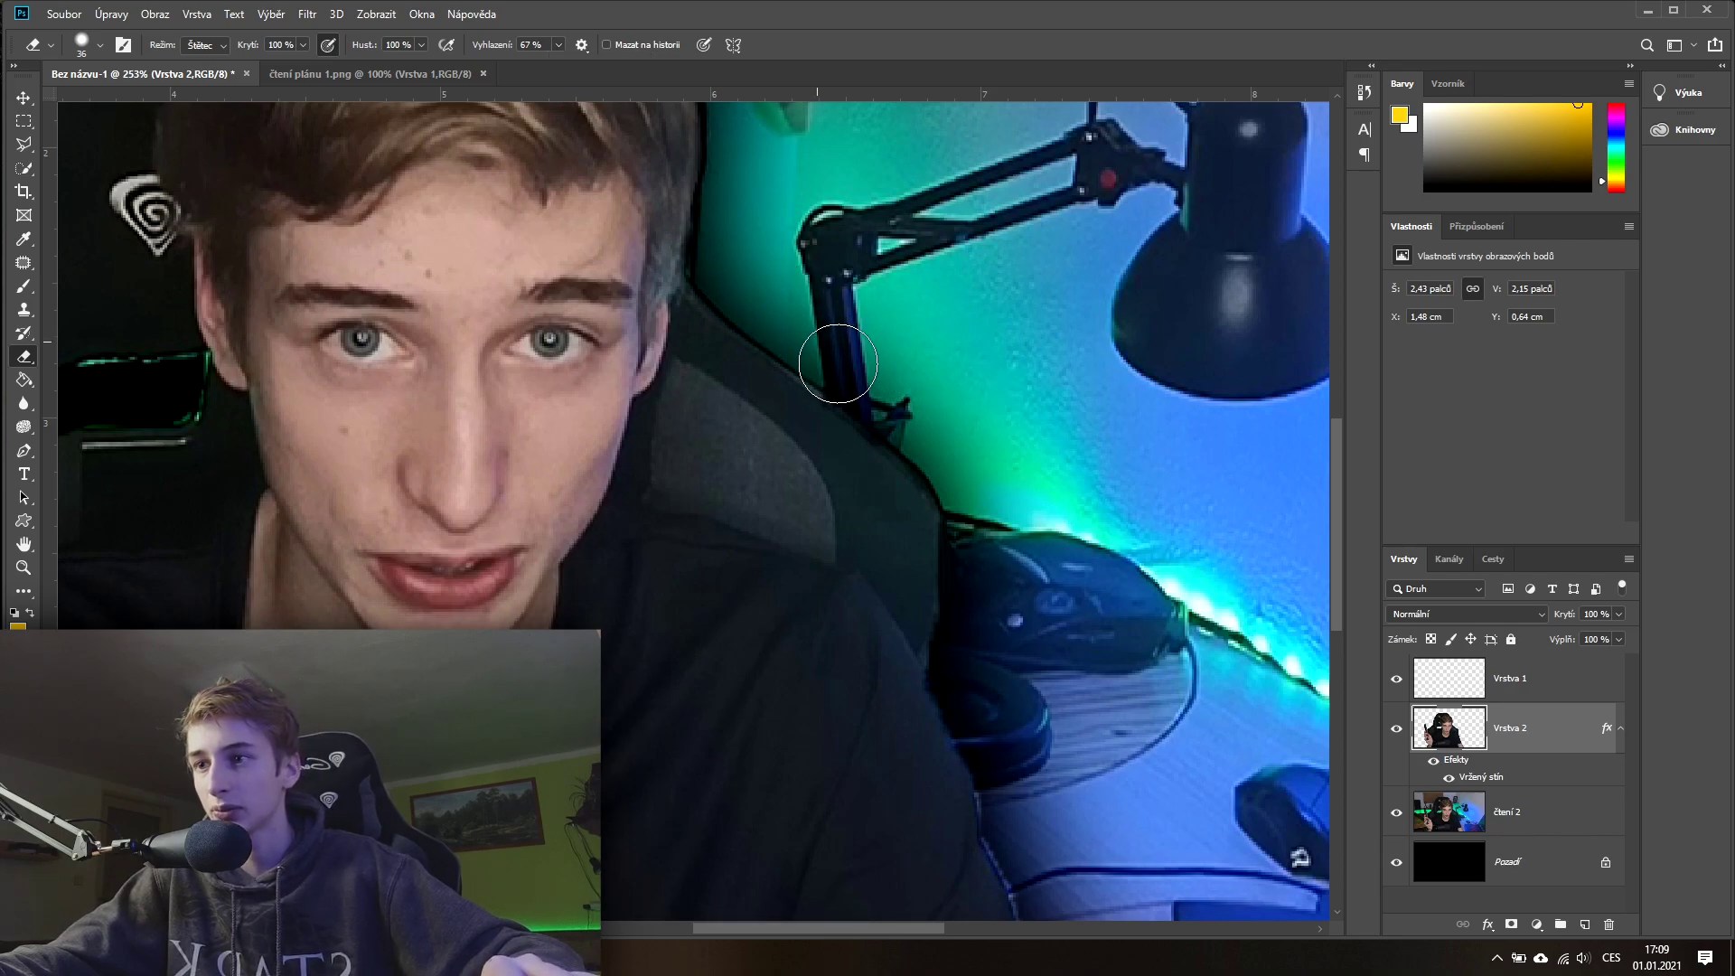
pyautogui.press('z')
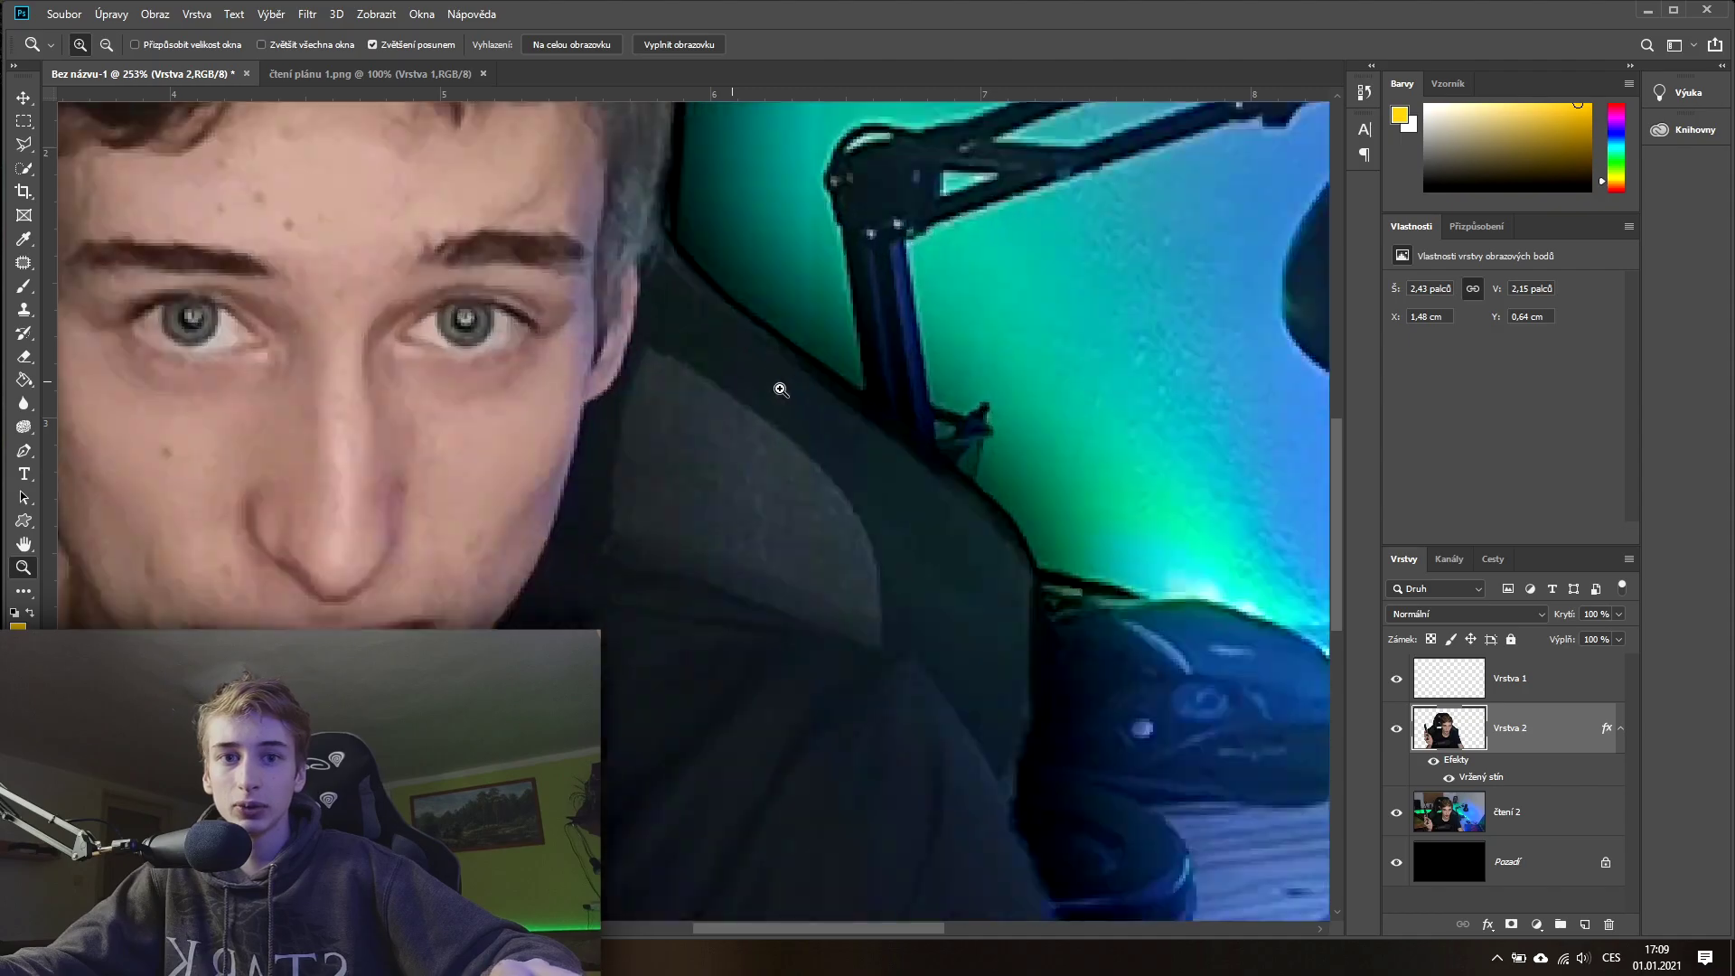
pyautogui.moveTo(781, 389); pyautogui.dragTo(397, 345)
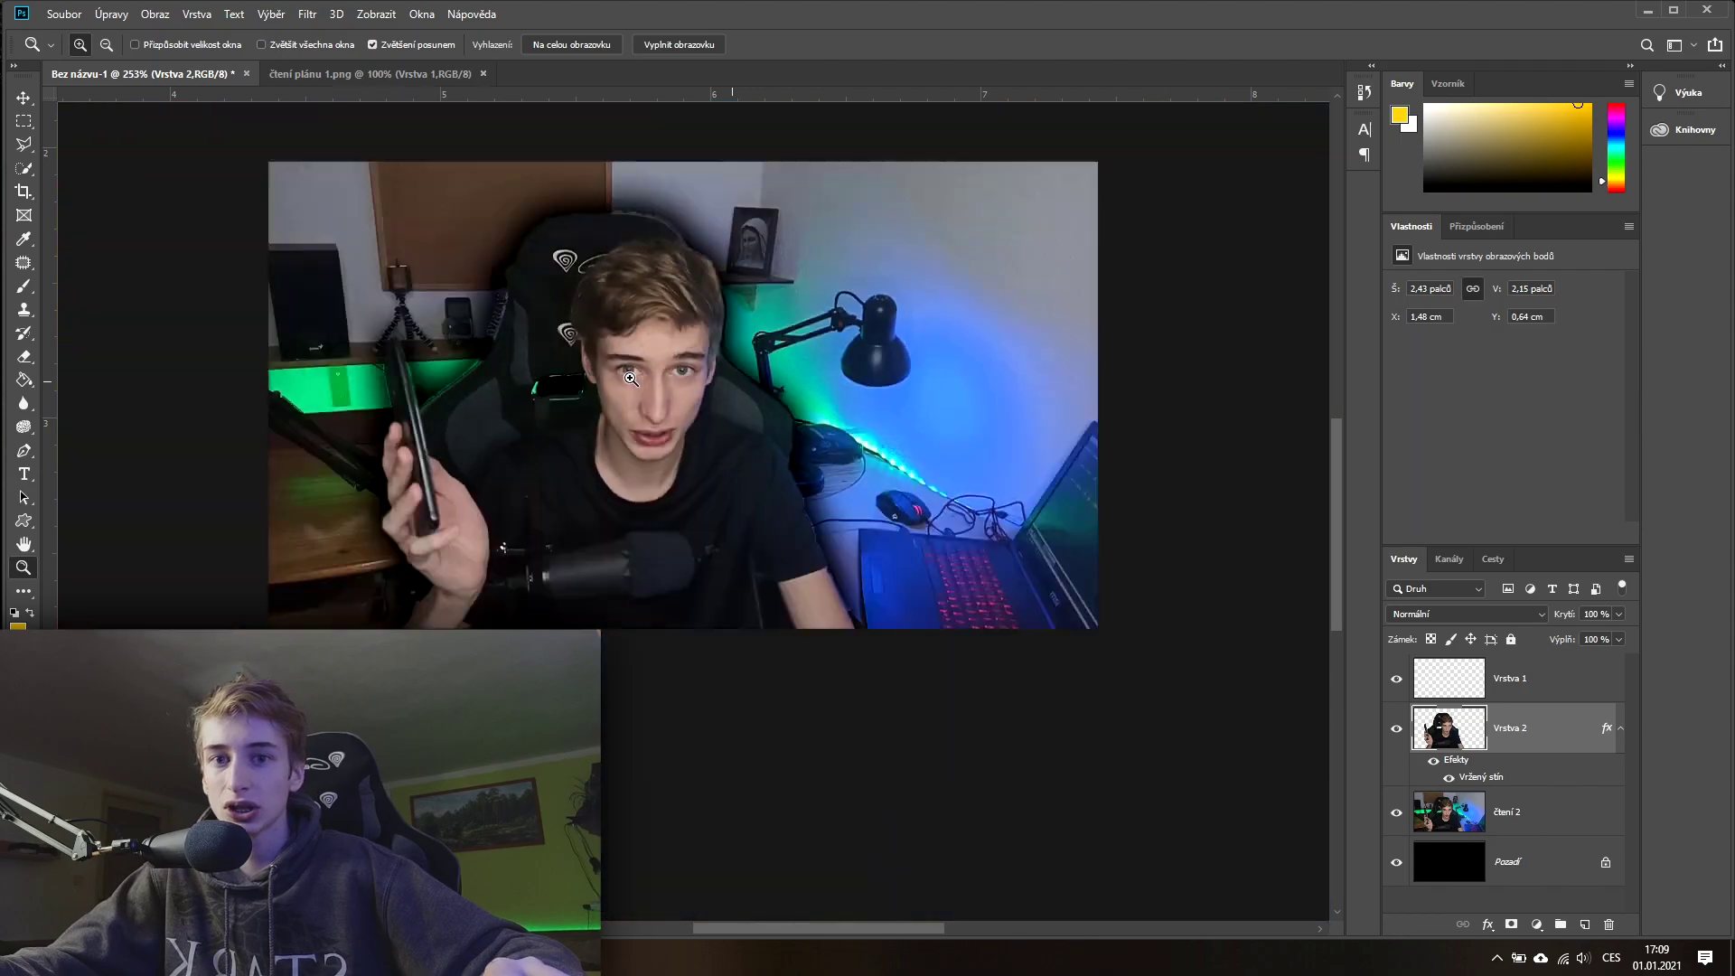
pyautogui.scroll(-3, 703, 533)
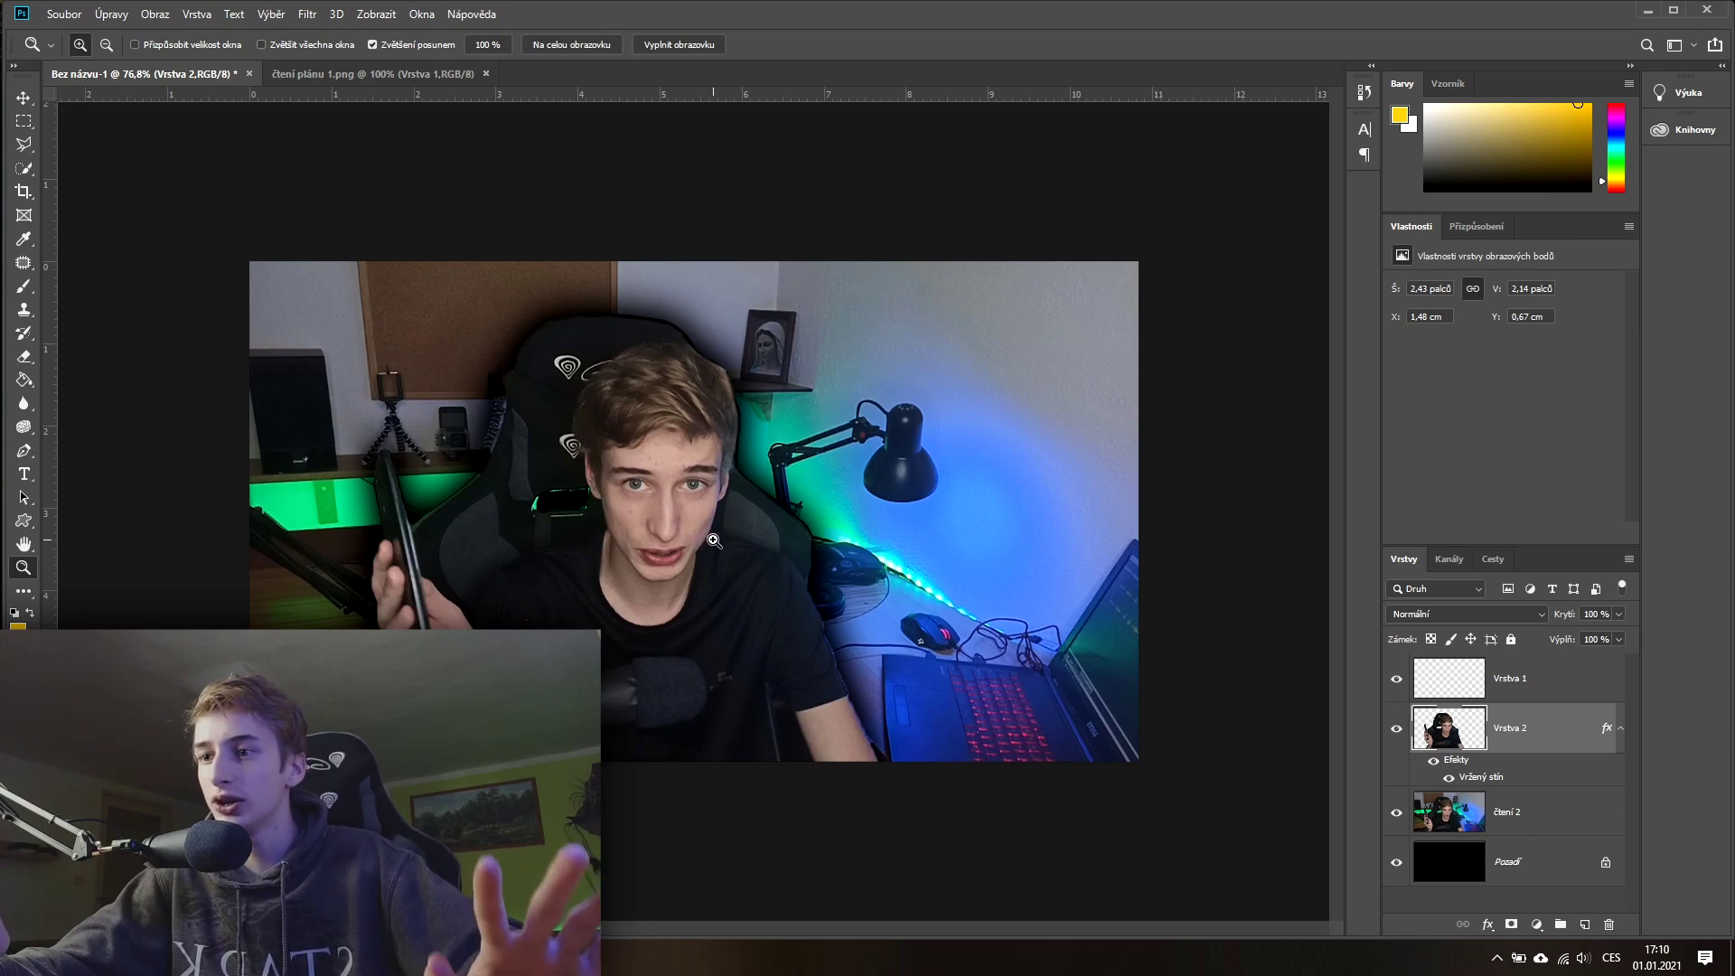
pyautogui.press('t')
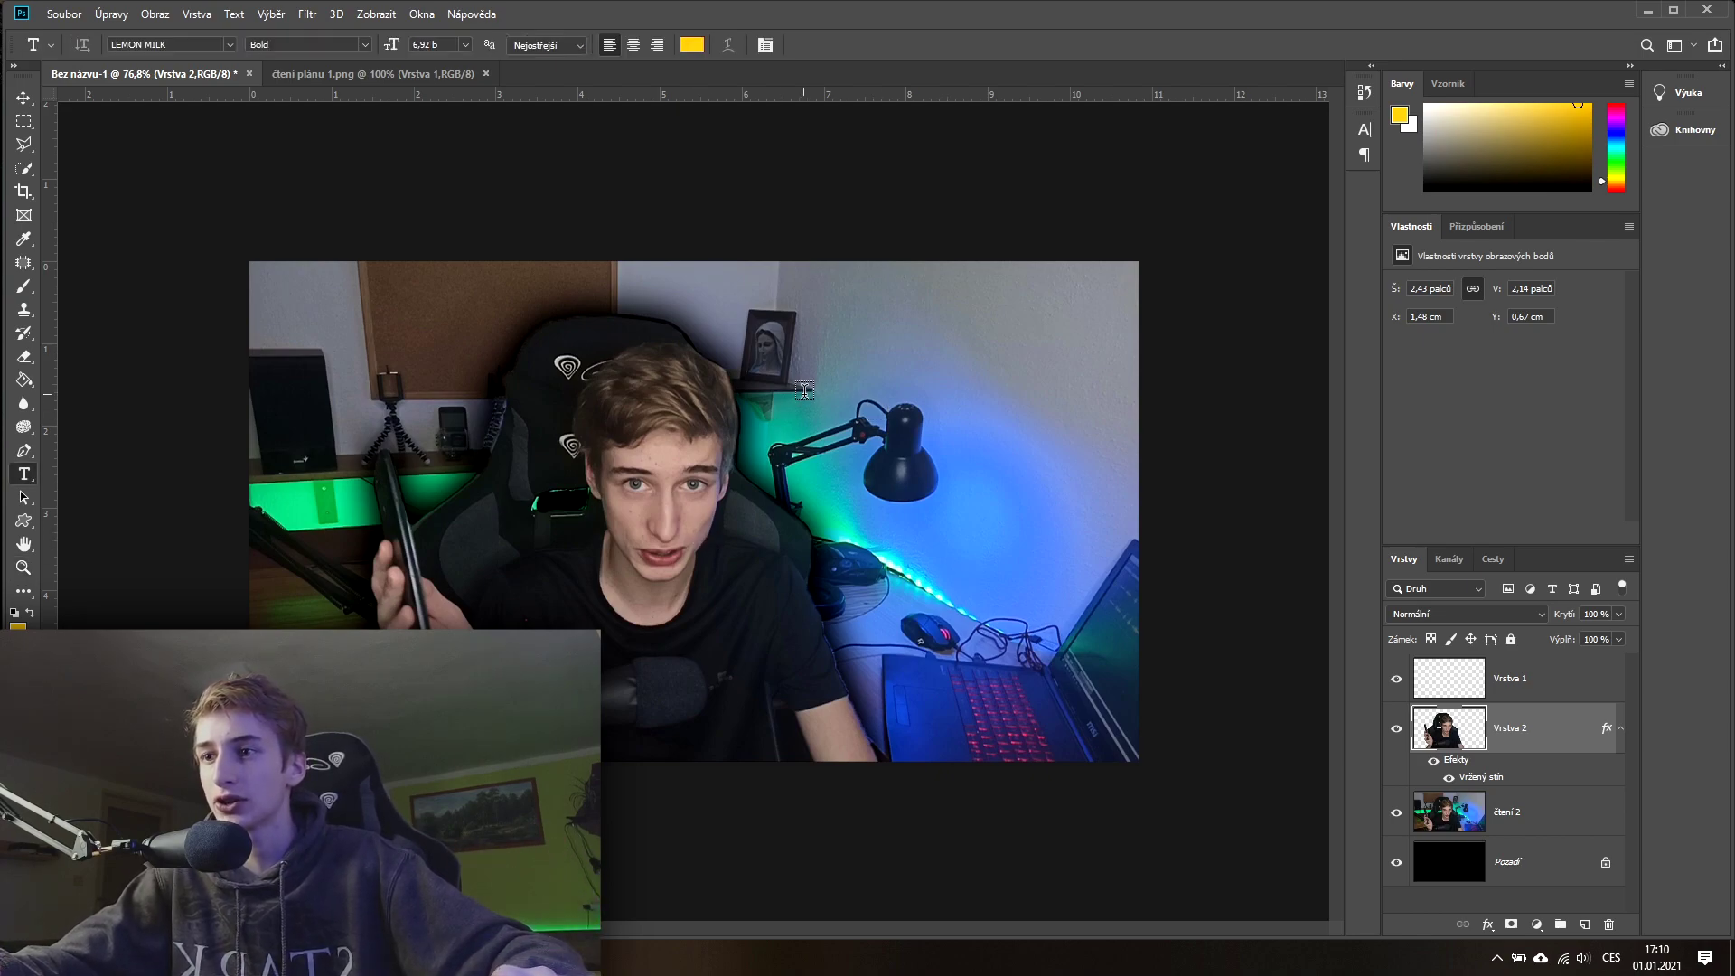
pyautogui.click(805, 391)
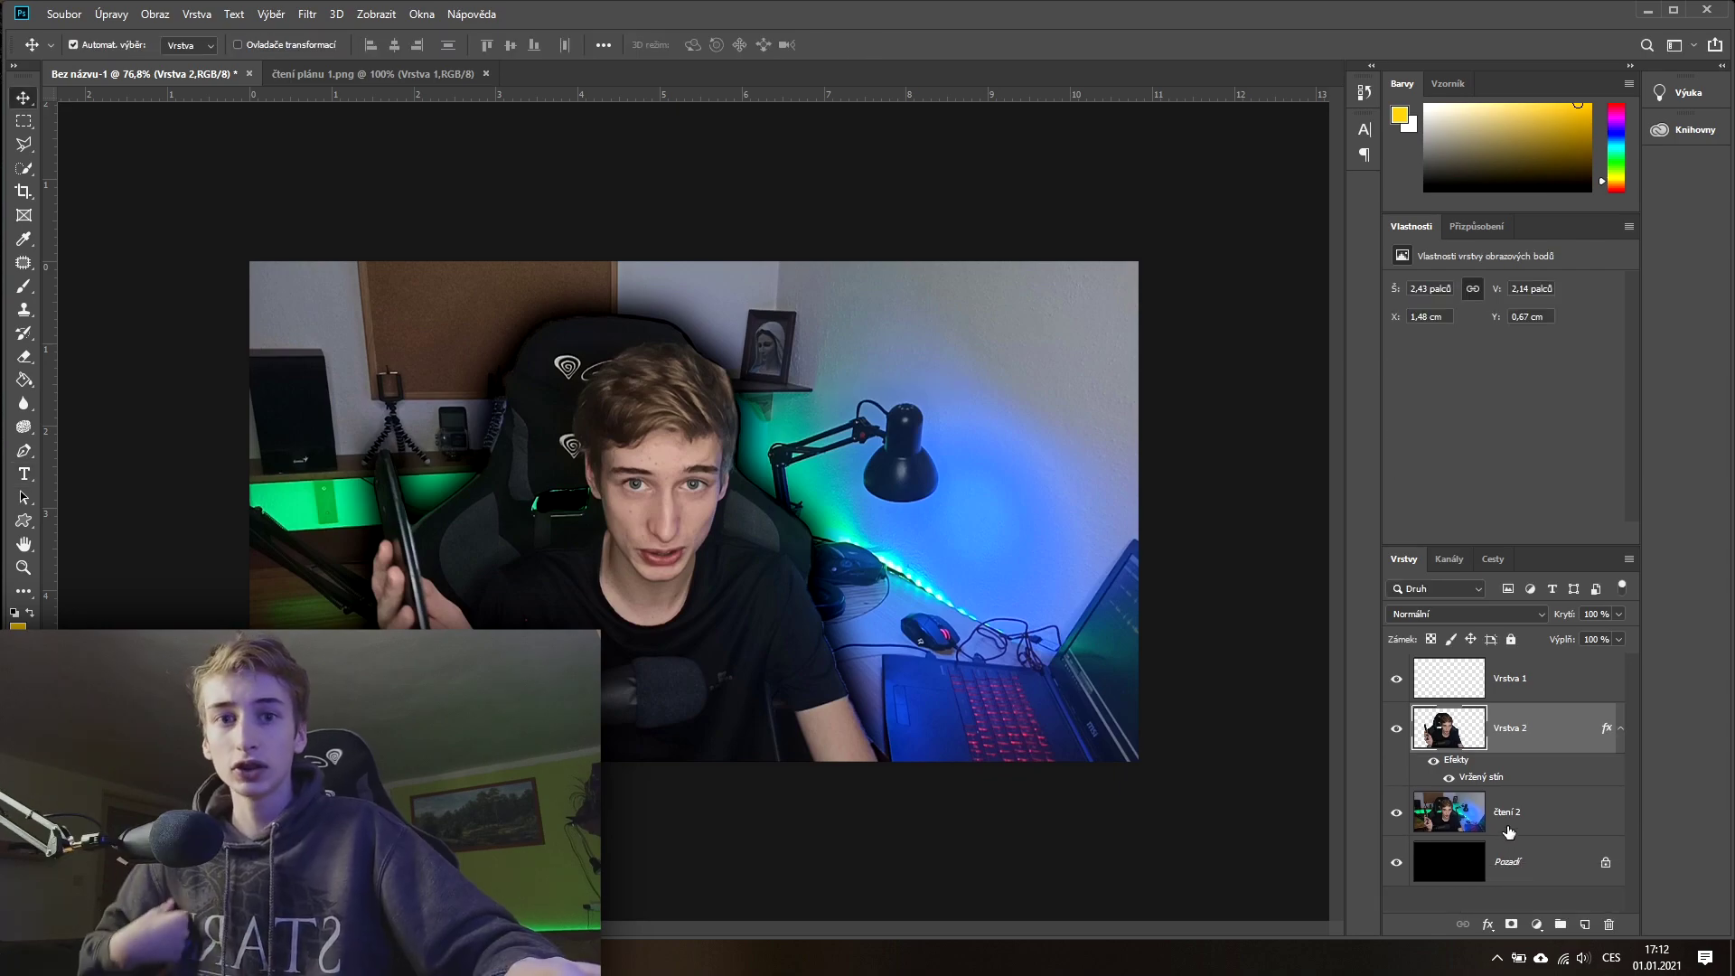
pyautogui.click(1541, 692)
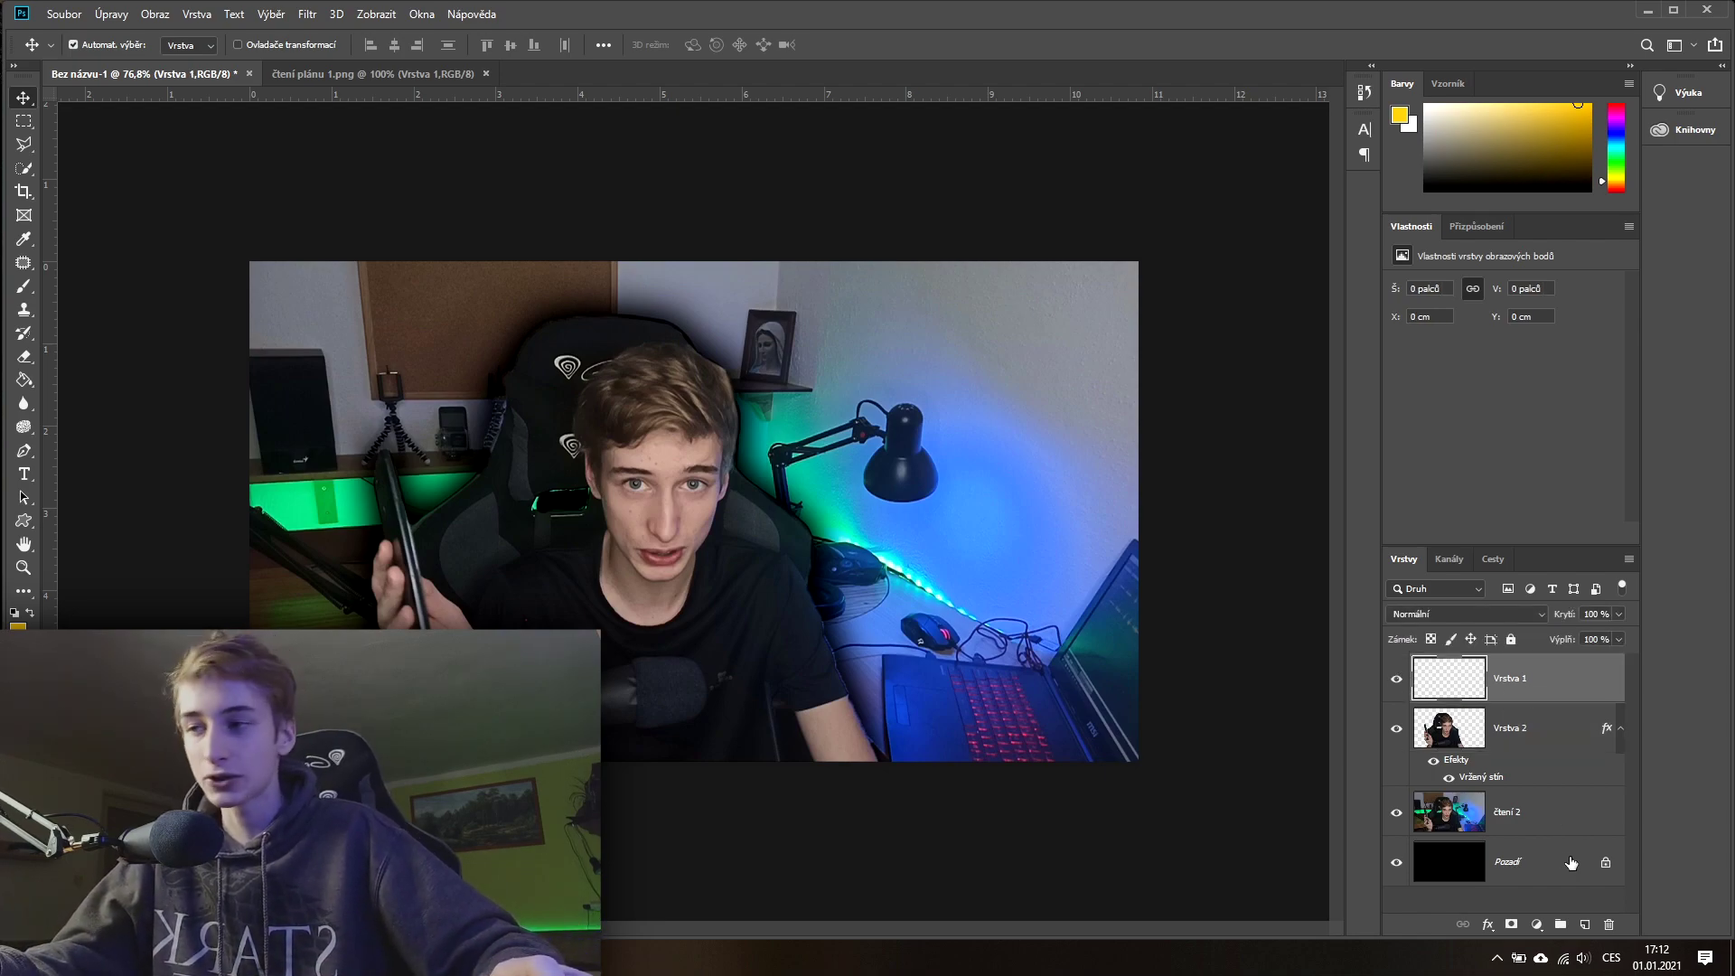
# Step: Start a text box on the photo, then discard the empty text layer
pyautogui.click(24, 473)
pyautogui.click(902, 336)
pyautogui.press('BackSpace')
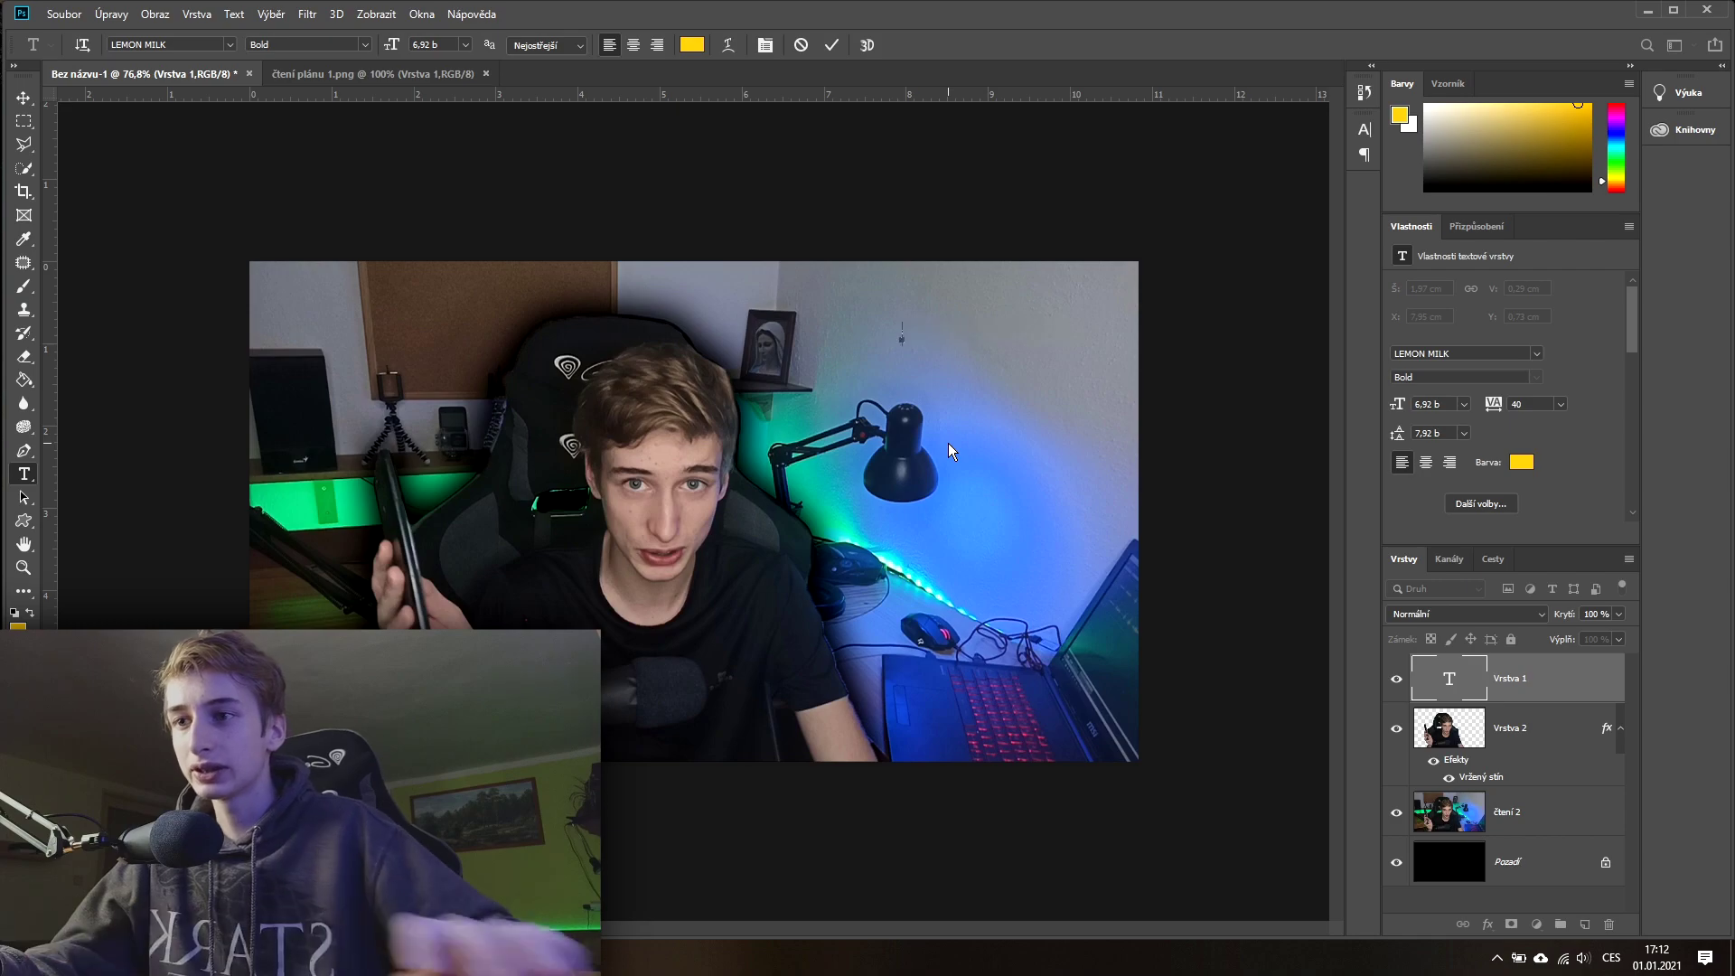
pyautogui.click(1528, 696)
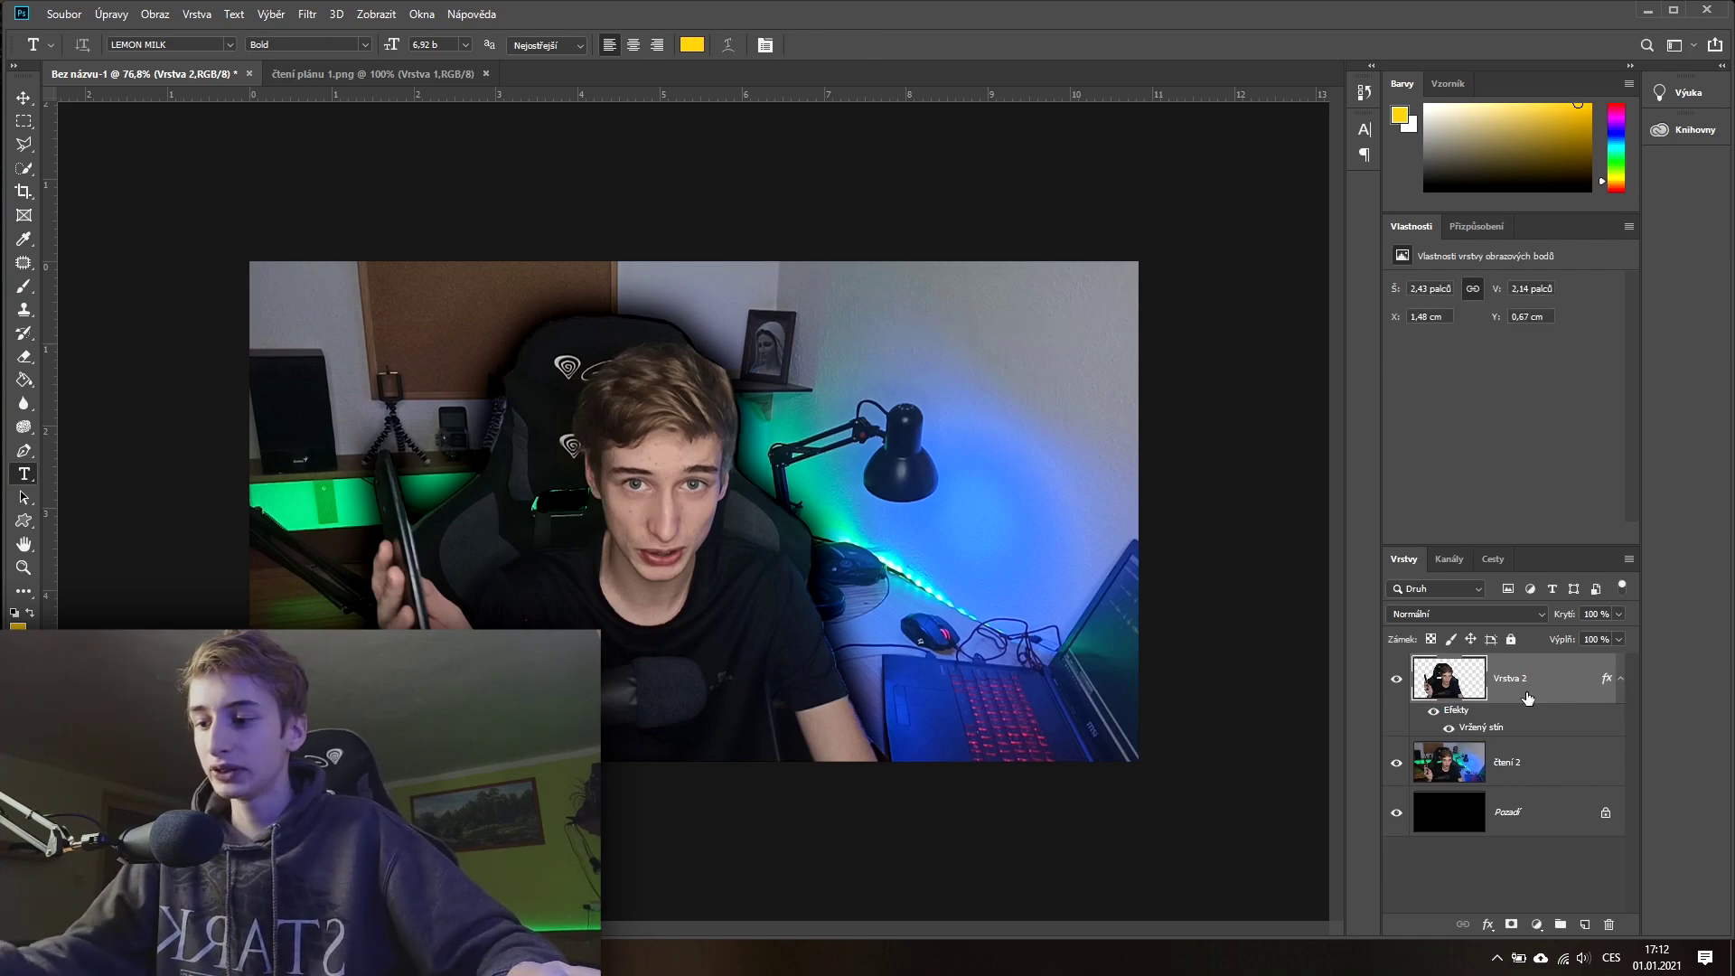
# Step: Type the VÁŽNĚ? headline at the top right and enlarge it to 14.92 pt
pyautogui.click(911, 333)
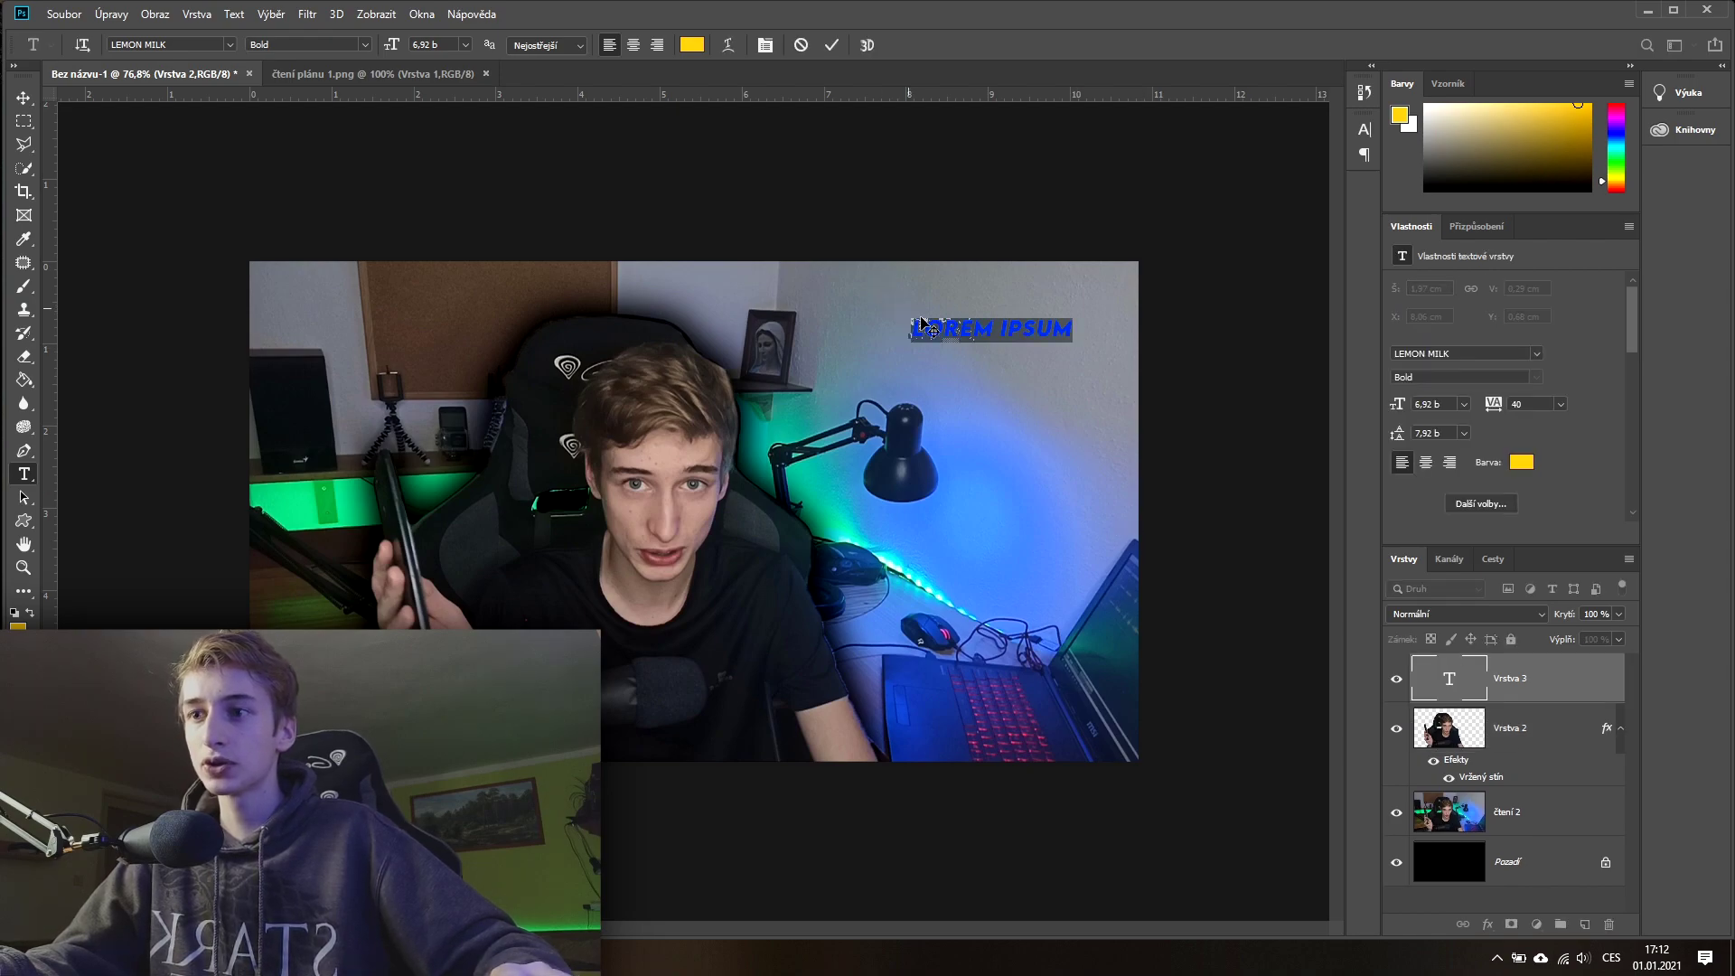
pyautogui.write('FAFAF')
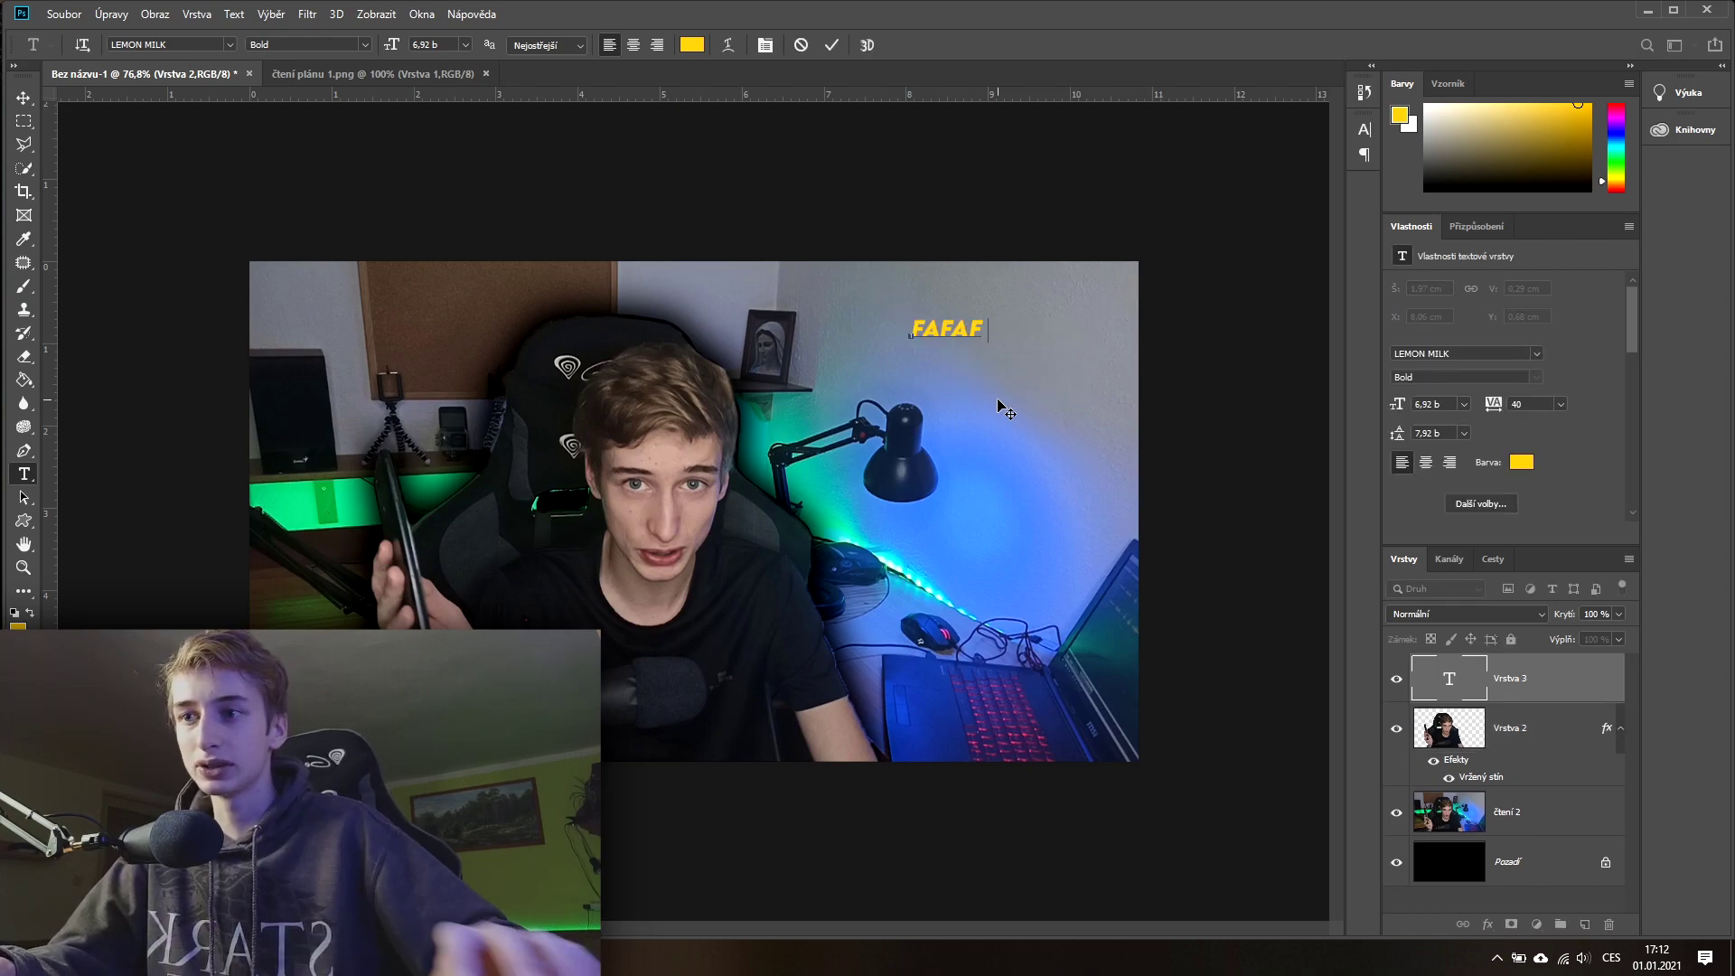
pyautogui.click(1563, 692)
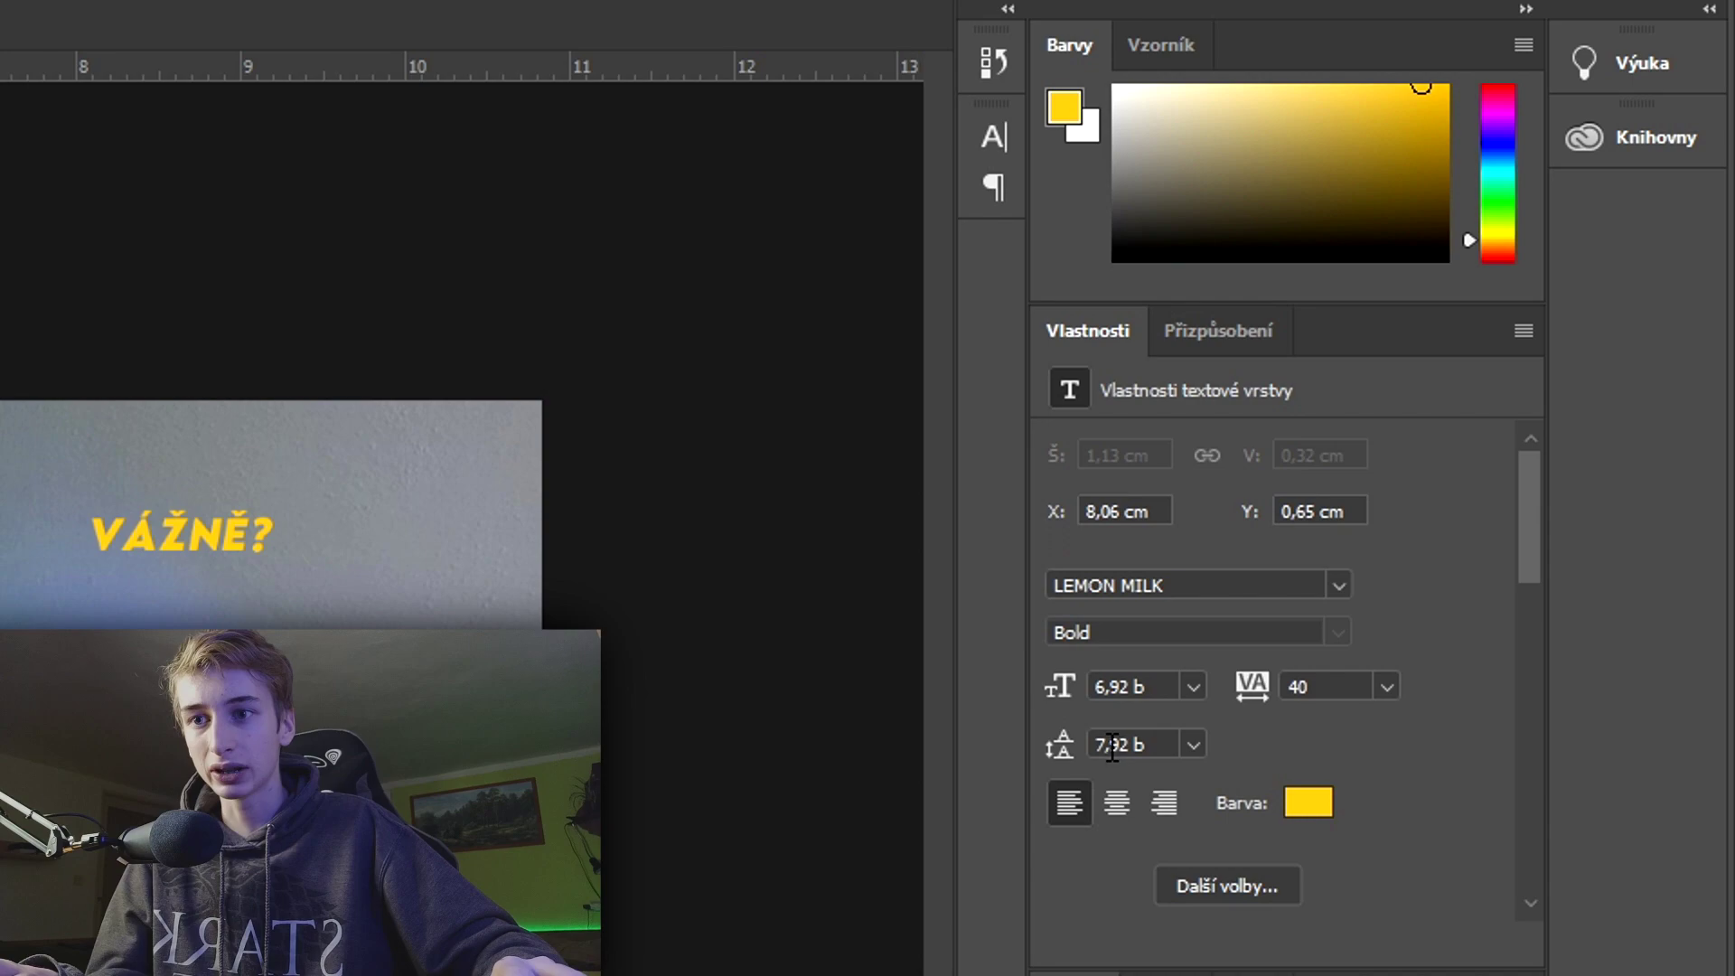
pyautogui.moveTo(1062, 691); pyautogui.dragTo(1094, 691)
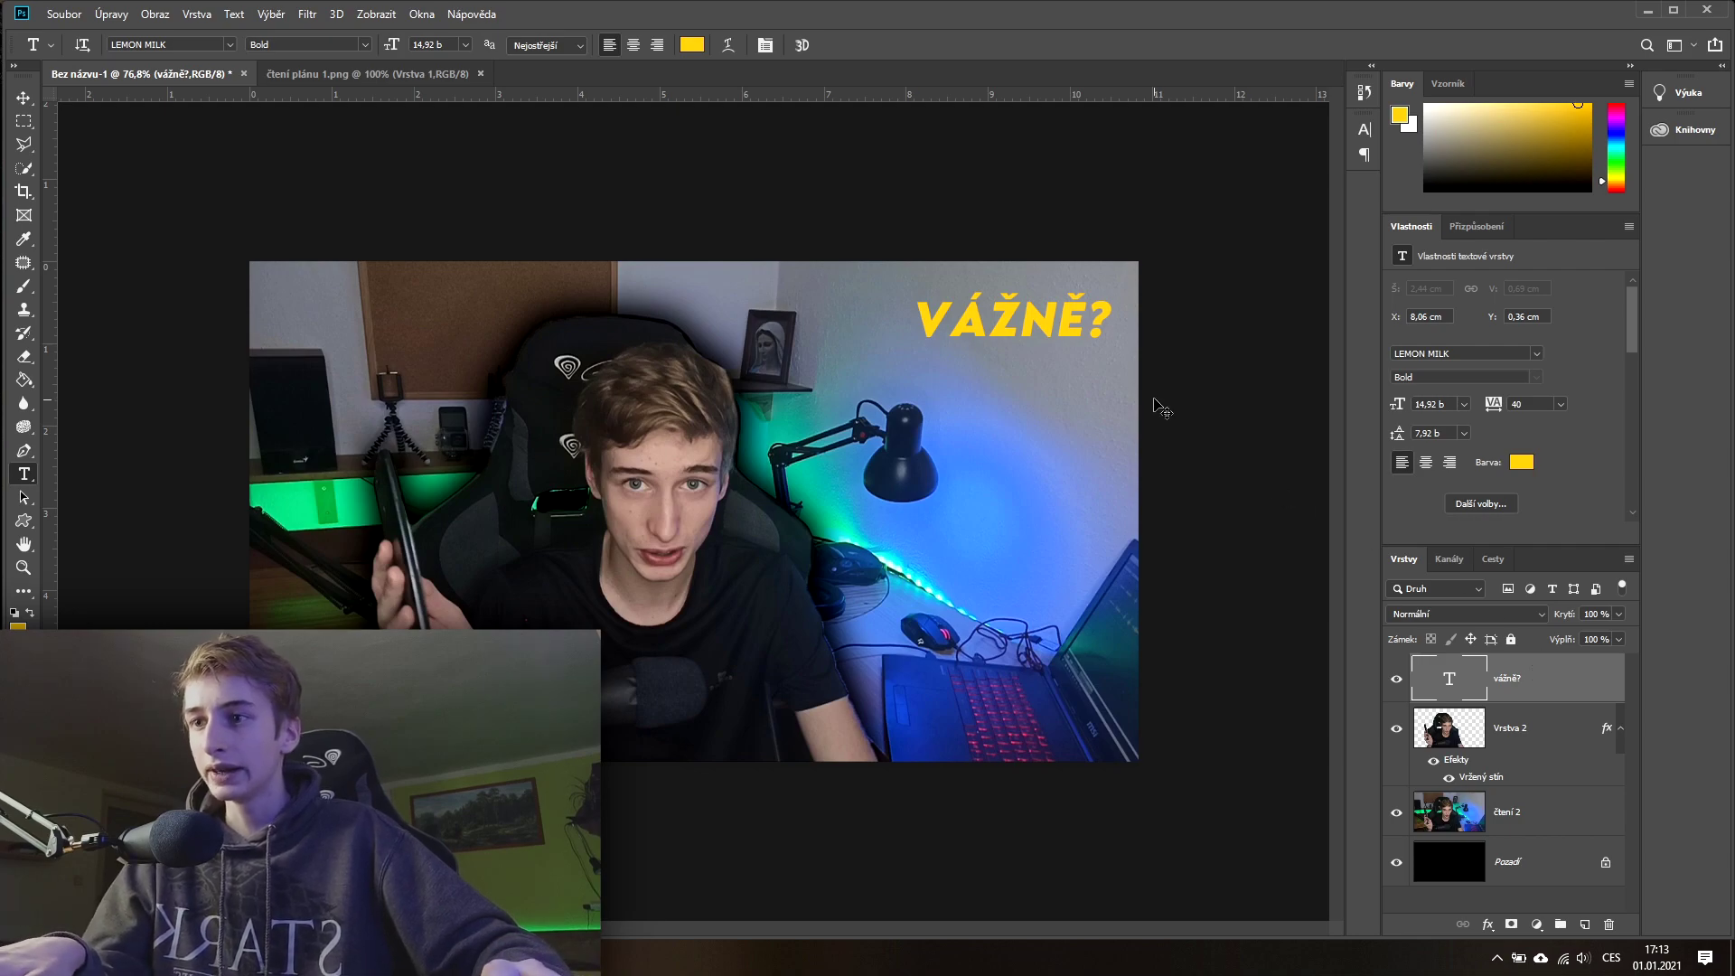
# Step: Scale the VÁŽNĚ? headline to about 195% (29.03 pt) along the photo's top edge
pyautogui.hotkey('ctrl', 't')
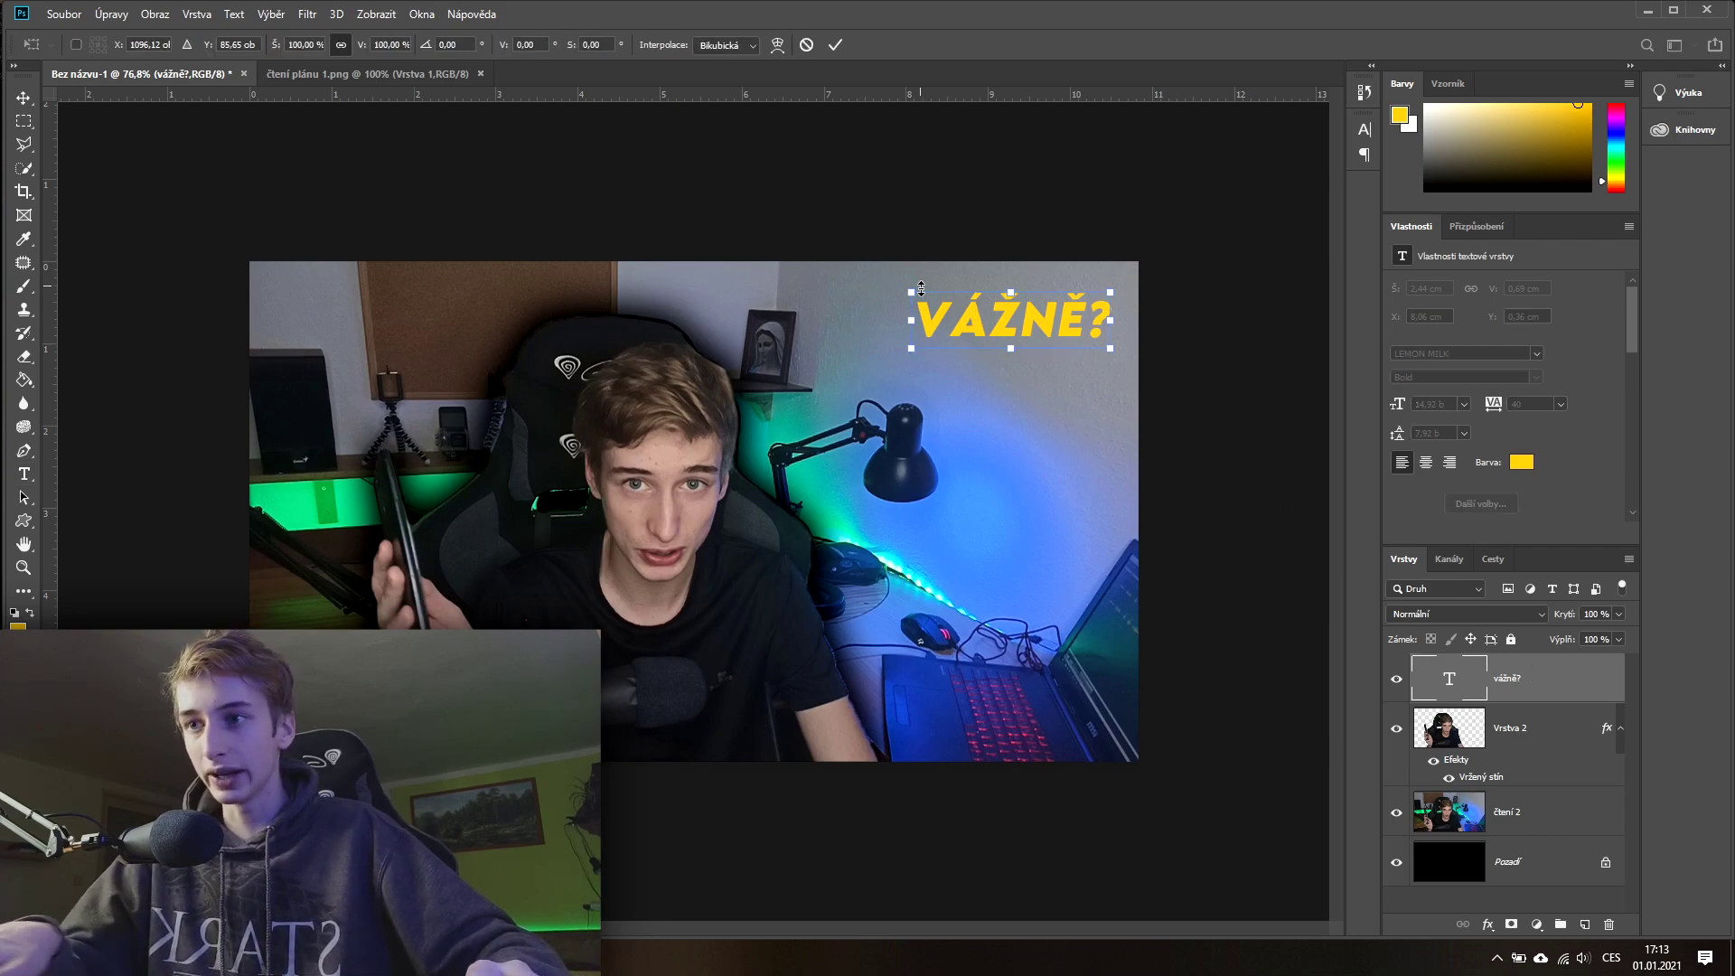
pyautogui.moveTo(921, 287); pyautogui.dragTo(711, 283)
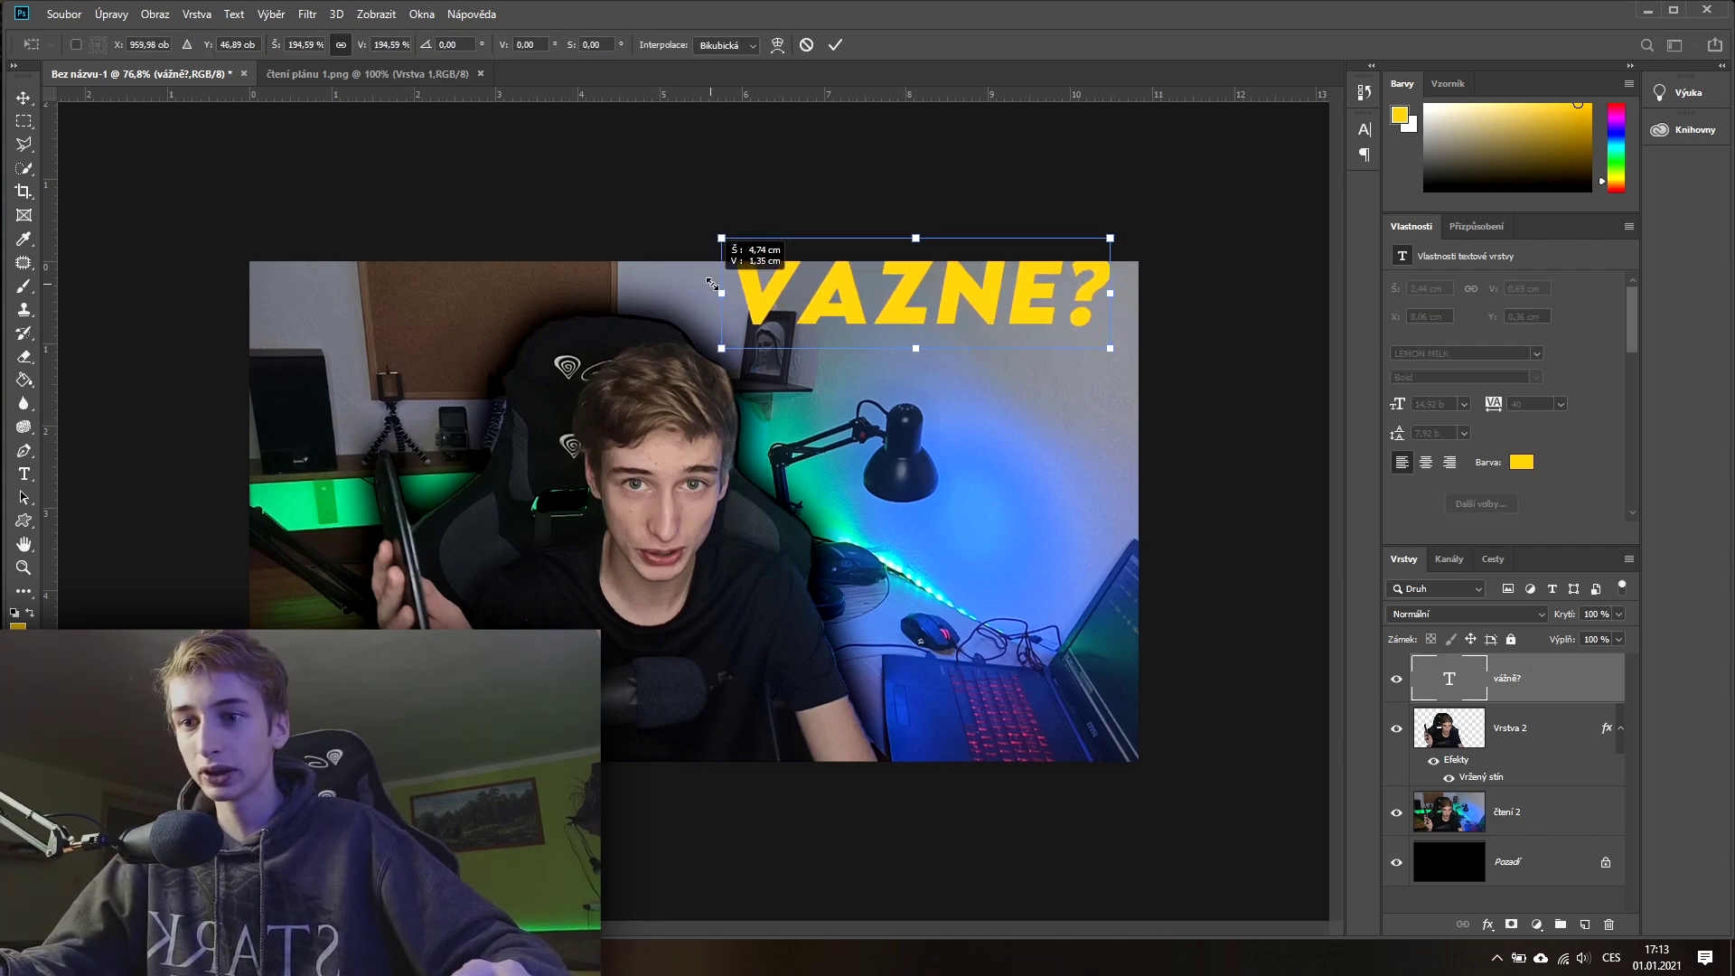
pyautogui.press('Return')
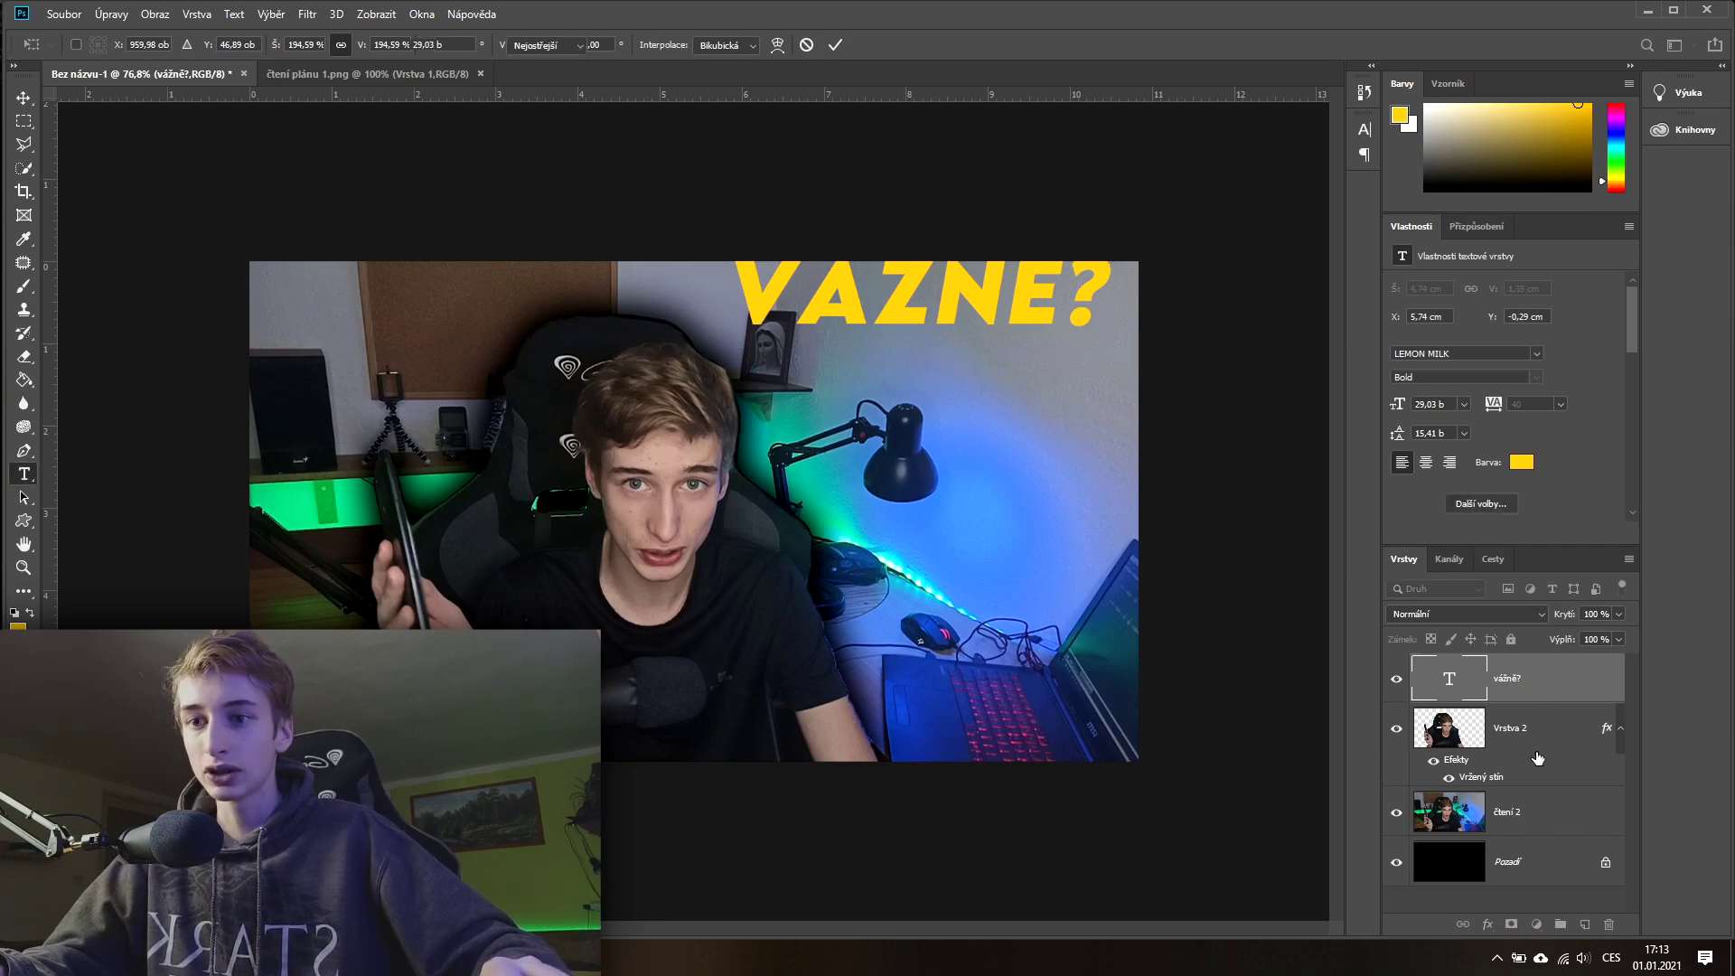
# Step: Select the Vrstva 2 creator layer, try repositioning it, and cancel the transform
pyautogui.click(1534, 748)
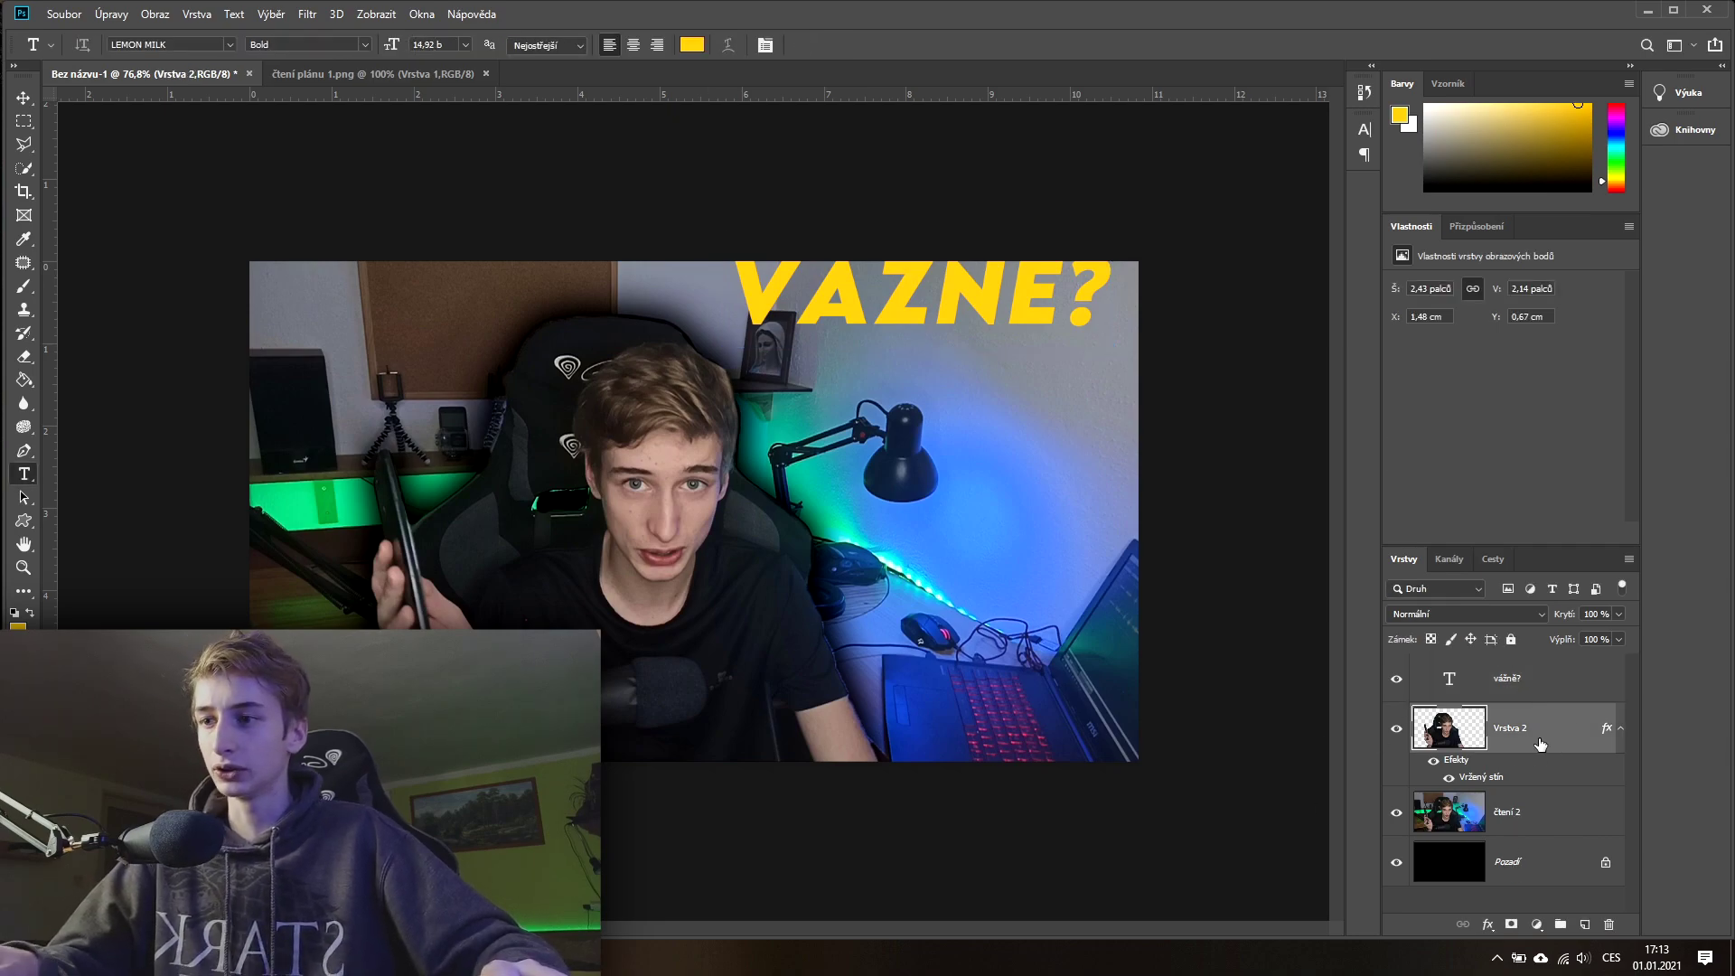
pyautogui.keyDown('ctrl'); pyautogui.click(1447, 747); pyautogui.keyUp('ctrl')
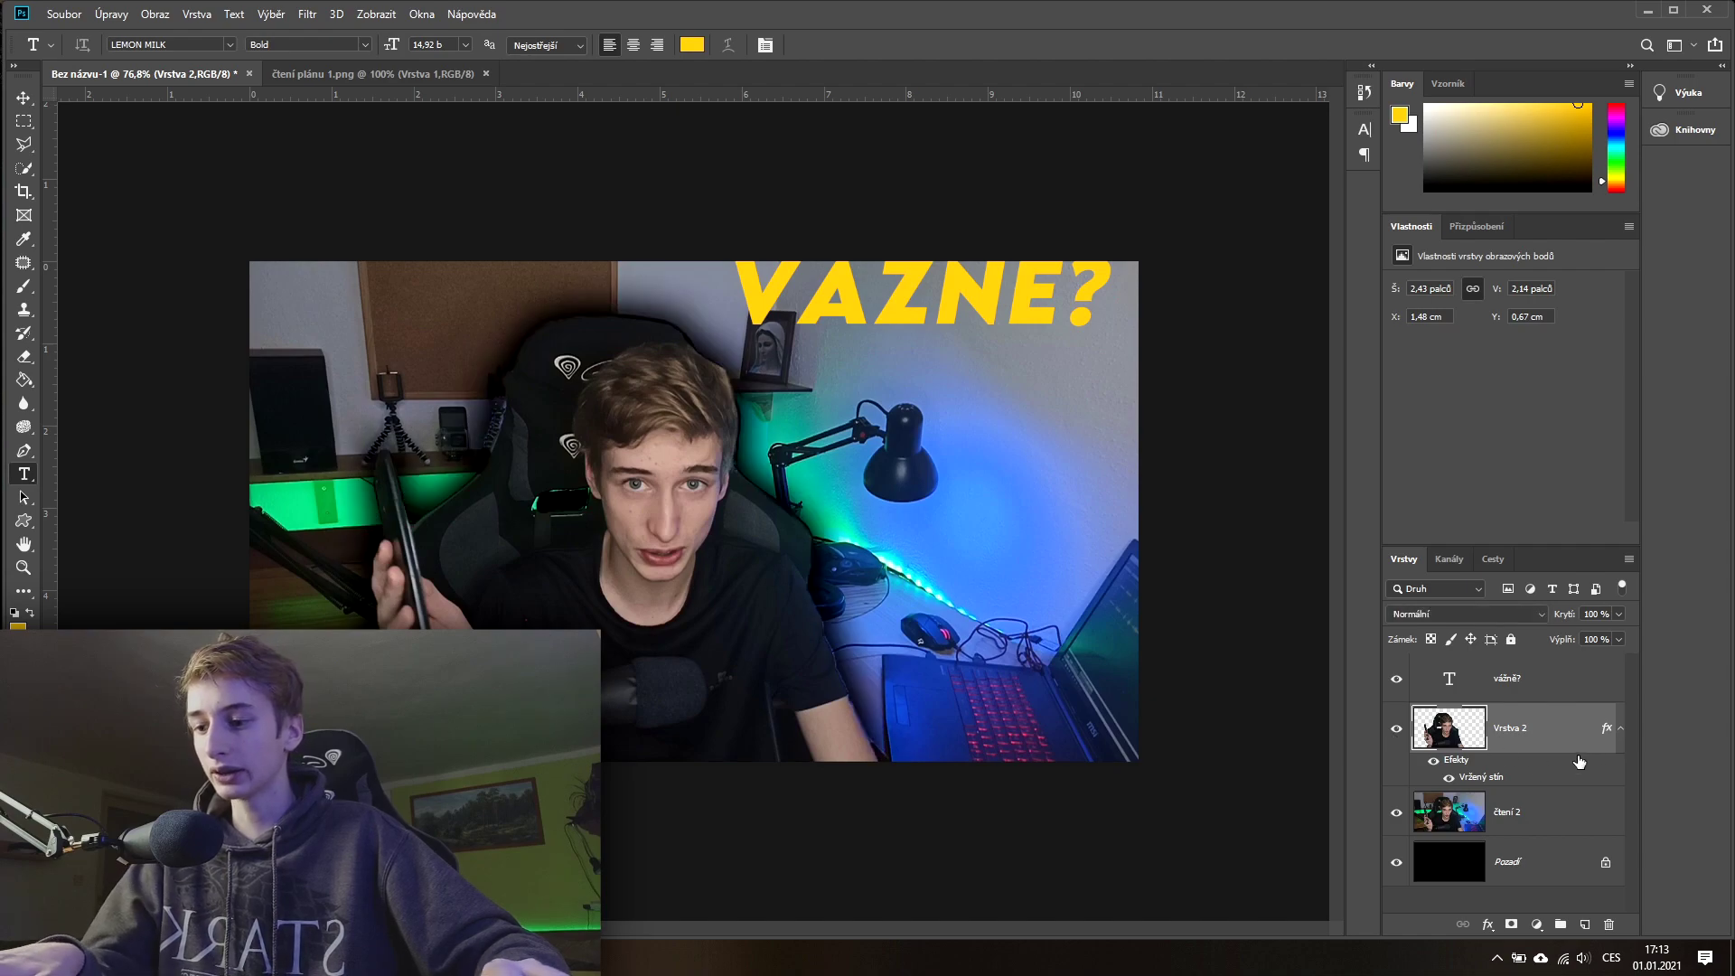
pyautogui.hotkey('ctrl', 't')
pyautogui.moveTo(685, 417); pyautogui.dragTo(714, 425)
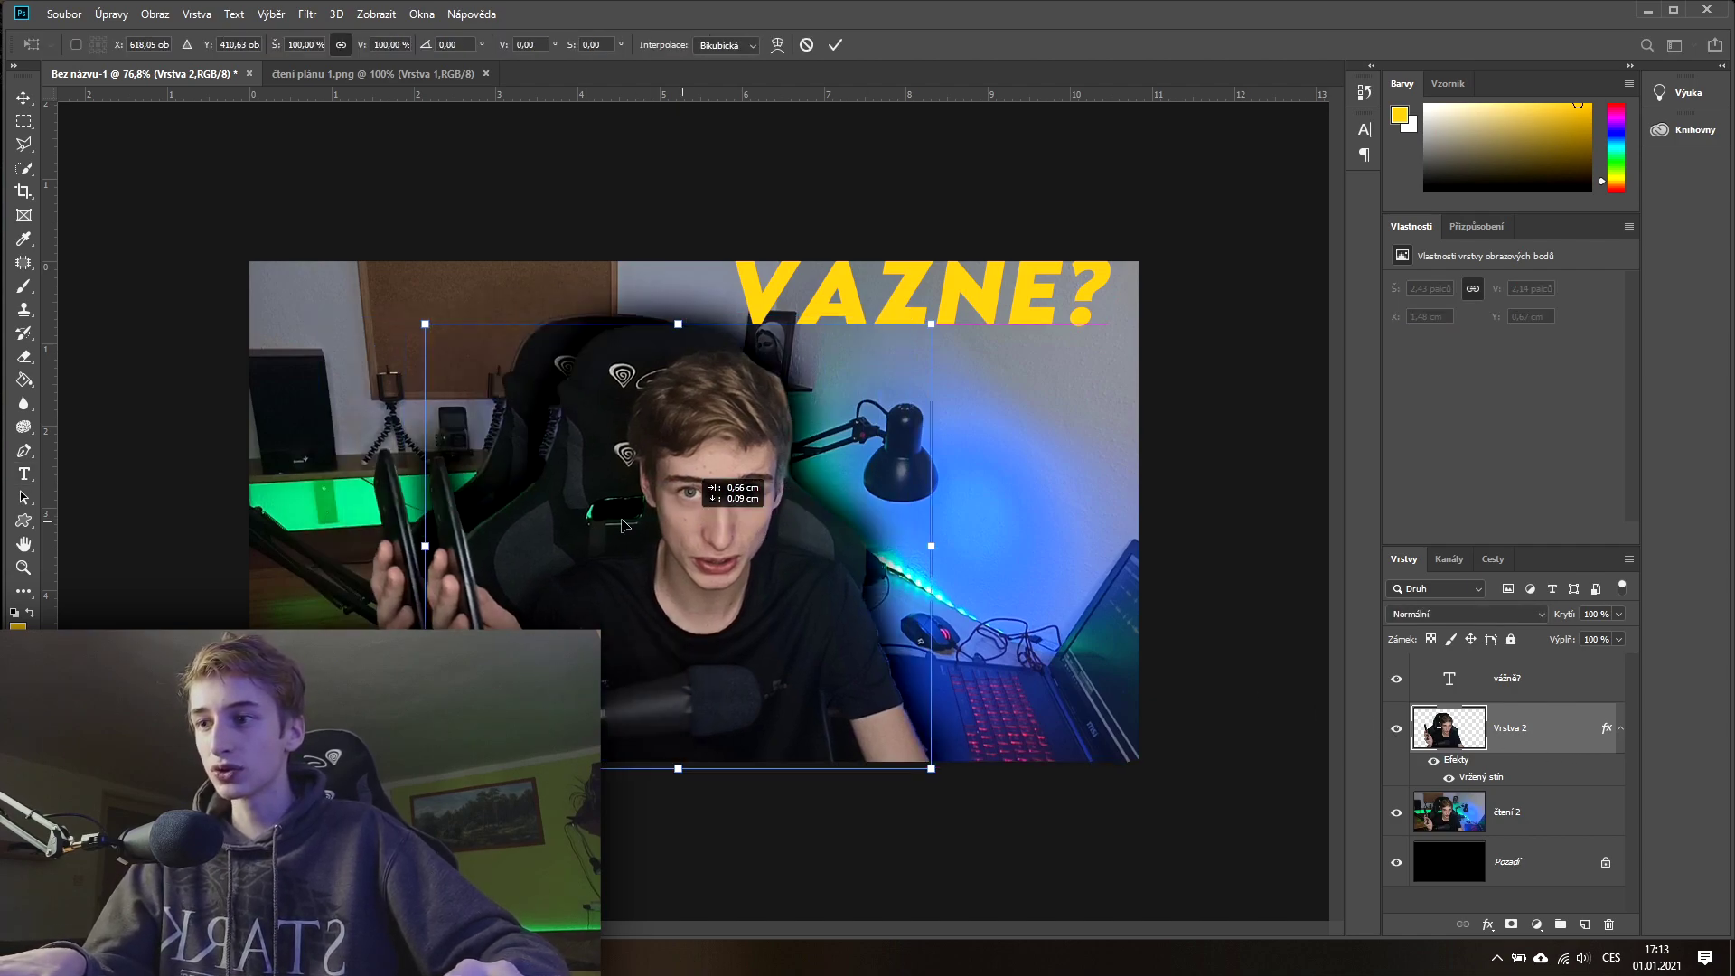
pyautogui.press('Escape')
pyautogui.click(26, 103)
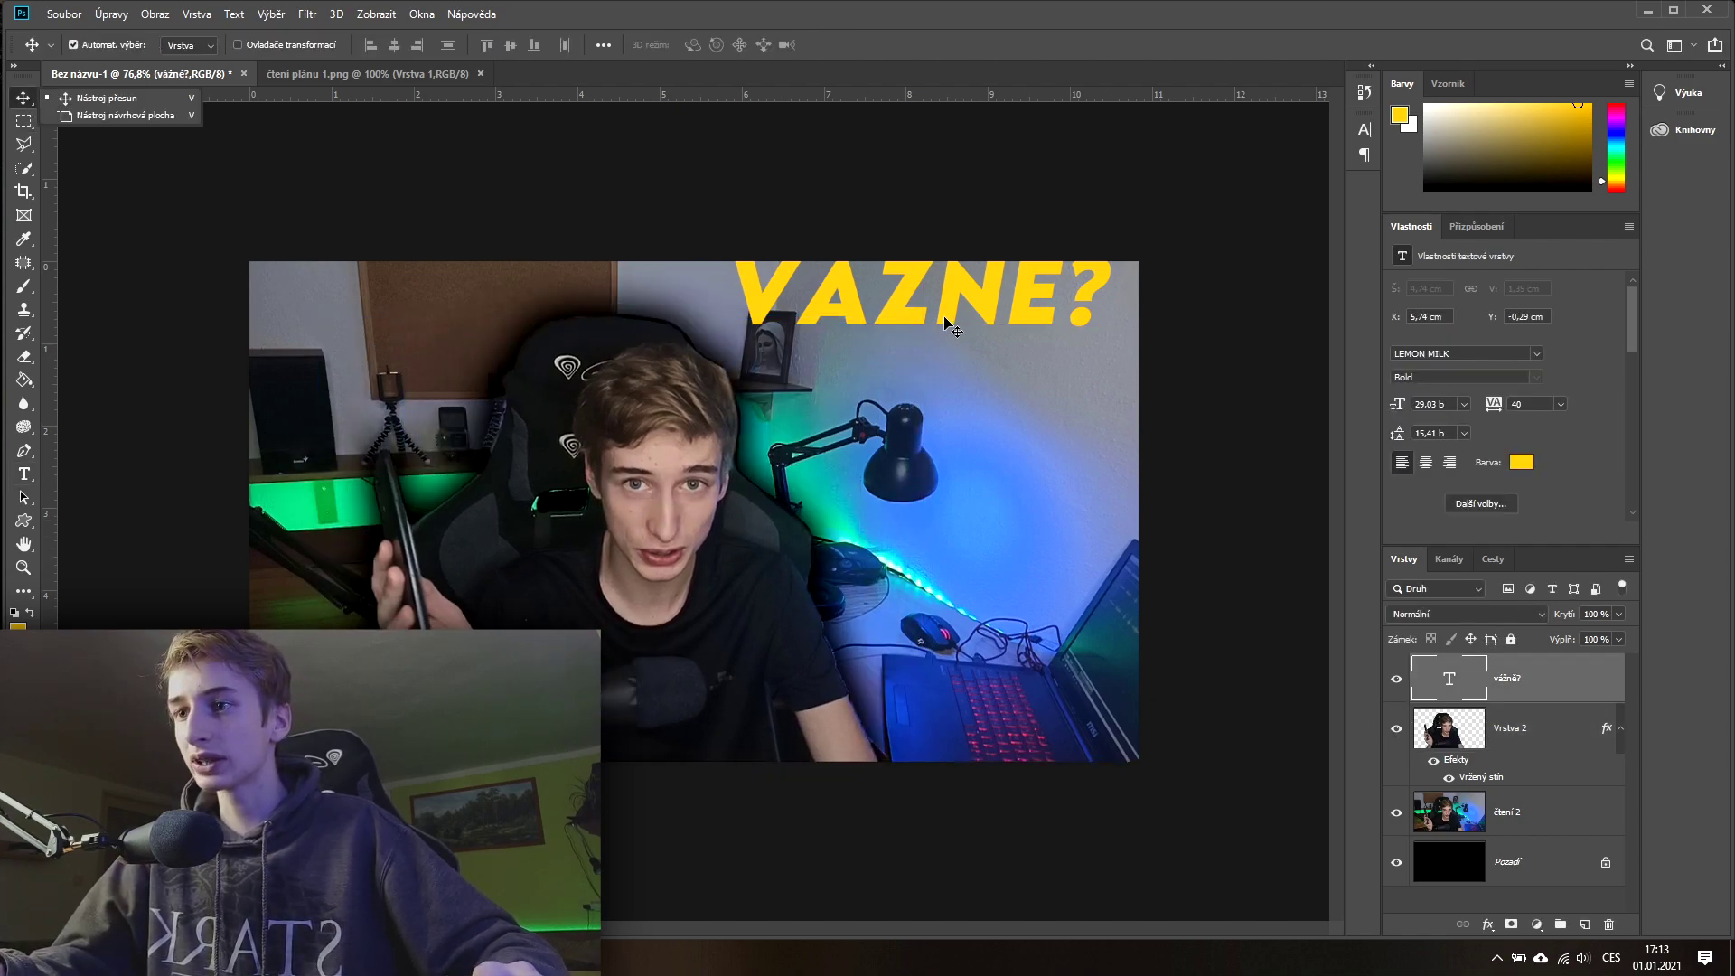
# Step: Move the headline down onto the photo and make it white (#ffffff)
pyautogui.moveTo(904, 298); pyautogui.dragTo(903, 350)
pyautogui.click(1521, 462)
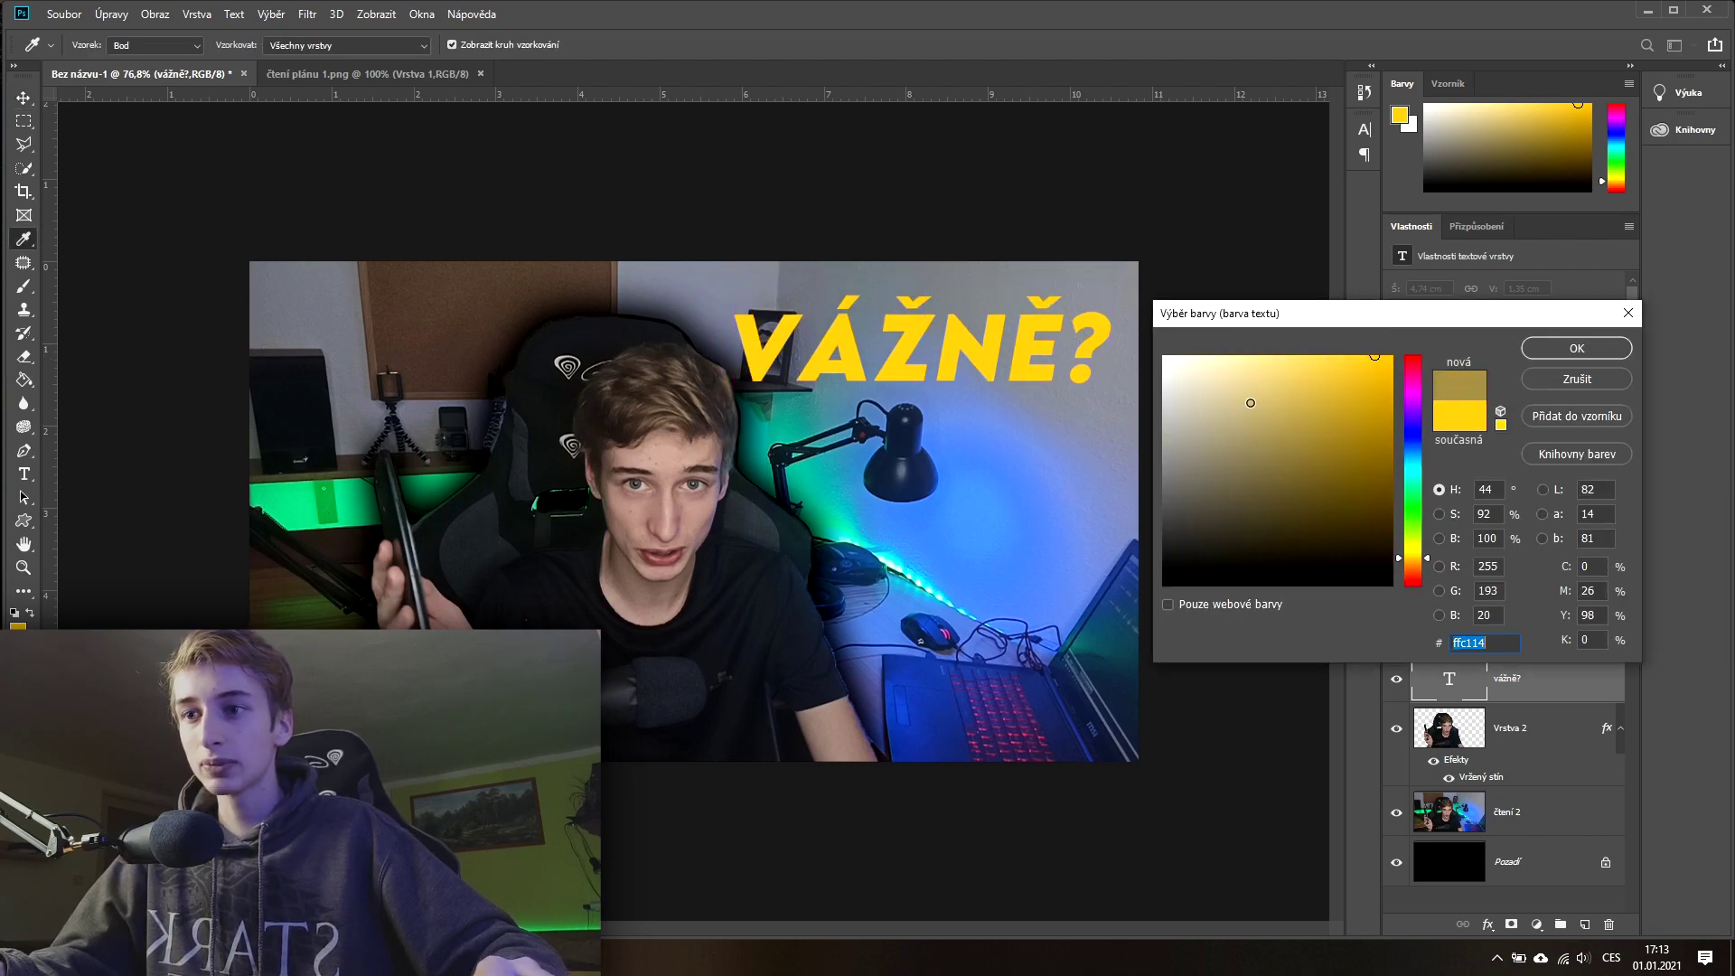
pyautogui.write('ffffff')
pyautogui.click(1576, 348)
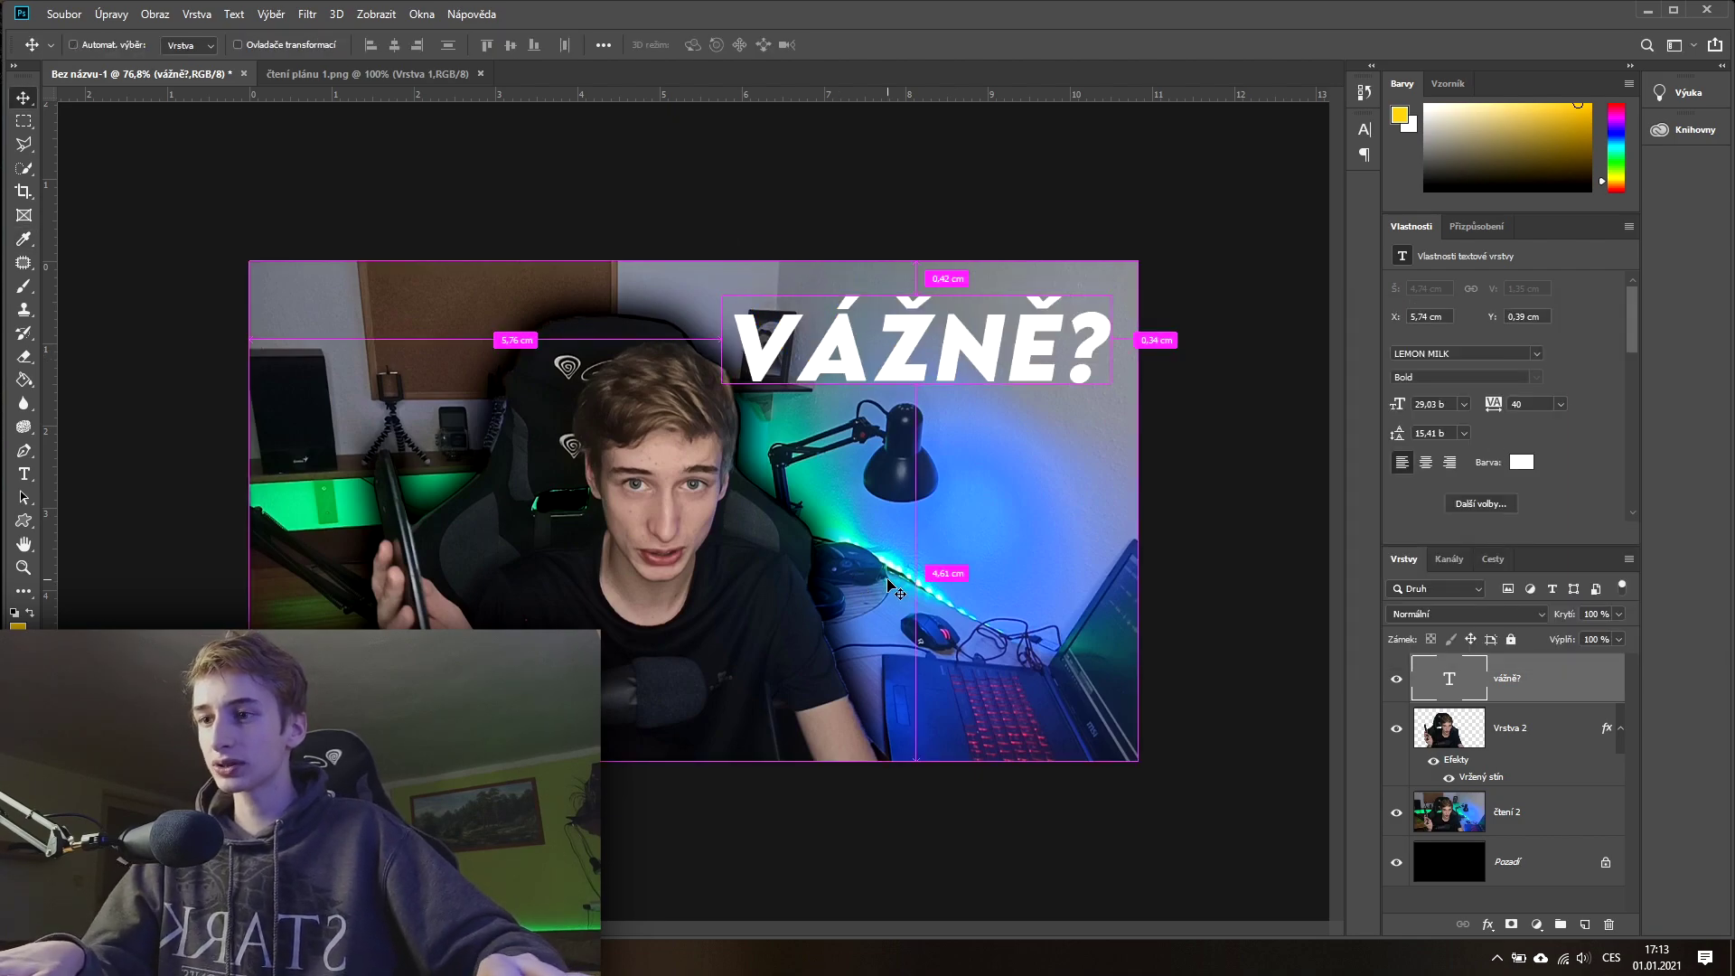
# Step: Enlarge the headline and place its layer beneath the Vrstva 2 creator cut-out
pyautogui.hotkey('ctrl', 't')
pyautogui.press('Return')
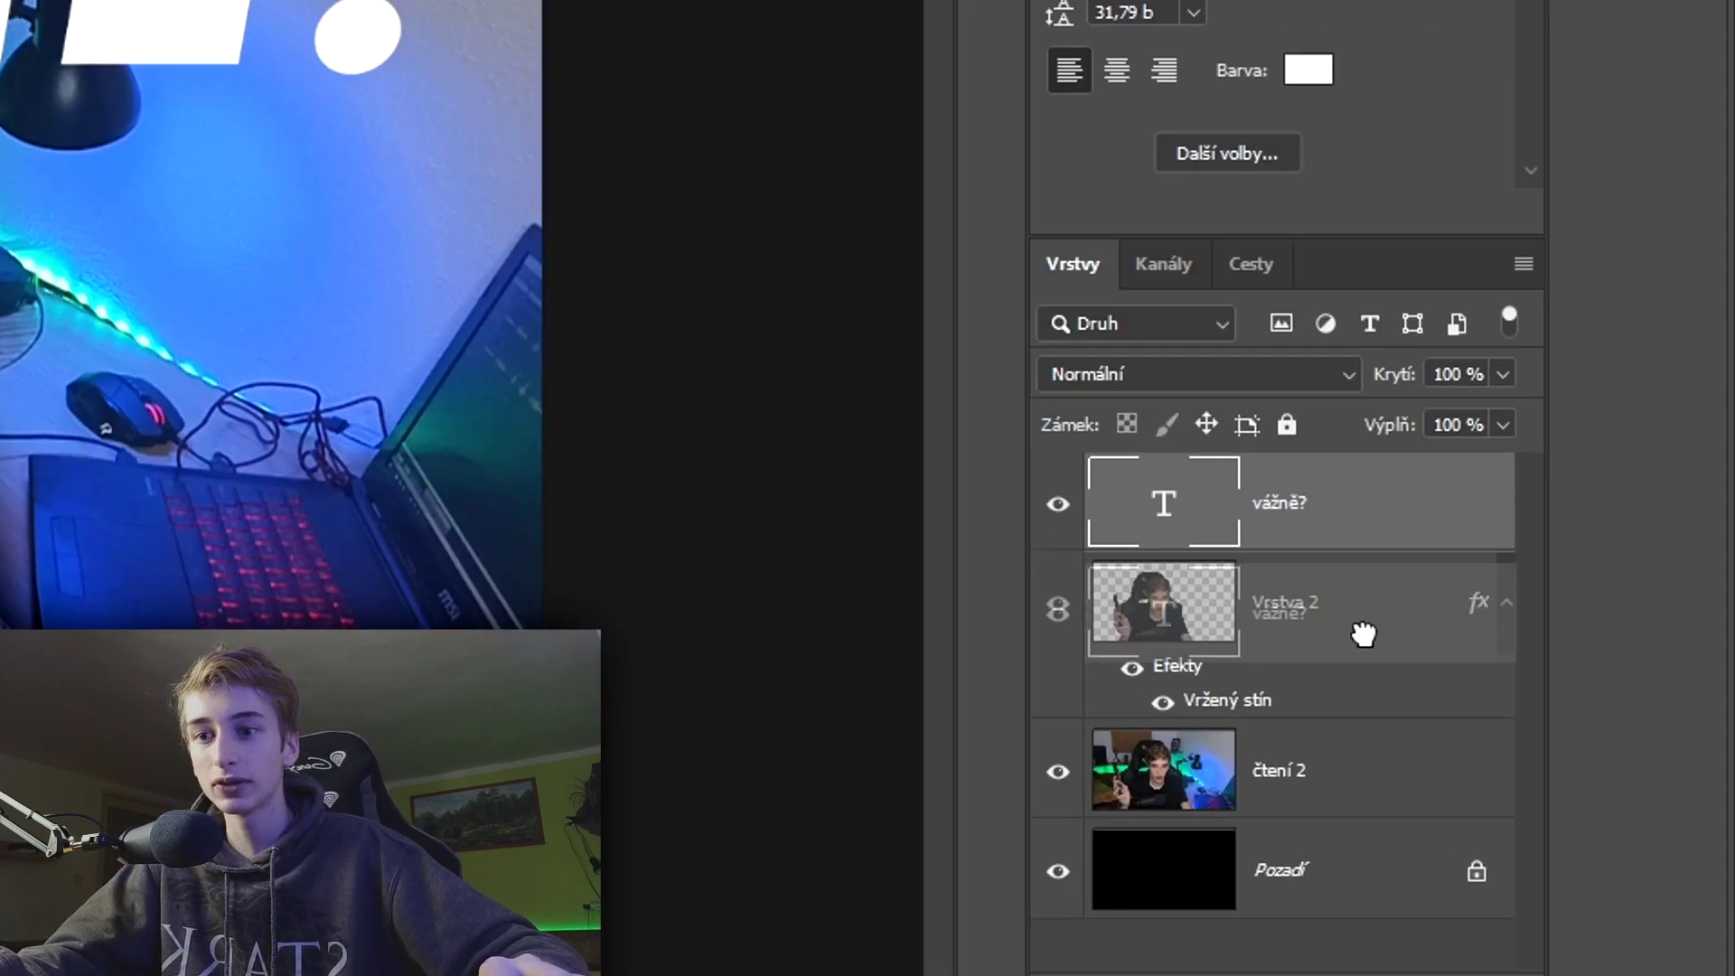
pyautogui.moveTo(1368, 678); pyautogui.dragTo(1371, 689)
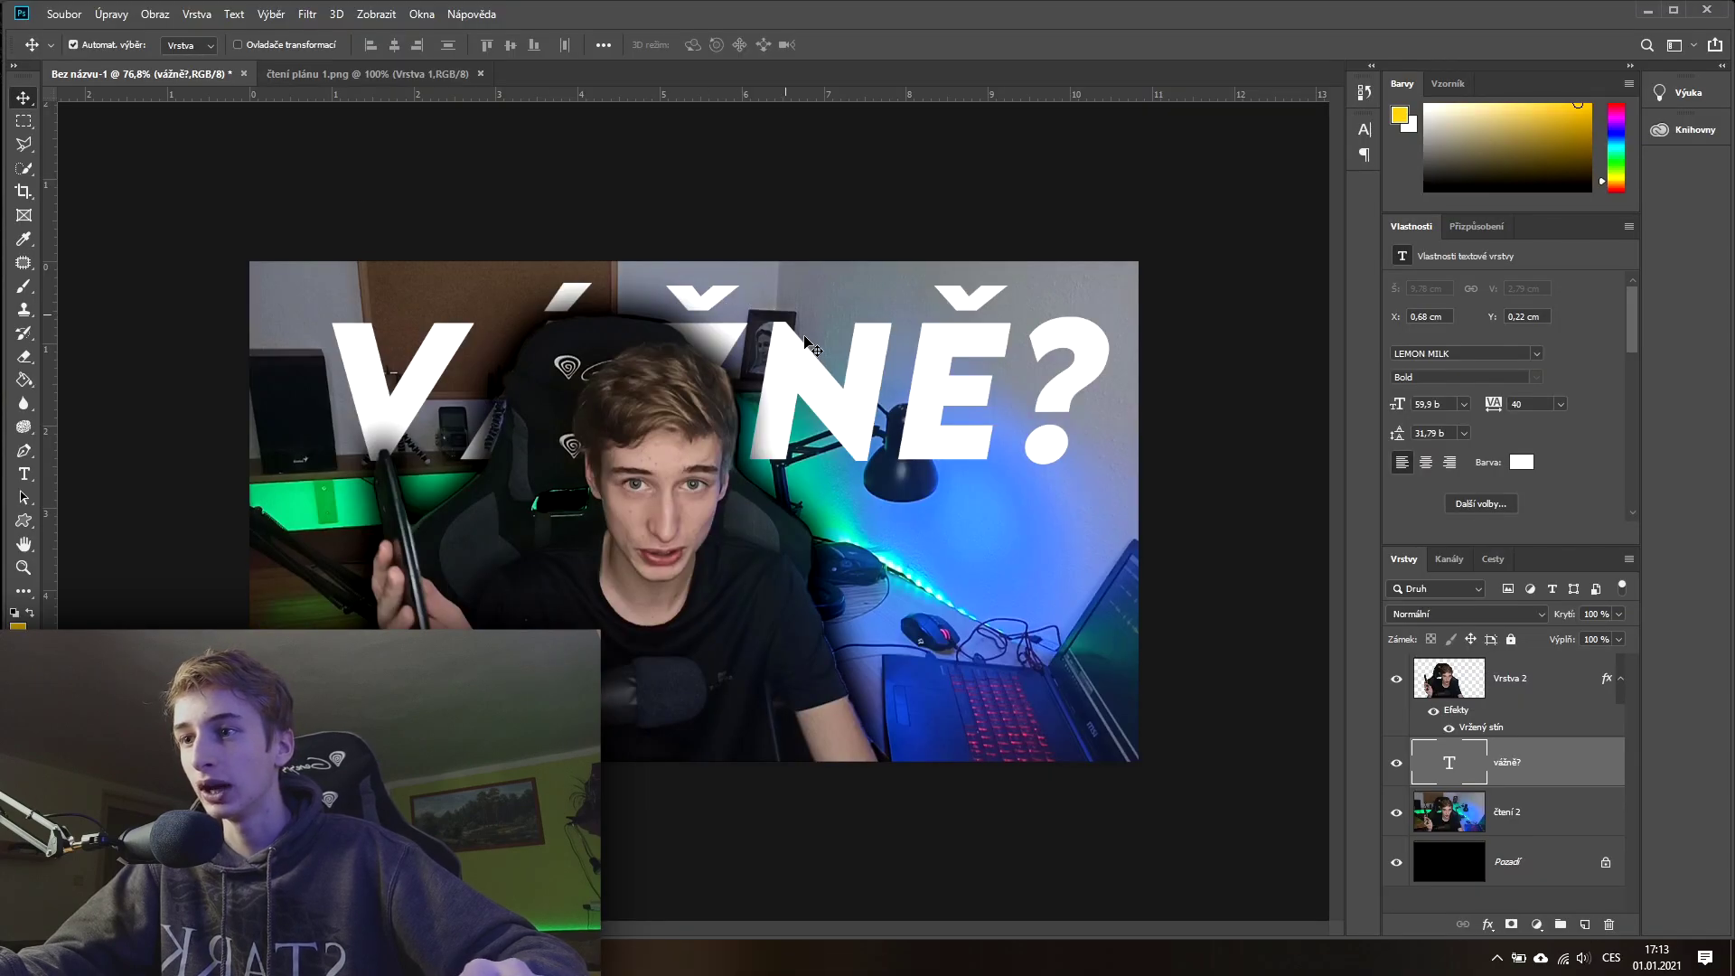
pyautogui.moveTo(802, 373); pyautogui.dragTo(777, 376)
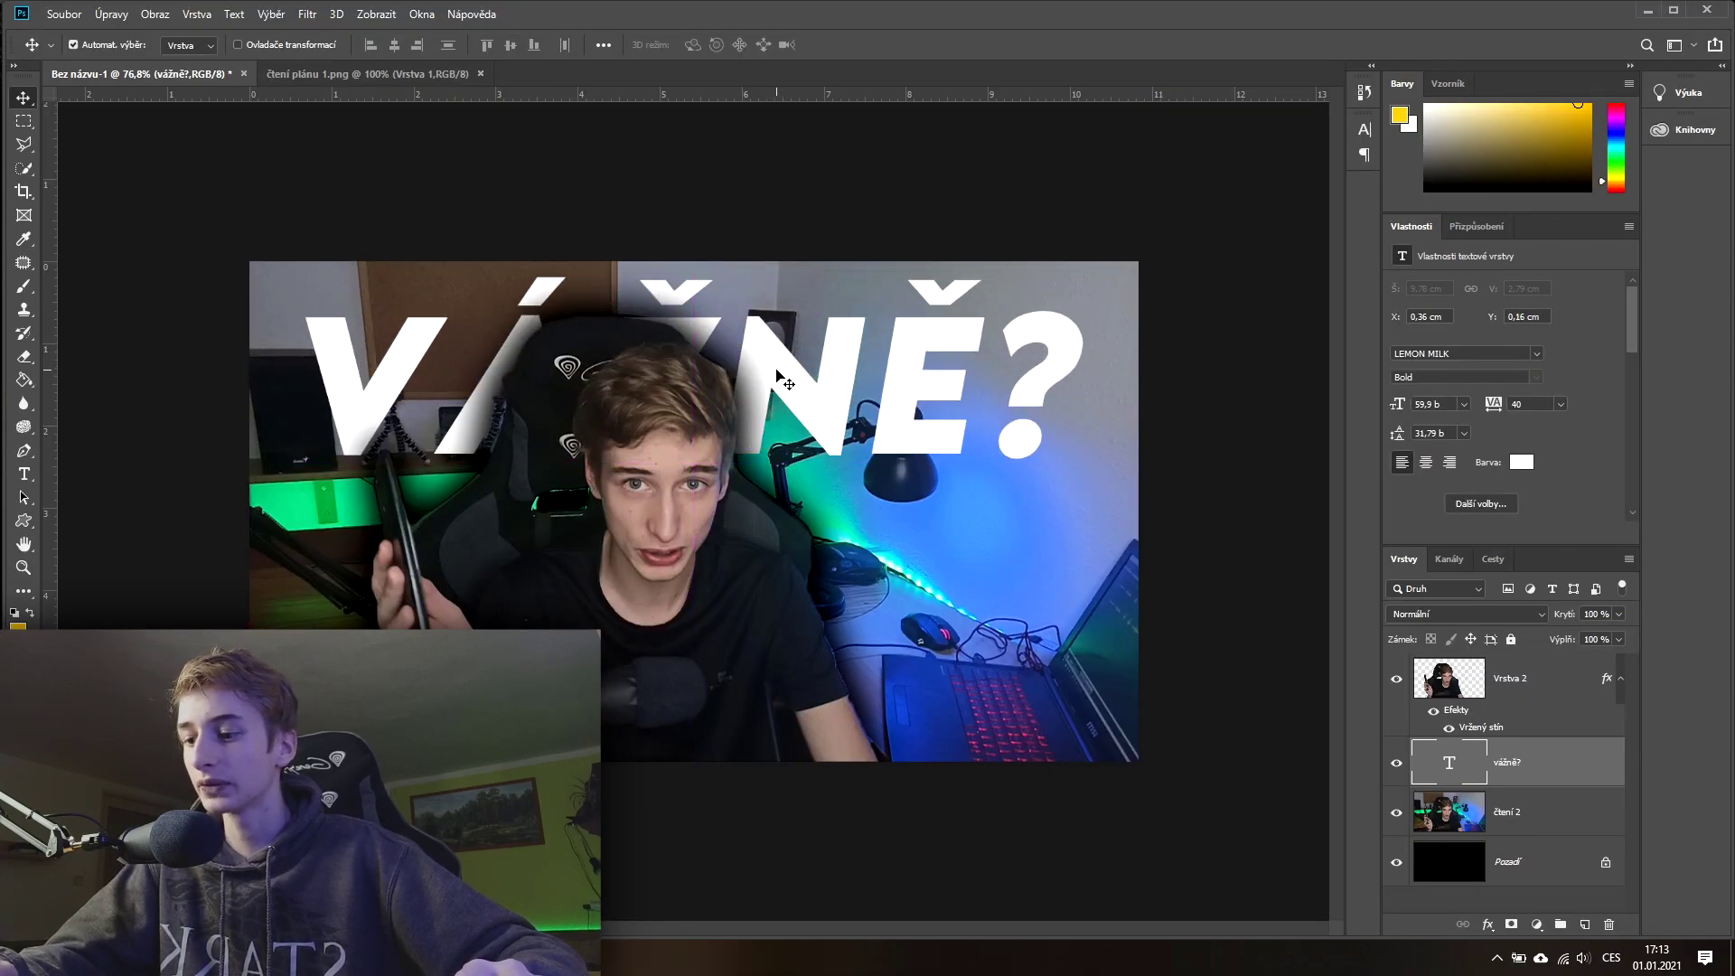
# Step: Nudge the white headline left so it spans the top behind the creator's head
pyautogui.click(18, 105)
pyautogui.click(63, 114)
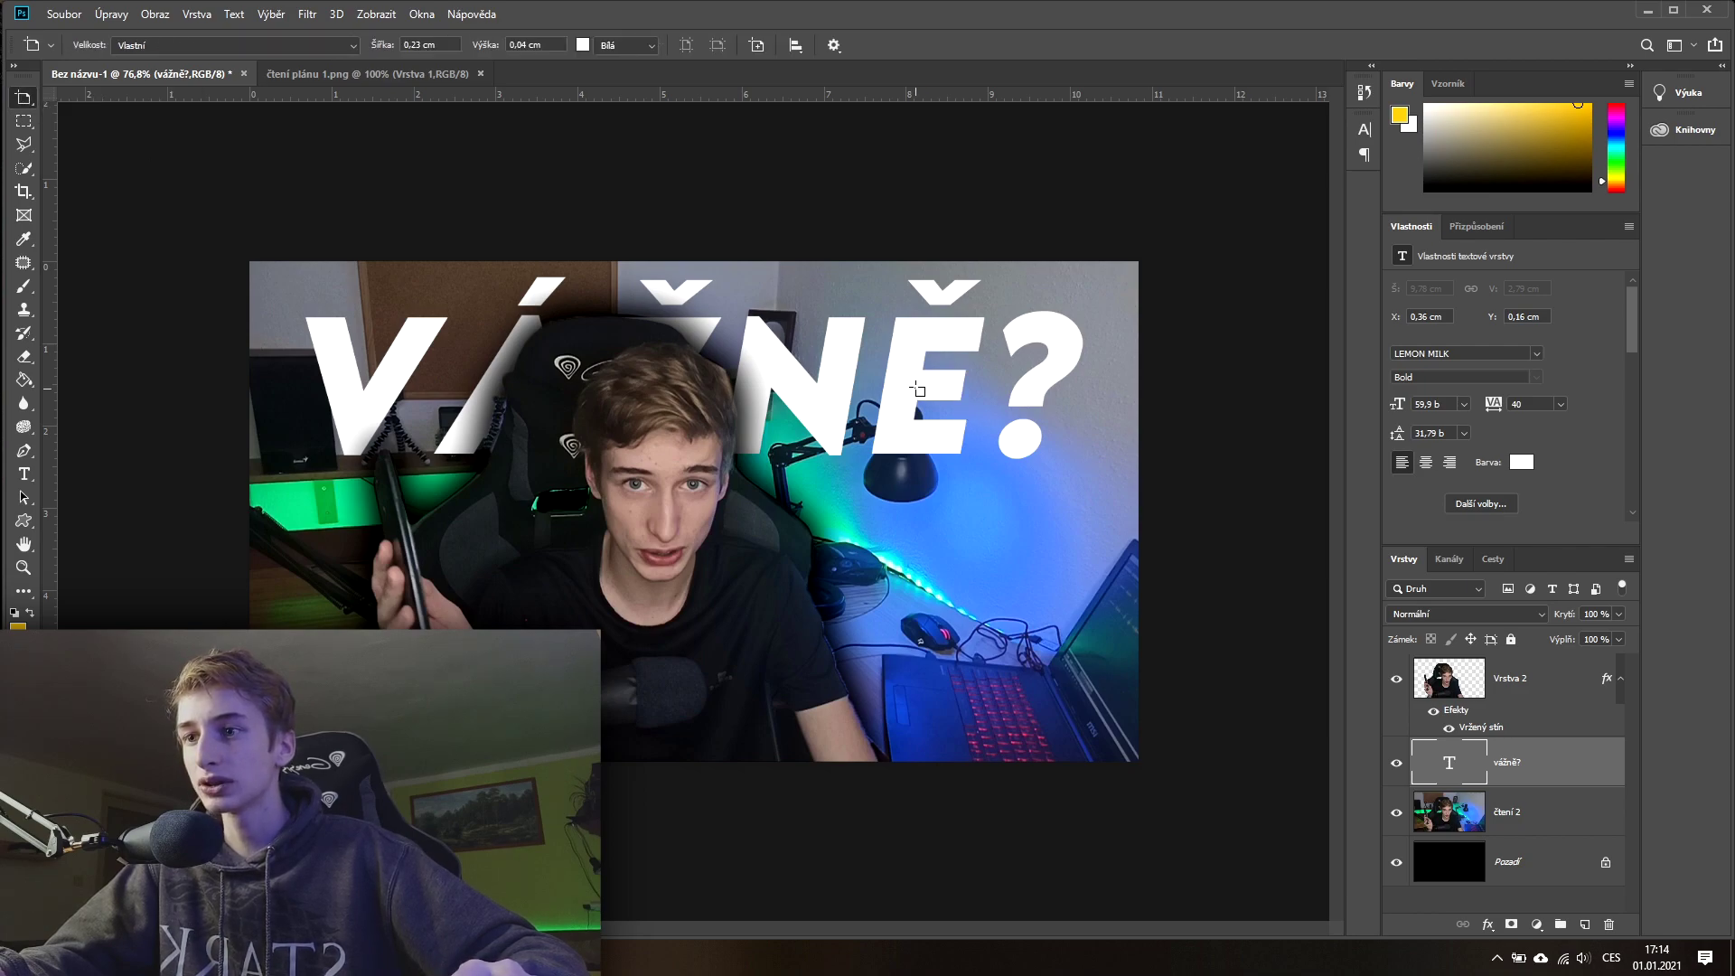
pyautogui.press('v')
pyautogui.moveTo(941, 399); pyautogui.dragTo(934, 404)
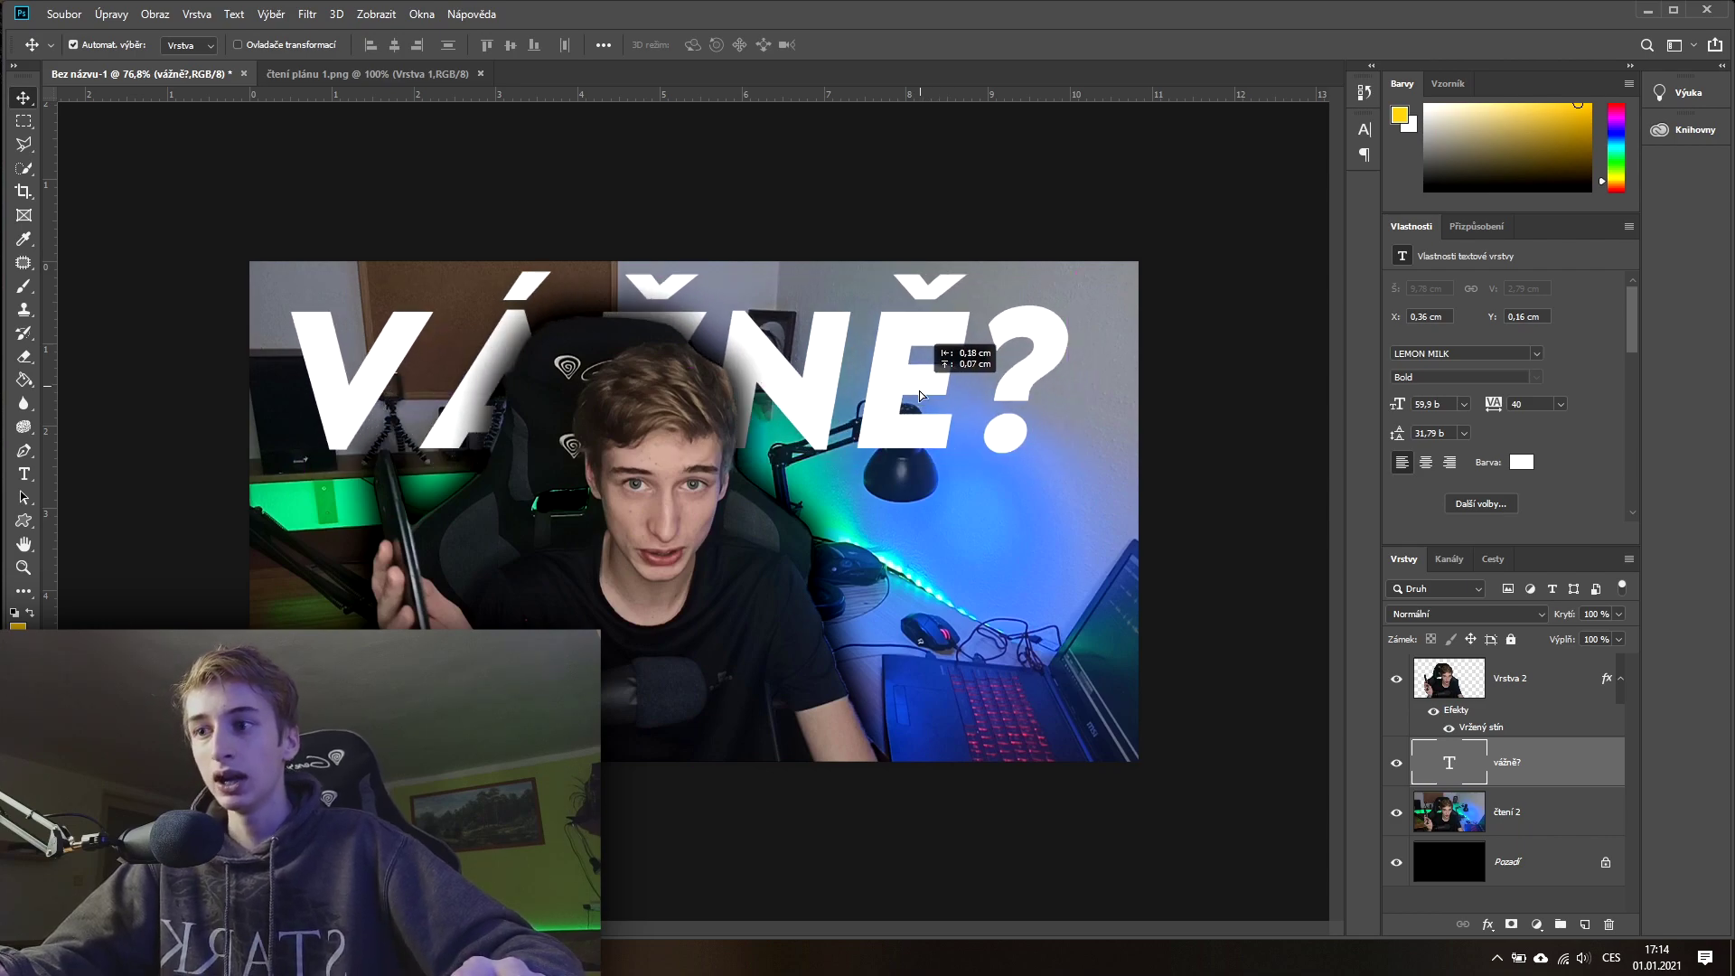
pyautogui.moveTo(934, 404); pyautogui.dragTo(925, 403)
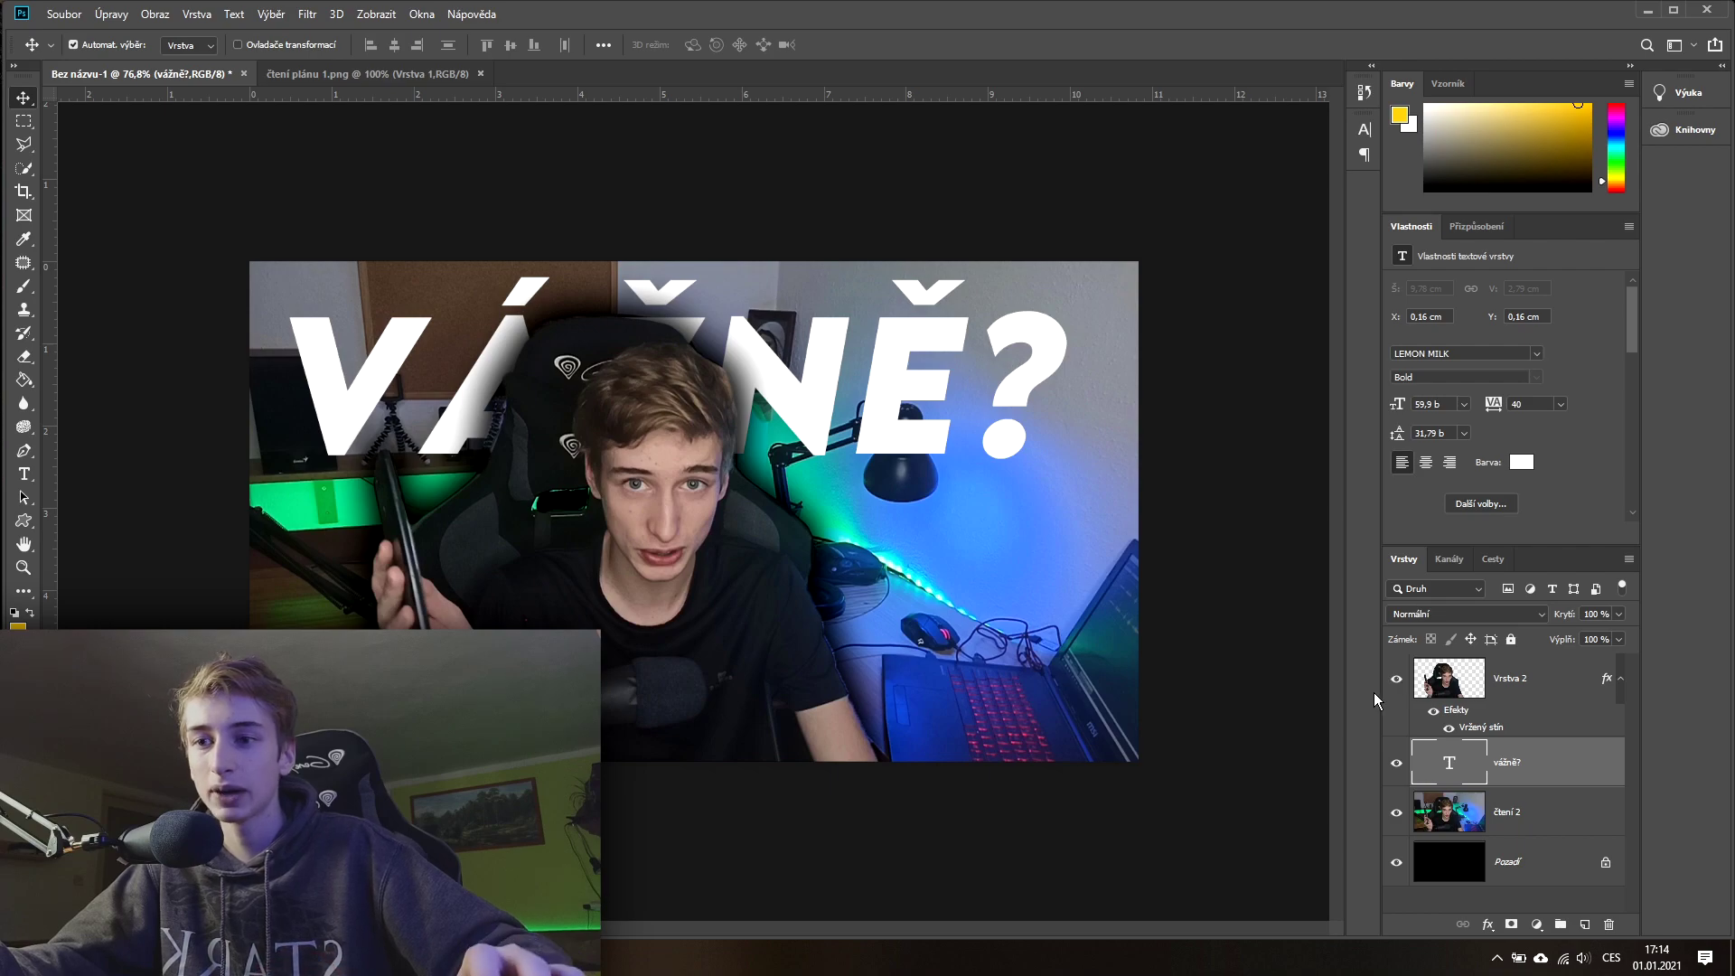
pyautogui.click(1448, 685)
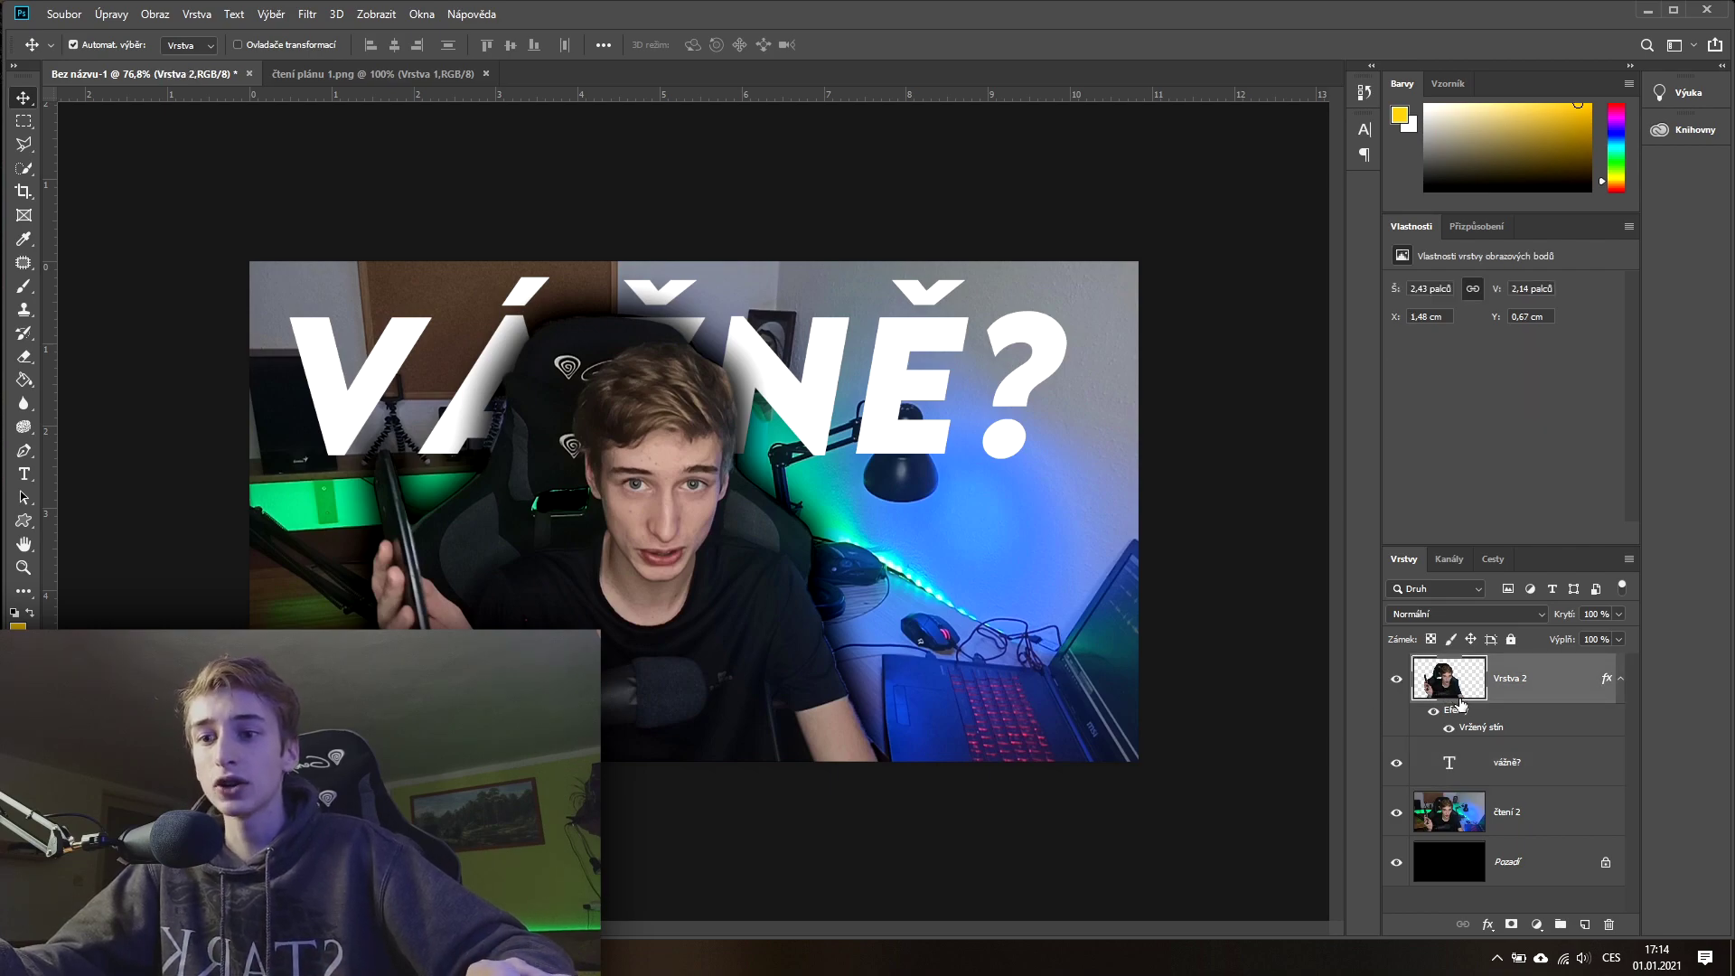
# Step: Set Vrstva 2's drop shadow to 5% spread and size 40, then nudge the VÁŽNĚ? text
pyautogui.rightClick(1458, 687)
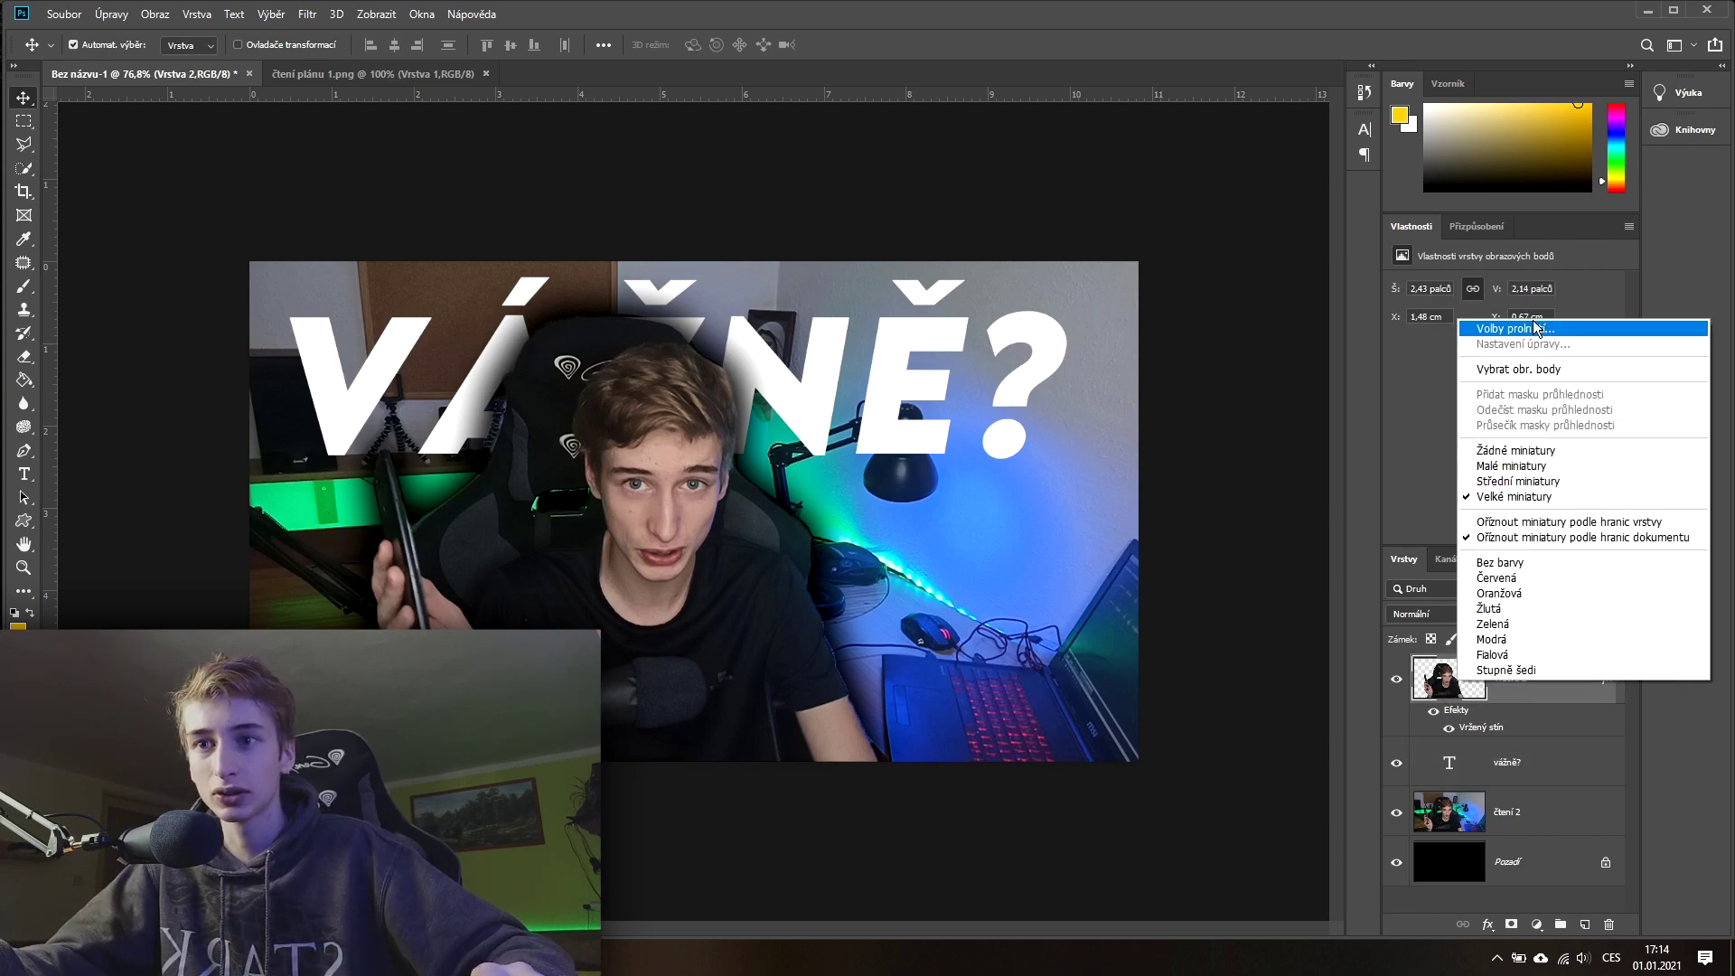
pyautogui.click(1533, 330)
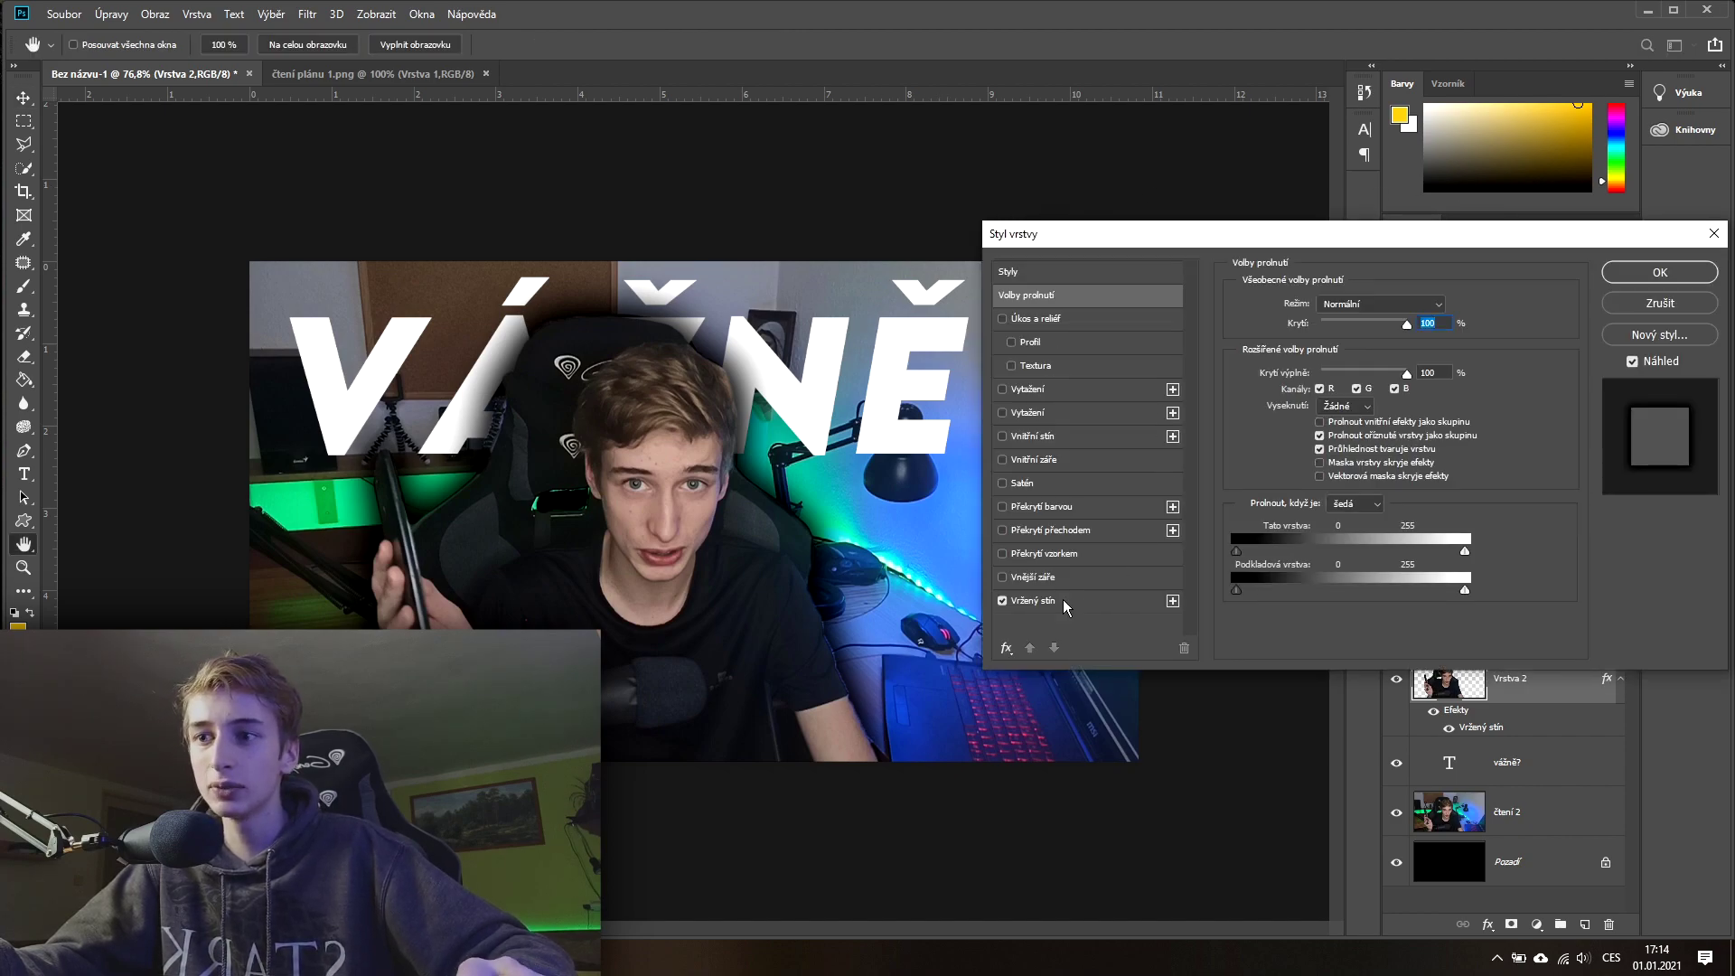
pyautogui.click(1617, 280)
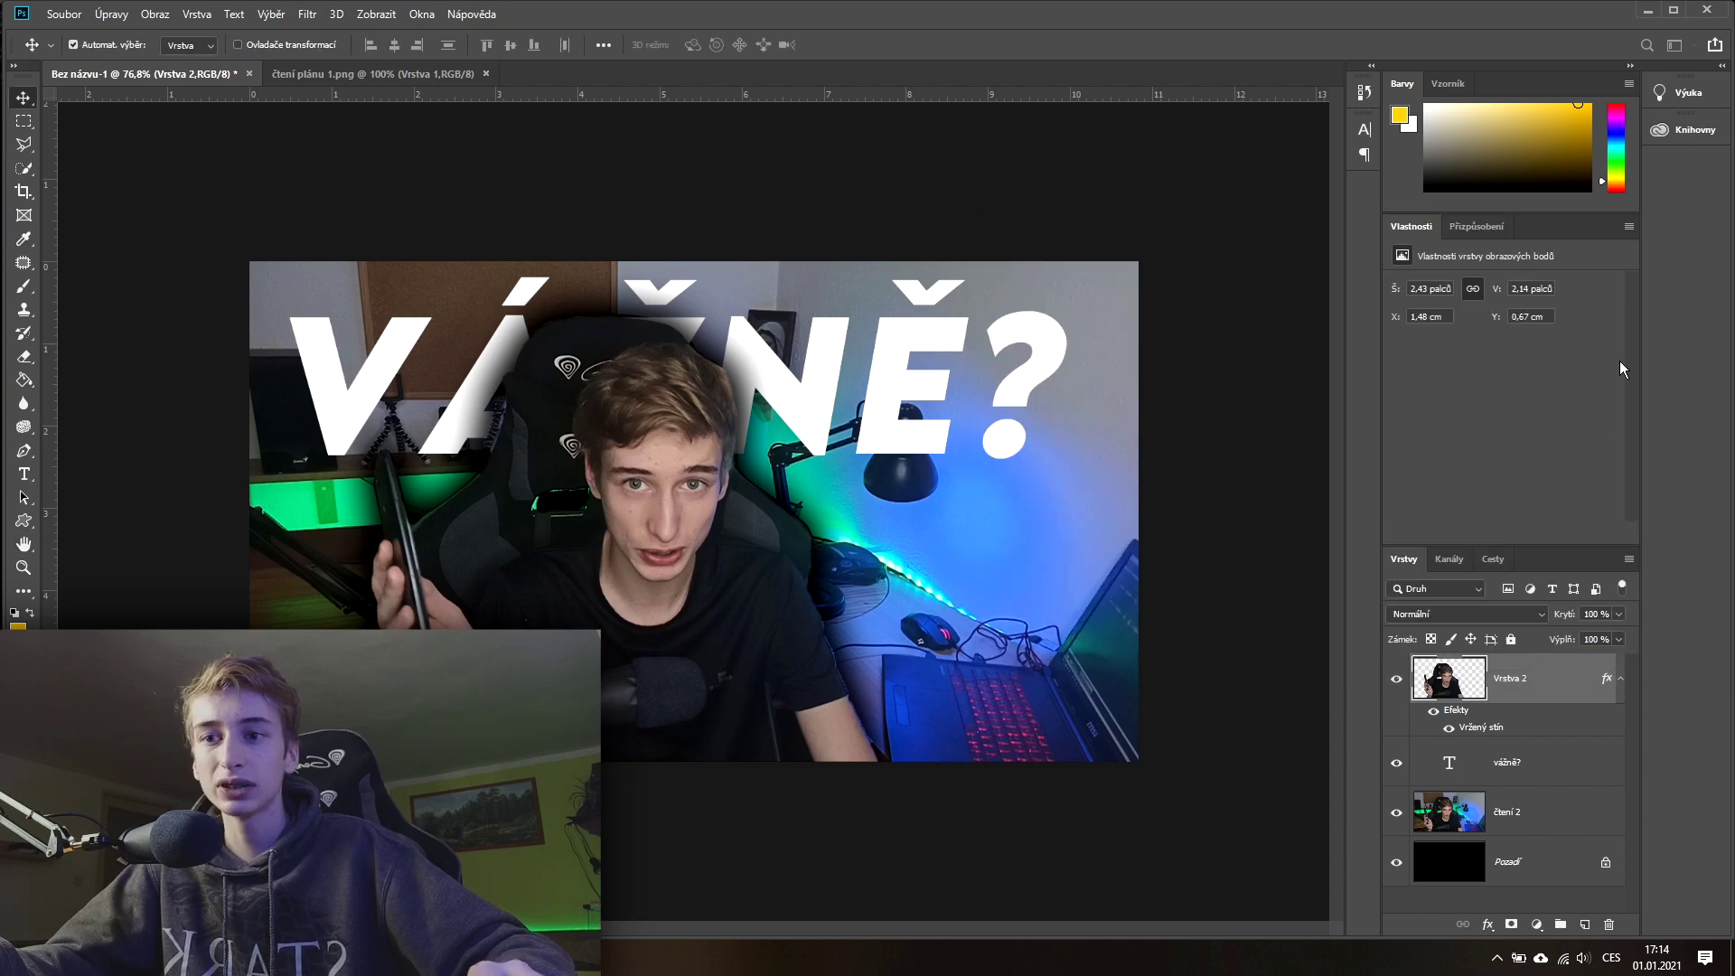
pyautogui.doubleClick(1547, 679)
pyautogui.click(1048, 603)
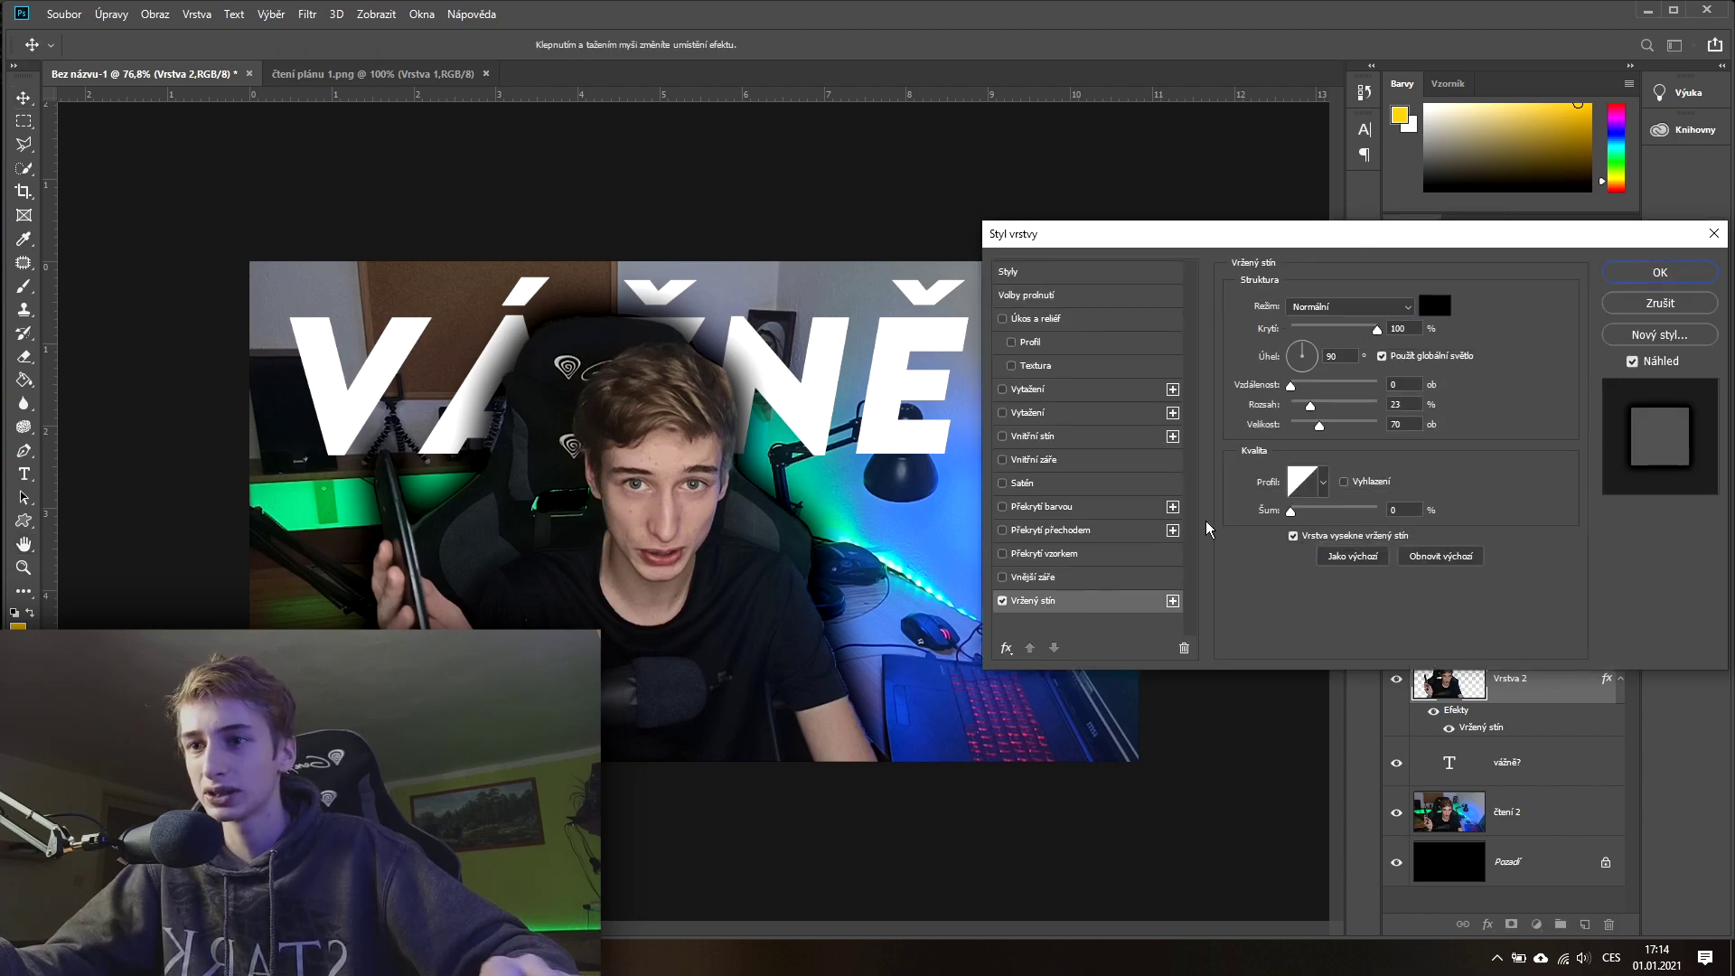
pyautogui.moveTo(1310, 407)
pyautogui.mouseDown()
pyautogui.moveTo(1294, 408)
pyautogui.moveTo(1308, 424)
pyautogui.mouseUp()
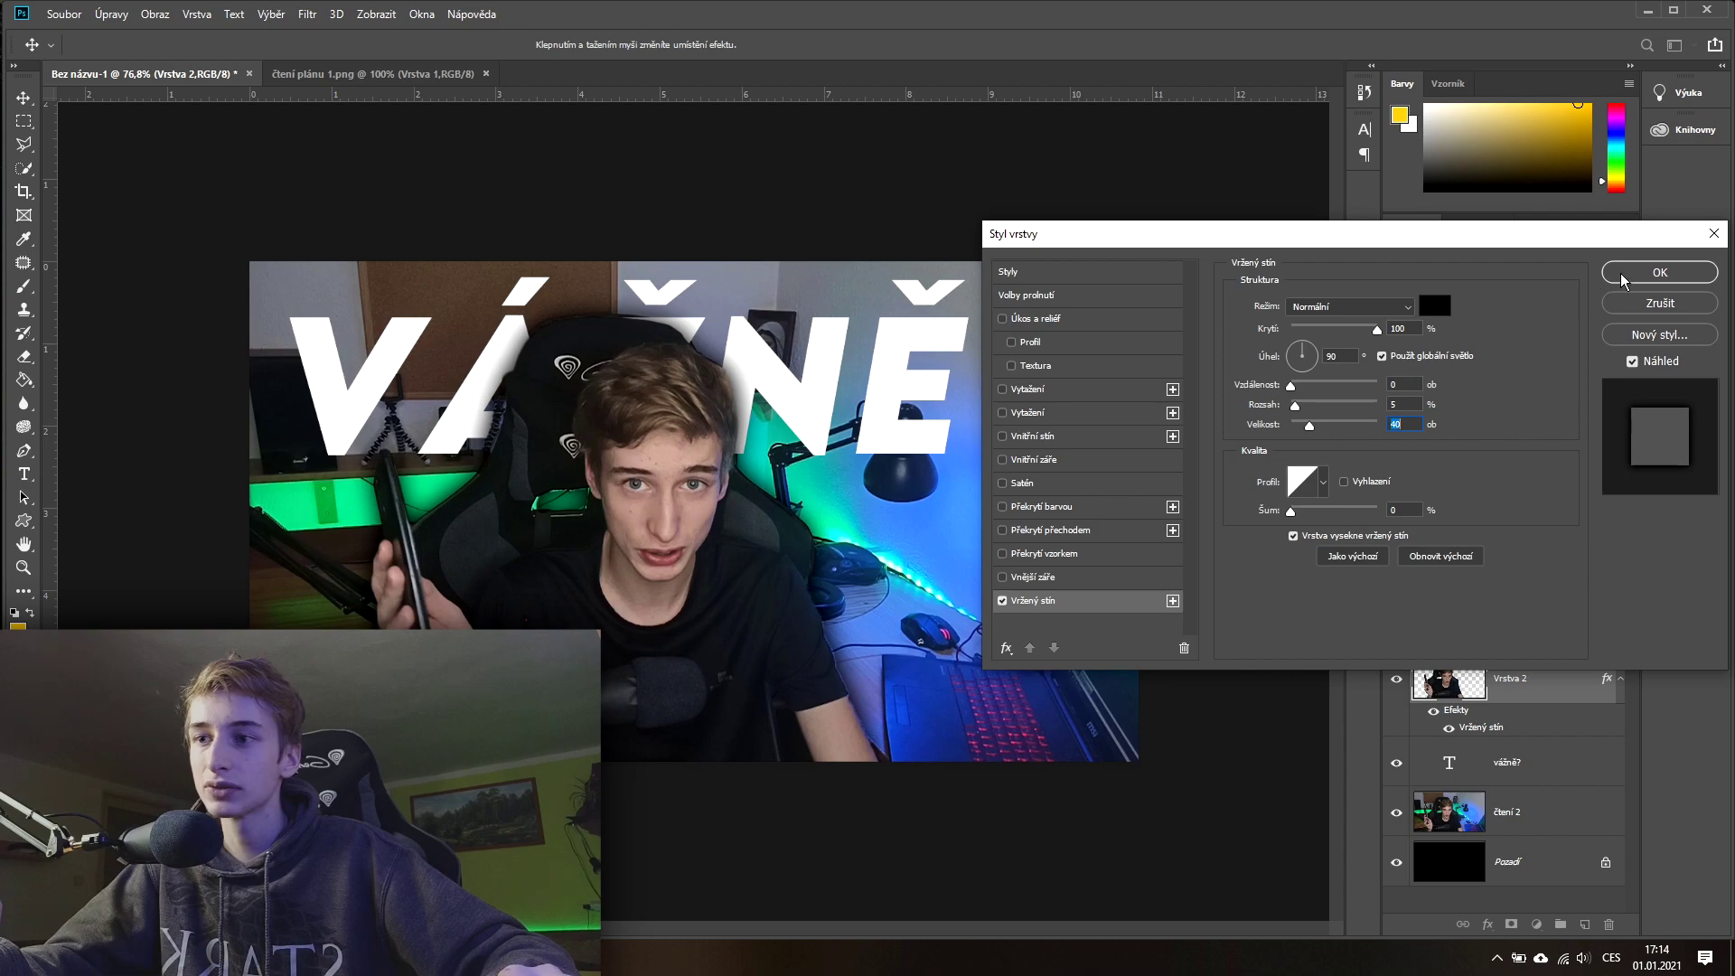
pyautogui.click(1627, 276)
pyautogui.moveTo(868, 392); pyautogui.dragTo(897, 413)
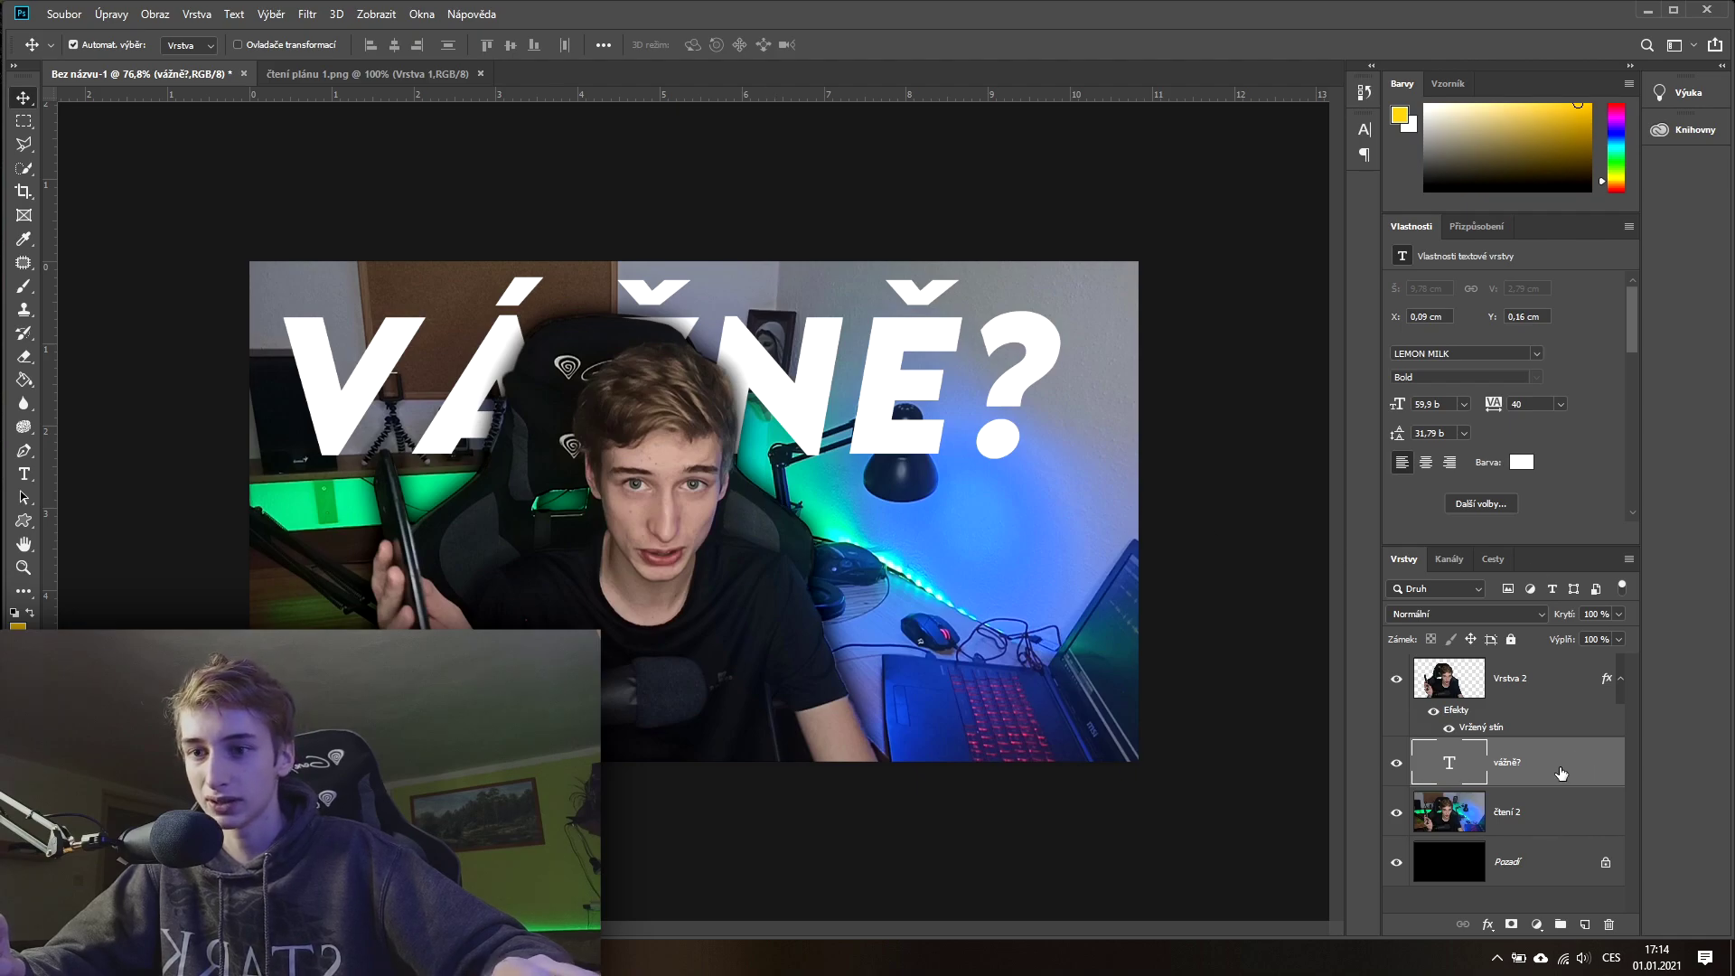
pyautogui.press('z')
pyautogui.moveTo(524, 517); pyautogui.dragTo(614, 500)
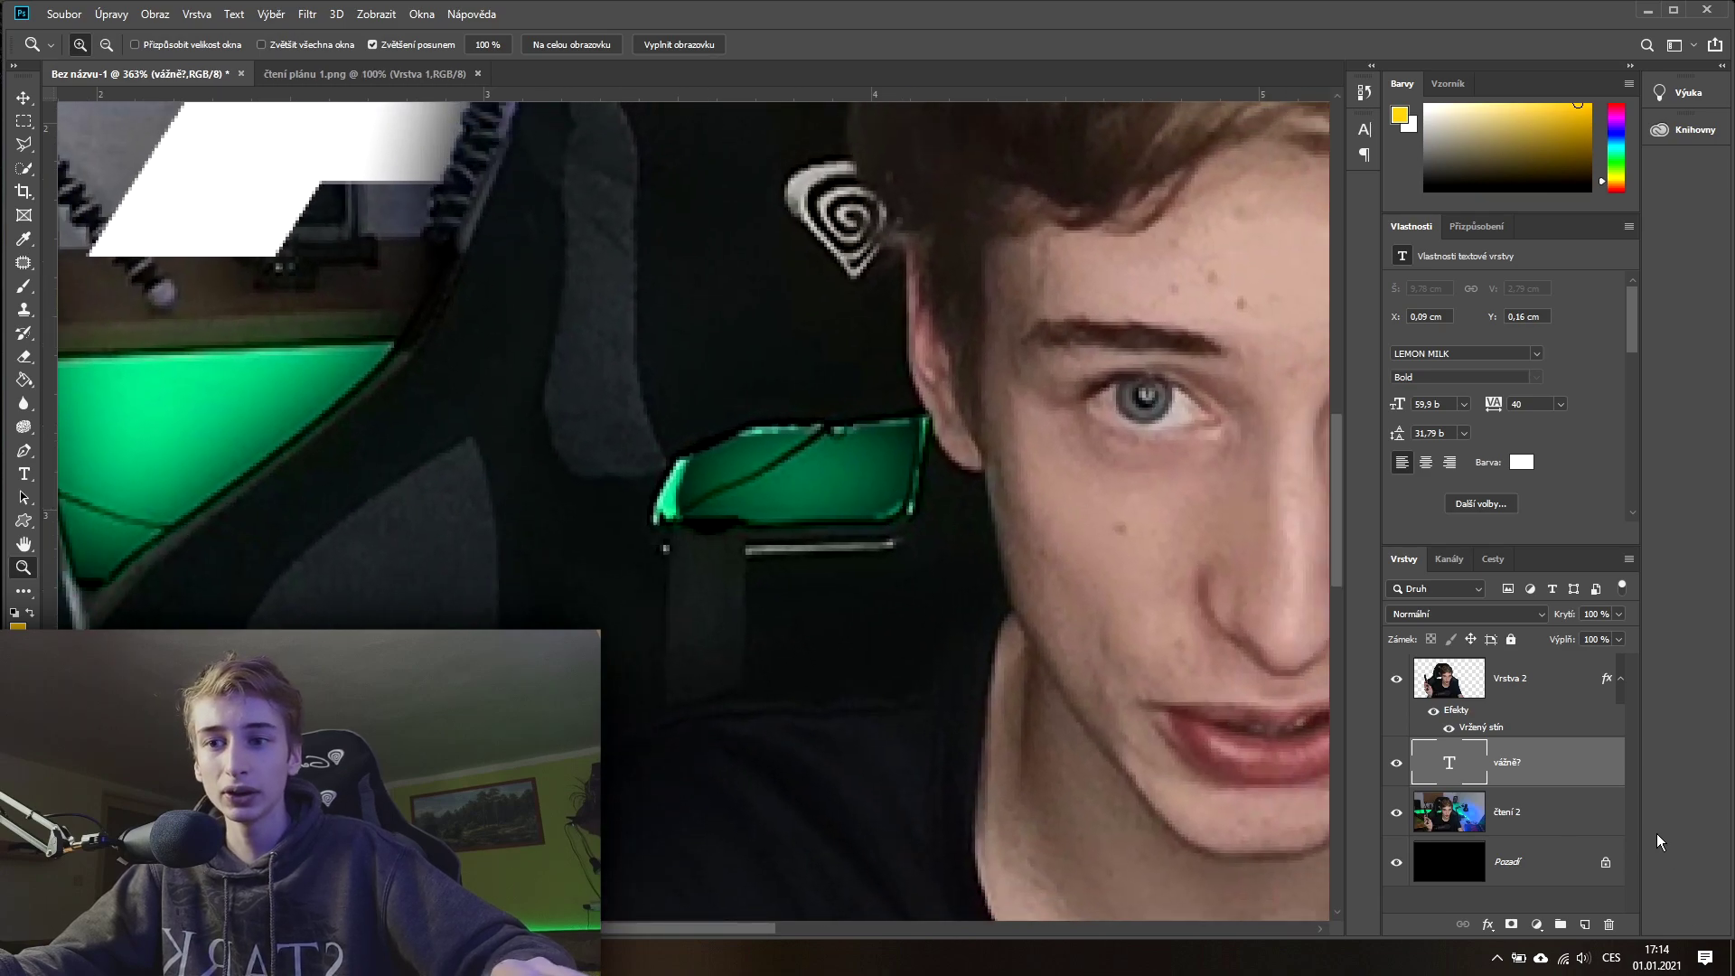
pyautogui.click(1448, 687)
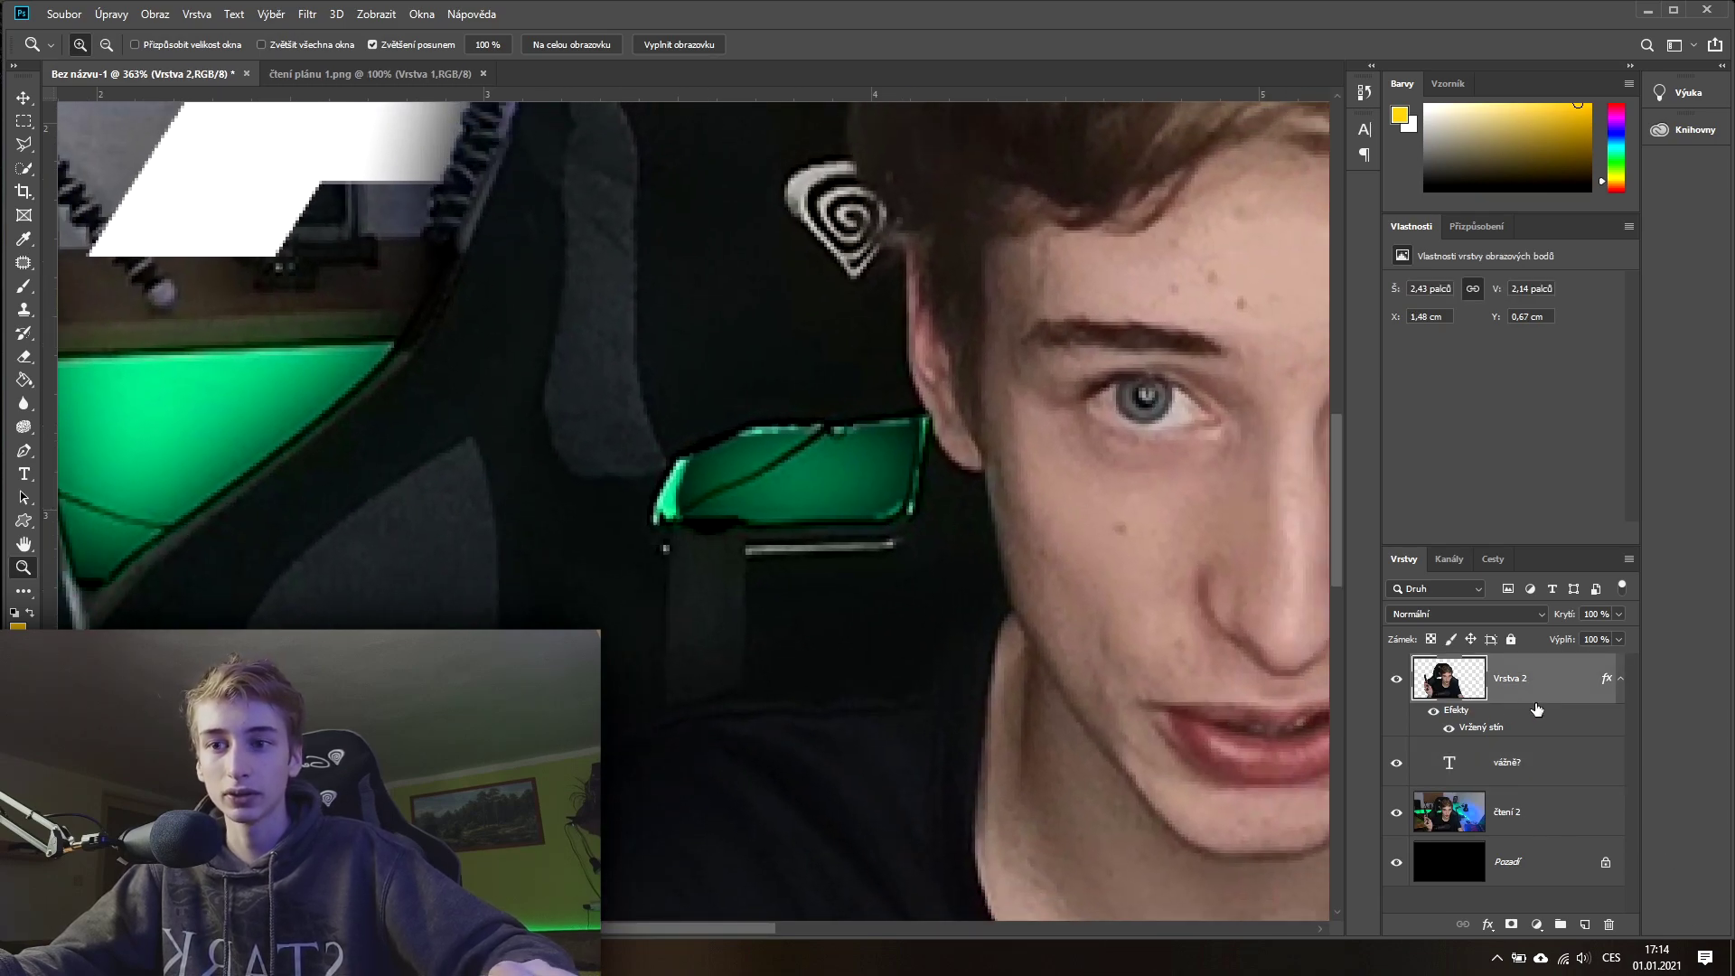
pyautogui.press('e')
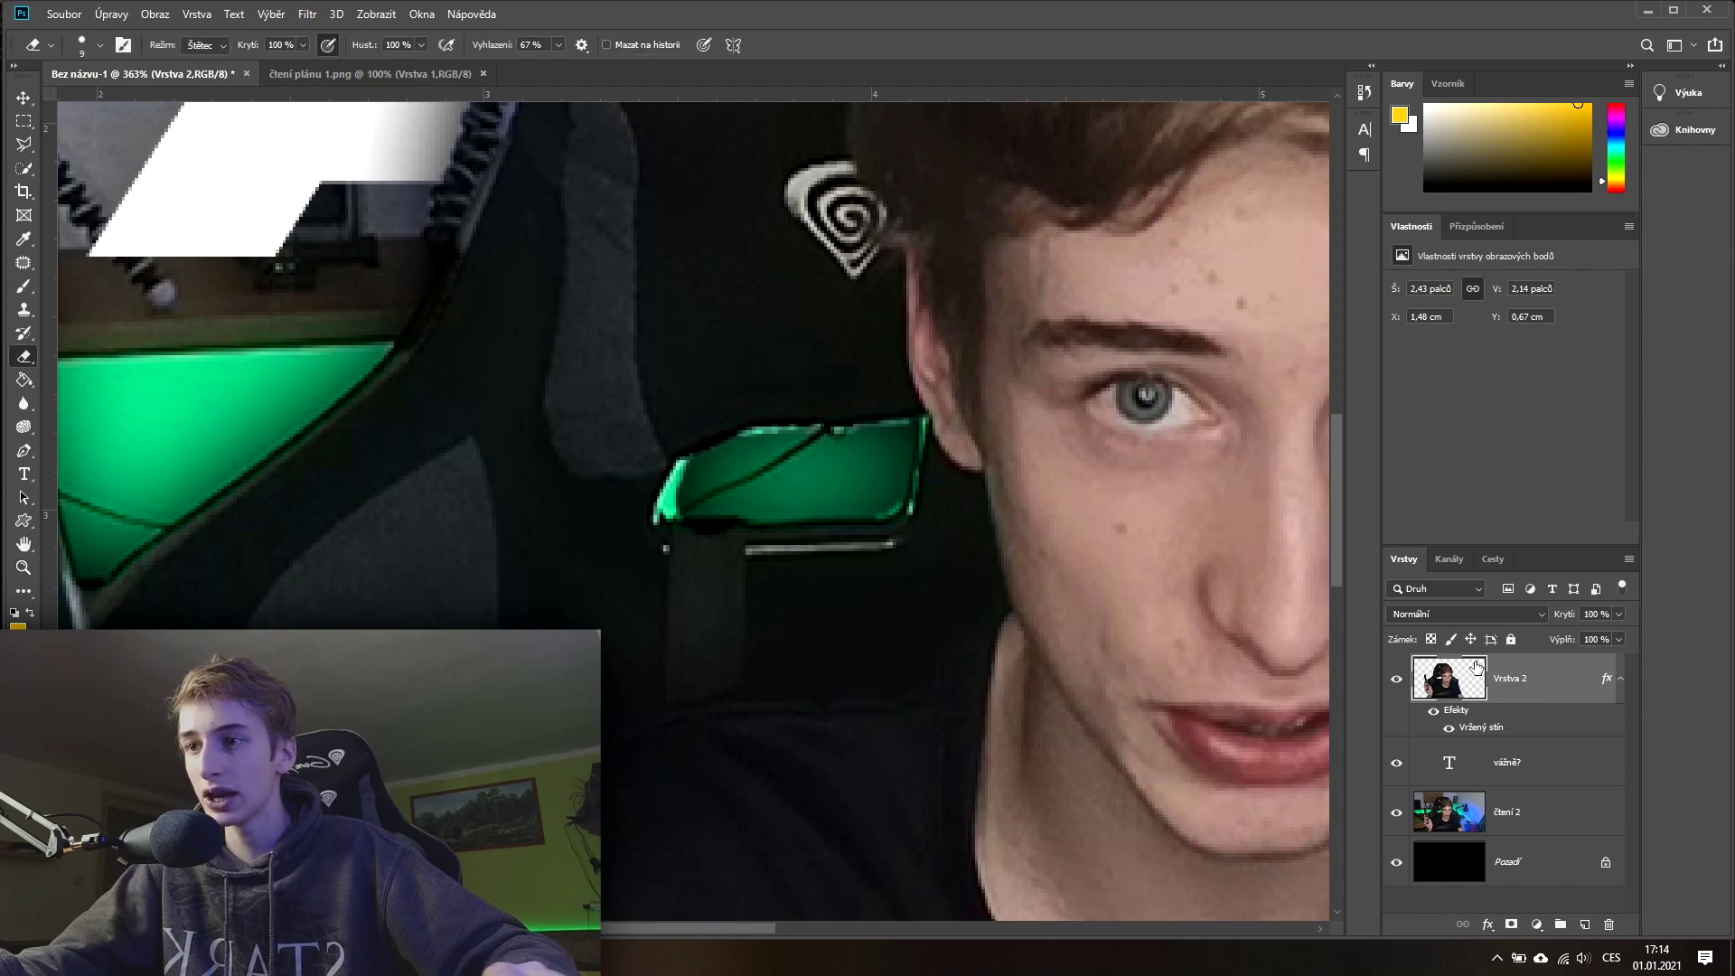
pyautogui.press('z')
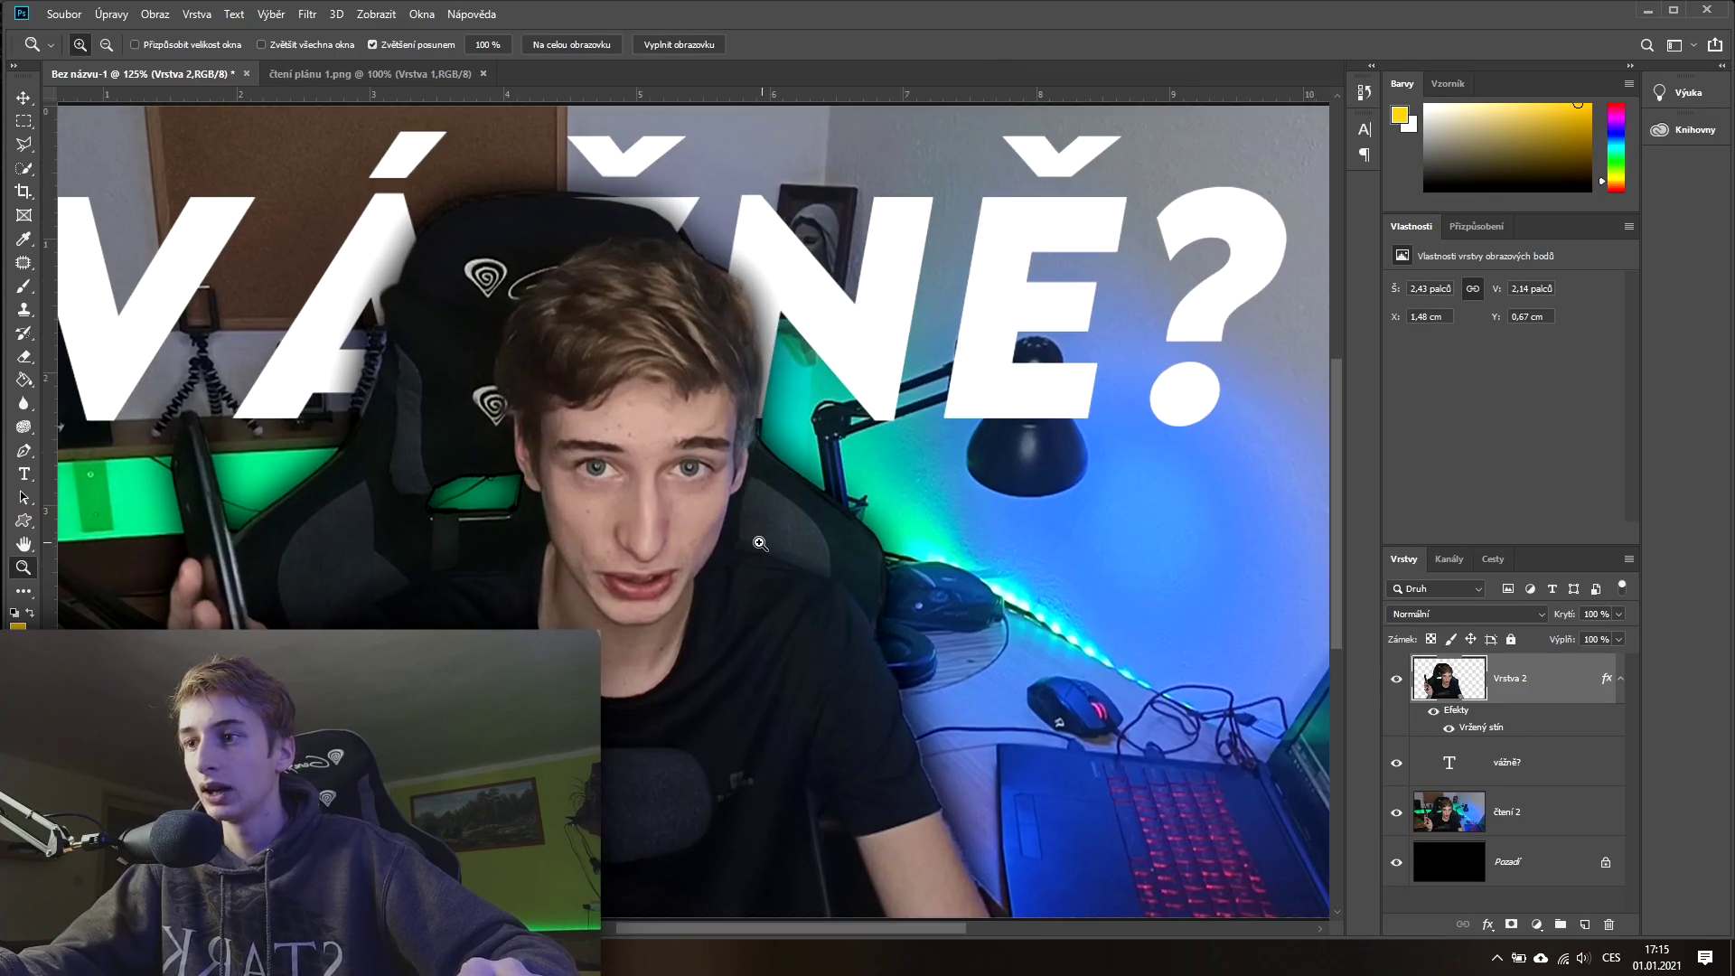
pyautogui.moveTo(799, 443); pyautogui.dragTo(733, 548)
pyautogui.scroll(-1, 732, 548)
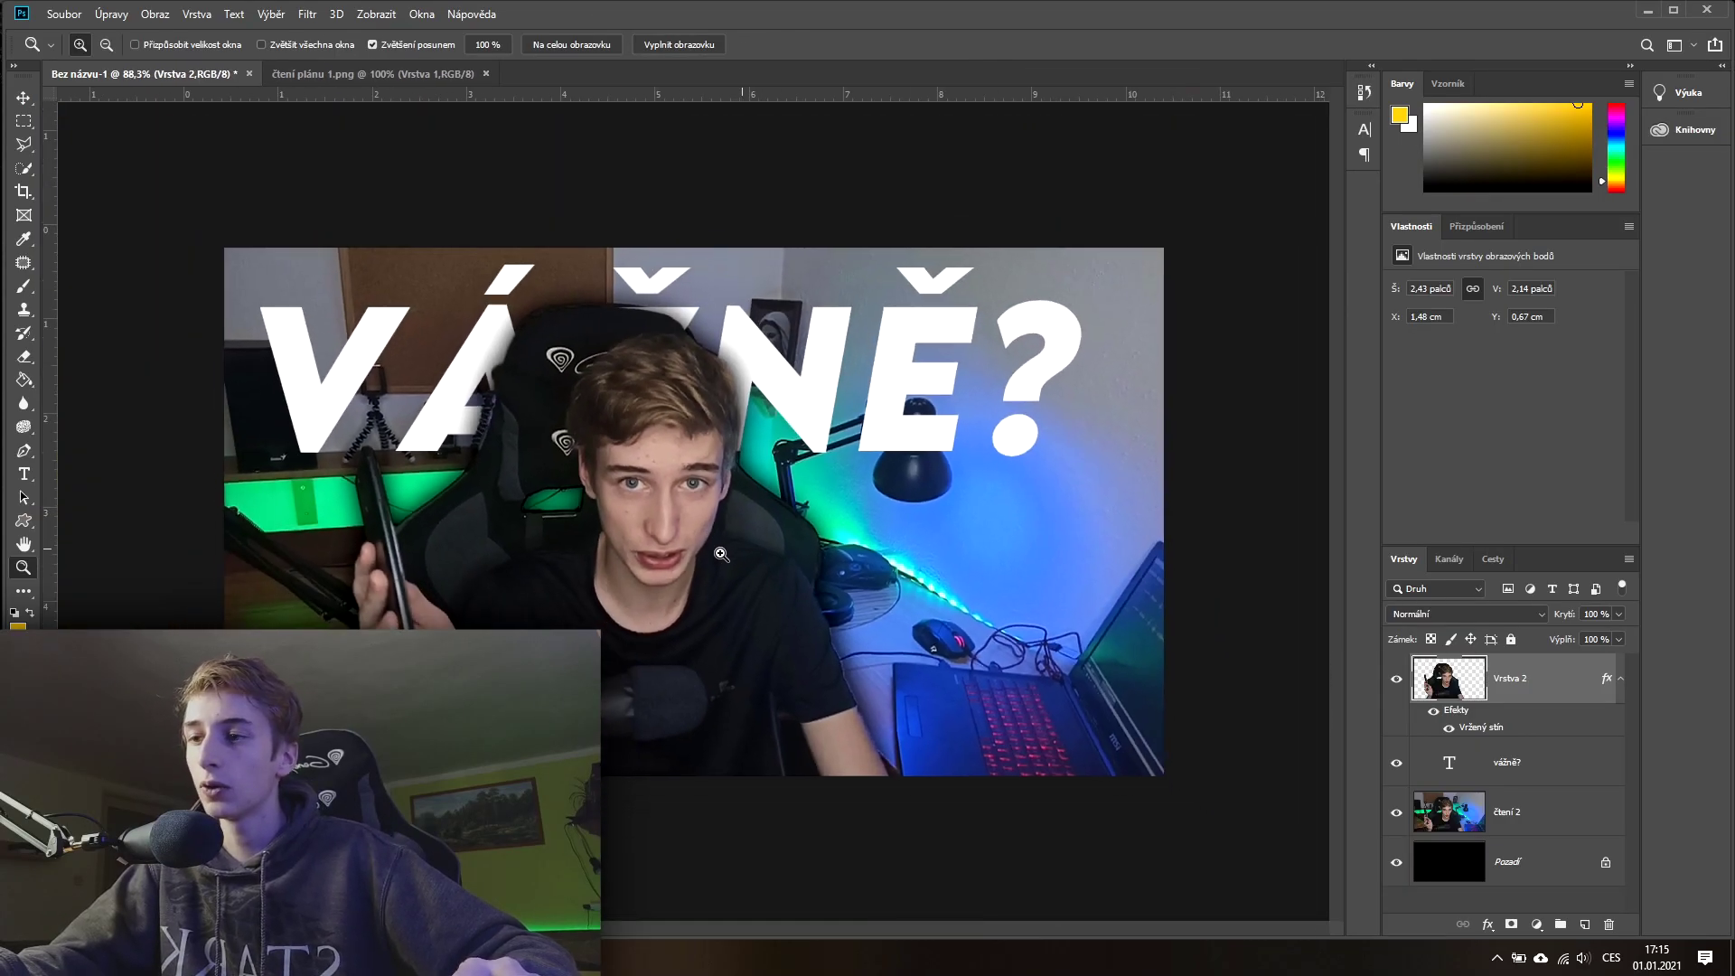
pyautogui.scroll(-1, 777, 569)
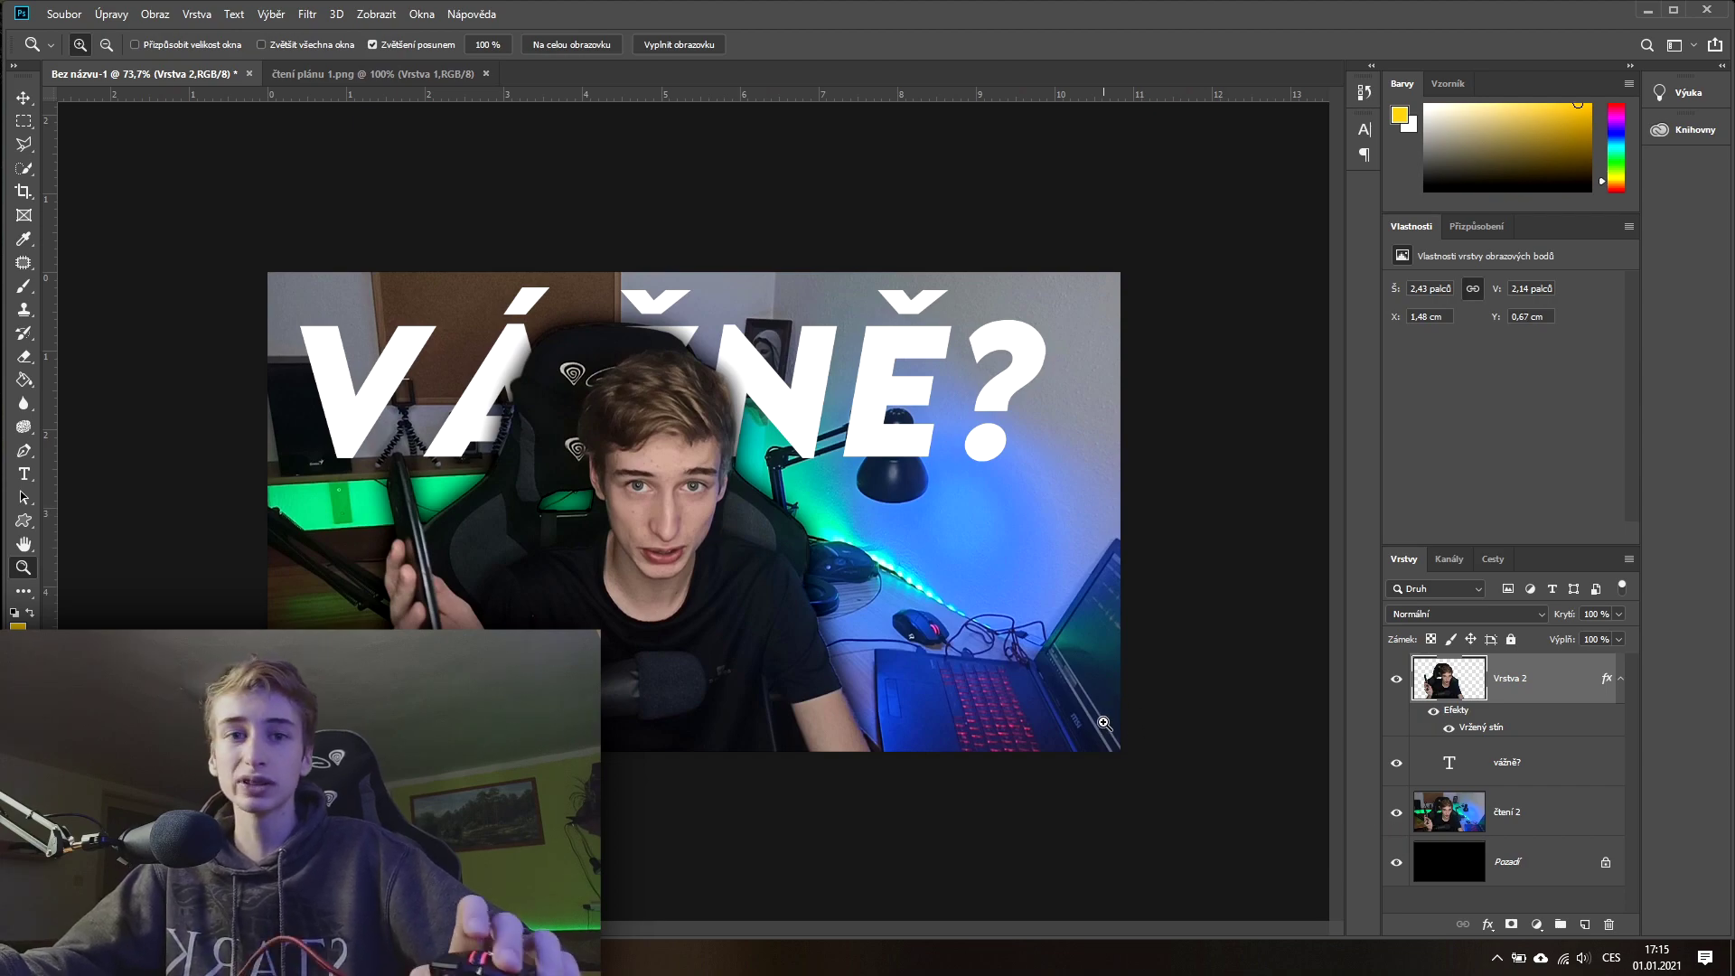
pyautogui.click(1538, 771)
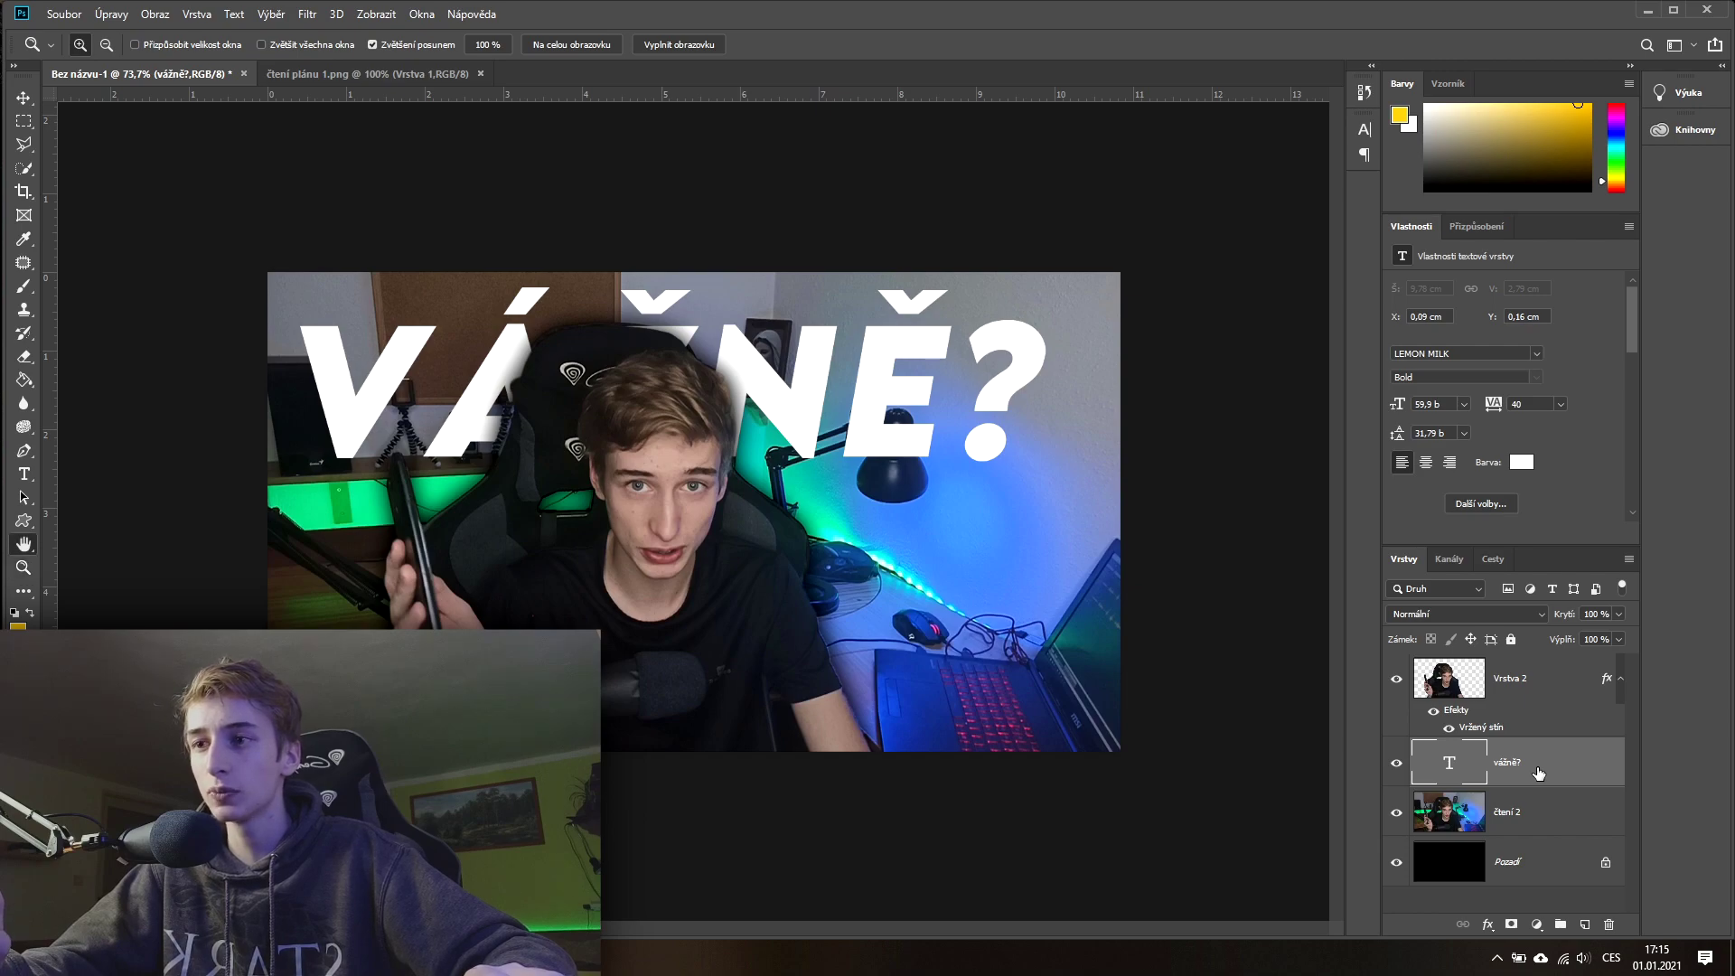
# Step: Add a drop shadow to vážně? (angle 163, distance 18, size 24) and duplicate the layer
pyautogui.doubleClick(1538, 771)
pyautogui.click(1016, 601)
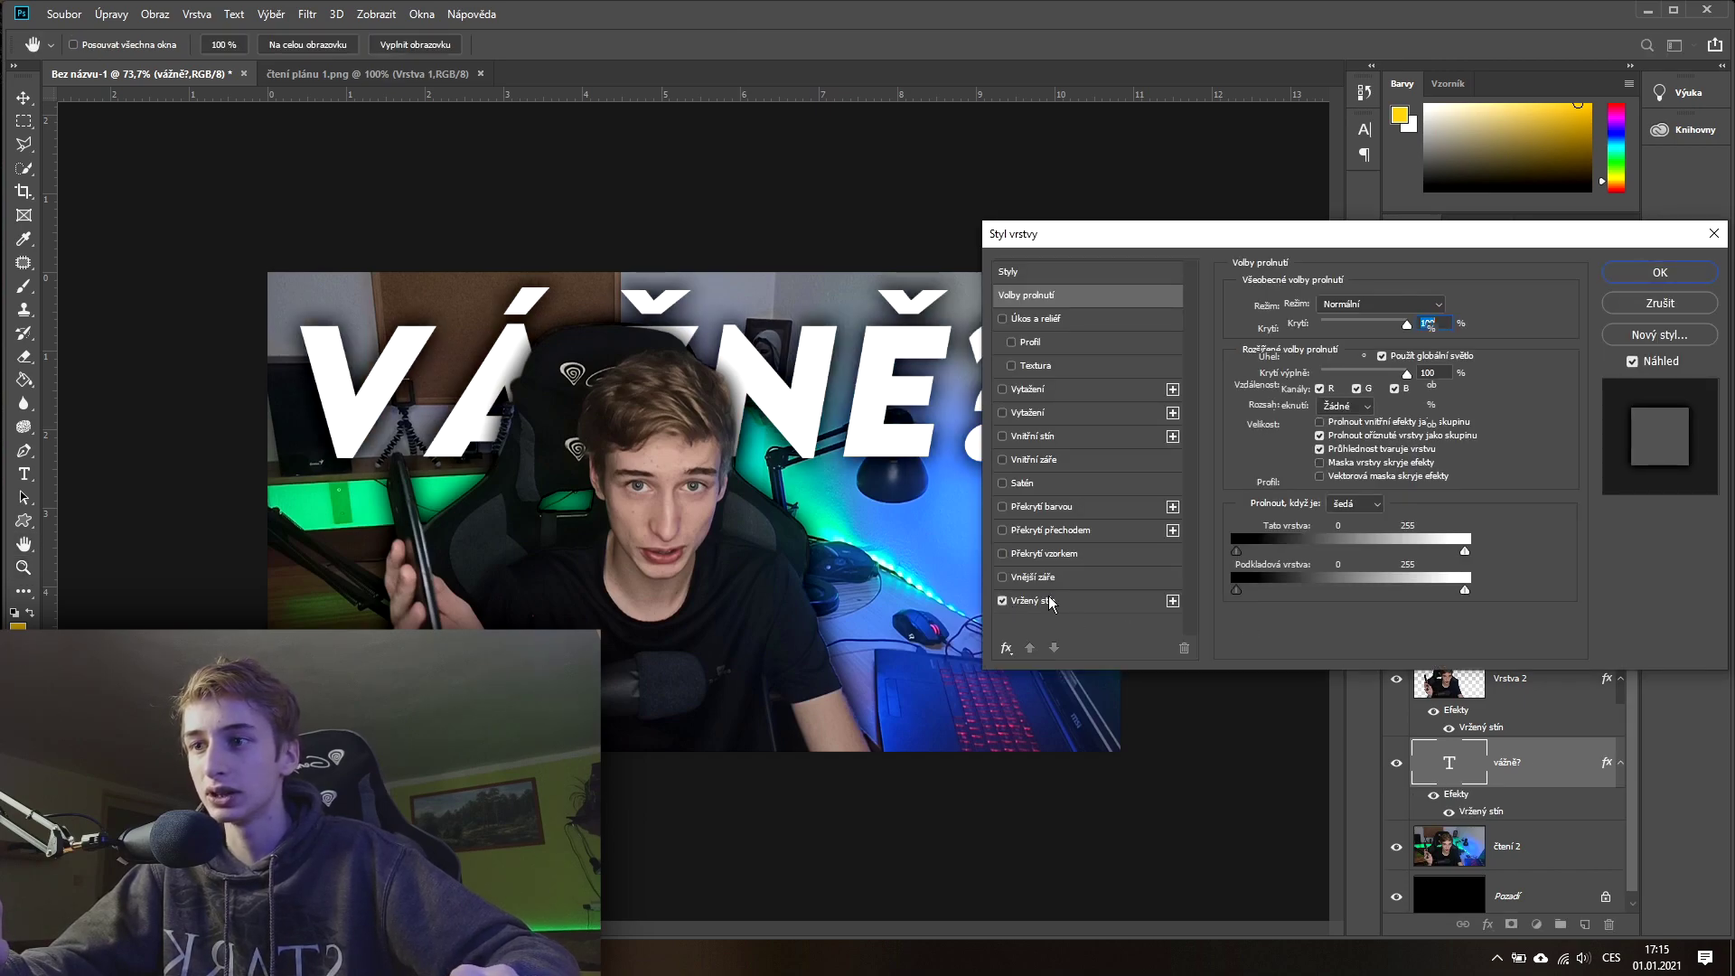
pyautogui.moveTo(1386, 334); pyautogui.dragTo(1406, 339)
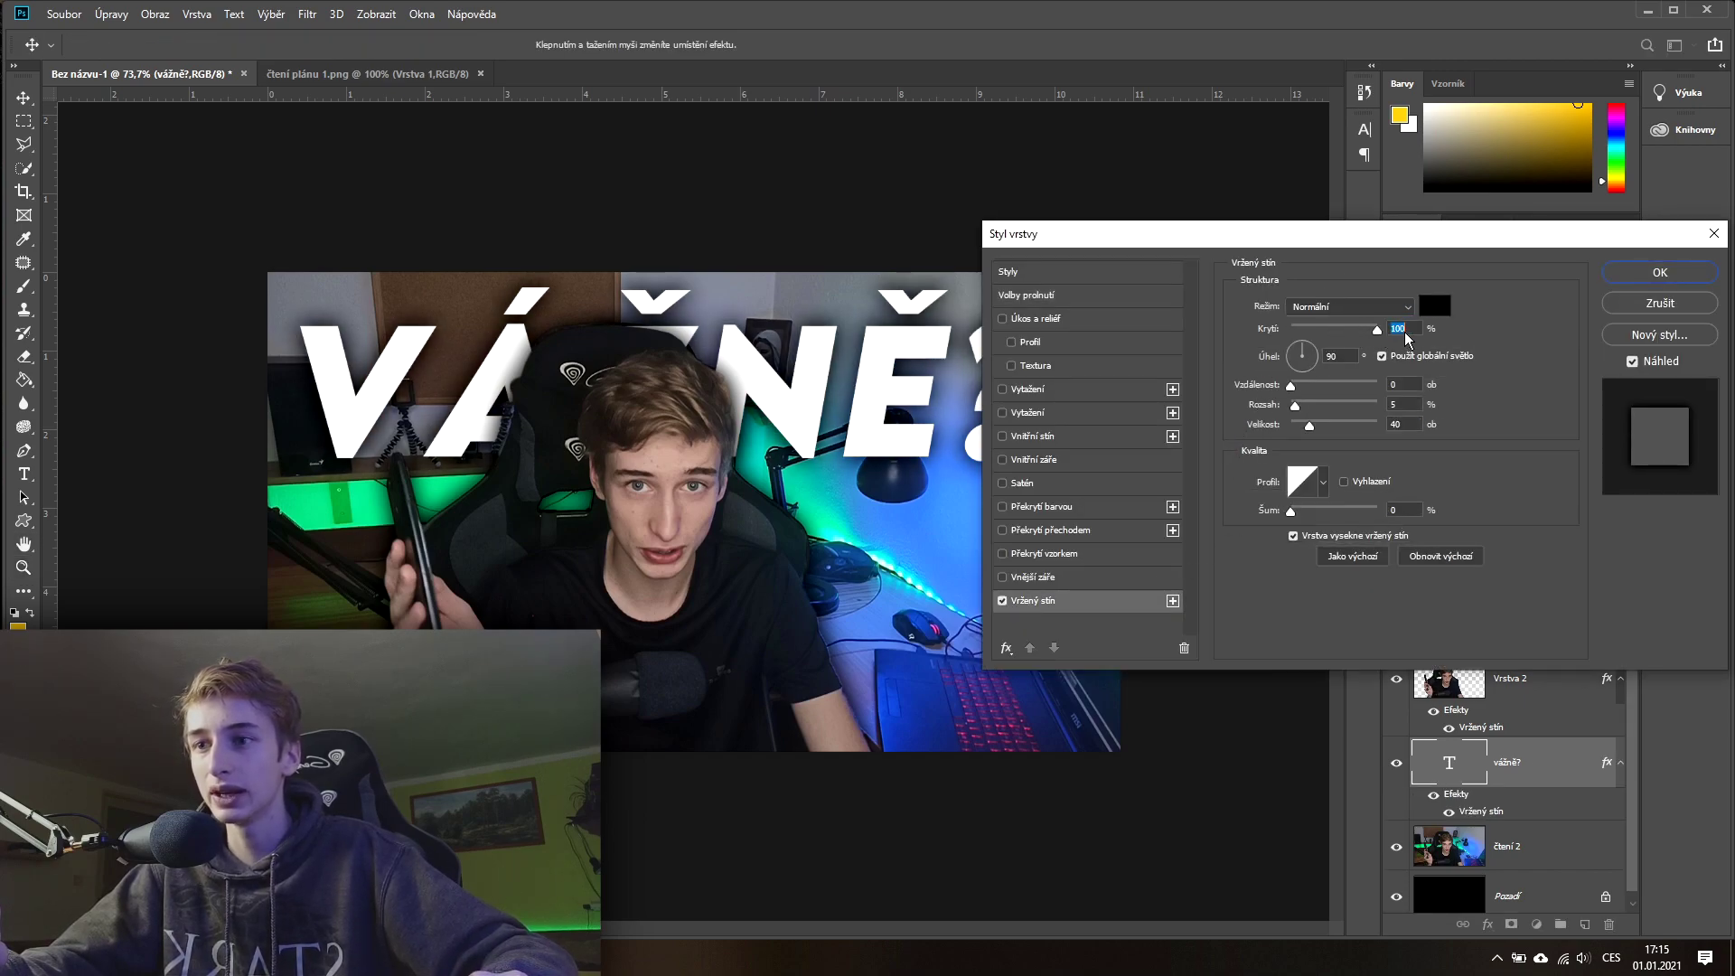
pyautogui.moveTo(1295, 395)
pyautogui.mouseDown()
pyautogui.moveTo(1316, 408)
pyautogui.moveTo(1288, 407)
pyautogui.moveTo(1306, 431)
pyautogui.moveTo(1307, 389)
pyautogui.mouseUp()
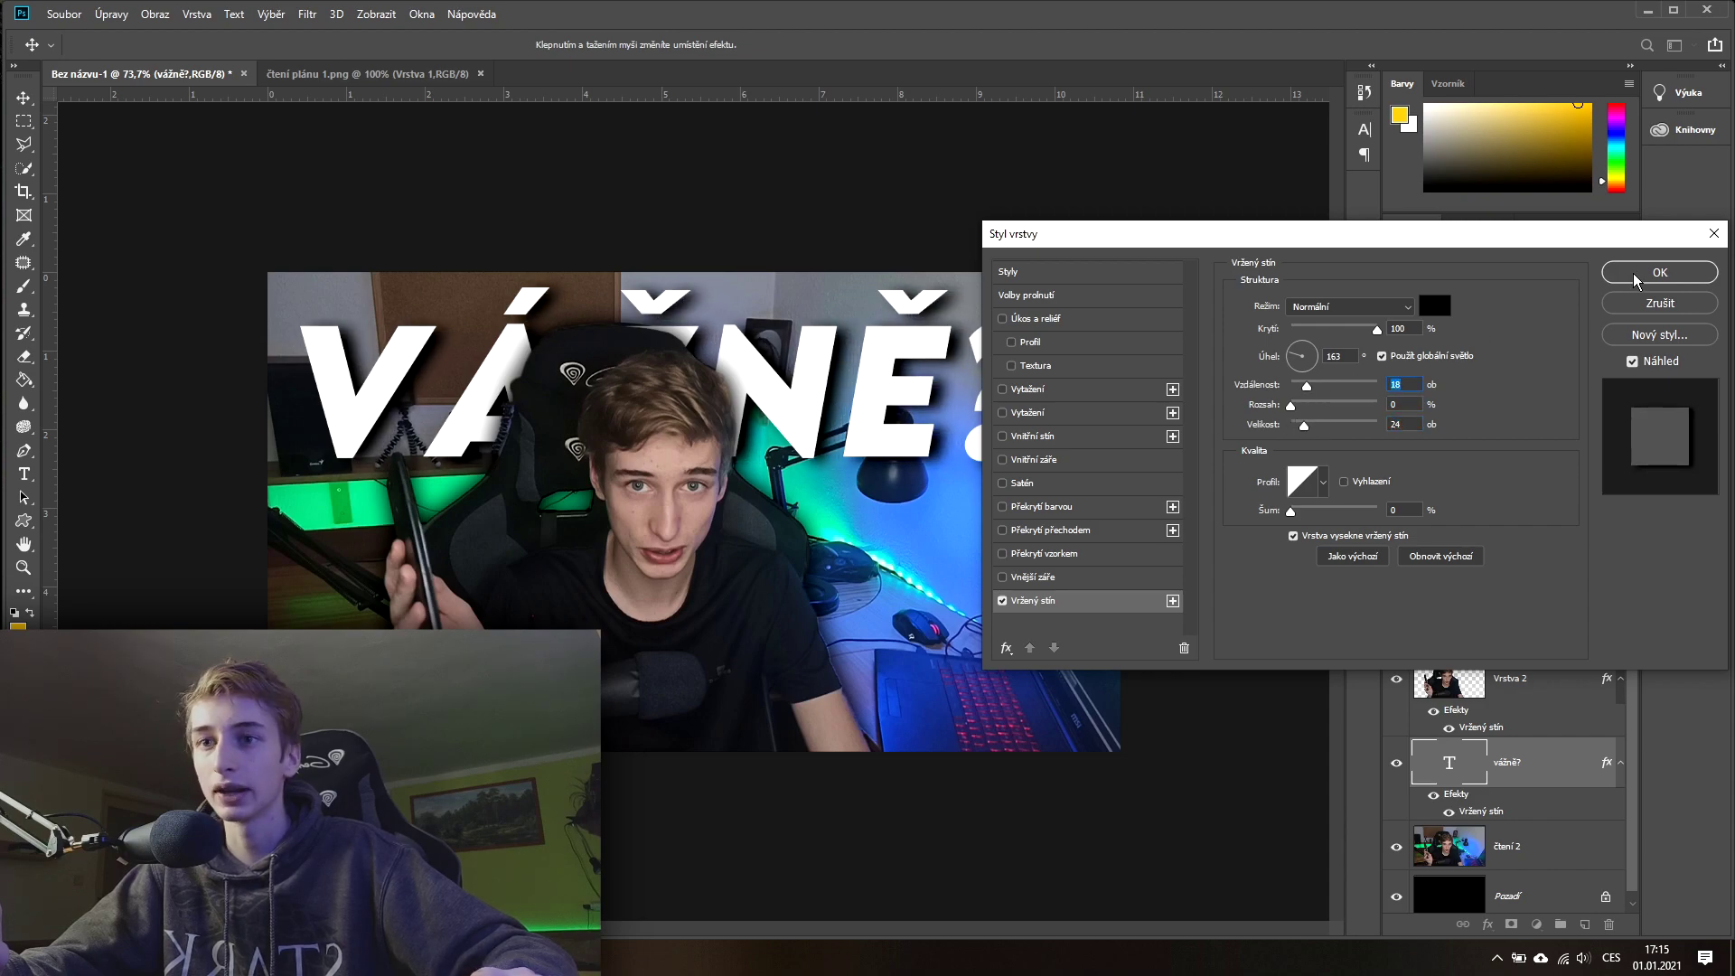
pyautogui.click(1636, 275)
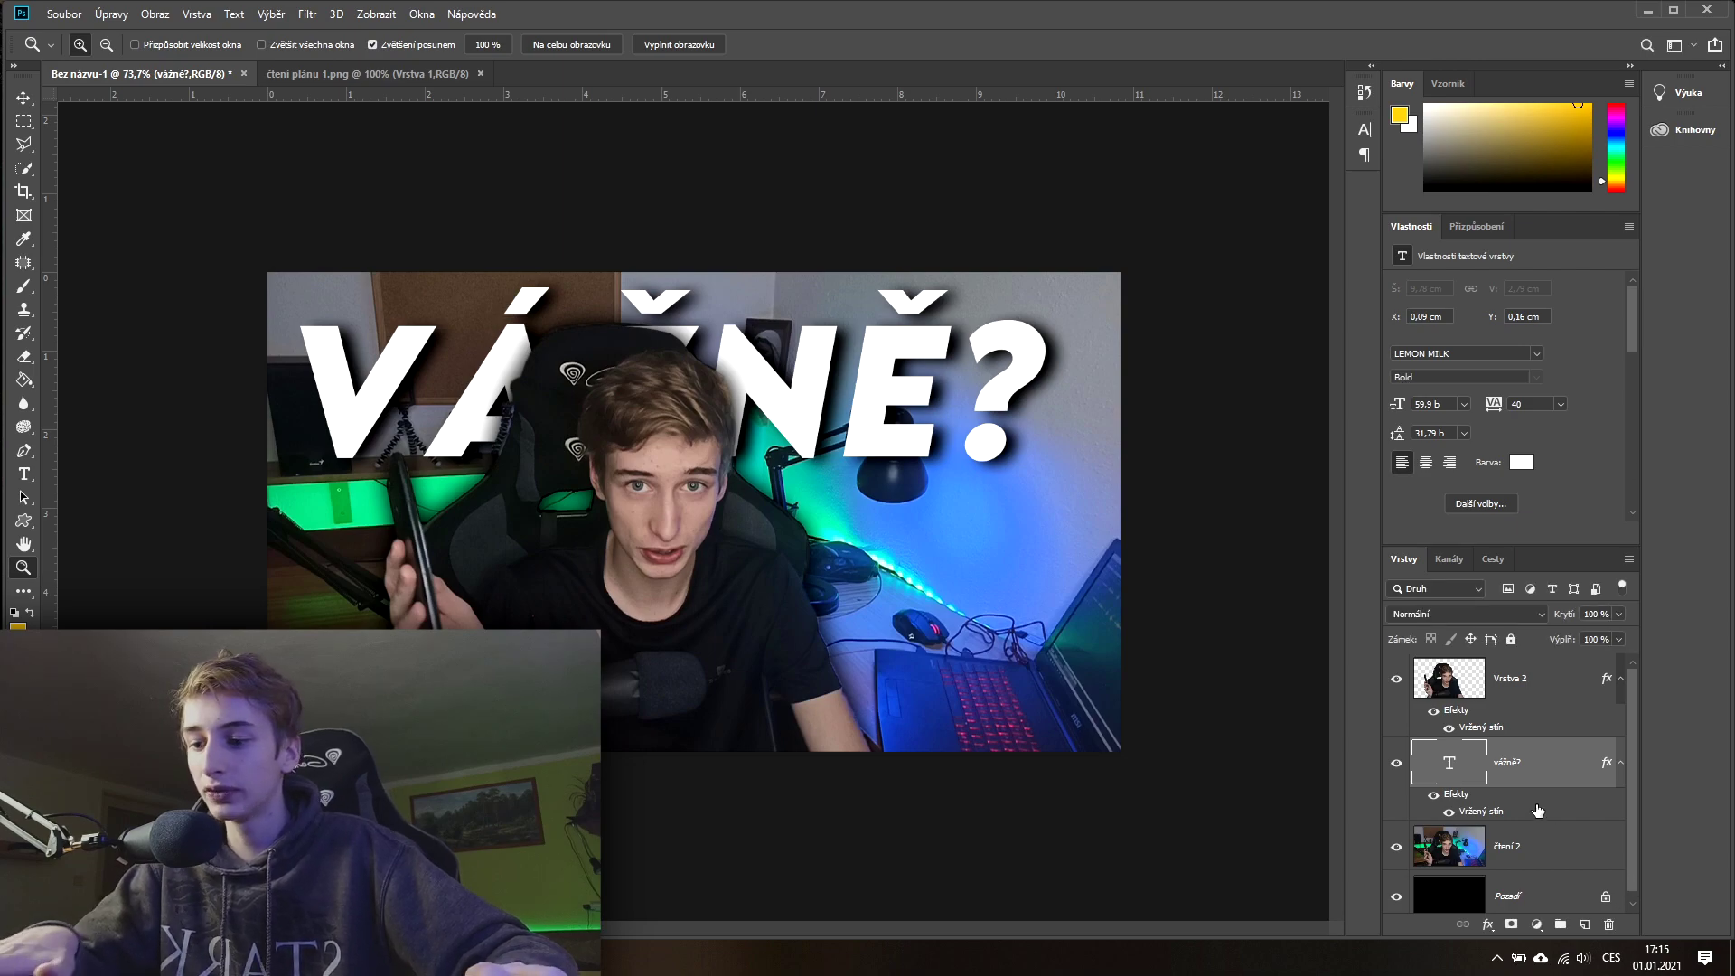
pyautogui.hotkey('ctrl', 'j')
# Step: Delete the misplaced text copy, undo, and duplicate the VÁŽNĚ? layer in place again
pyautogui.click(391, 73)
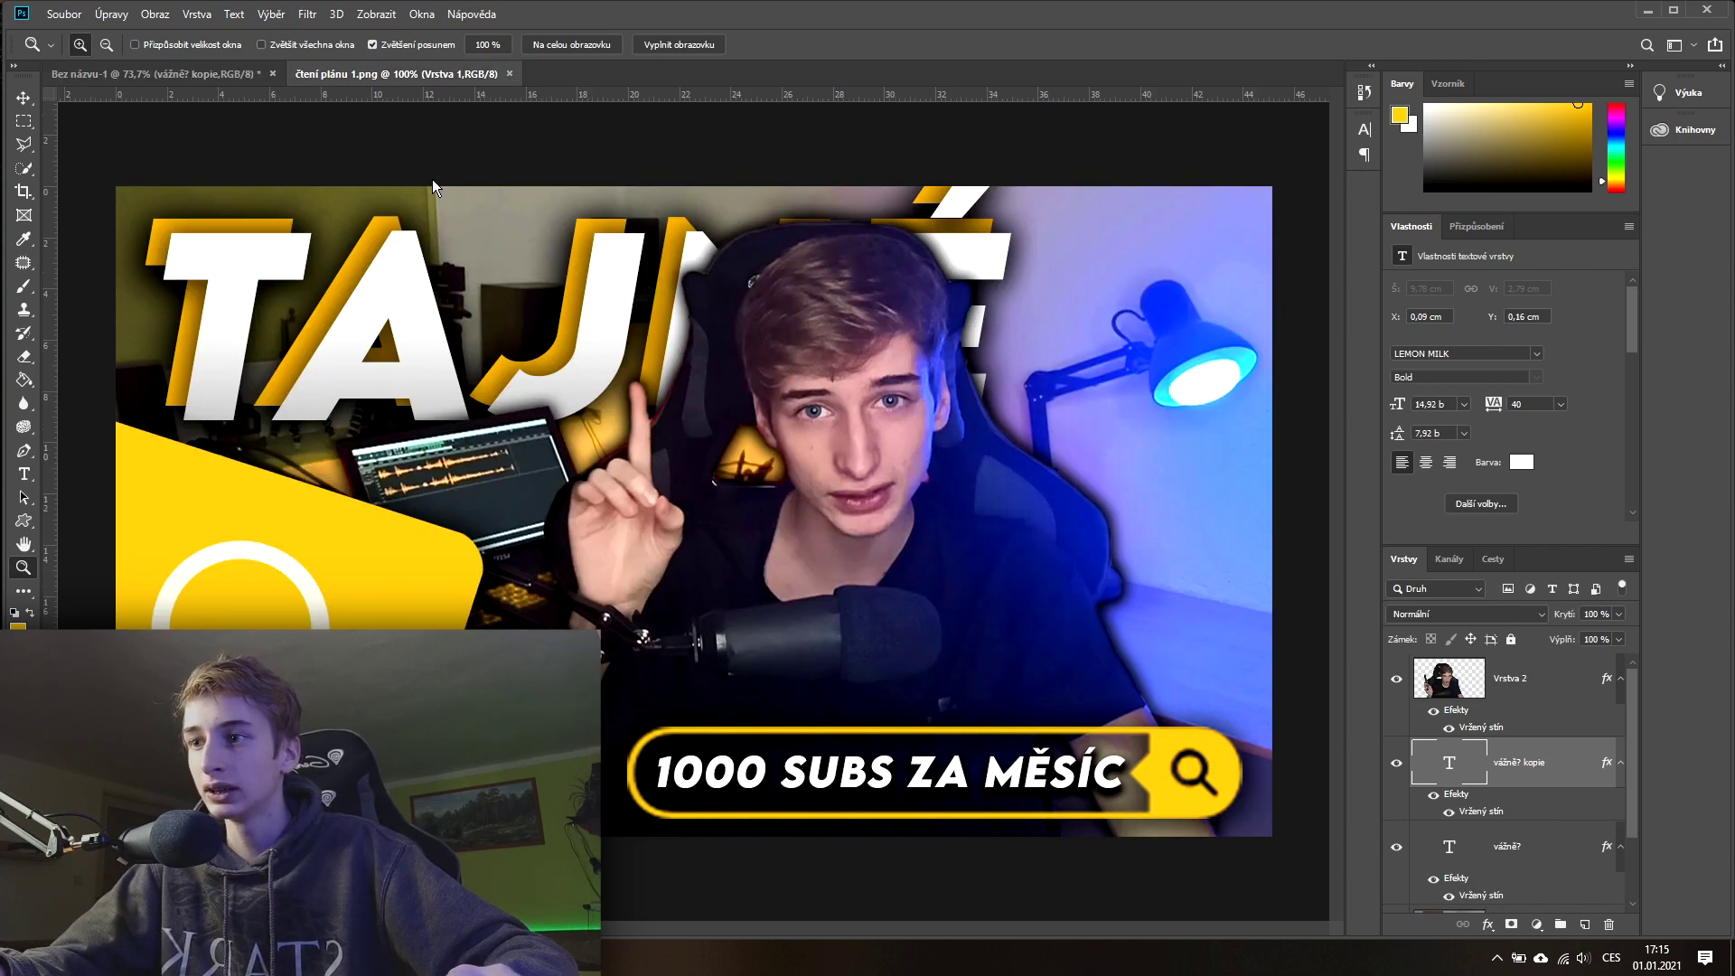
pyautogui.click(54, 73)
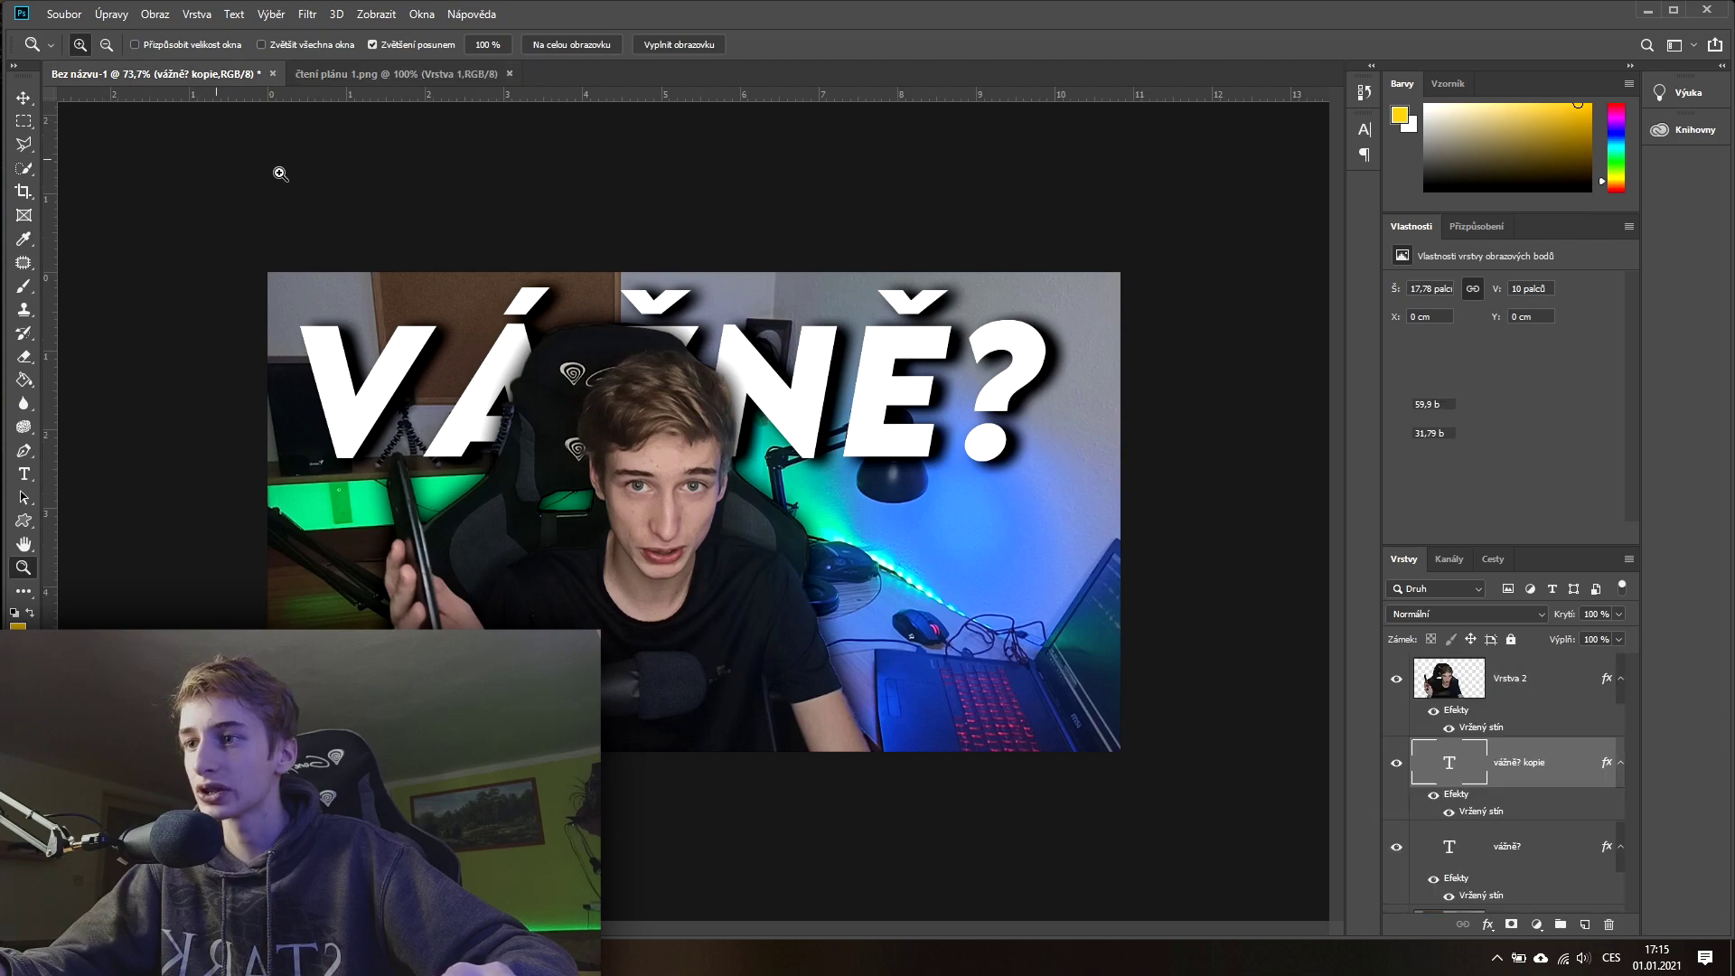
pyautogui.click(18, 97)
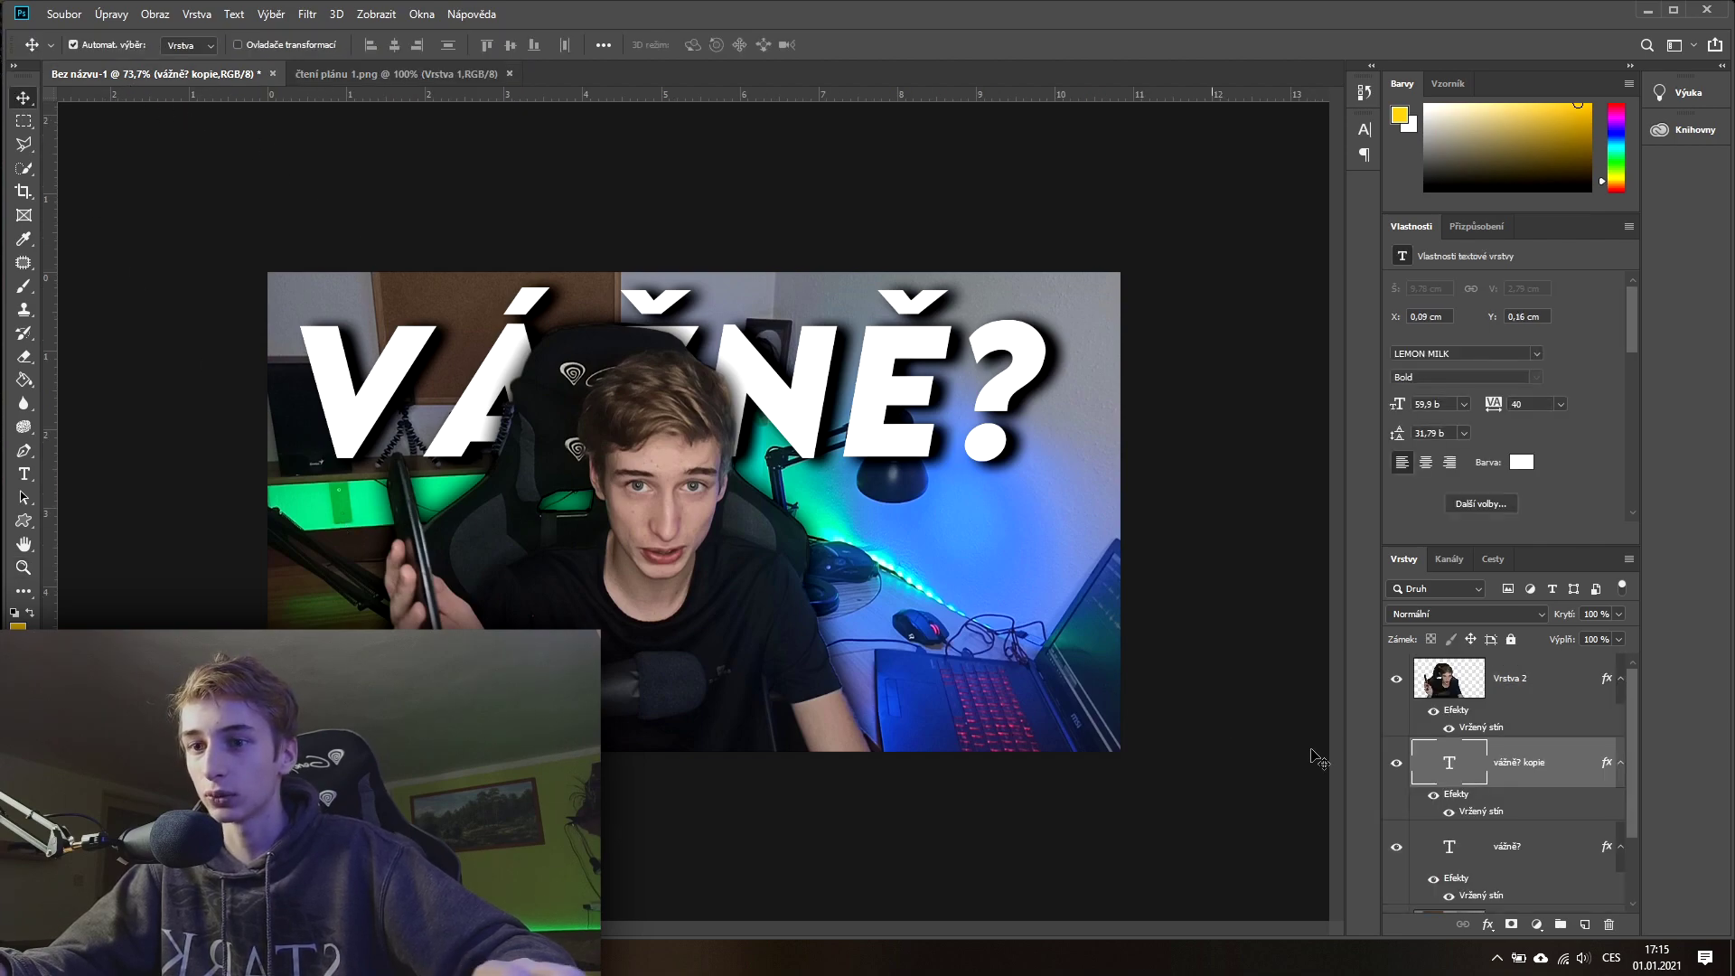
pyautogui.press('Delete')
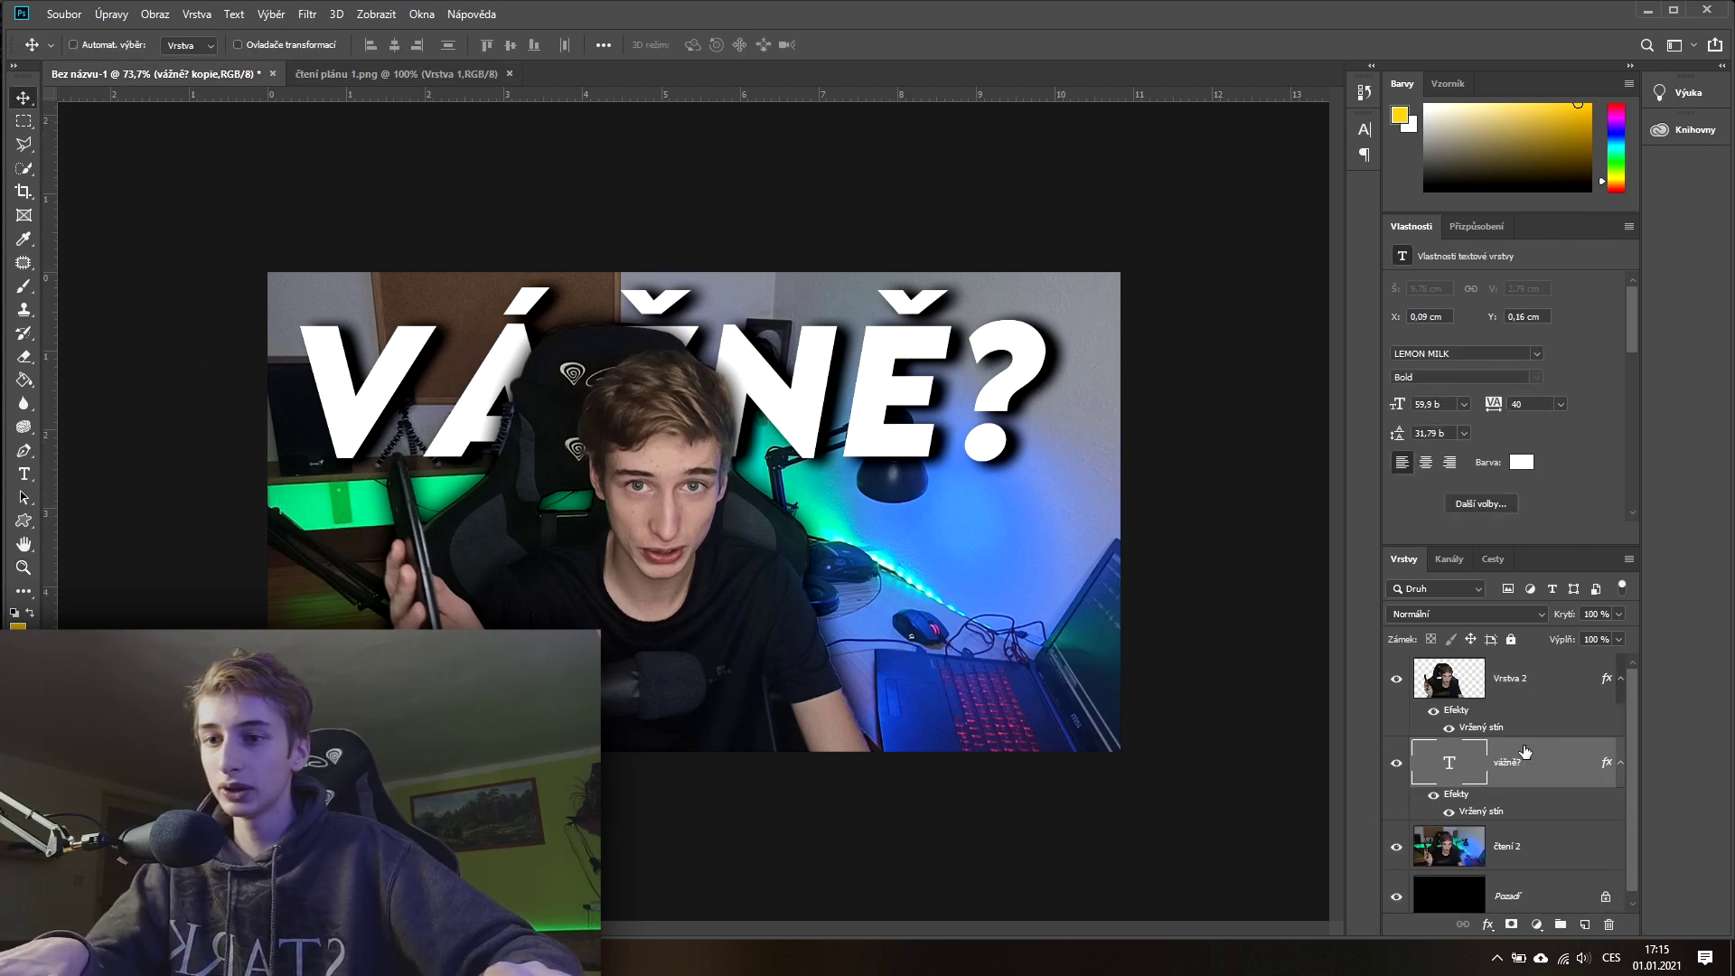
pyautogui.press('ctrl')
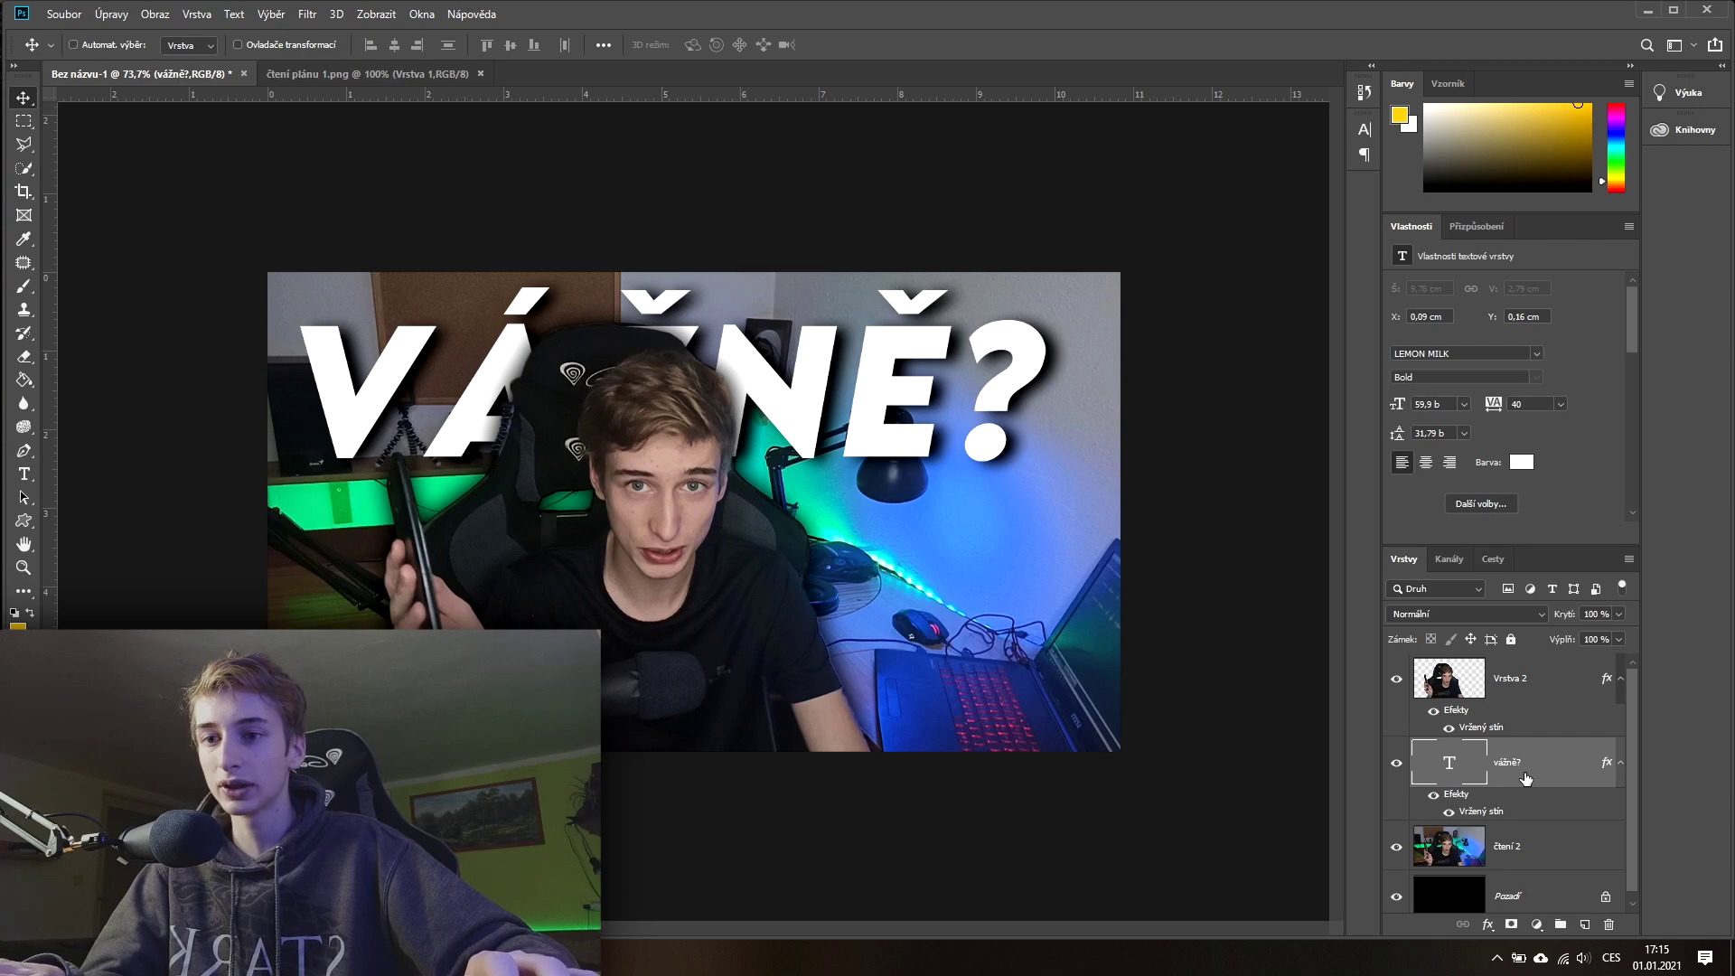
pyautogui.hotkey('ctrl', 'z')
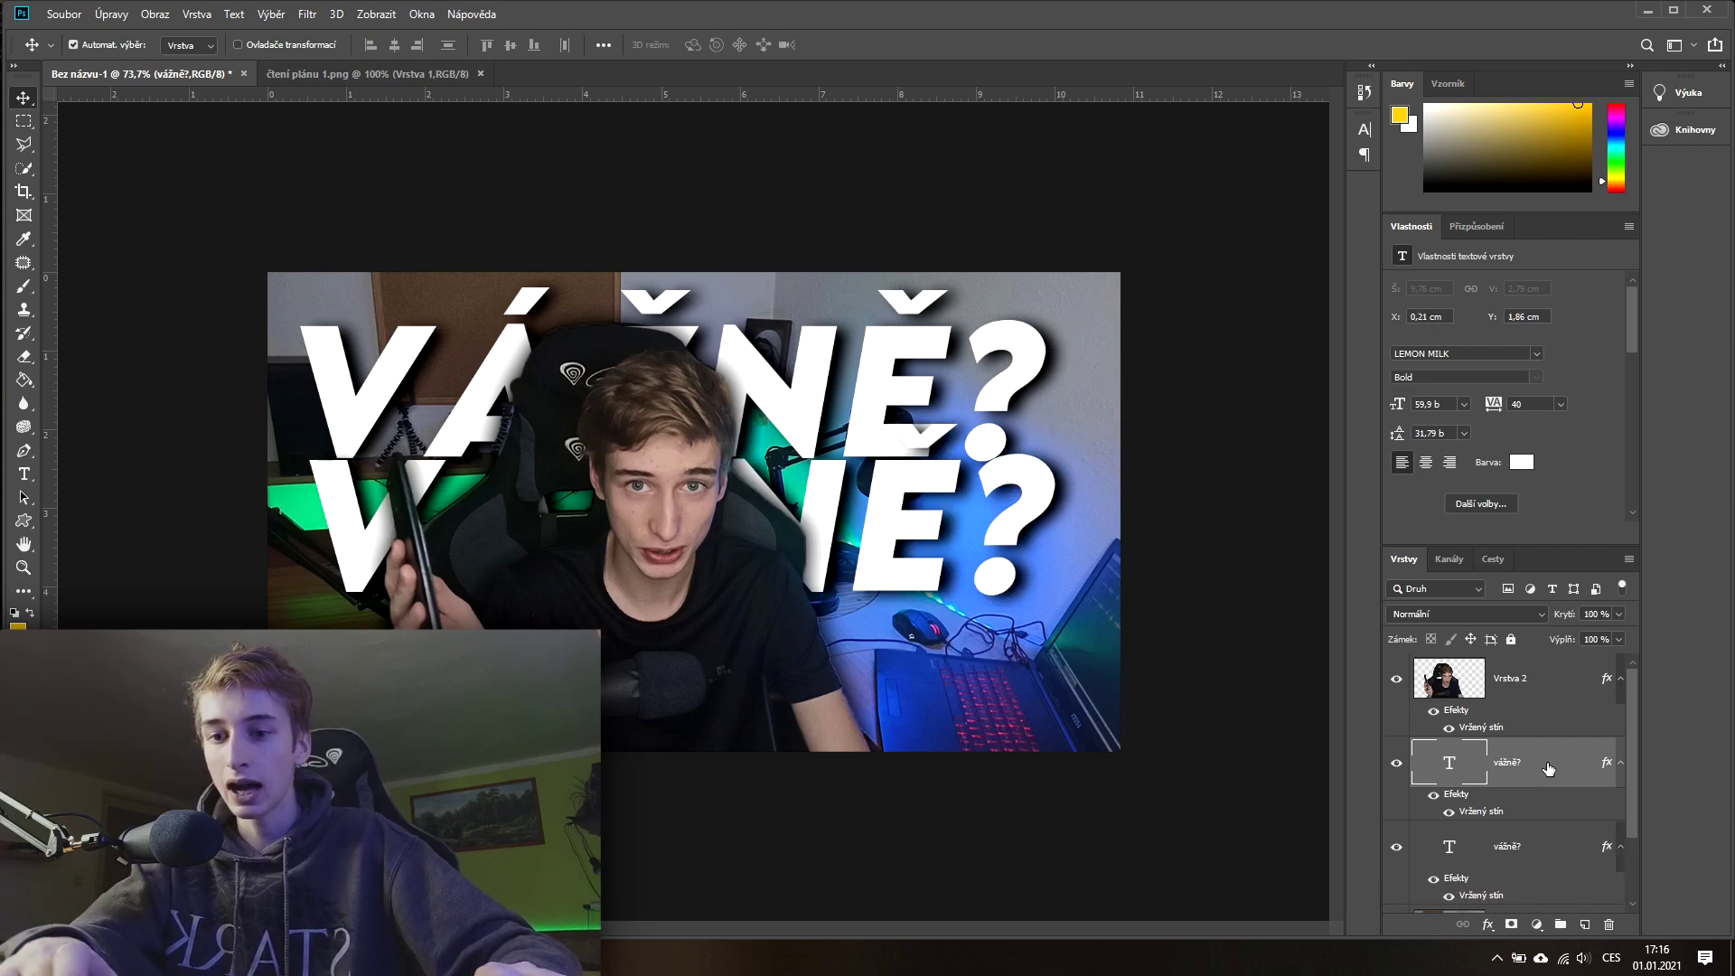
pyautogui.hotkey('ctrl', 'z')
pyautogui.hotkey('ctrl', 'j')
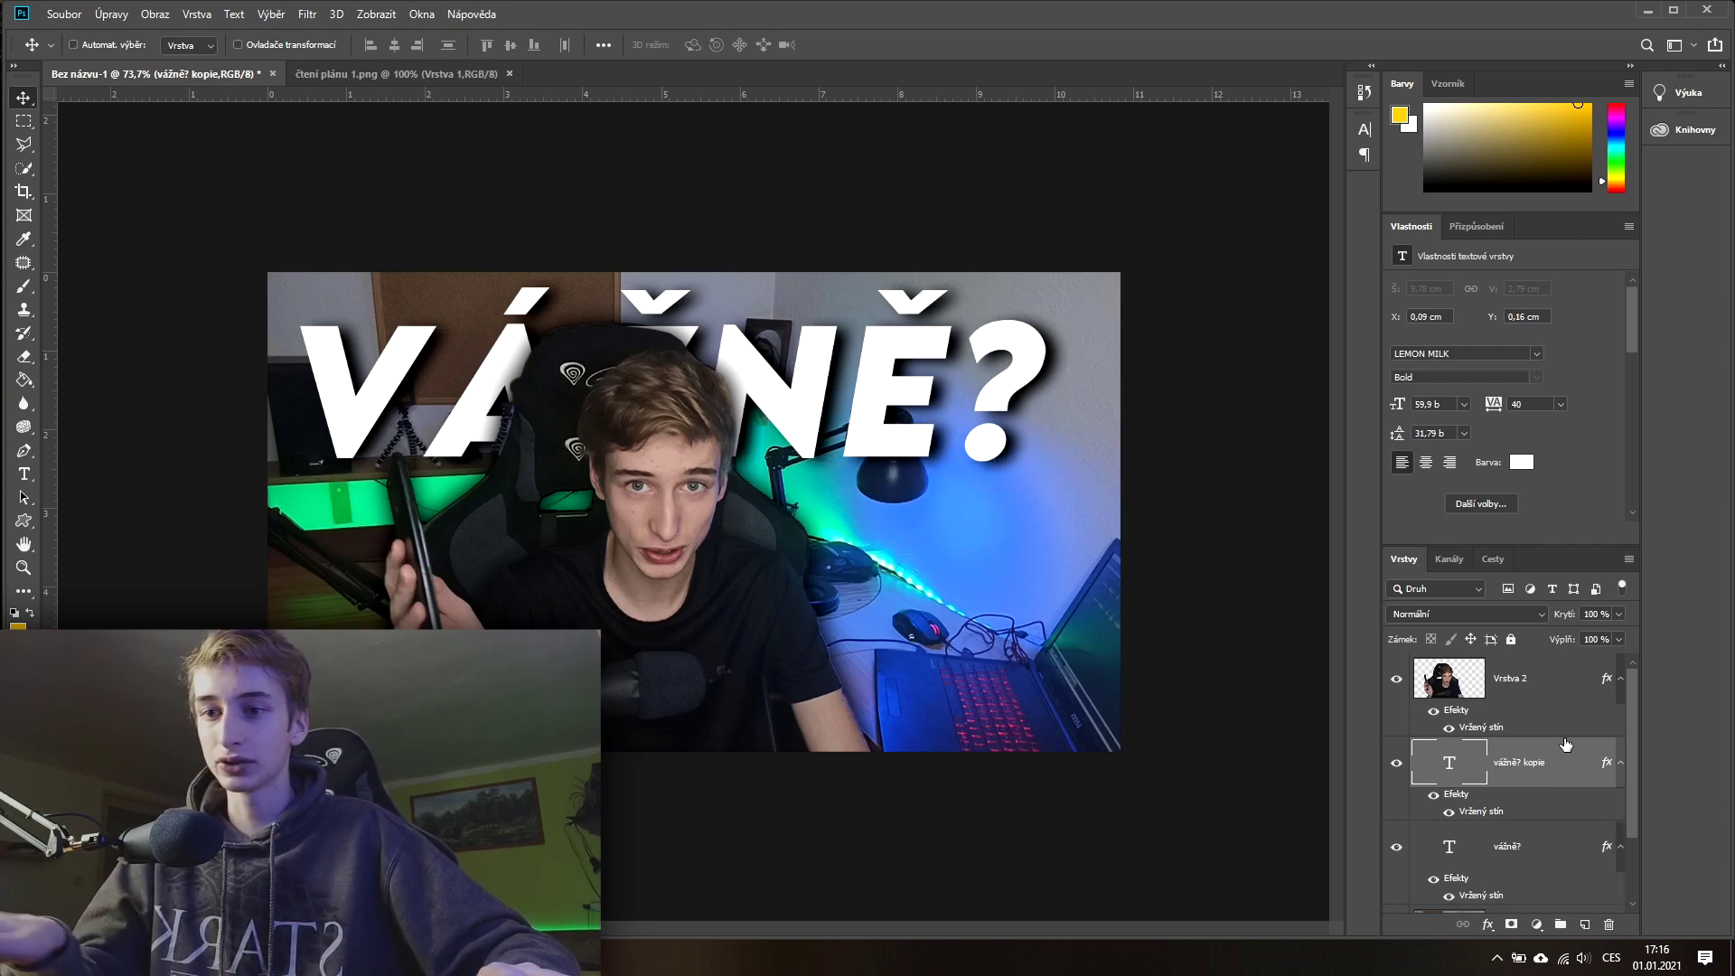
# Step: Align the VÁŽNĚ? kopie with the original and move it below vážně? in Layers
pyautogui.moveTo(867, 400); pyautogui.dragTo(886, 430)
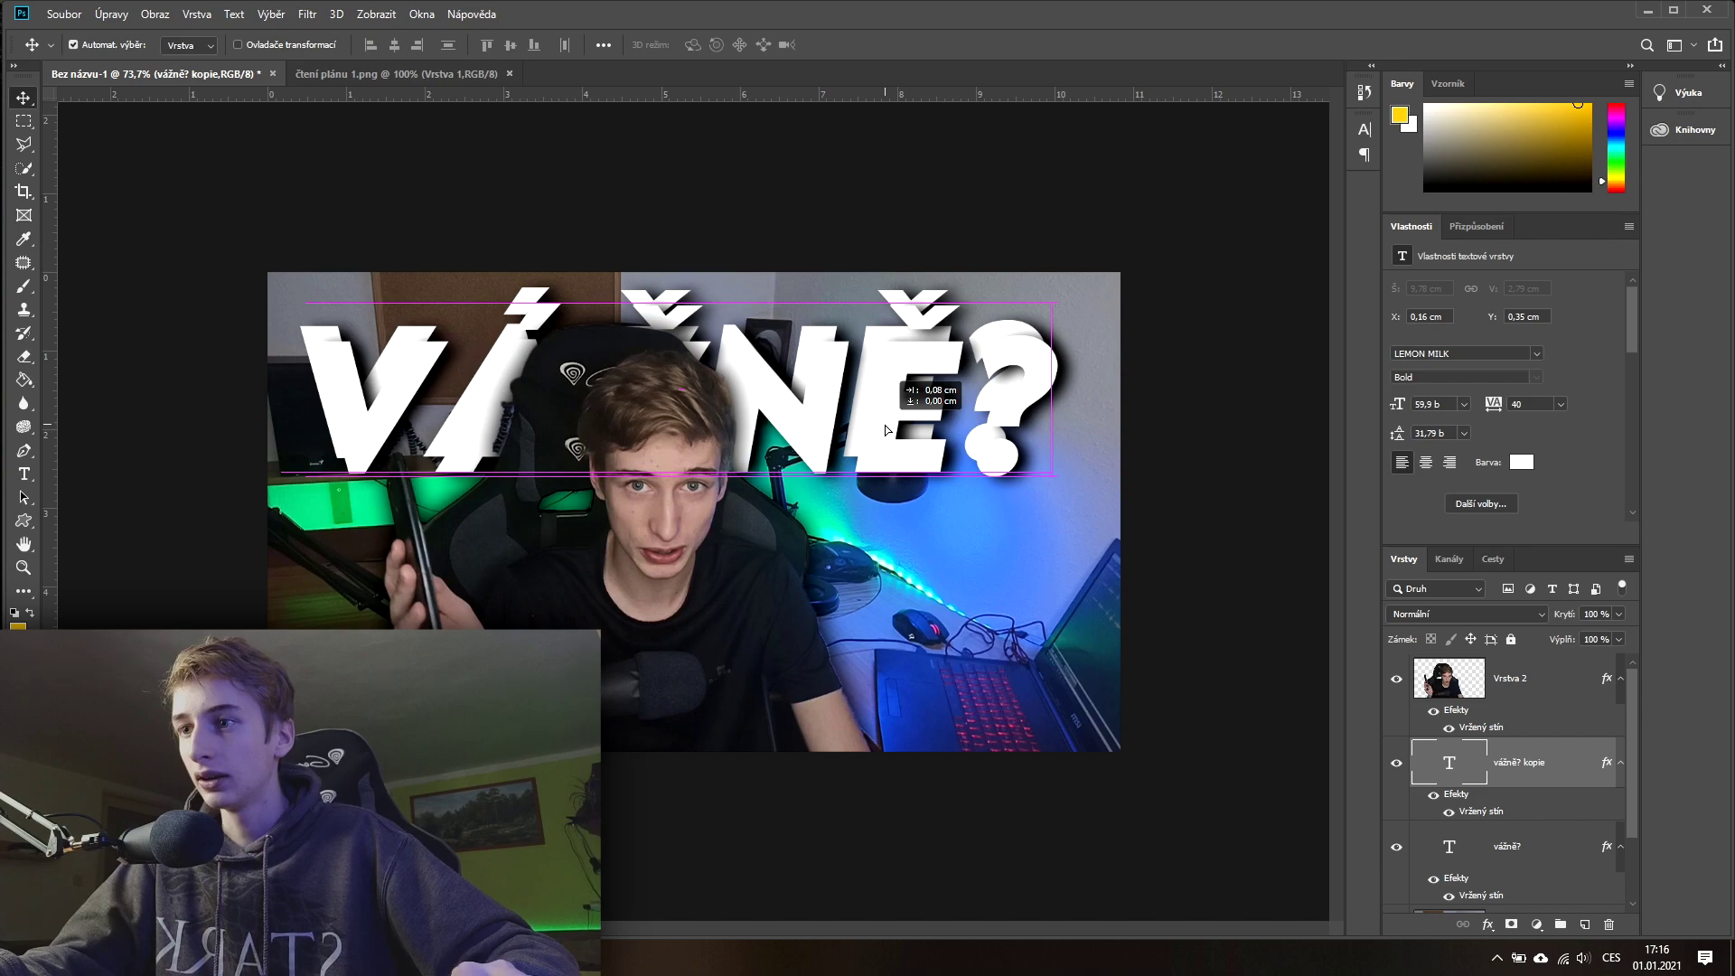
pyautogui.moveTo(886, 430); pyautogui.dragTo(874, 414)
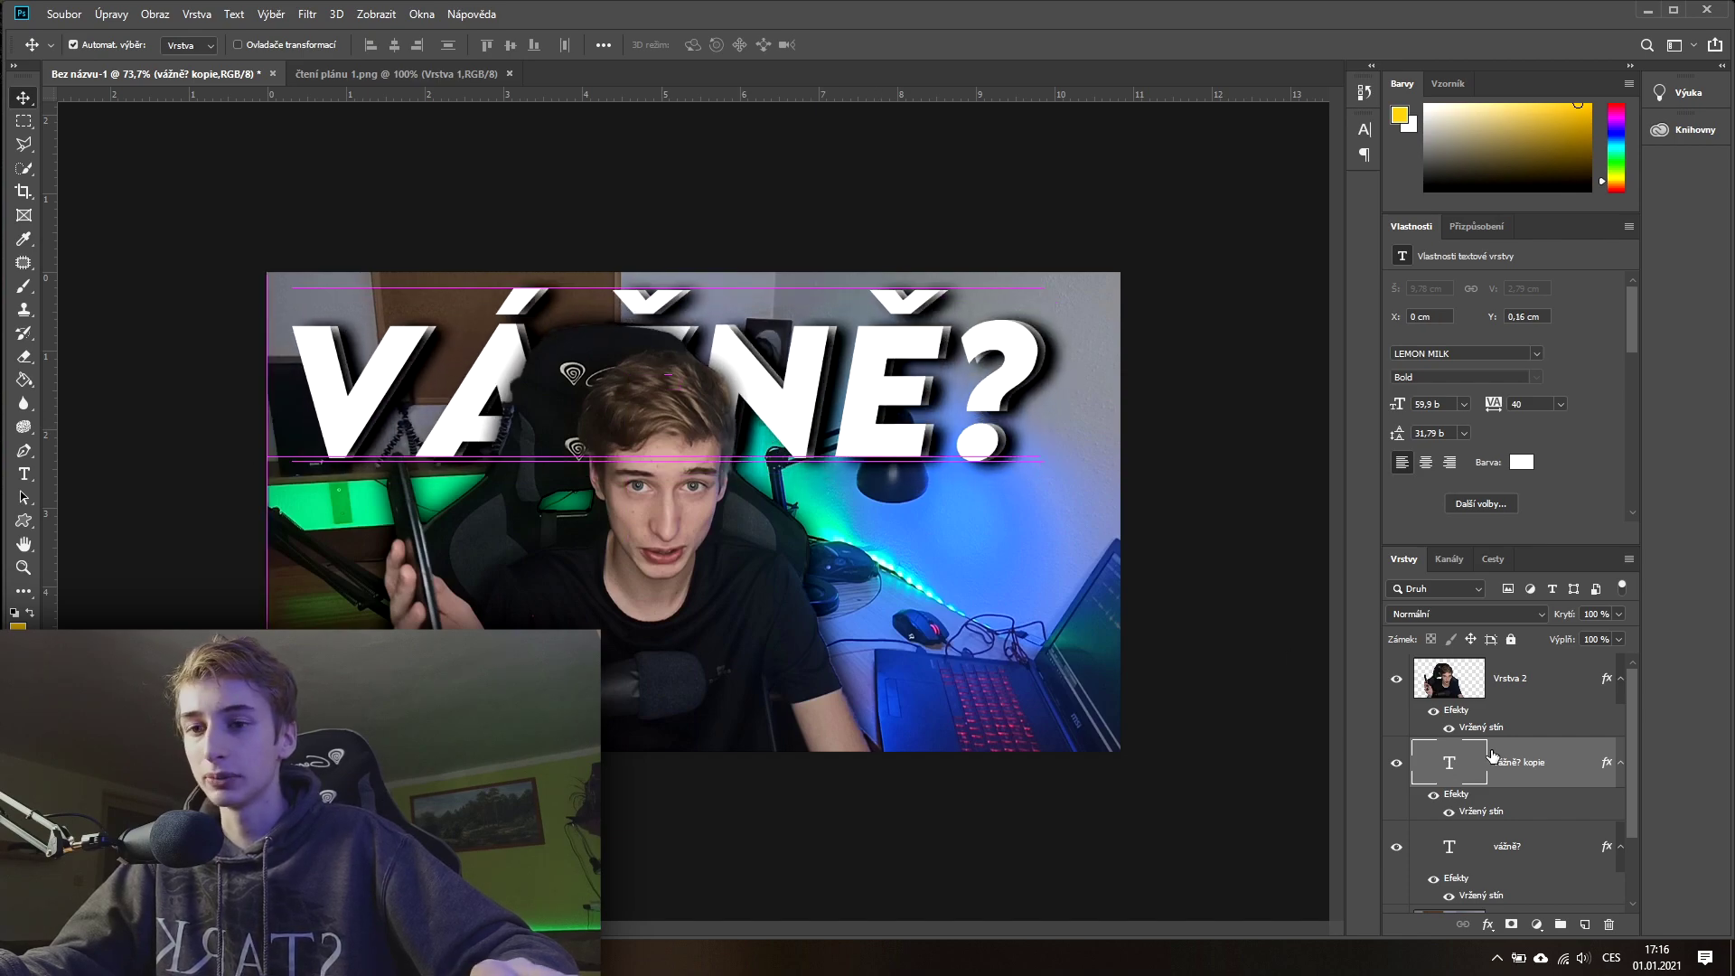
pyautogui.scroll(-2, 1501, 753)
pyautogui.moveTo(1545, 692); pyautogui.dragTo(1543, 804)
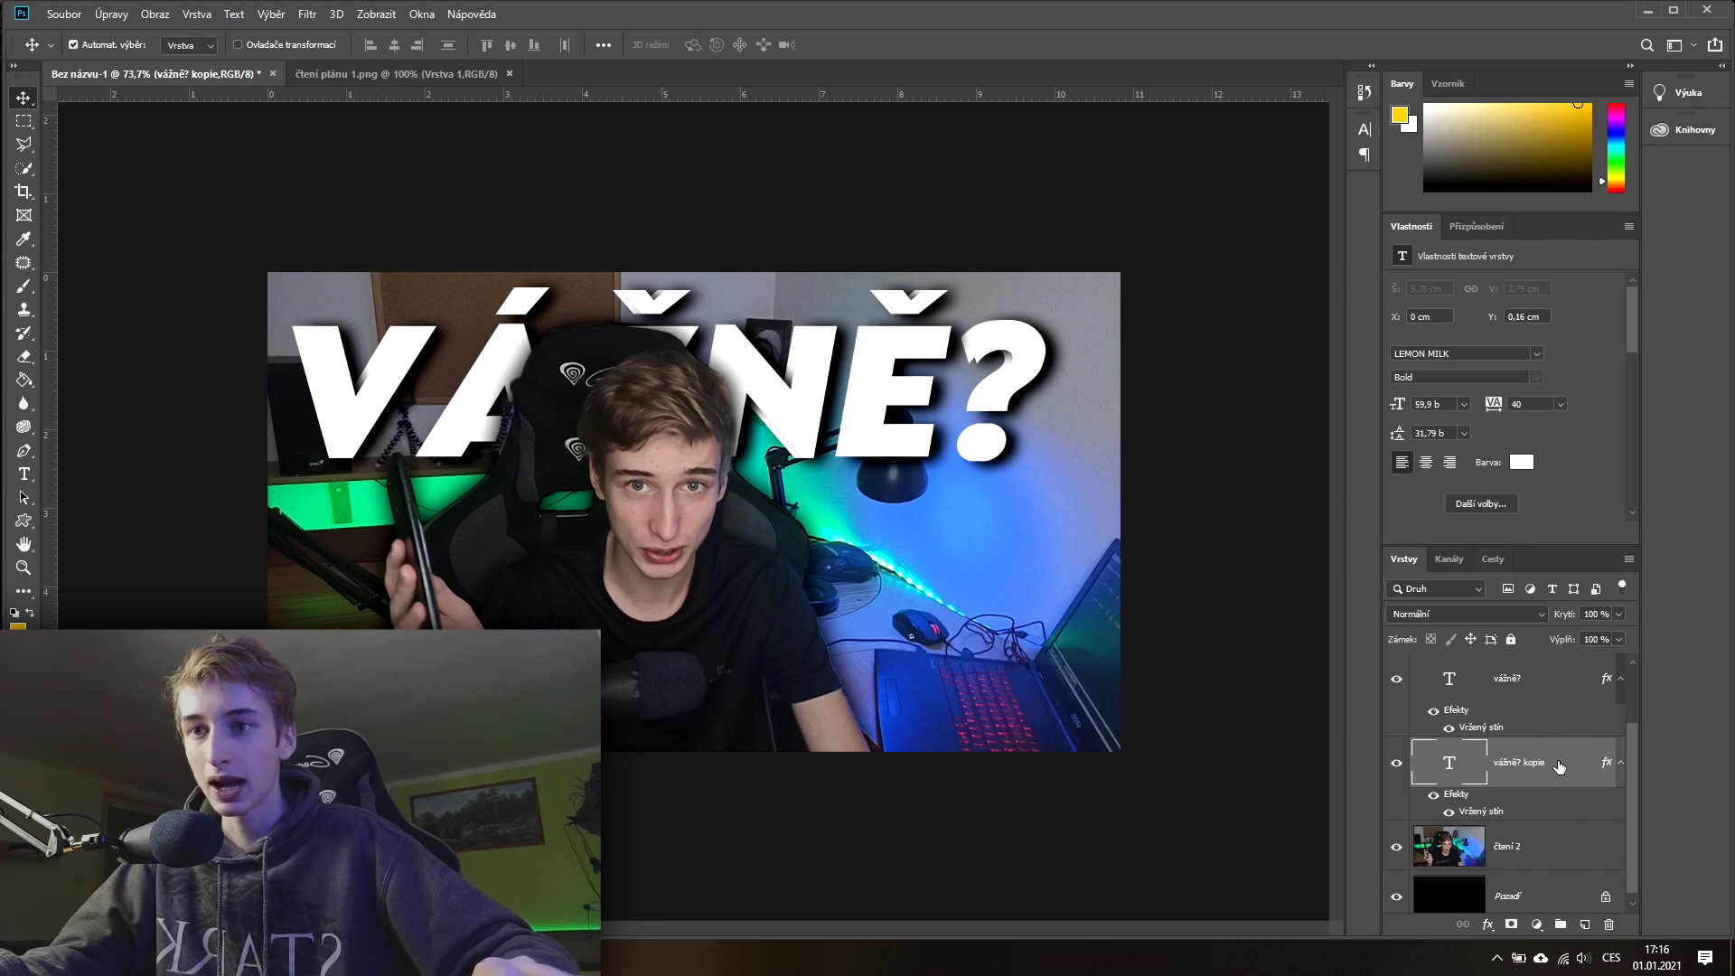
# Step: Try several green shades and set the VÁŽNĚ? copy's colour to 00ff42
pyautogui.click(1522, 461)
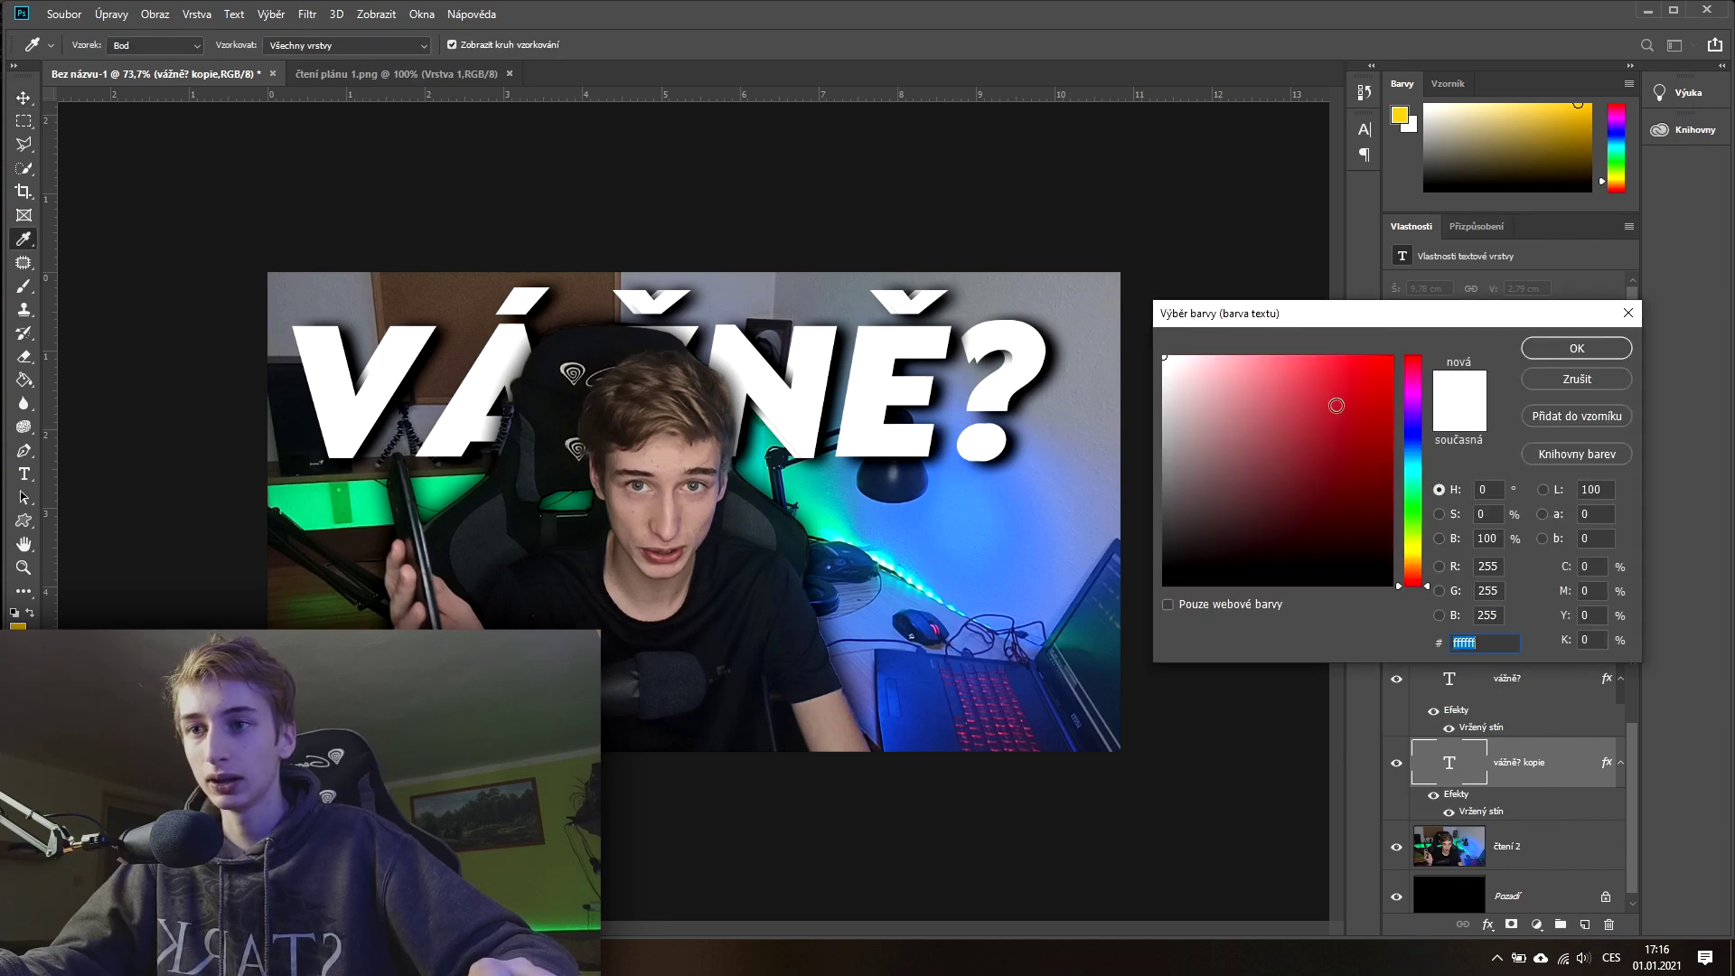
pyautogui.moveTo(1336, 405); pyautogui.dragTo(1399, 341)
pyautogui.click(1412, 521)
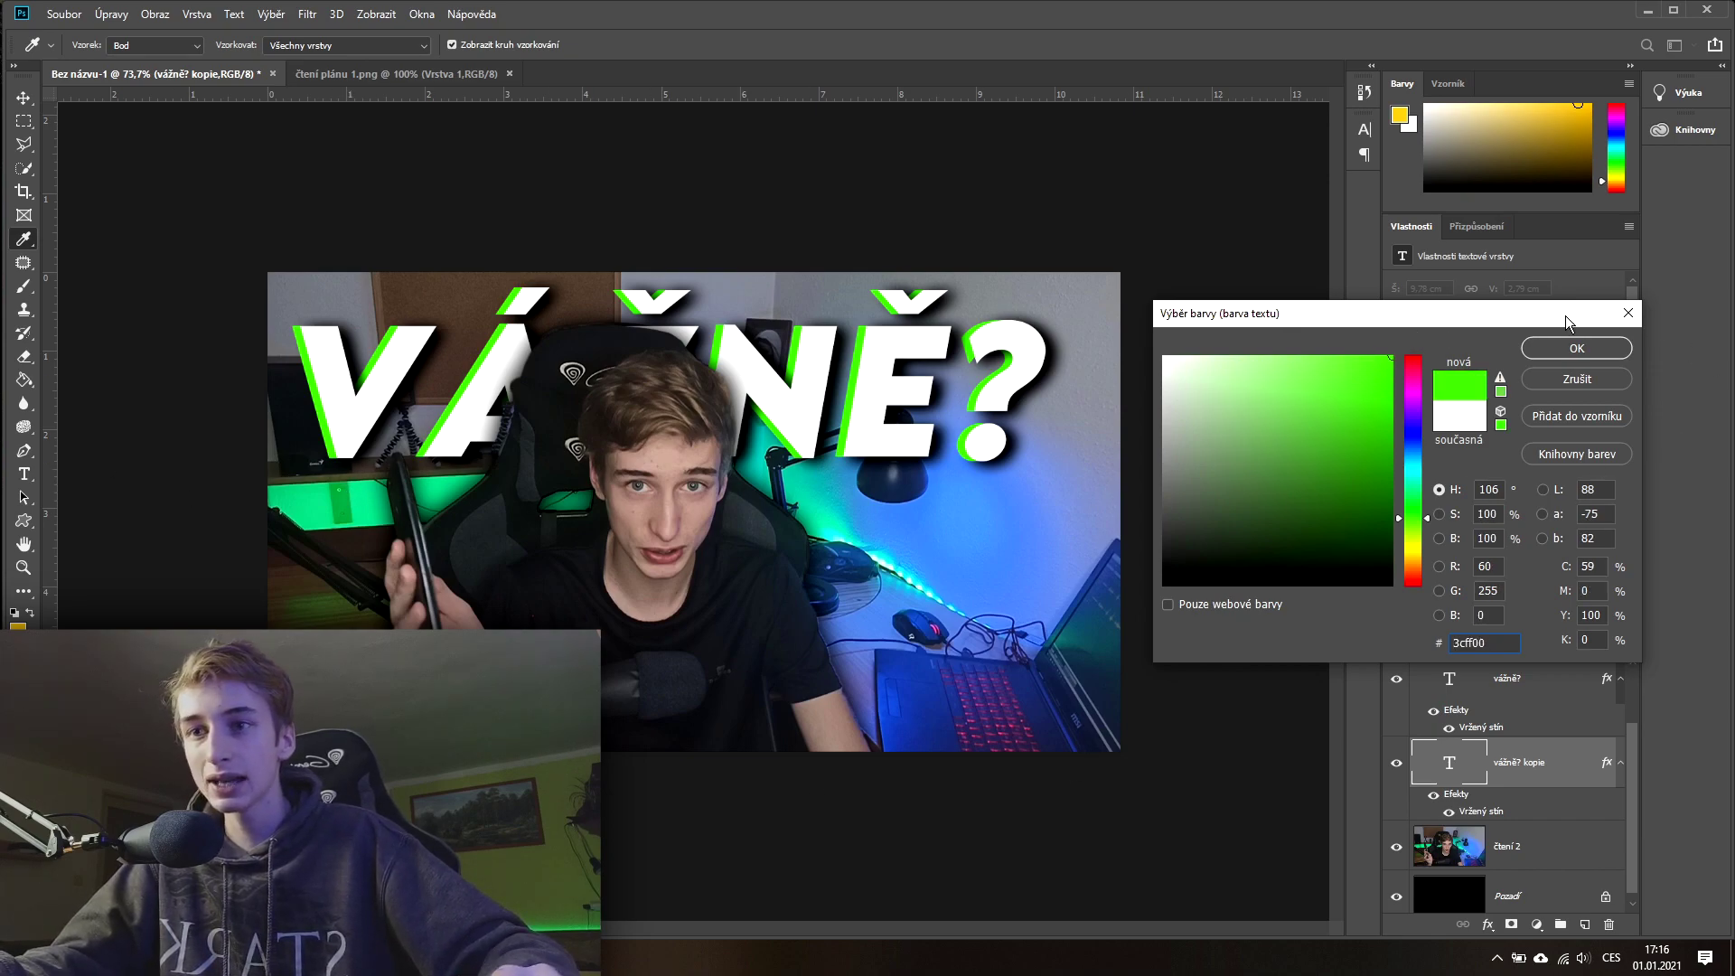
pyautogui.click(1315, 408)
pyautogui.moveTo(1268, 504); pyautogui.dragTo(1420, 323)
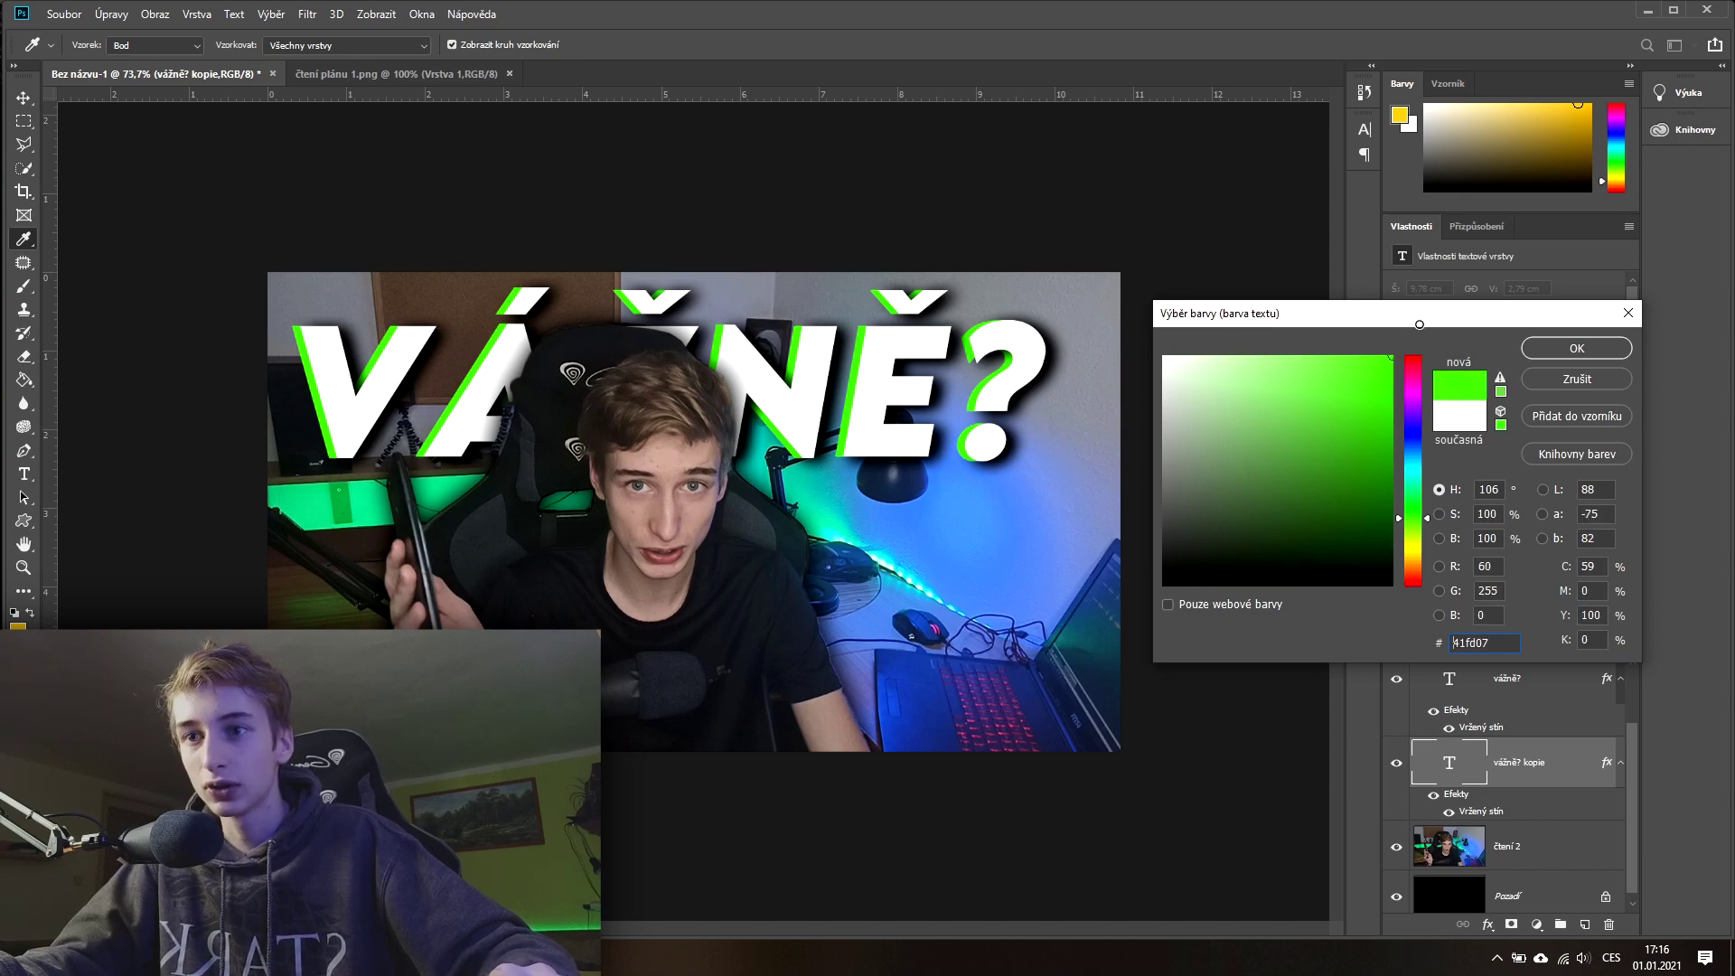
pyautogui.click(393, 499)
pyautogui.click(459, 484)
pyautogui.click(459, 487)
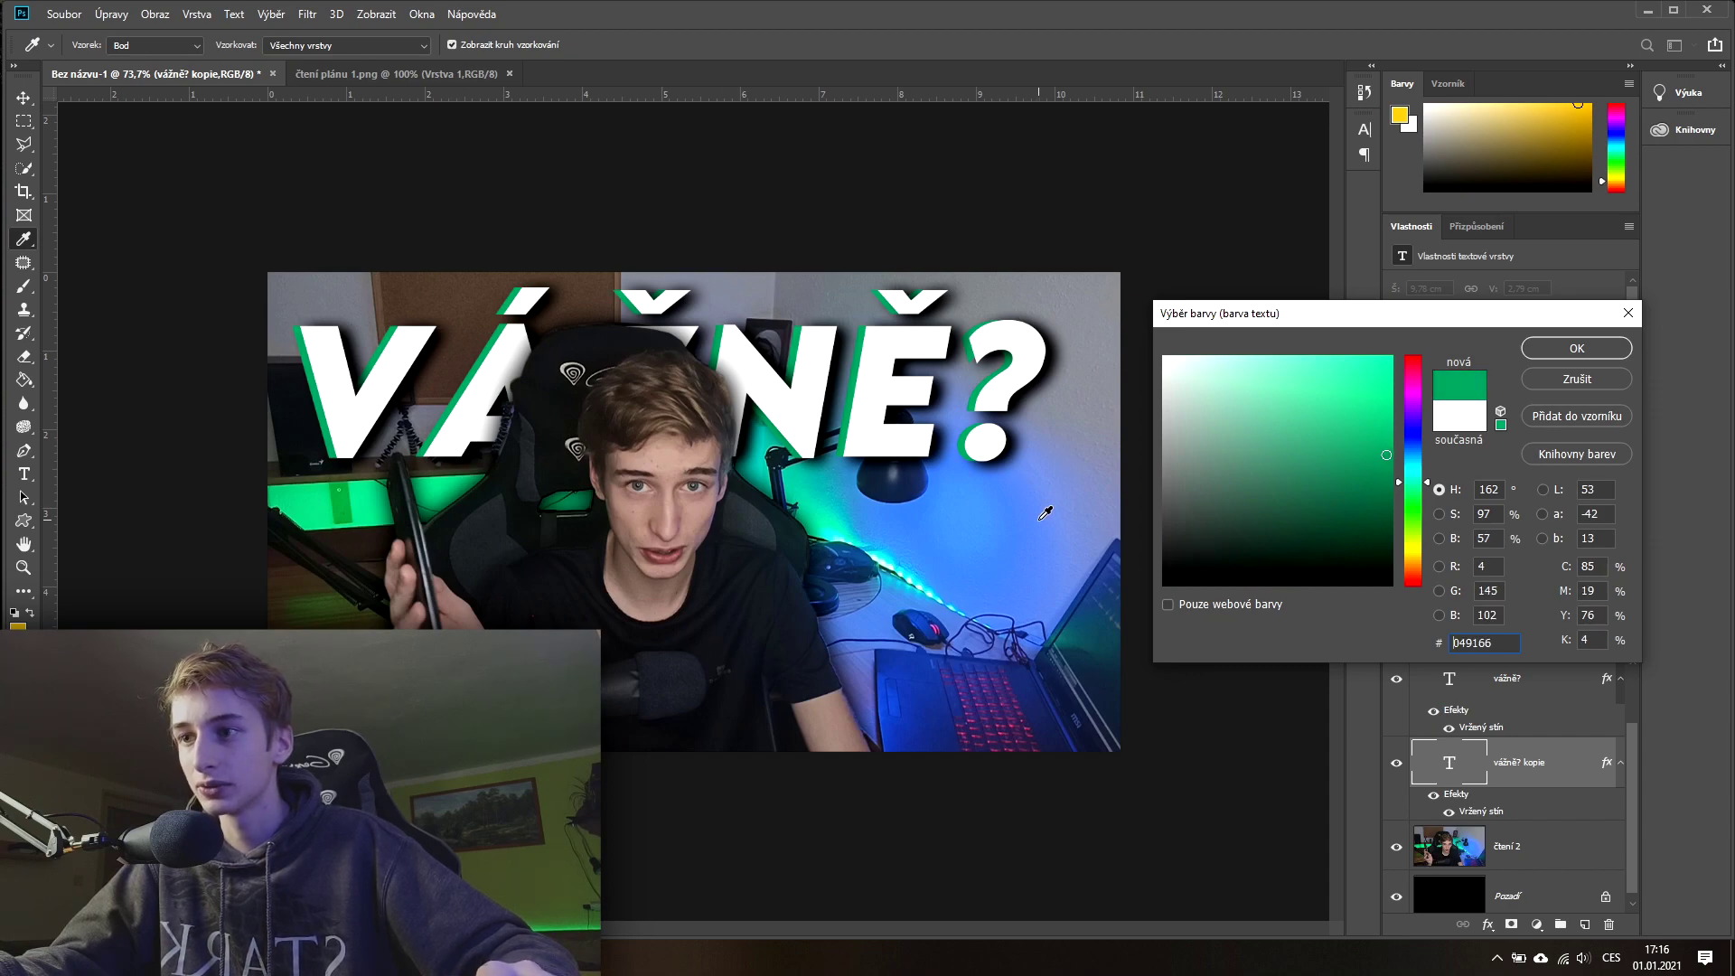
pyautogui.click(1380, 407)
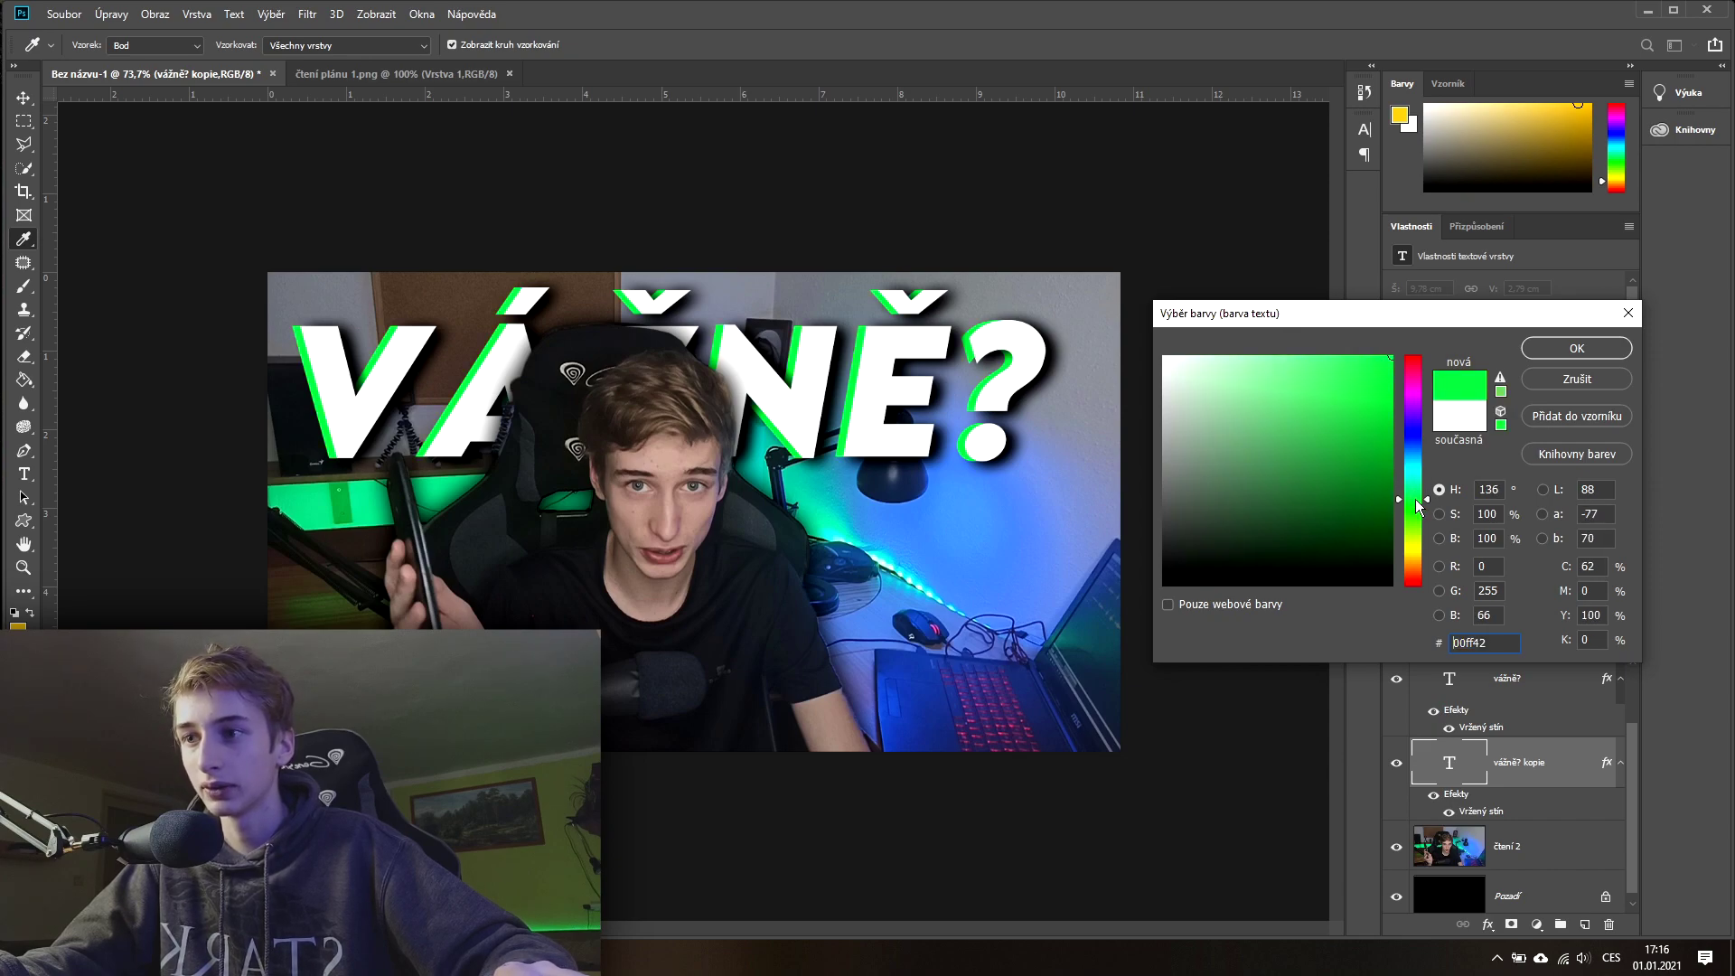
pyautogui.click(1577, 348)
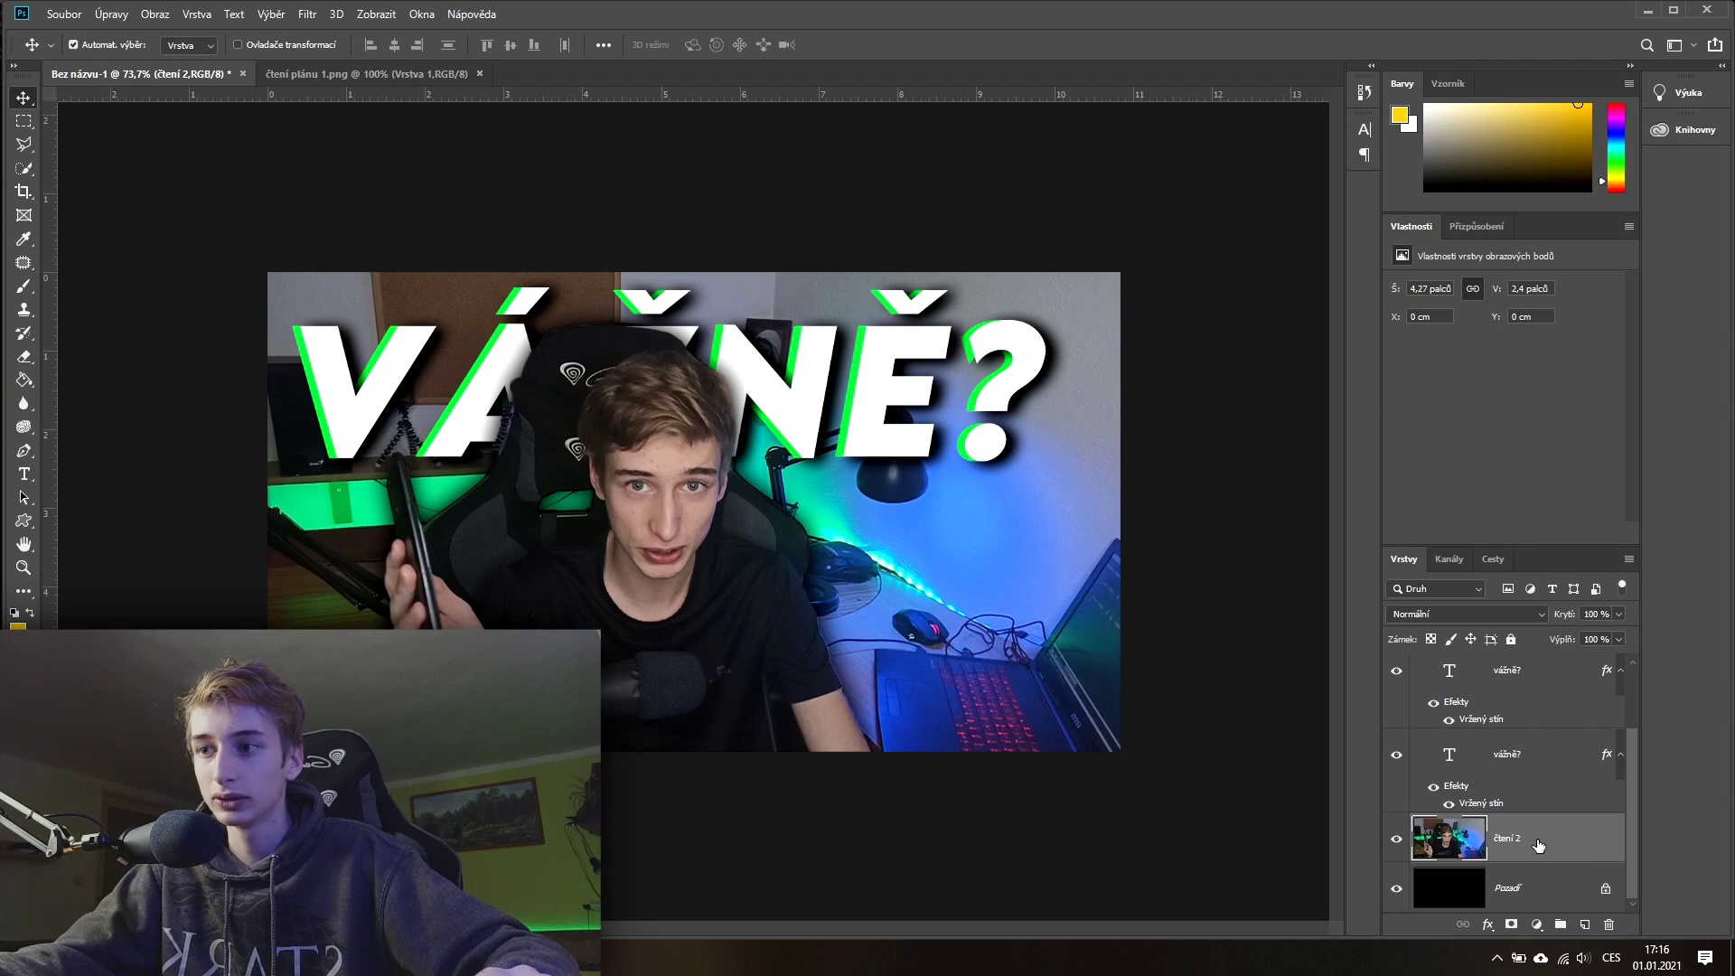
pyautogui.click(1397, 842)
pyautogui.click(1397, 842)
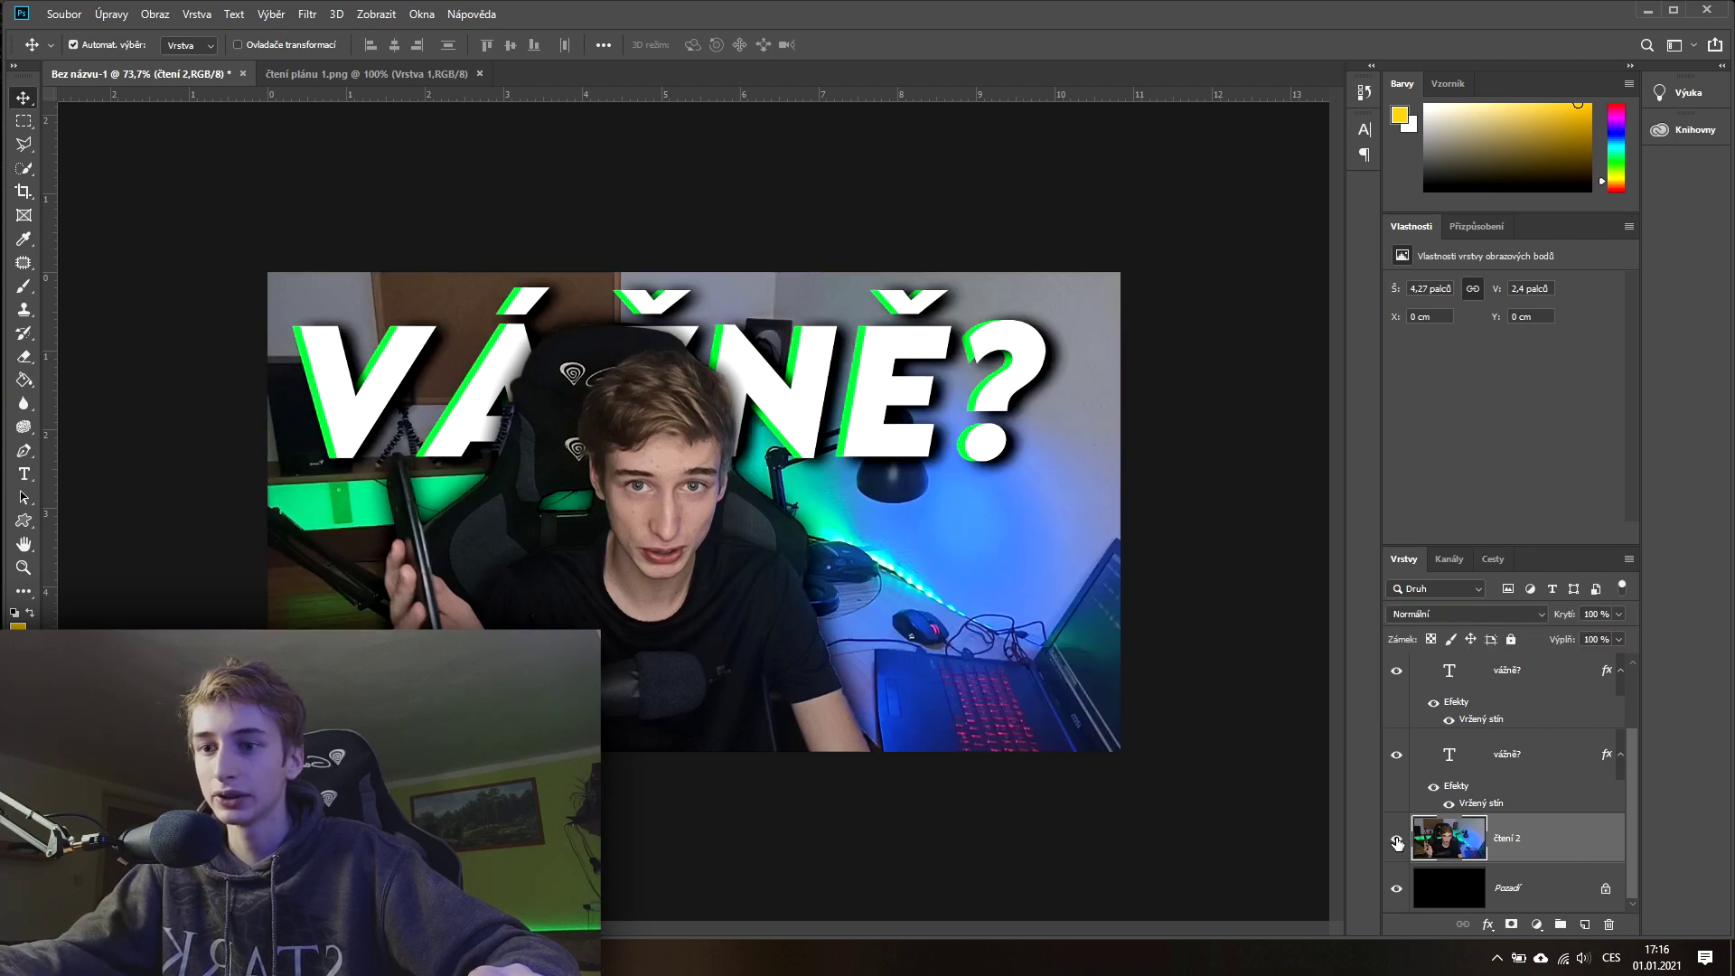
pyautogui.click(1396, 842)
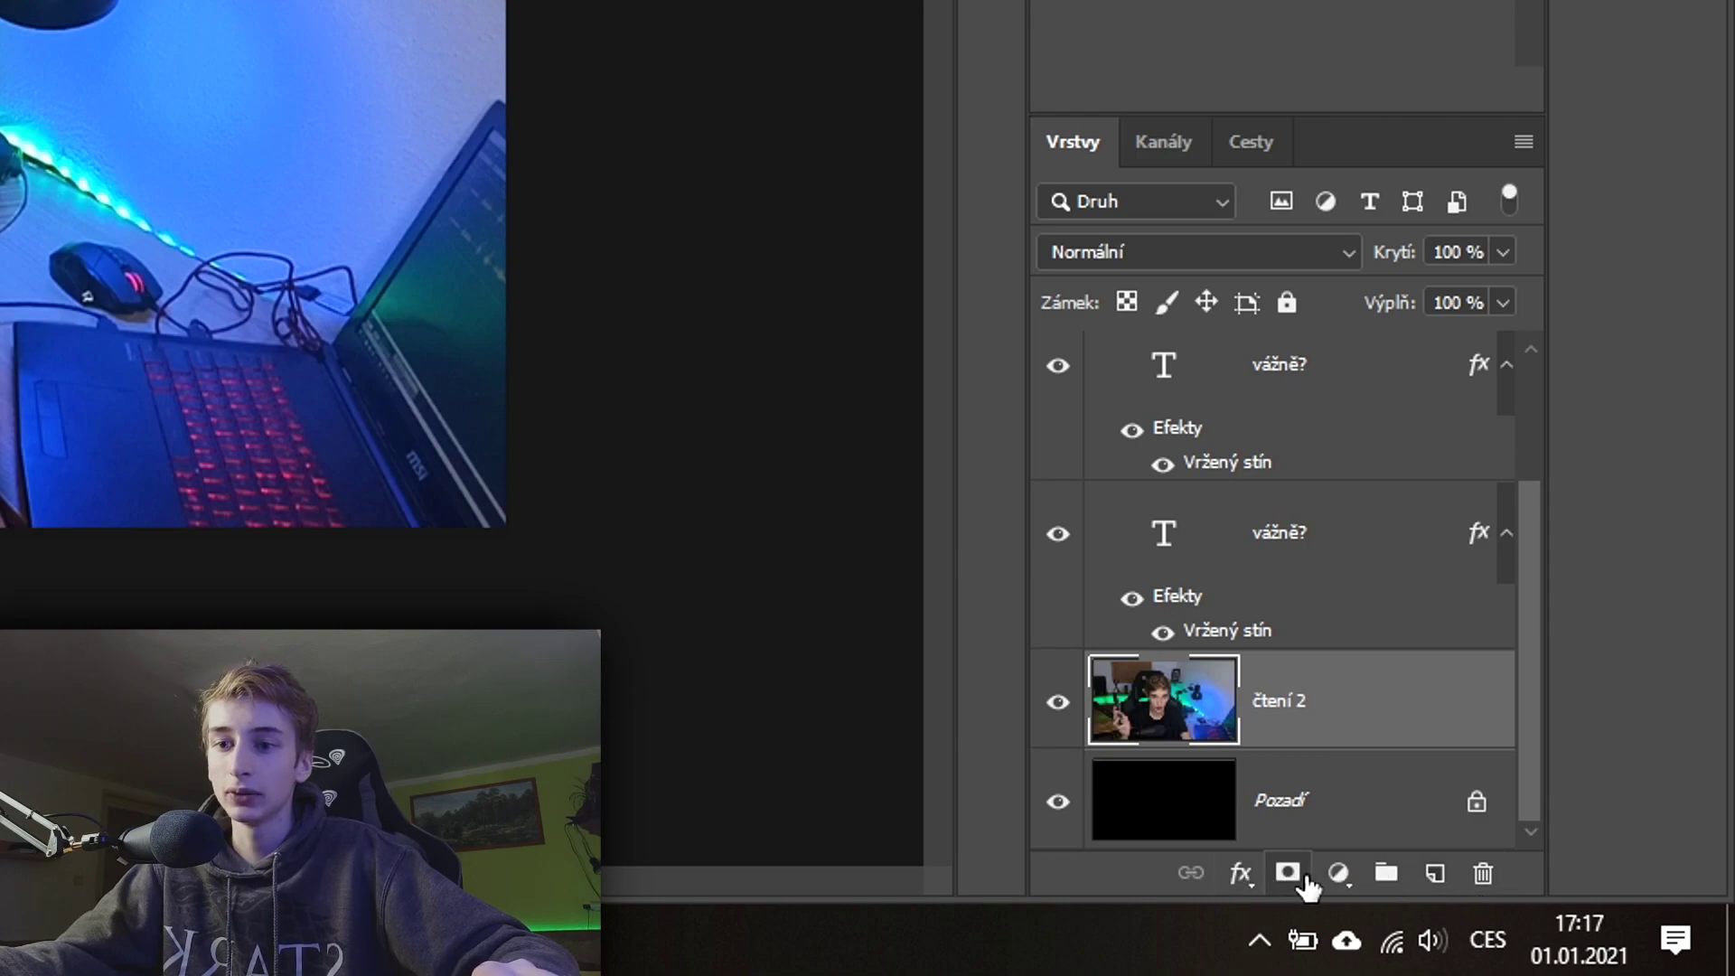
pyautogui.click(1339, 873)
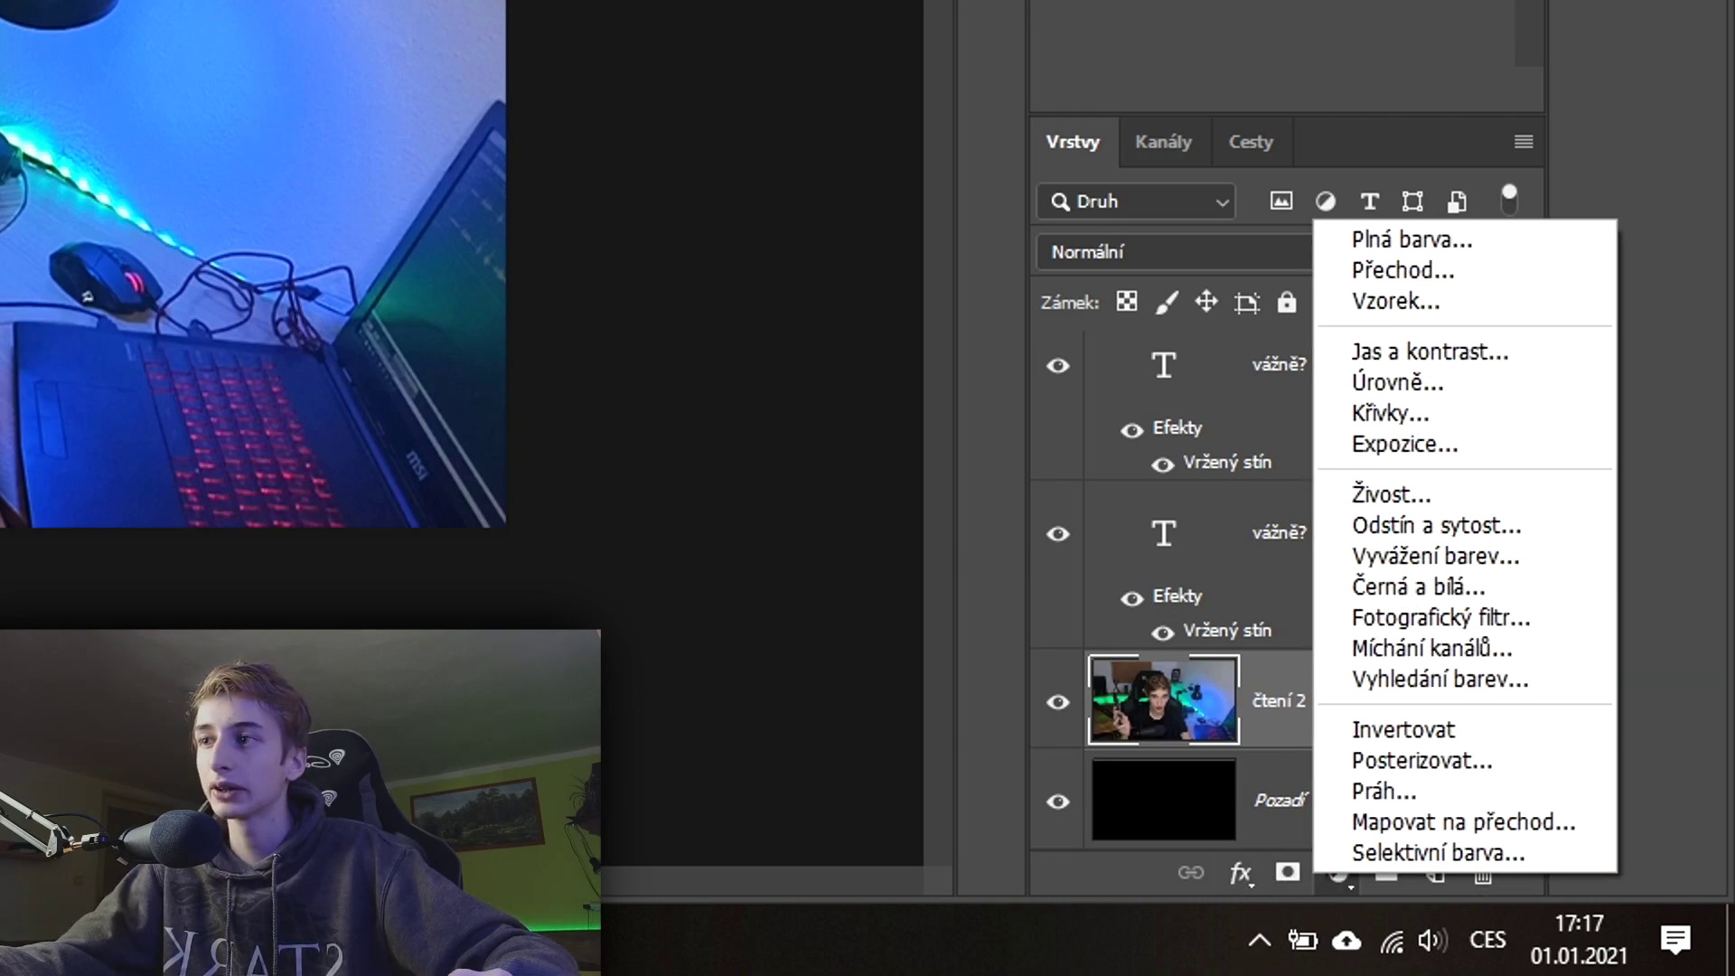
pyautogui.click(1081, 876)
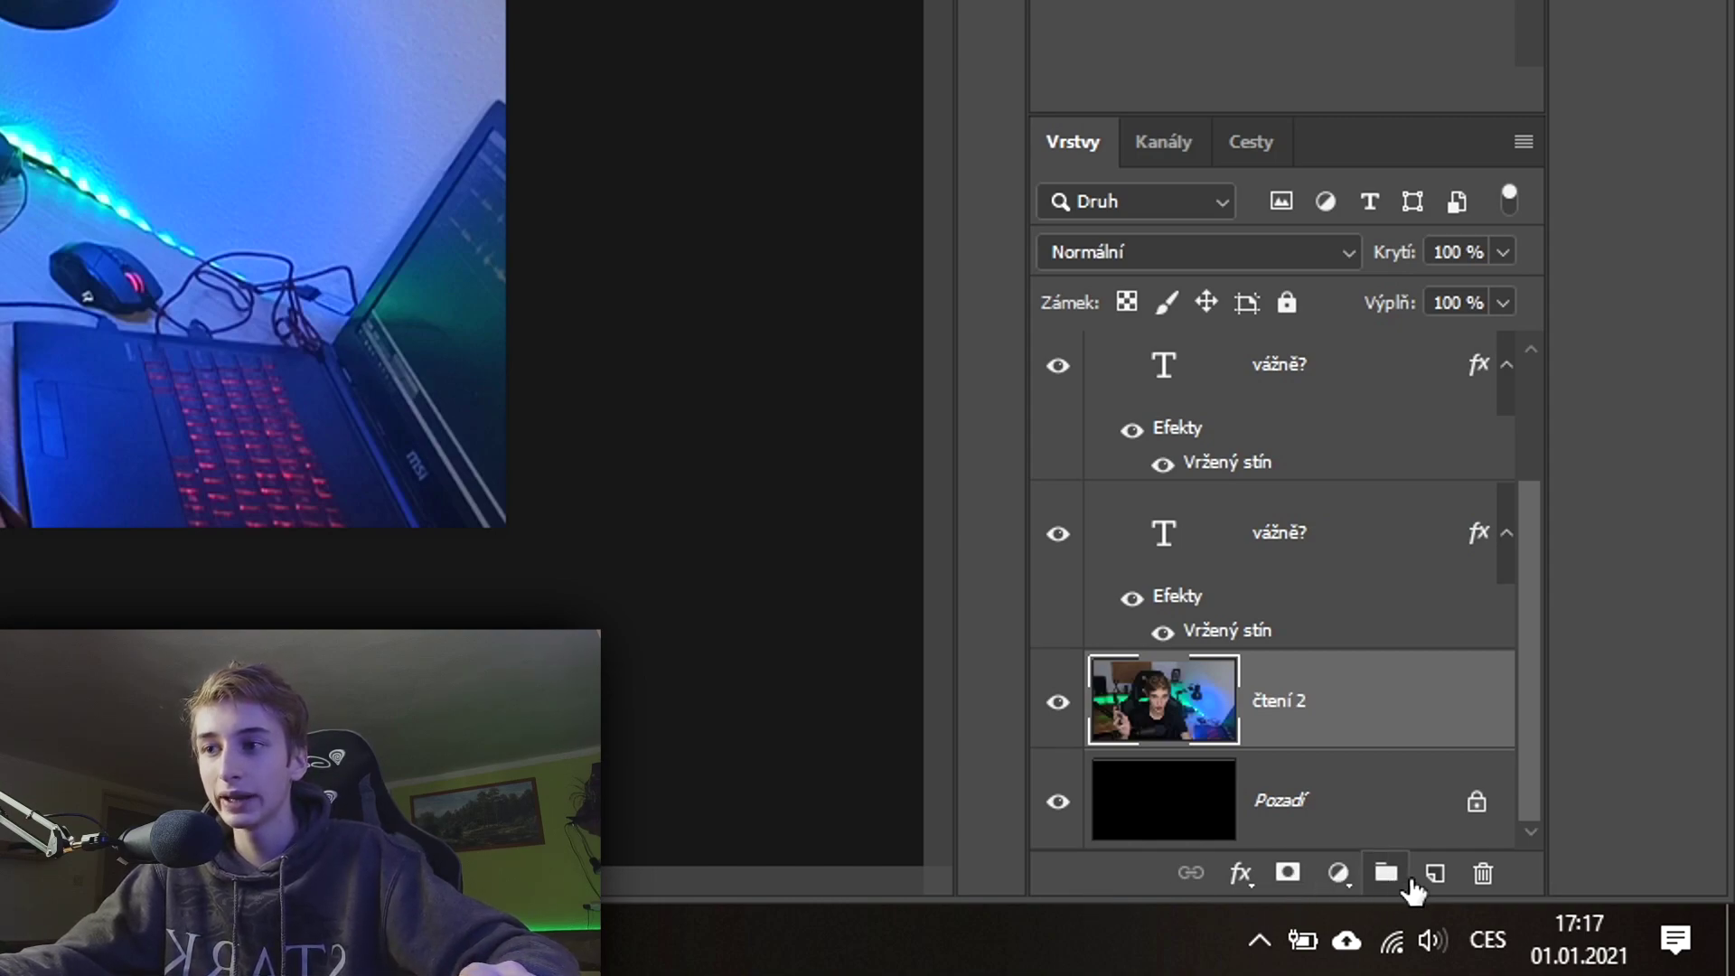
pyautogui.click(1341, 875)
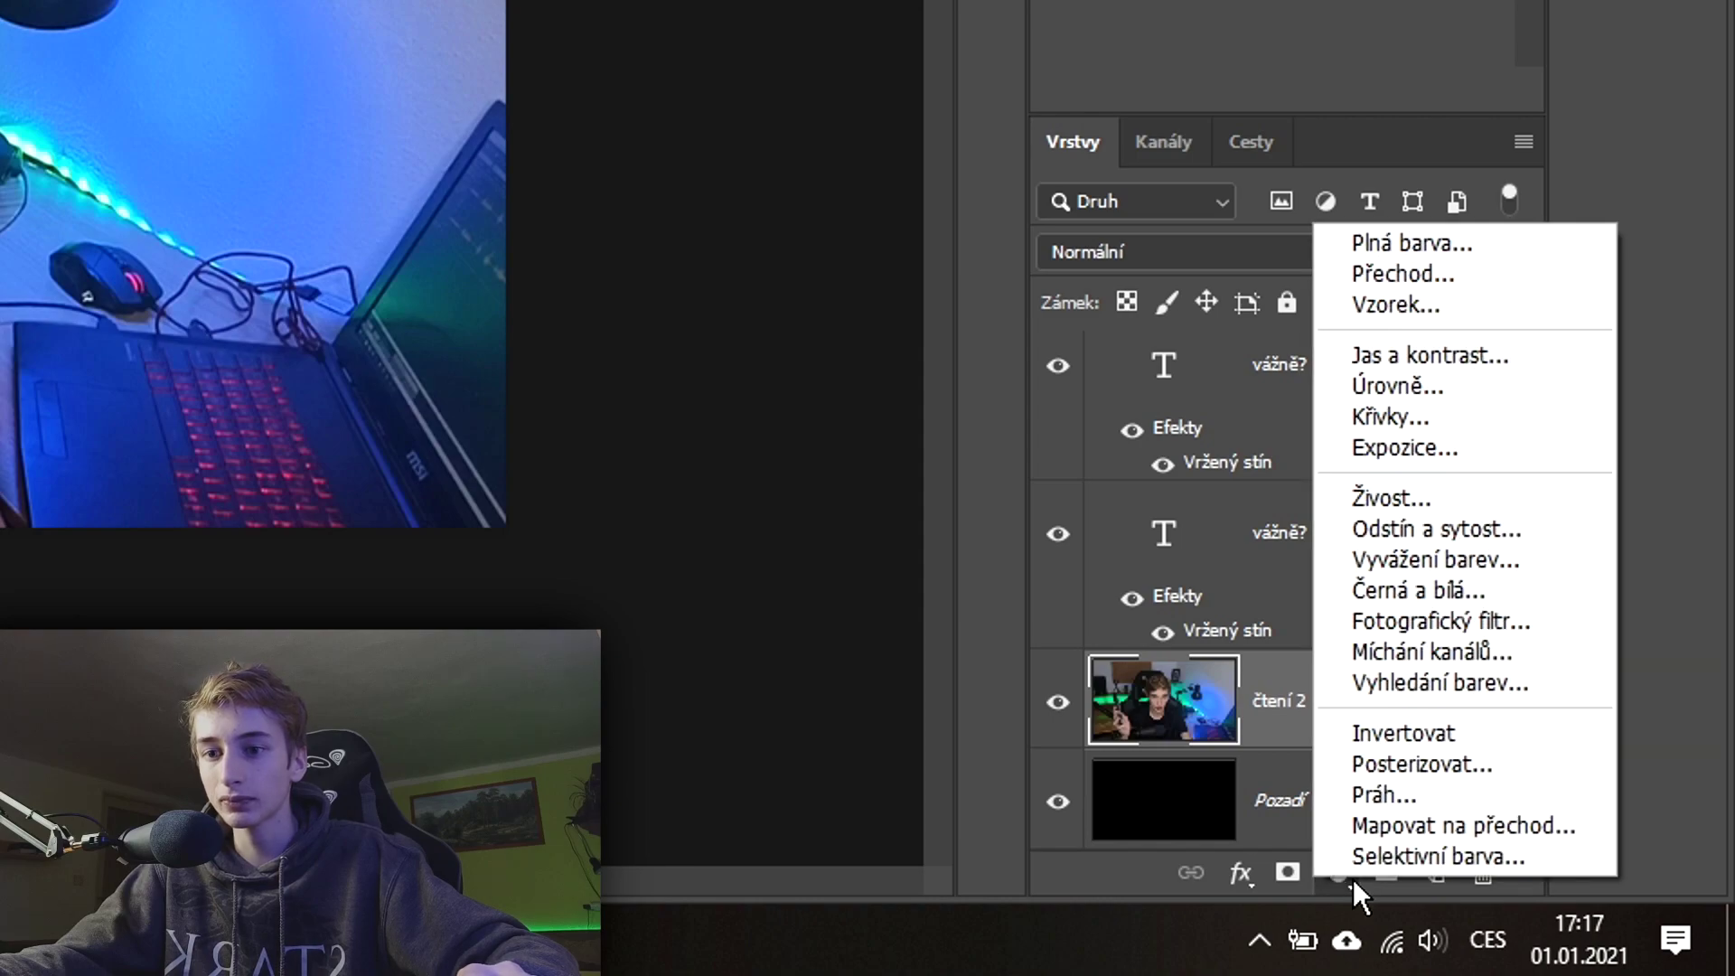
pyautogui.click(1527, 527)
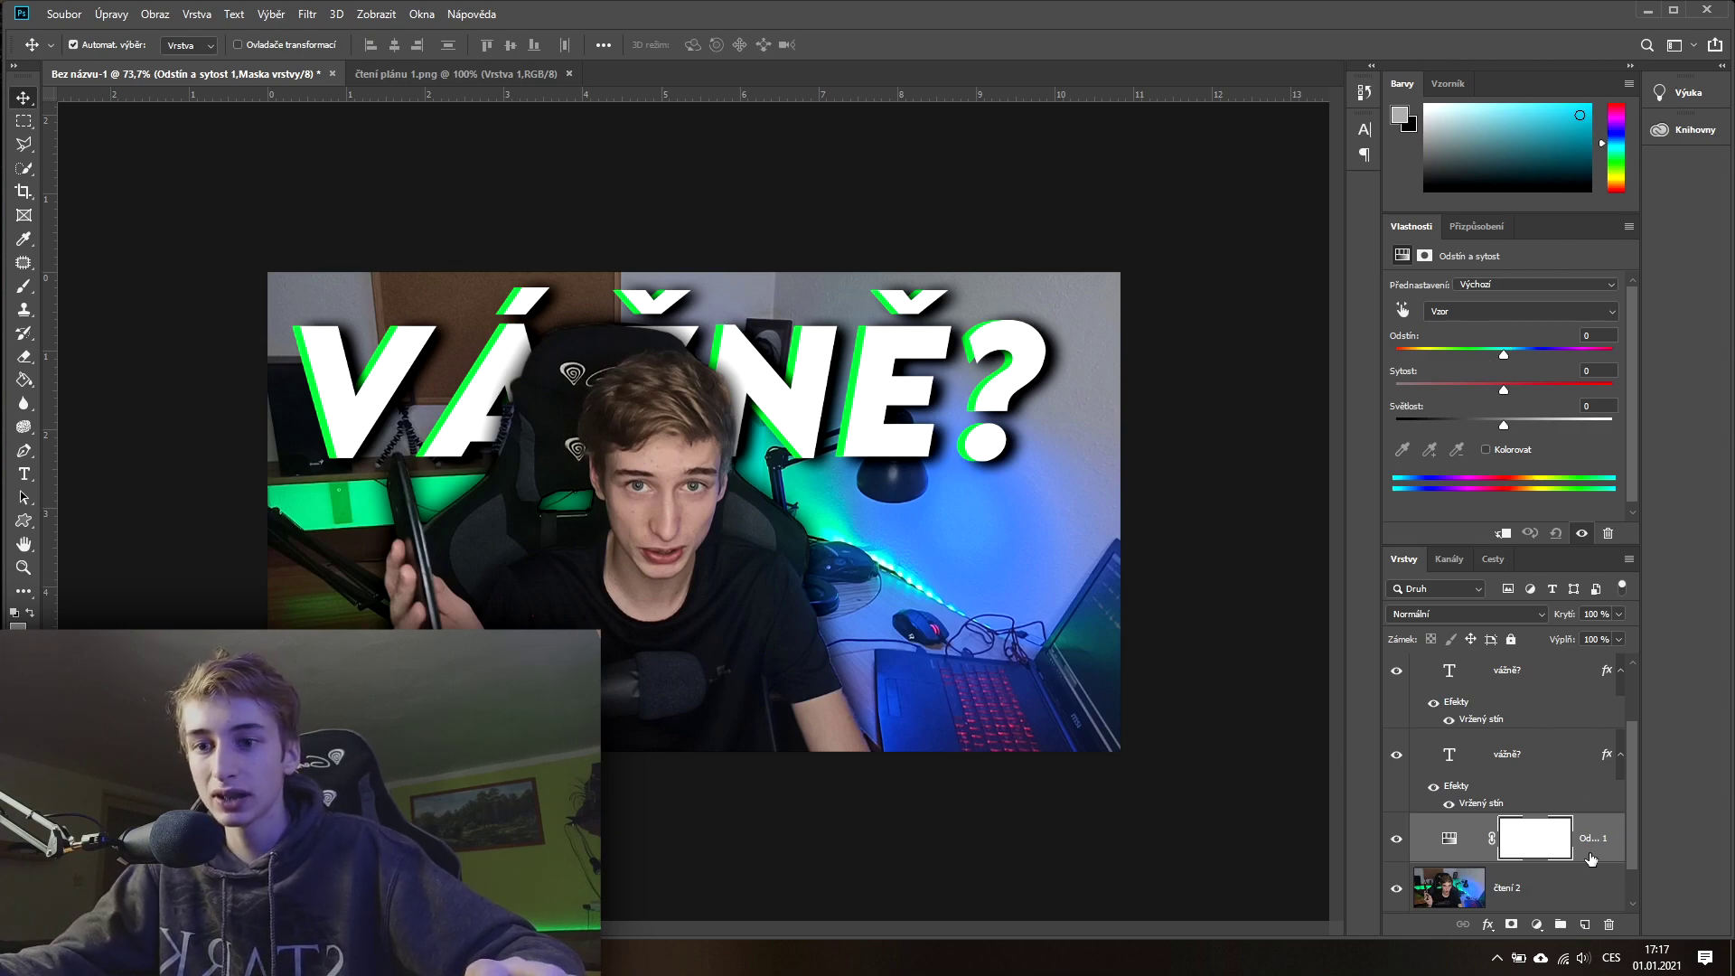
pyautogui.press('Delete')
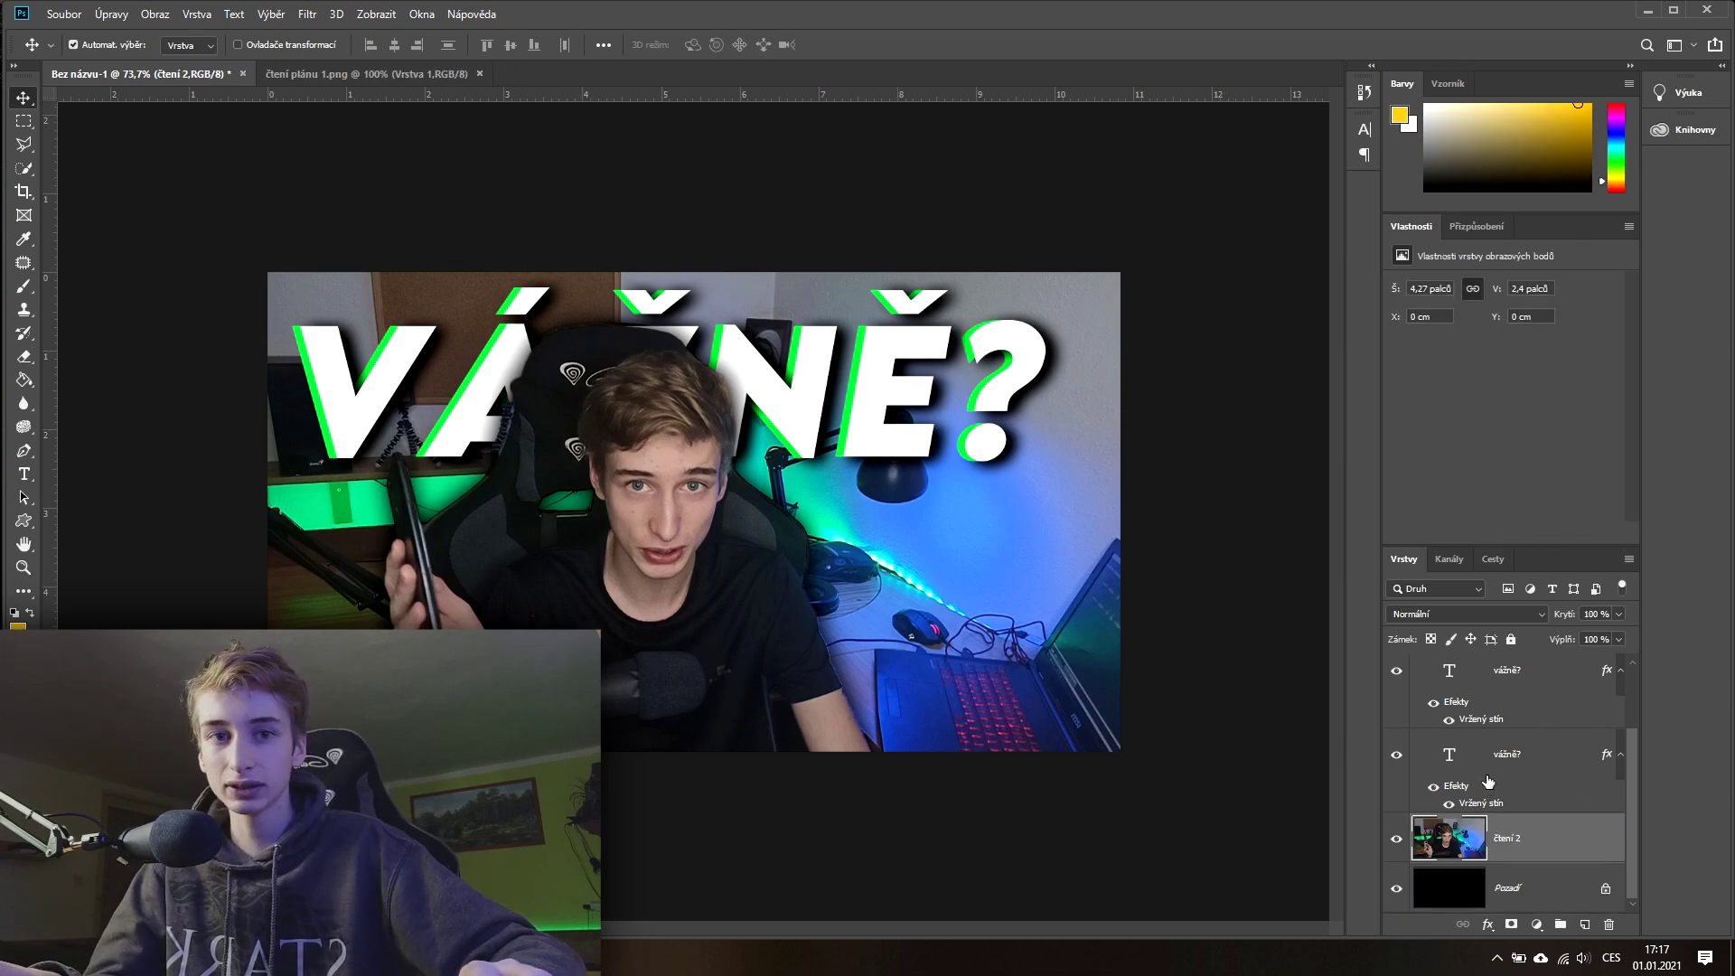
# Step: Try Hue/Saturation directly on the photo with about +43 saturation, then cancel it
pyautogui.hotkey('ctrl', 'u')
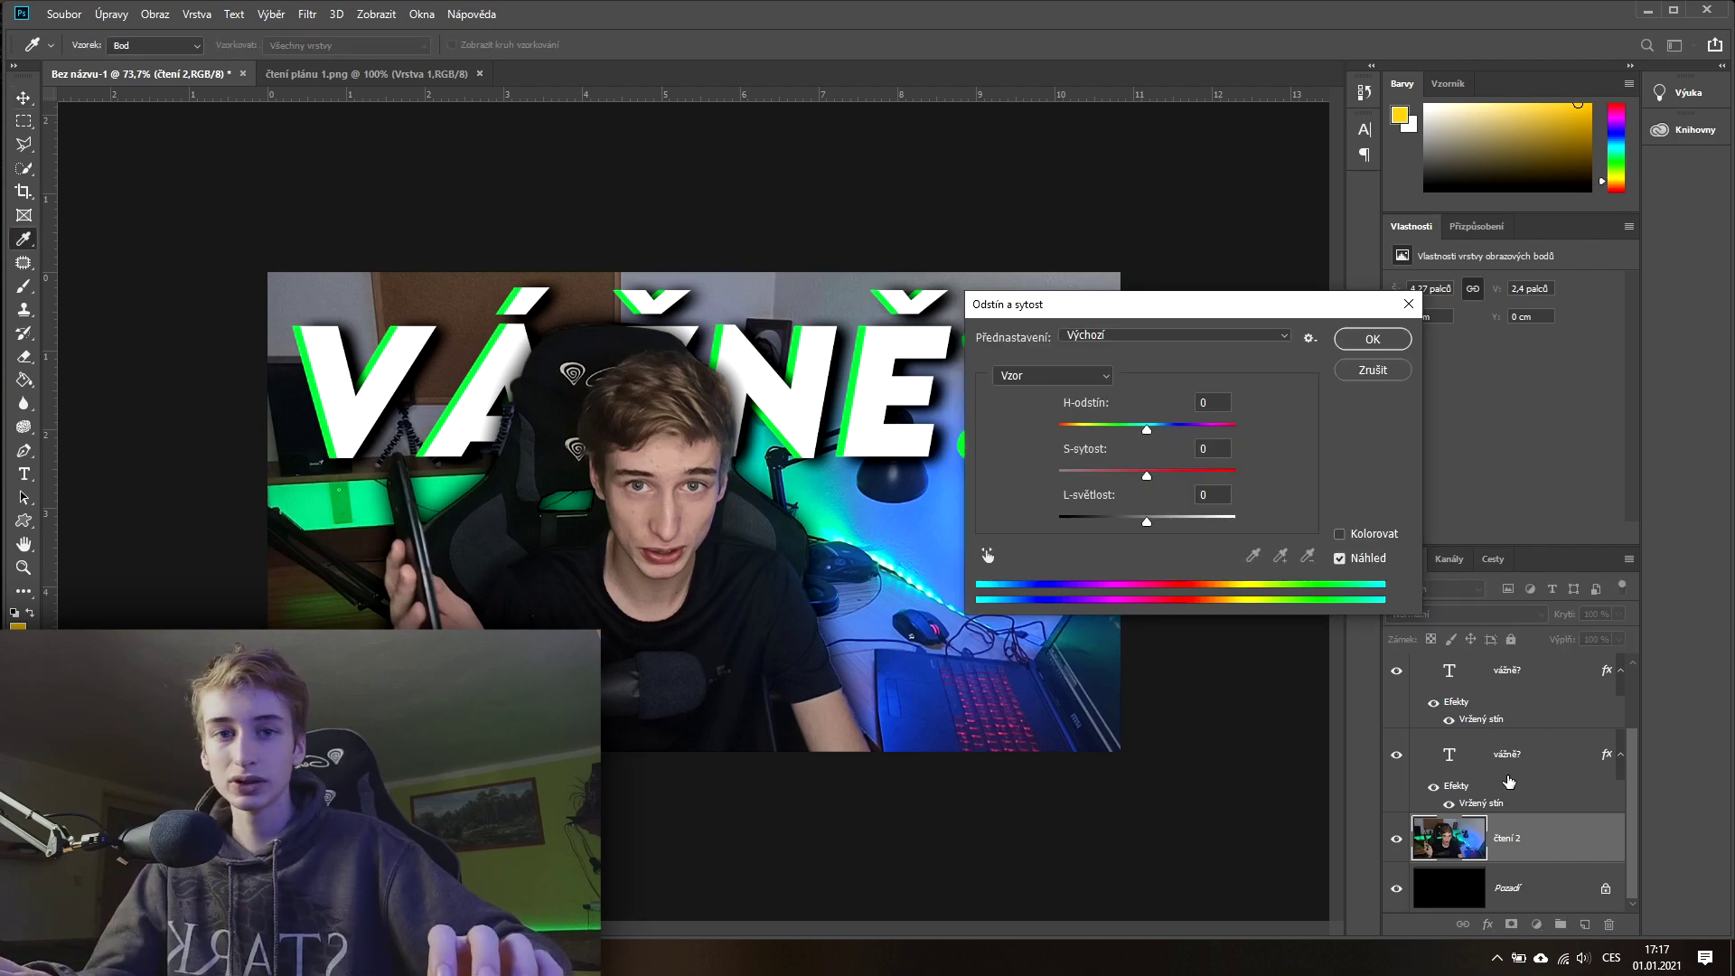
pyautogui.moveTo(1240, 306)
pyautogui.mouseDown()
pyautogui.moveTo(750, 351)
pyautogui.moveTo(1200, 211)
pyautogui.mouseUp()
pyautogui.moveTo(1106, 333)
pyautogui.mouseDown()
pyautogui.moveTo(1031, 336)
pyautogui.moveTo(1119, 336)
pyautogui.moveTo(1124, 382)
pyautogui.mouseUp()
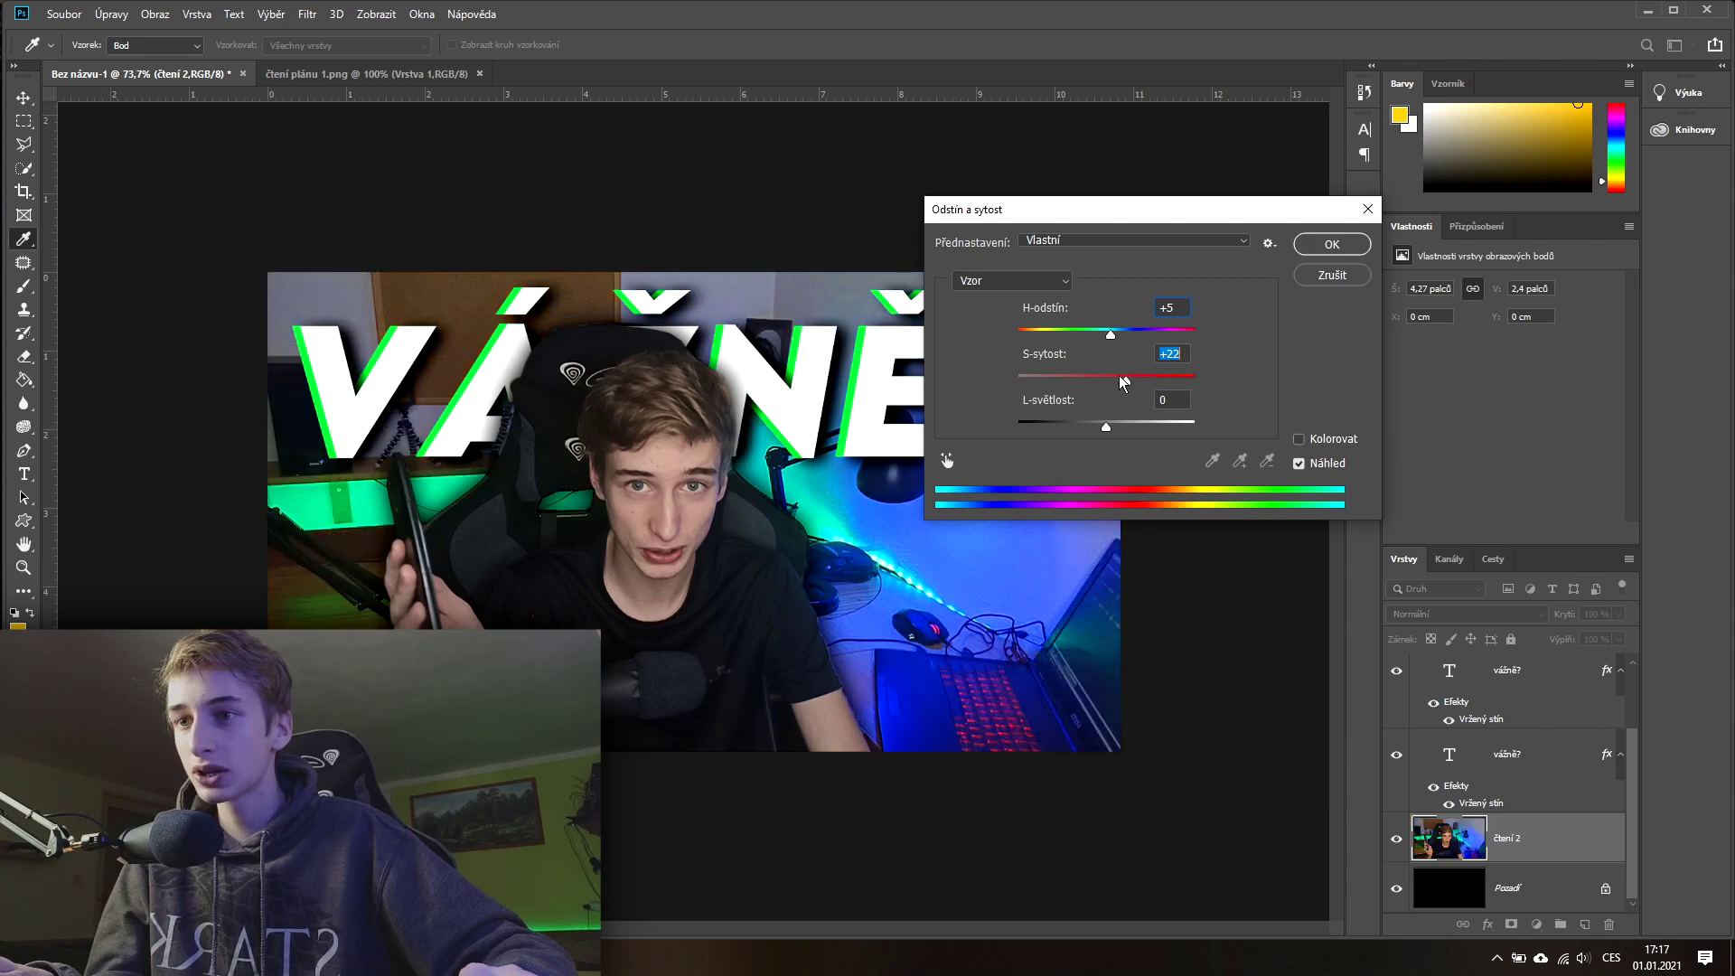
pyautogui.write('0')
pyautogui.moveTo(1108, 428); pyautogui.dragTo(1060, 421)
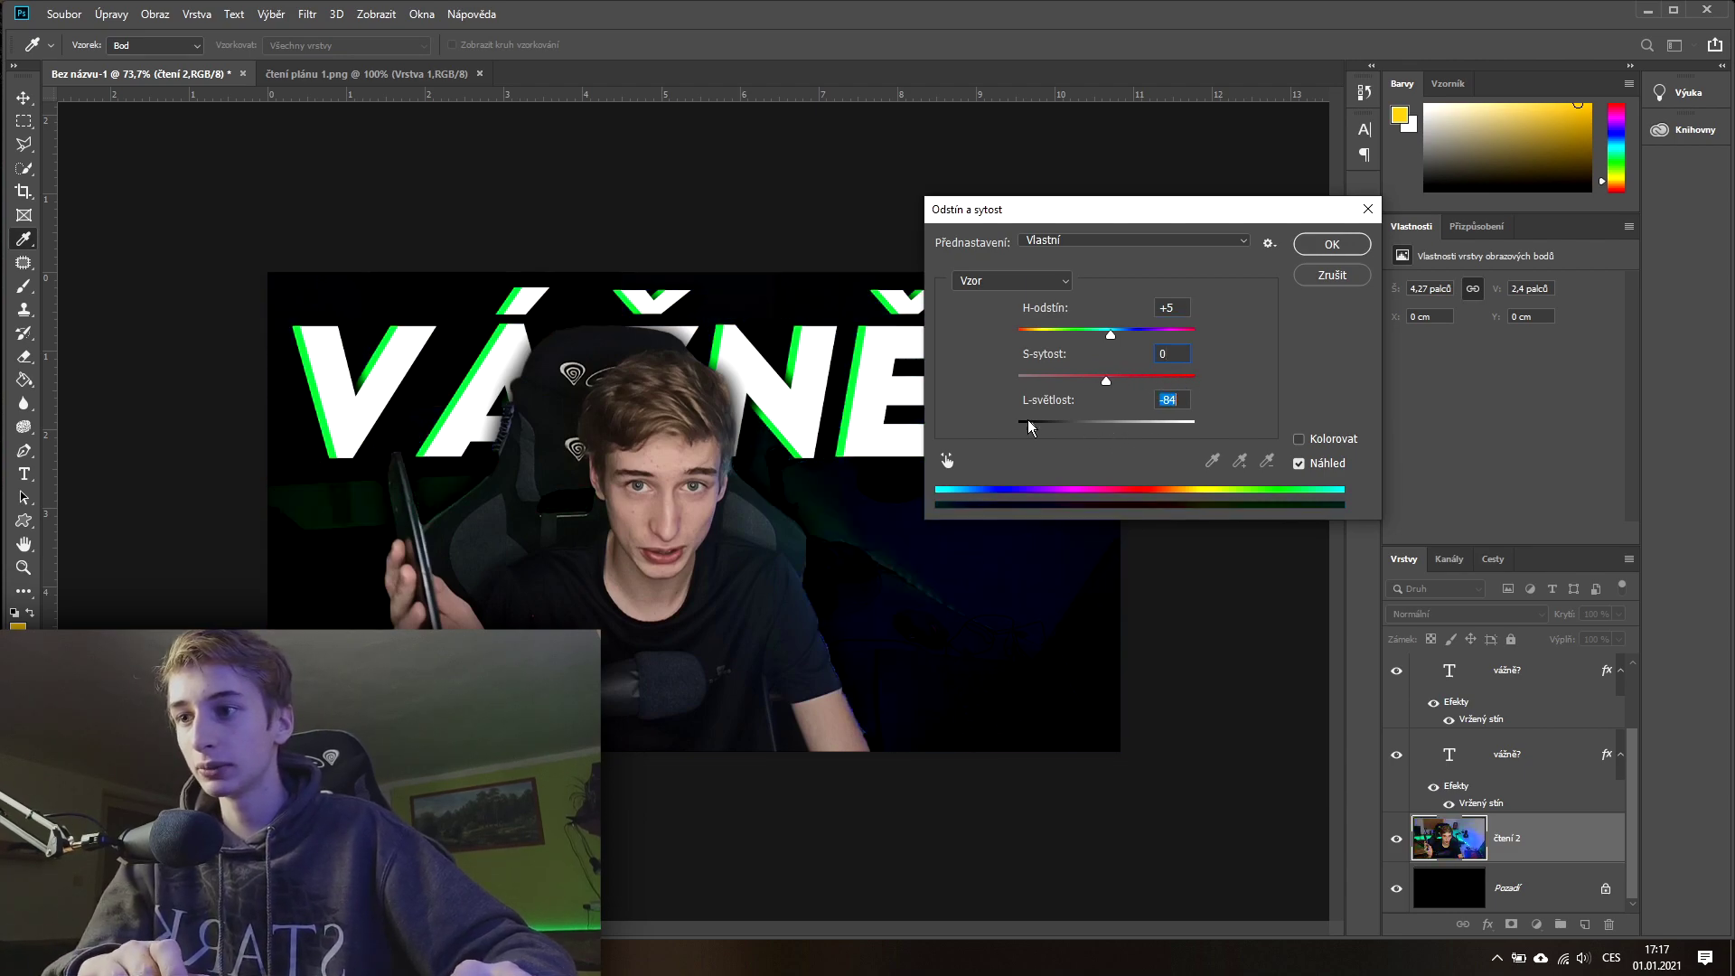
pyautogui.write('0')
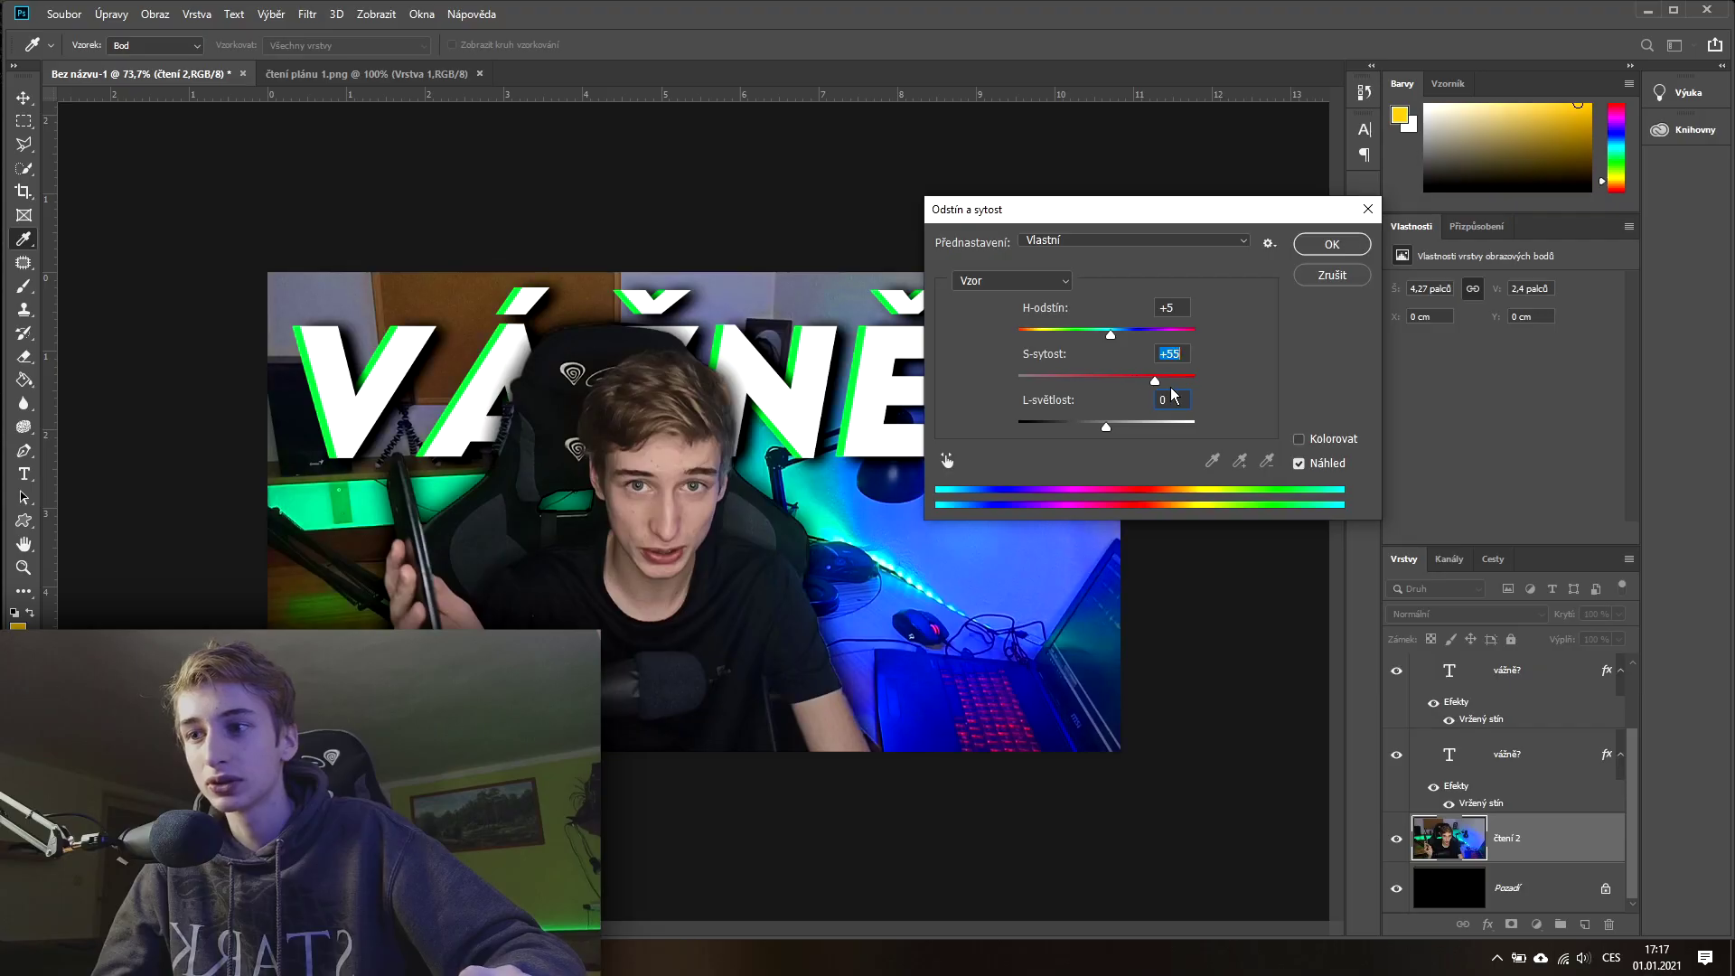
pyautogui.moveTo(1173, 395); pyautogui.dragTo(1149, 395)
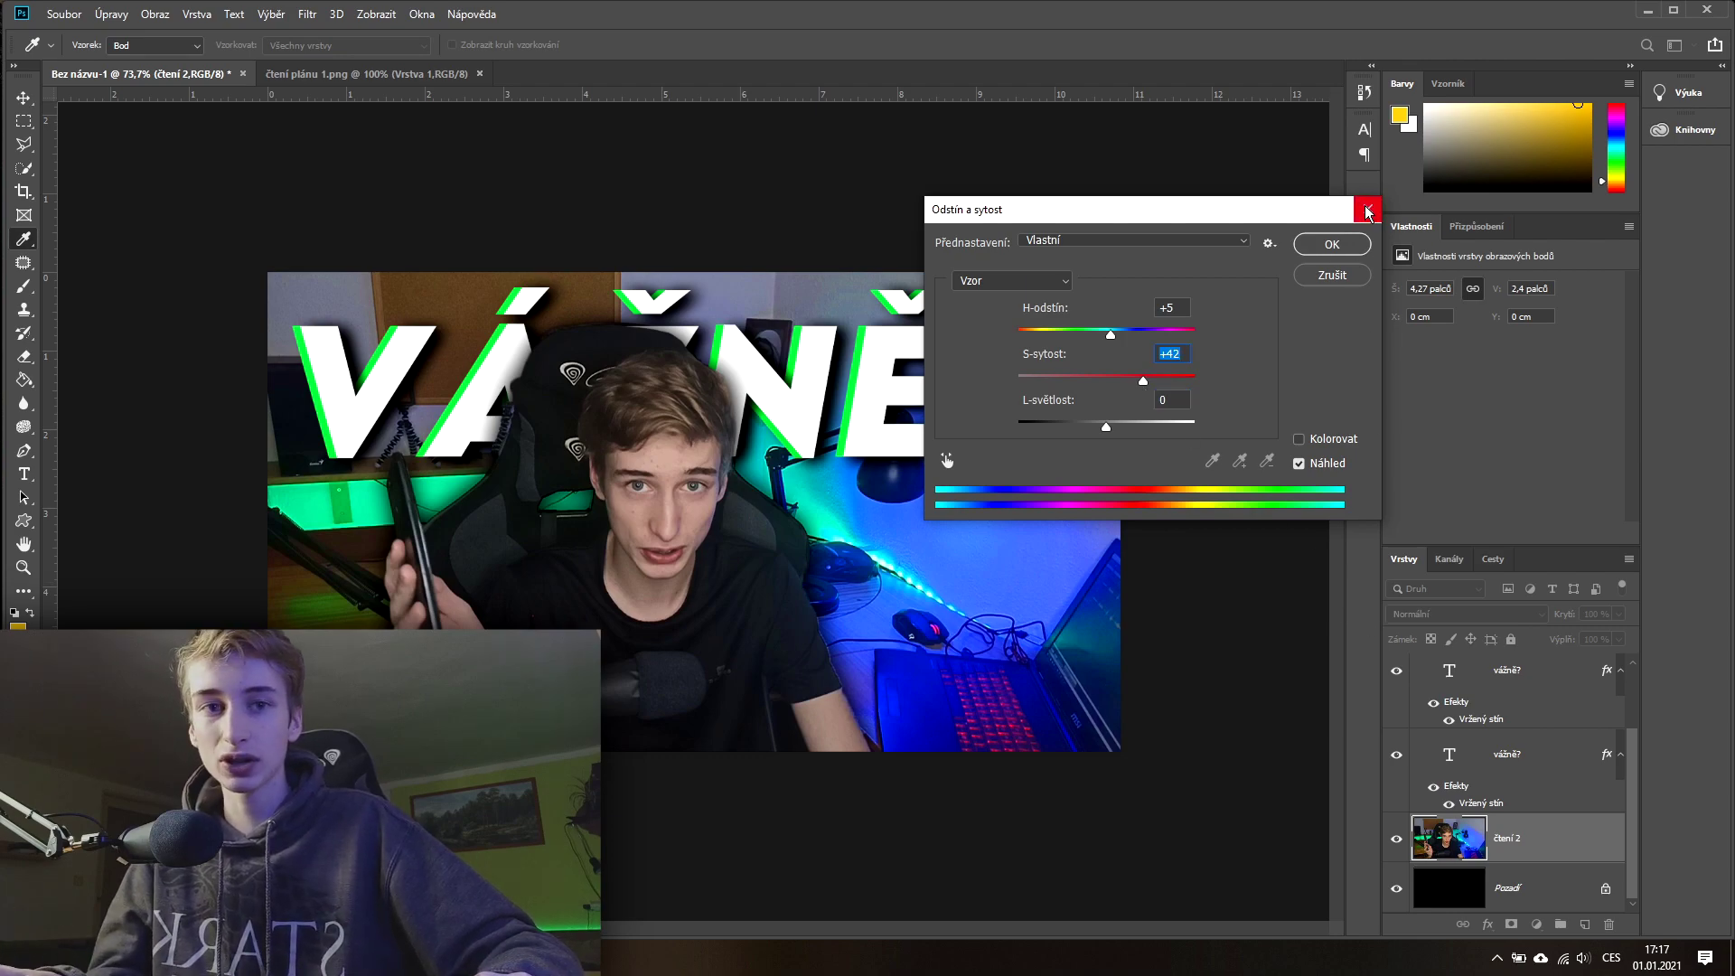
pyautogui.click(1332, 275)
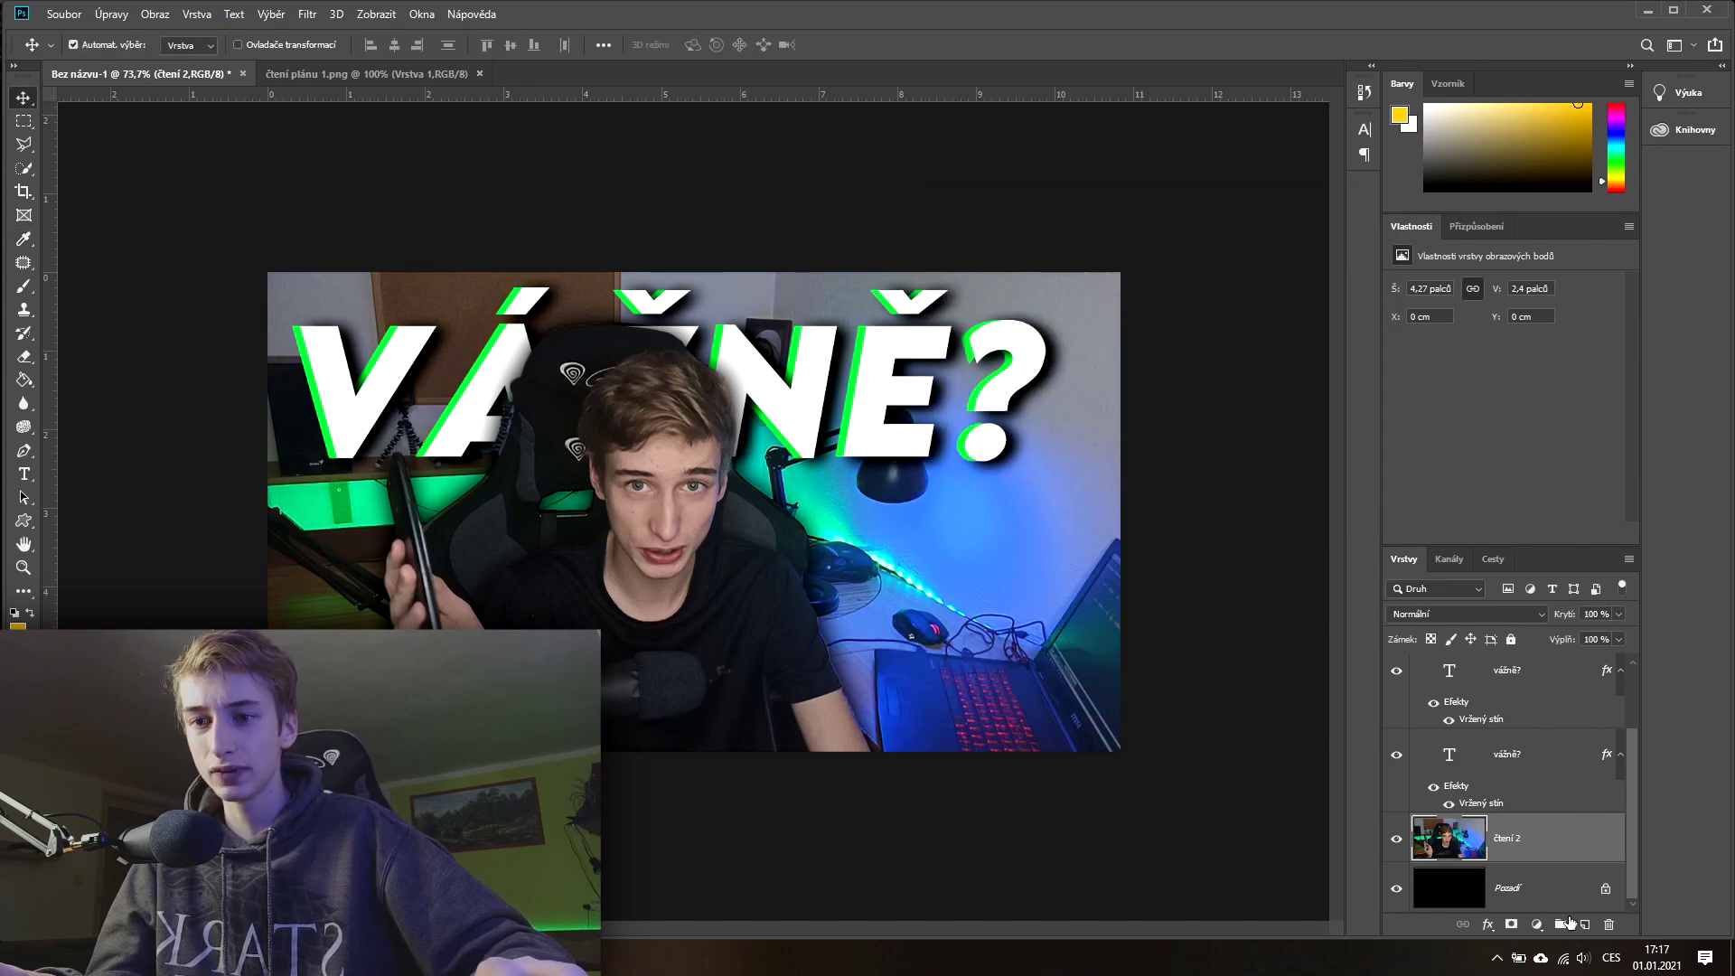
# Step: Add a Hue/Saturation adjustment layer above čtení 2 with saturation about +44
pyautogui.click(1537, 925)
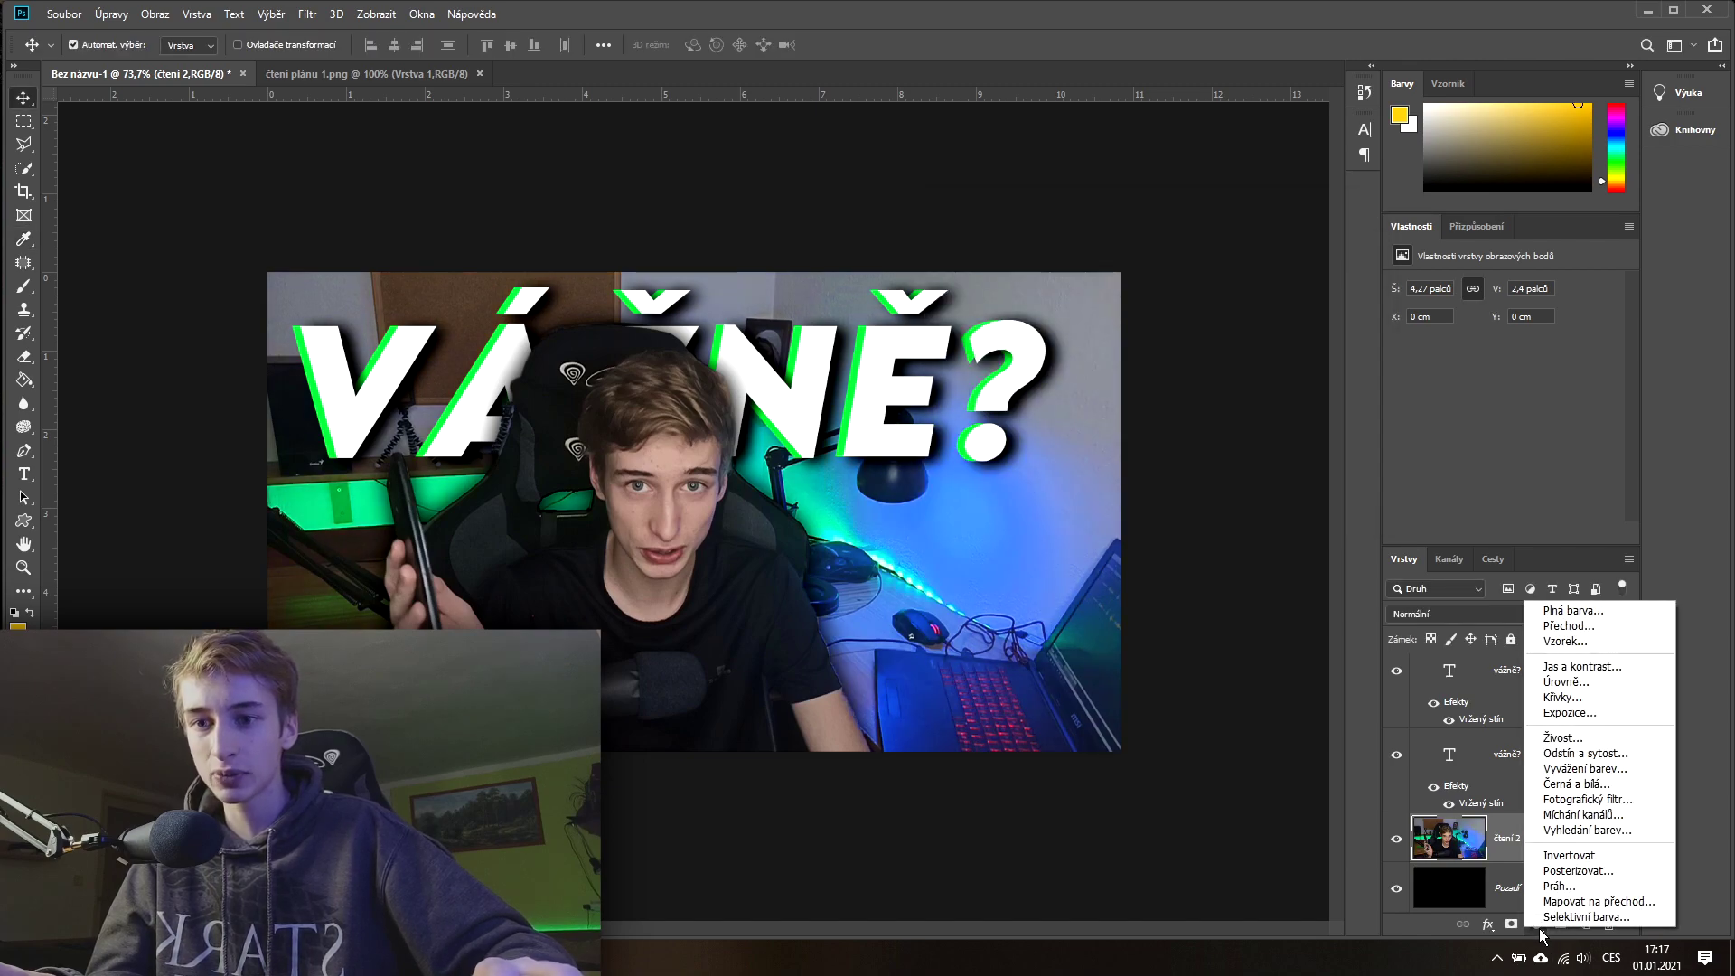
pyautogui.click(1611, 752)
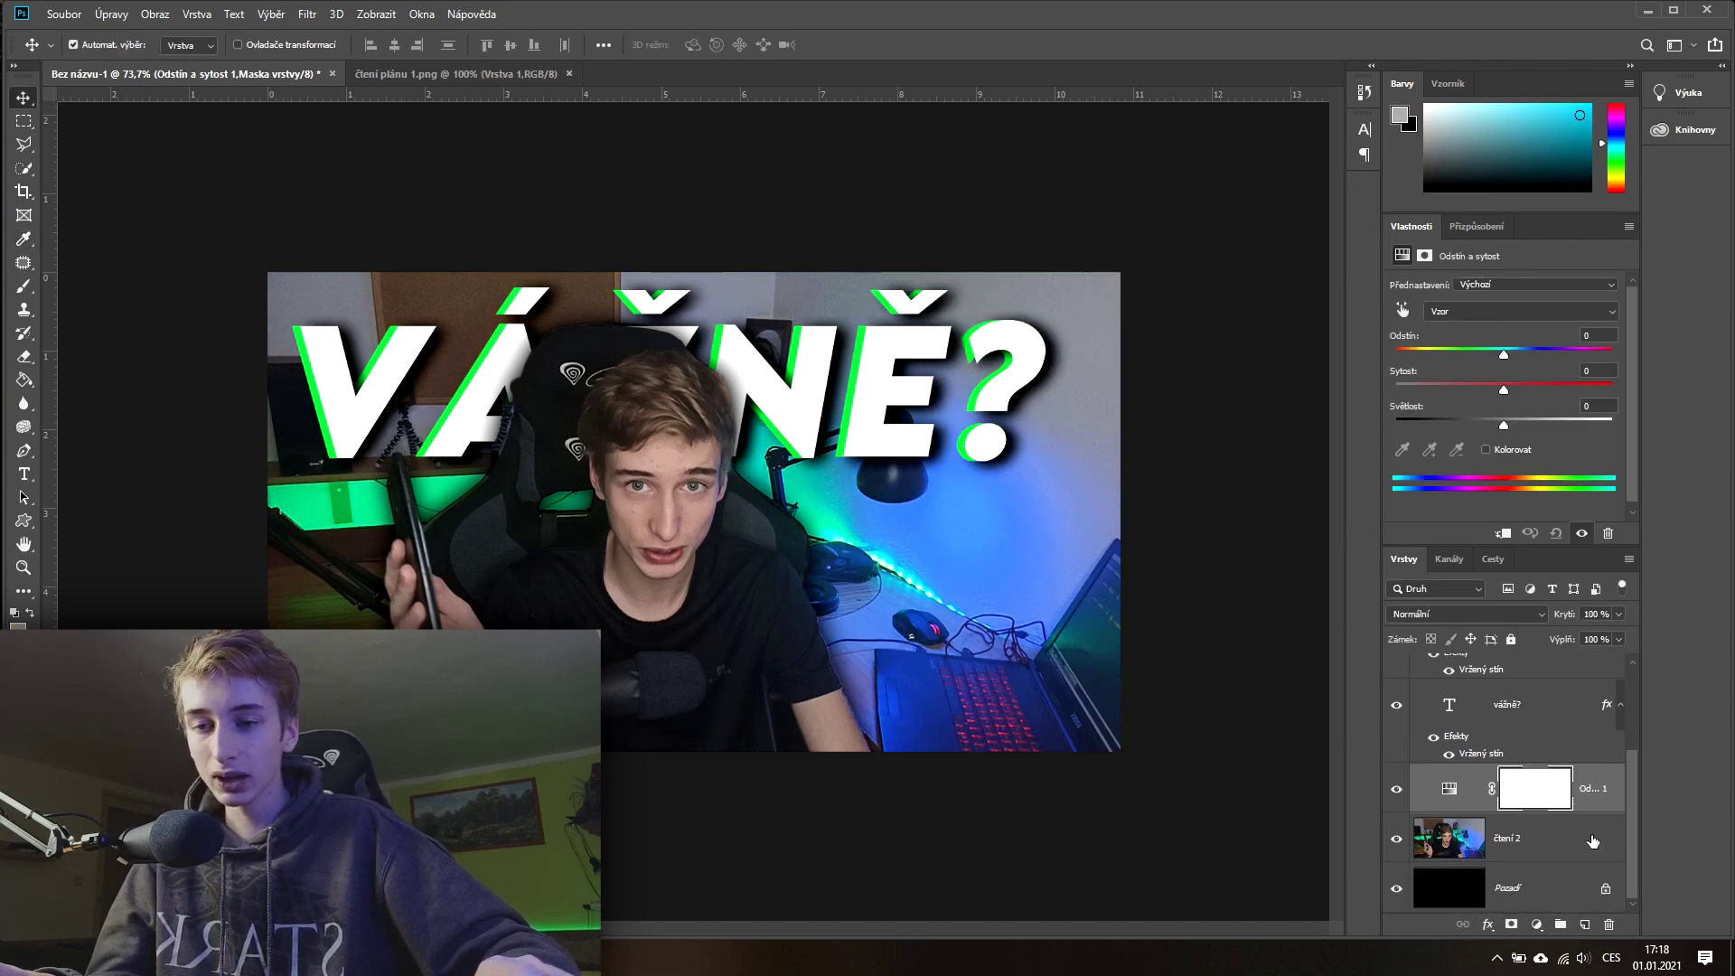
pyautogui.click(1400, 790)
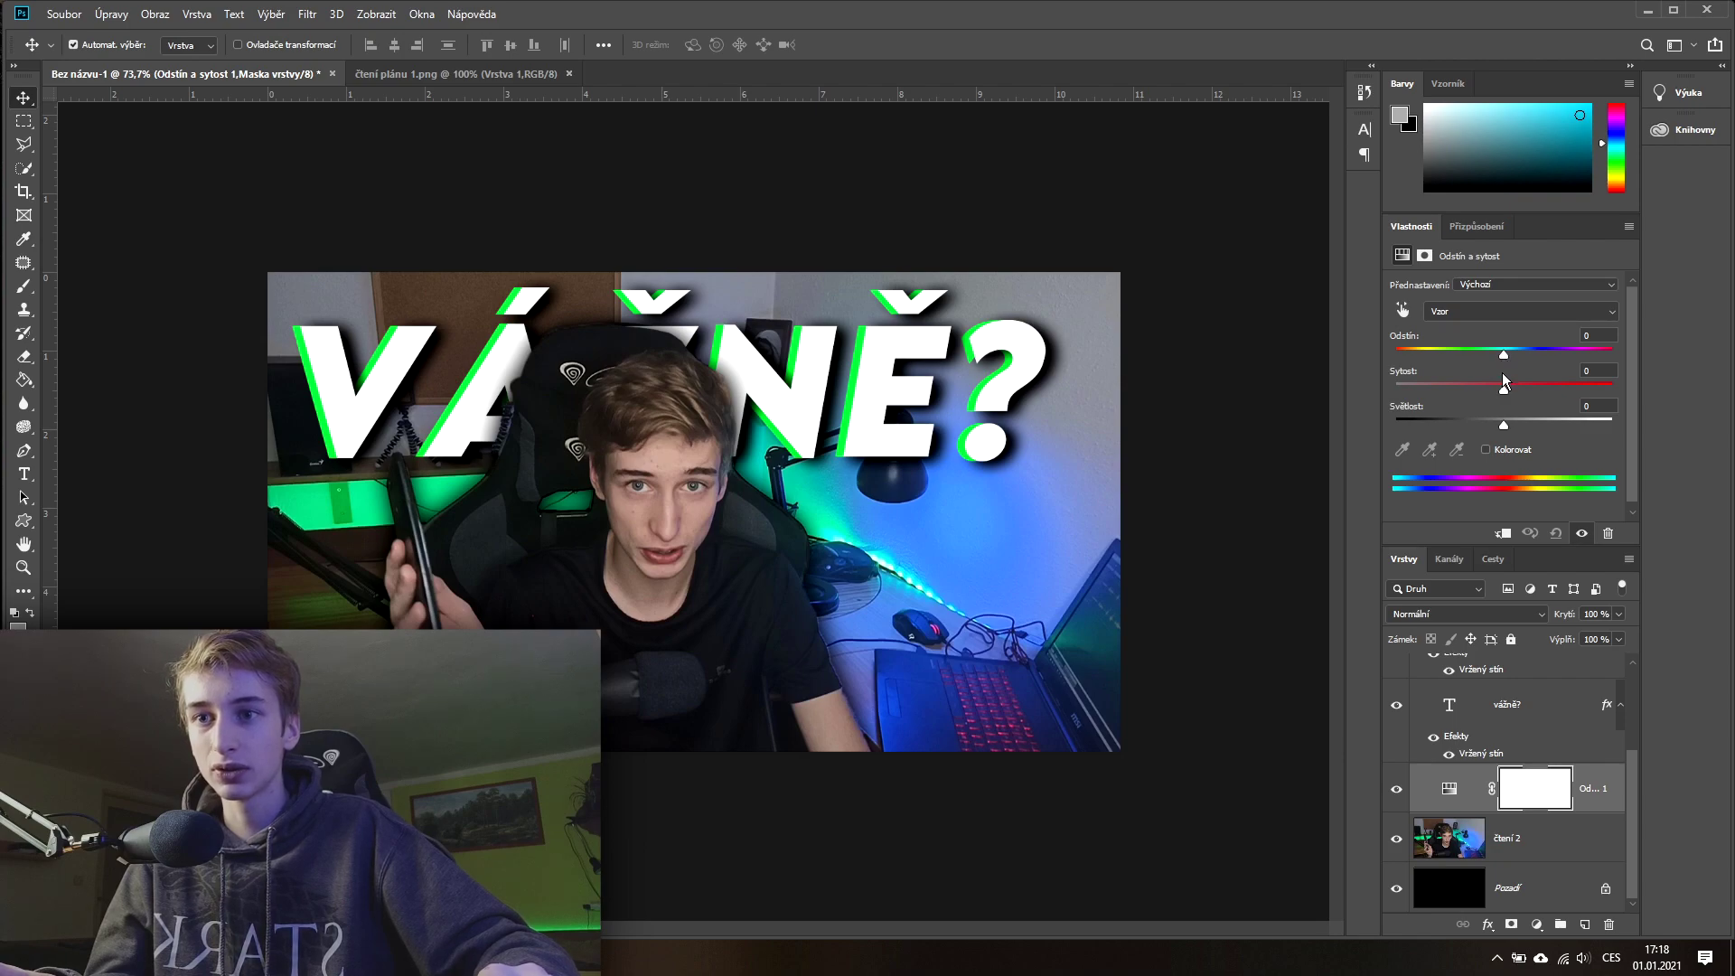
pyautogui.moveTo(1504, 391)
pyautogui.mouseDown()
pyautogui.moveTo(1569, 389)
pyautogui.moveTo(1553, 389)
pyautogui.mouseUp()
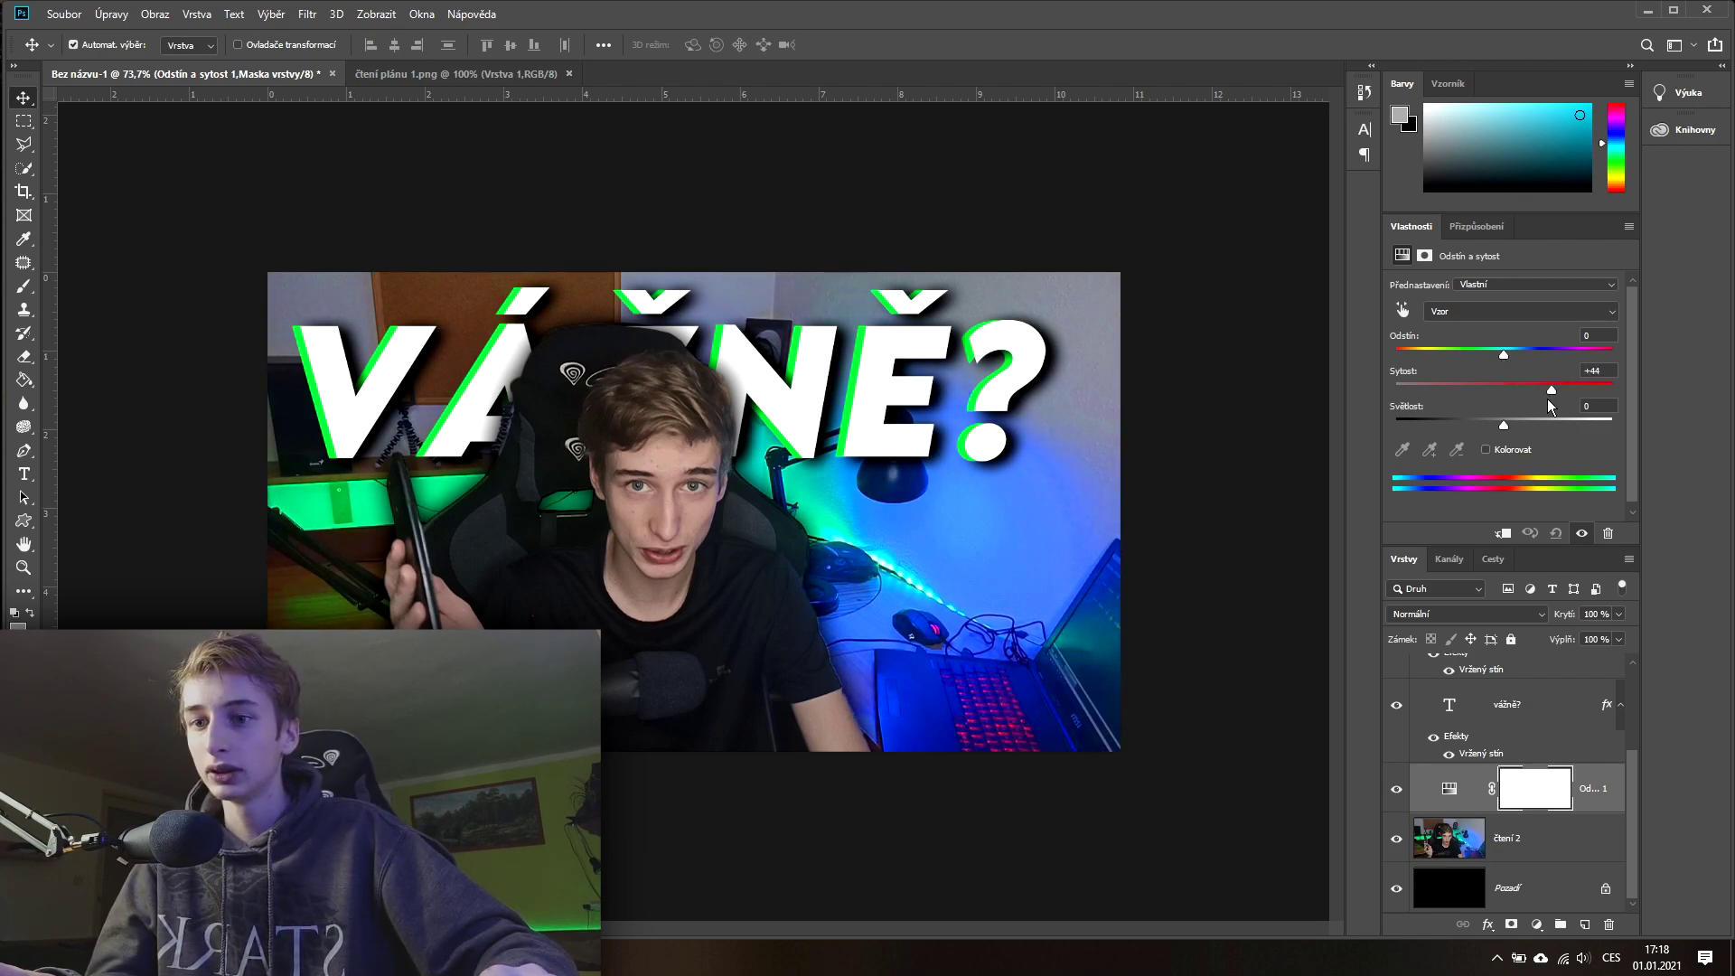
# Step: Compare the saturation boost on and off, then reset saturation to 0
pyautogui.click(1397, 790)
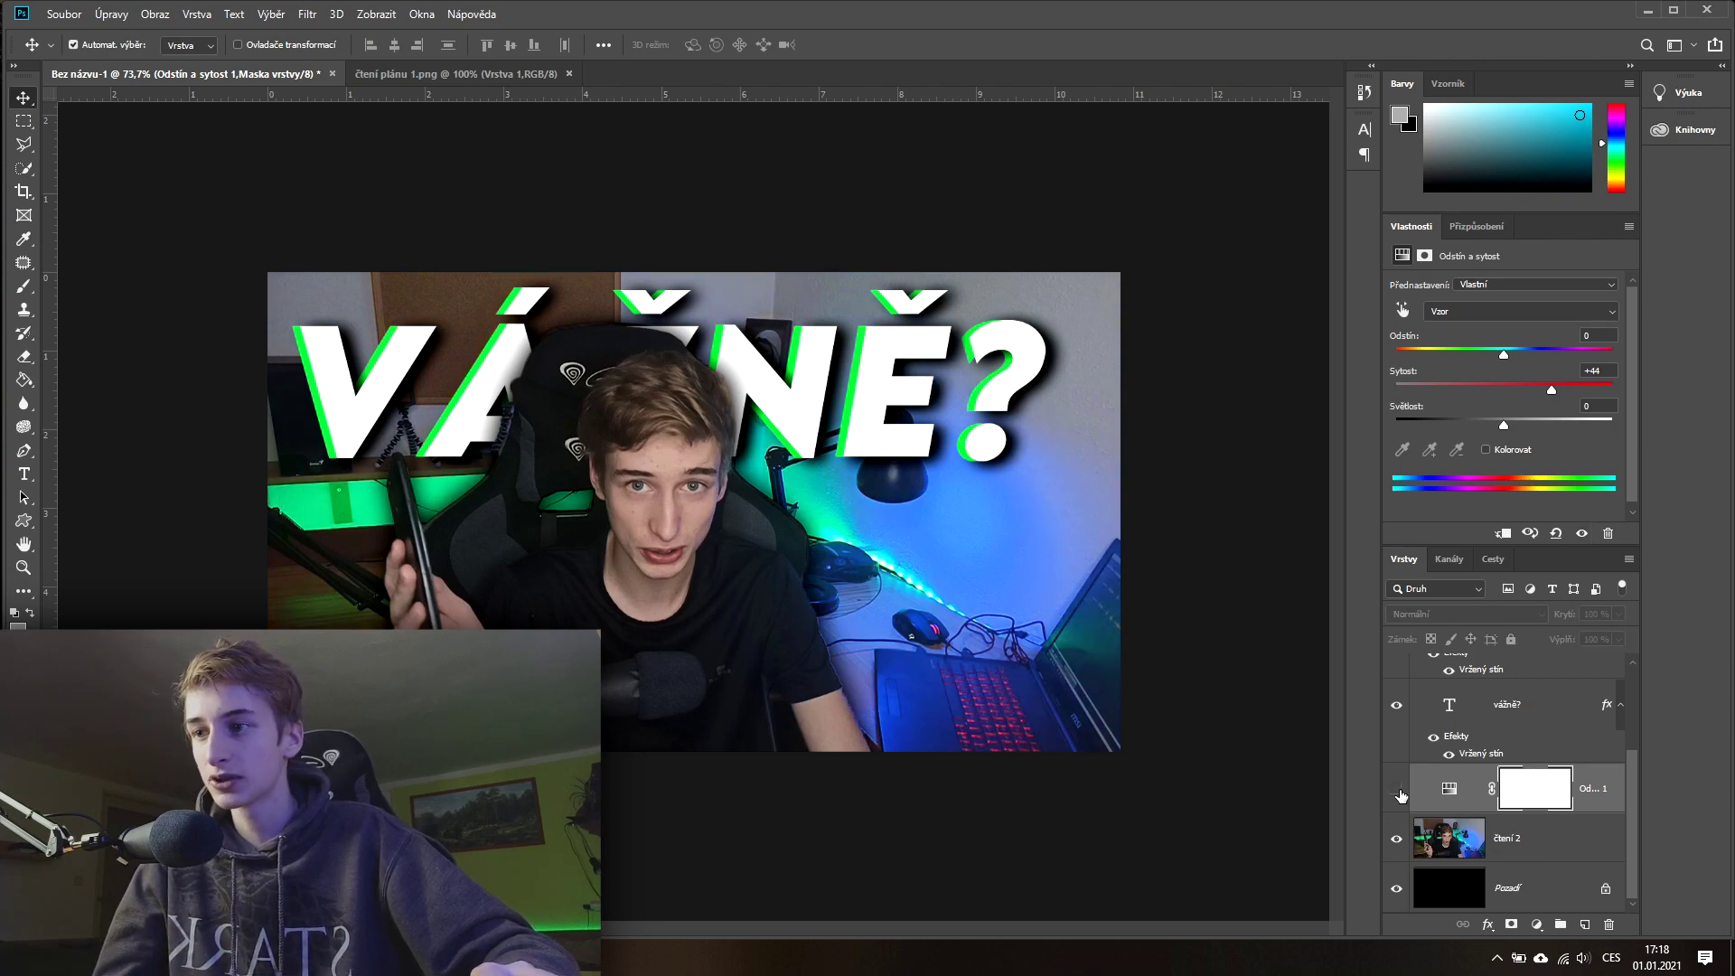
pyautogui.click(1399, 793)
pyautogui.click(1399, 792)
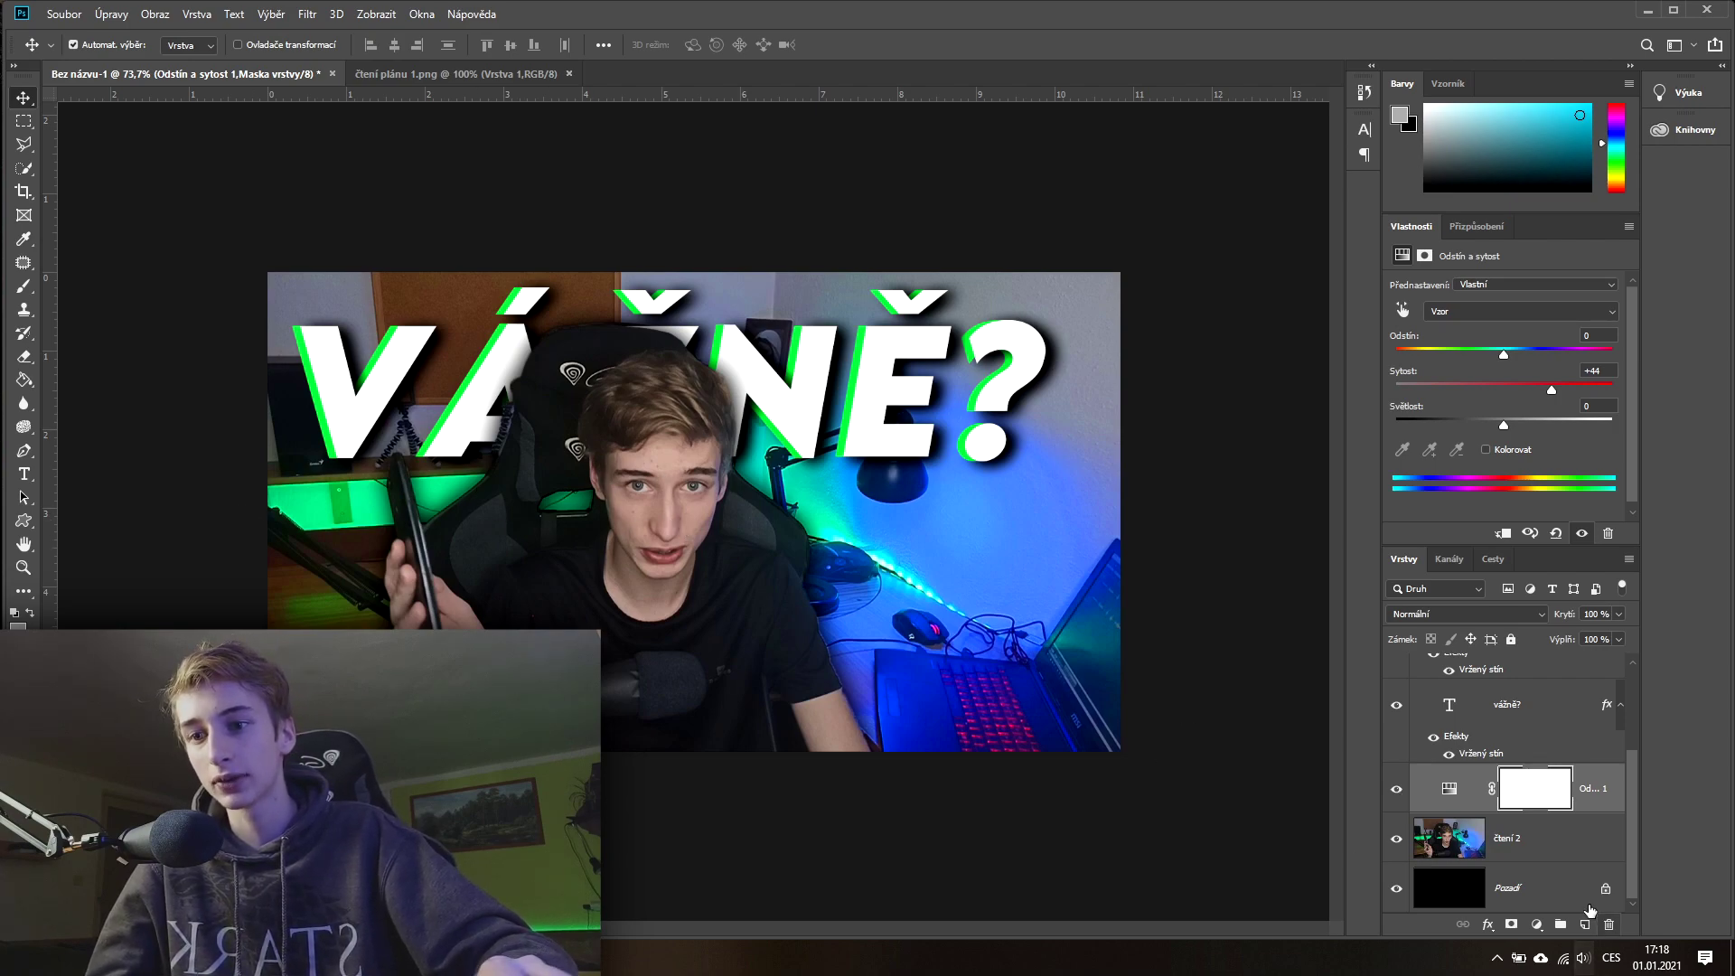
pyautogui.click(1398, 791)
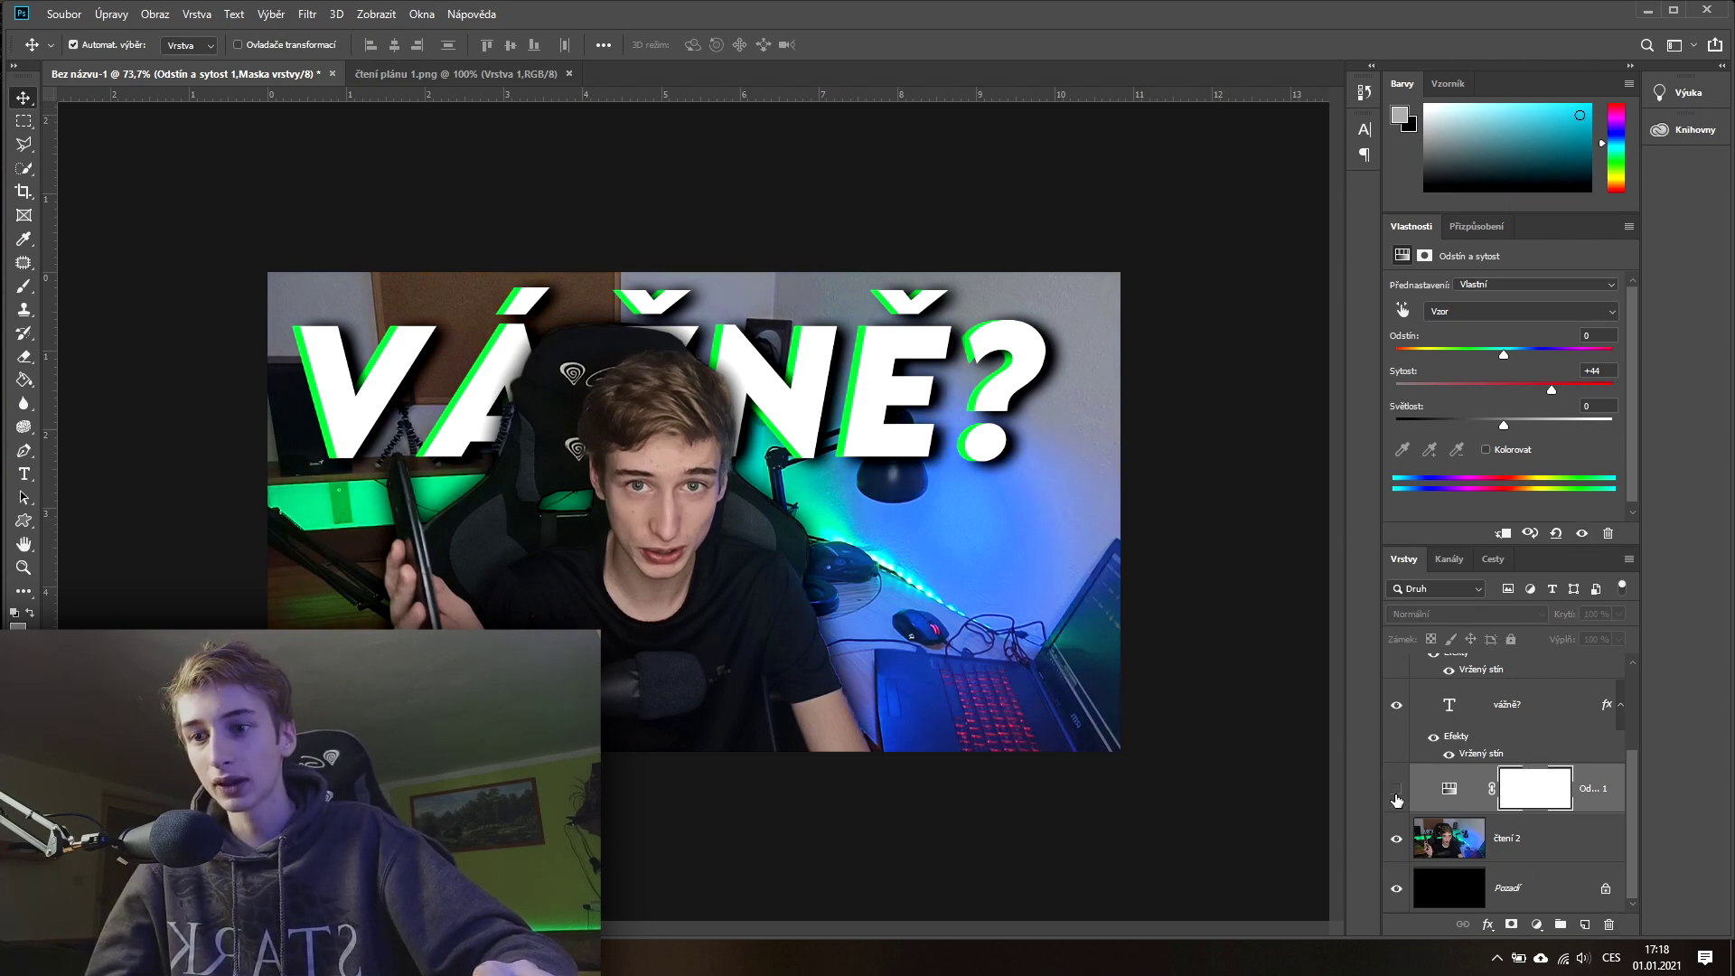
pyautogui.click(1398, 792)
pyautogui.press('BackSpace')
pyautogui.press('BackSpace')
pyautogui.press('BackSpace')
pyautogui.write('0')
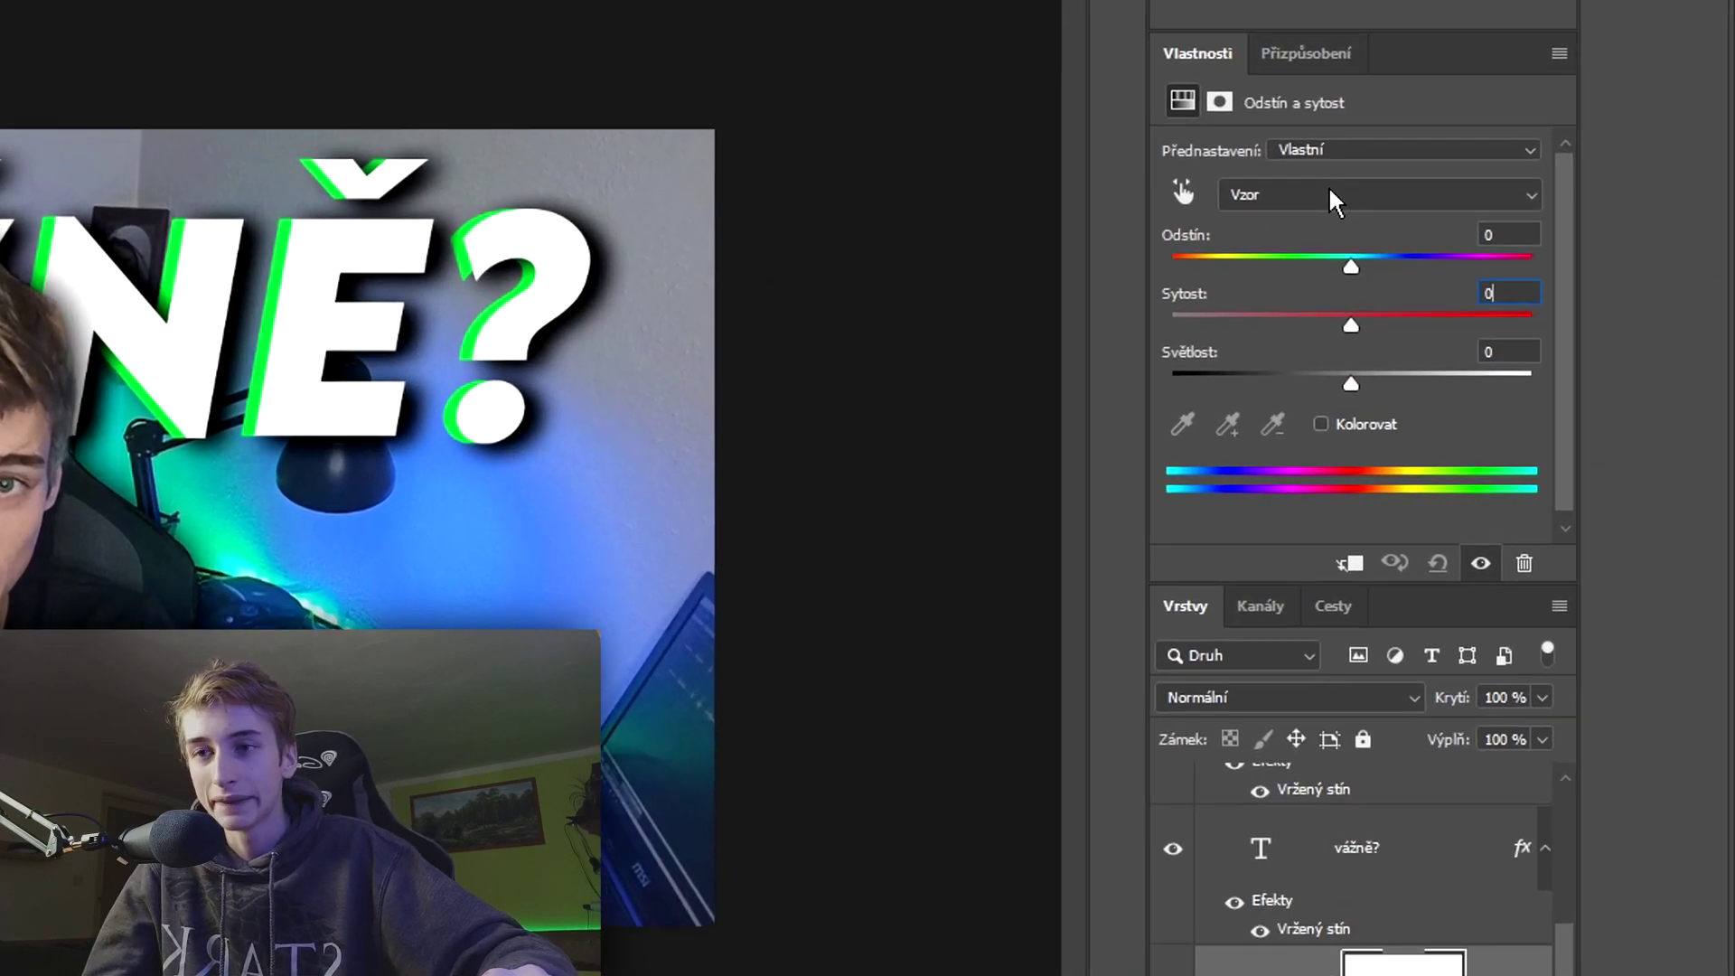
pyautogui.click(1475, 299)
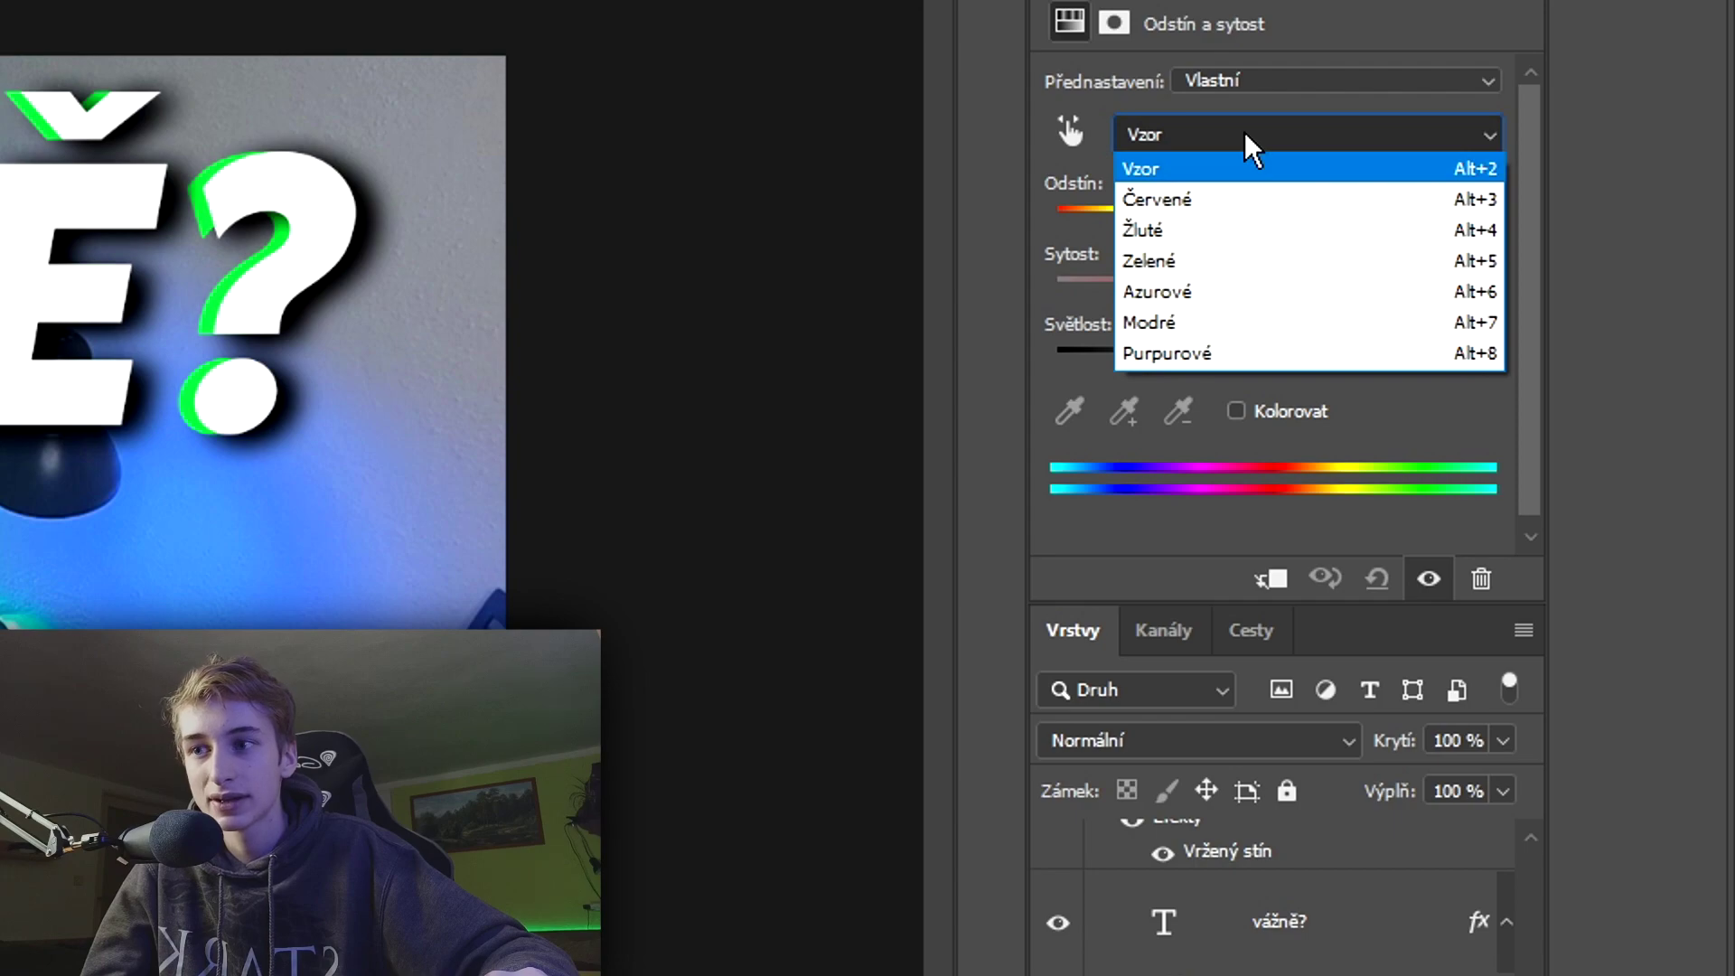
# Step: Restrict the adjustment to Greens, shift their hue toward cyan, and compare on and off
pyautogui.click(1209, 271)
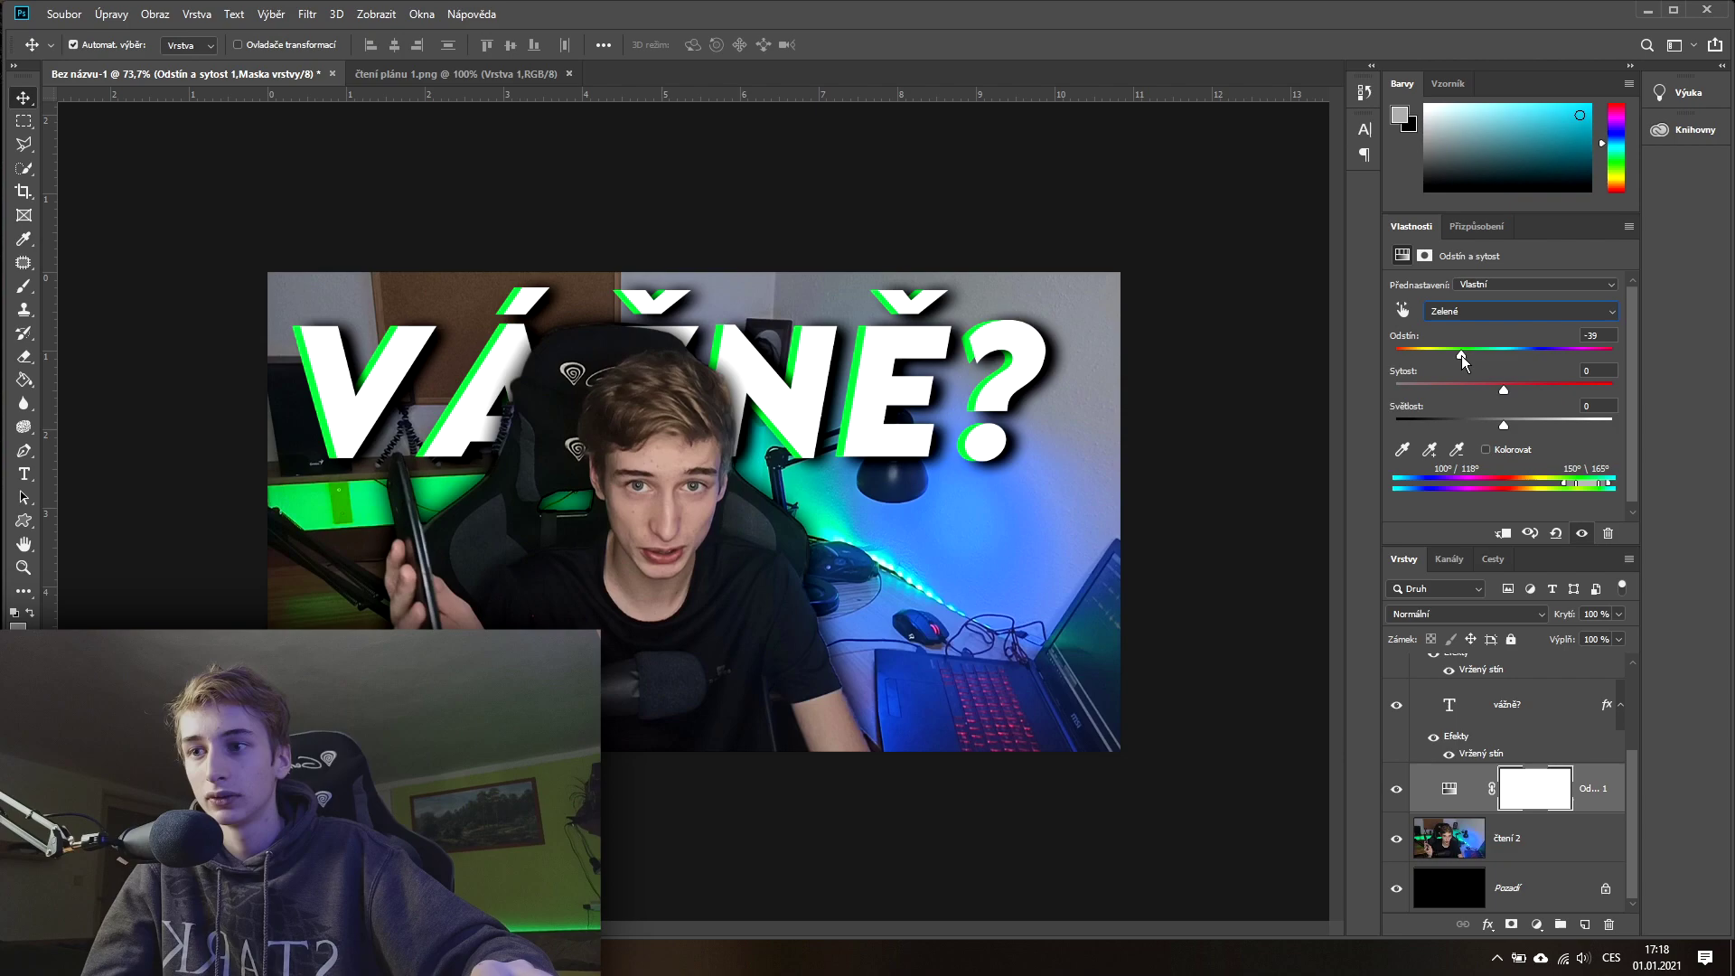
pyautogui.moveTo(1407, 359); pyautogui.dragTo(1561, 369)
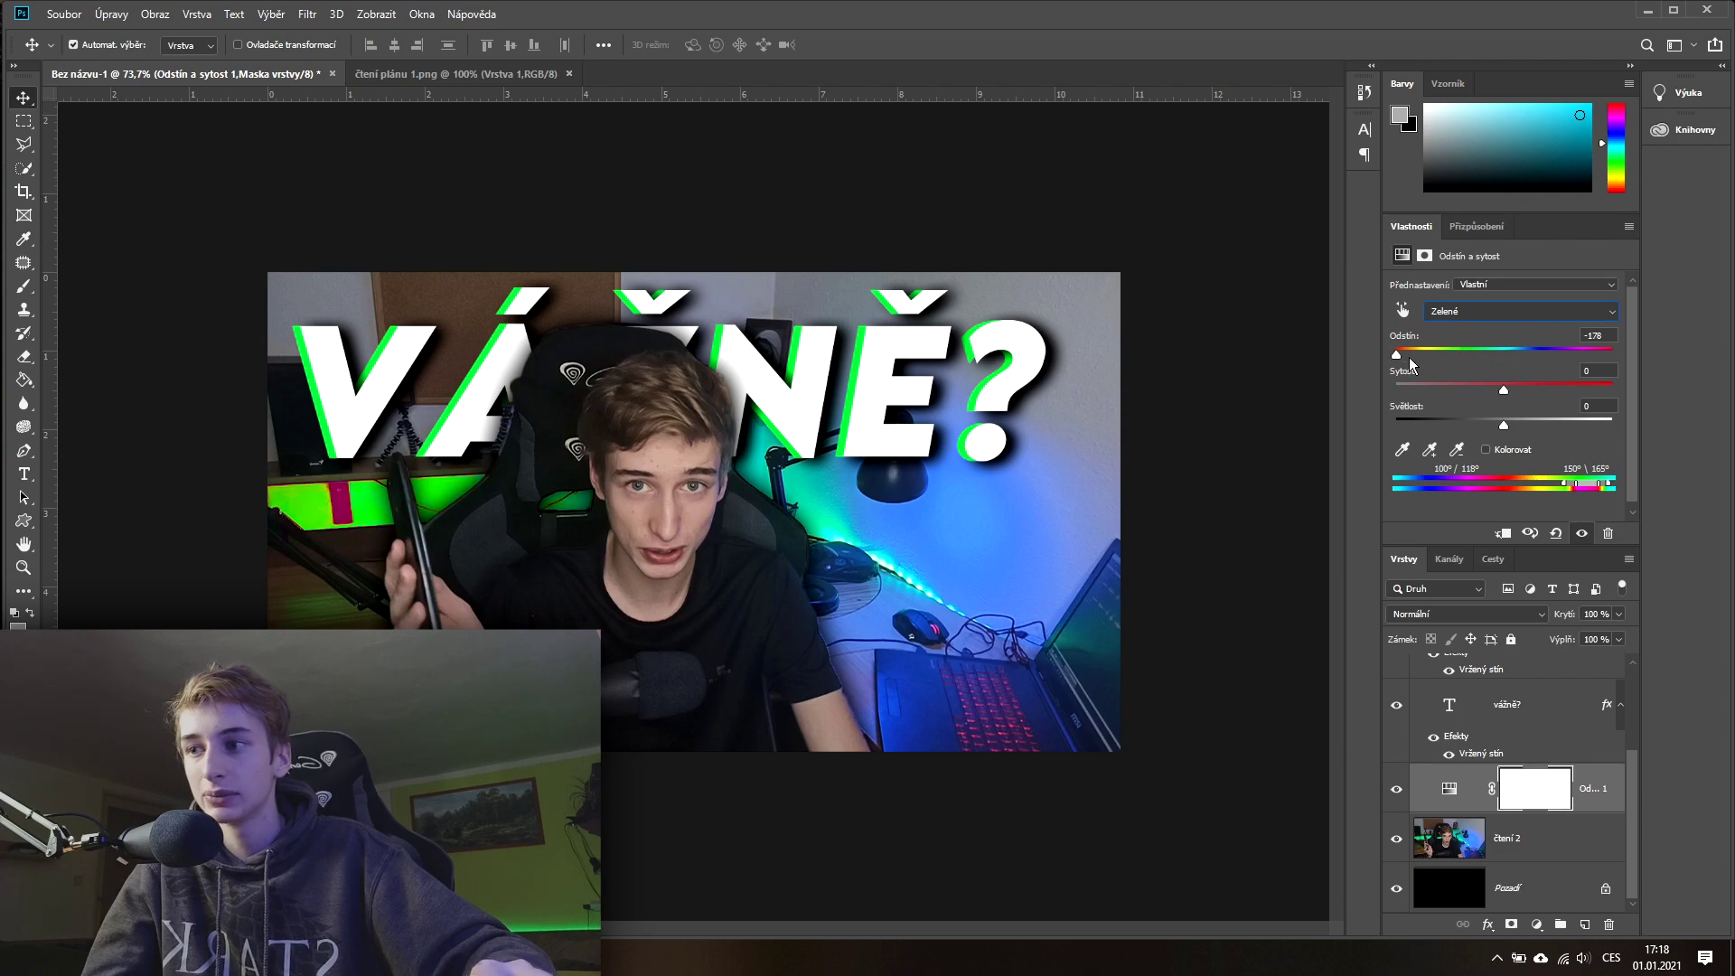
pyautogui.moveTo(1560, 369)
pyautogui.mouseDown()
pyautogui.moveTo(1722, 373)
pyautogui.moveTo(1448, 369)
pyautogui.mouseUp()
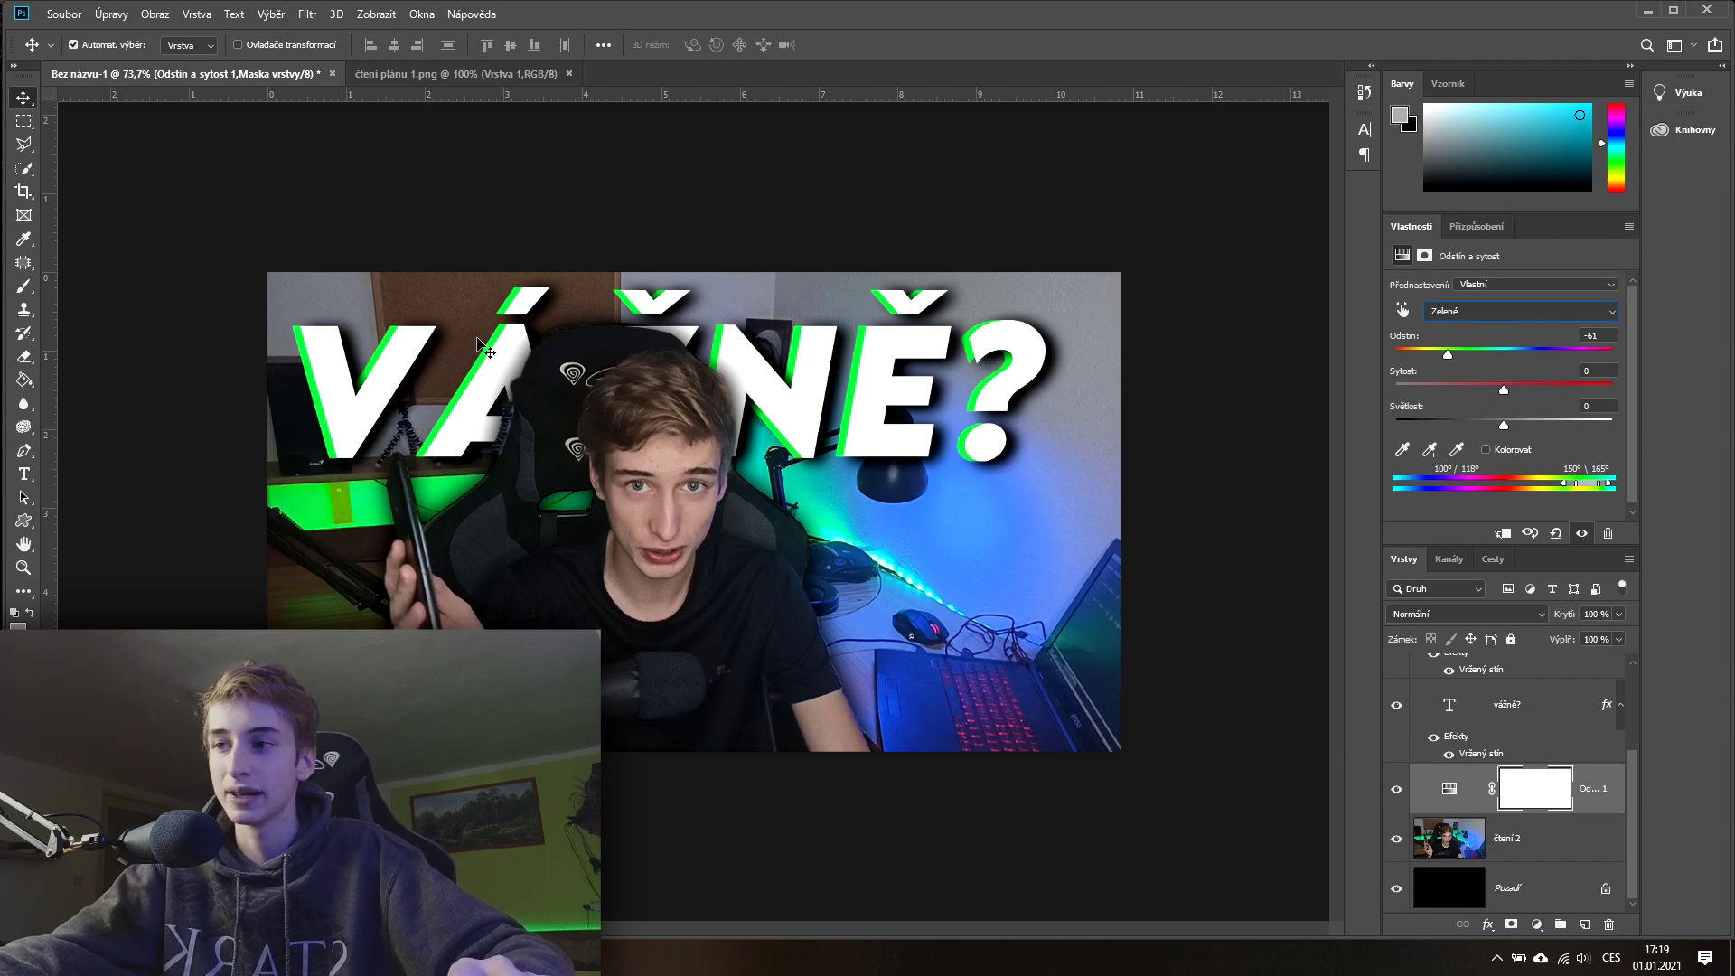
pyautogui.click(1396, 791)
pyautogui.click(1396, 792)
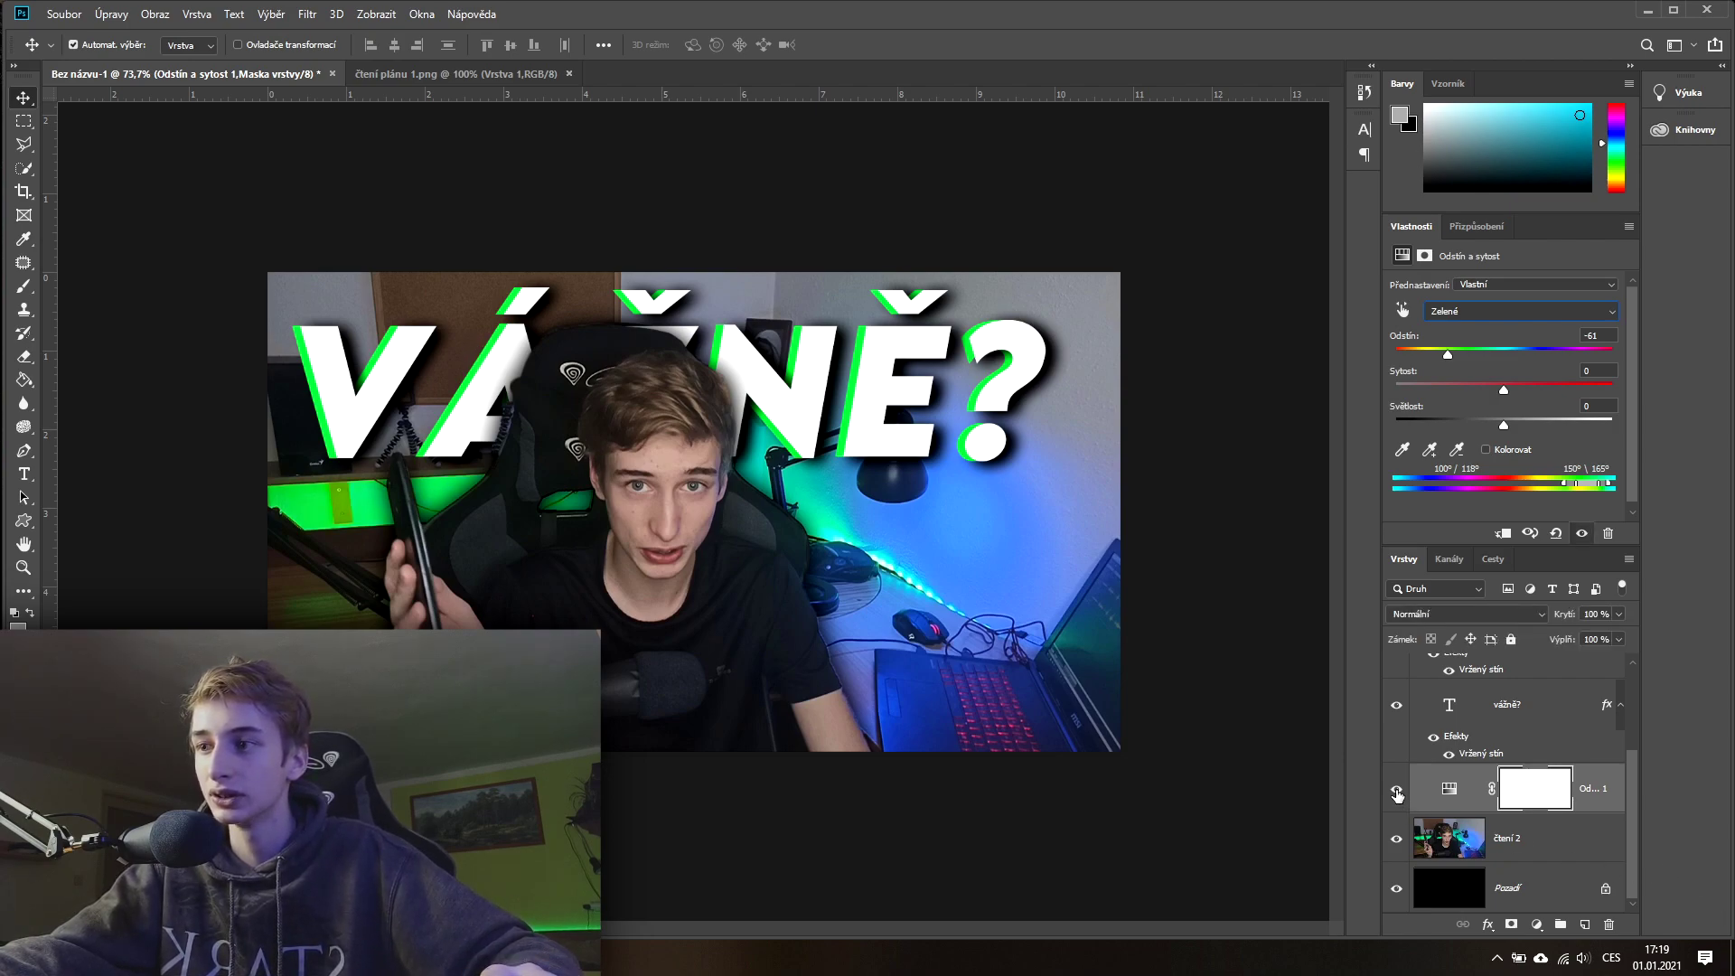
pyautogui.click(1396, 792)
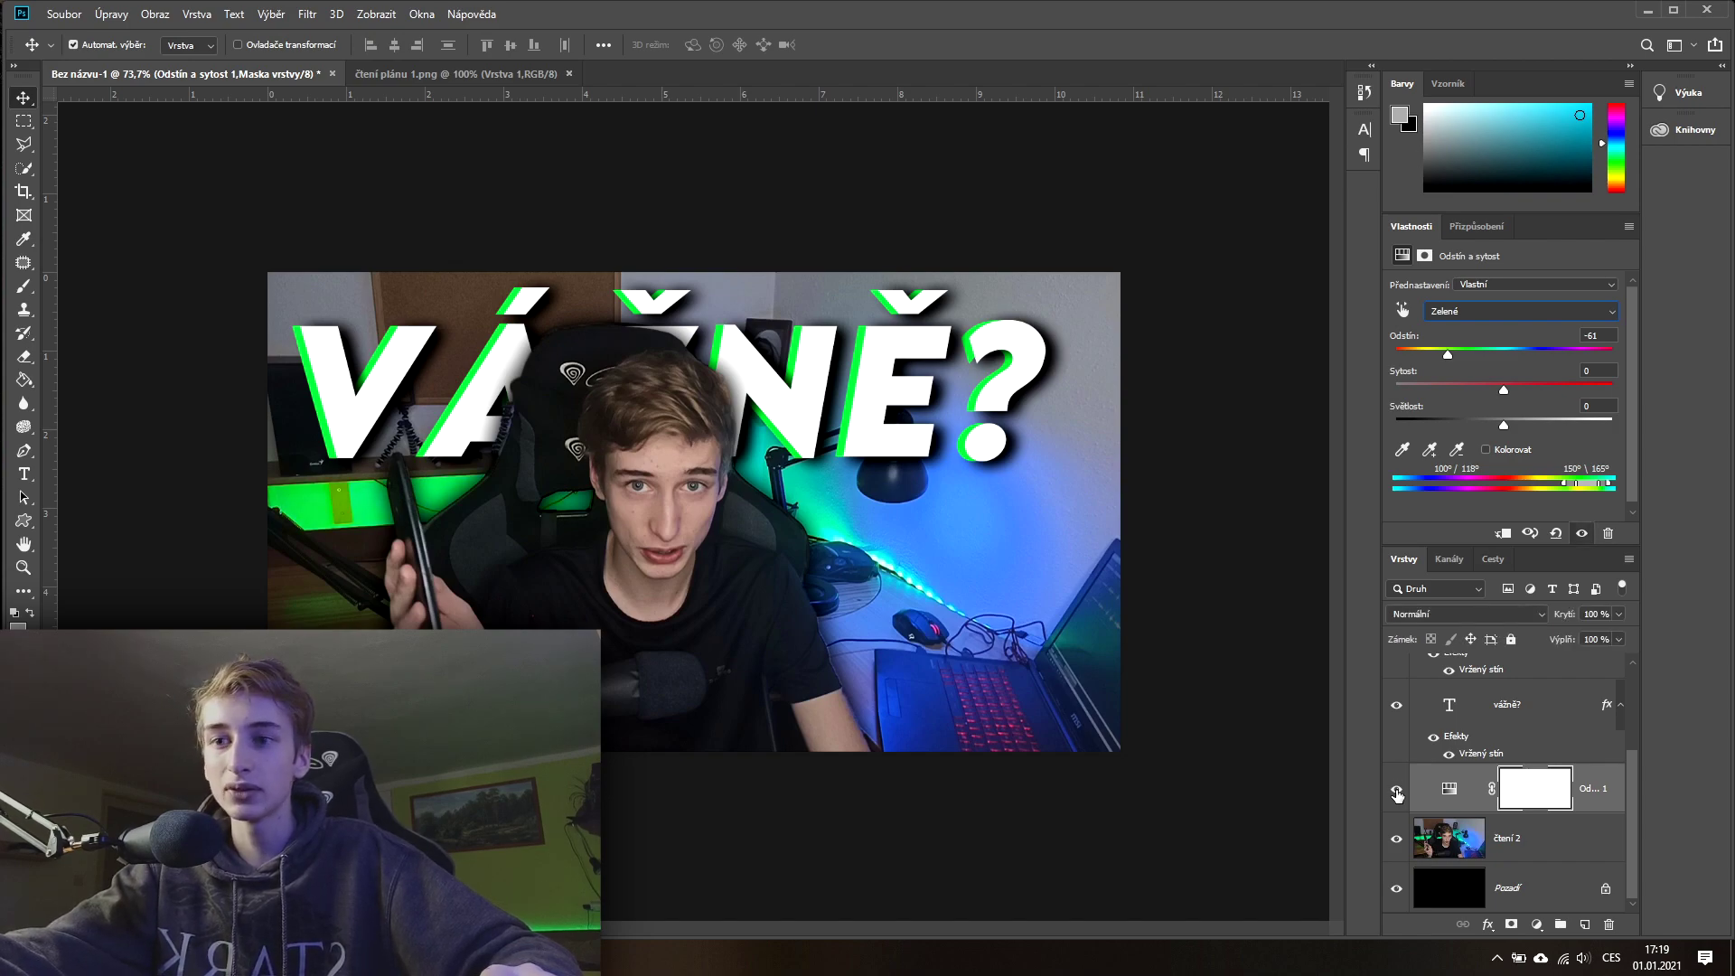
pyautogui.click(1397, 791)
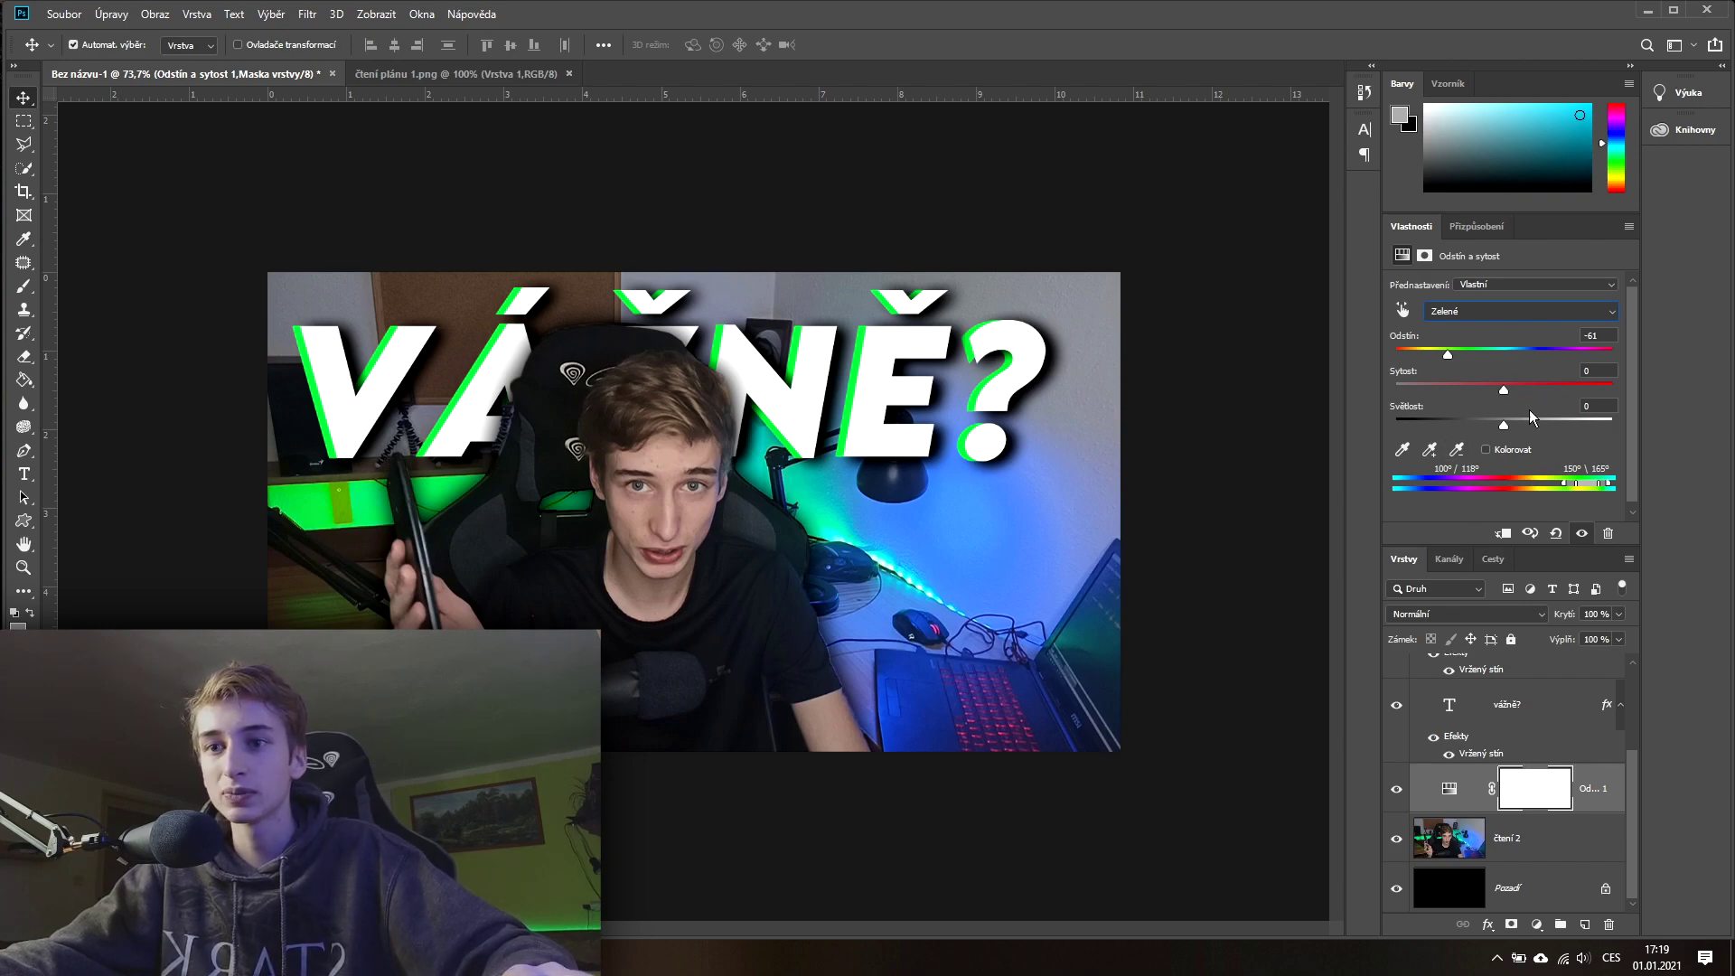
# Step: Recheck the colour ranges and compare the Greens adjustment (hue -61, saturation +53) on and off
pyautogui.click(1455, 312)
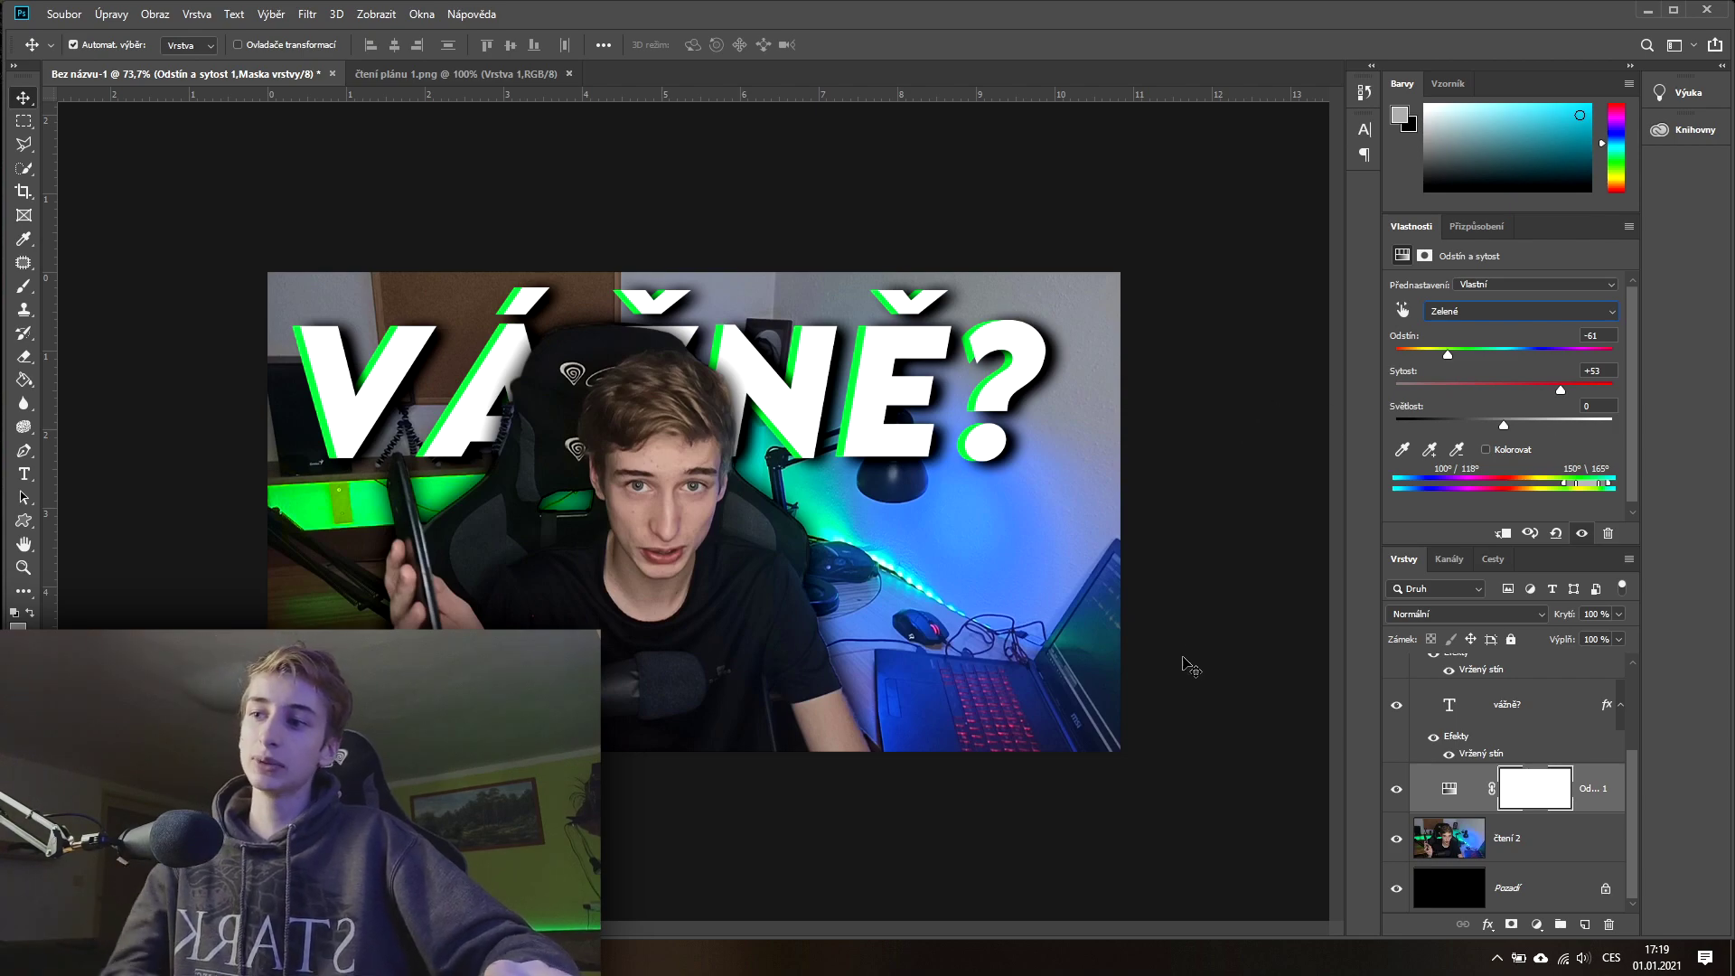
pyautogui.click(1397, 791)
pyautogui.click(1398, 792)
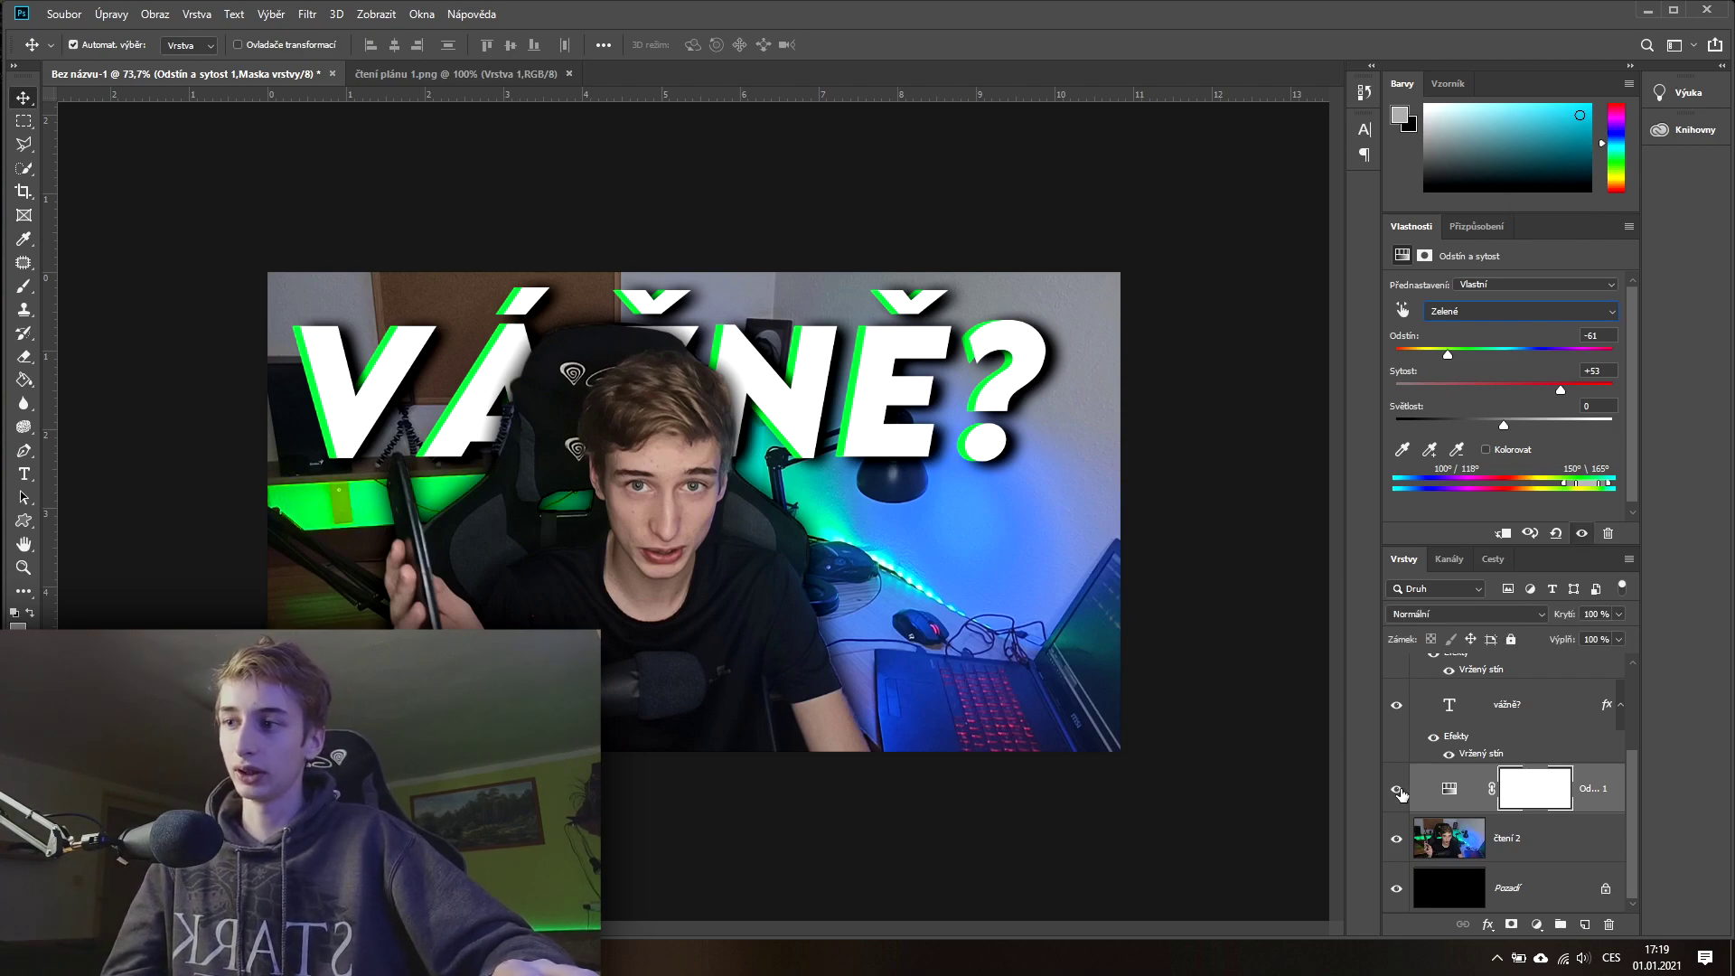
pyautogui.click(1397, 791)
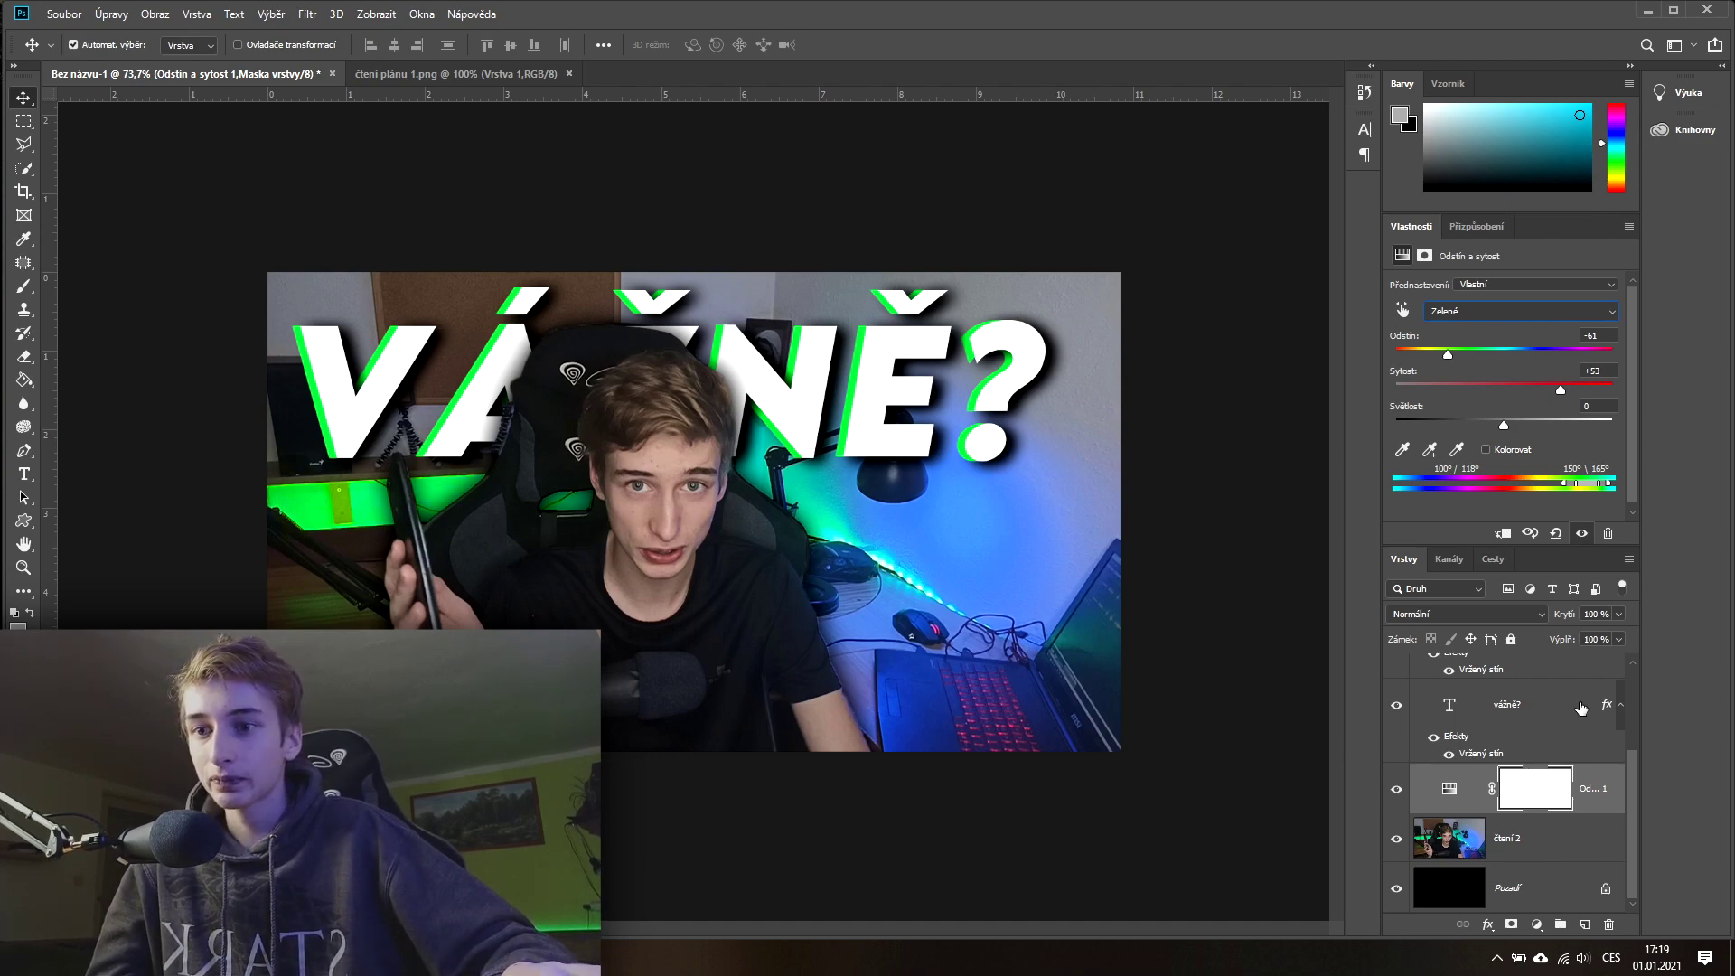
pyautogui.scroll(3, 1588, 693)
pyautogui.scroll(-3, 1532, 836)
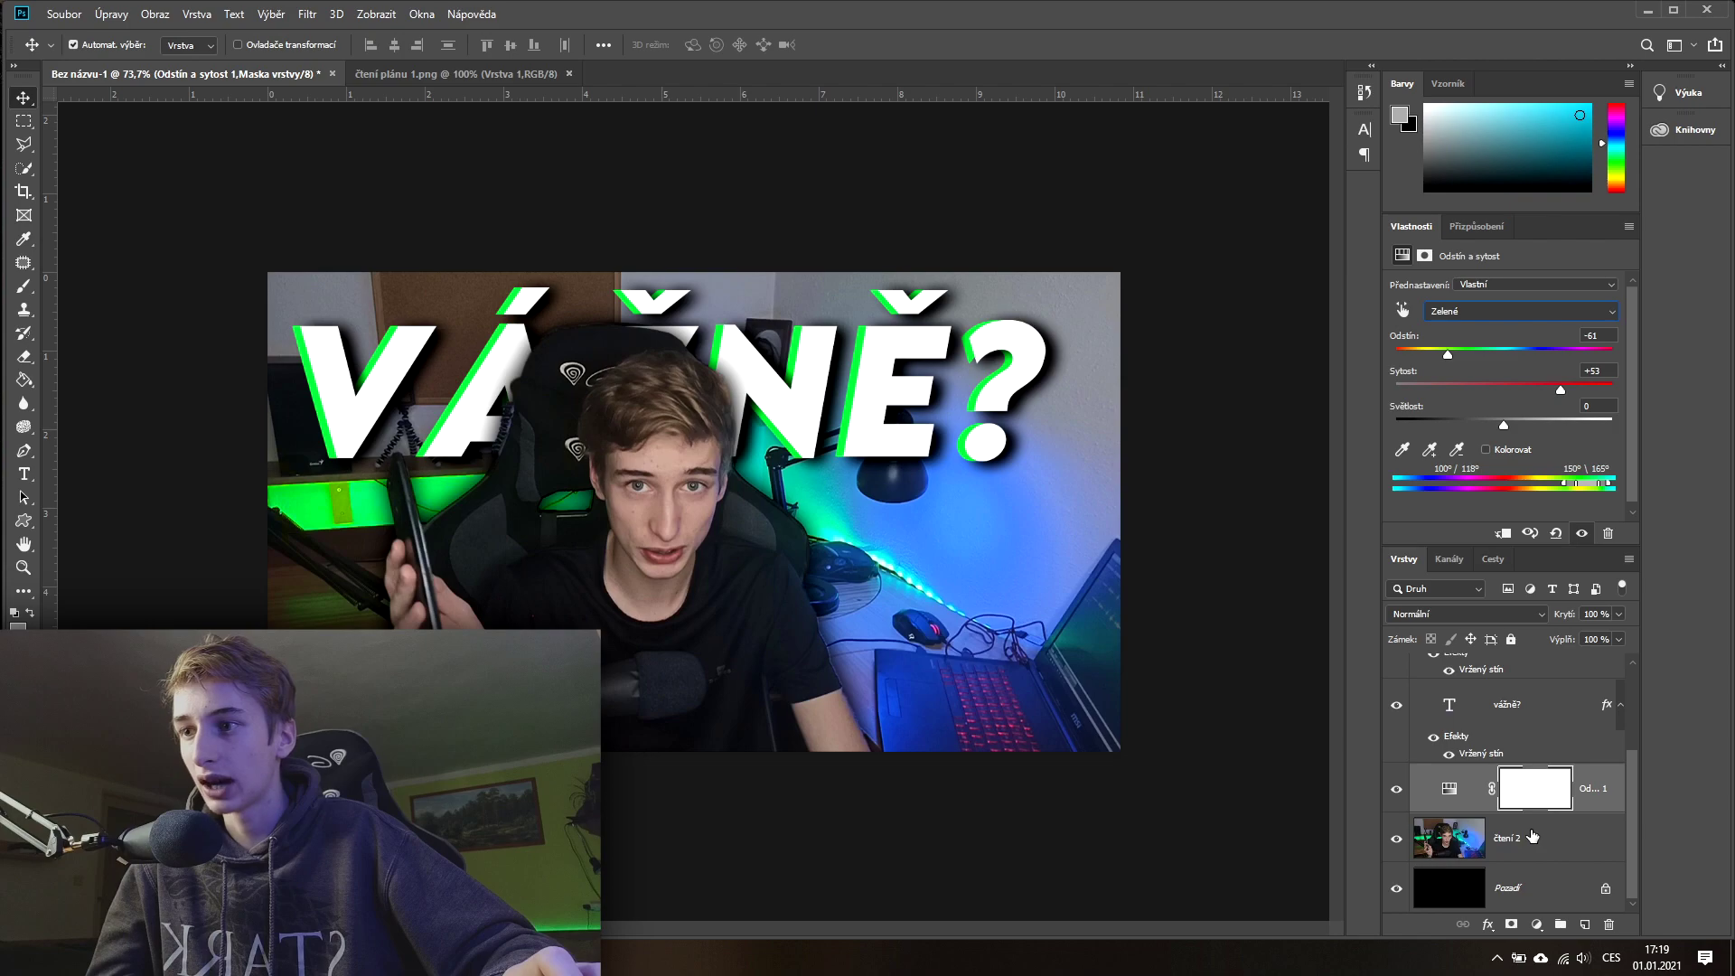
# Step: Select the Vrstva 2 creator layer and make it visible
pyautogui.click(644, 543)
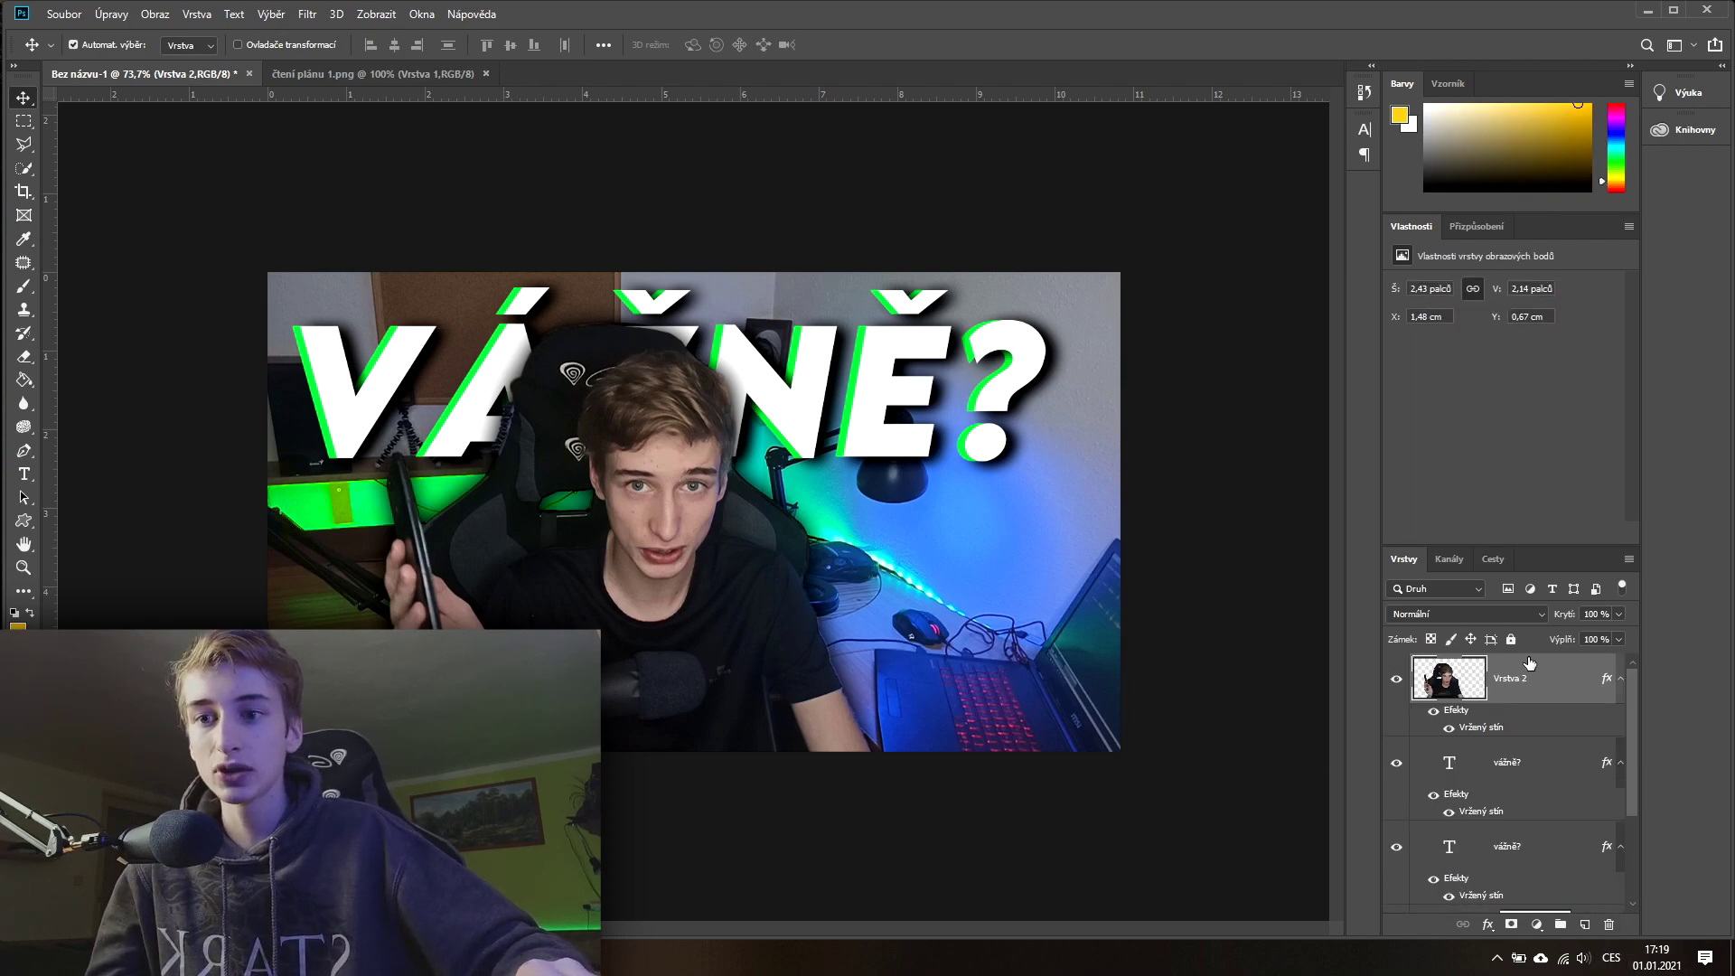
pyautogui.scroll(-3, 1539, 724)
pyautogui.scroll(3, 1539, 724)
pyautogui.click(1053, 384)
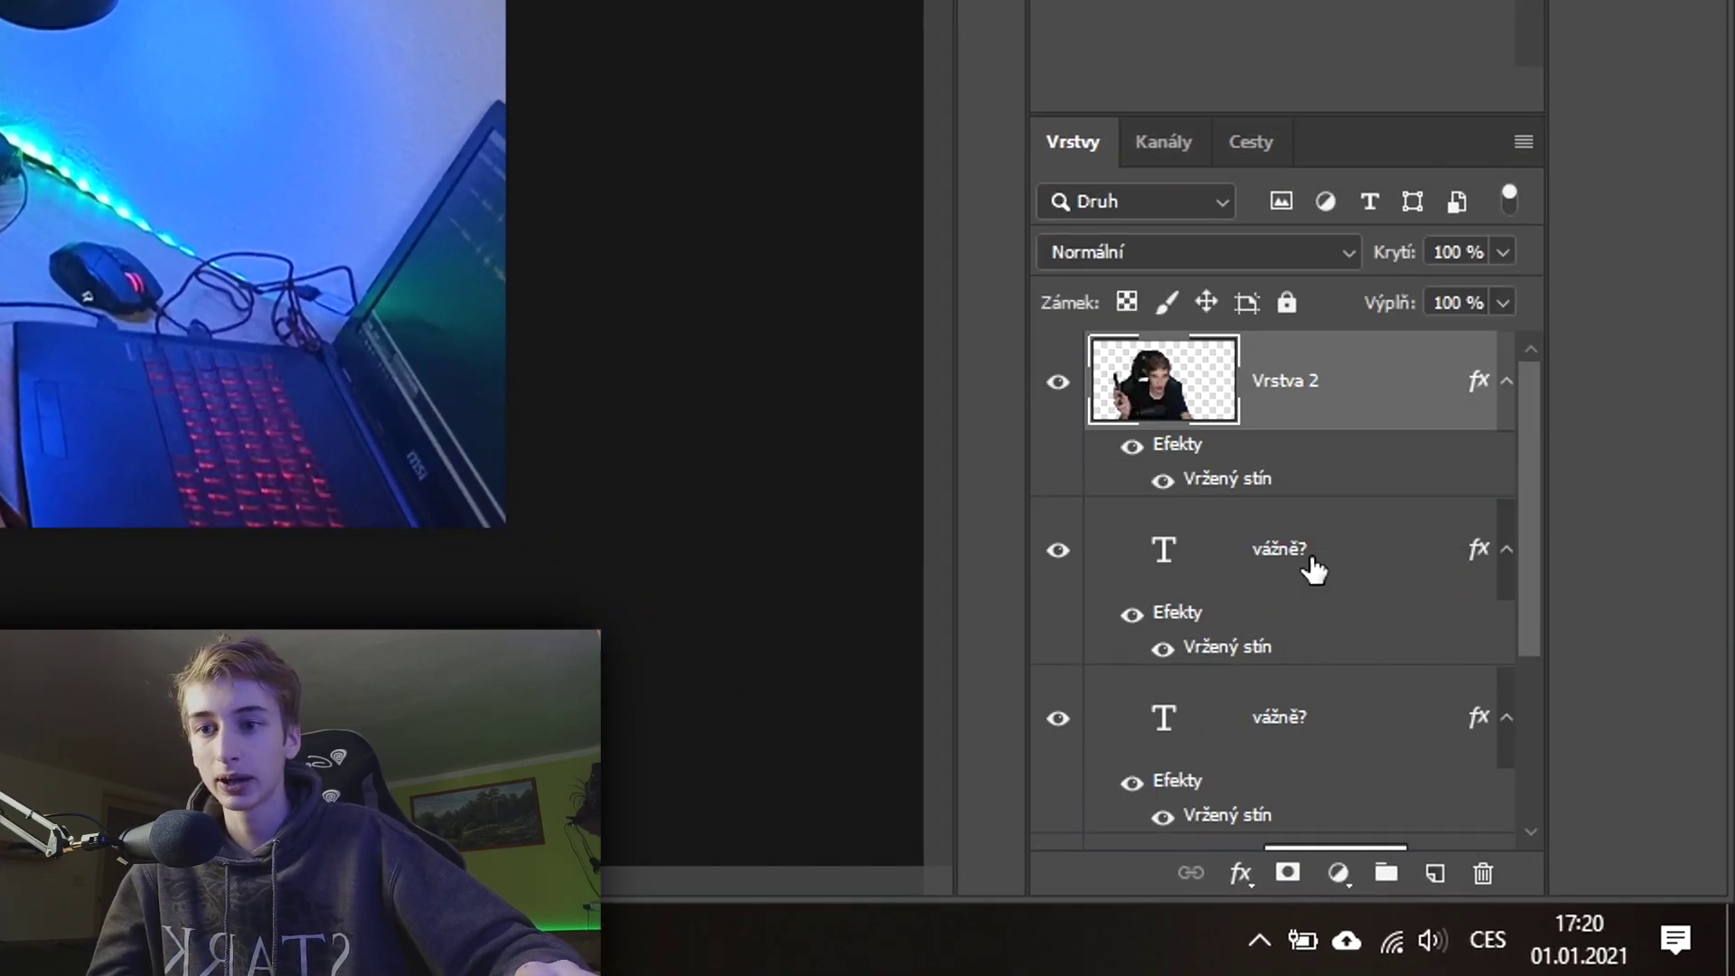
# Step: Add a Jas a kontrast adjustment layer with brightness at 150 and contrast 0
pyautogui.click(1339, 873)
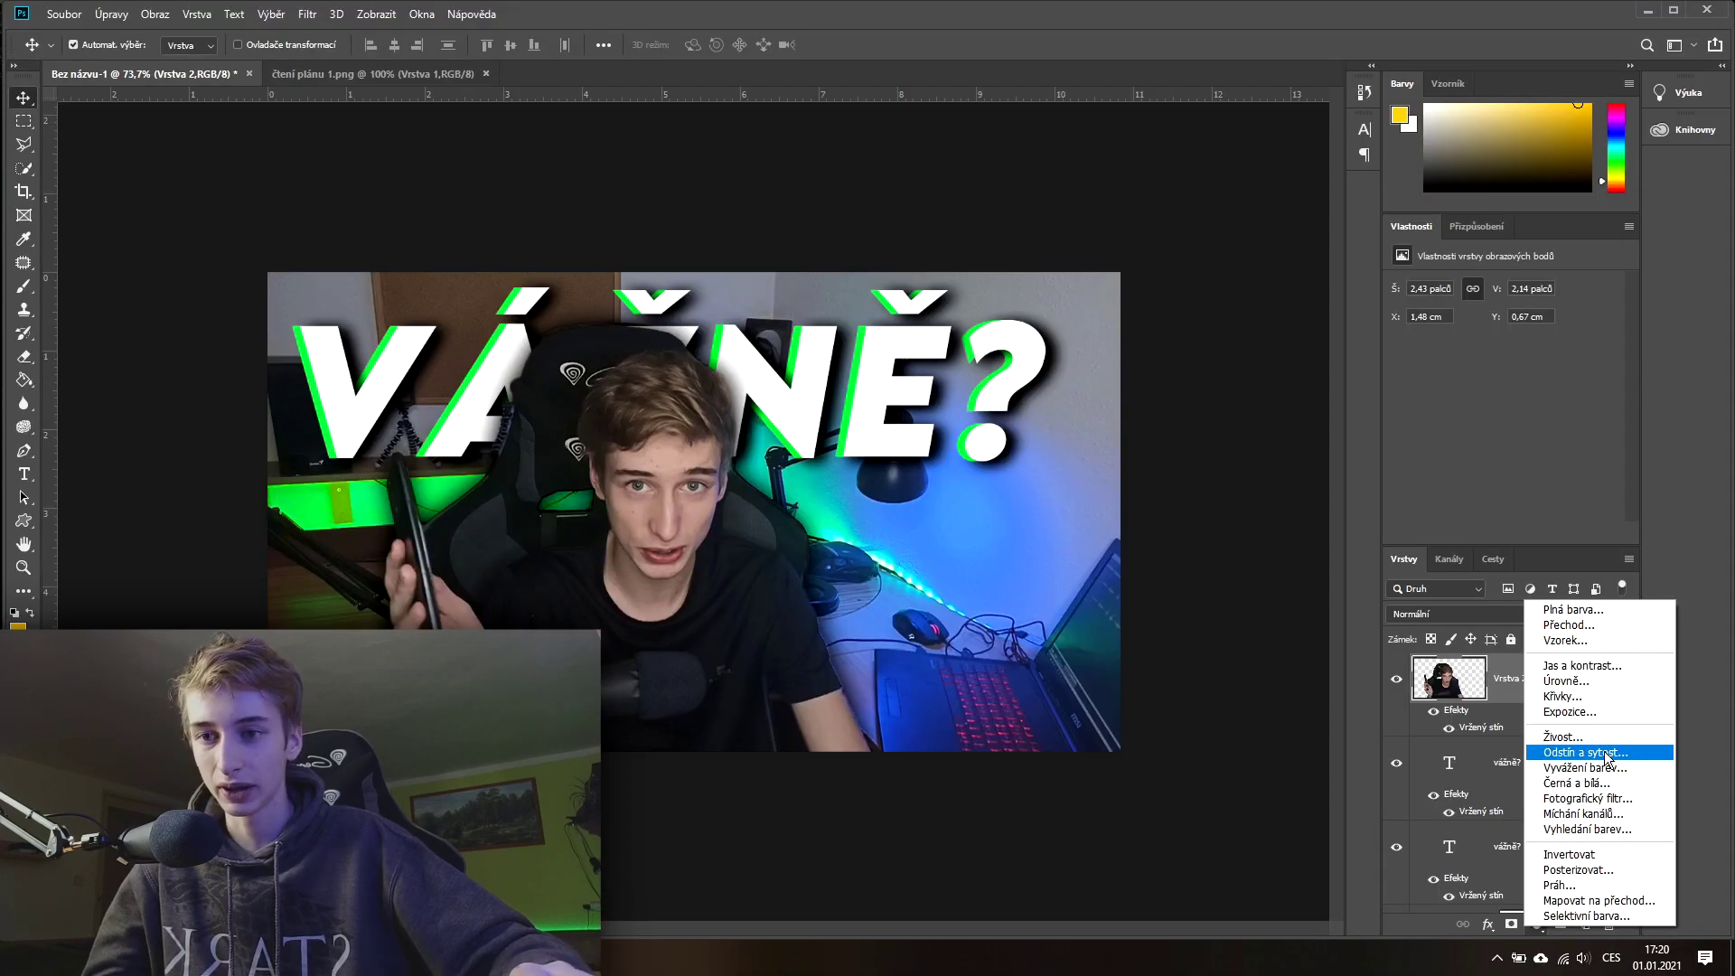
pyautogui.click(1592, 666)
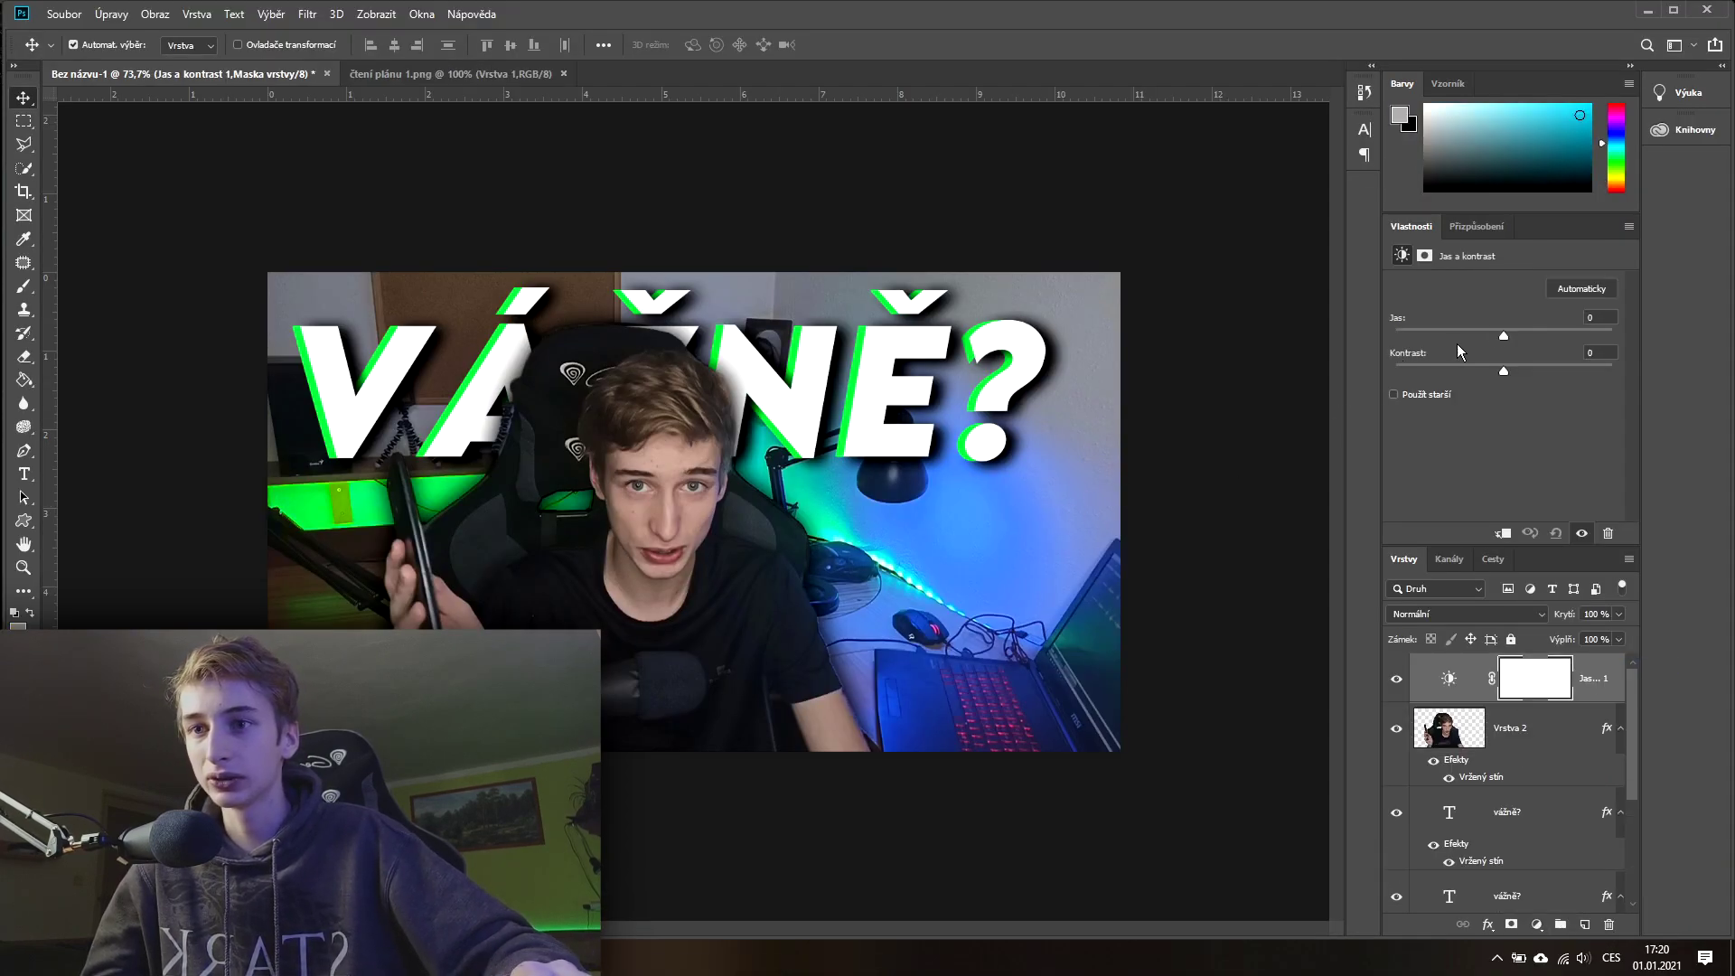
pyautogui.moveTo(1504, 336)
pyautogui.mouseDown()
pyautogui.moveTo(1594, 340)
pyautogui.moveTo(1533, 337)
pyautogui.moveTo(1570, 341)
pyautogui.mouseUp()
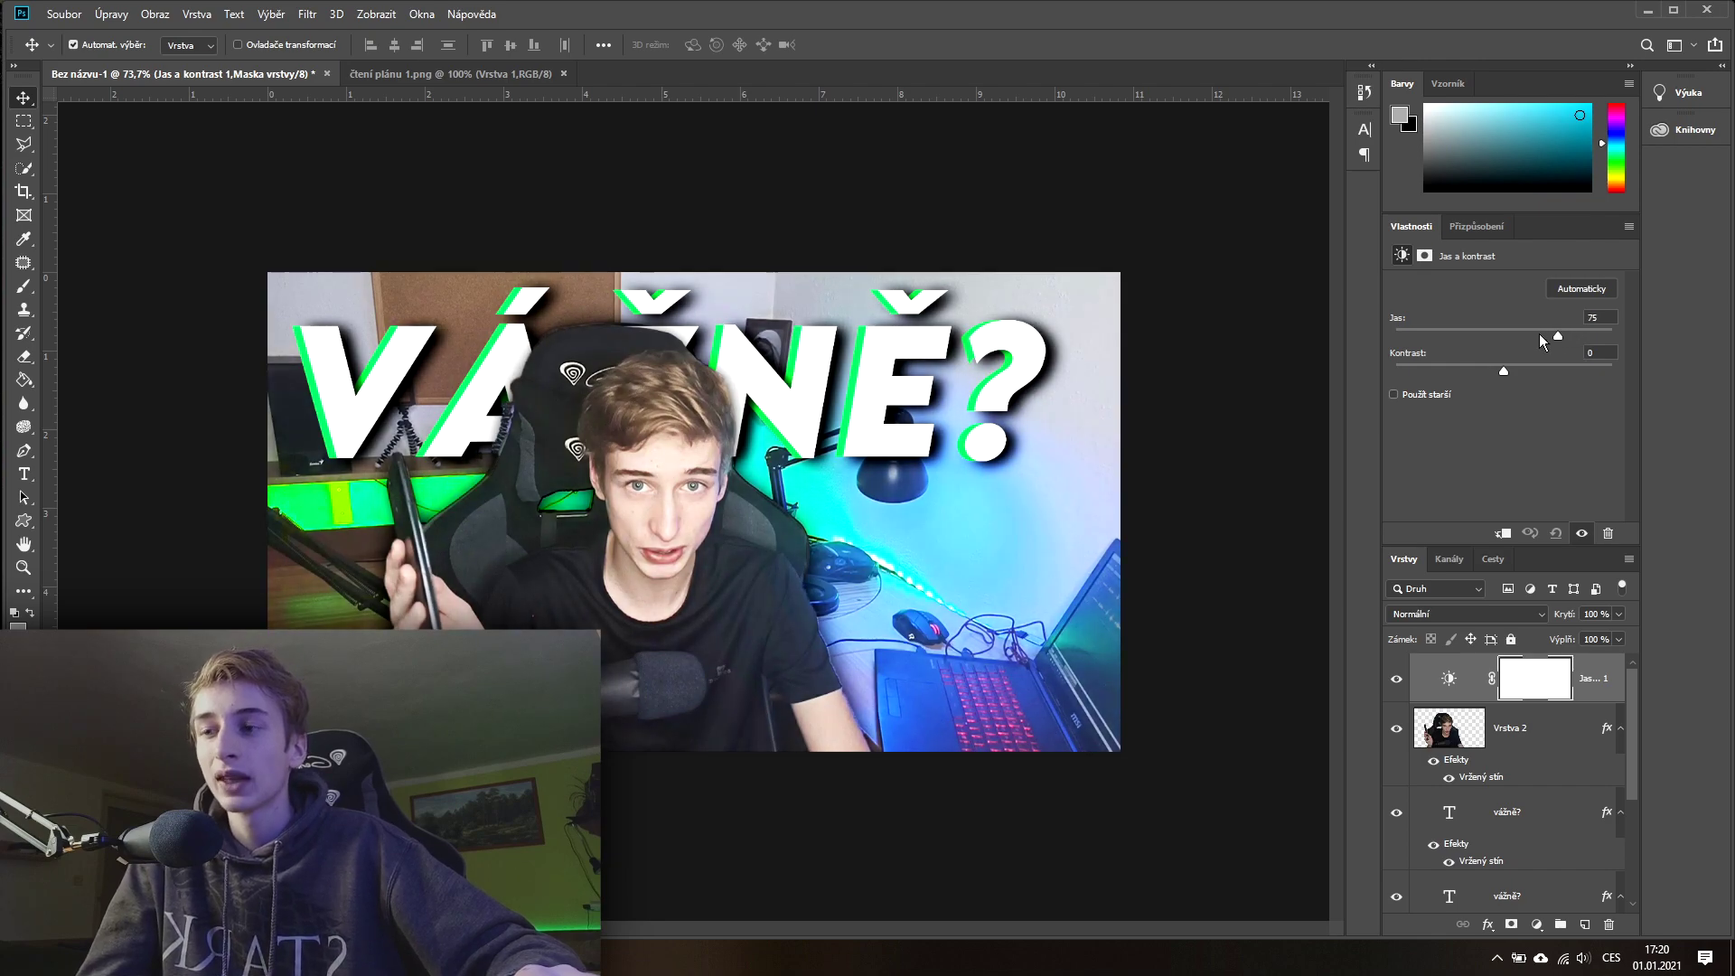
pyautogui.moveTo(1570, 335); pyautogui.dragTo(1628, 339)
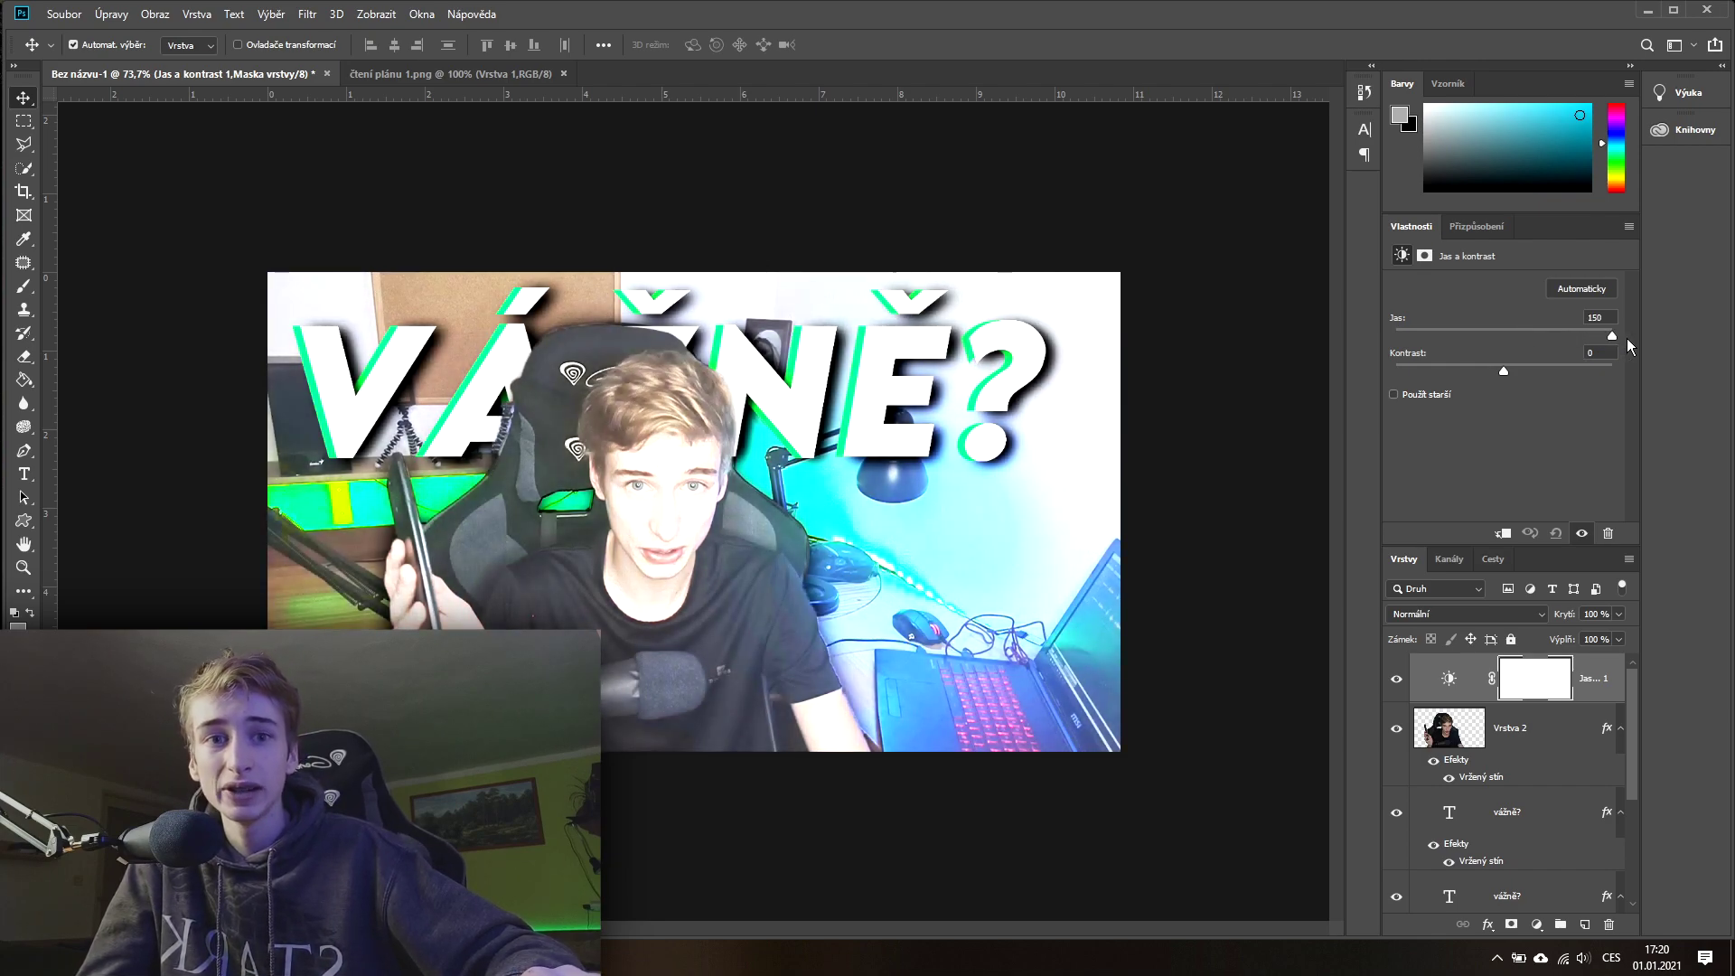
pyautogui.scroll(-3, 1564, 676)
pyautogui.scroll(2, 1555, 687)
pyautogui.scroll(-2, 1546, 696)
pyautogui.scroll(3, 1531, 707)
pyautogui.scroll(-2, 1530, 709)
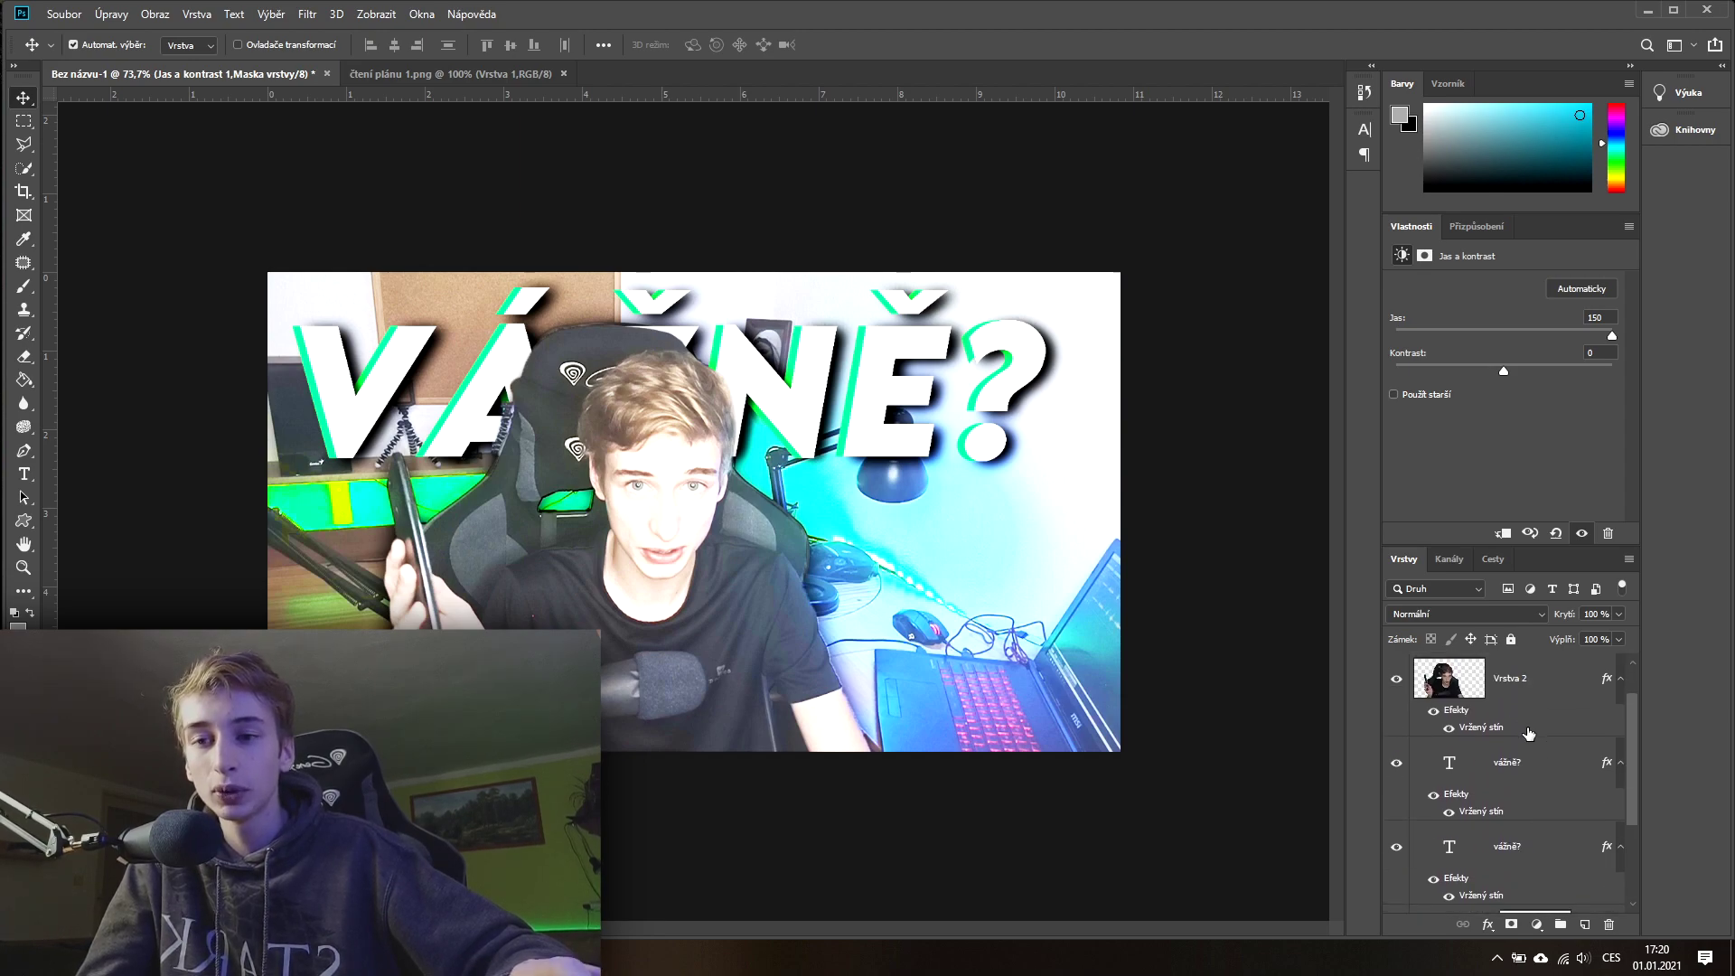
pyautogui.scroll(-2, 1526, 741)
pyautogui.scroll(4, 1523, 769)
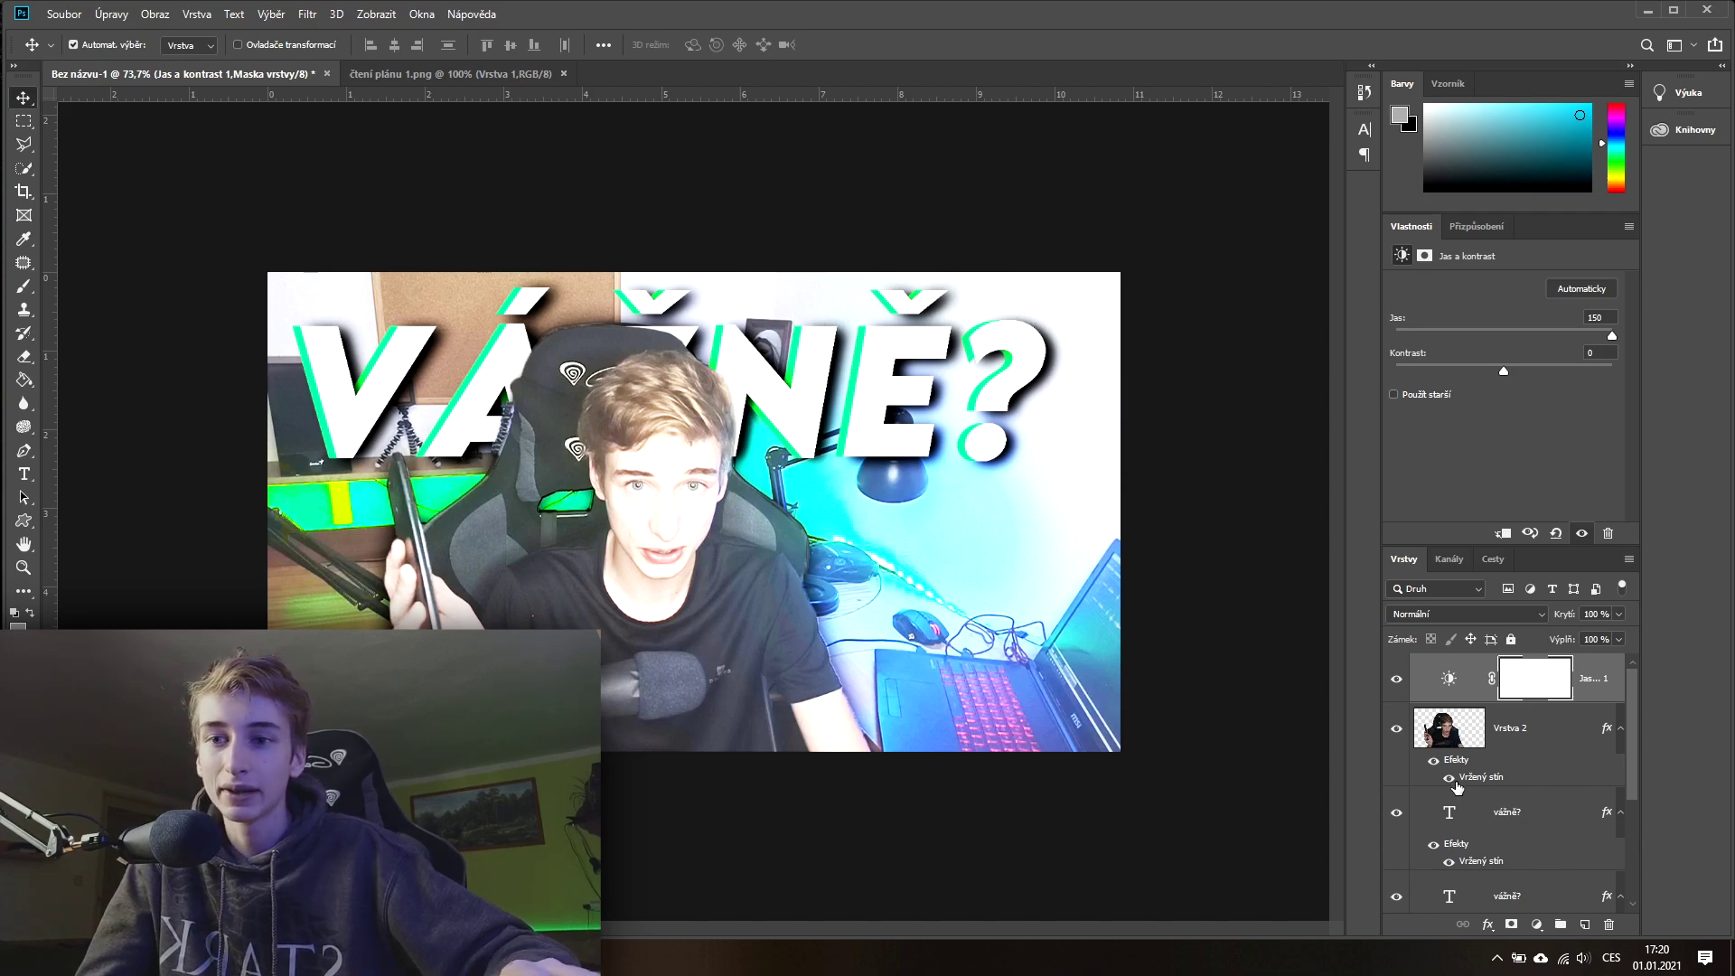
# Step: Make the Jas a kontrast layer a clipping mask on Vrstva 2, then readjust its brightness
pyautogui.rightClick(1535, 678)
pyautogui.press('Escape')
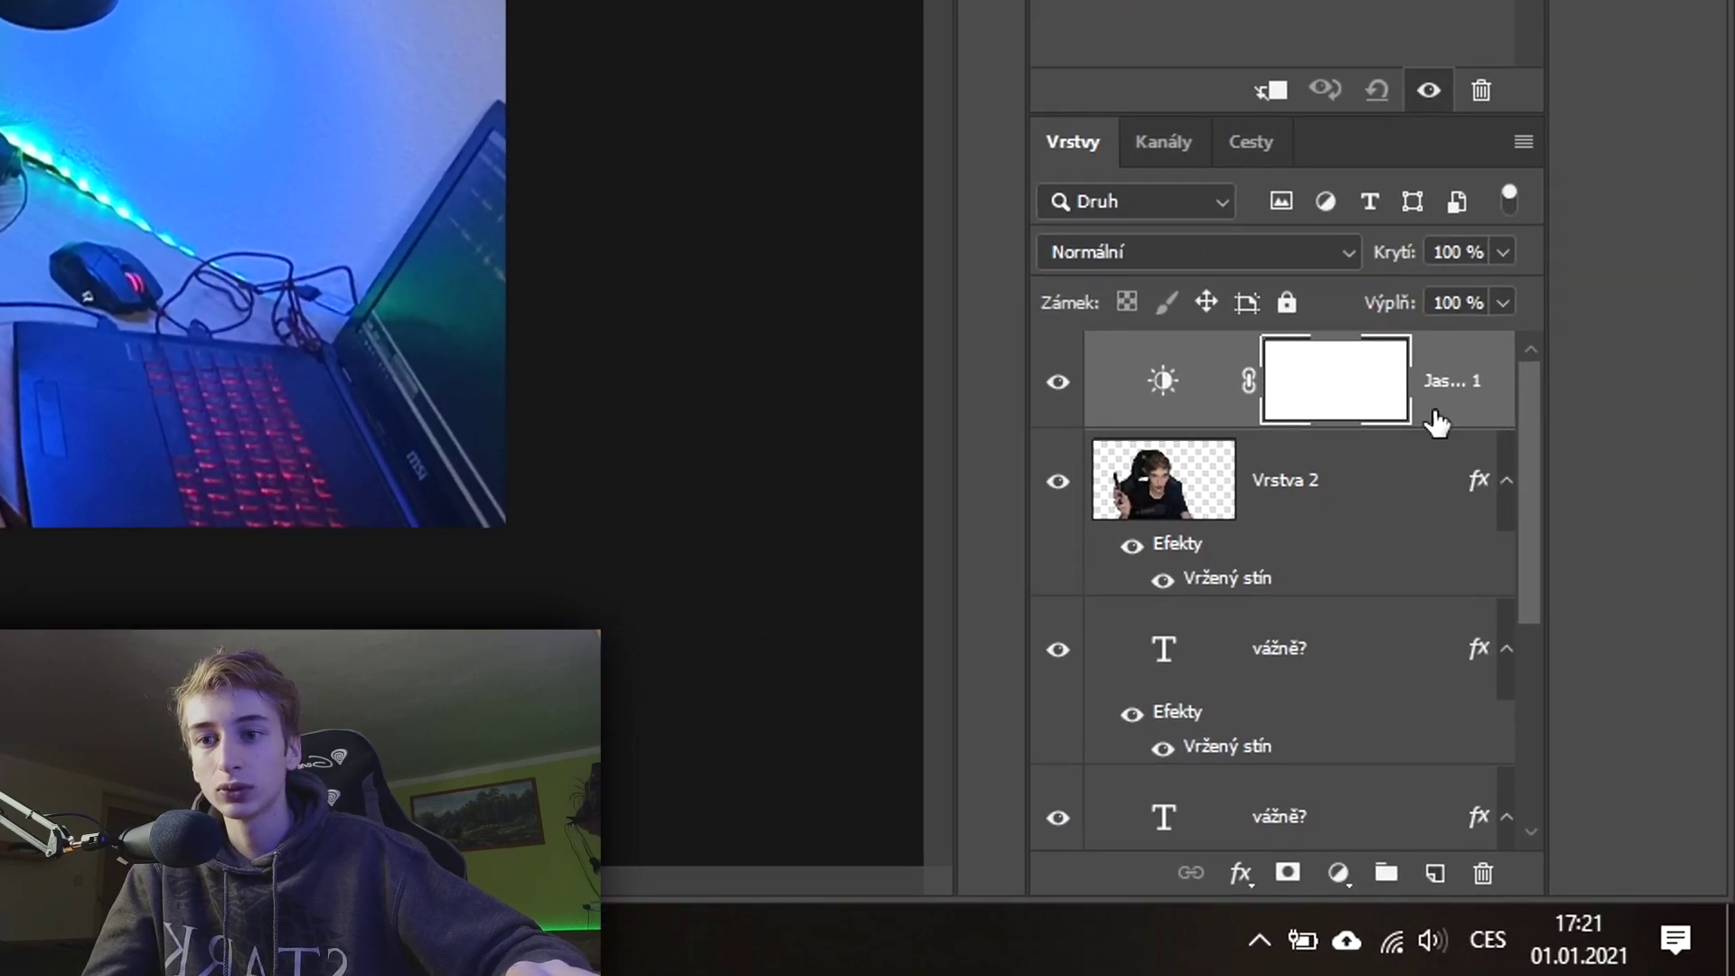
pyautogui.rightClick(1450, 404)
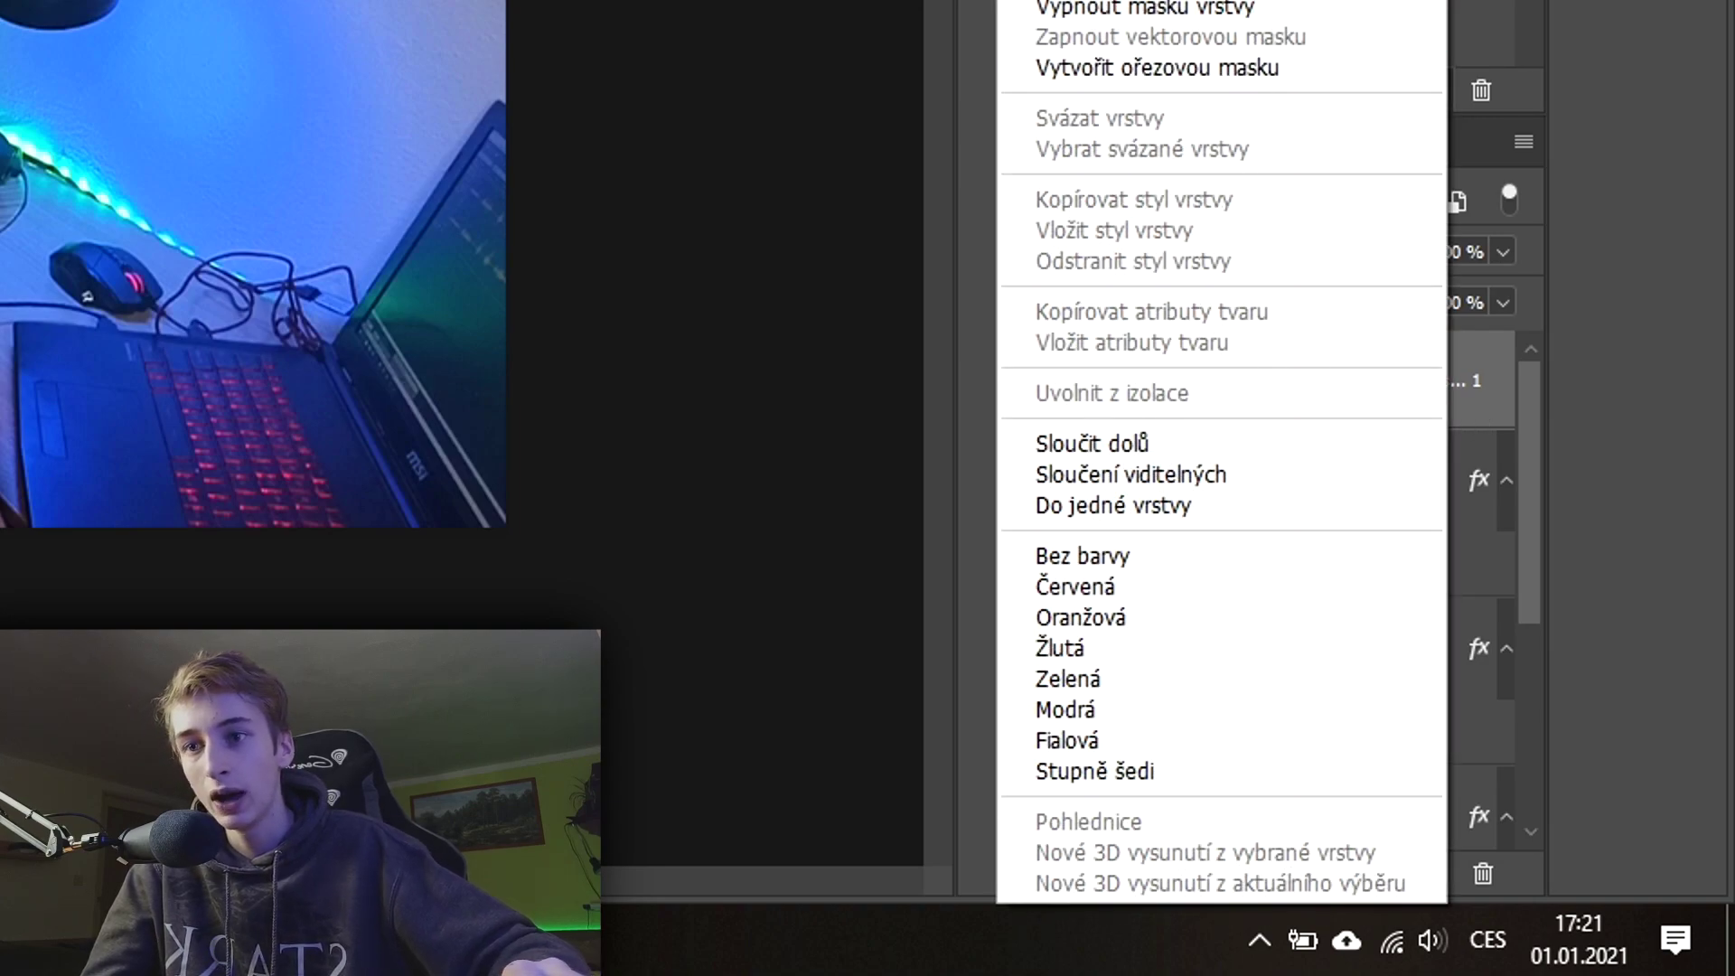
pyautogui.click(1191, 67)
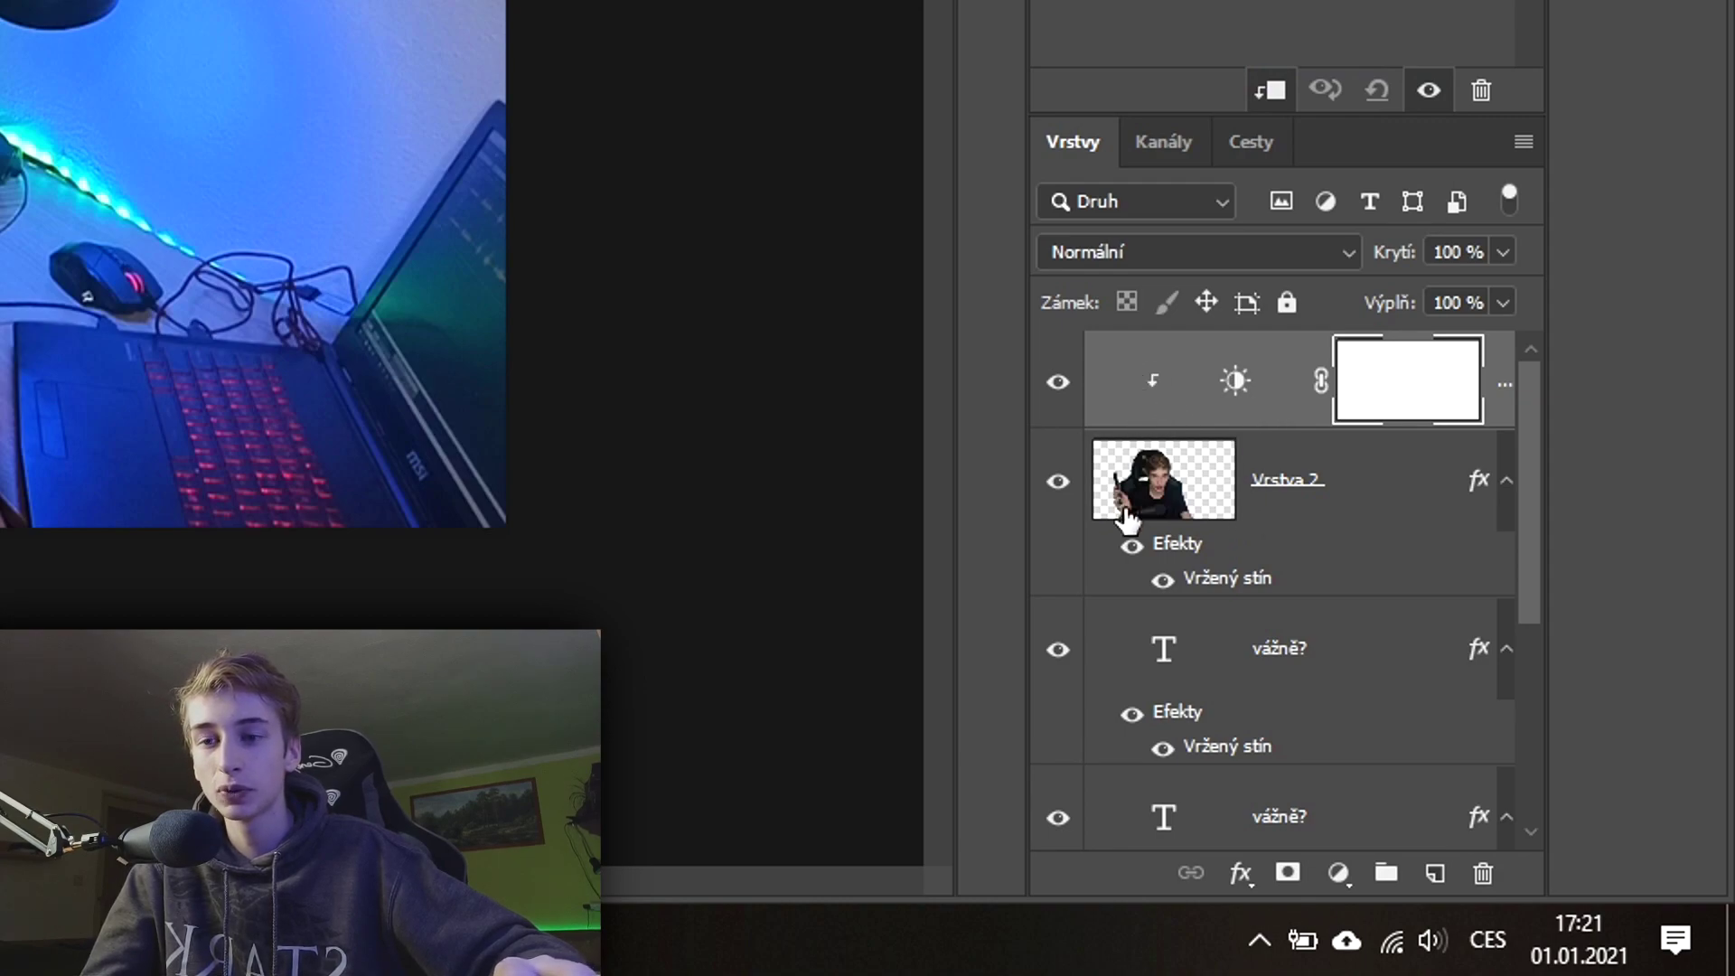
pyautogui.click(1157, 491)
pyautogui.click(1186, 418)
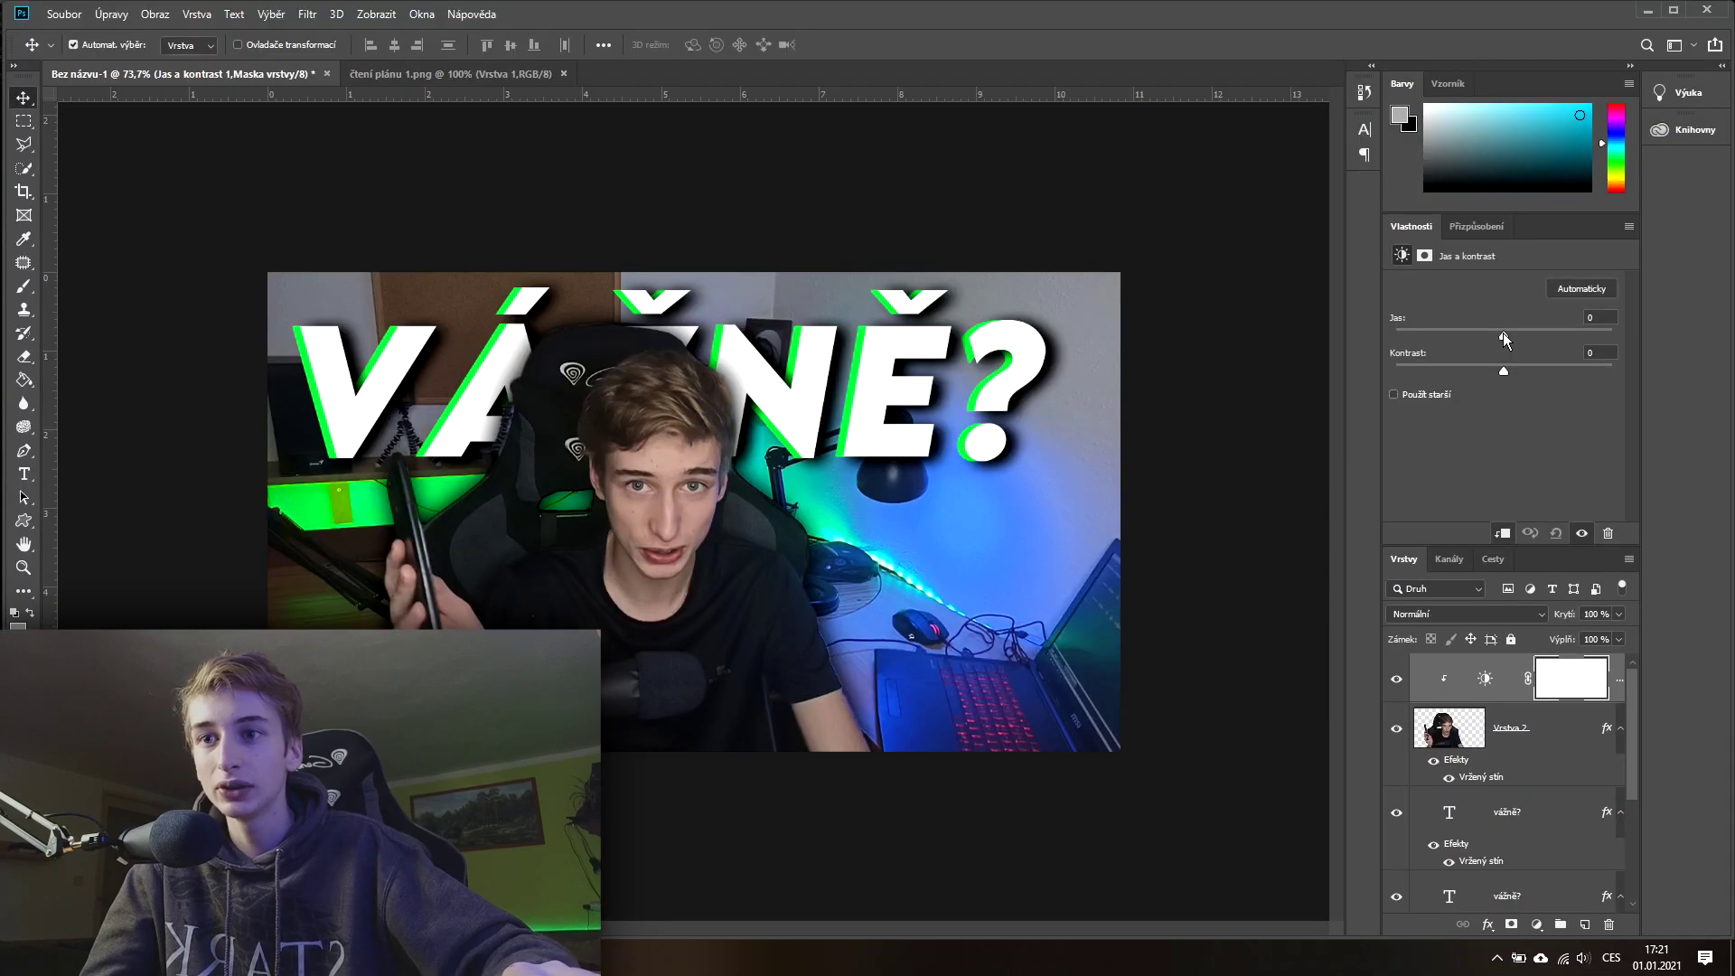
pyautogui.moveTo(1504, 333); pyautogui.dragTo(1611, 335)
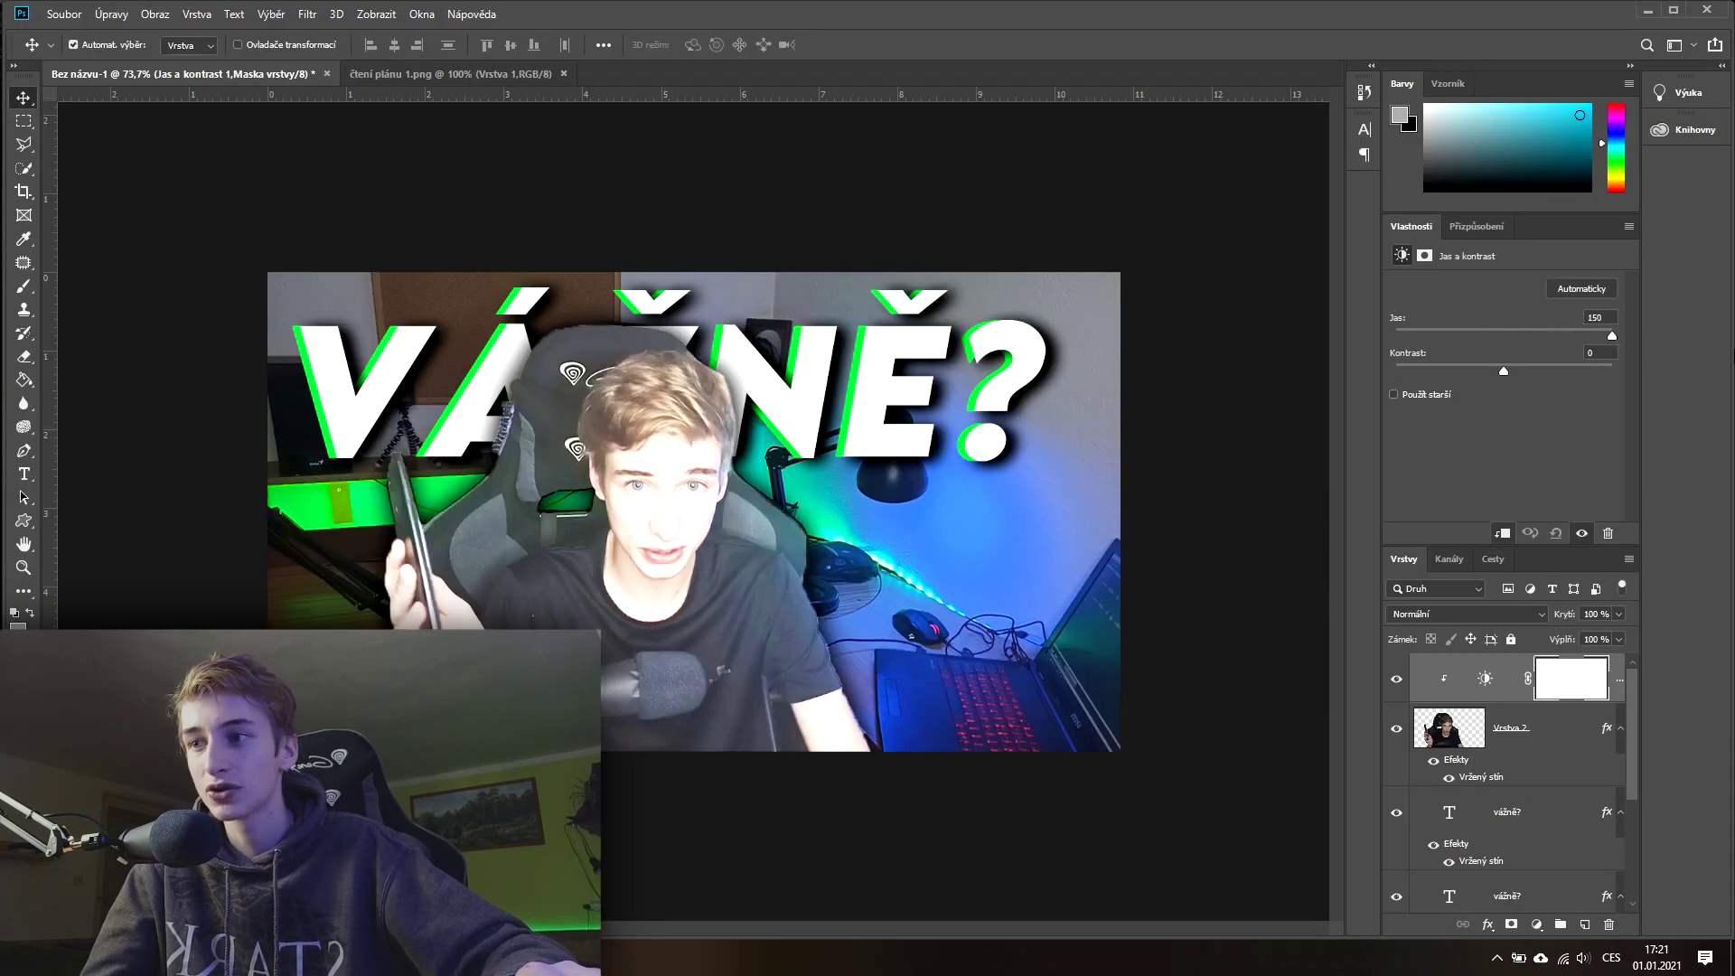
# Step: Adjust the creator's Jas and Kontrast sliders to settle at brightness 50 and contrast 38, toggling the layer's visibility to compare
pyautogui.moveTo(1446, 334); pyautogui.dragTo(1638, 335)
pyautogui.moveTo(1514, 335)
pyautogui.mouseDown()
pyautogui.moveTo(1632, 338)
pyautogui.moveTo(1552, 332)
pyautogui.mouseUp()
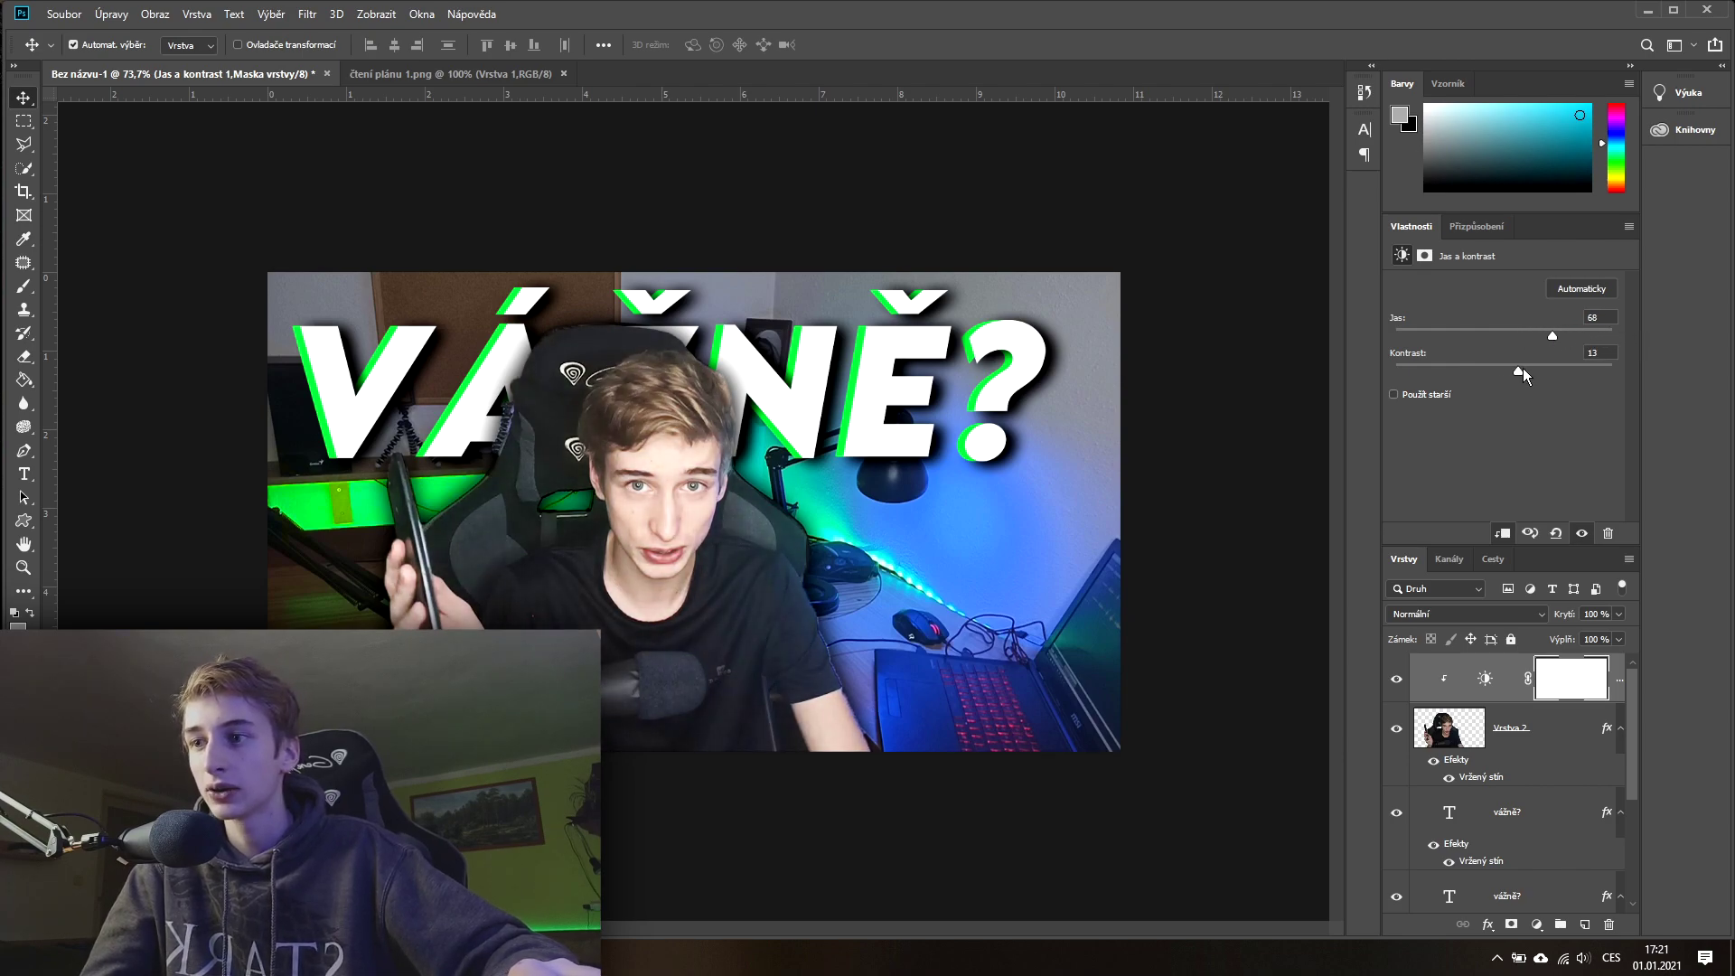
pyautogui.moveTo(1533, 370)
pyautogui.mouseDown()
pyautogui.moveTo(1690, 378)
pyautogui.moveTo(1370, 381)
pyautogui.moveTo(1507, 376)
pyautogui.mouseUp()
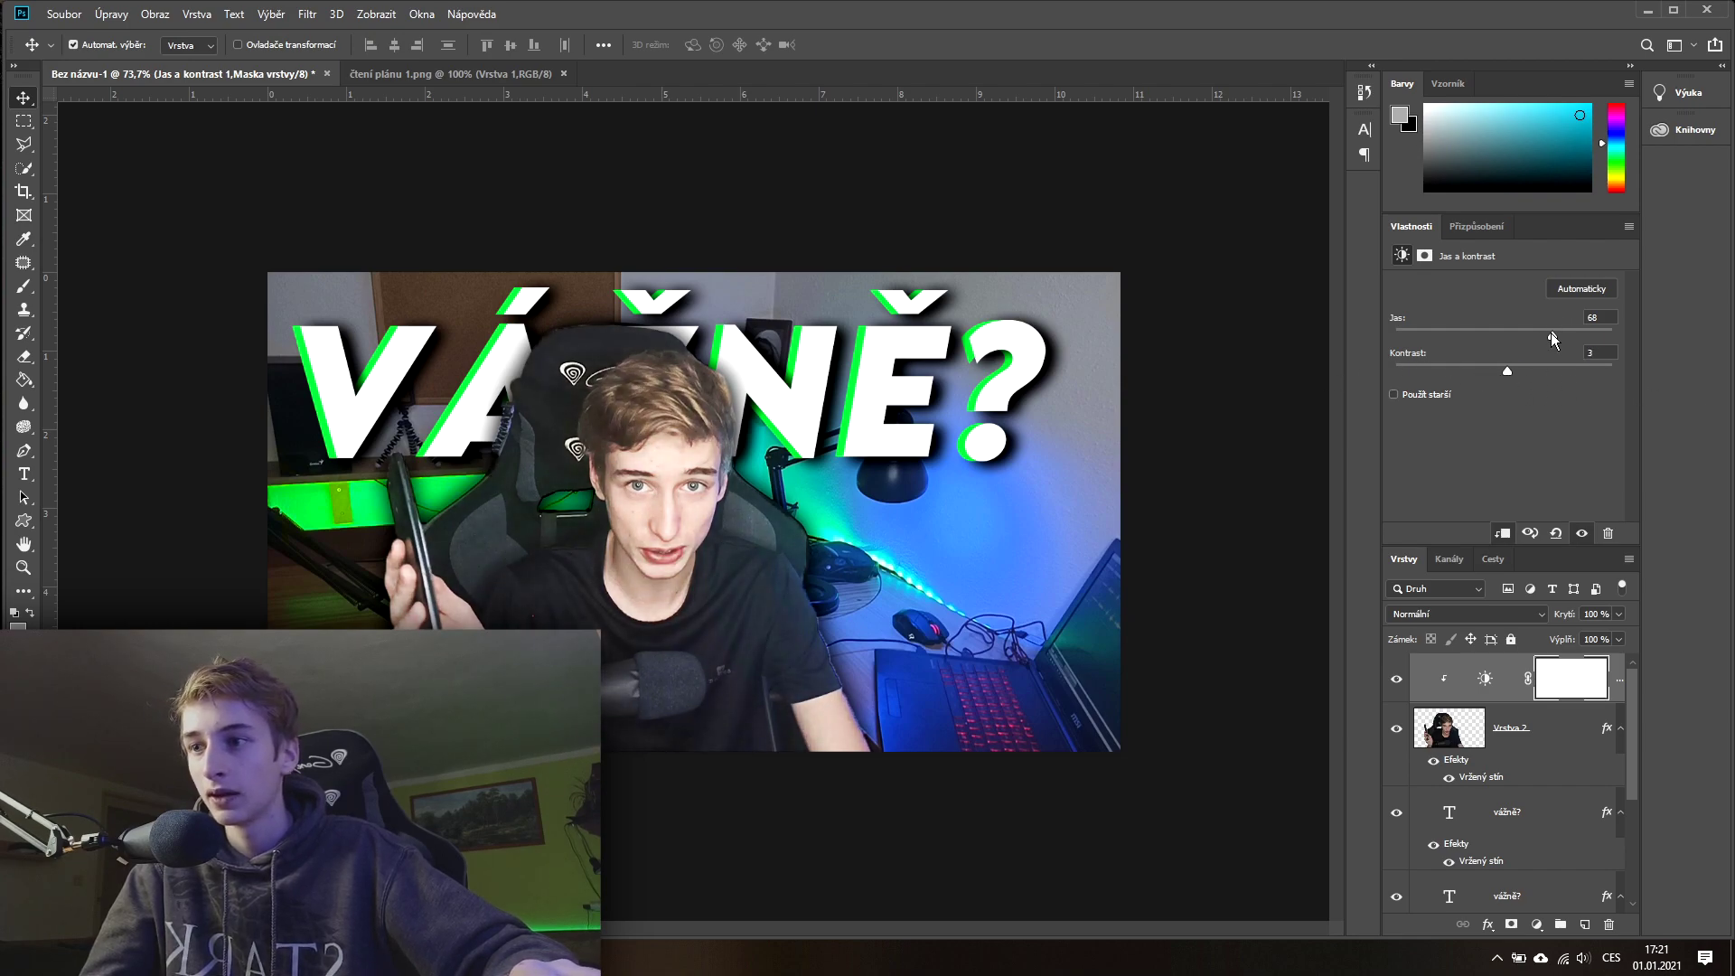
pyautogui.moveTo(1534, 369); pyautogui.dragTo(1545, 371)
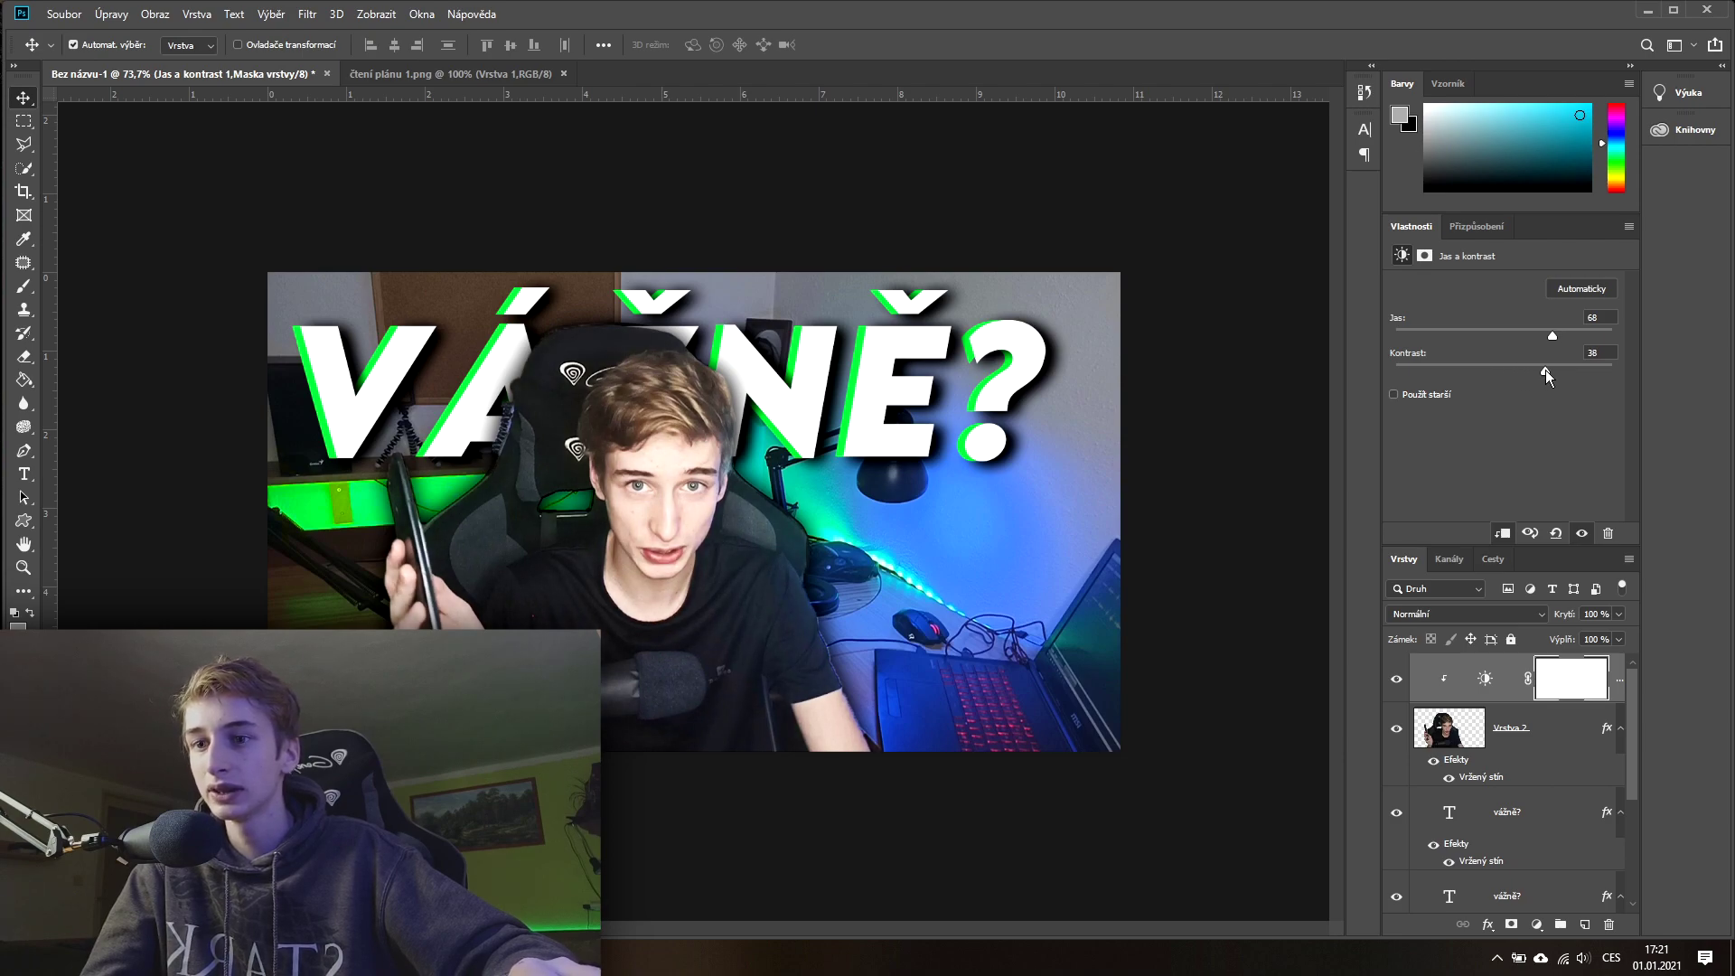
pyautogui.click(1398, 679)
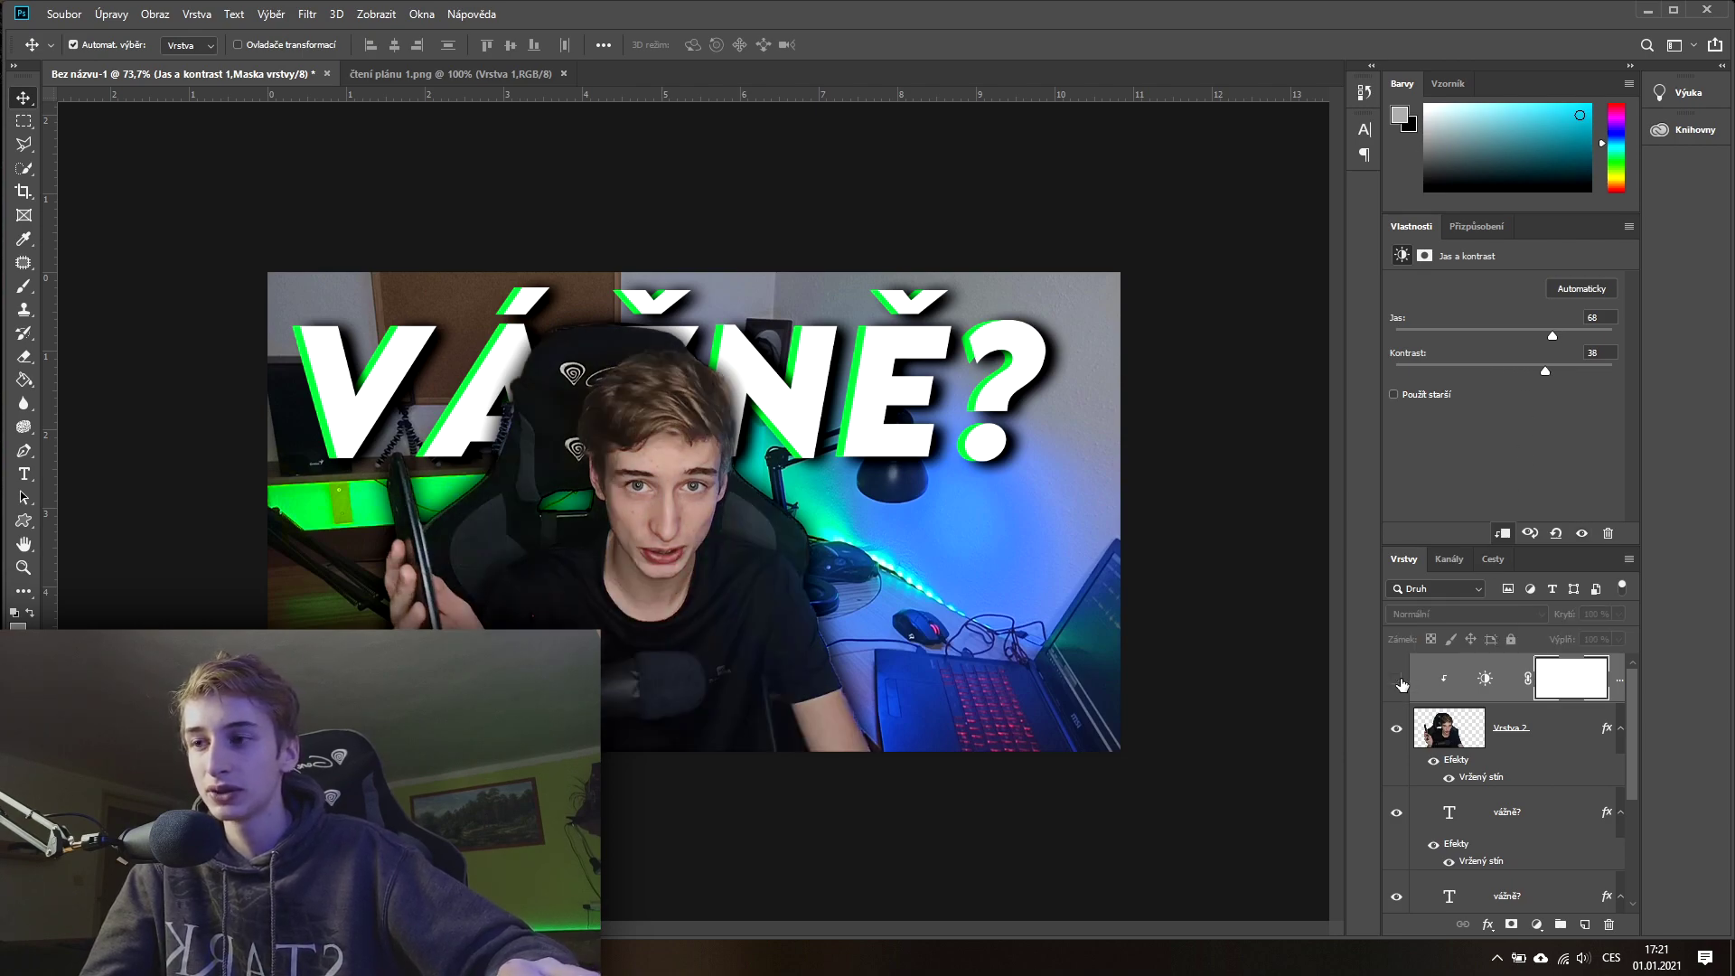
pyautogui.click(1398, 680)
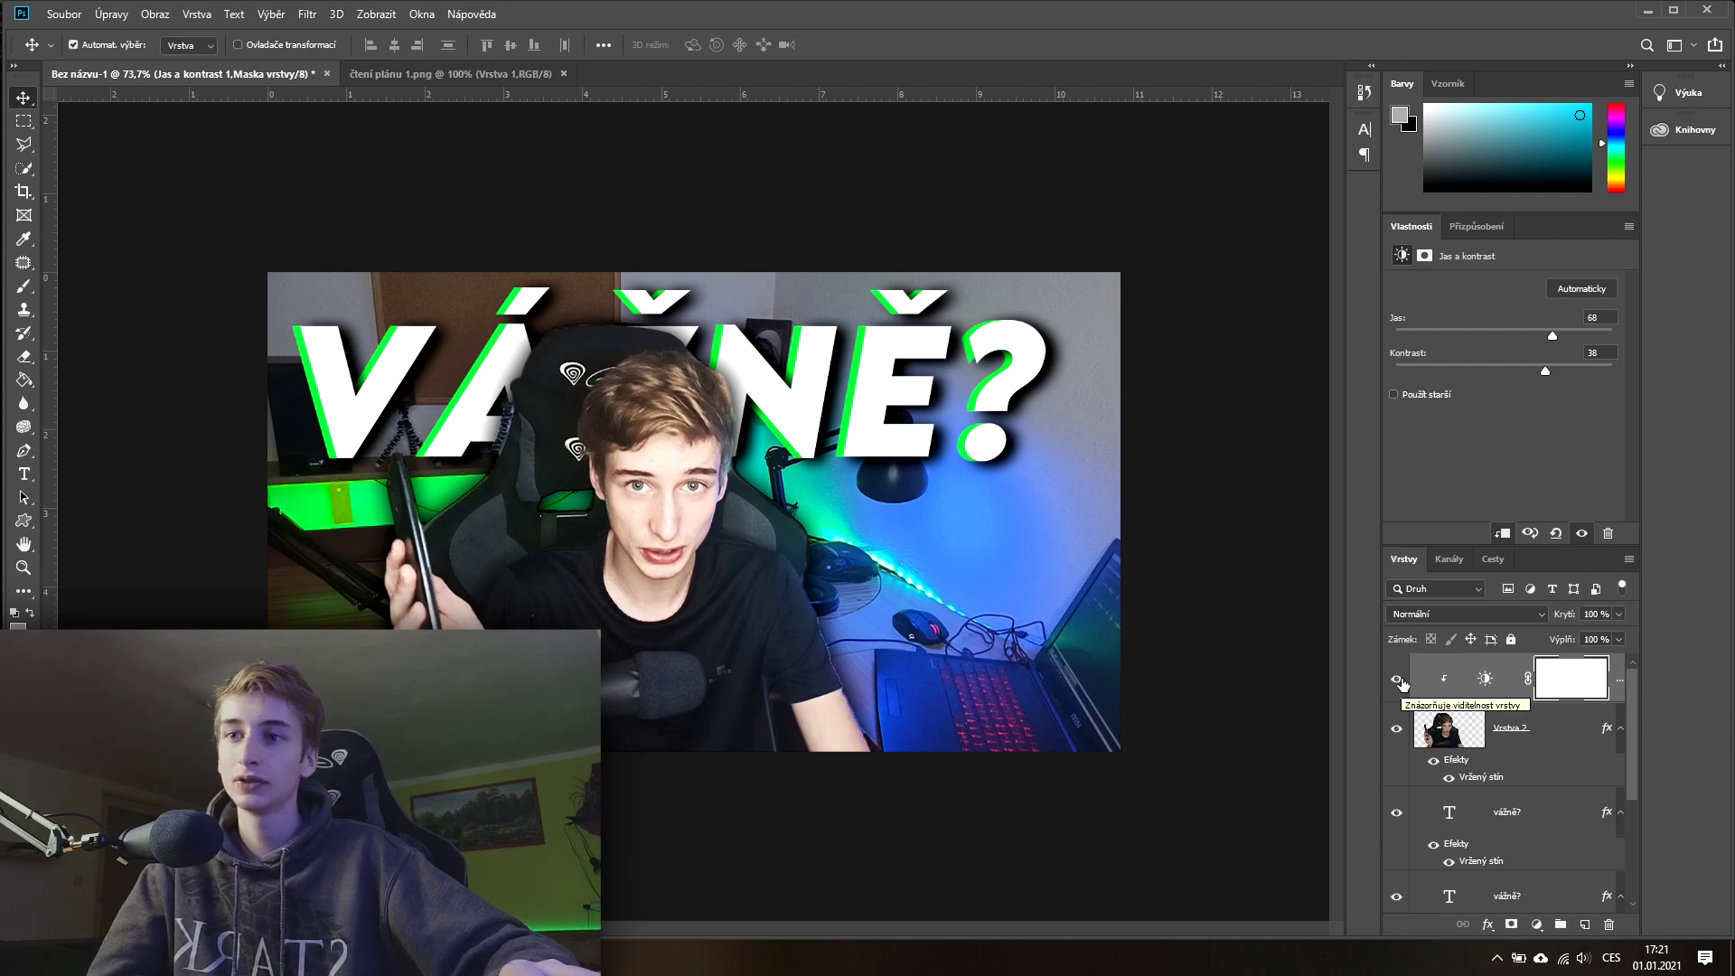
pyautogui.moveTo(1551, 335); pyautogui.dragTo(1540, 338)
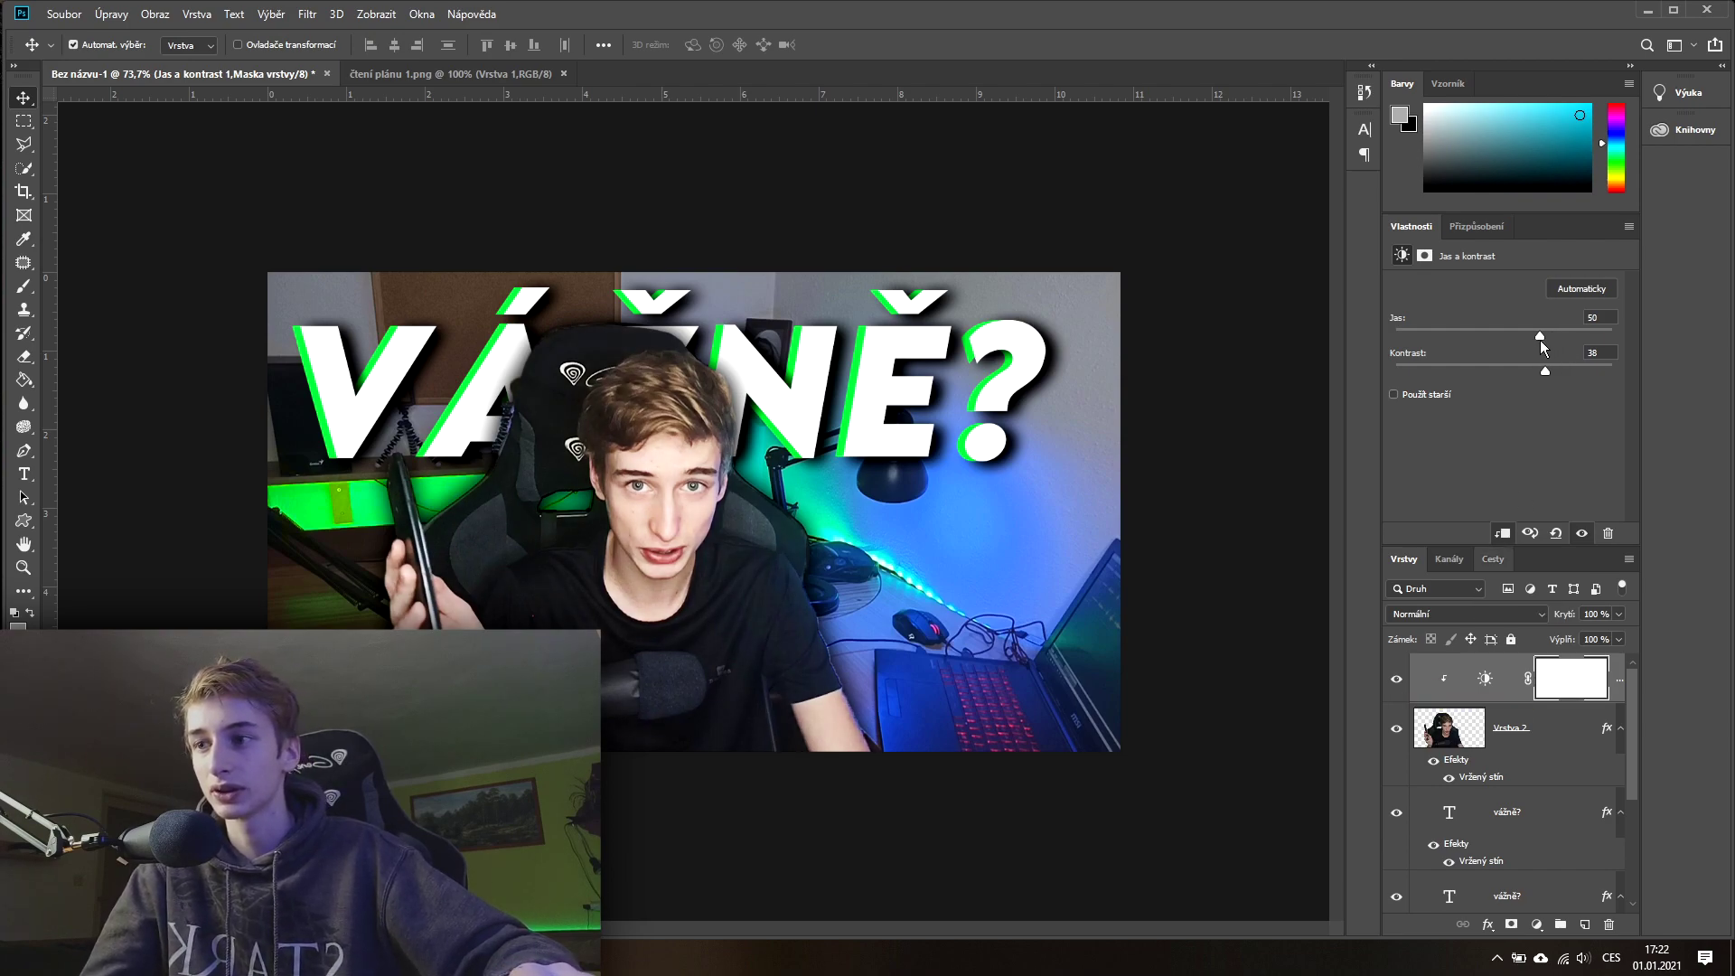
pyautogui.click(1390, 680)
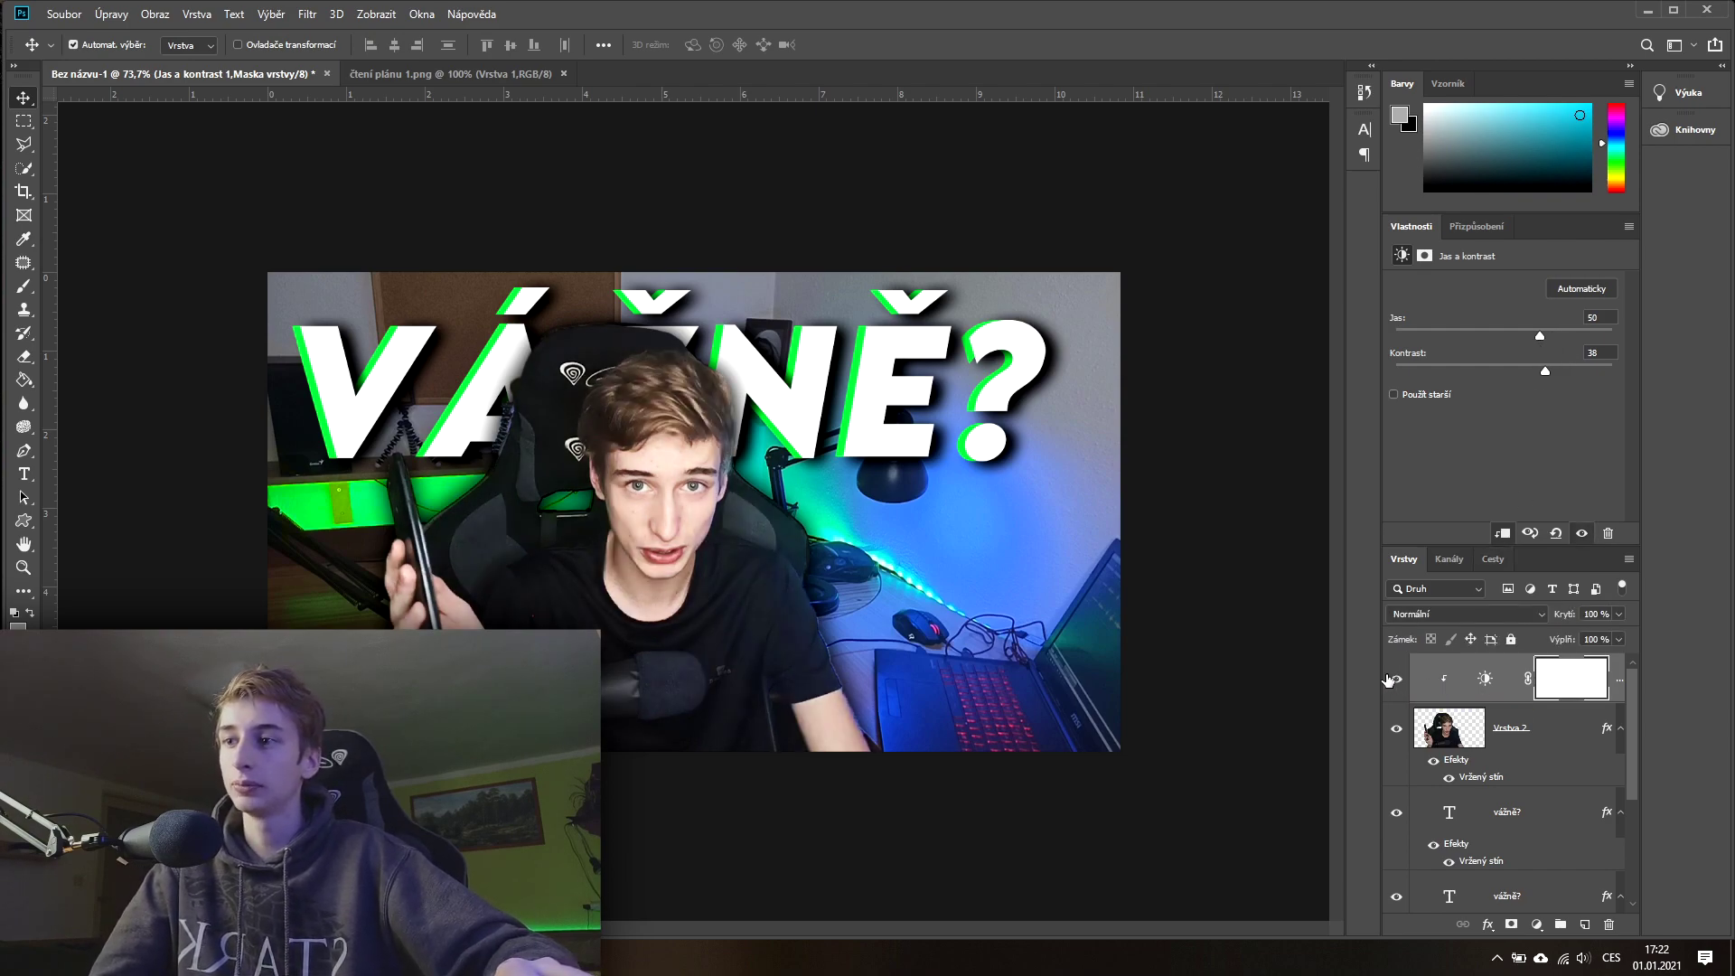
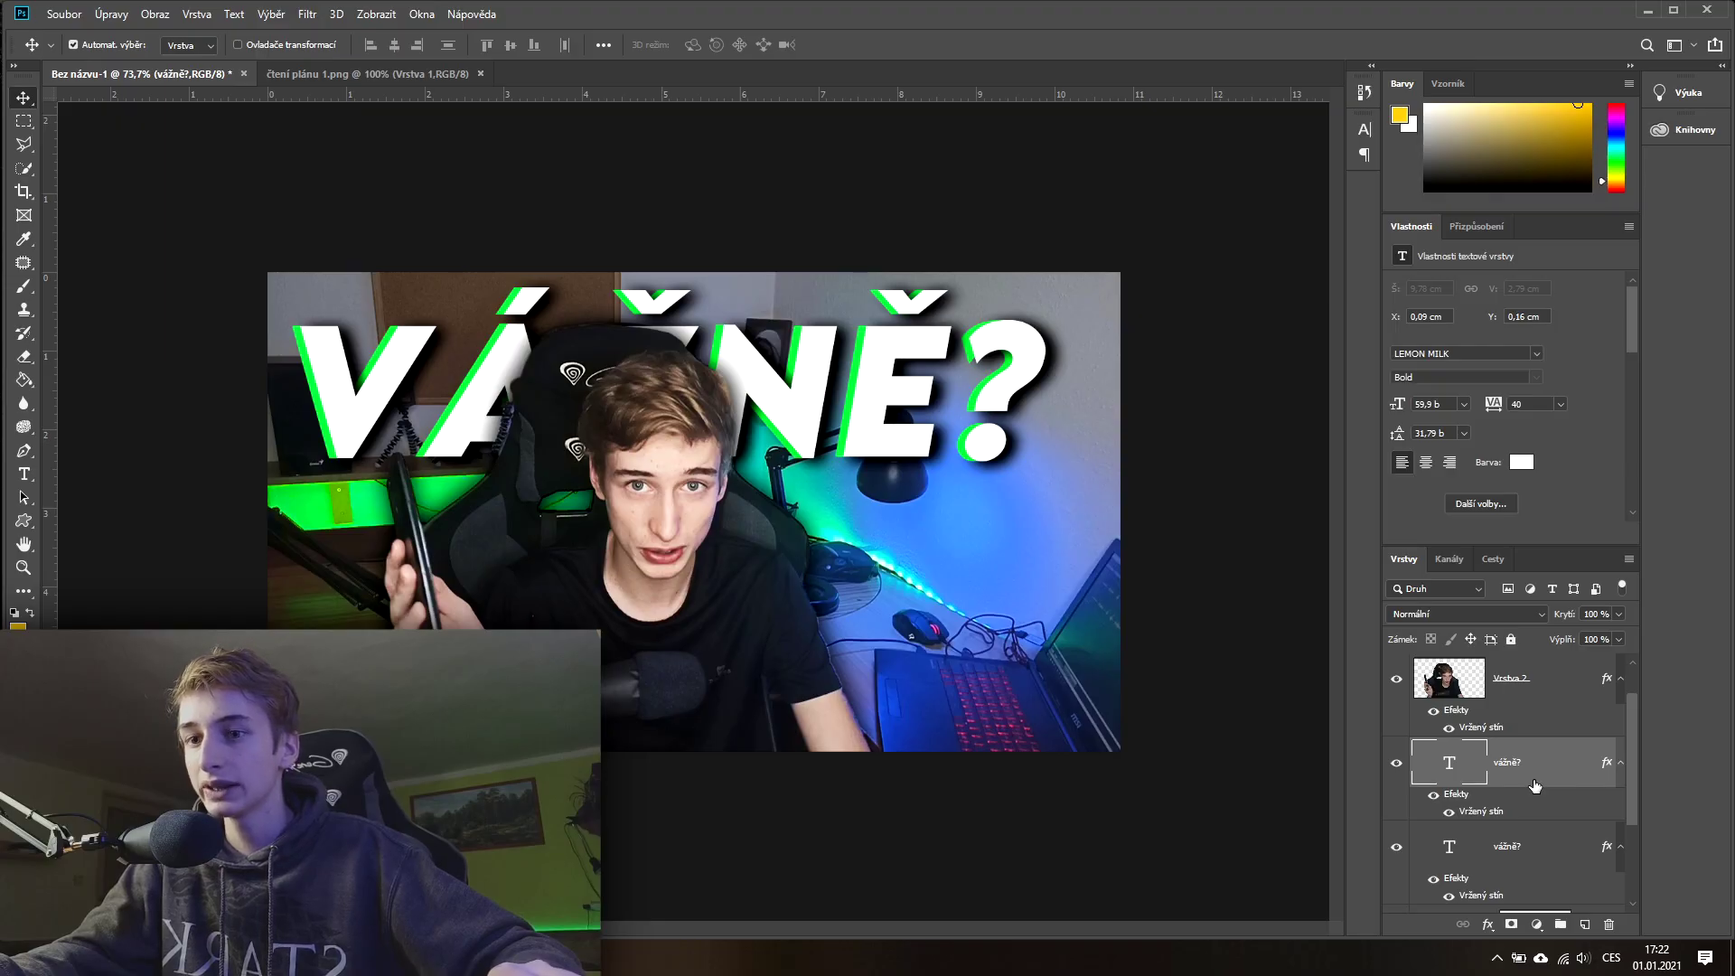
# Step: Enable a grey gradient overlay on the VÁŽNĚ? text, discarding the orange-yellow preset
pyautogui.doubleClick(1541, 794)
pyautogui.click(1001, 436)
pyautogui.click(1003, 530)
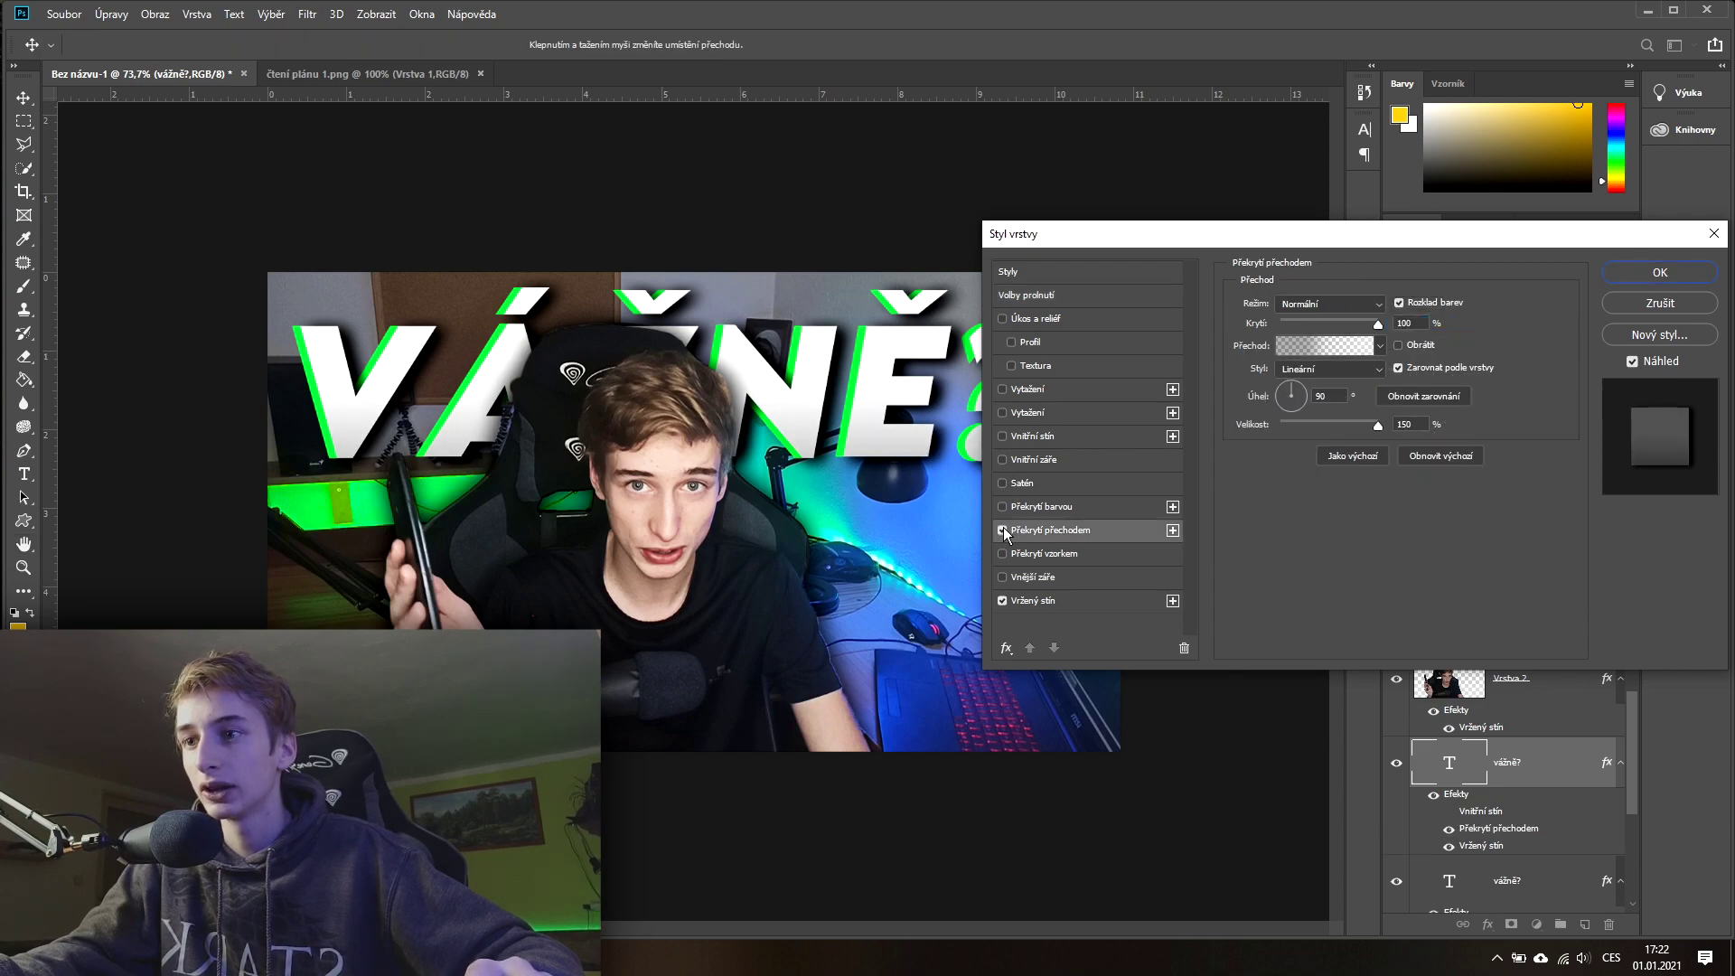
pyautogui.click(1308, 345)
pyautogui.click(1378, 486)
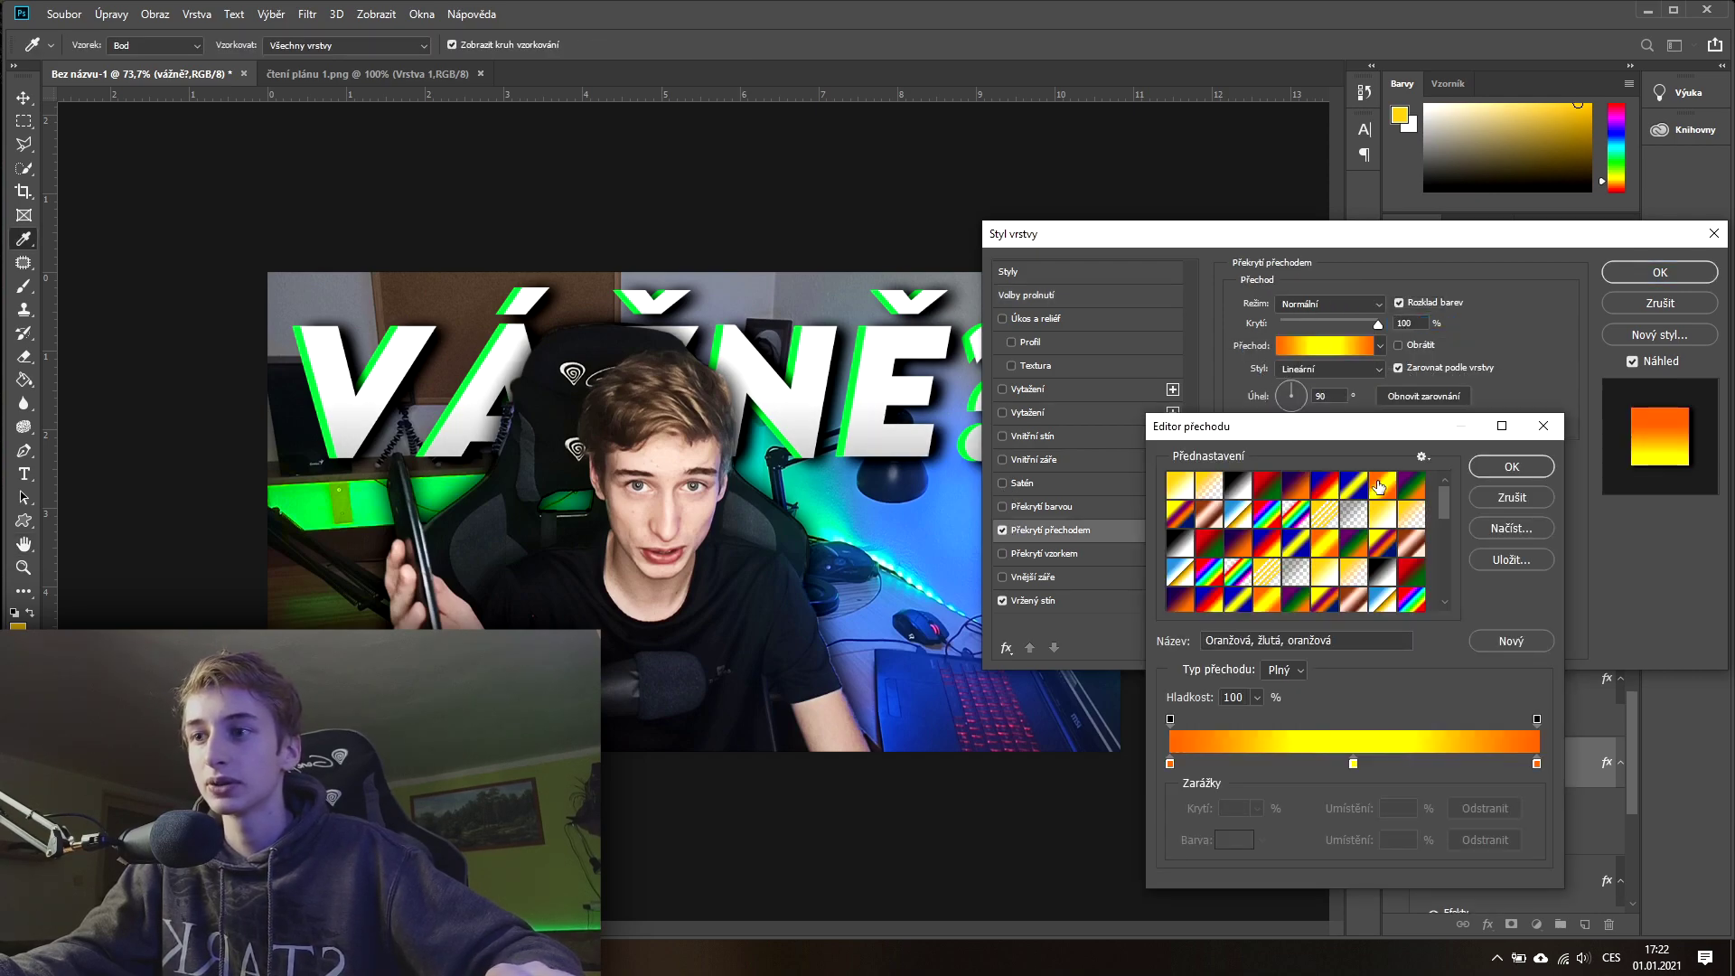
pyautogui.click(1491, 498)
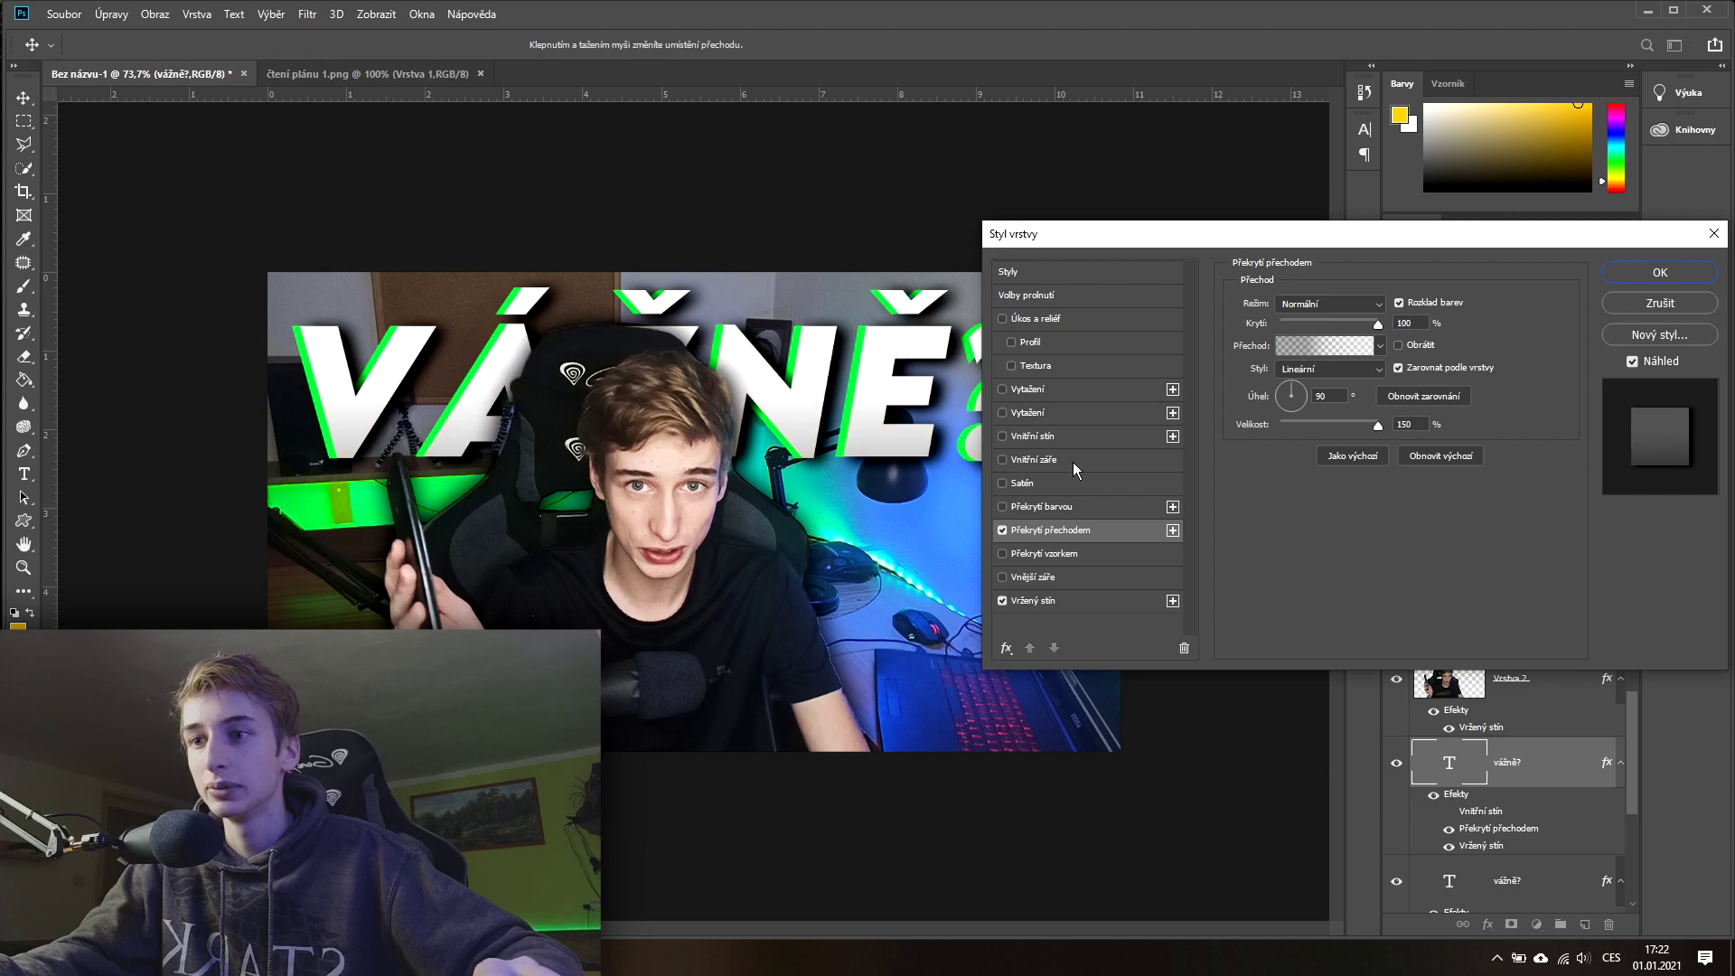
pyautogui.click(1001, 530)
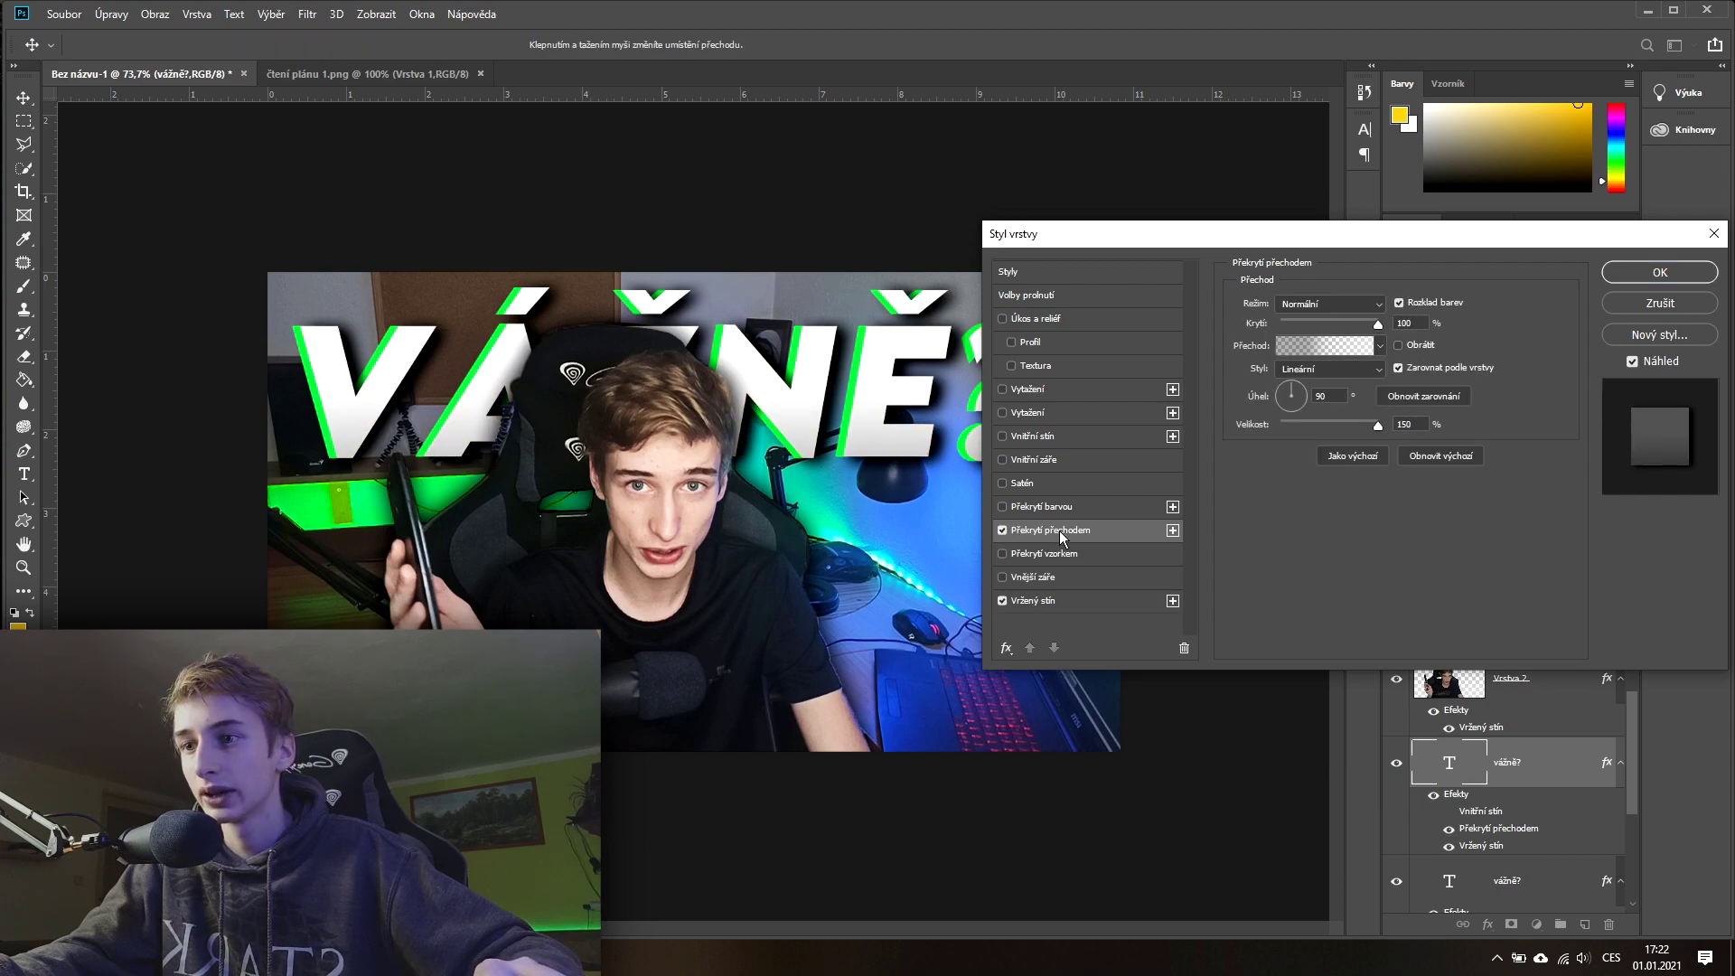
# Step: Edit the overlay gradient, moving the black stop to 72% and repositioning opacity stops
pyautogui.click(1322, 349)
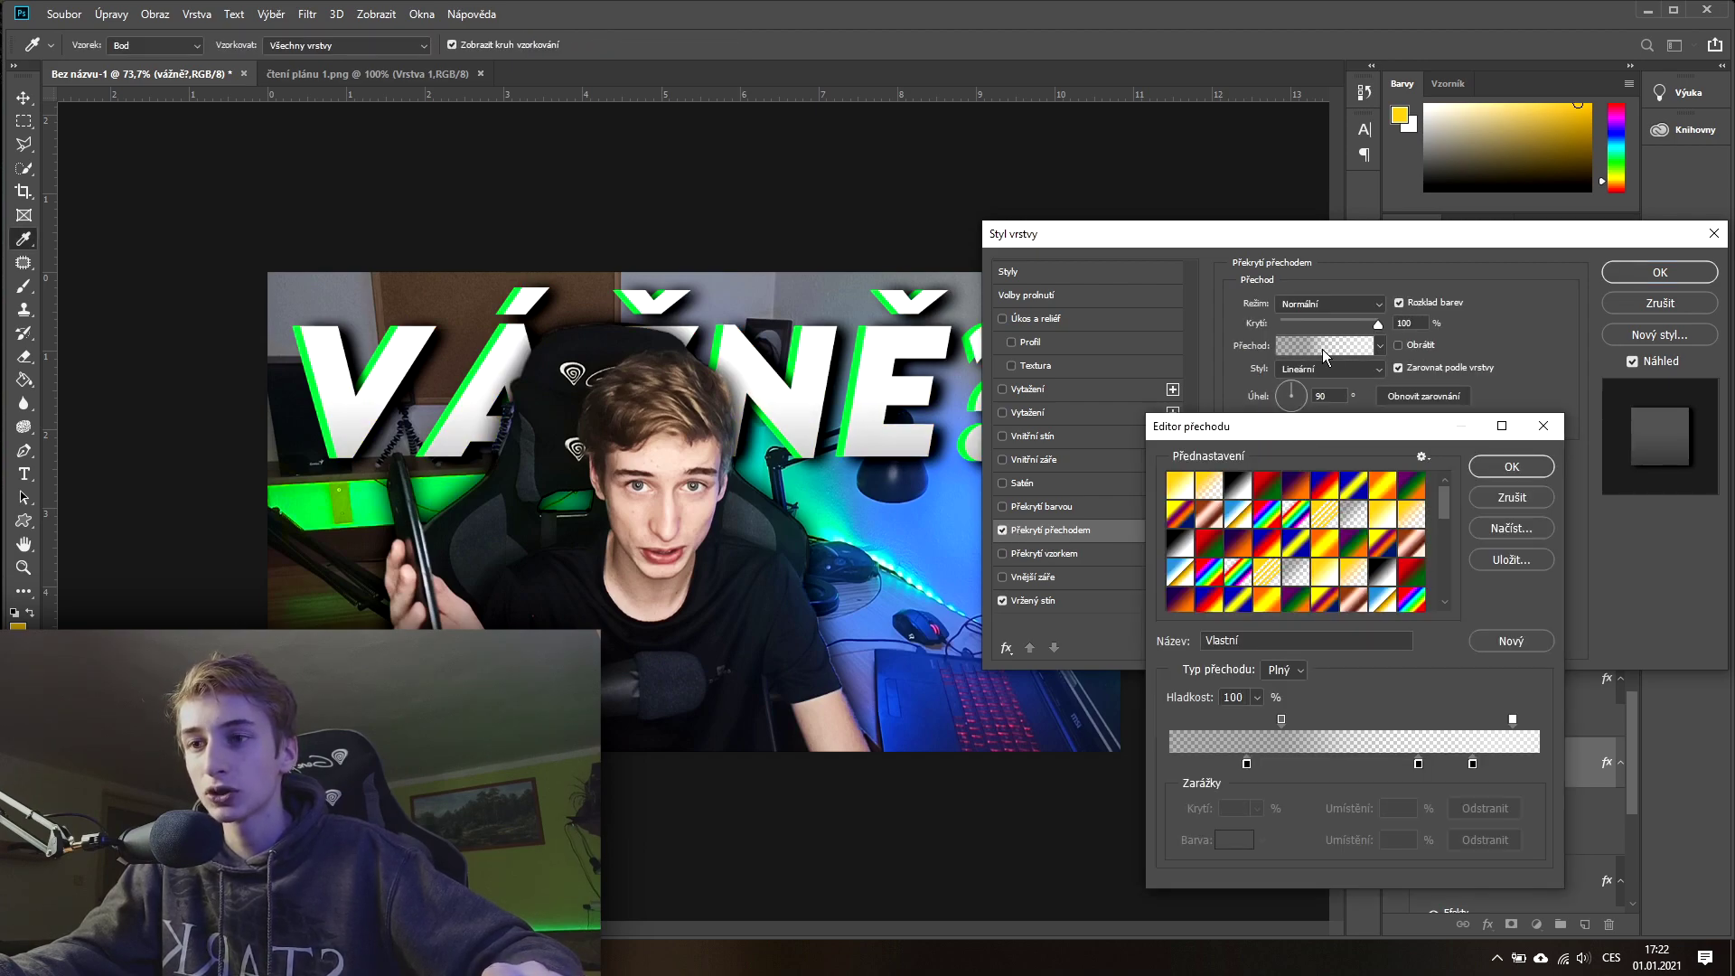
pyautogui.moveTo(1418, 763); pyautogui.dragTo(1329, 764)
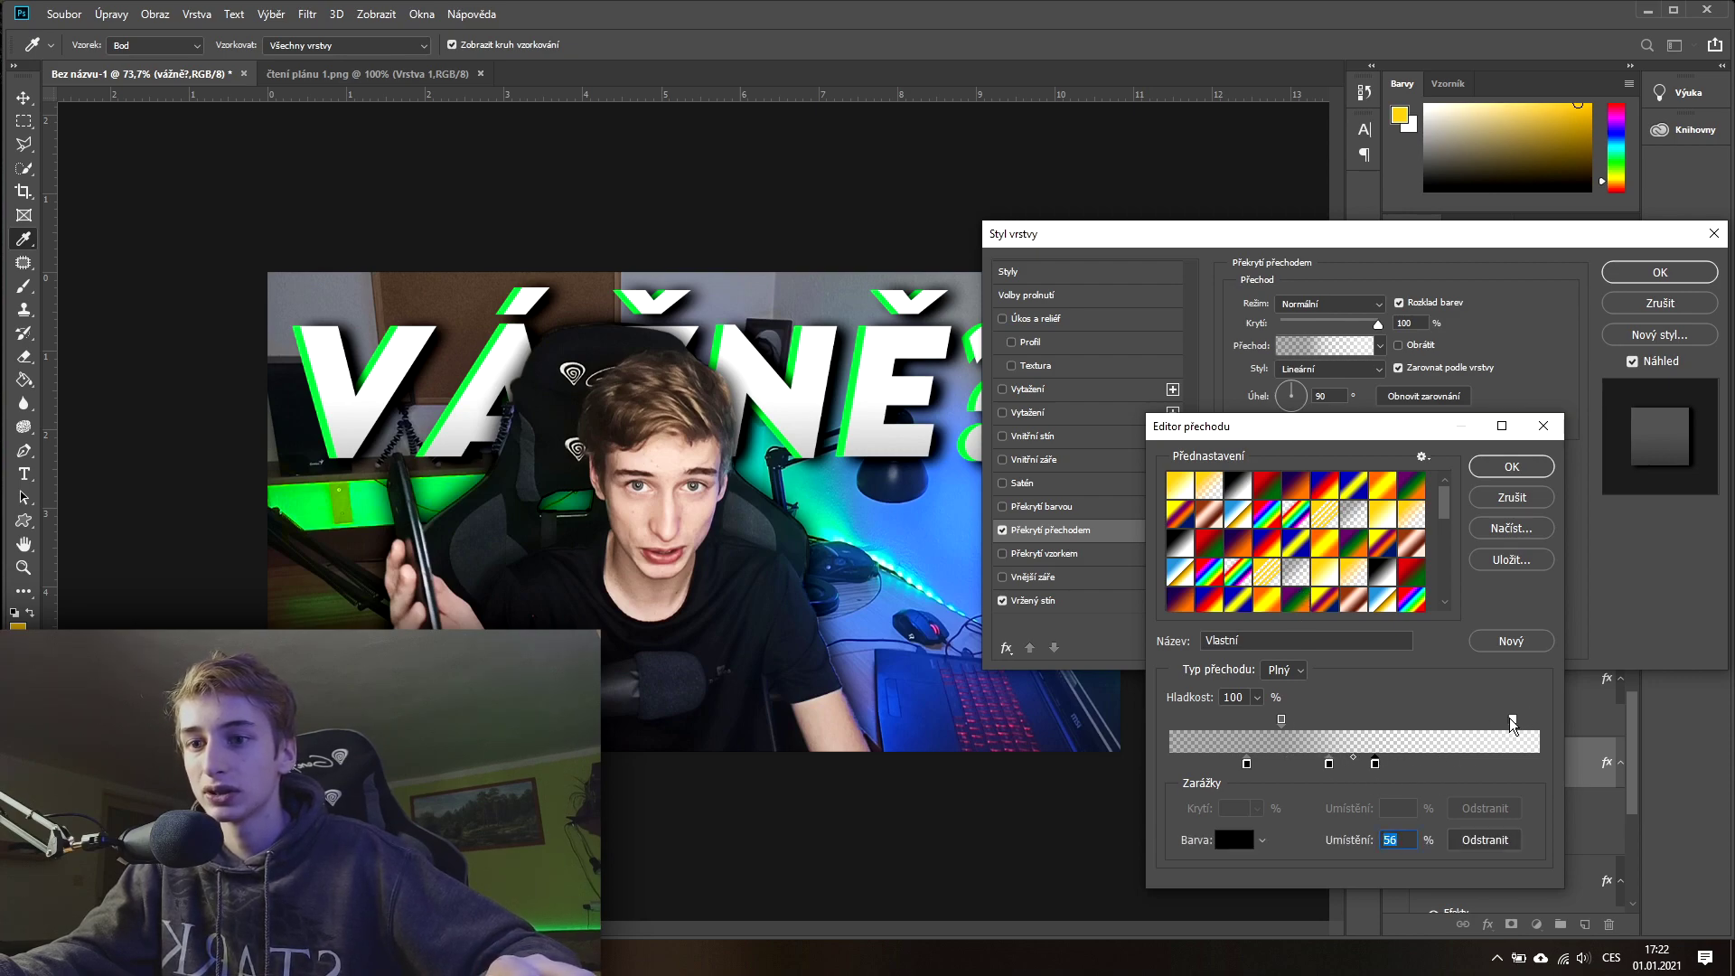
pyautogui.moveTo(1513, 720); pyautogui.dragTo(1406, 720)
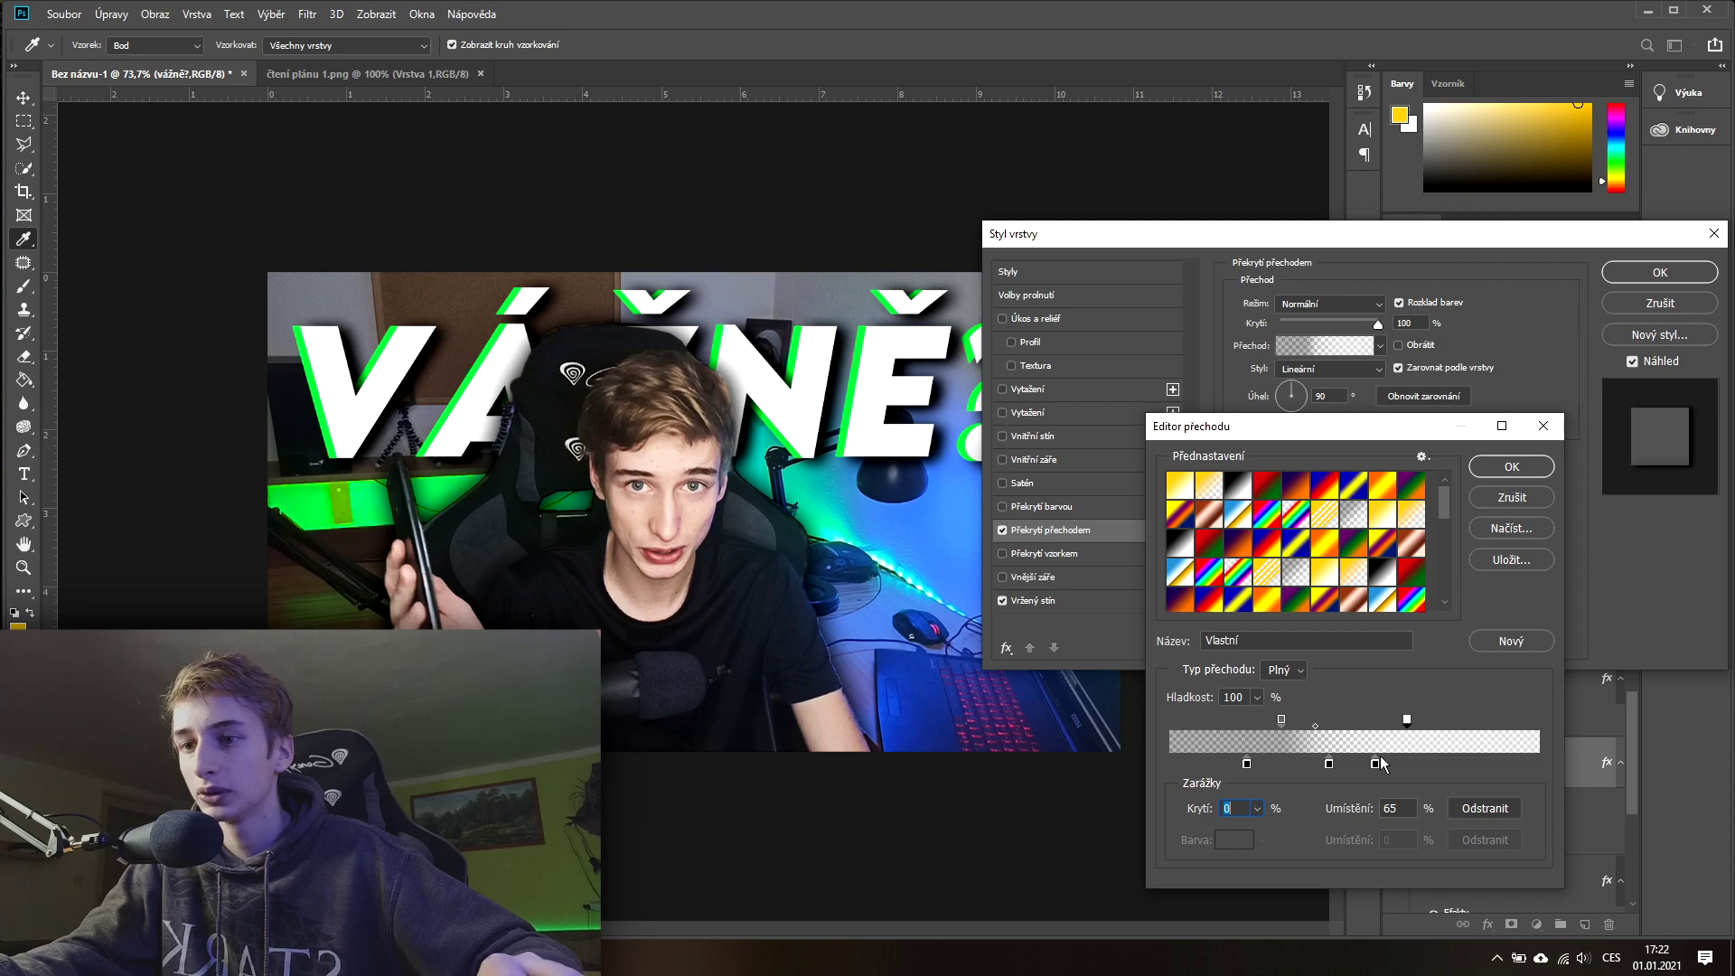
pyautogui.moveTo(1375, 764); pyautogui.dragTo(1433, 764)
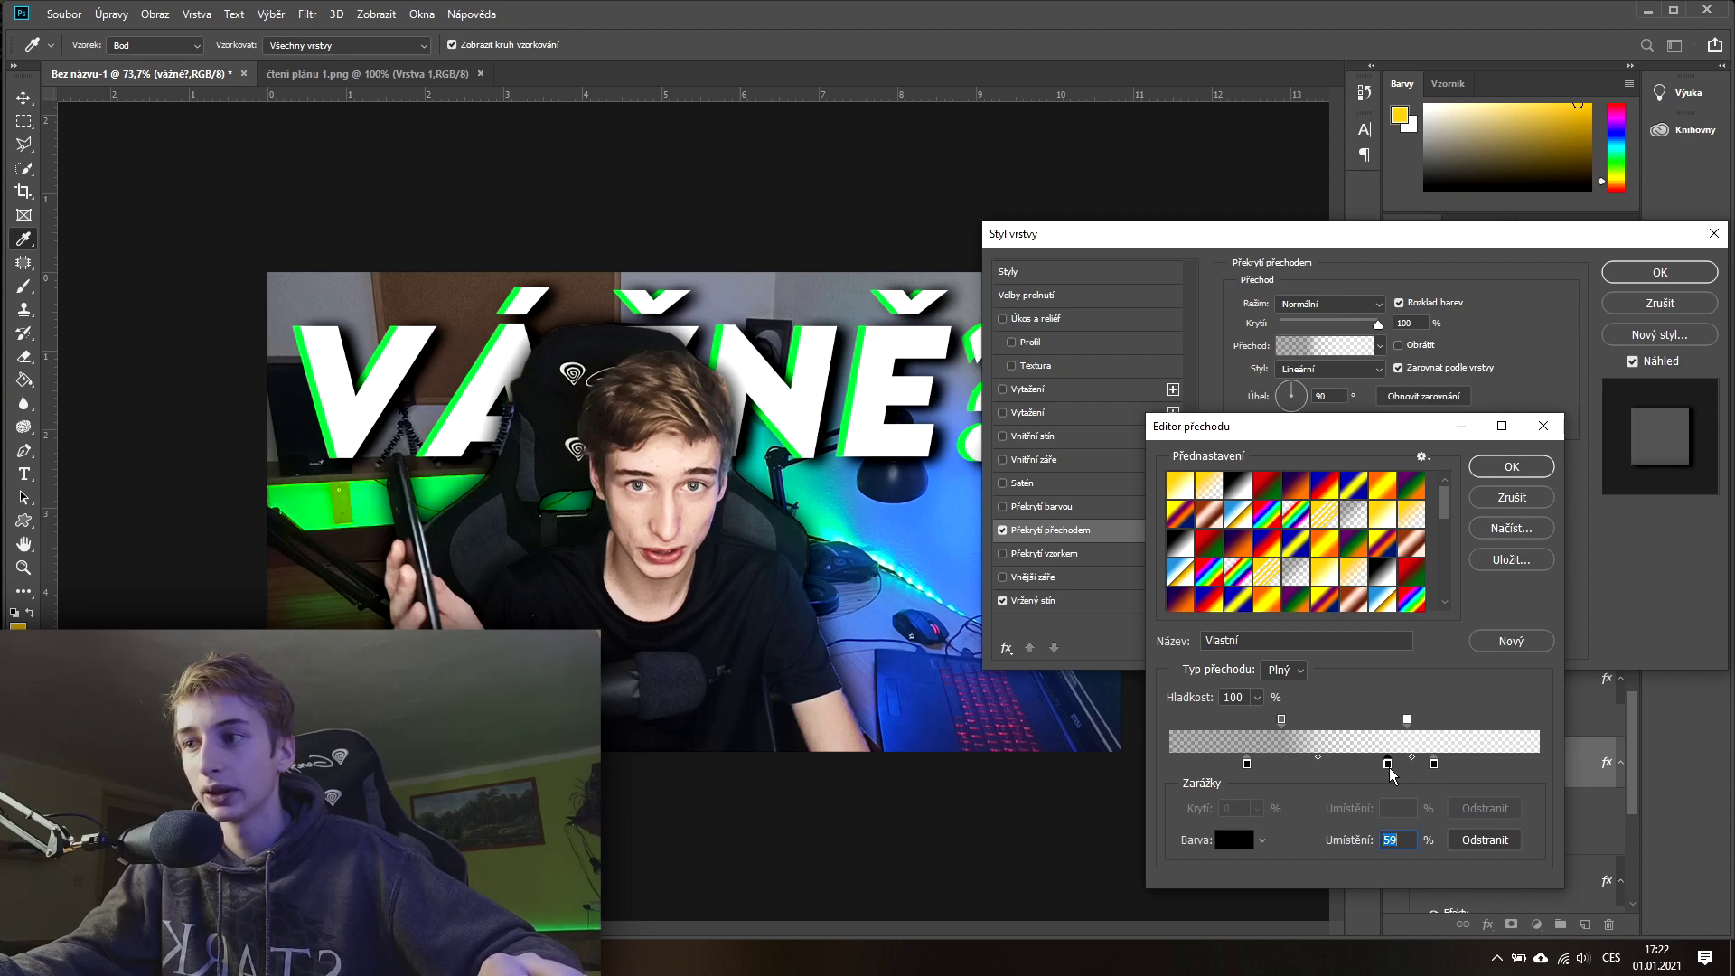
pyautogui.moveTo(1407, 720); pyautogui.dragTo(1447, 721)
pyautogui.moveTo(1281, 720)
pyautogui.mouseDown()
pyautogui.moveTo(1392, 720)
pyautogui.moveTo(1366, 765)
pyautogui.moveTo(1346, 723)
pyautogui.moveTo(1406, 729)
pyautogui.mouseUp()
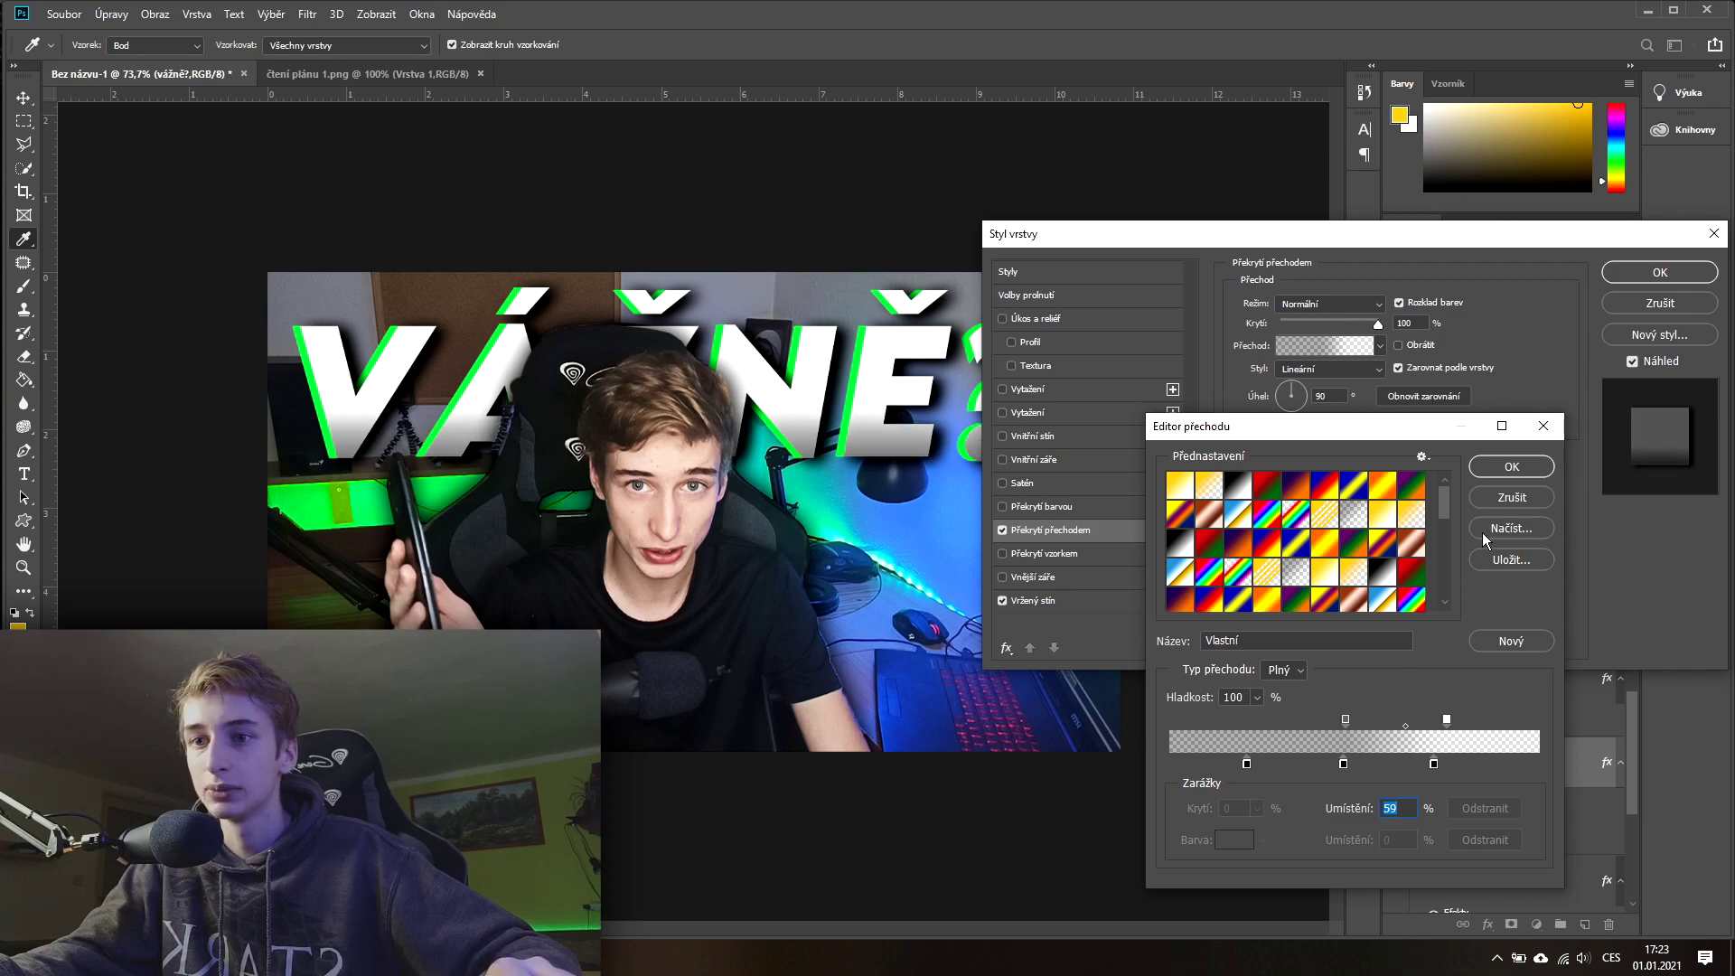
pyautogui.click(1511, 464)
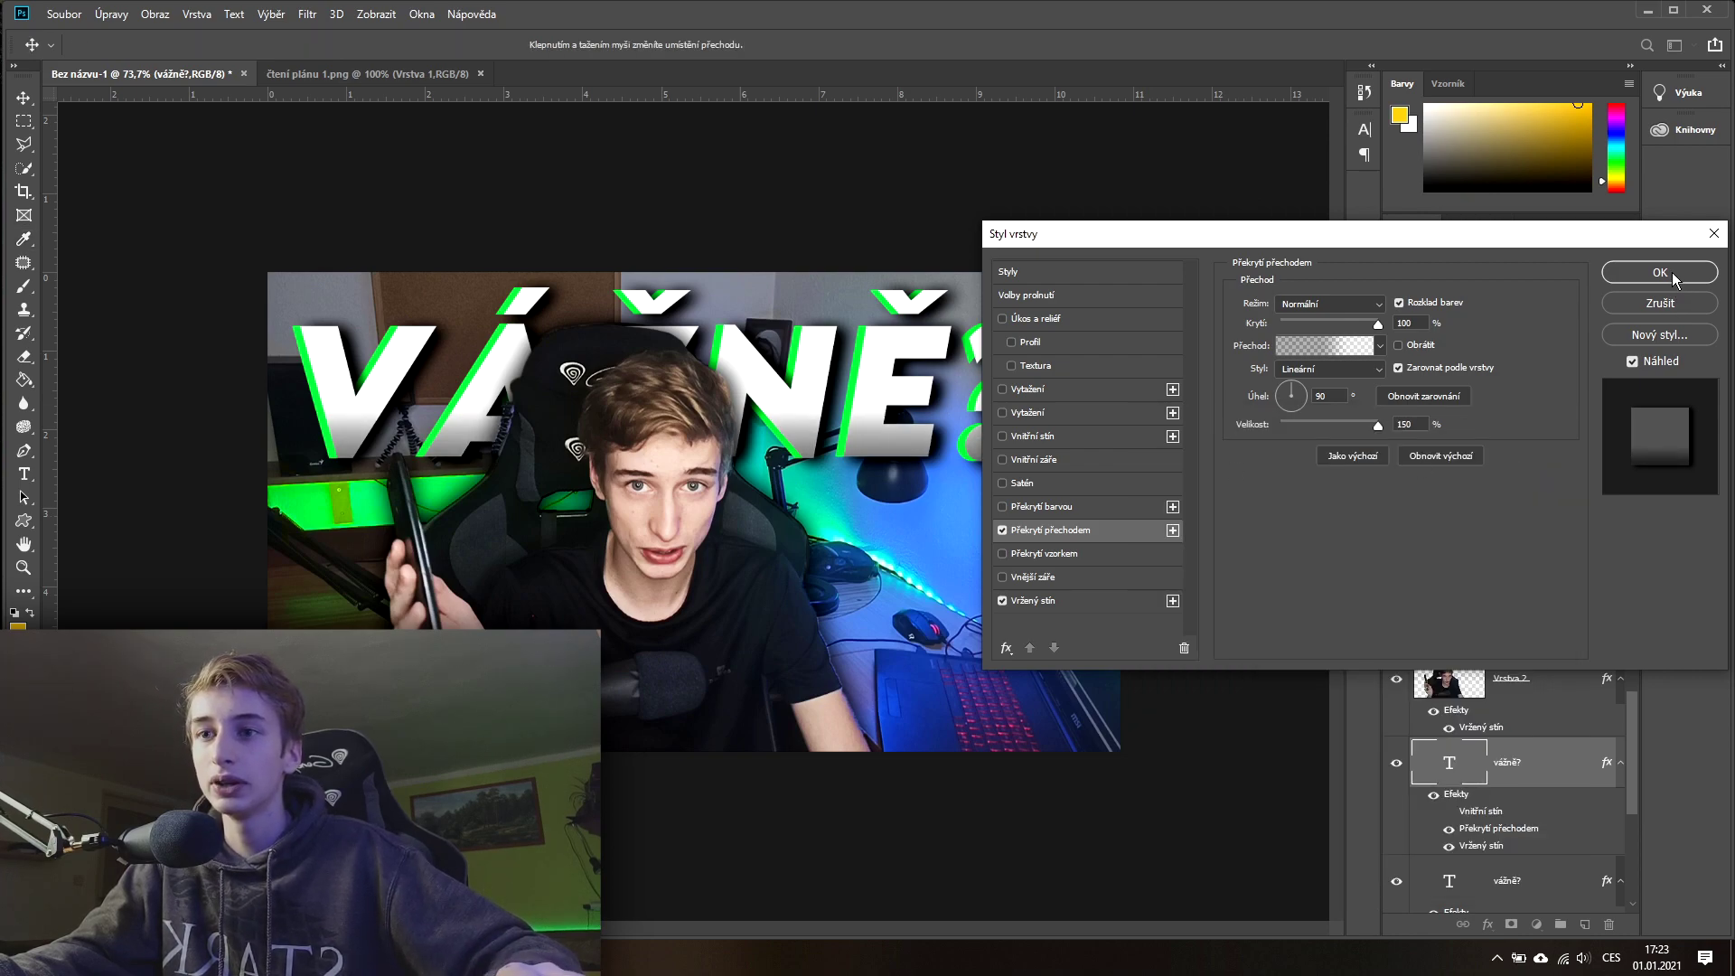
# Step: Compare the text with and without gradient and drop shadow, then apply both effects
pyautogui.click(1002, 529)
pyautogui.click(1002, 530)
pyautogui.click(1002, 530)
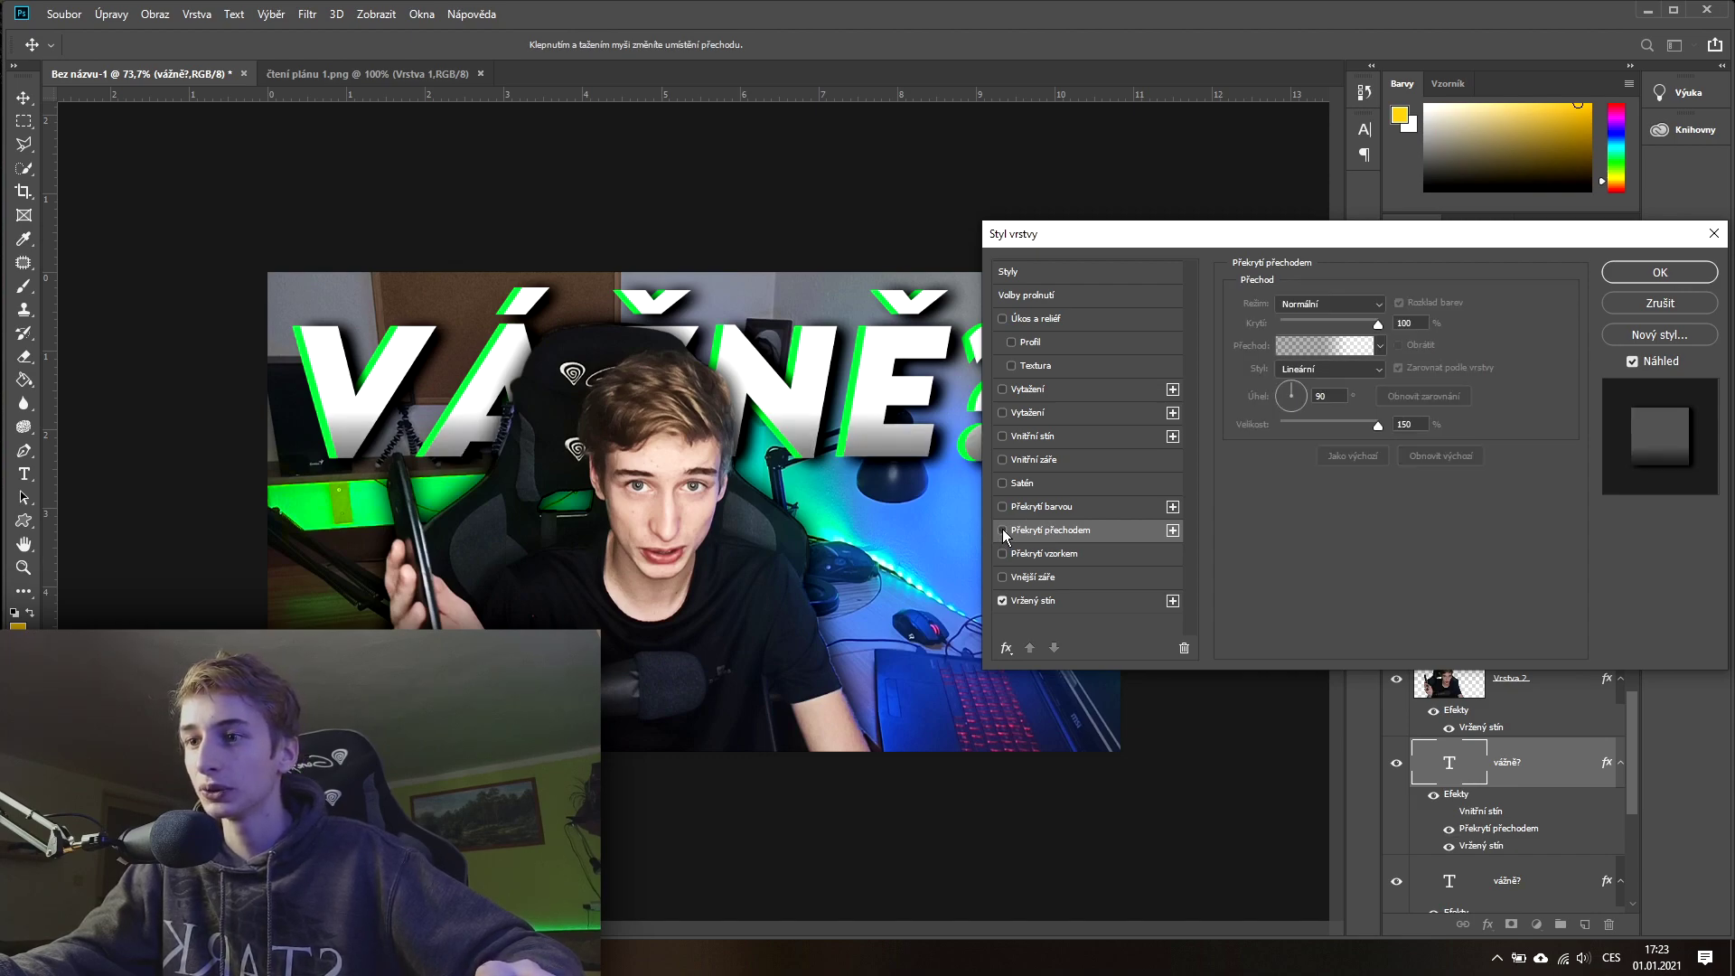
pyautogui.click(1003, 602)
pyautogui.click(1003, 601)
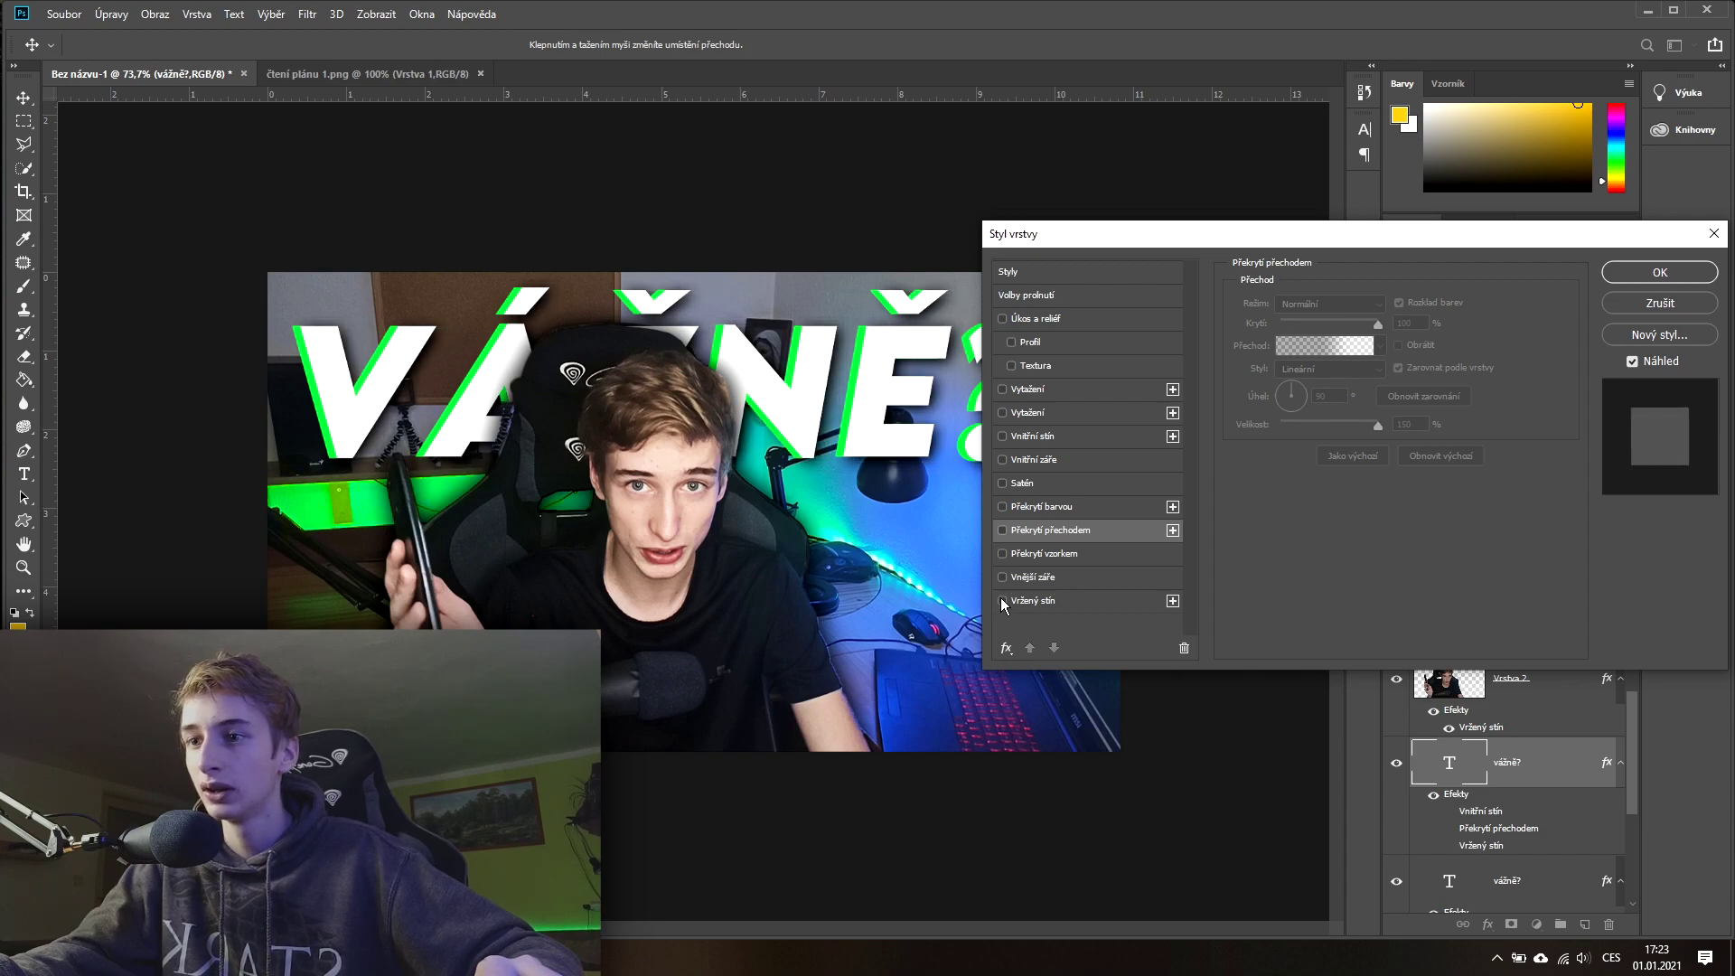
pyautogui.click(1004, 529)
pyautogui.click(1660, 273)
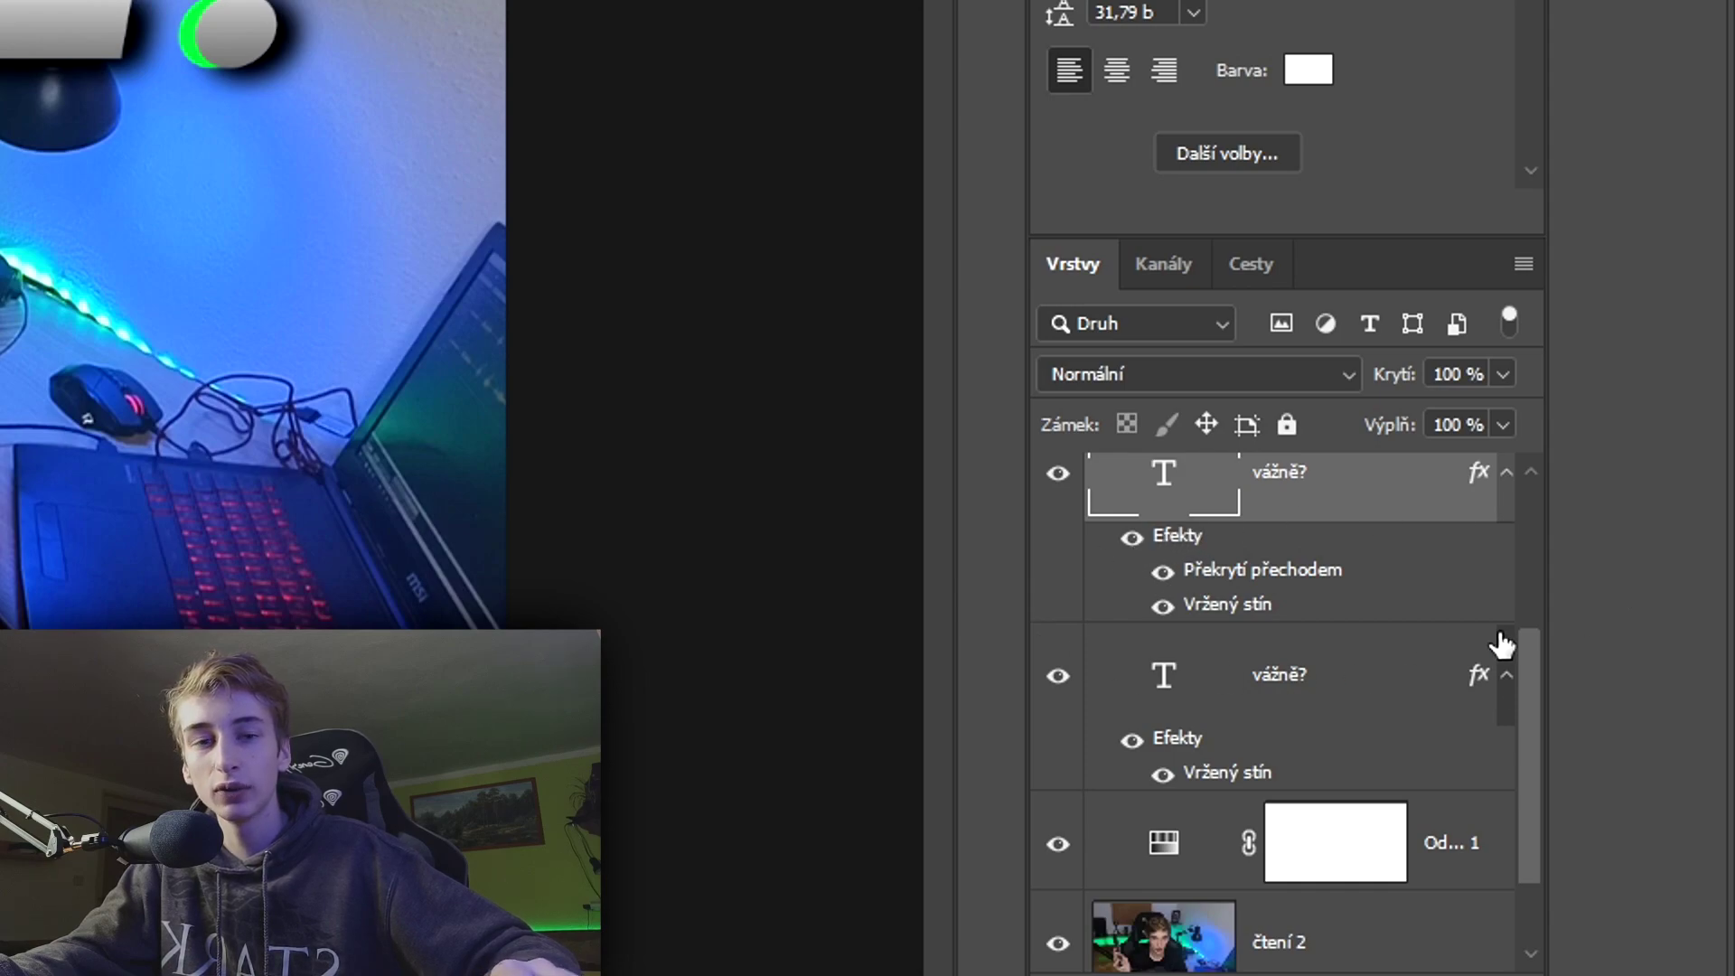
pyautogui.click(1132, 542)
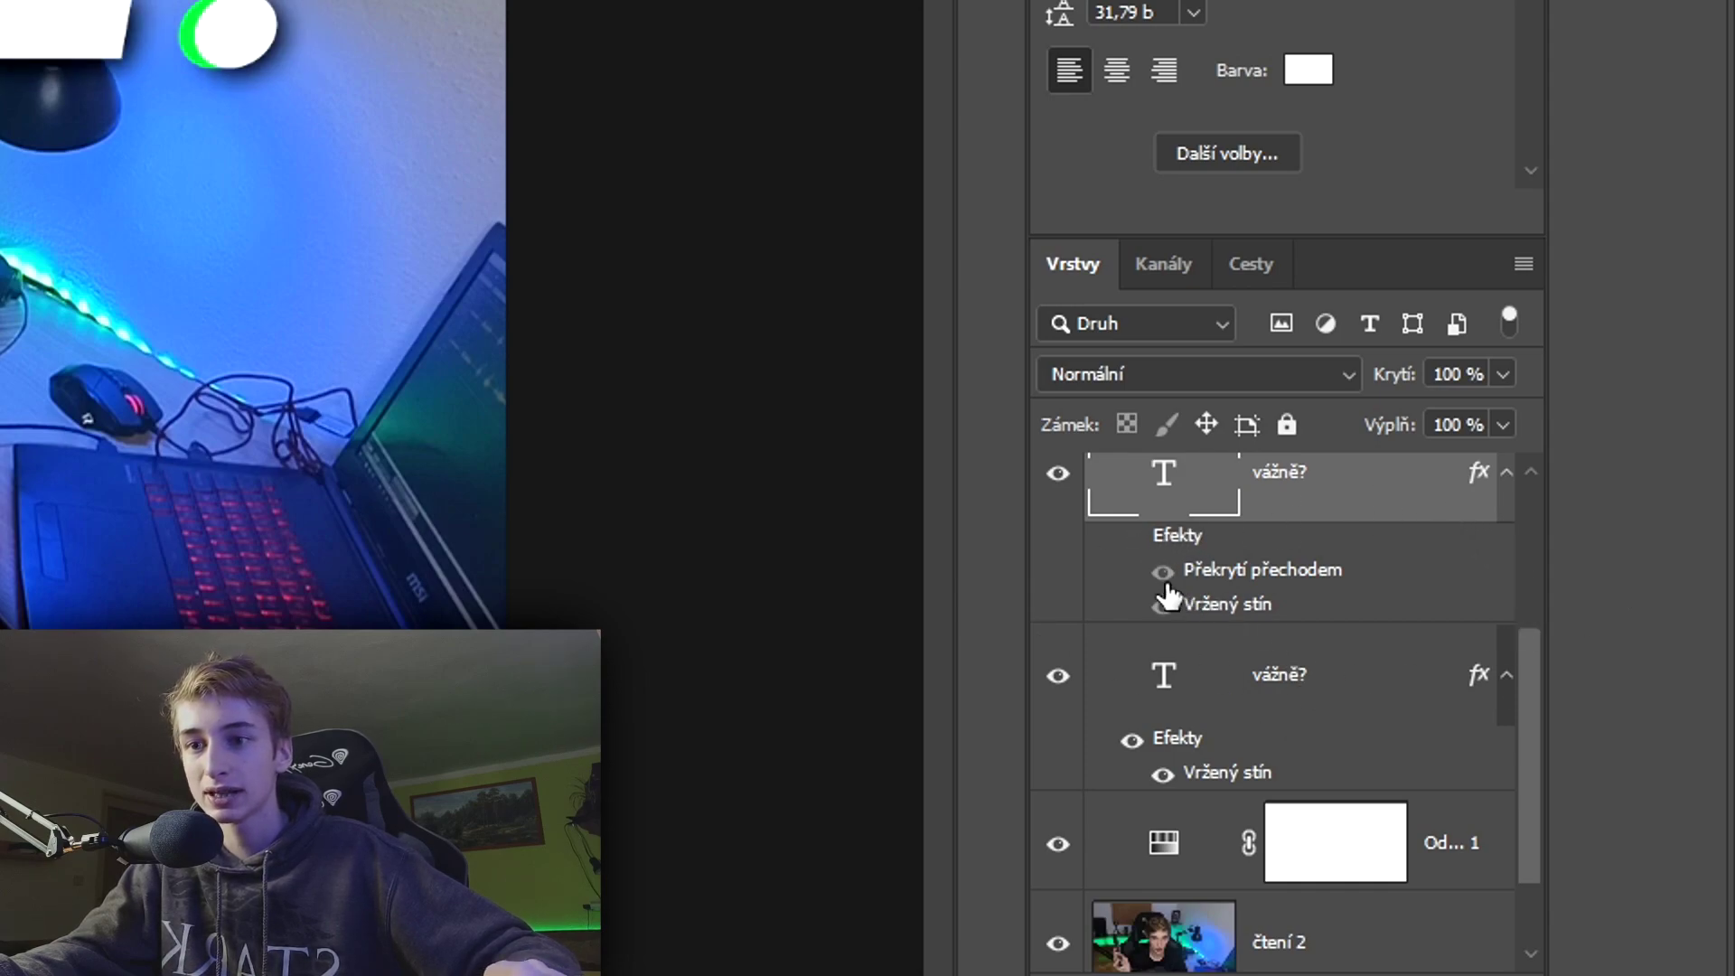
pyautogui.click(1164, 602)
pyautogui.scroll(1, 1189, 717)
pyautogui.click(1132, 641)
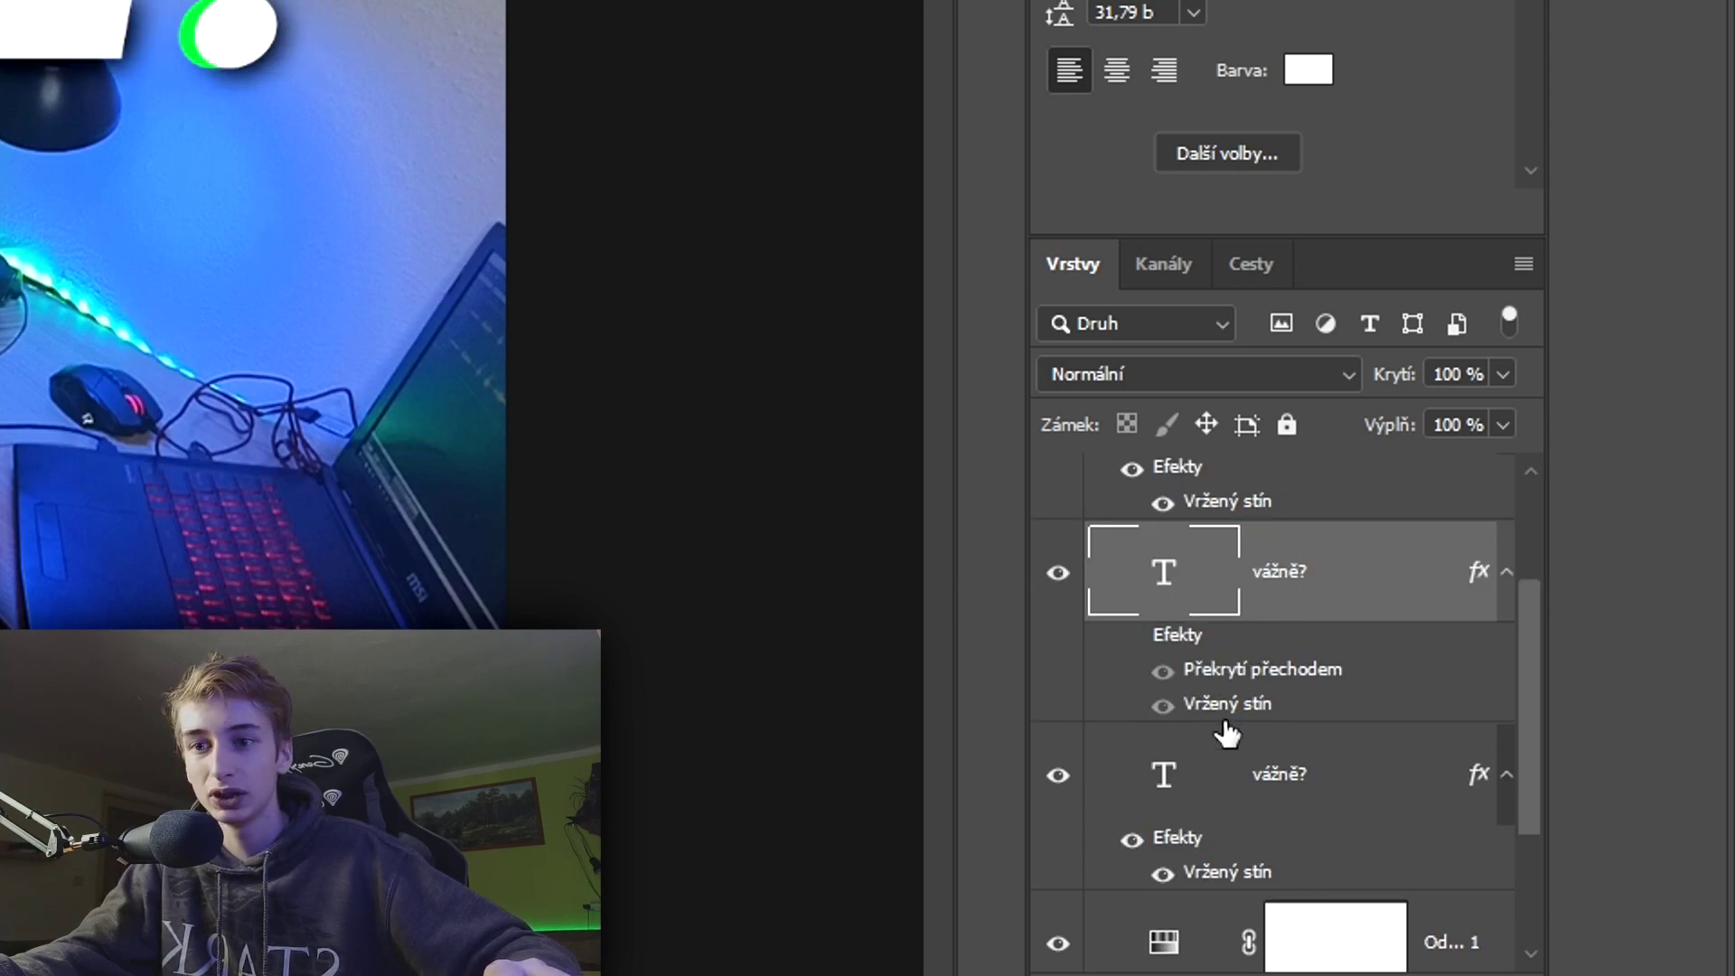
pyautogui.click(1132, 637)
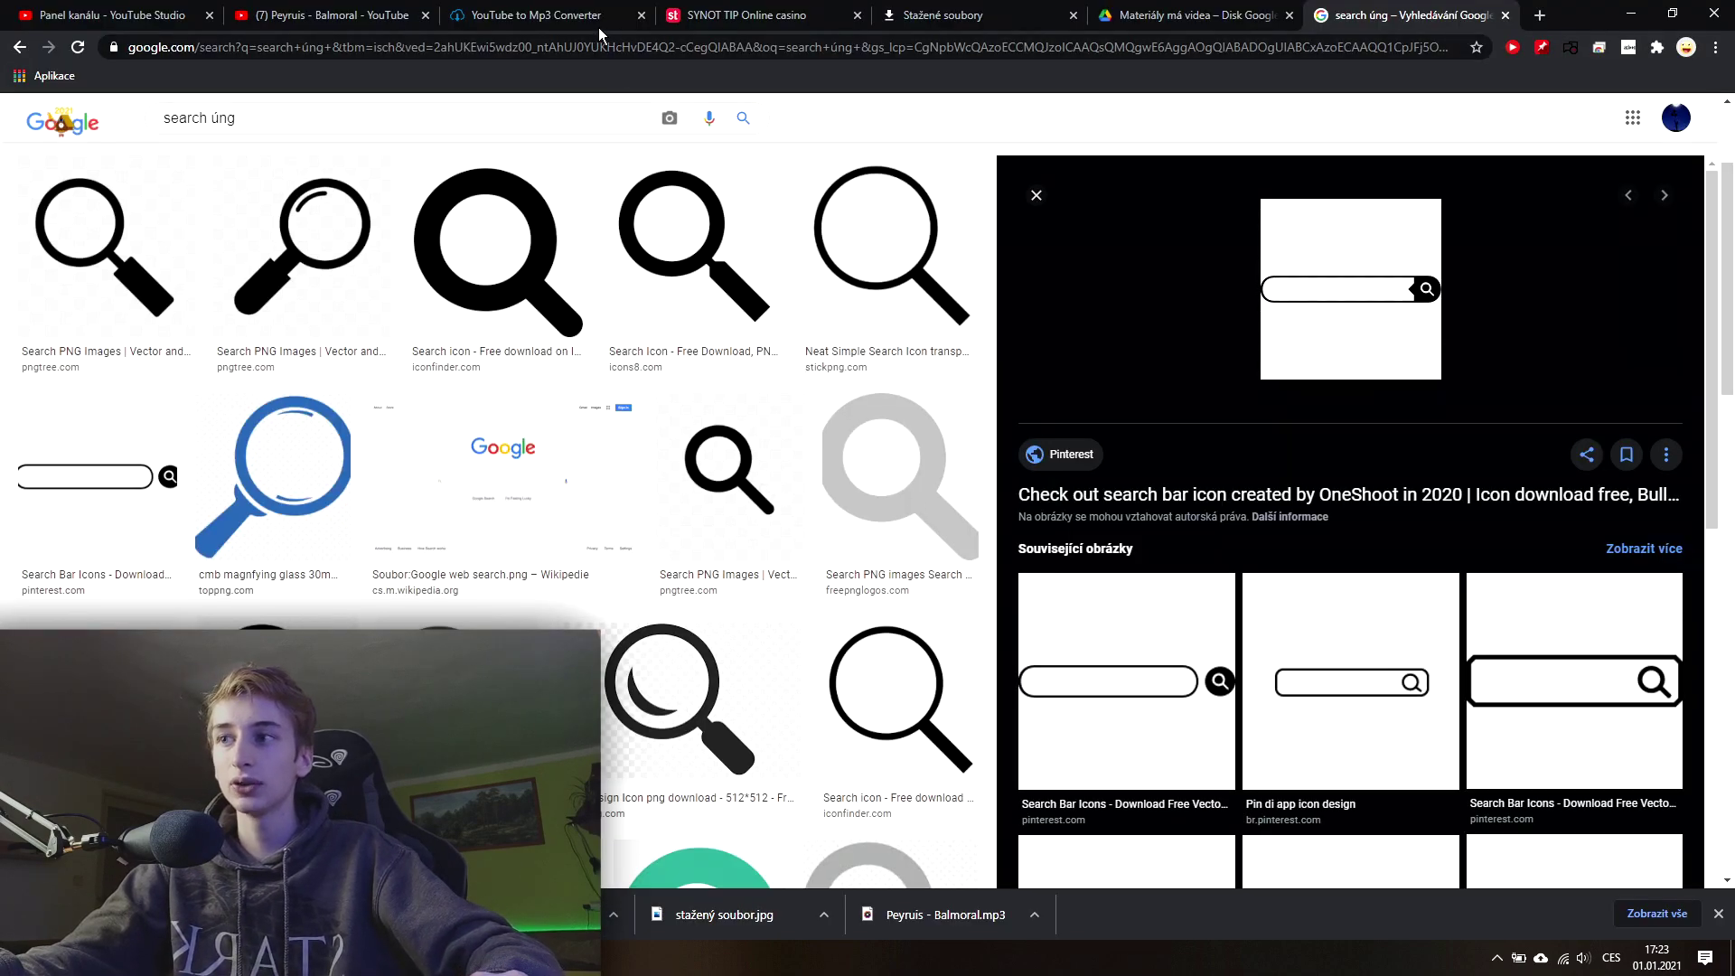
# Step: Search Google Images for 'magiciangames logo cz'
pyautogui.click(334, 17)
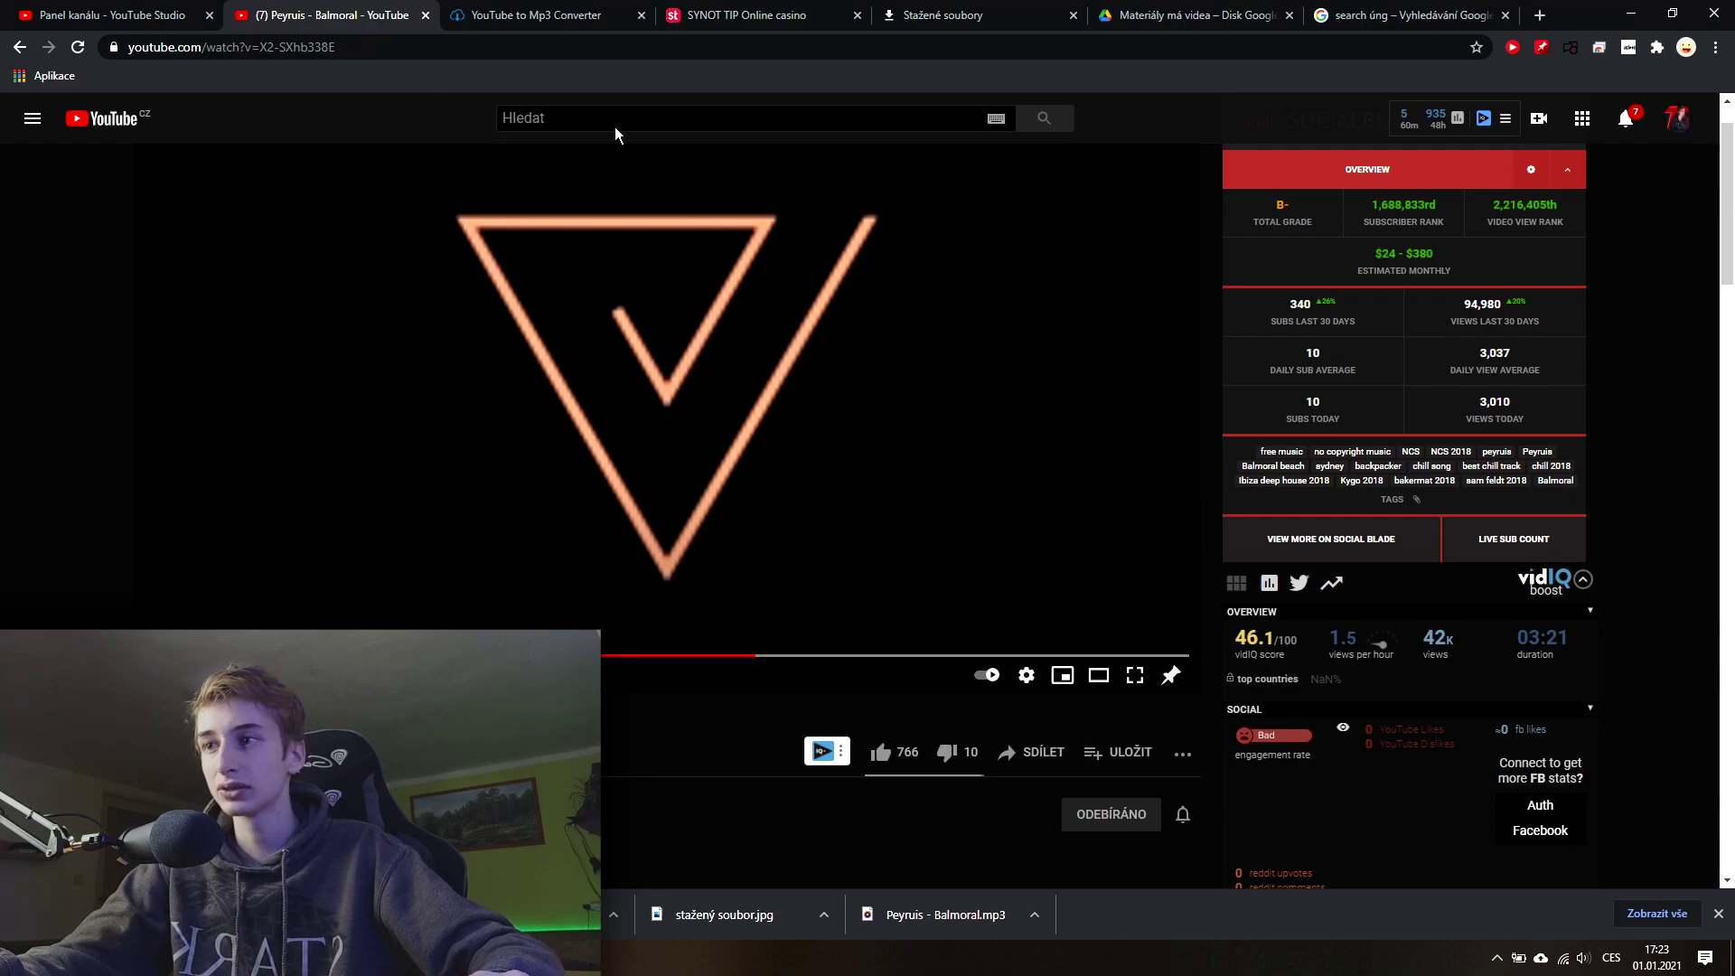
pyautogui.click(1404, 16)
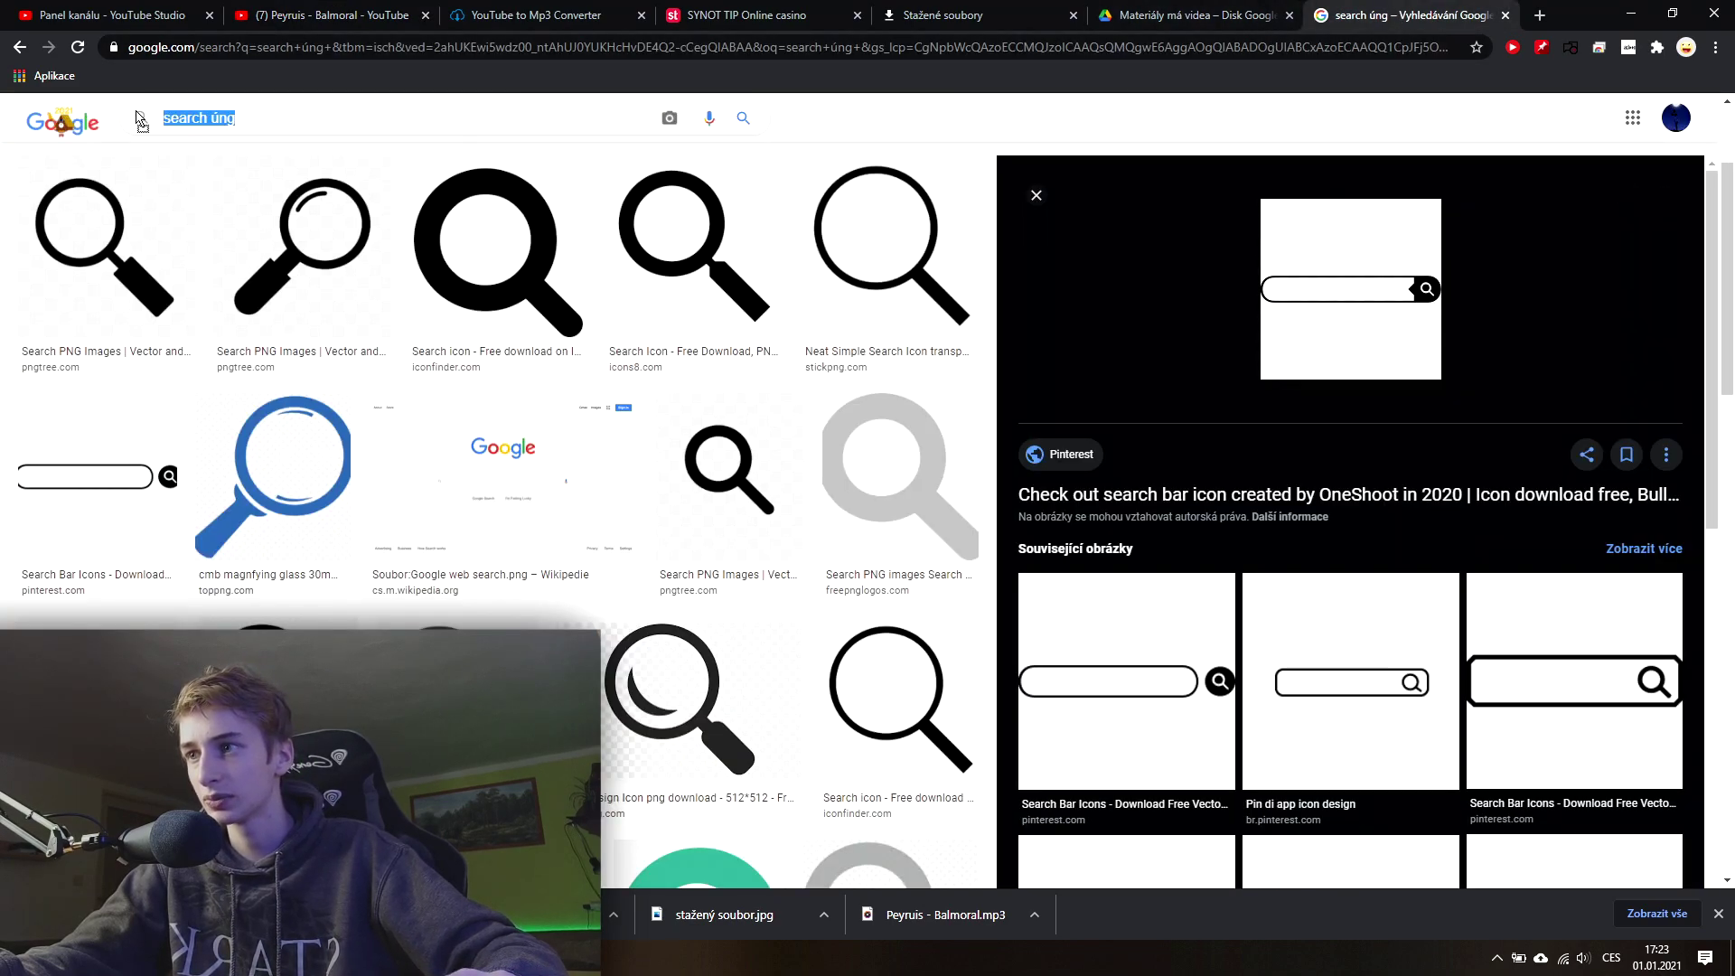
pyautogui.scroll(3, 681, 500)
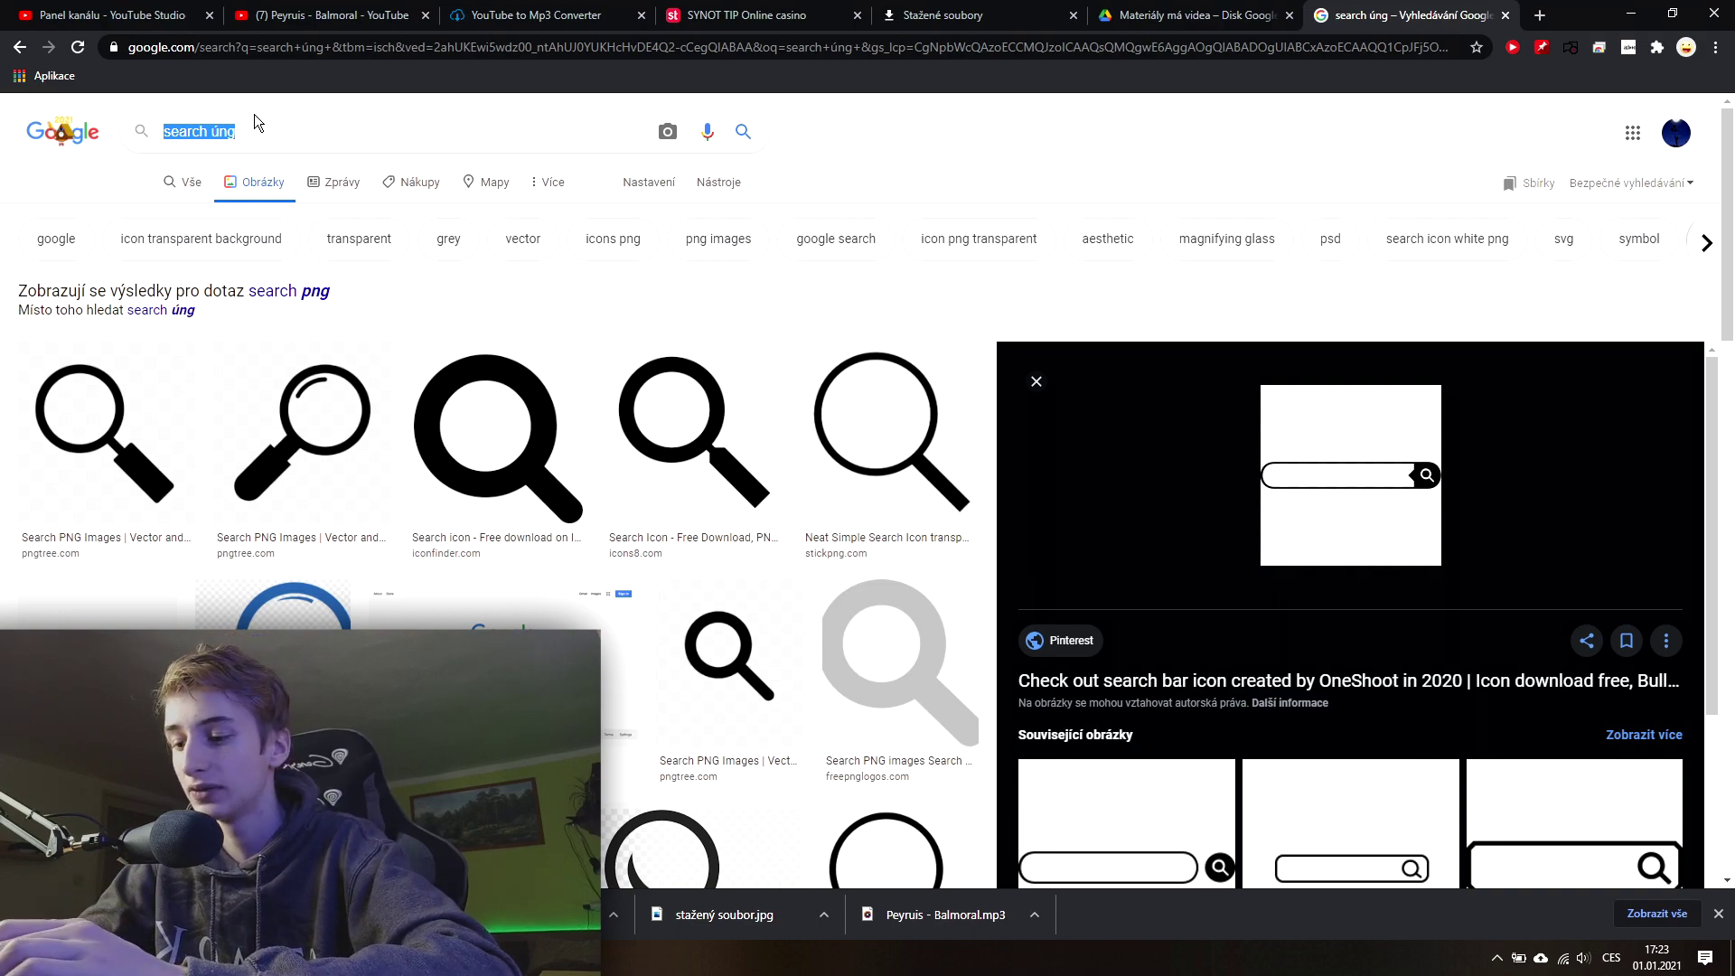
pyautogui.write('magiv')
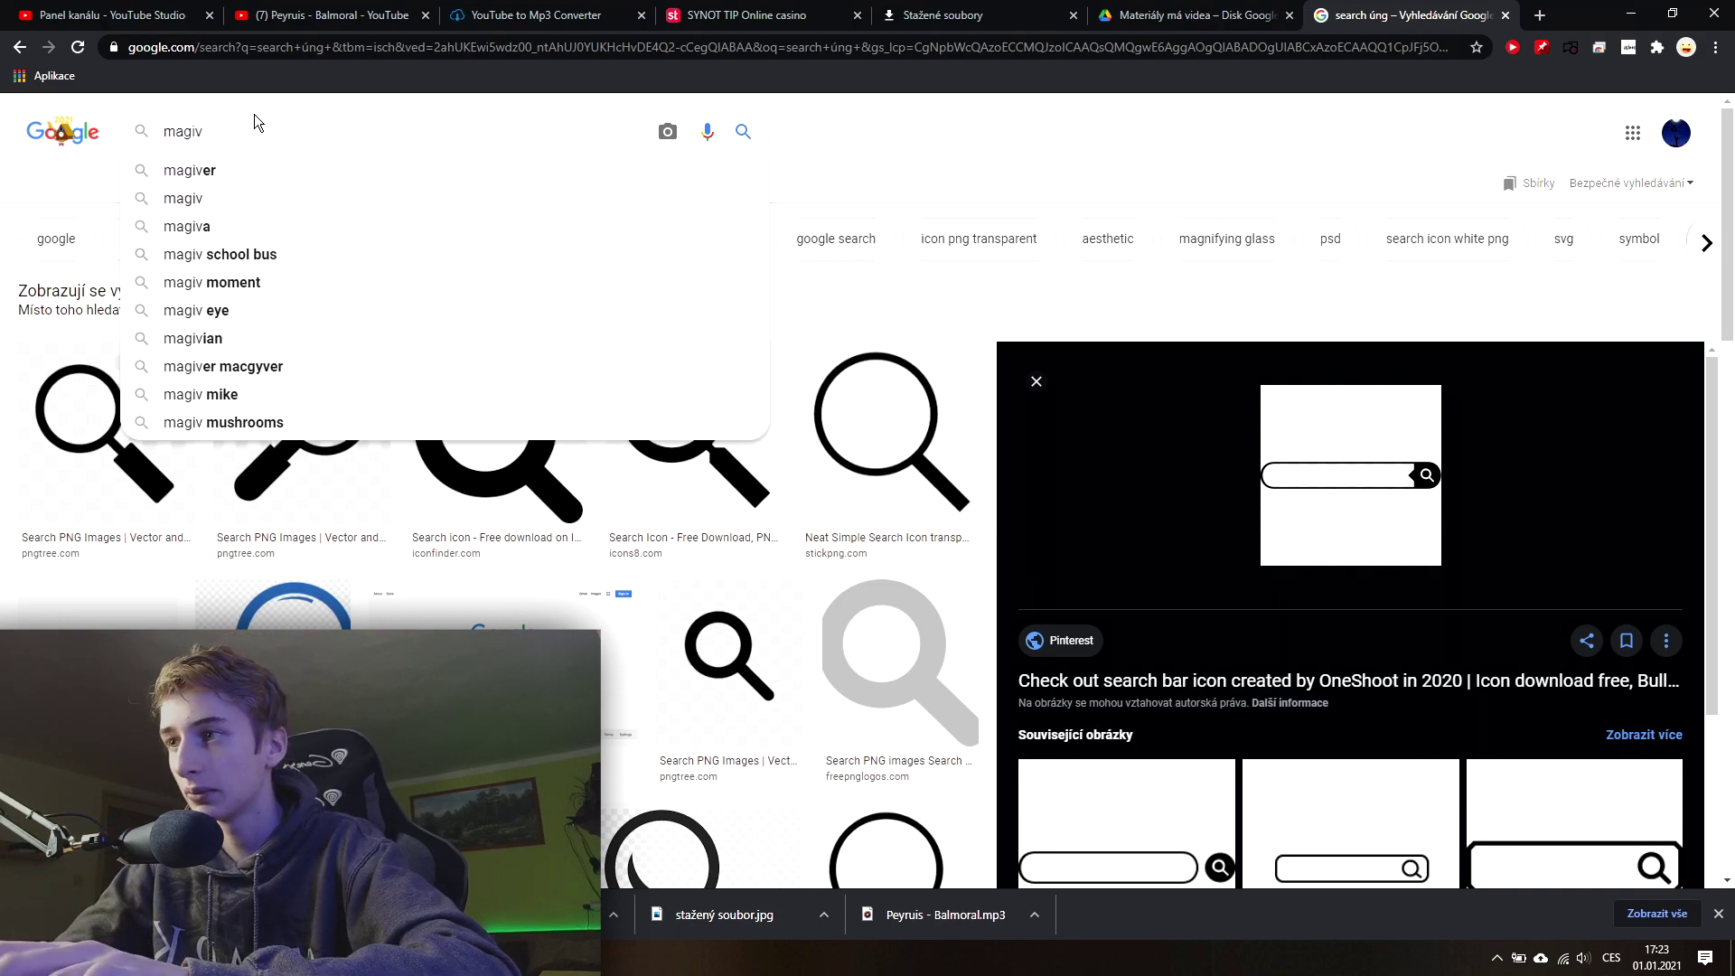
pyautogui.press('BackSpace')
pyautogui.write('ciangames logo cz')
pyautogui.press('Return')
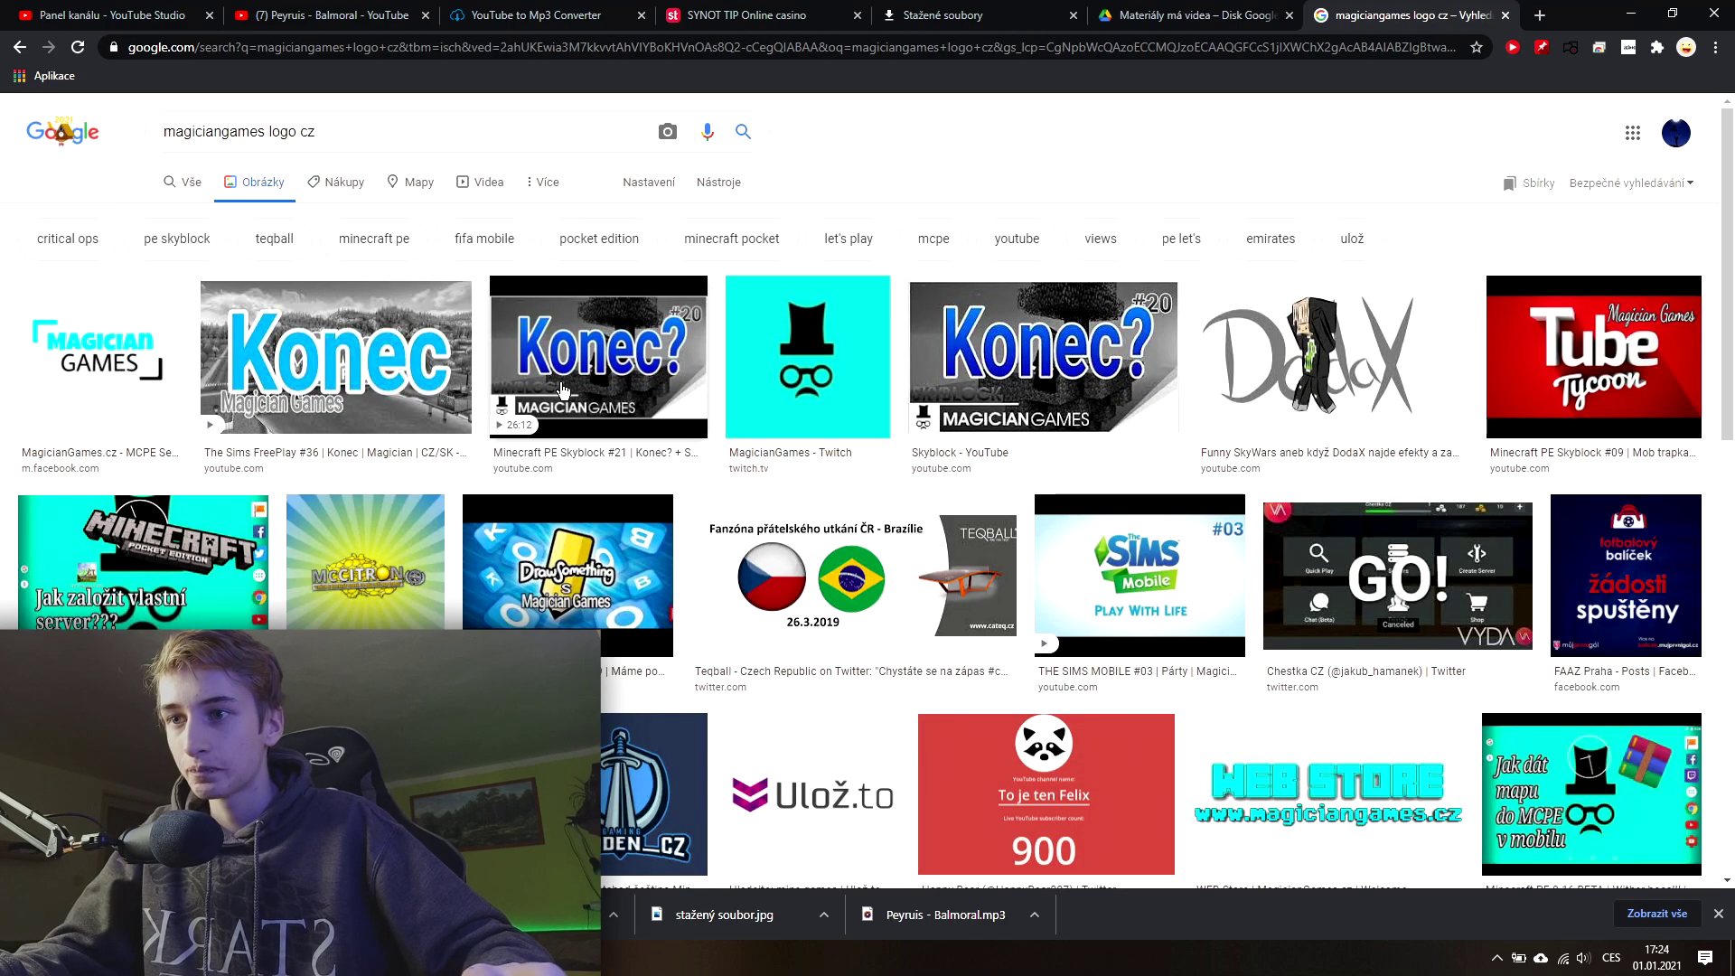
# Step: Save the MagicianGames Twitch logo image as 1609463742421.jpg
pyautogui.click(824, 360)
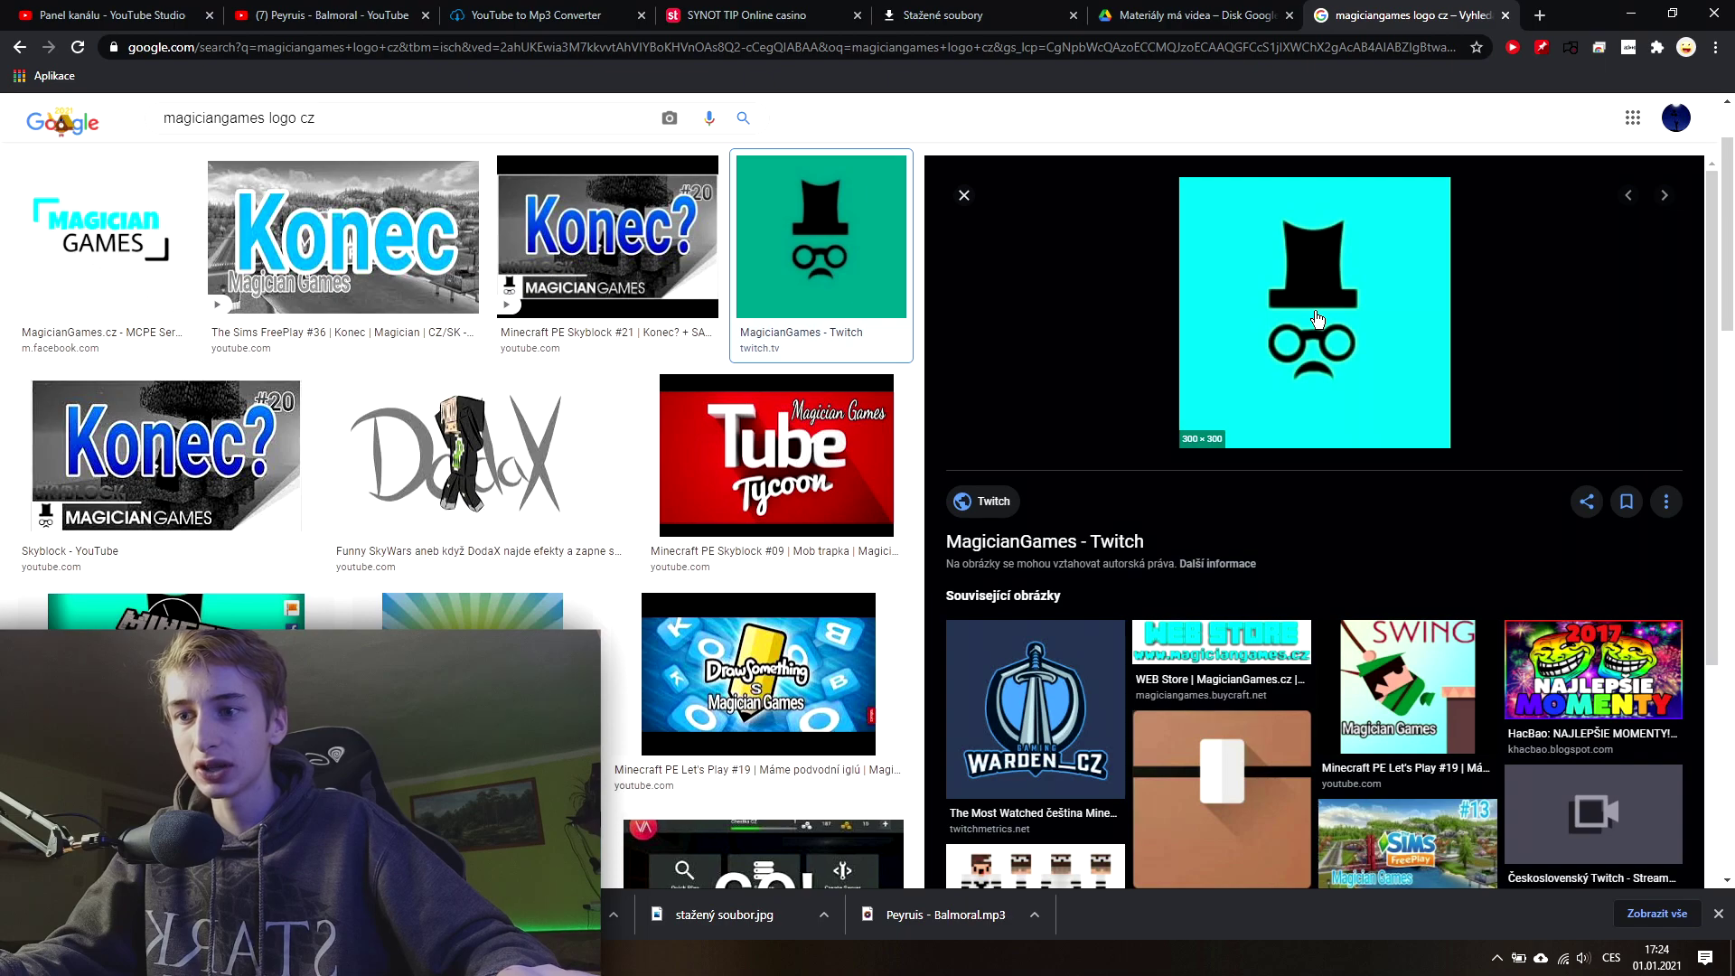
pyautogui.rightClick(1315, 312)
pyautogui.click(1402, 503)
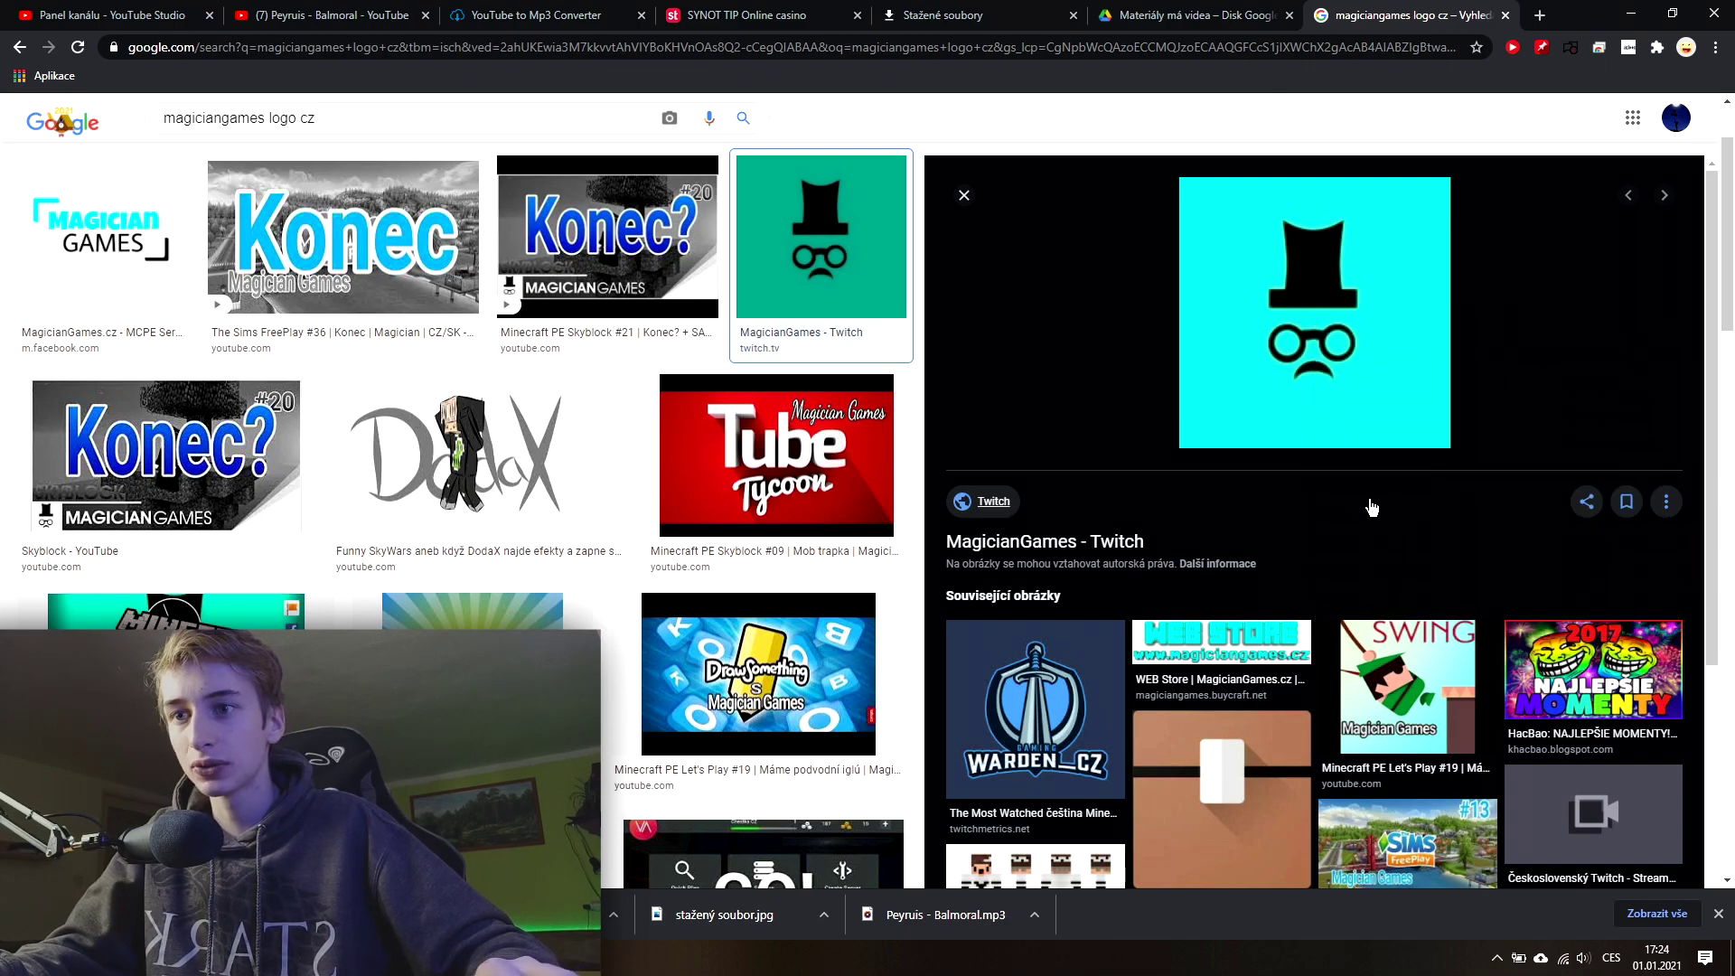
pyautogui.press('Return')
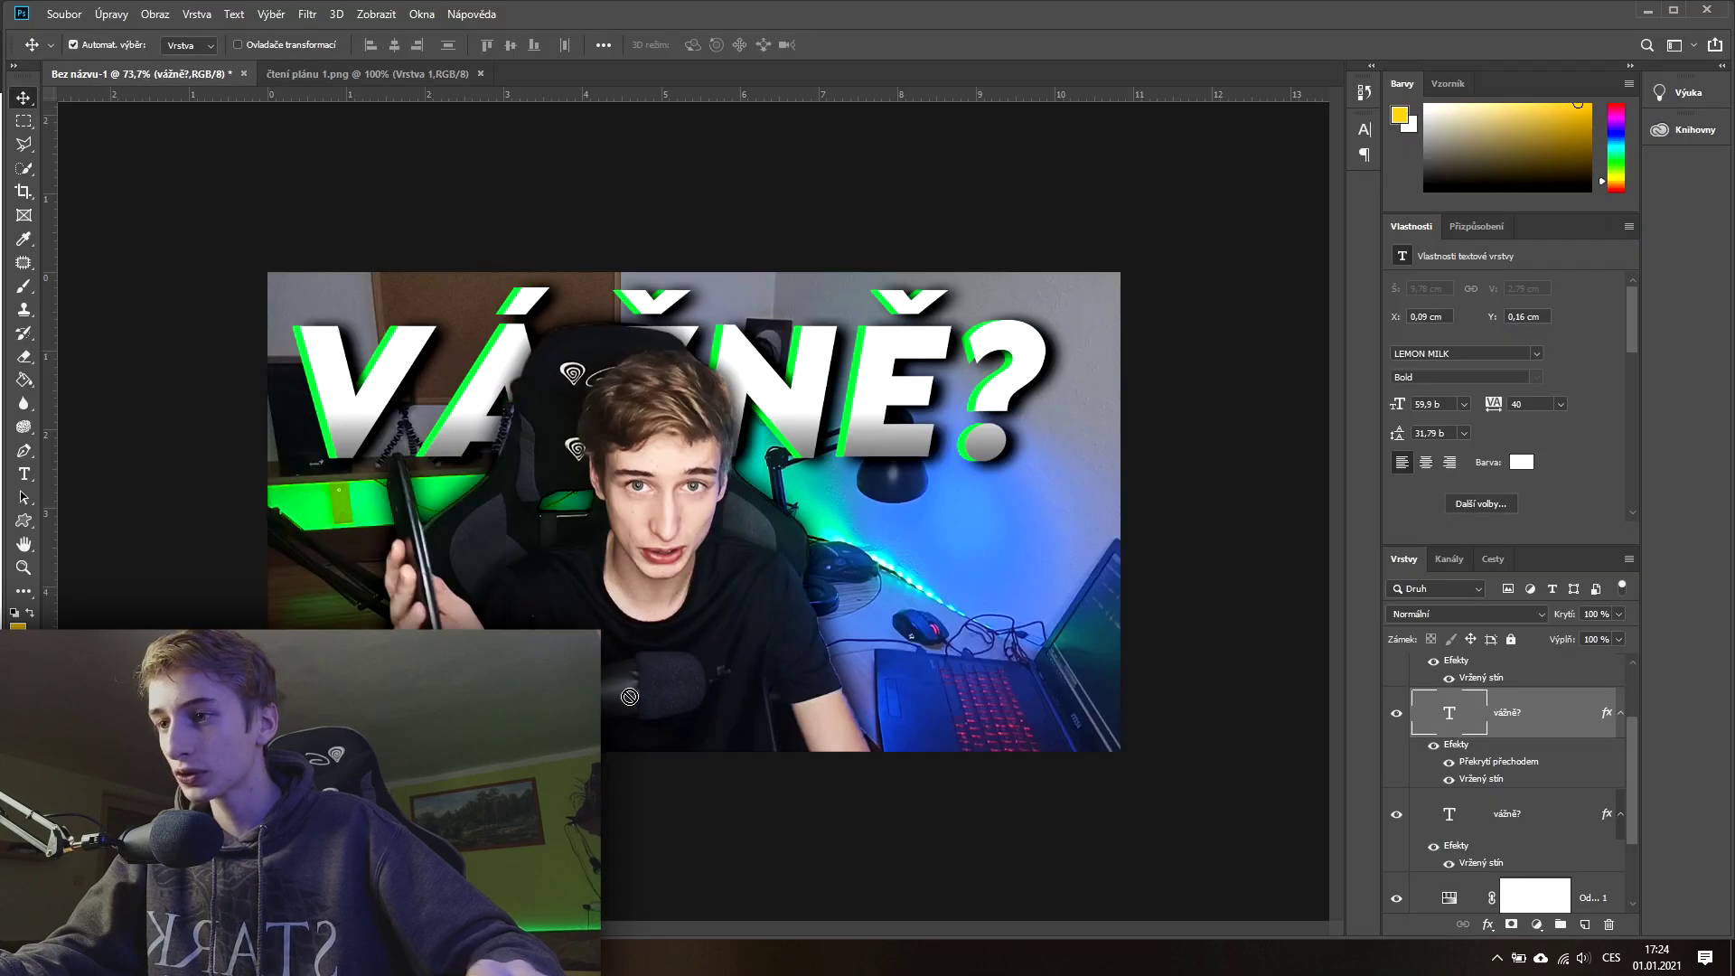
# Step: Place the downloaded MagicianGames logo onto the thumbnail and resize it
pyautogui.moveTo(714, 915)
pyautogui.mouseDown()
pyautogui.moveTo(771, 577)
pyautogui.moveTo(890, 469)
pyautogui.moveTo(937, 592)
pyautogui.mouseUp()
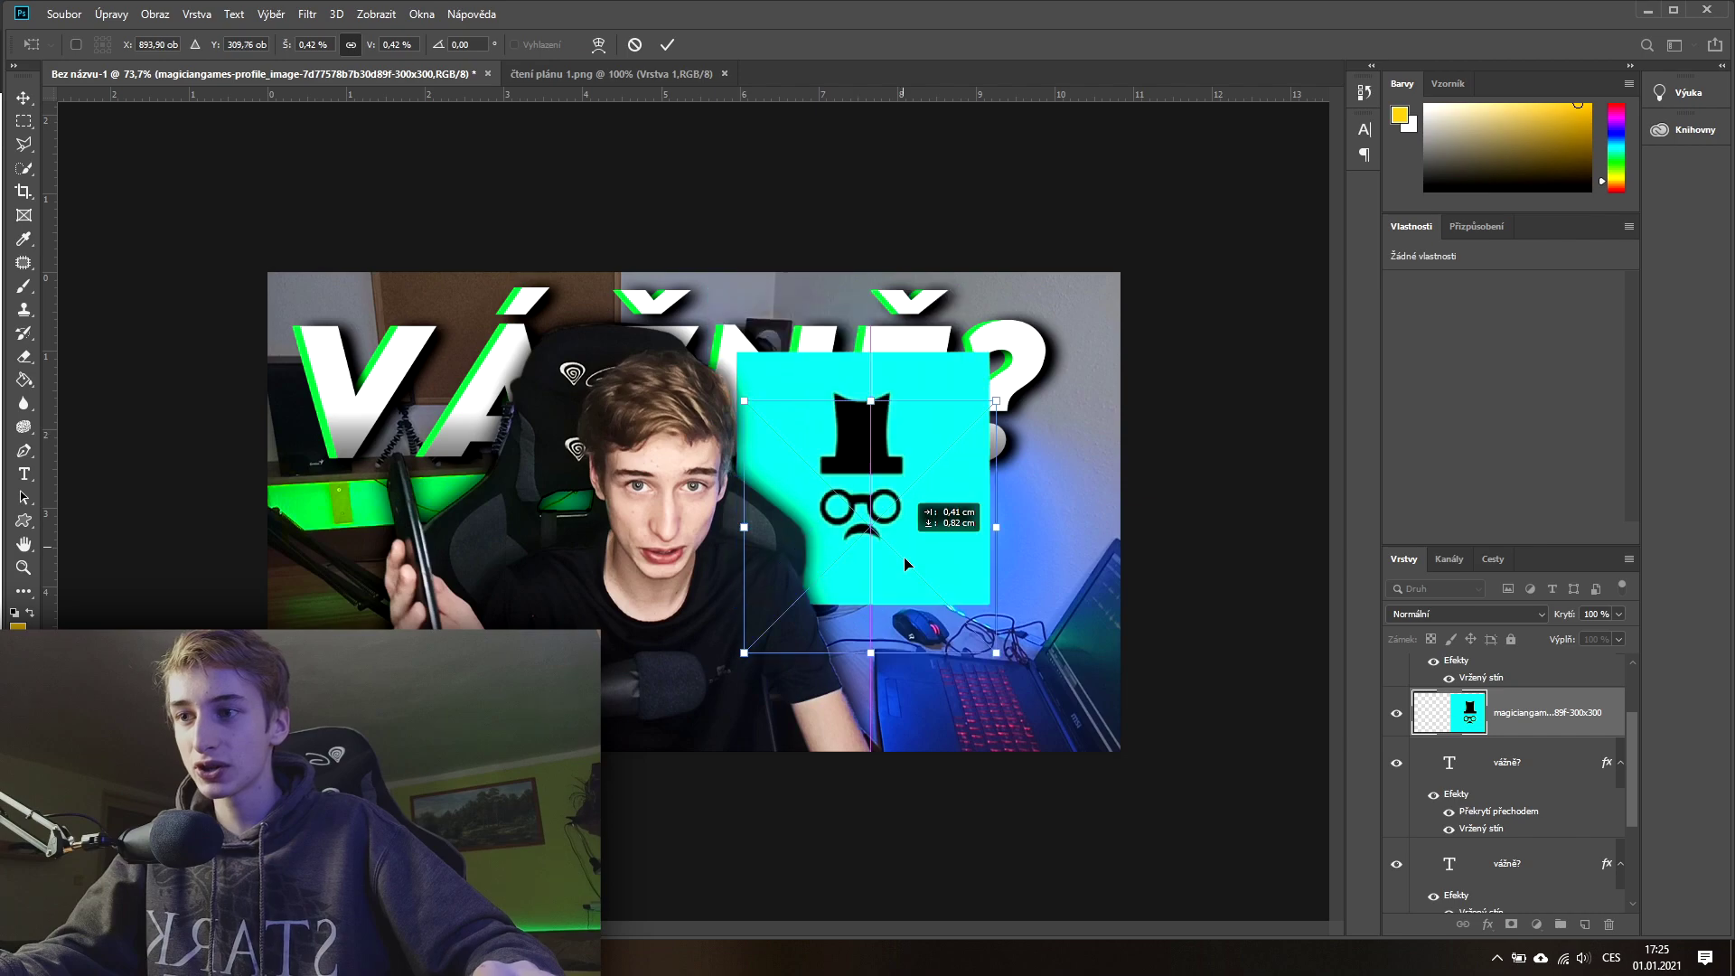
pyautogui.moveTo(999, 411); pyautogui.dragTo(926, 489)
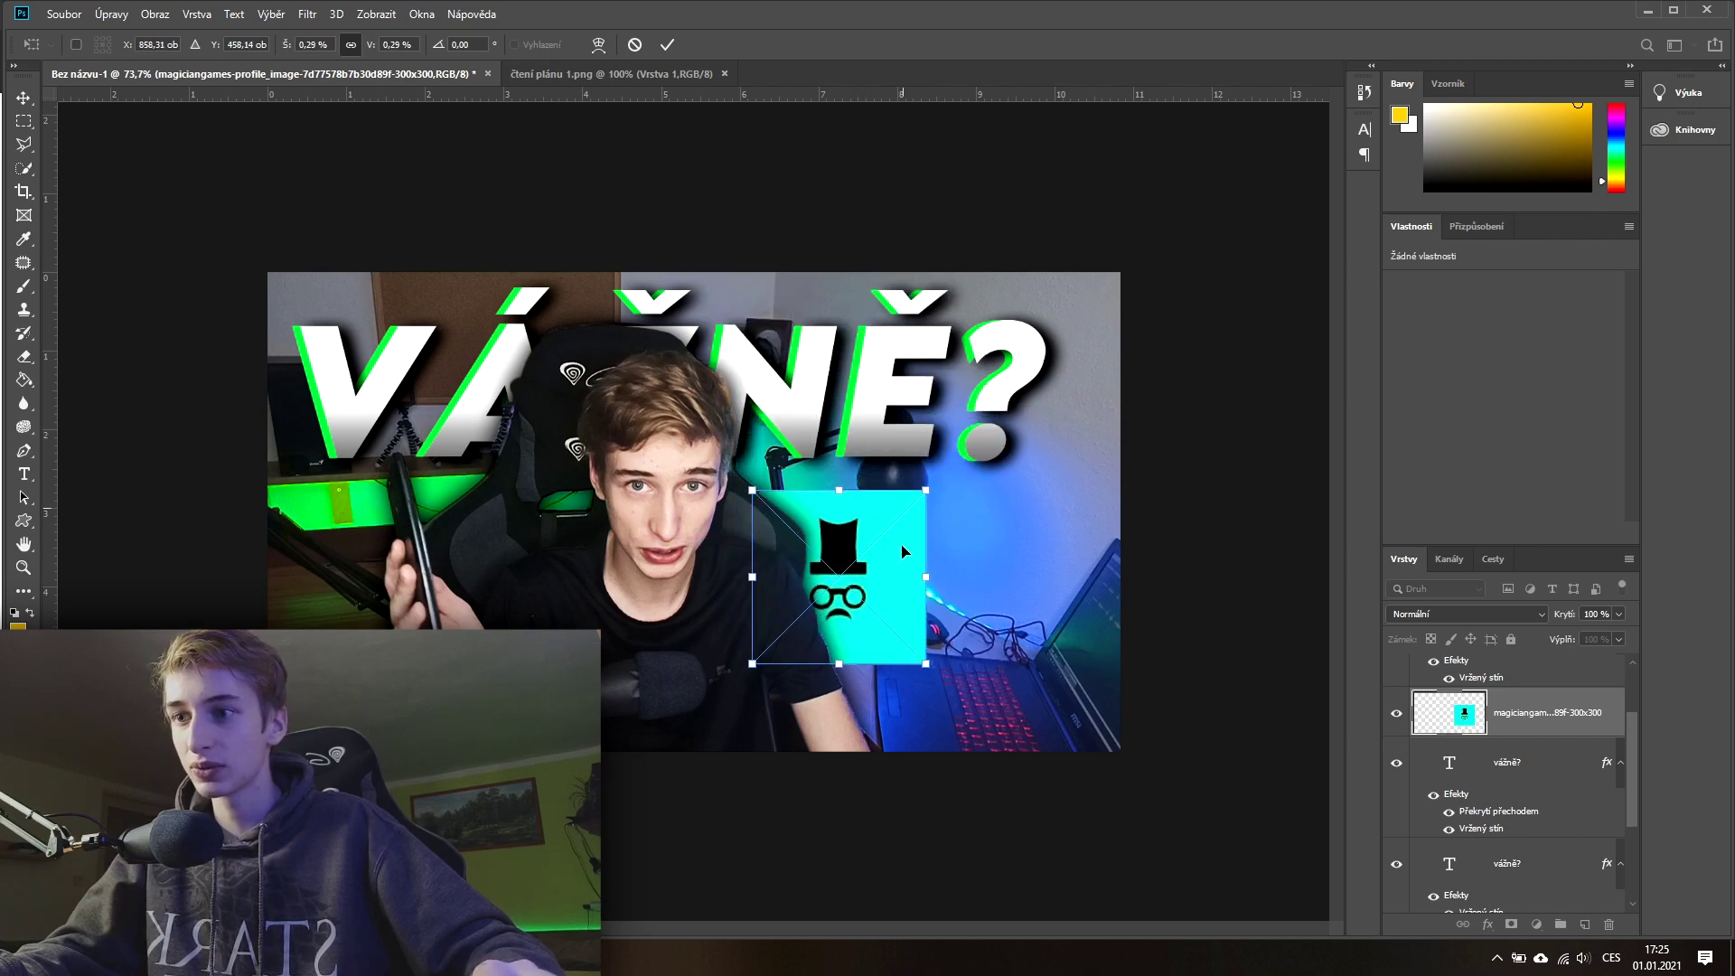
pyautogui.moveTo(903, 582)
pyautogui.mouseDown()
pyautogui.moveTo(922, 554)
pyautogui.moveTo(928, 585)
pyautogui.mouseUp()
pyautogui.moveTo(951, 666)
pyautogui.mouseDown()
pyautogui.moveTo(1059, 726)
pyautogui.moveTo(1045, 716)
pyautogui.mouseUp()
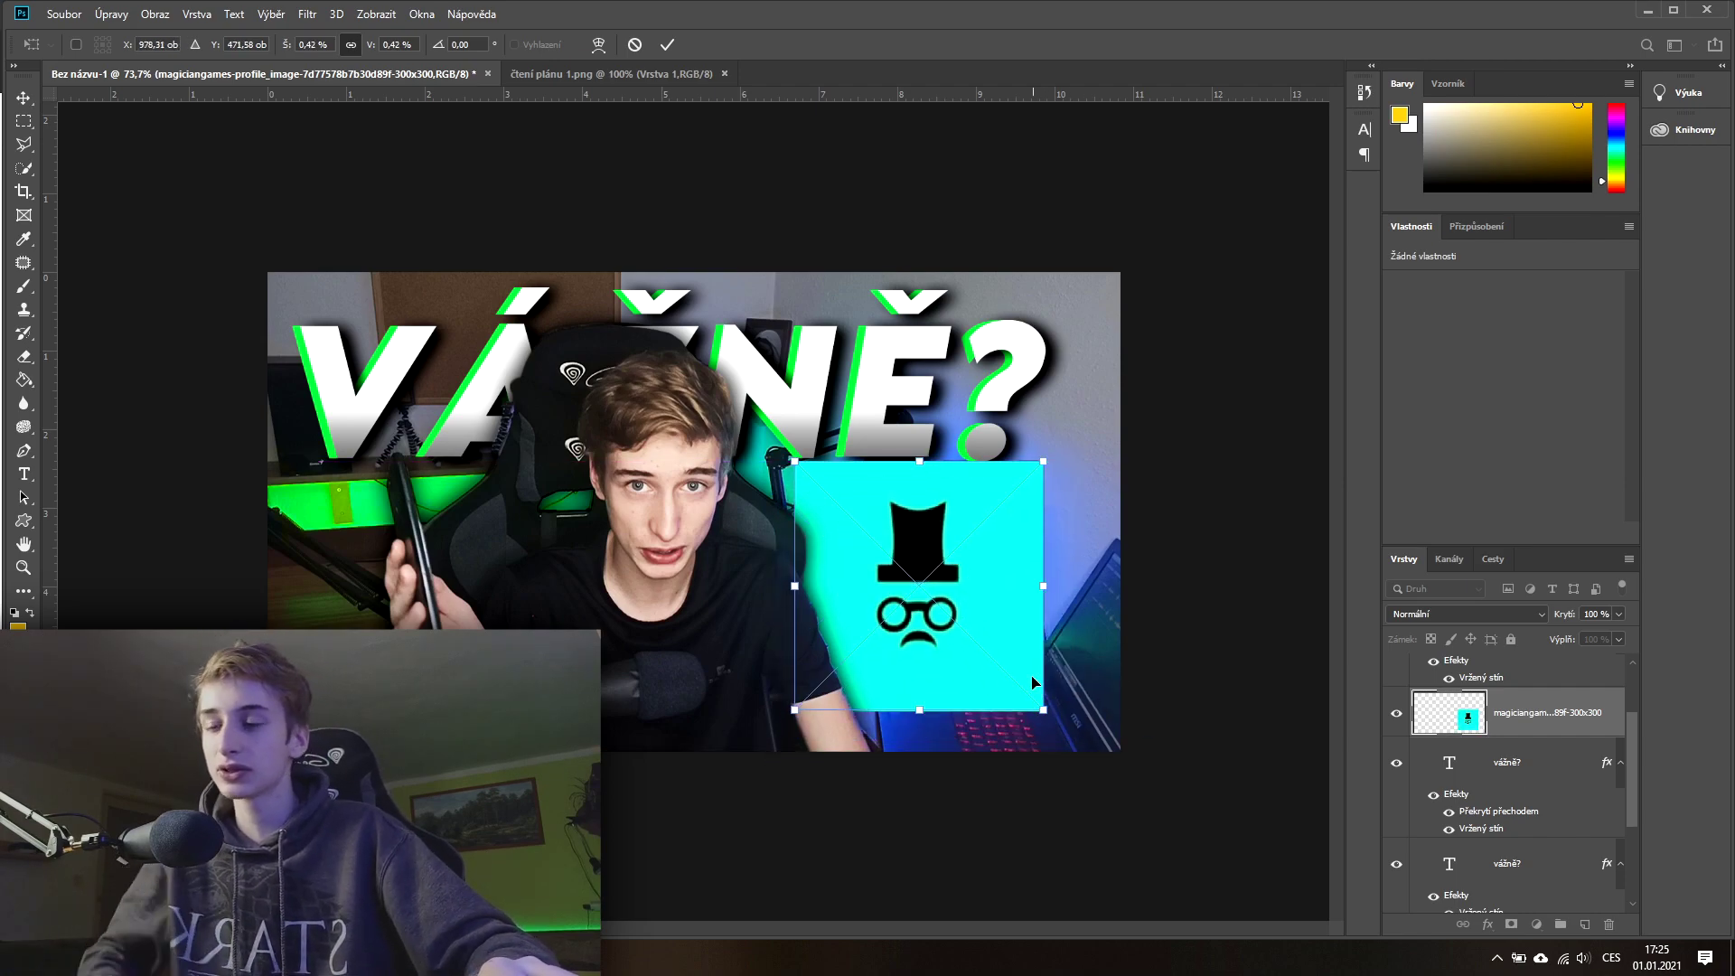
pyautogui.moveTo(978, 644); pyautogui.dragTo(979, 645)
pyautogui.moveTo(1045, 717); pyautogui.dragTo(965, 622)
pyautogui.press('Return')
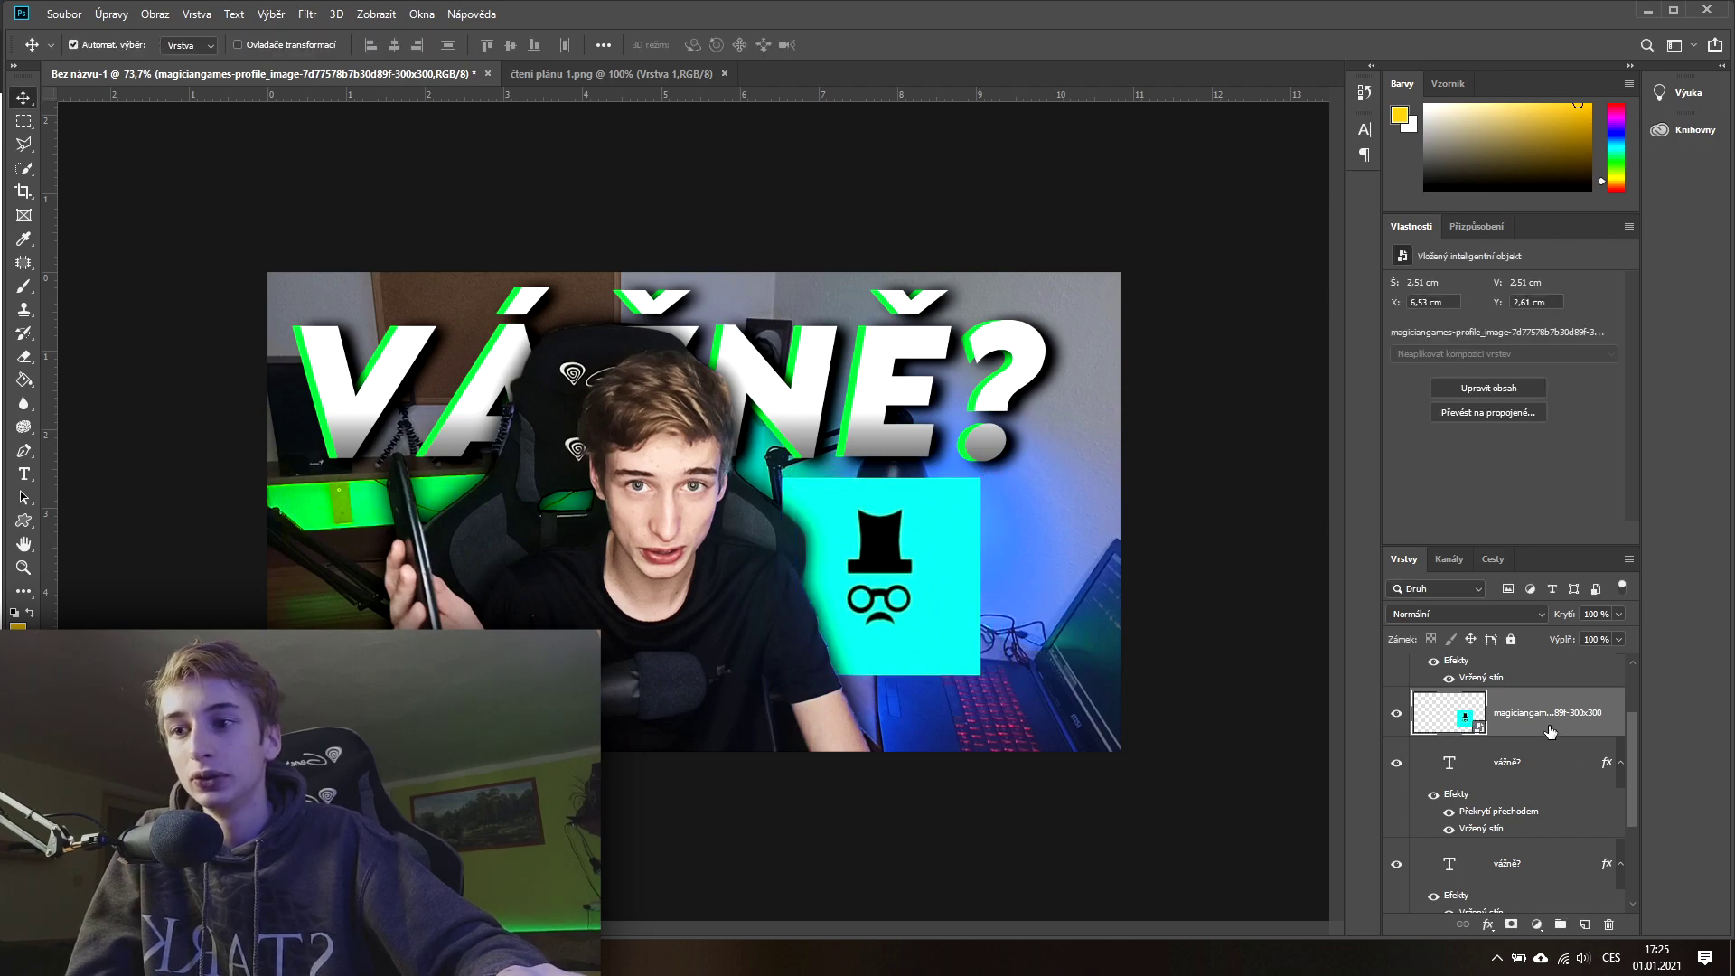
# Step: Select the čtení 2 photo layer and hide the magiciangam logo layer
pyautogui.scroll(-3, 1536, 752)
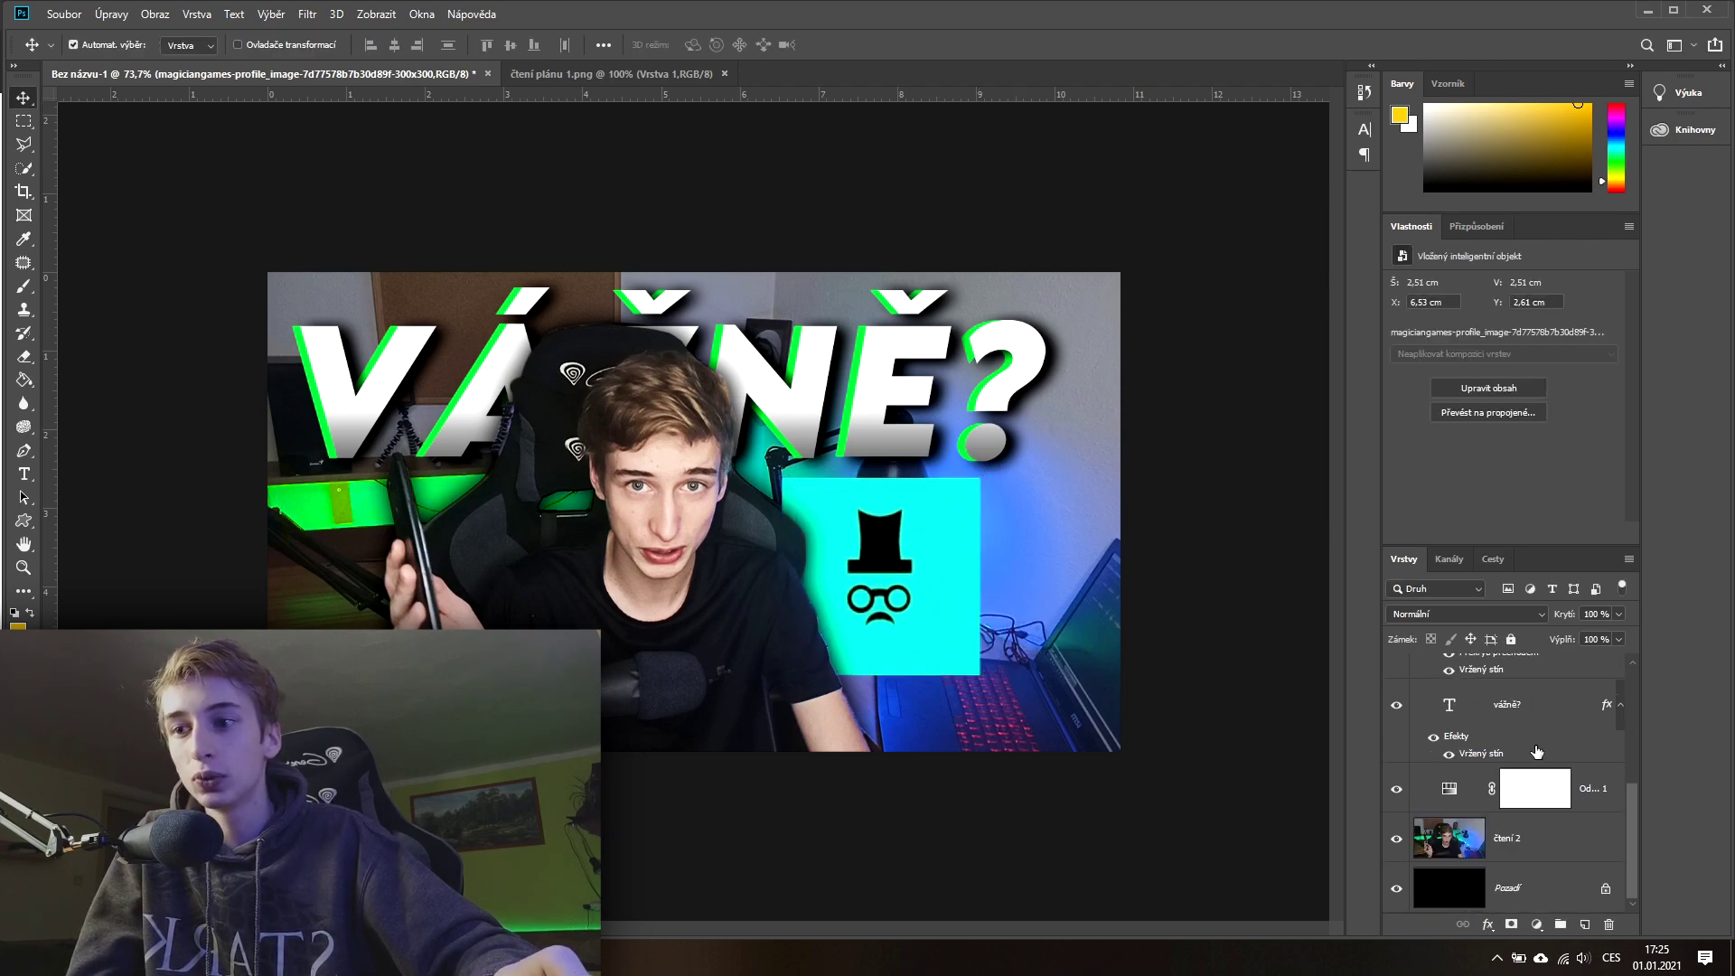
pyautogui.click(1556, 843)
pyautogui.scroll(3, 1410, 741)
pyautogui.click(1396, 705)
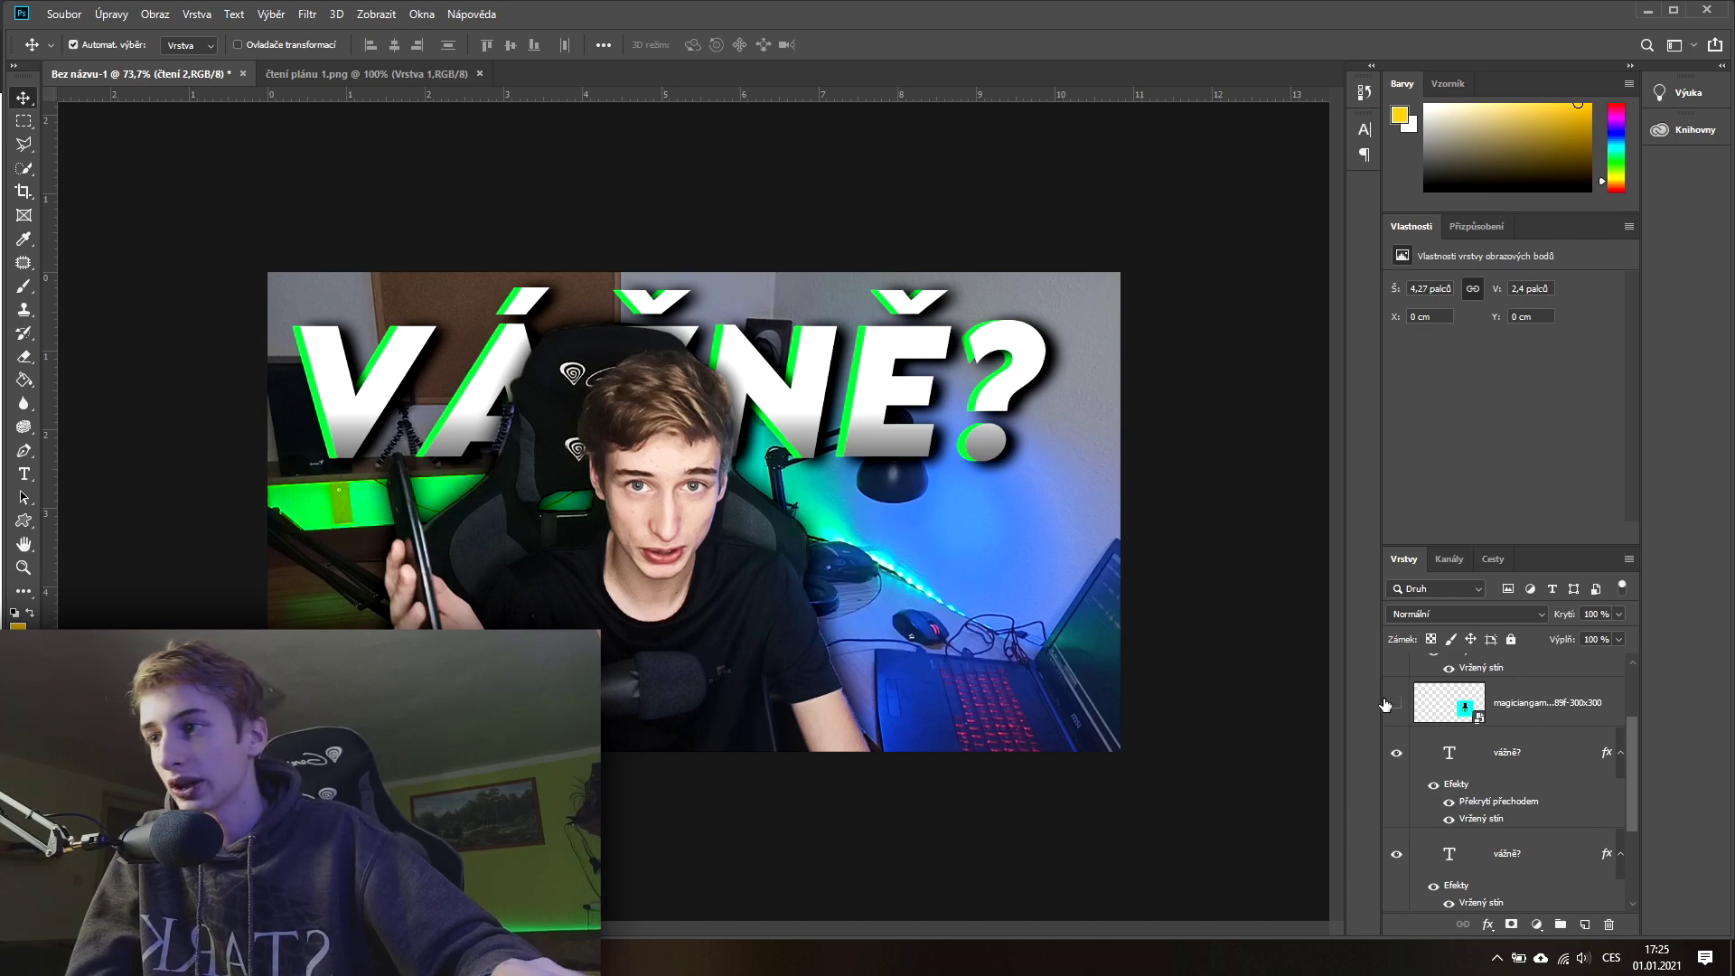
pyautogui.rightClick(24, 170)
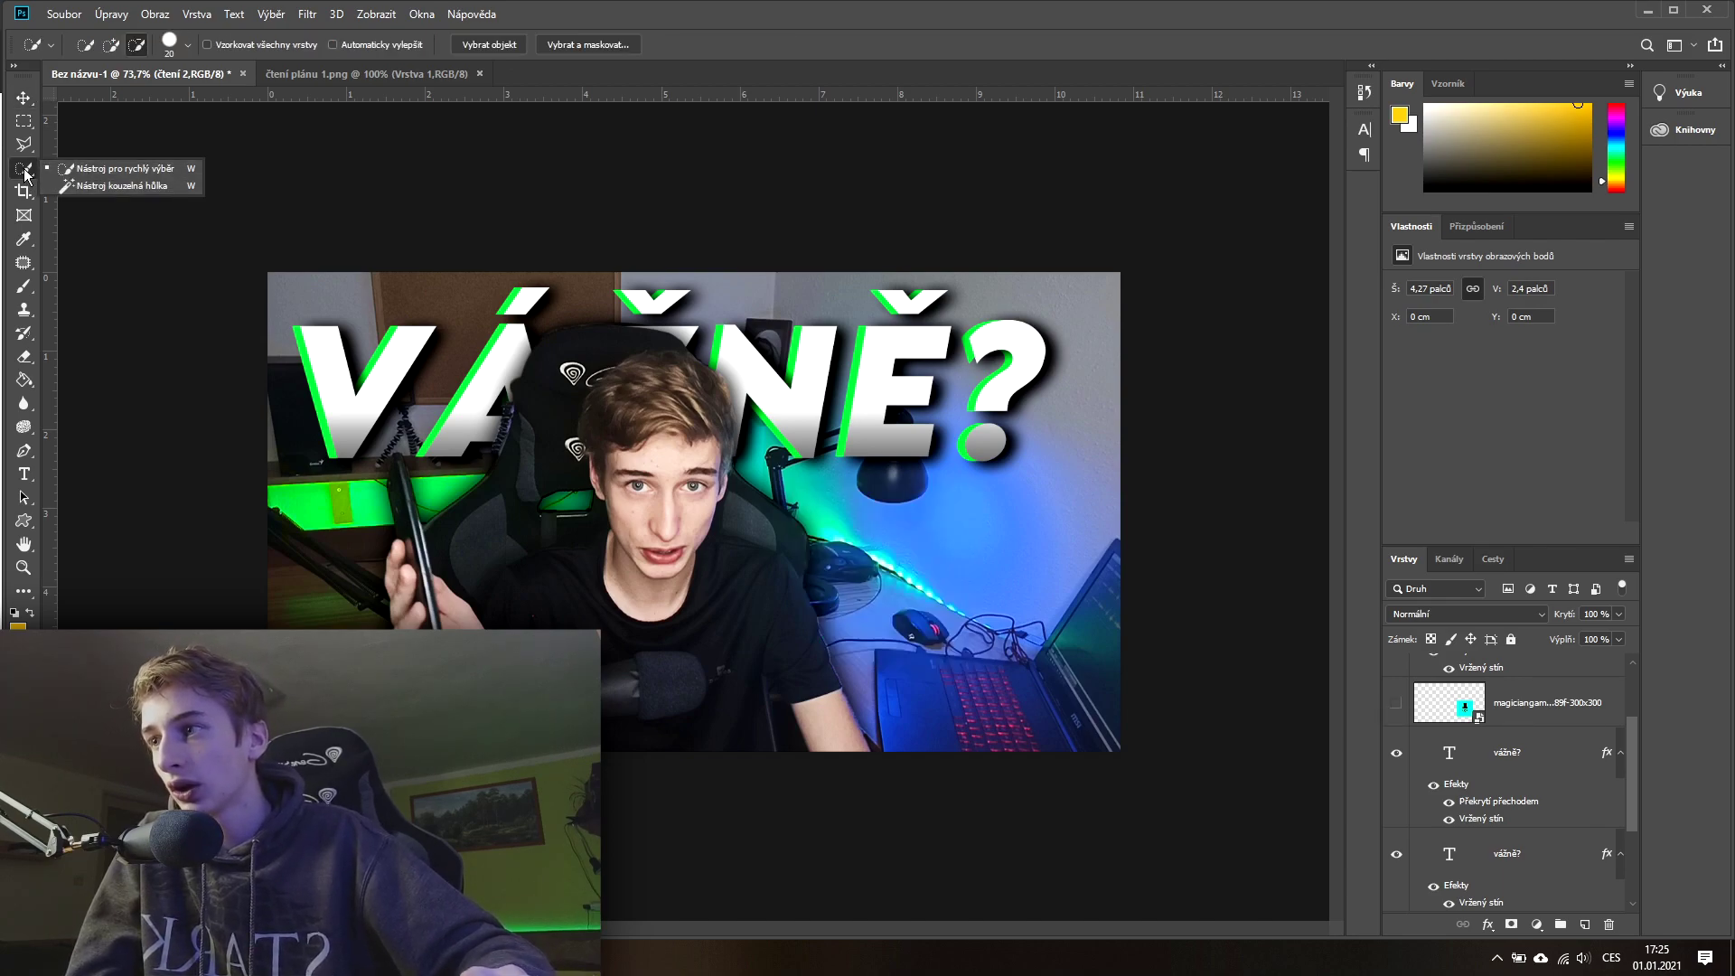
# Step: Zoom to 200% on the desk and laptop corner and clear the laptop selection
pyautogui.click(117, 168)
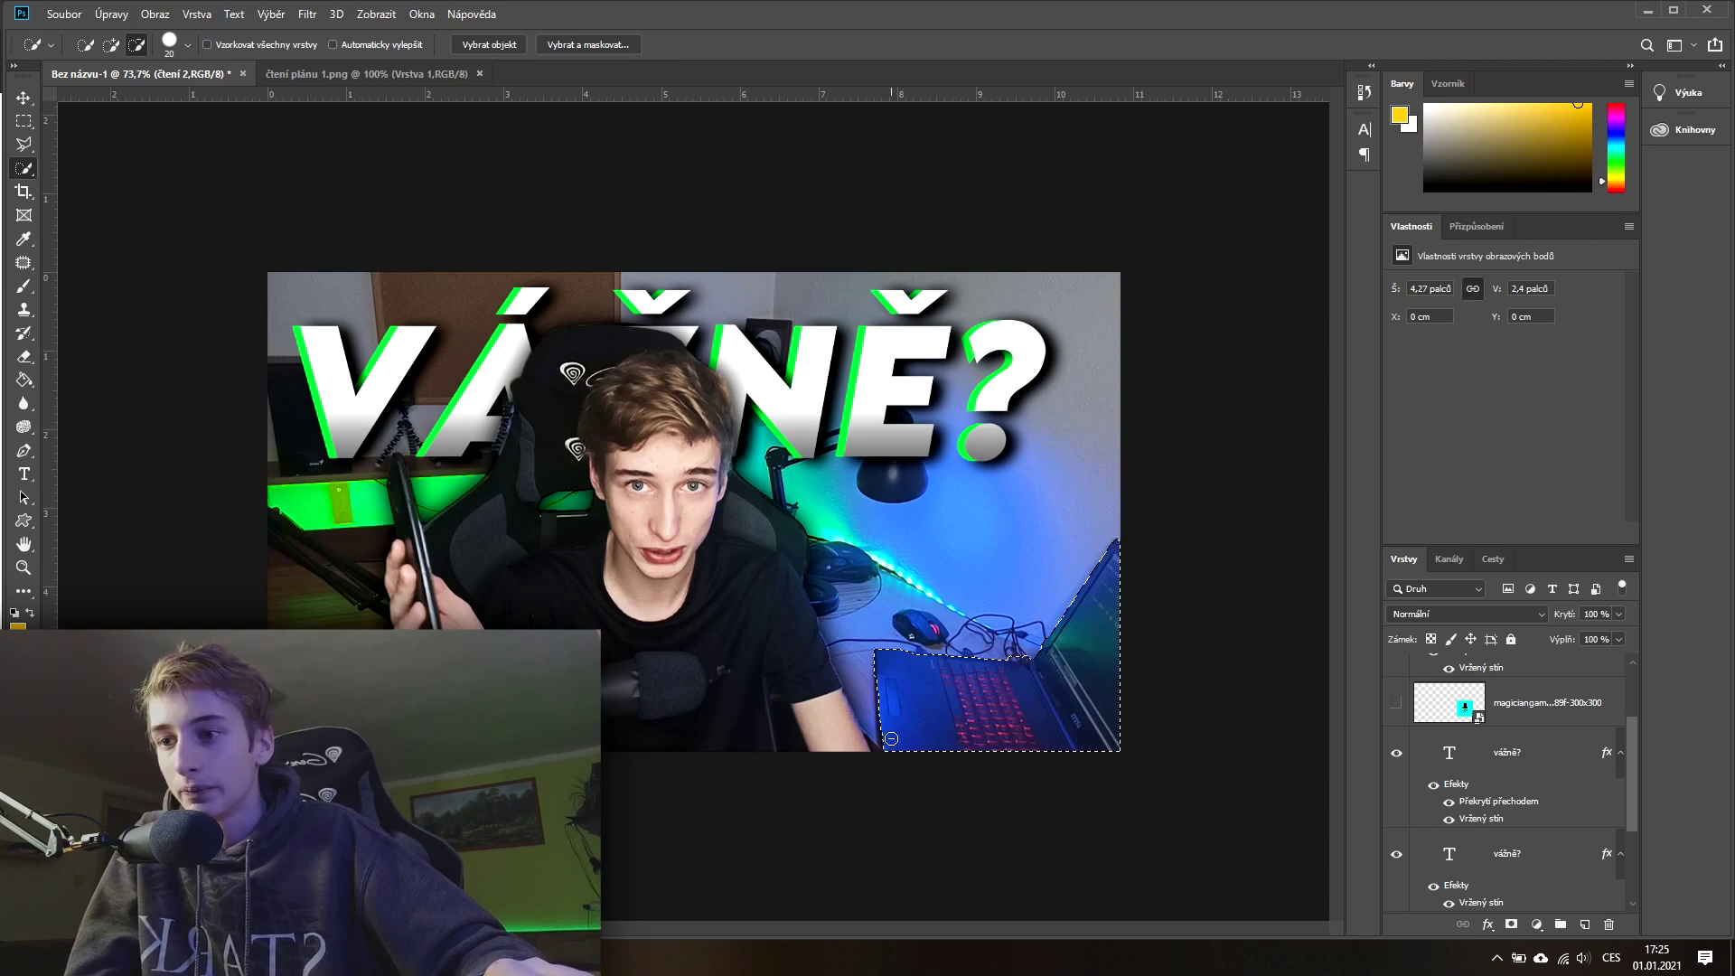
pyautogui.press('z')
pyautogui.click(1038, 677)
pyautogui.moveTo(1038, 677)
pyautogui.mouseDown()
pyautogui.moveTo(1263, 829)
pyautogui.moveTo(741, 468)
pyautogui.moveTo(769, 524)
pyautogui.mouseUp()
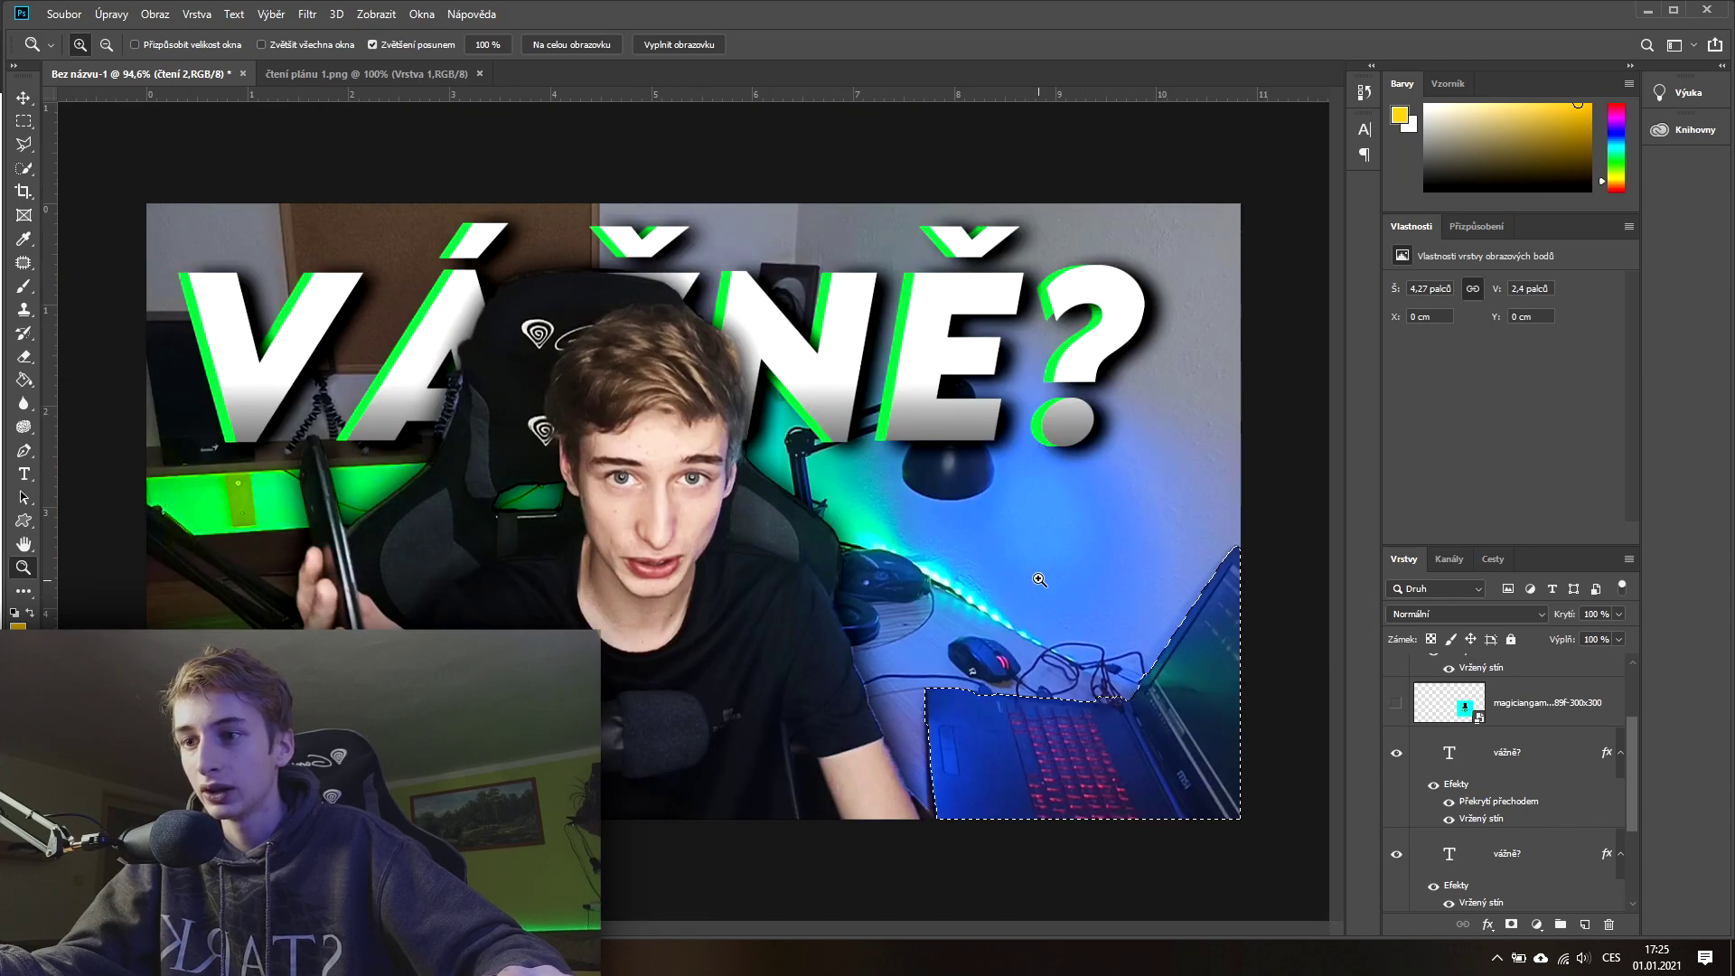
pyautogui.moveTo(1039, 580); pyautogui.dragTo(1112, 639)
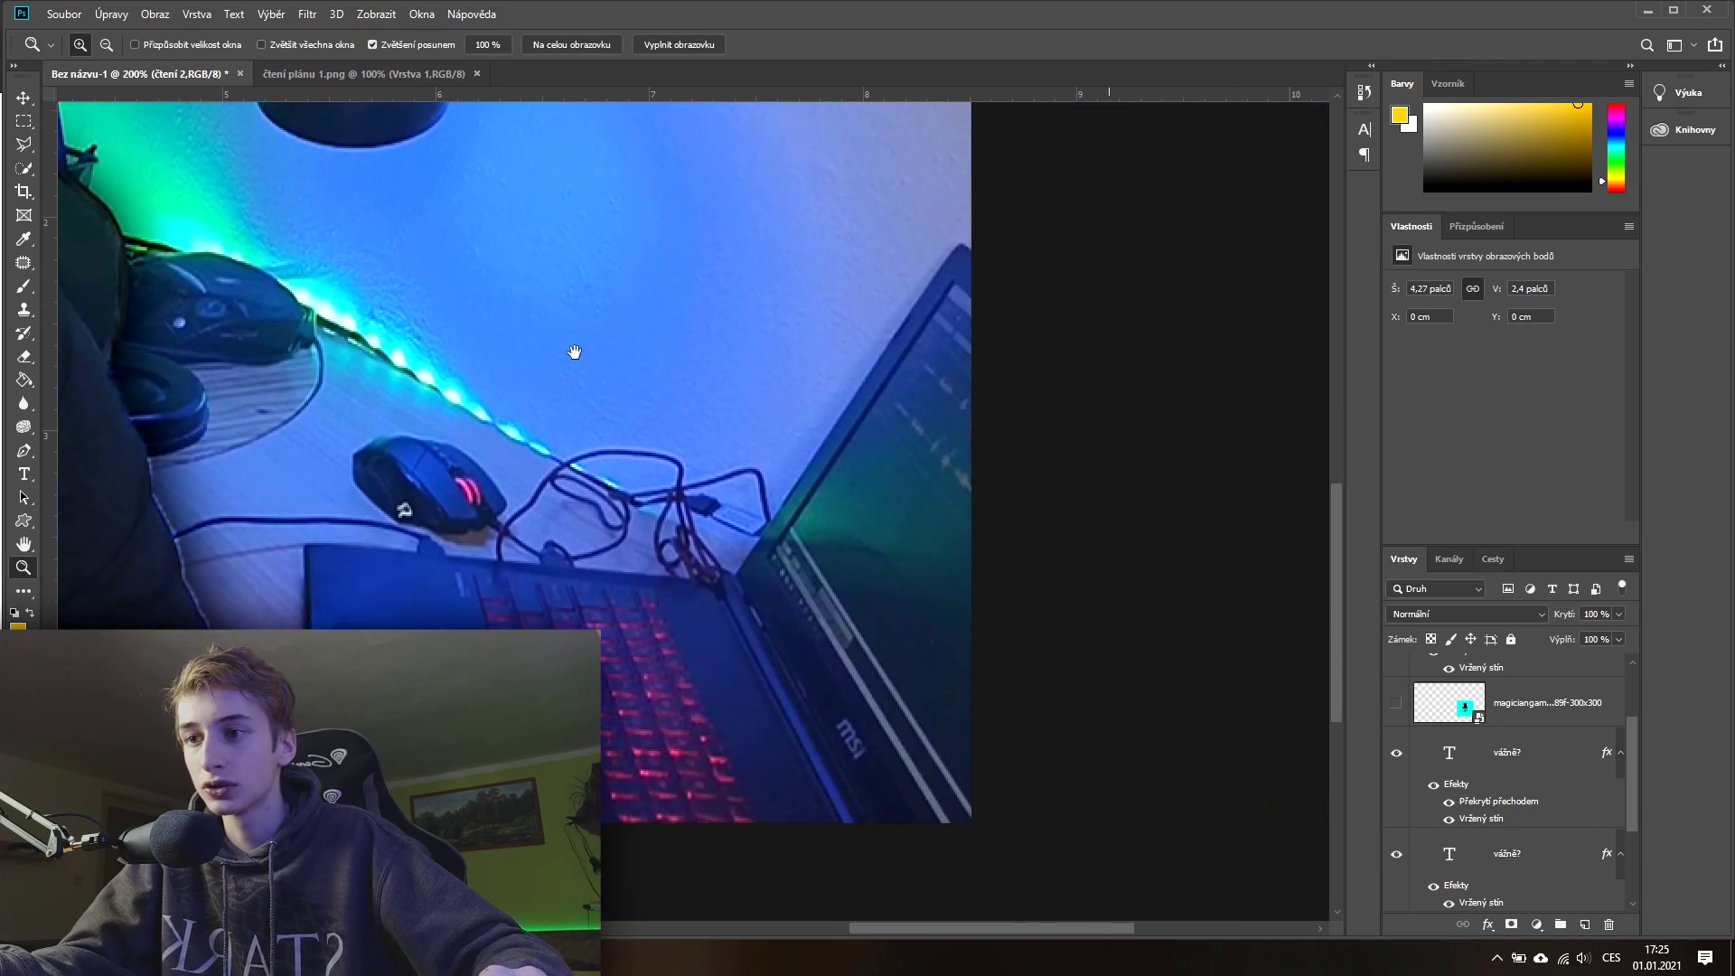
pyautogui.moveTo(573, 353); pyautogui.dragTo(702, 382)
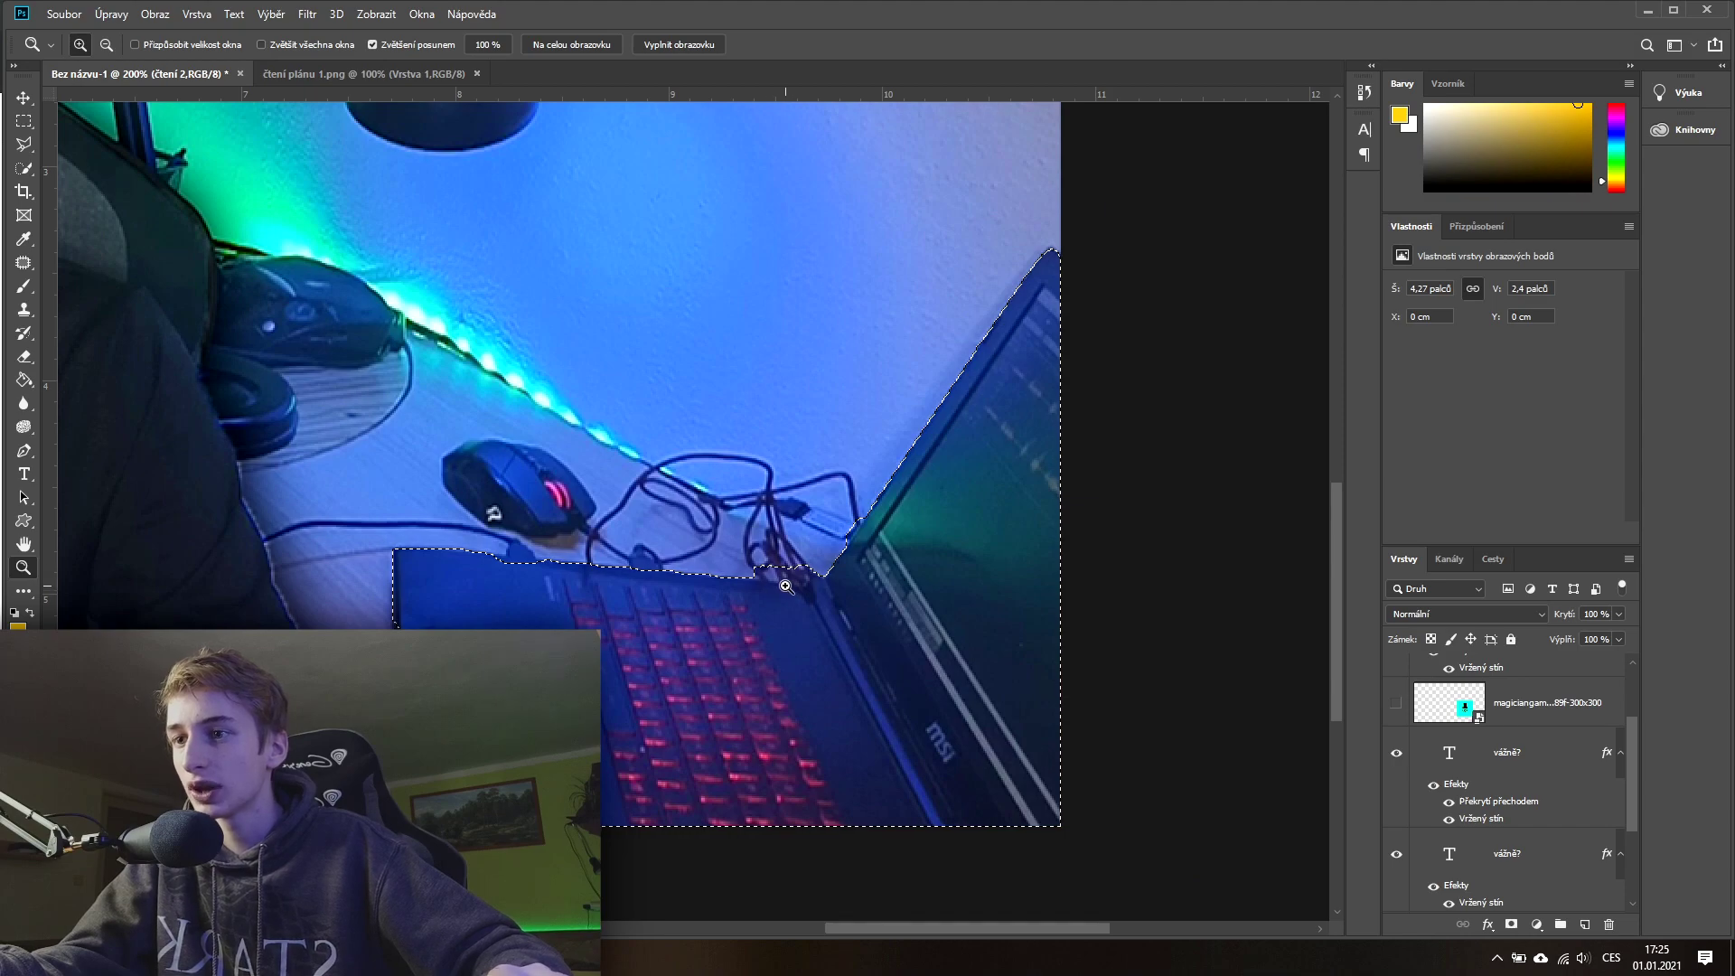
pyautogui.hotkey('ctrl', 'd')
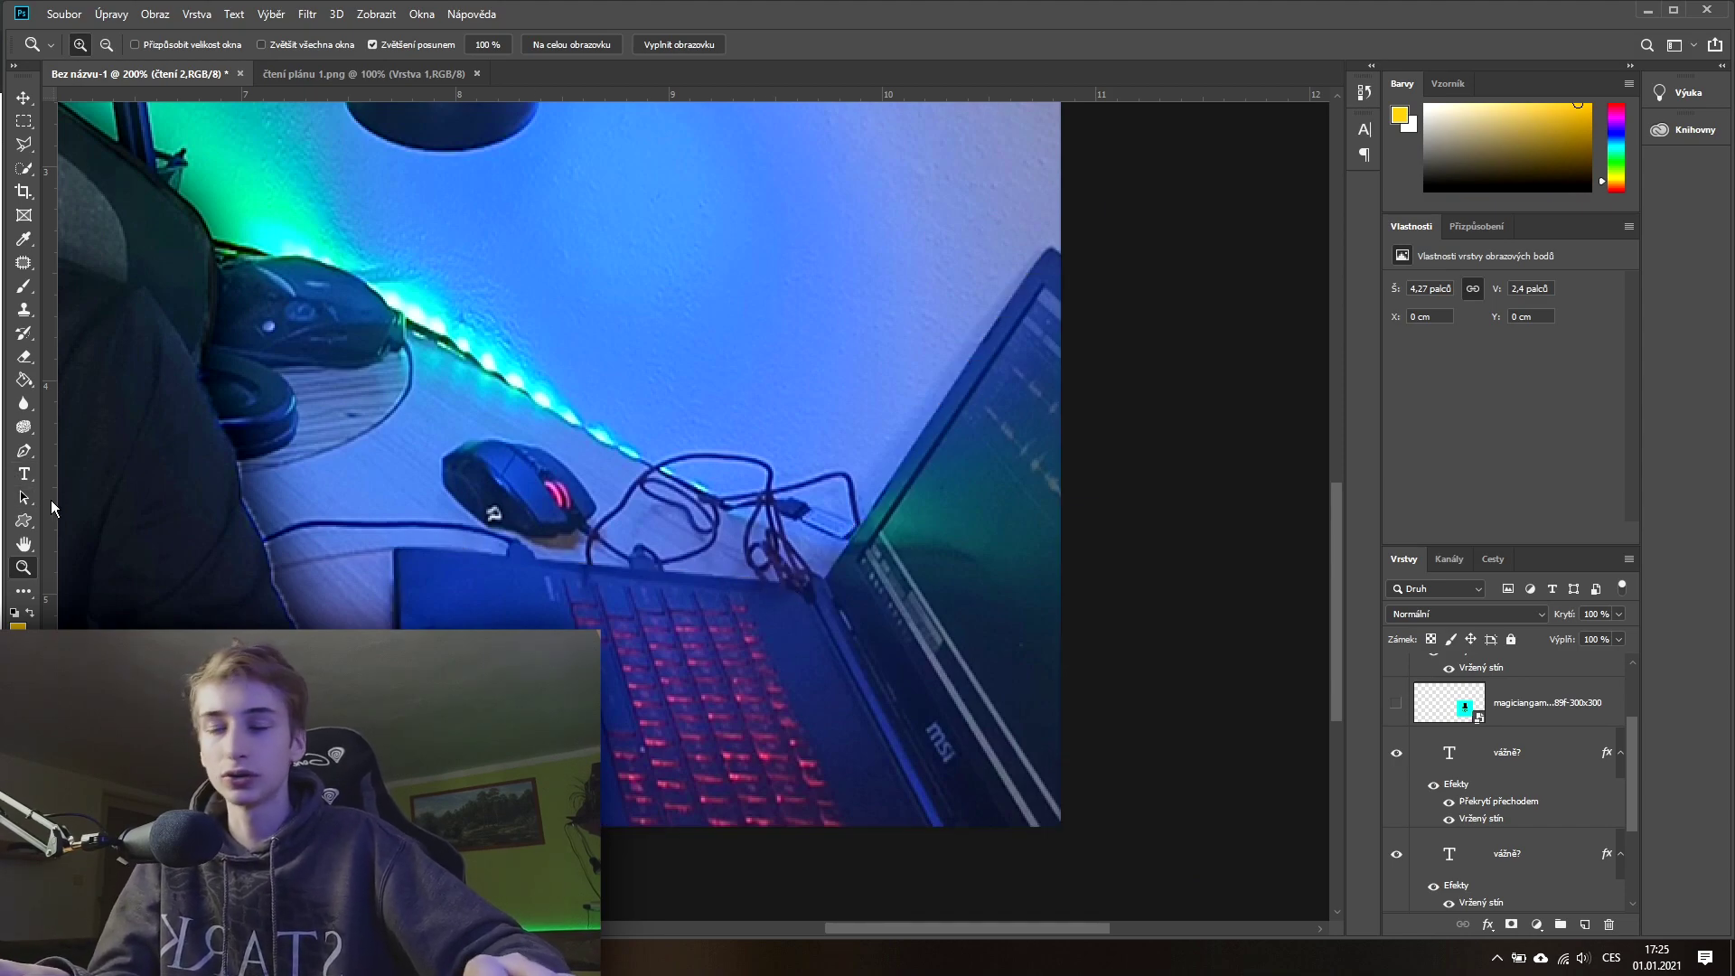
# Step: Trace a Polygonal Lasso selection around the bottom-right laptop
pyautogui.click(25, 145)
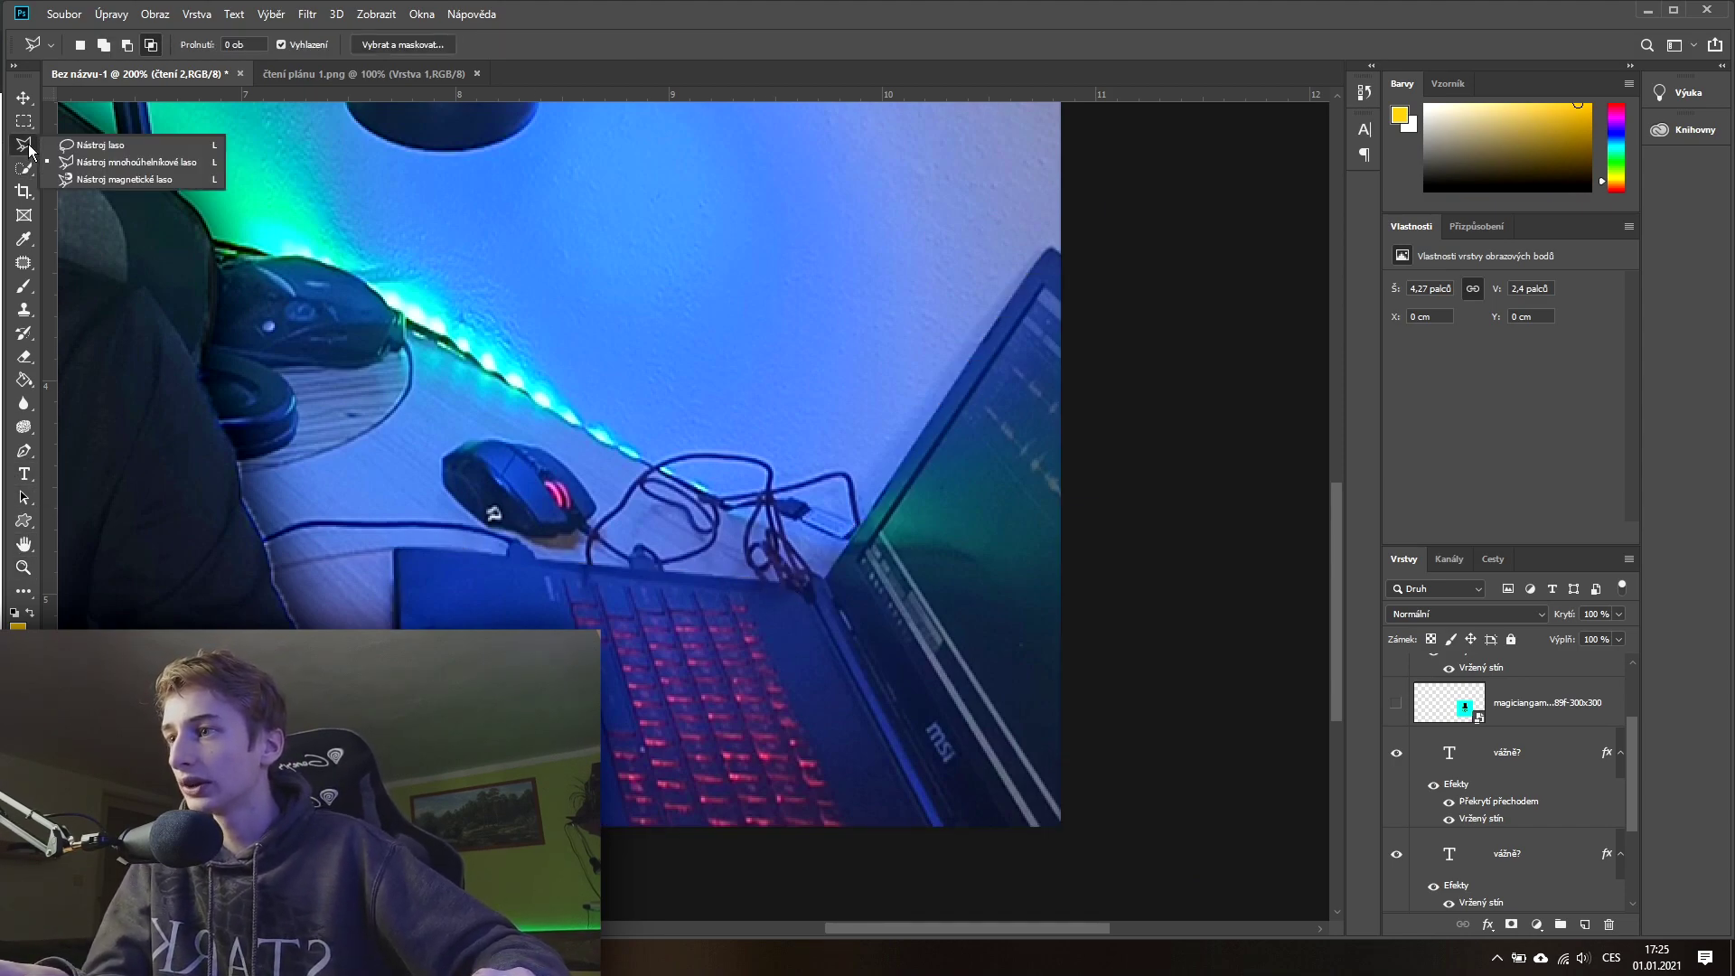
pyautogui.click(81, 165)
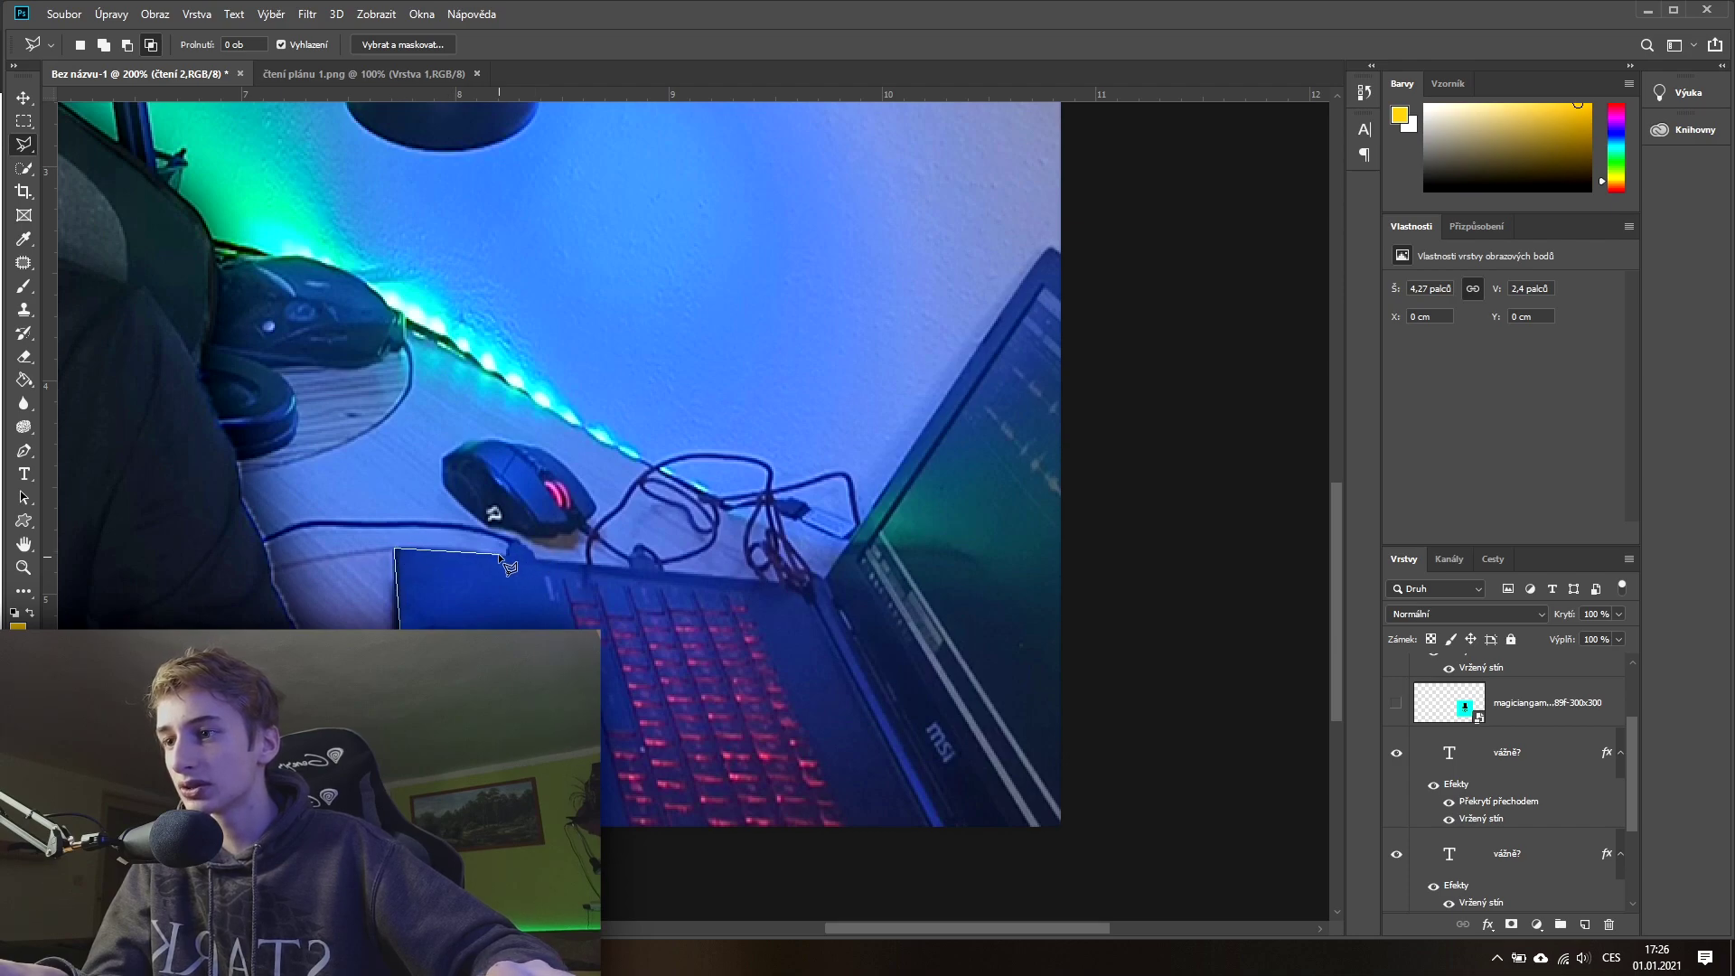
pyautogui.click(824, 577)
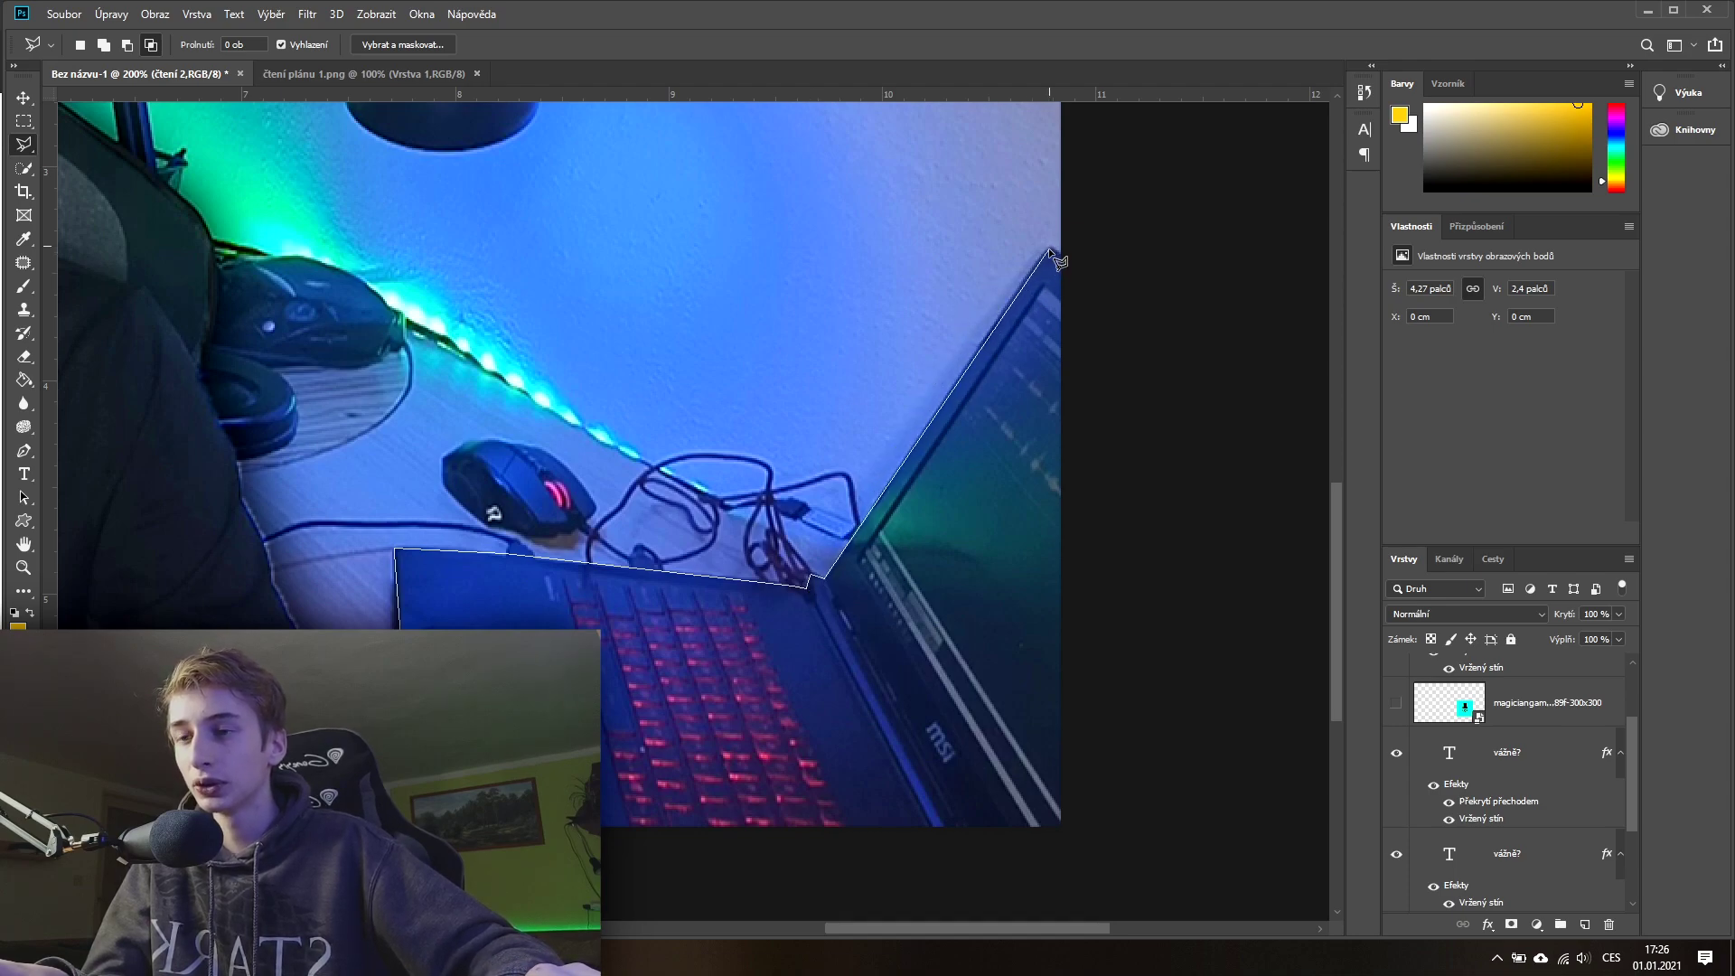
pyautogui.click(1180, 598)
pyautogui.click(1141, 940)
pyautogui.click(397, 911)
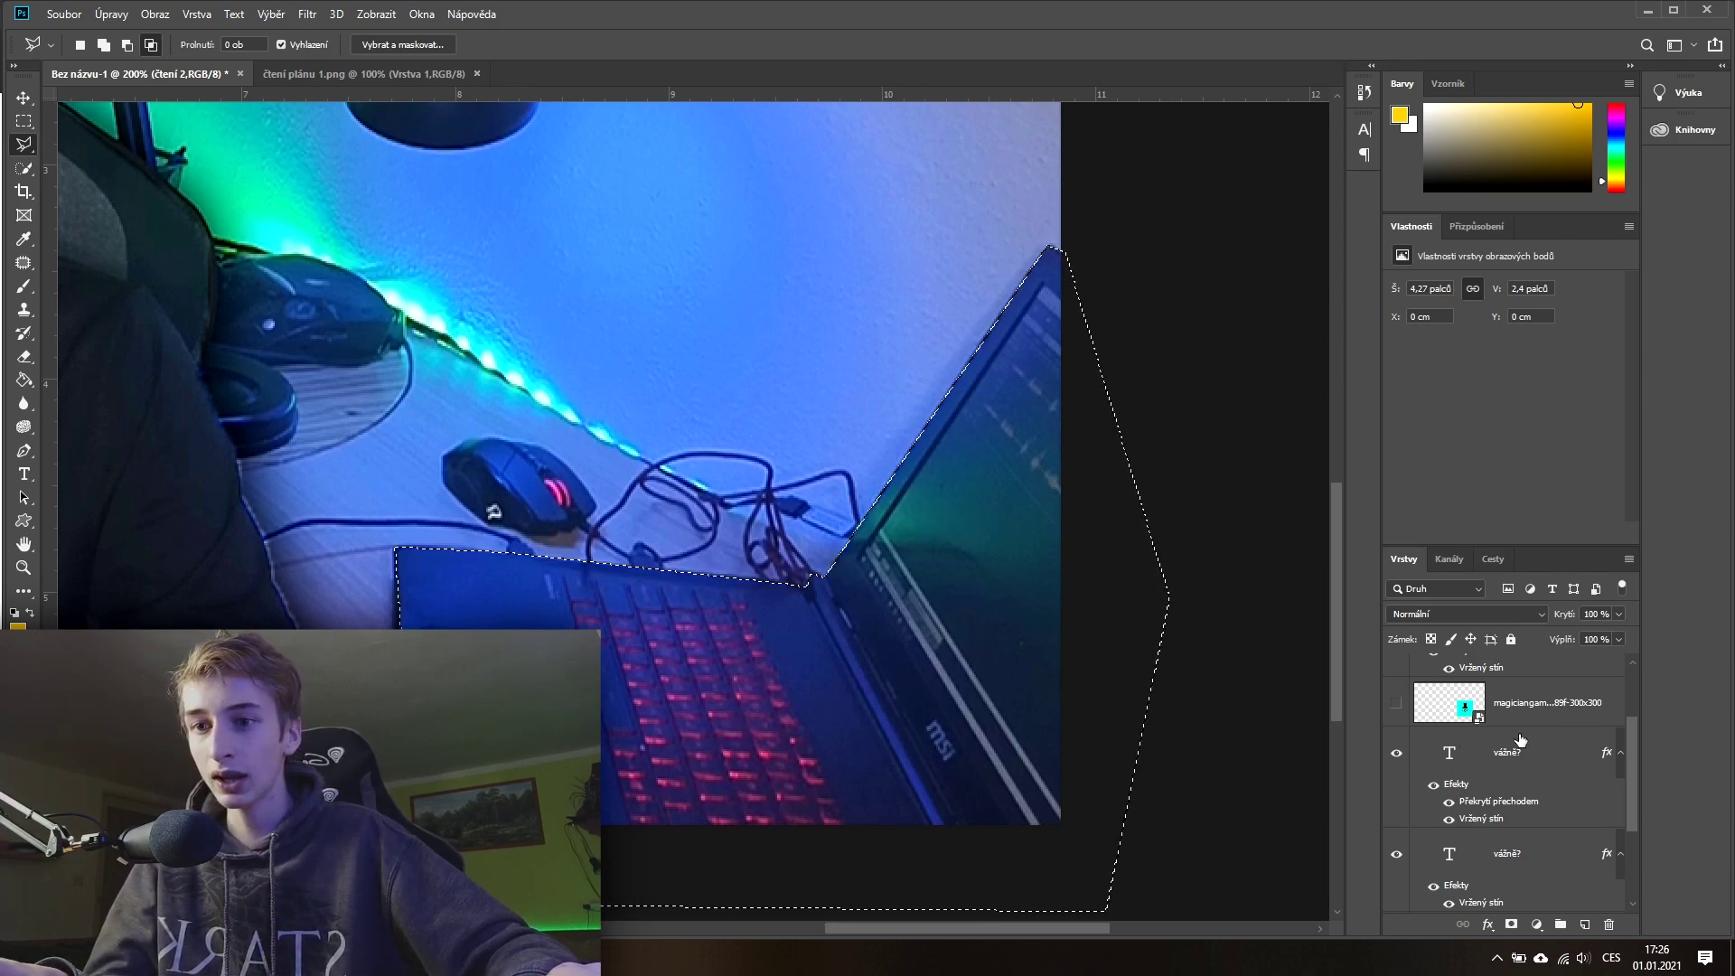
pyautogui.rightClick(770, 331)
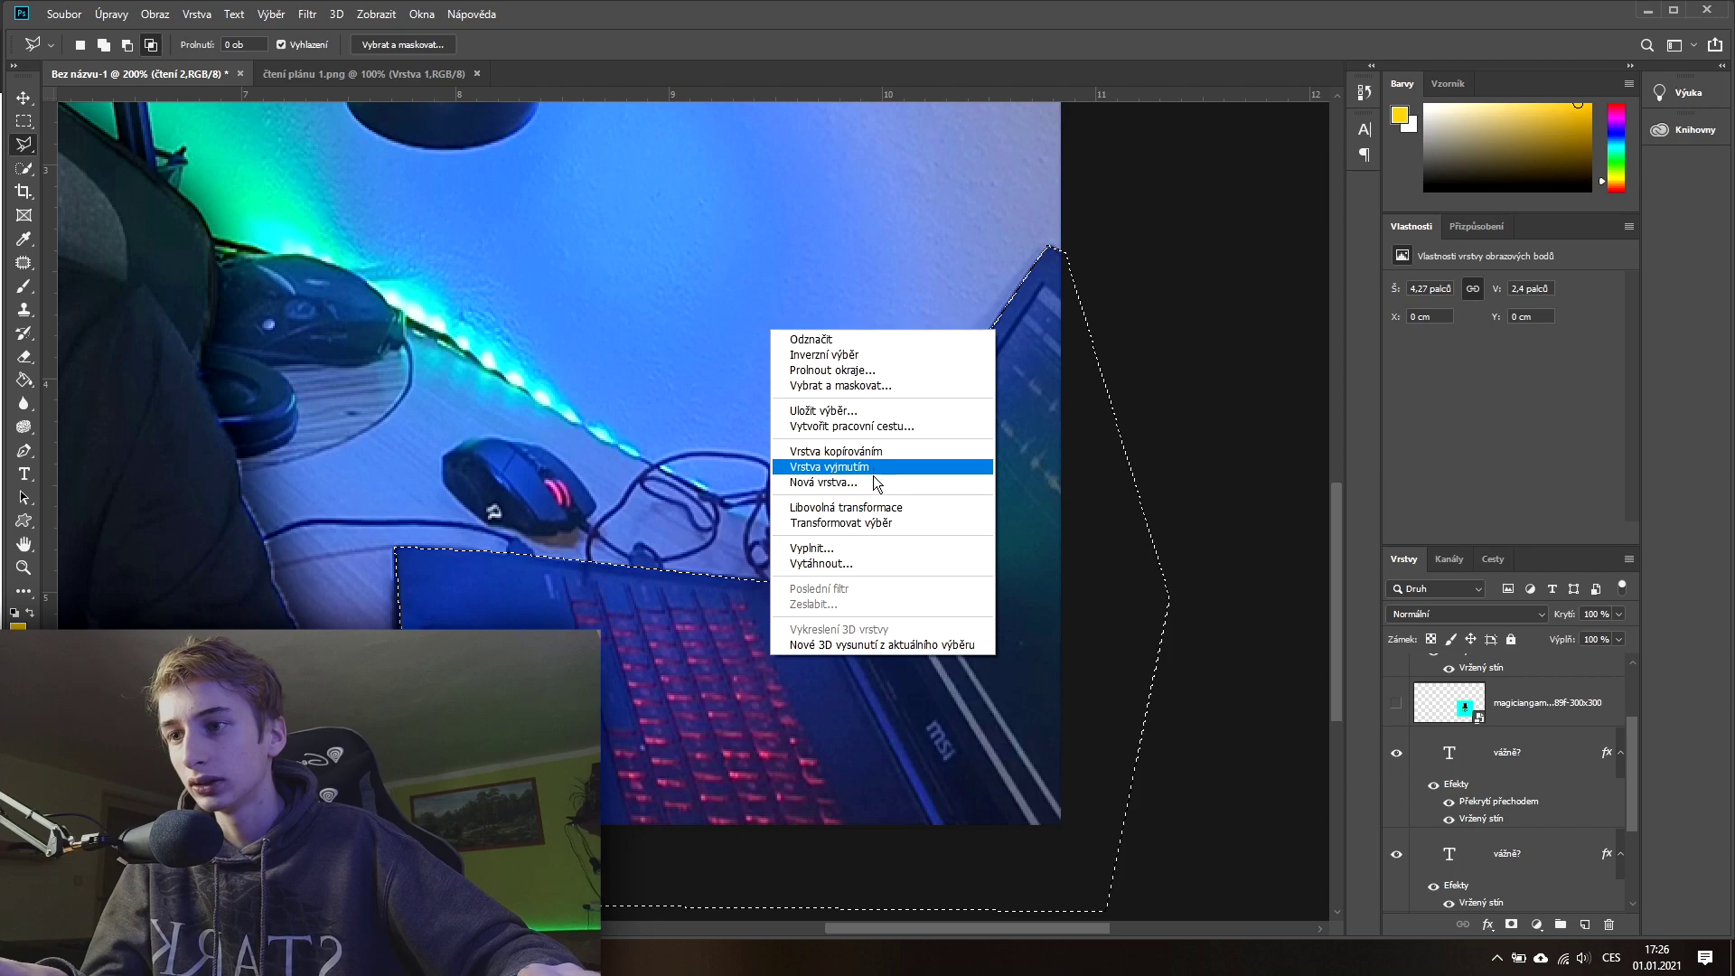
pyautogui.click(849, 354)
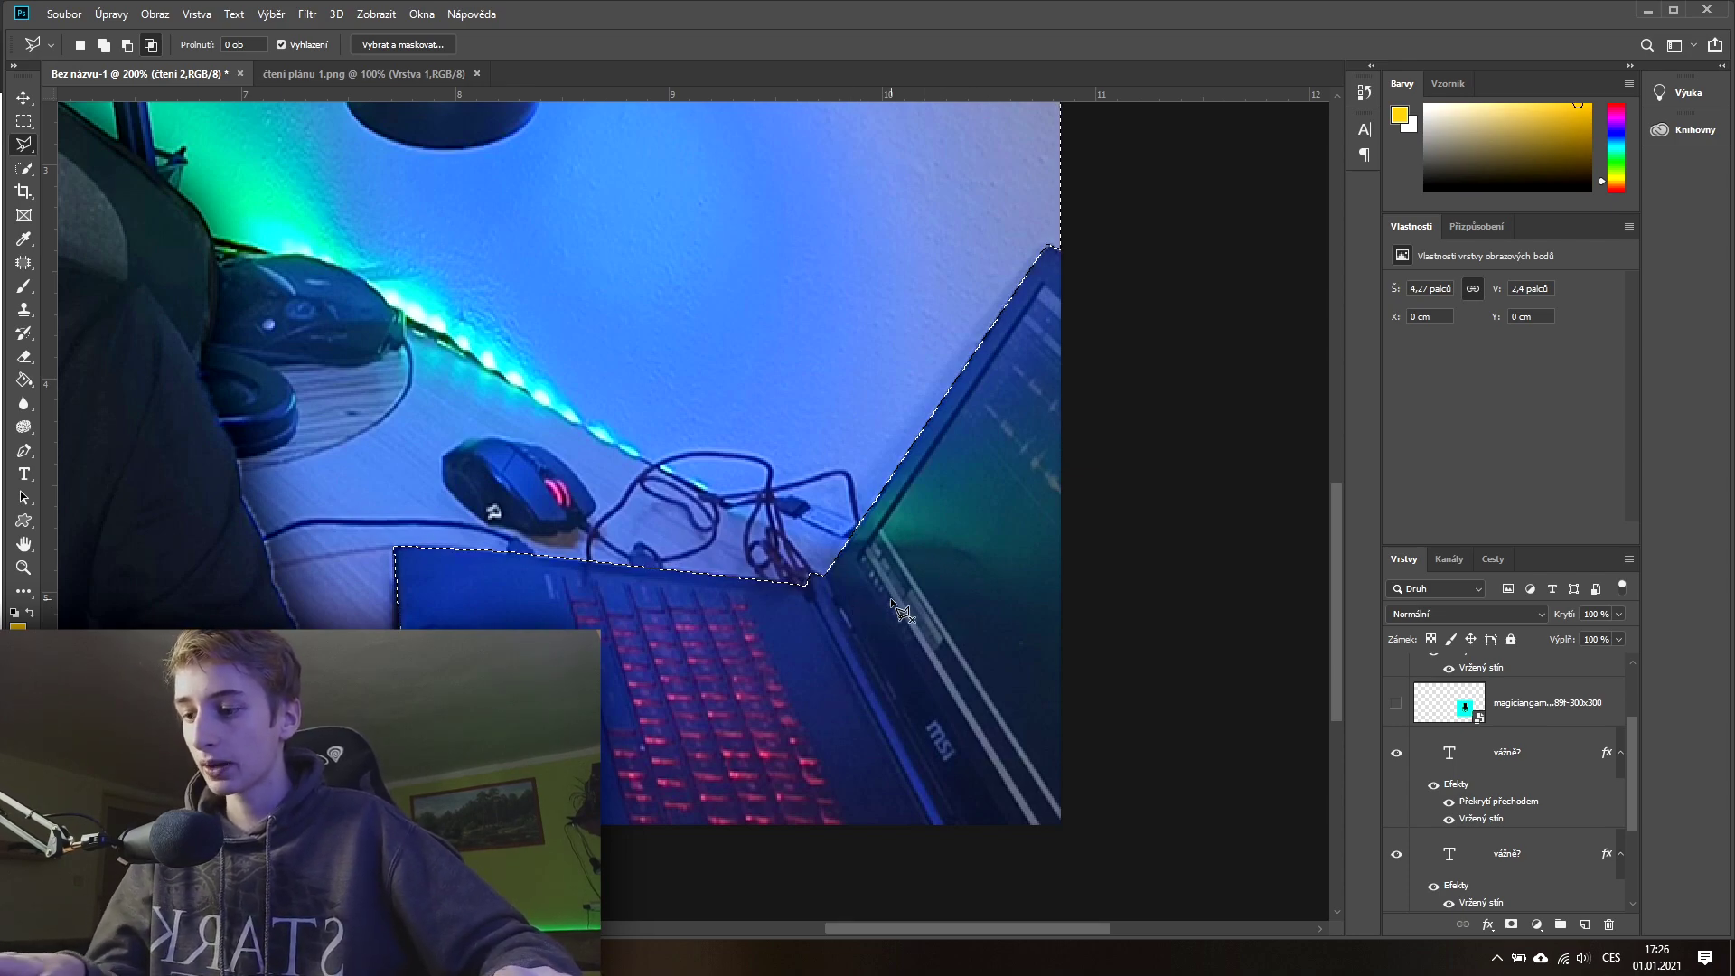
# Step: Copy the selected laptop onto its own new layer, Vrstva 3
pyautogui.hotkey('ctrl', 'z')
pyautogui.press('z')
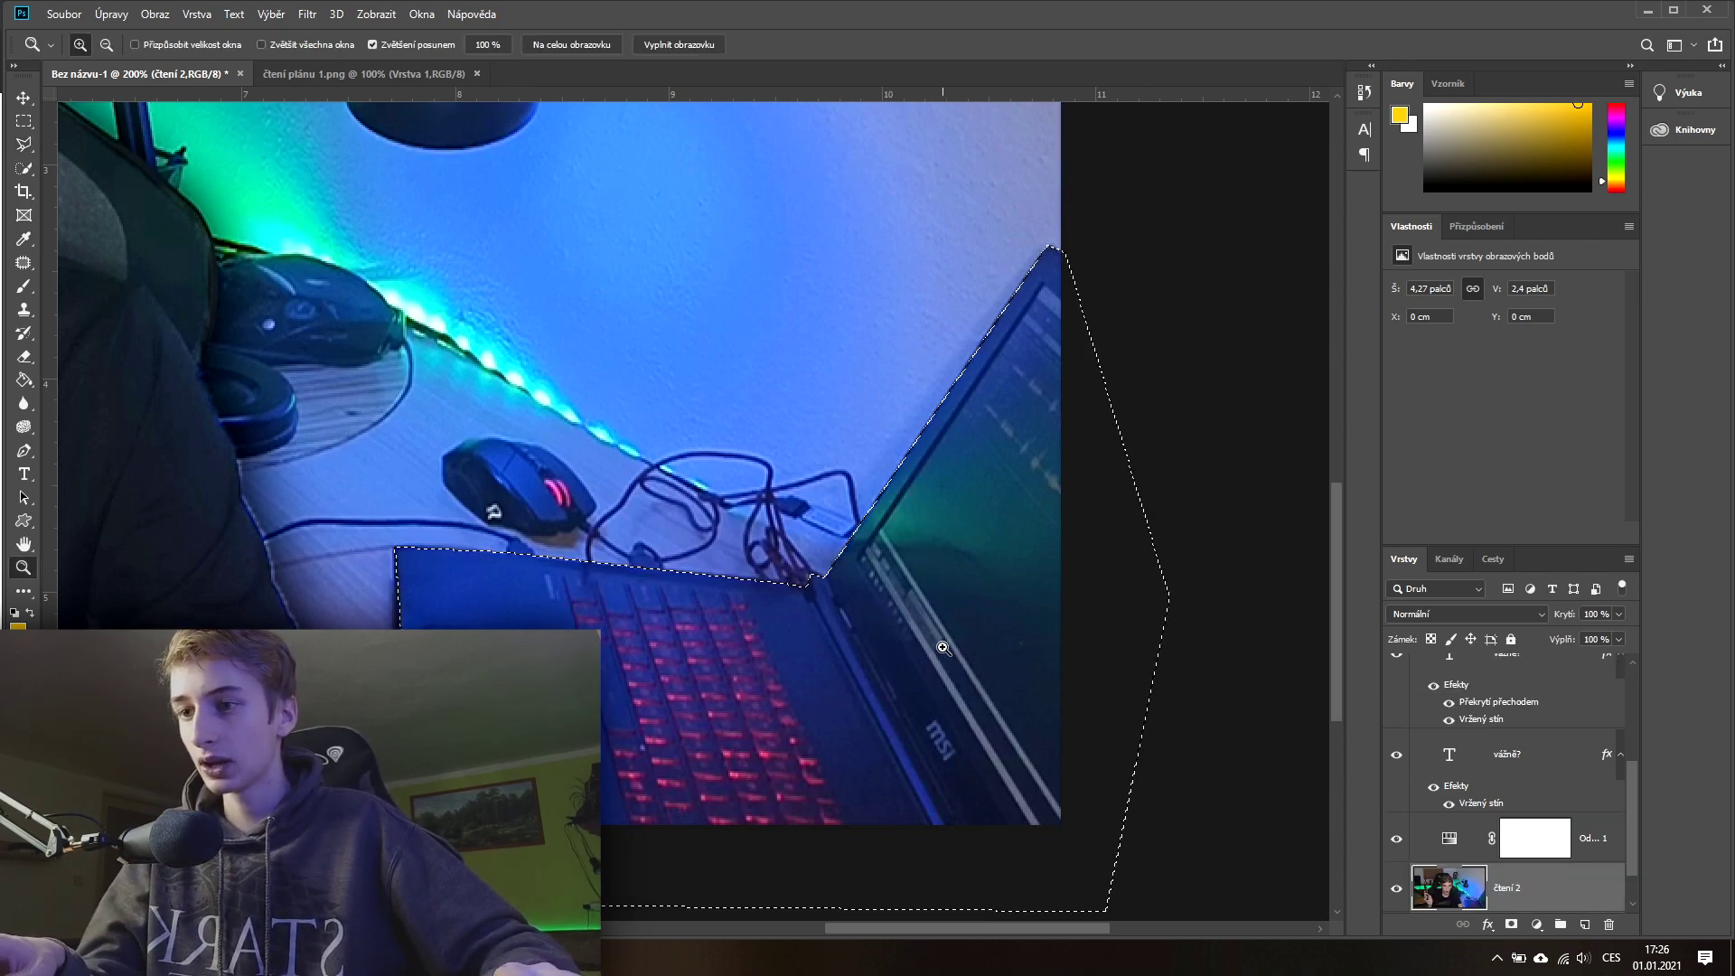
pyautogui.moveTo(943, 649); pyautogui.dragTo(900, 660)
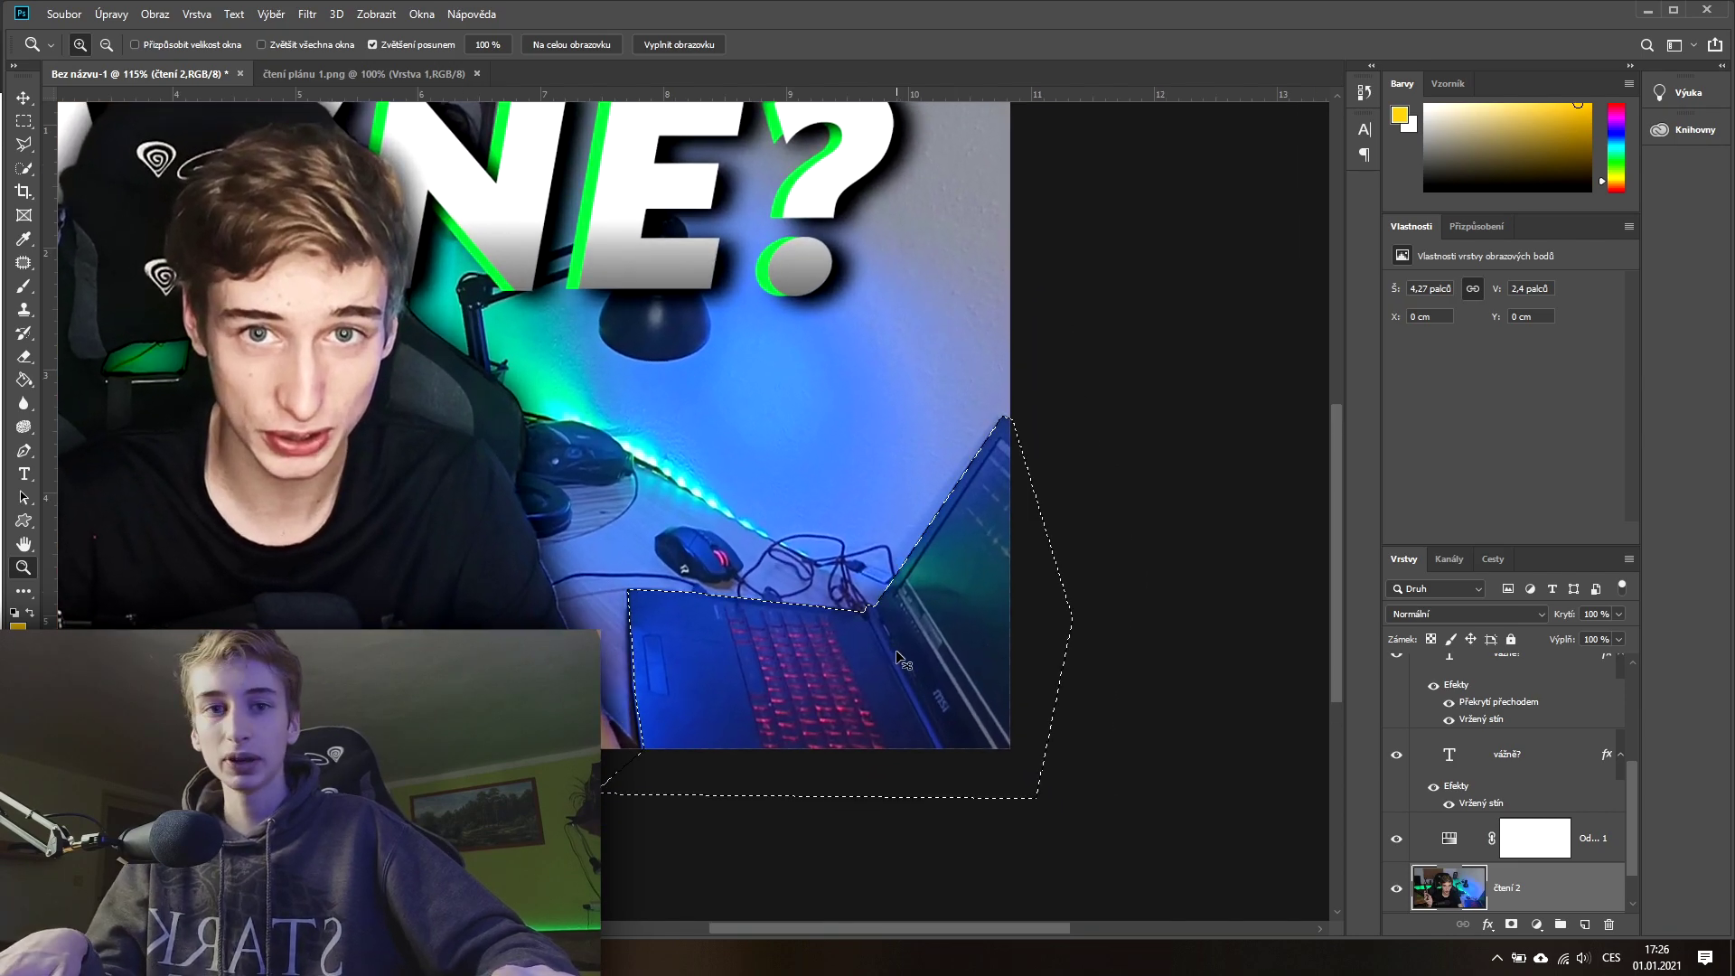
pyautogui.hotkey('ctrl', 'j')
pyautogui.scroll(-2, 1455, 789)
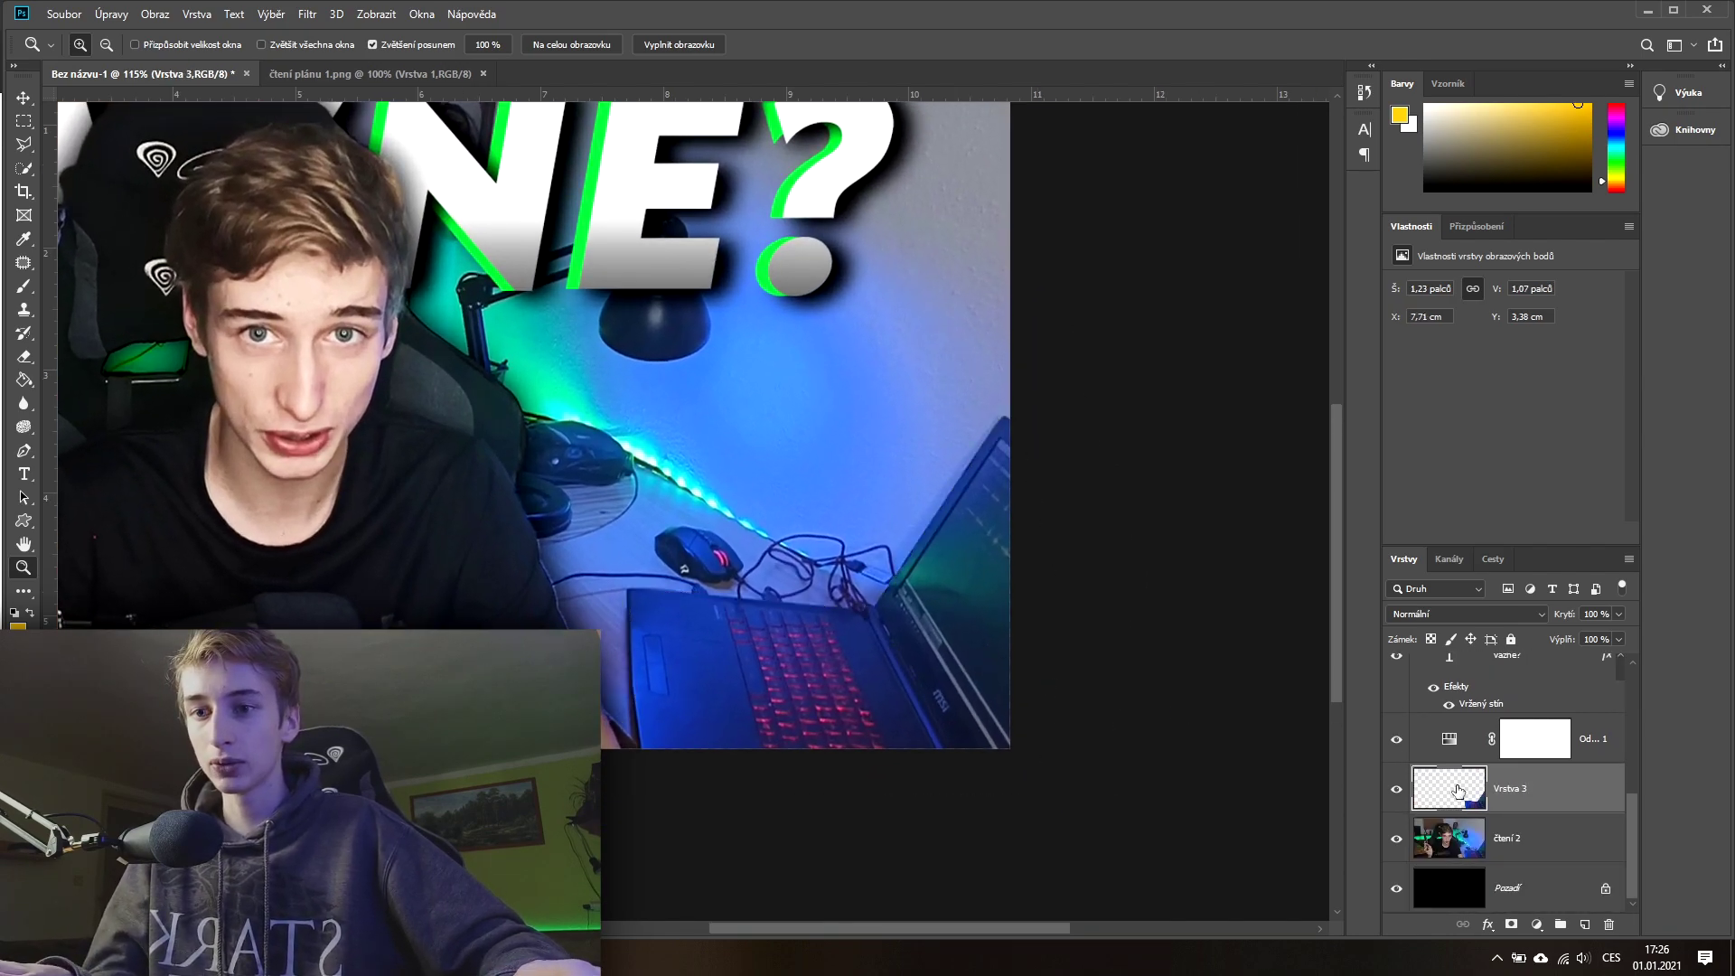
pyautogui.click(1397, 791)
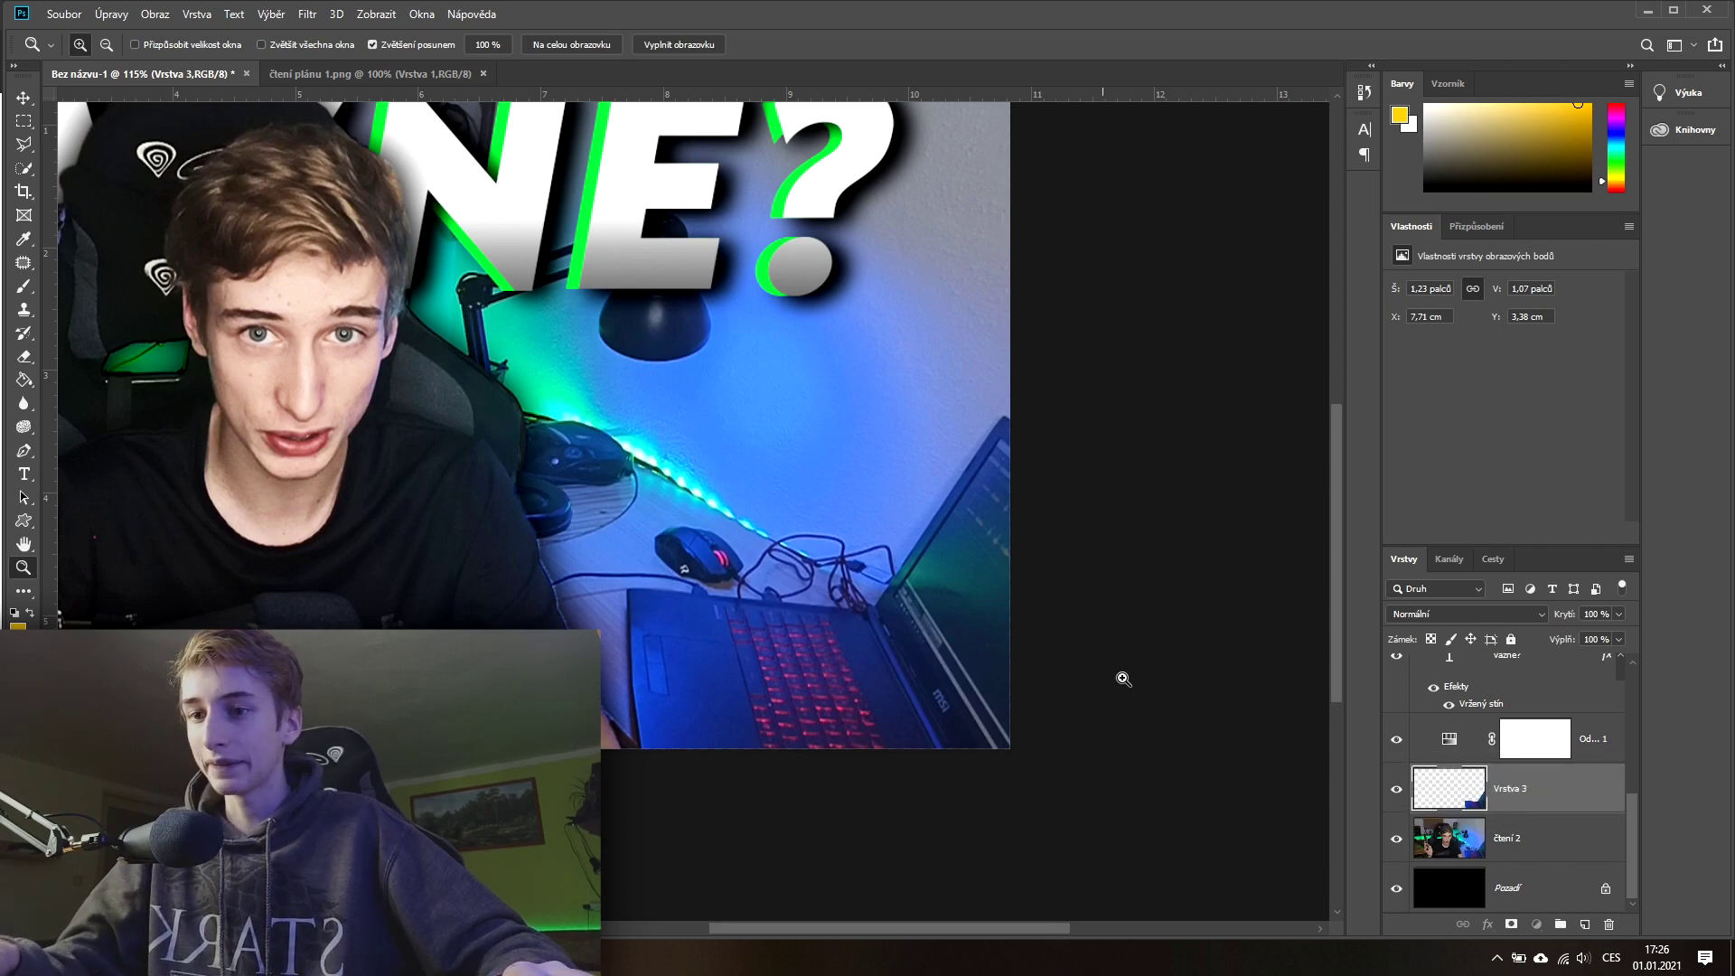
# Step: Add a placeholder Lorem ipsum text layer, then select Vrstva 3 and reshow the hat logo
pyautogui.press('t')
pyautogui.moveTo(1222, 704); pyautogui.dragTo(1227, 705)
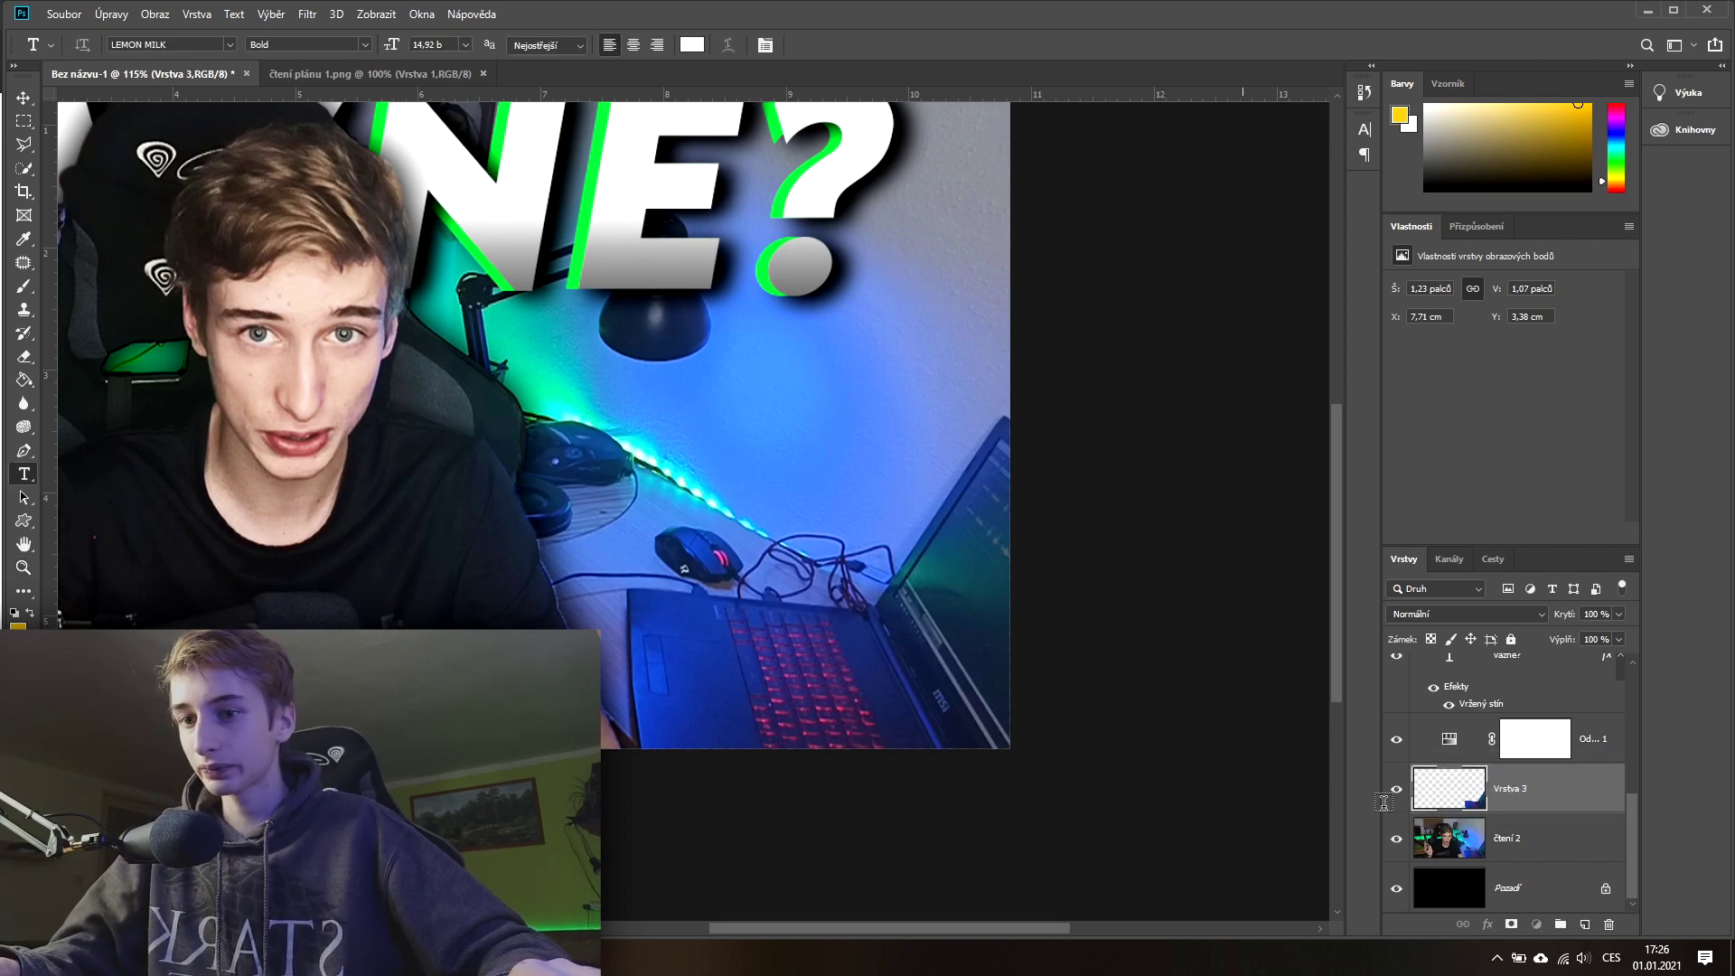
pyautogui.click(1230, 707)
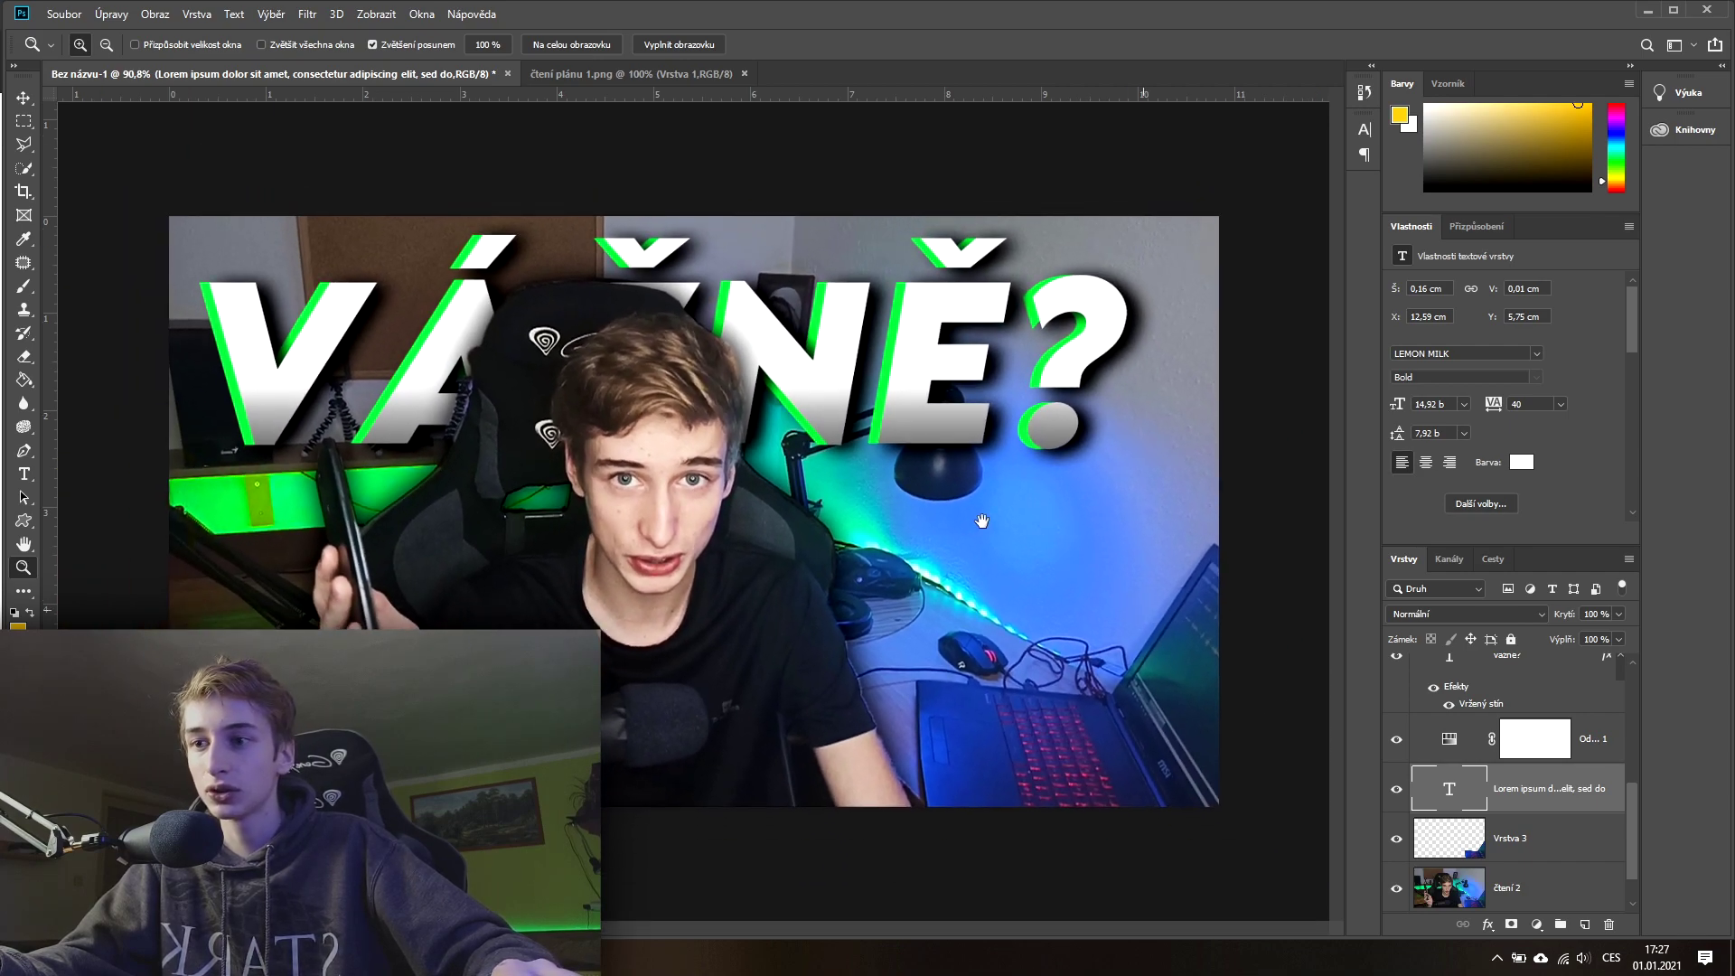
pyautogui.click(1066, 588)
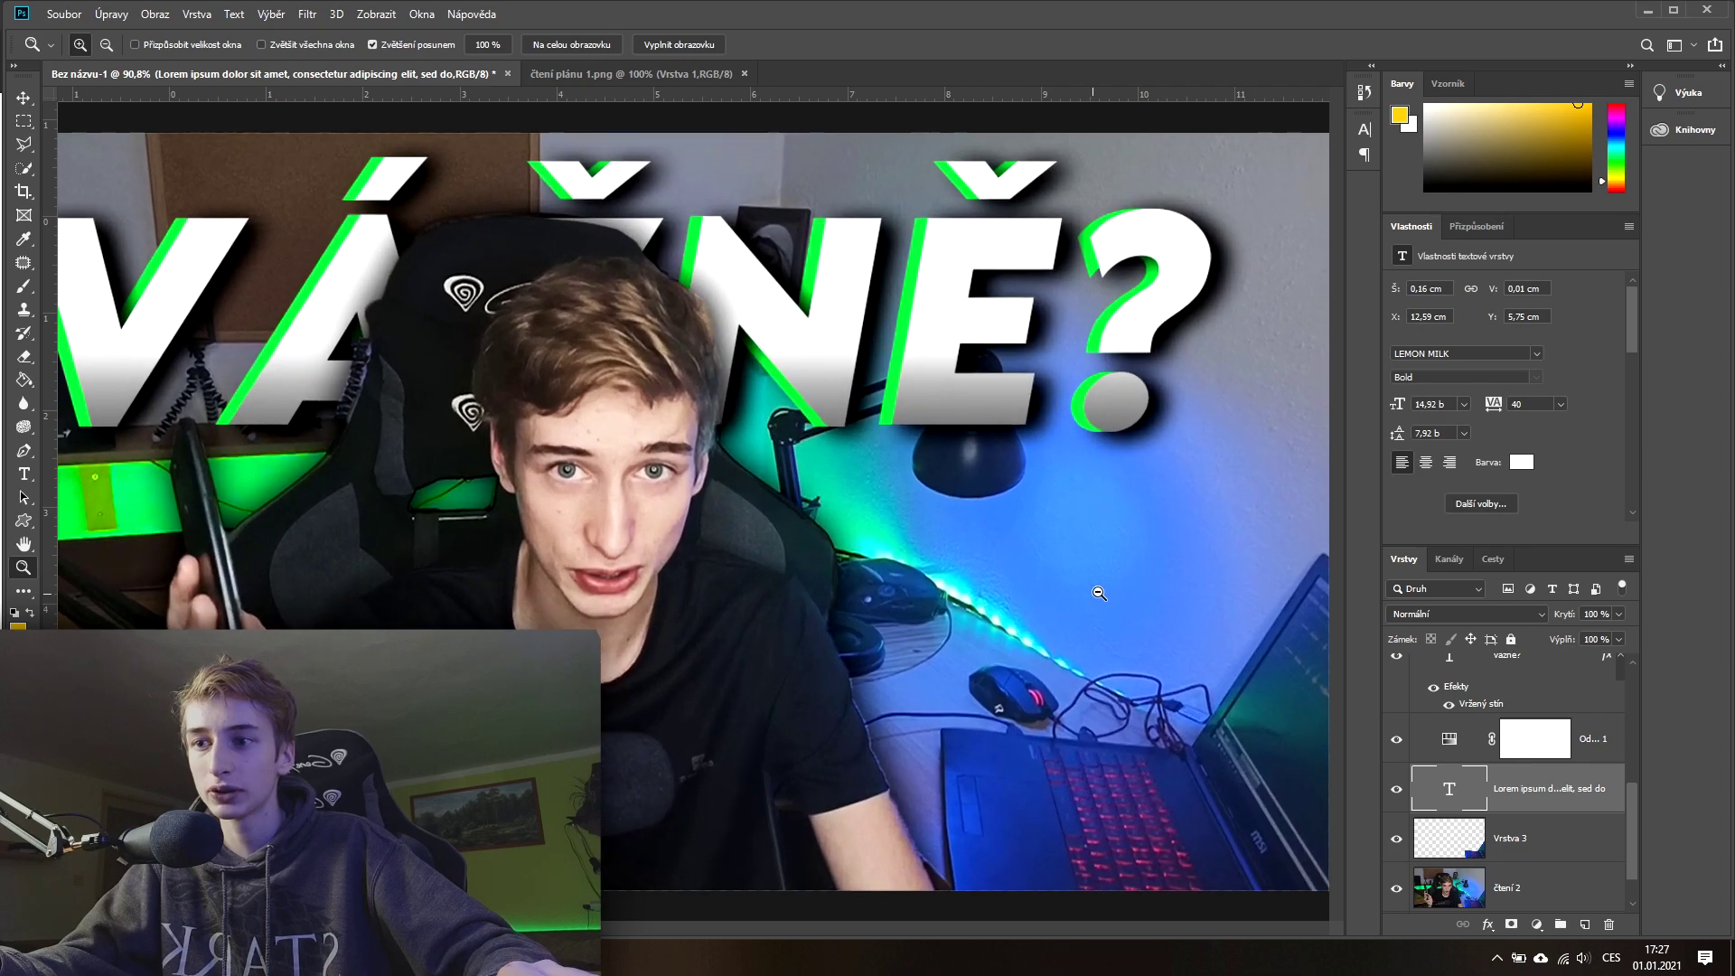
pyautogui.scroll(-1, 1480, 786)
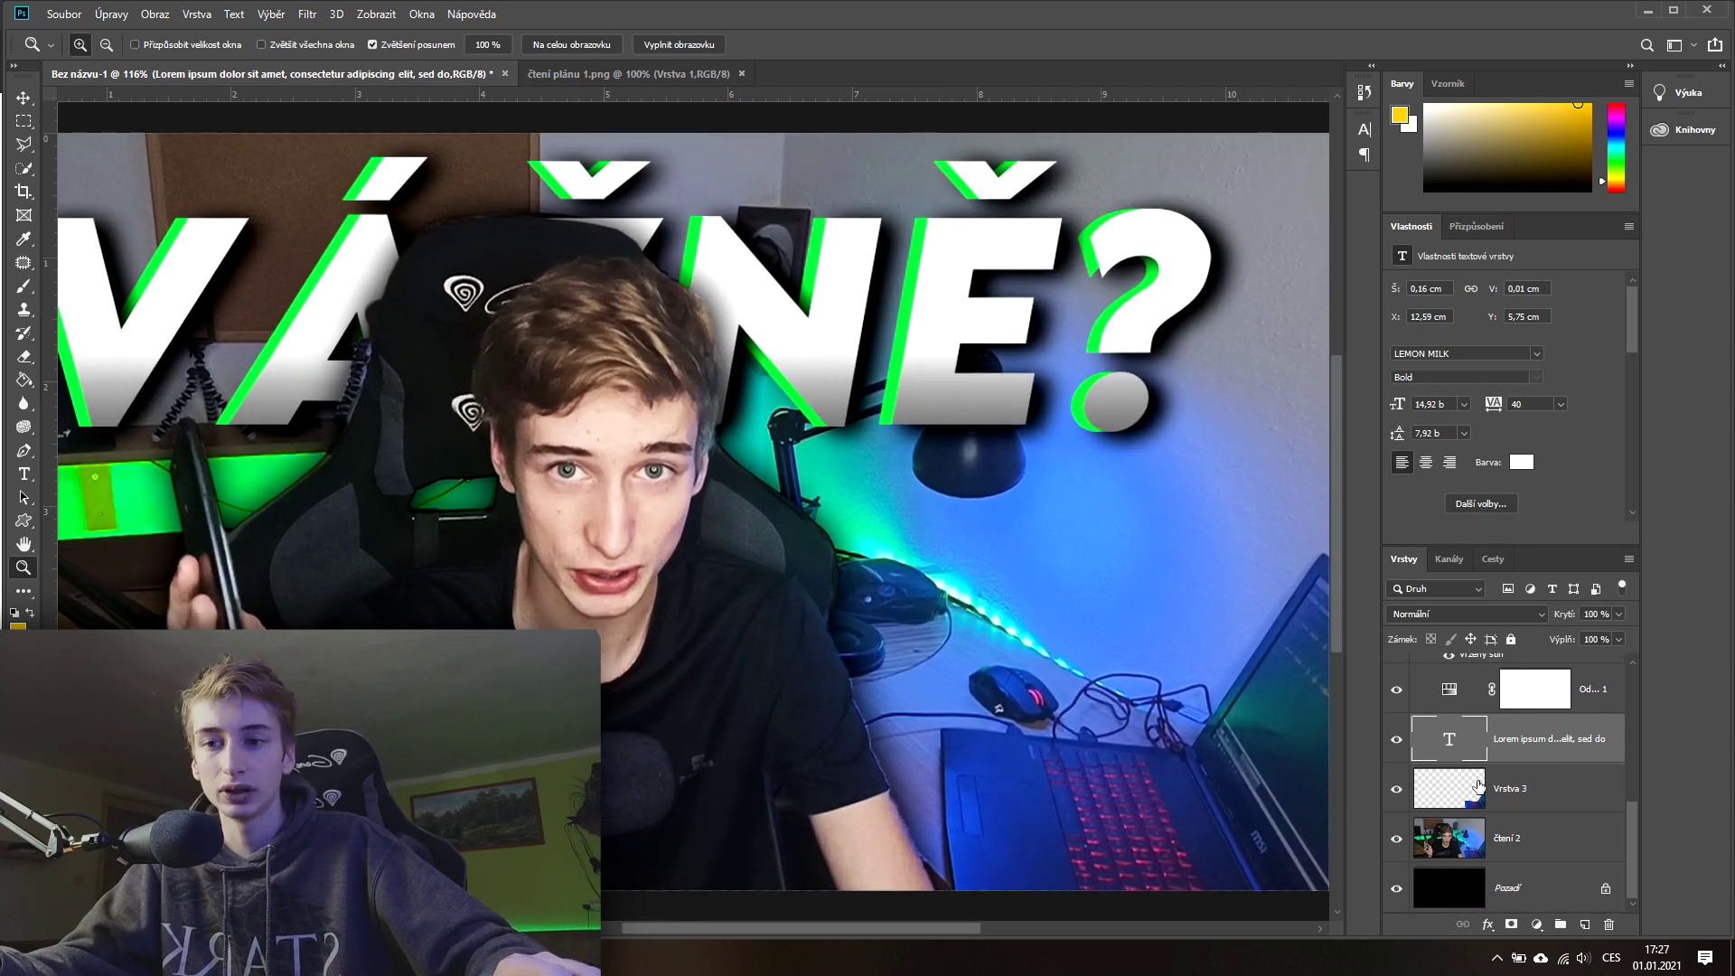
pyautogui.click(1553, 805)
pyautogui.scroll(1, 1492, 786)
pyautogui.scroll(2, 1473, 777)
pyautogui.scroll(1, 1456, 769)
pyautogui.click(1401, 762)
# Step: Move the cyan hat logo down-right and stack Vrstva 3 above the magiciangam layer
pyautogui.click(1401, 762)
pyautogui.scroll(-2, 1415, 773)
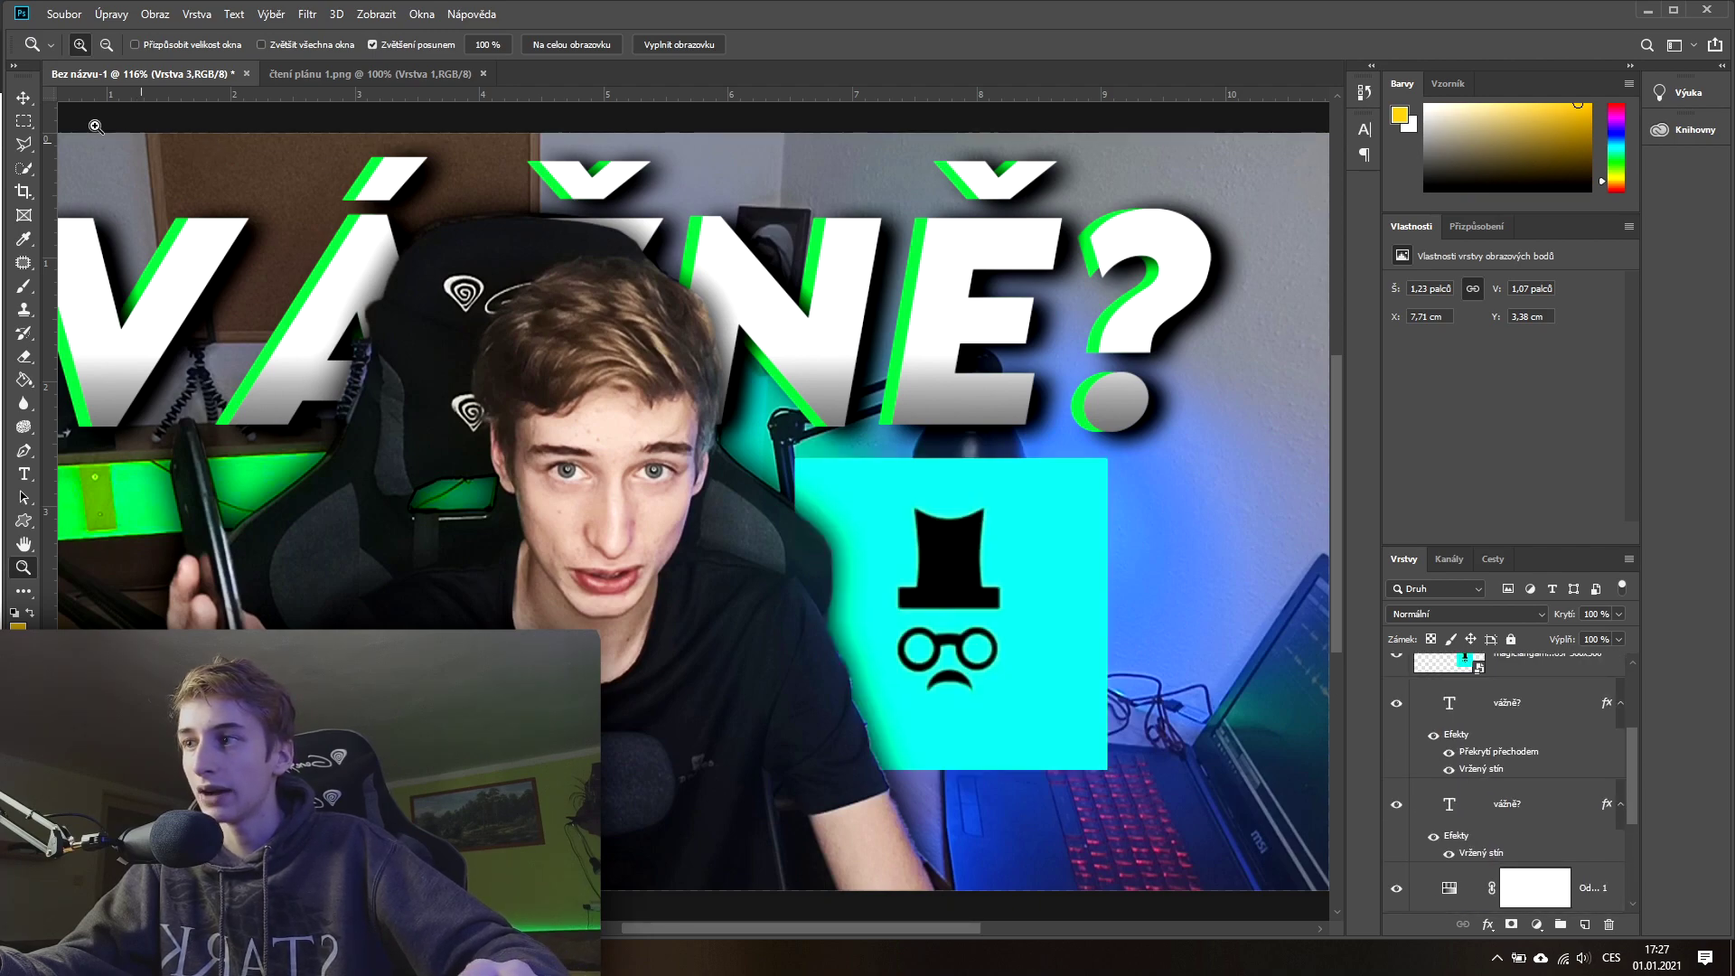
pyautogui.press('v')
pyautogui.moveTo(917, 539); pyautogui.dragTo(945, 551)
pyautogui.scroll(-1, 1556, 843)
pyautogui.scroll(-1, 1556, 842)
pyautogui.moveTo(1535, 827)
pyautogui.mouseDown()
pyautogui.moveTo(1573, 678)
pyautogui.moveTo(1572, 788)
pyautogui.mouseUp()
# Step: Zoom to fit the thumbnail and check the laptop overlapping the logo
pyautogui.press('z')
pyautogui.keyDown('alt'); pyautogui.click(965, 594); pyautogui.keyUp('alt')
pyautogui.moveTo(965, 593); pyautogui.dragTo(998, 578)
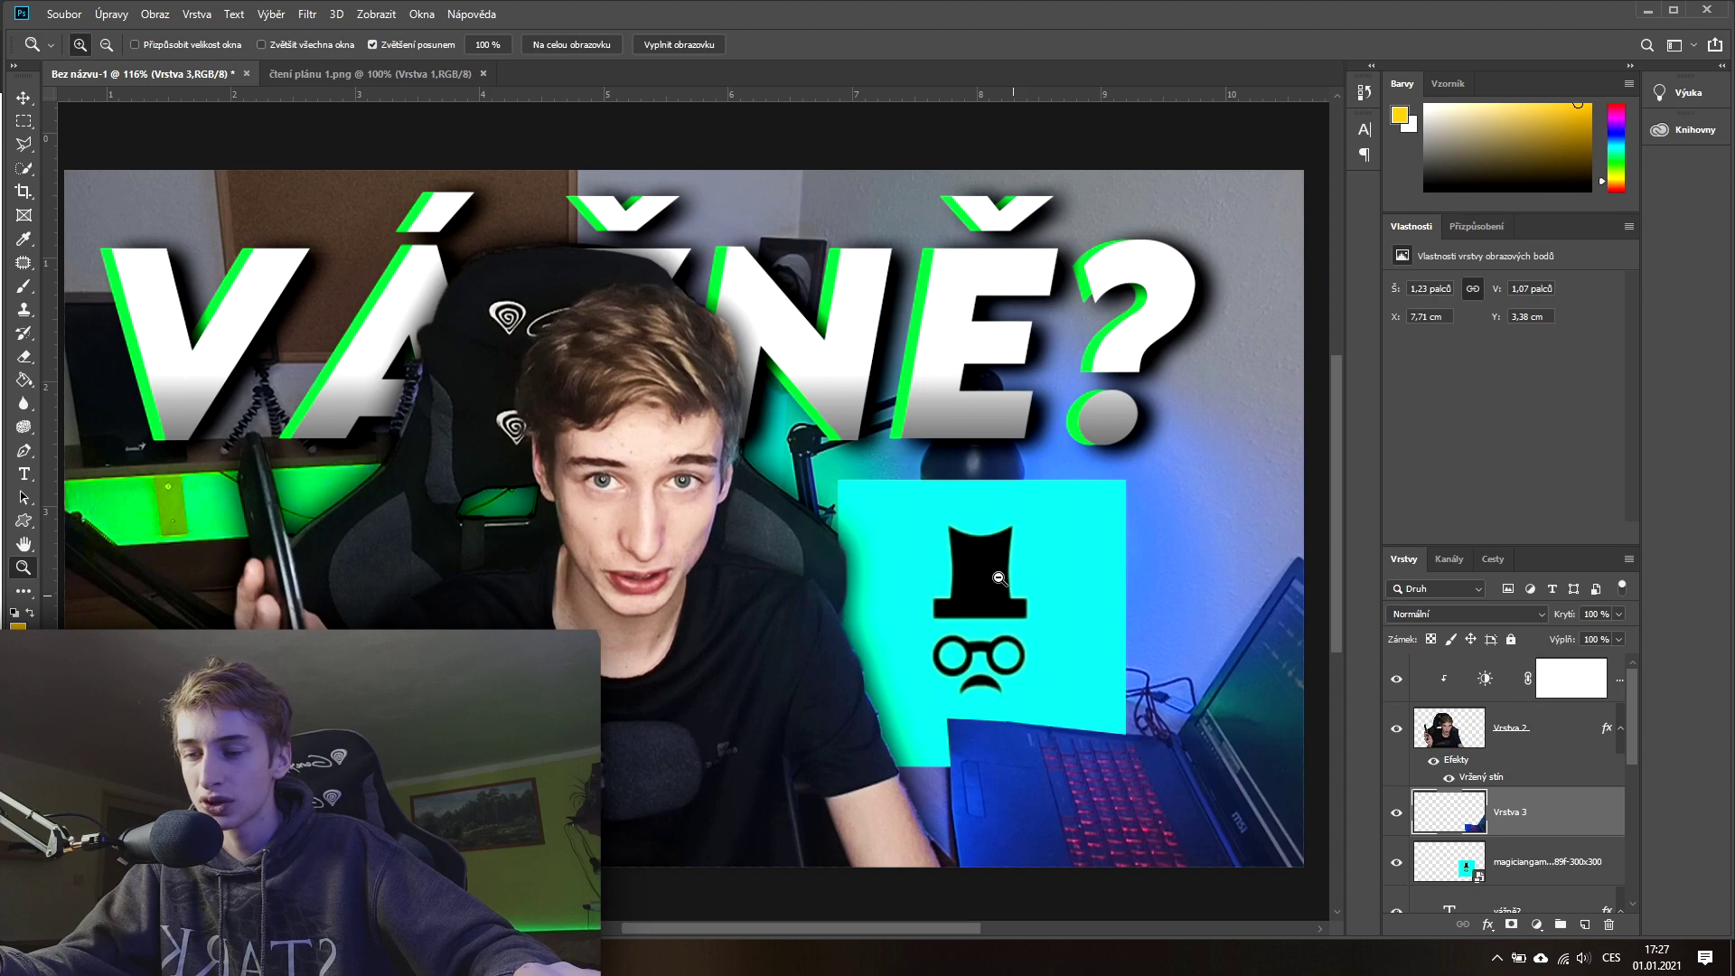
pyautogui.keyDown('alt'); pyautogui.click(999, 579); pyautogui.keyUp('alt')
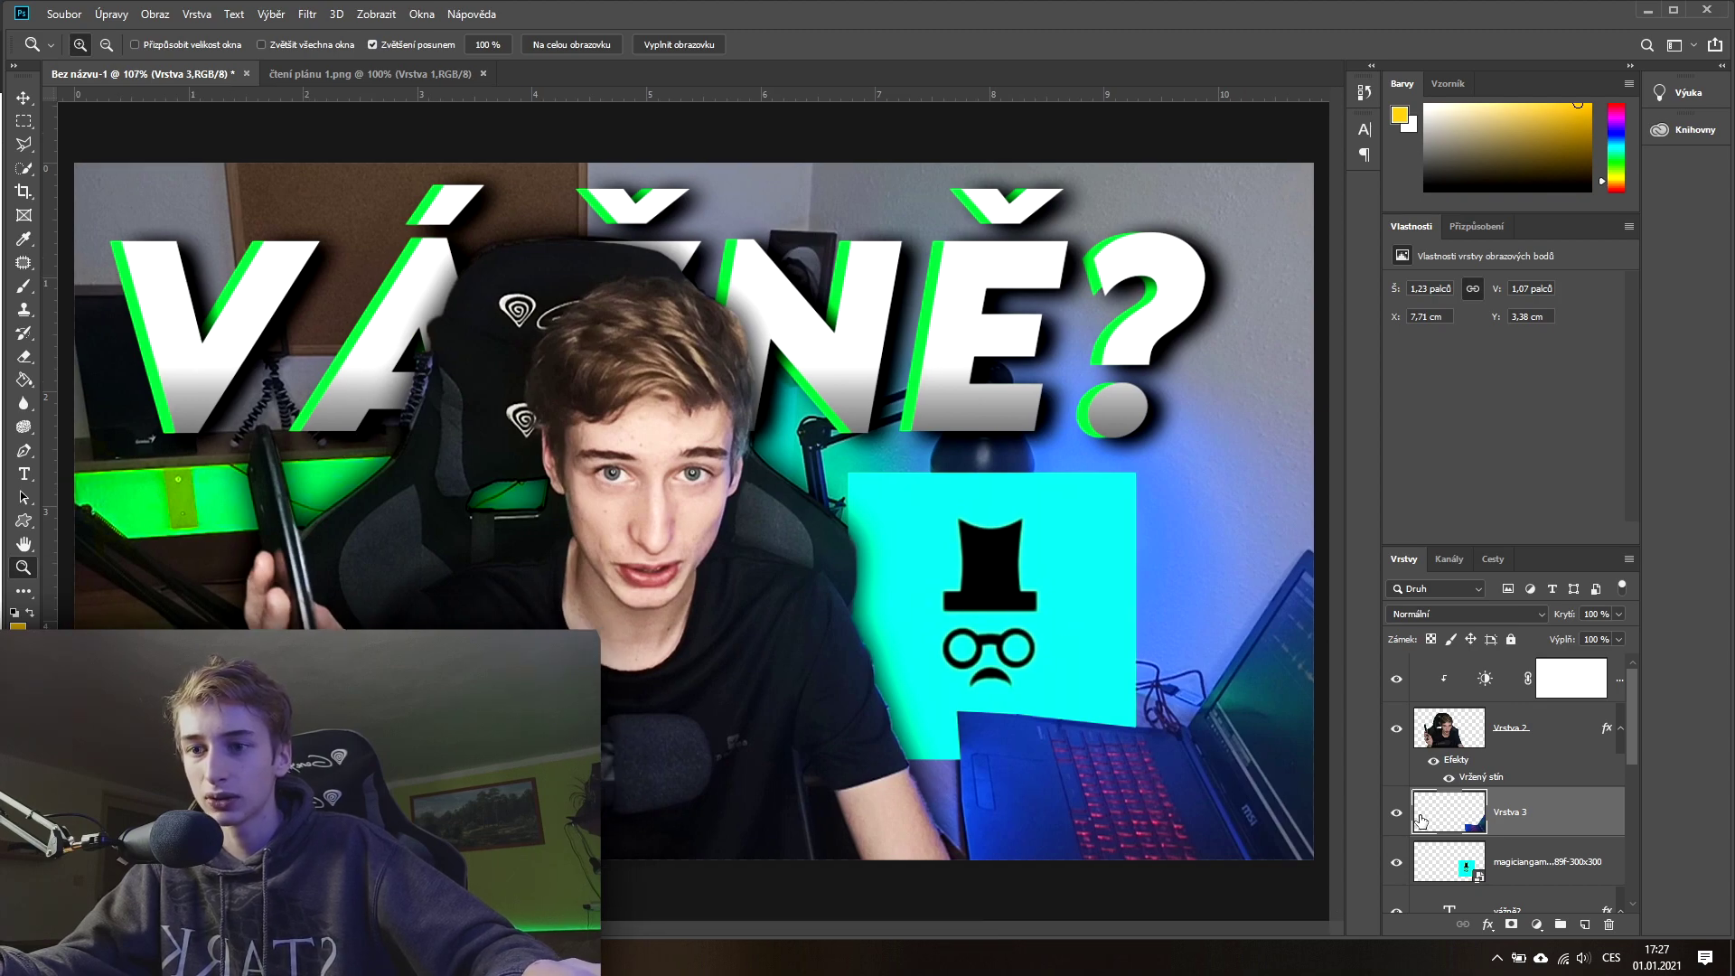
pyautogui.click(1398, 870)
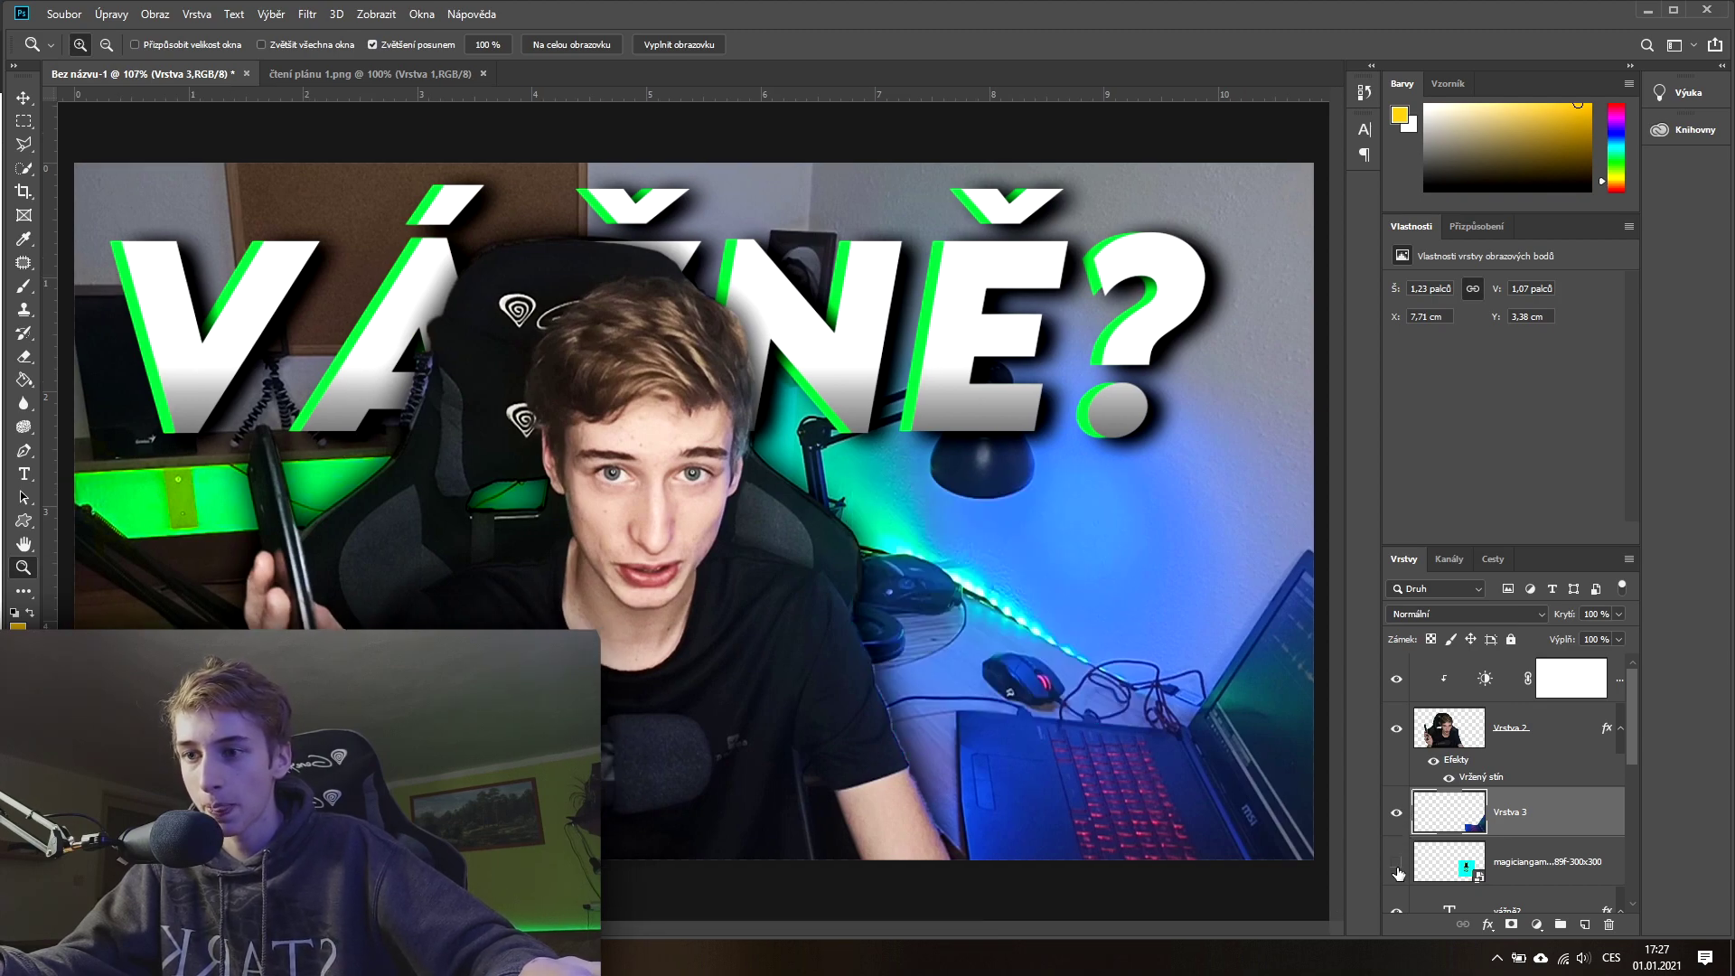
pyautogui.scroll(-2, 1564, 697)
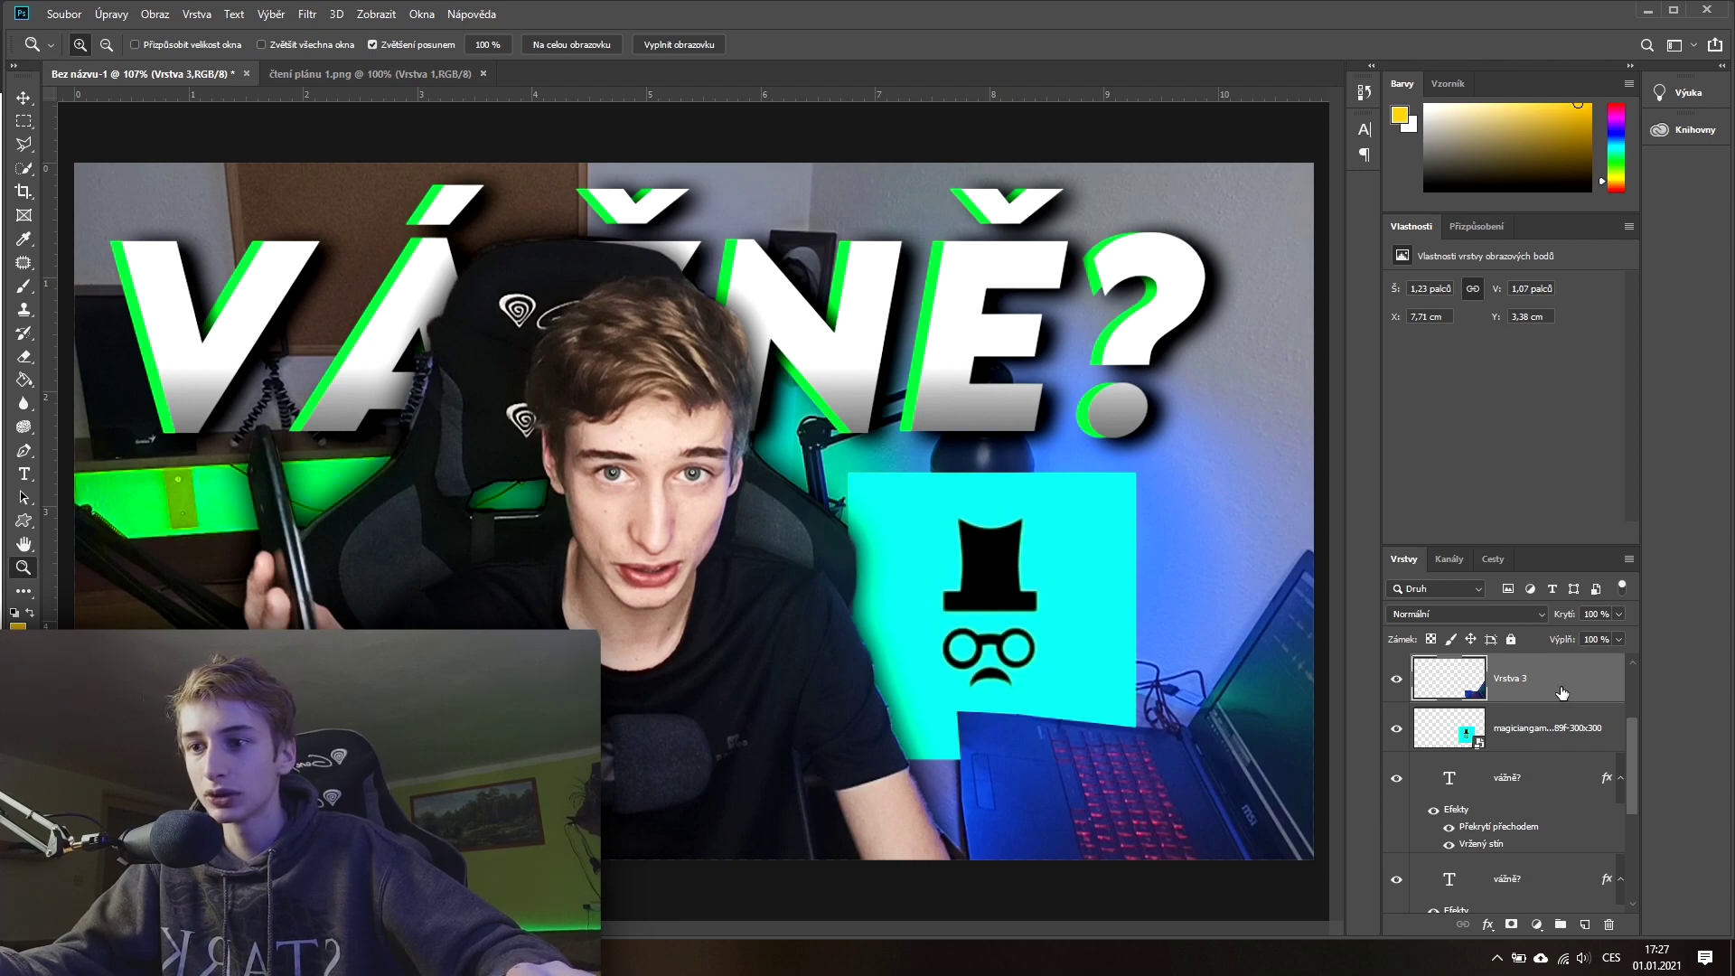
pyautogui.doubleClick(1562, 692)
# Step: Give Vrstva 3 a drop shadow (distance 7, size 10) using the global light angle
pyautogui.click(1002, 600)
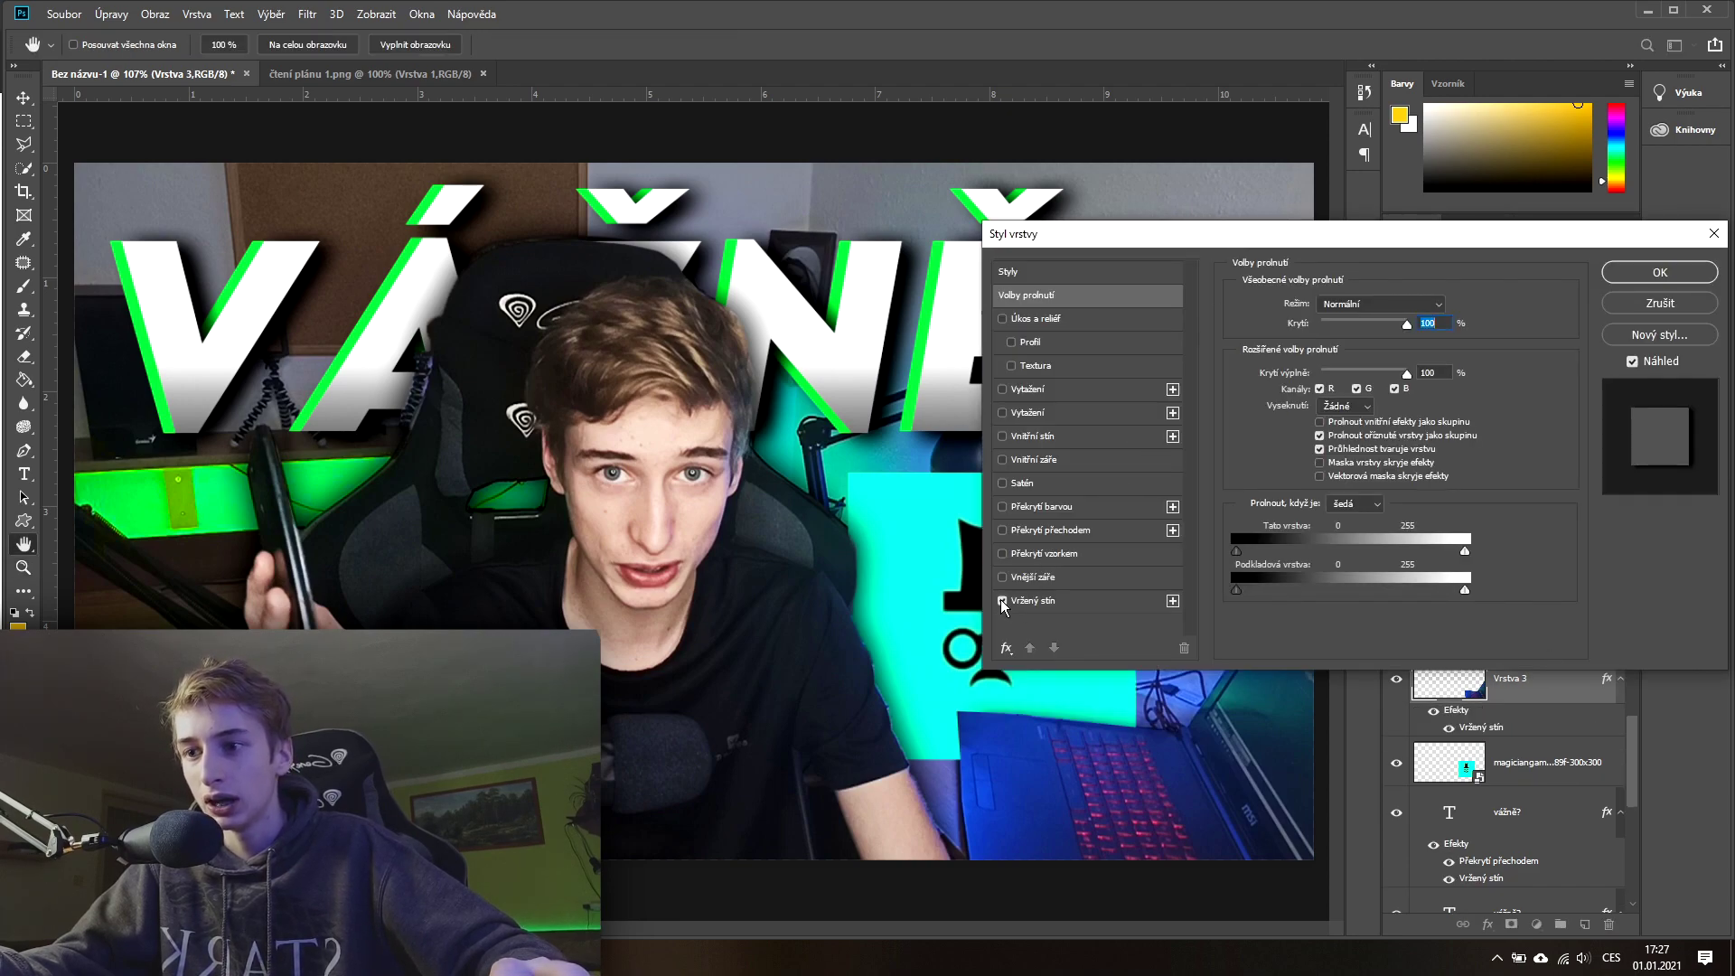
pyautogui.click(1036, 600)
pyautogui.moveTo(1306, 365); pyautogui.dragTo(1310, 366)
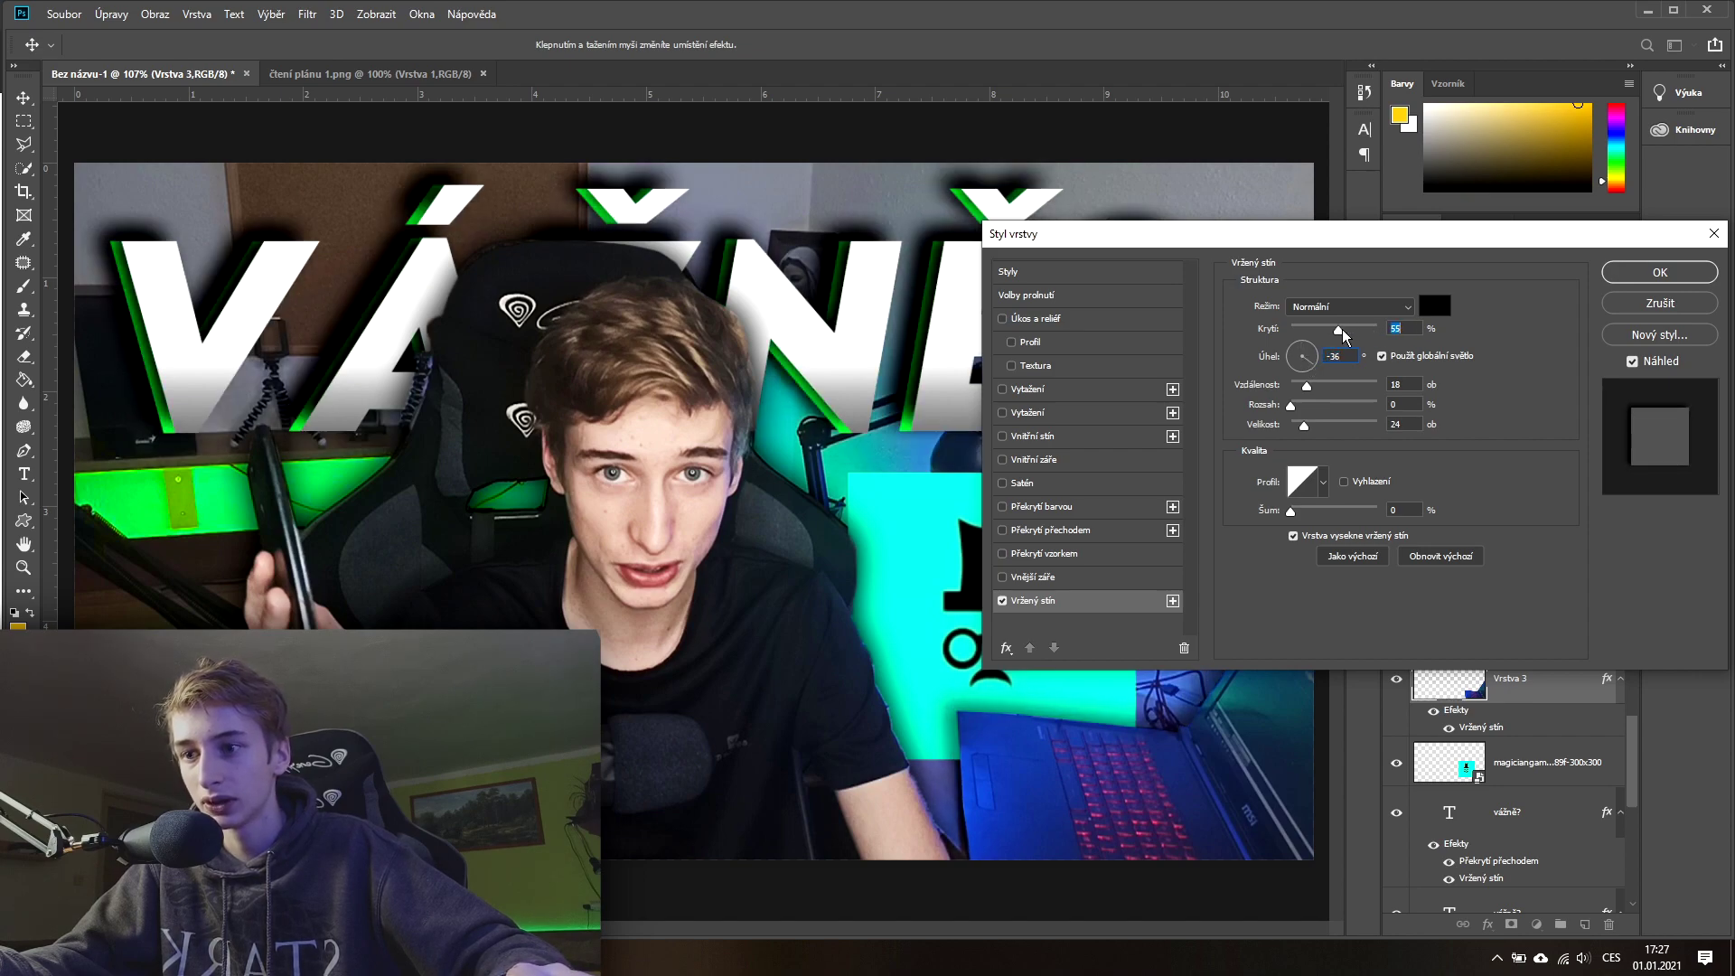
pyautogui.moveTo(1372, 331); pyautogui.dragTo(1376, 330)
pyautogui.moveTo(1304, 391)
pyautogui.mouseDown()
pyautogui.moveTo(1295, 428)
pyautogui.moveTo(1297, 386)
pyautogui.mouseUp()
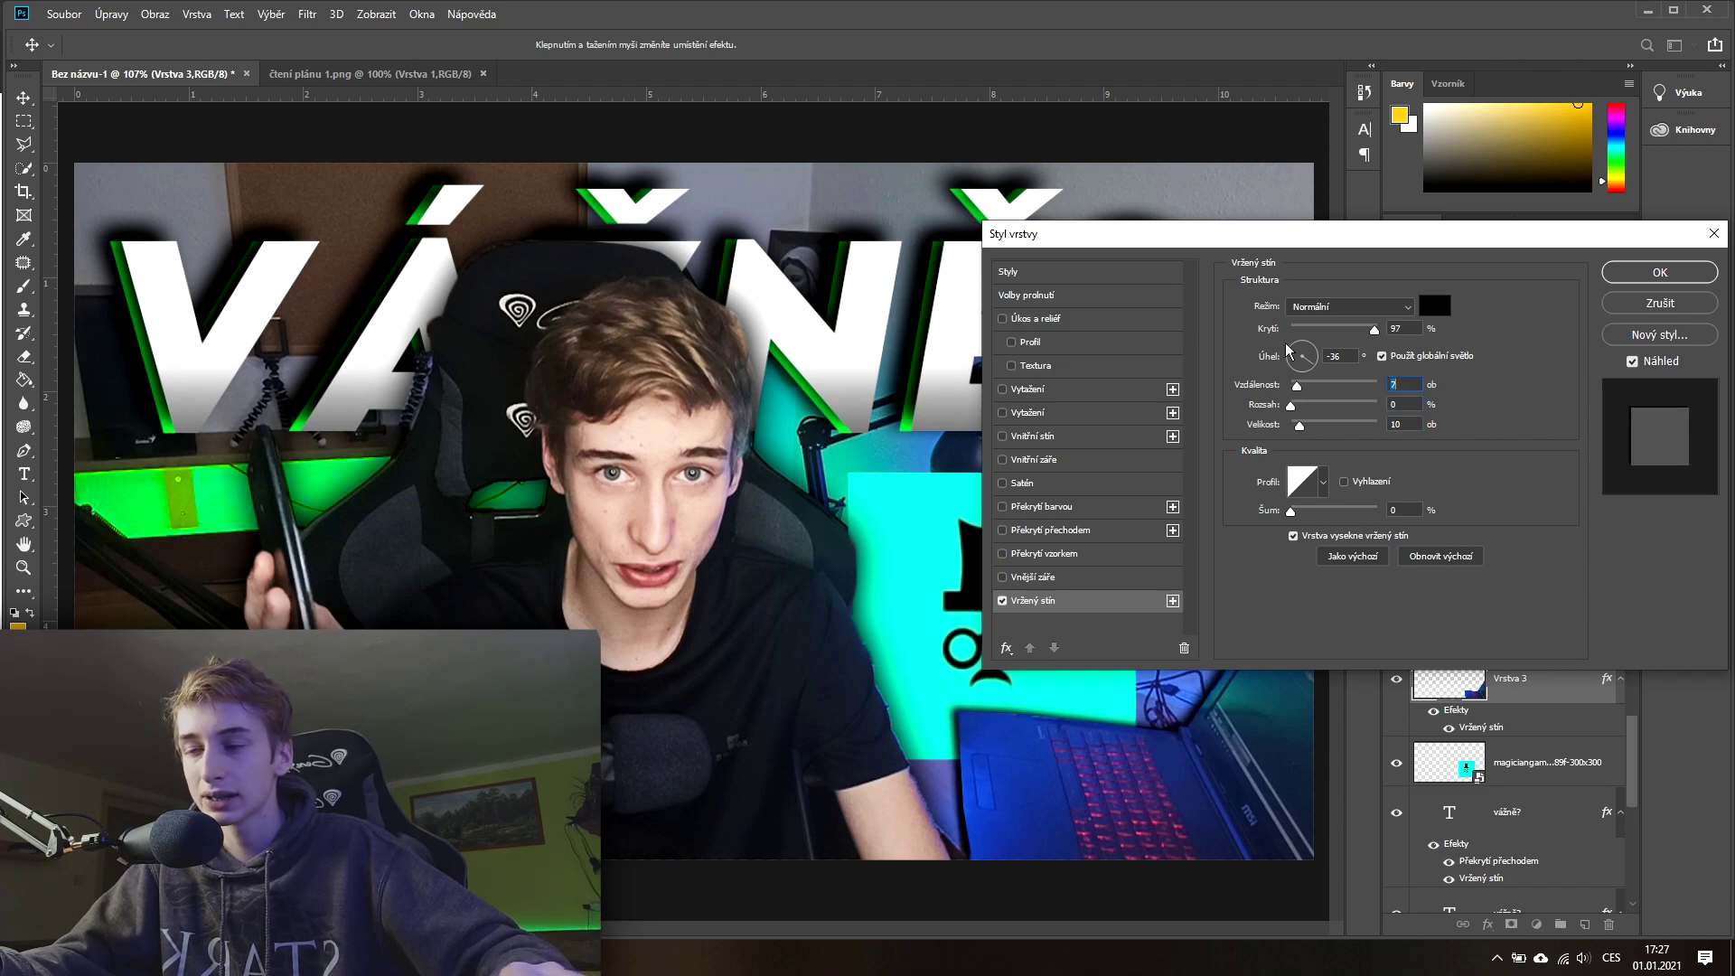
pyautogui.click(1381, 358)
pyautogui.click(1659, 272)
# Step: Zoom out and back in to view the whole thumbnail
pyautogui.press('z')
pyautogui.hotkey('ctrl', '-')
pyautogui.hotkey('ctrl', '-')
pyautogui.moveTo(904, 500); pyautogui.dragTo(1255, 383)
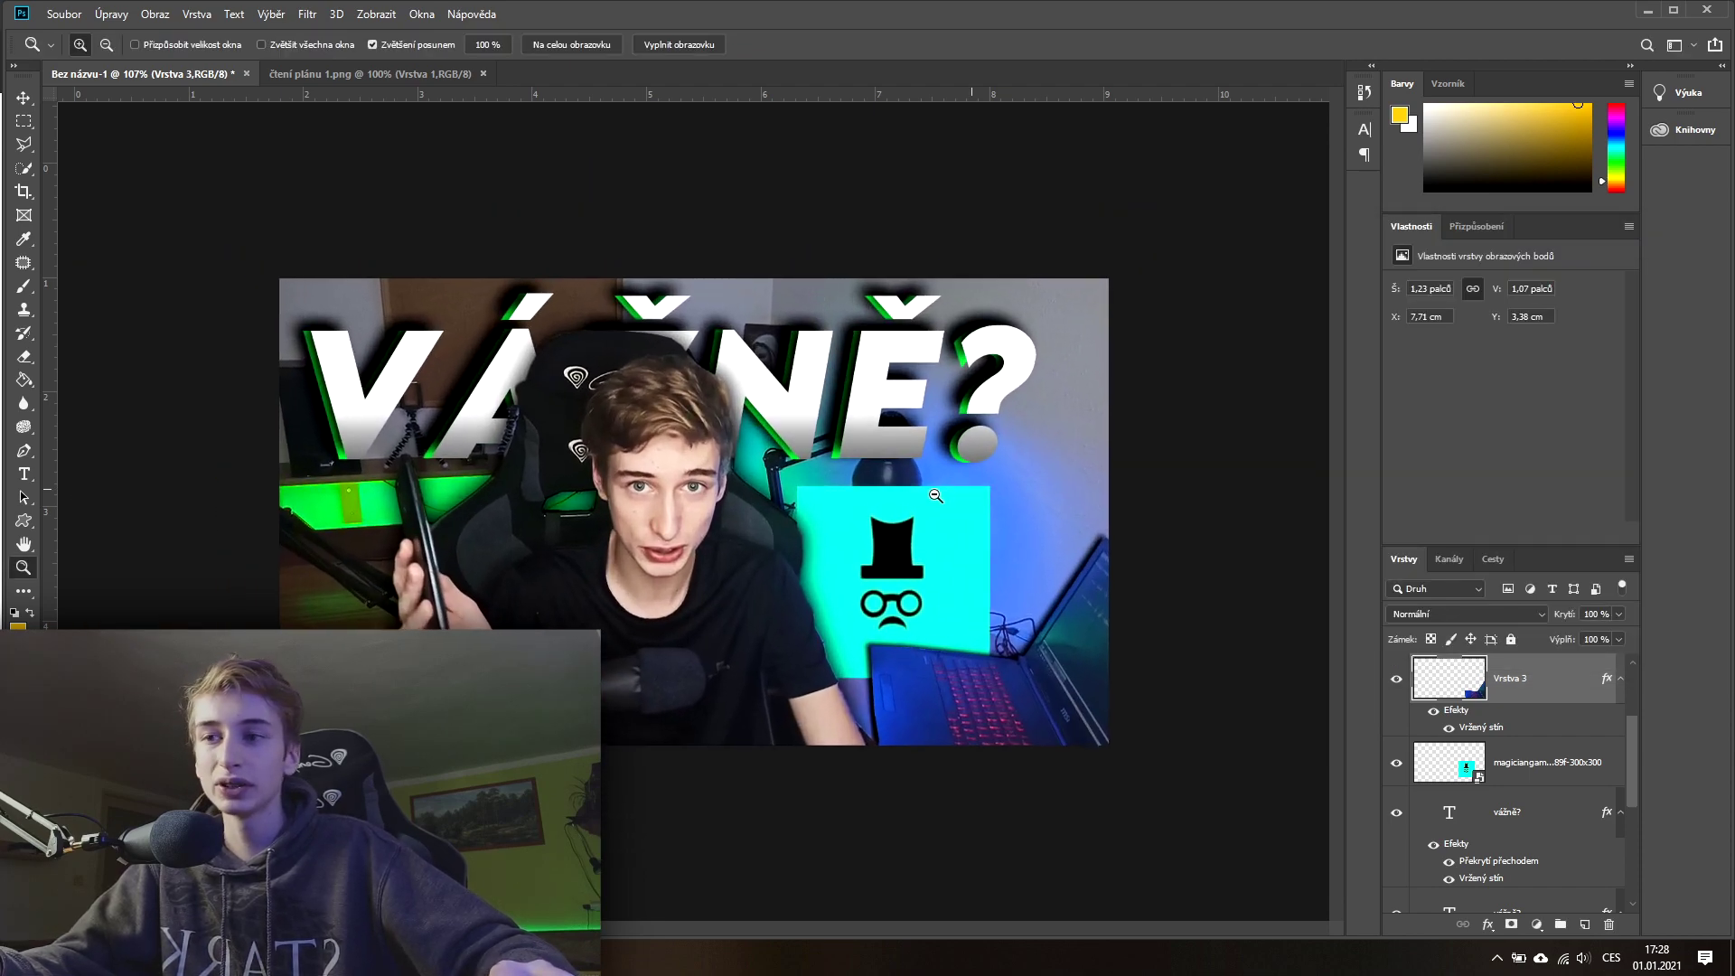
pyautogui.scroll(-2, 1536, 786)
pyautogui.scroll(2, 1537, 787)
pyautogui.scroll(-3, 1546, 796)
pyautogui.scroll(3, 1555, 800)
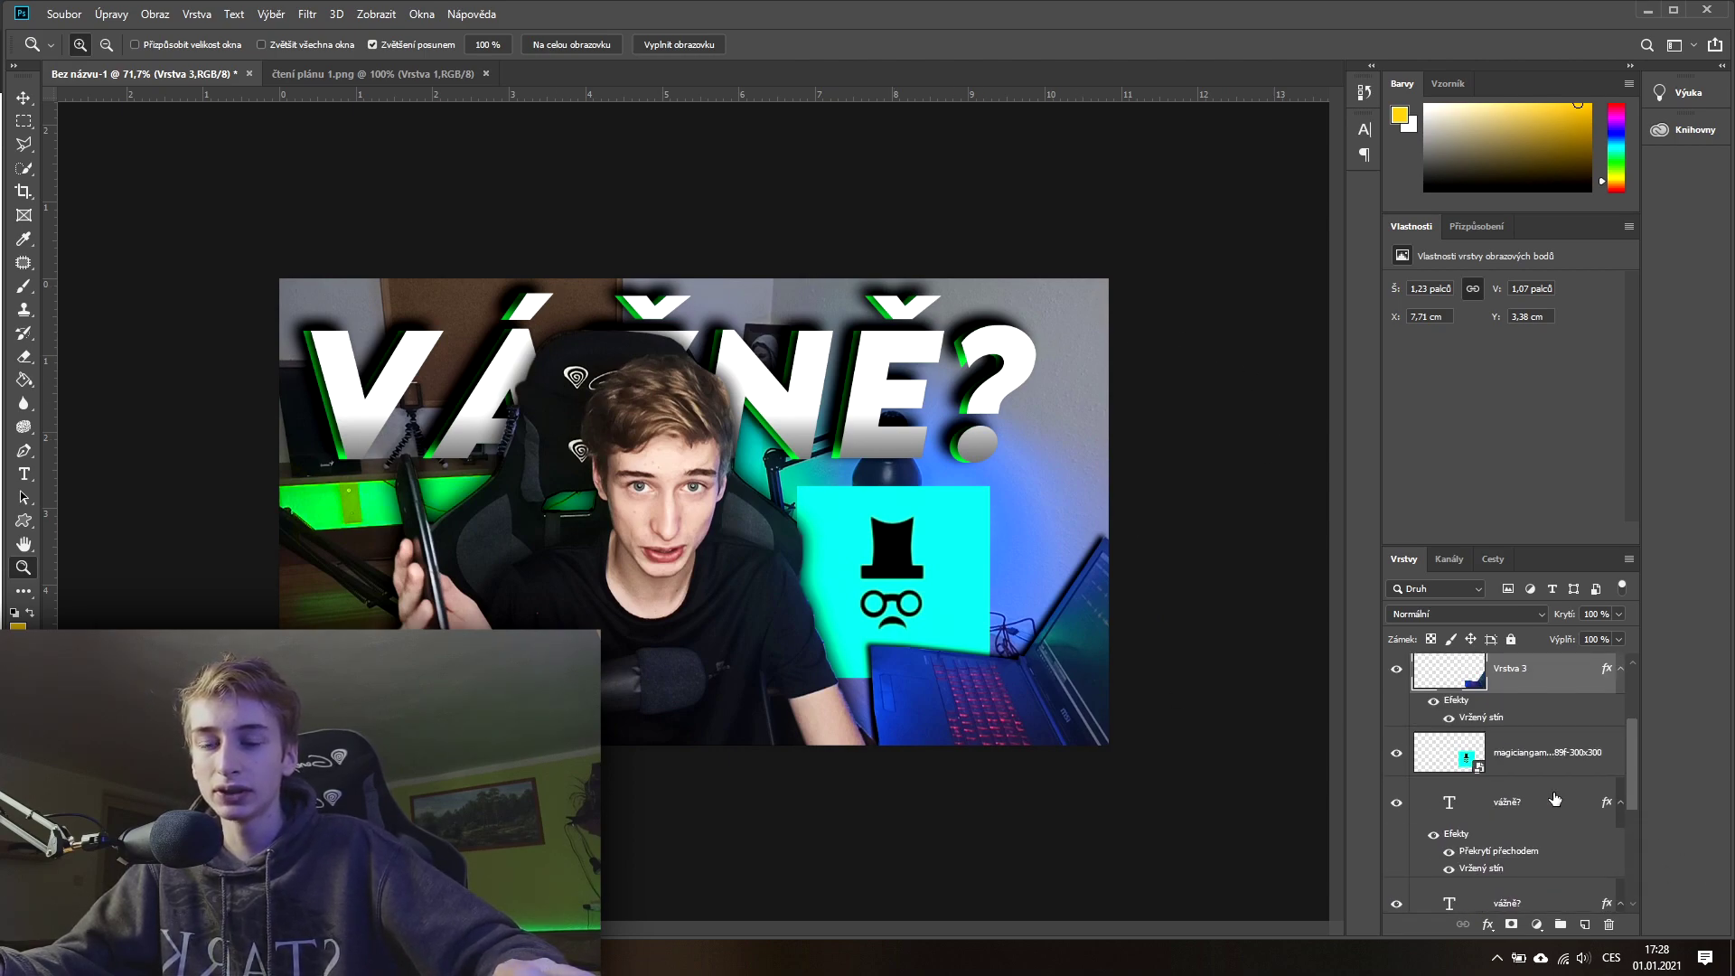
# Step: Try a red colour overlay on the vážně? title, remove it, and adjust its drop shadow angle
pyautogui.click(1553, 806)
pyautogui.doubleClick(1553, 806)
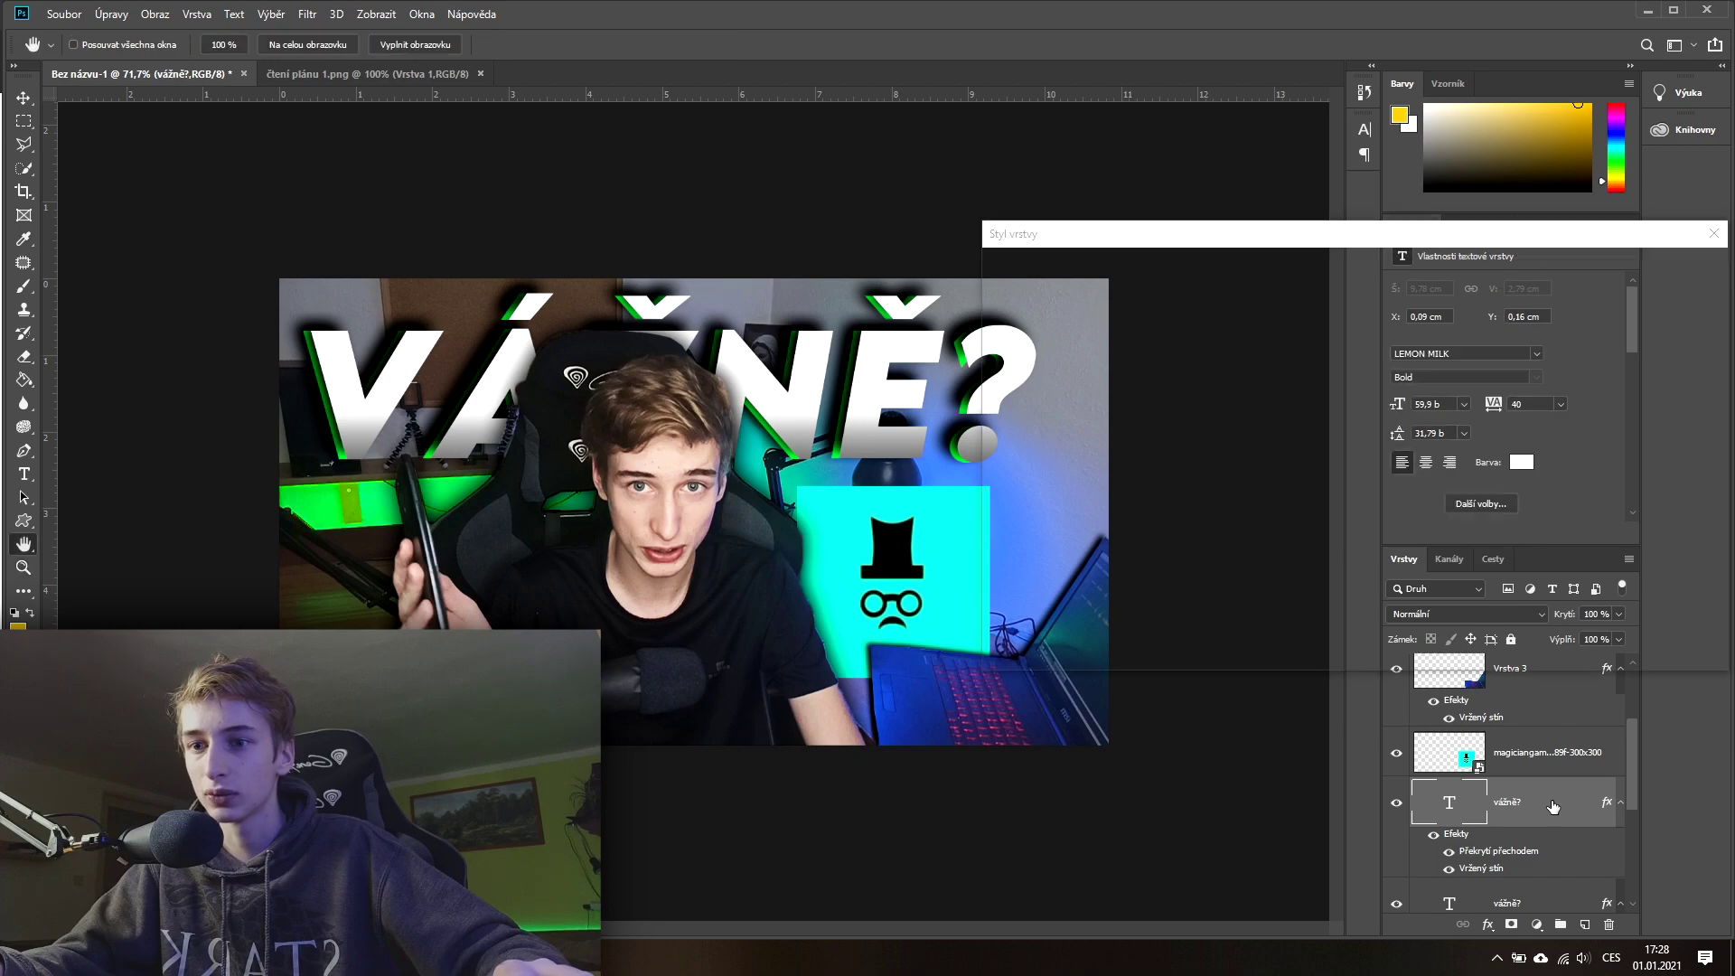
pyautogui.click(1059, 512)
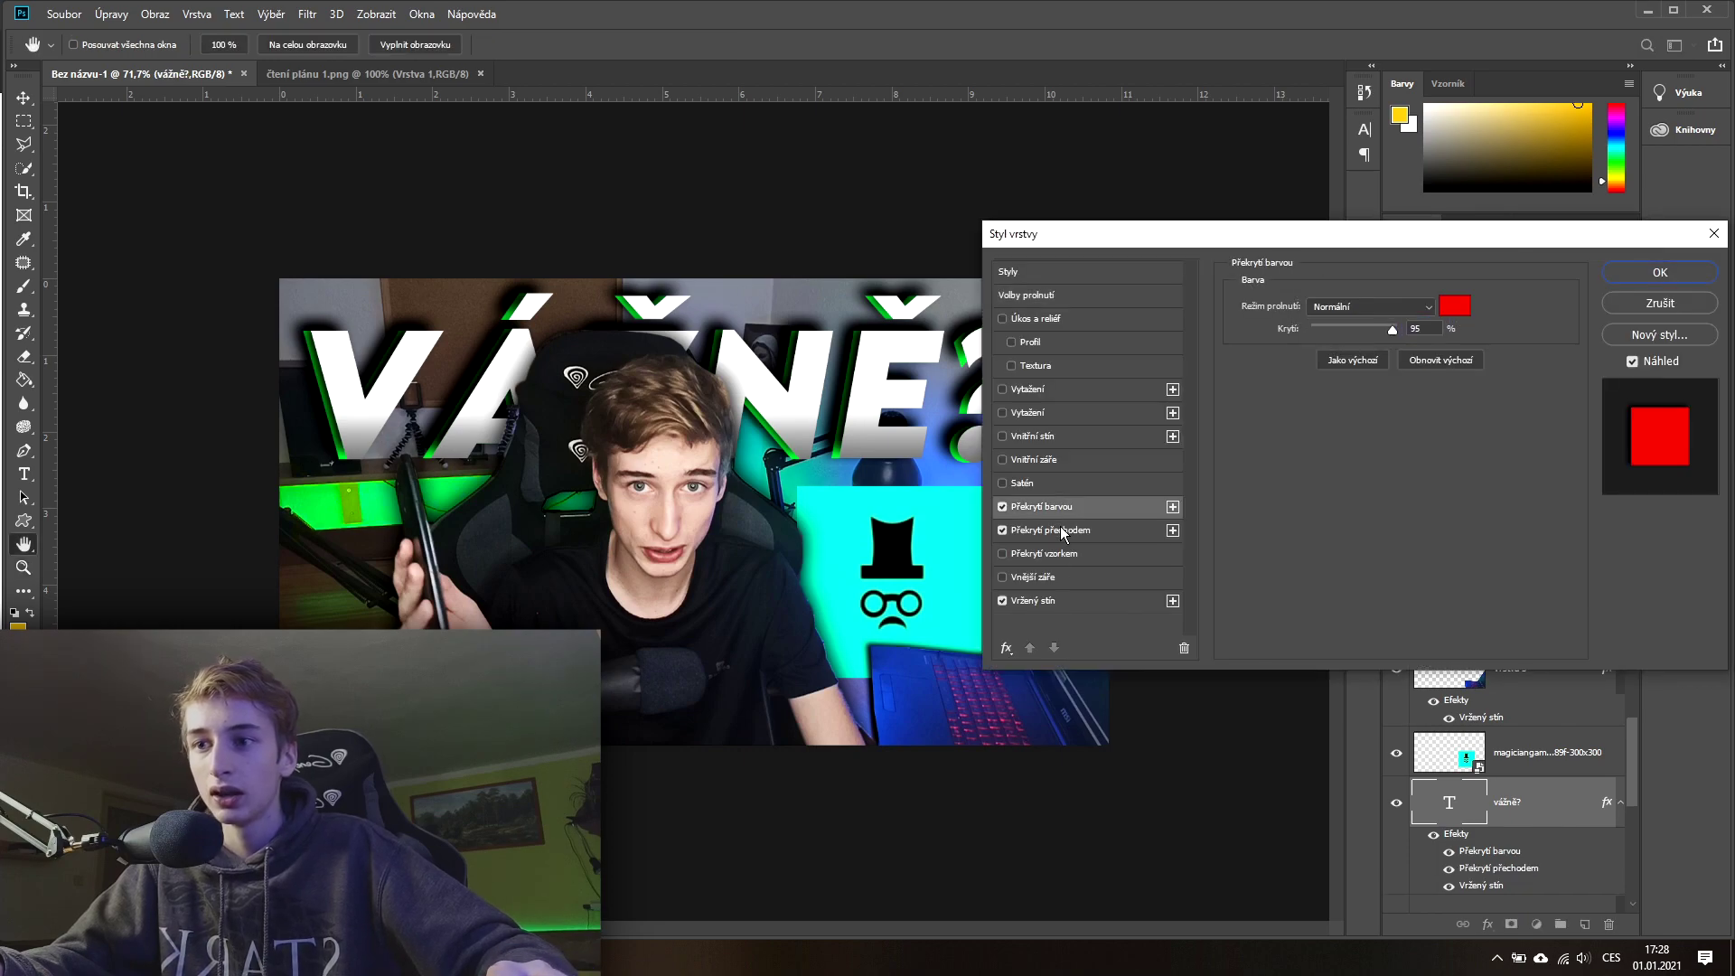
pyautogui.click(1003, 507)
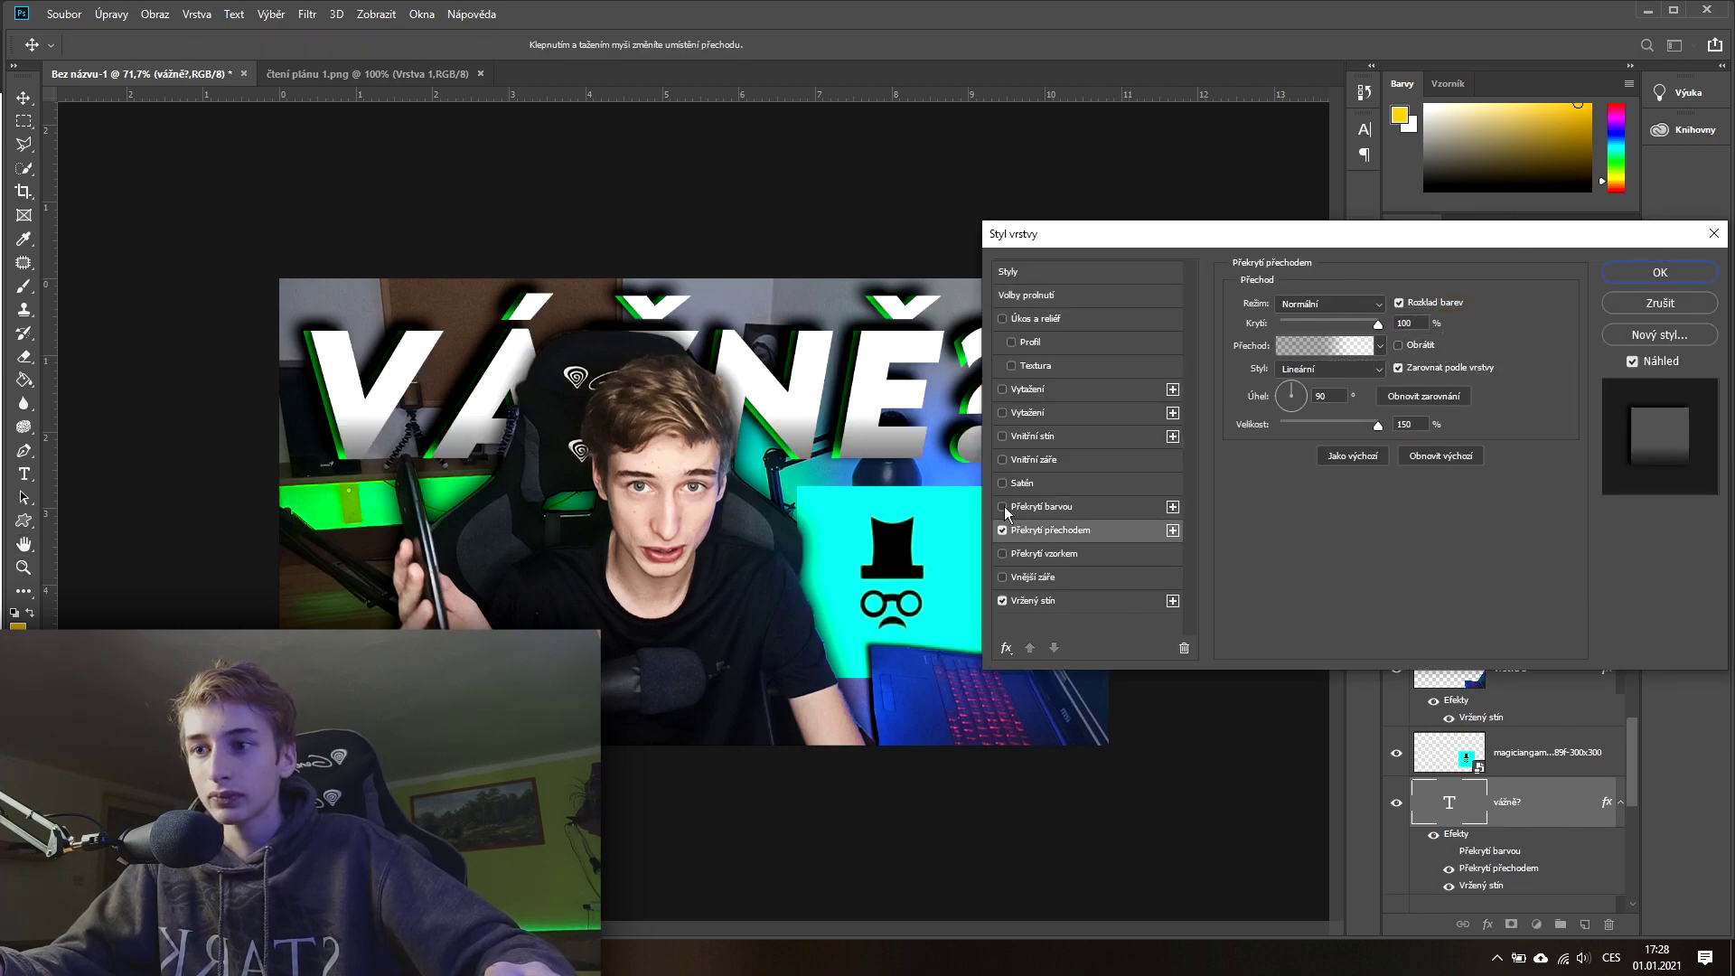
pyautogui.click(1053, 601)
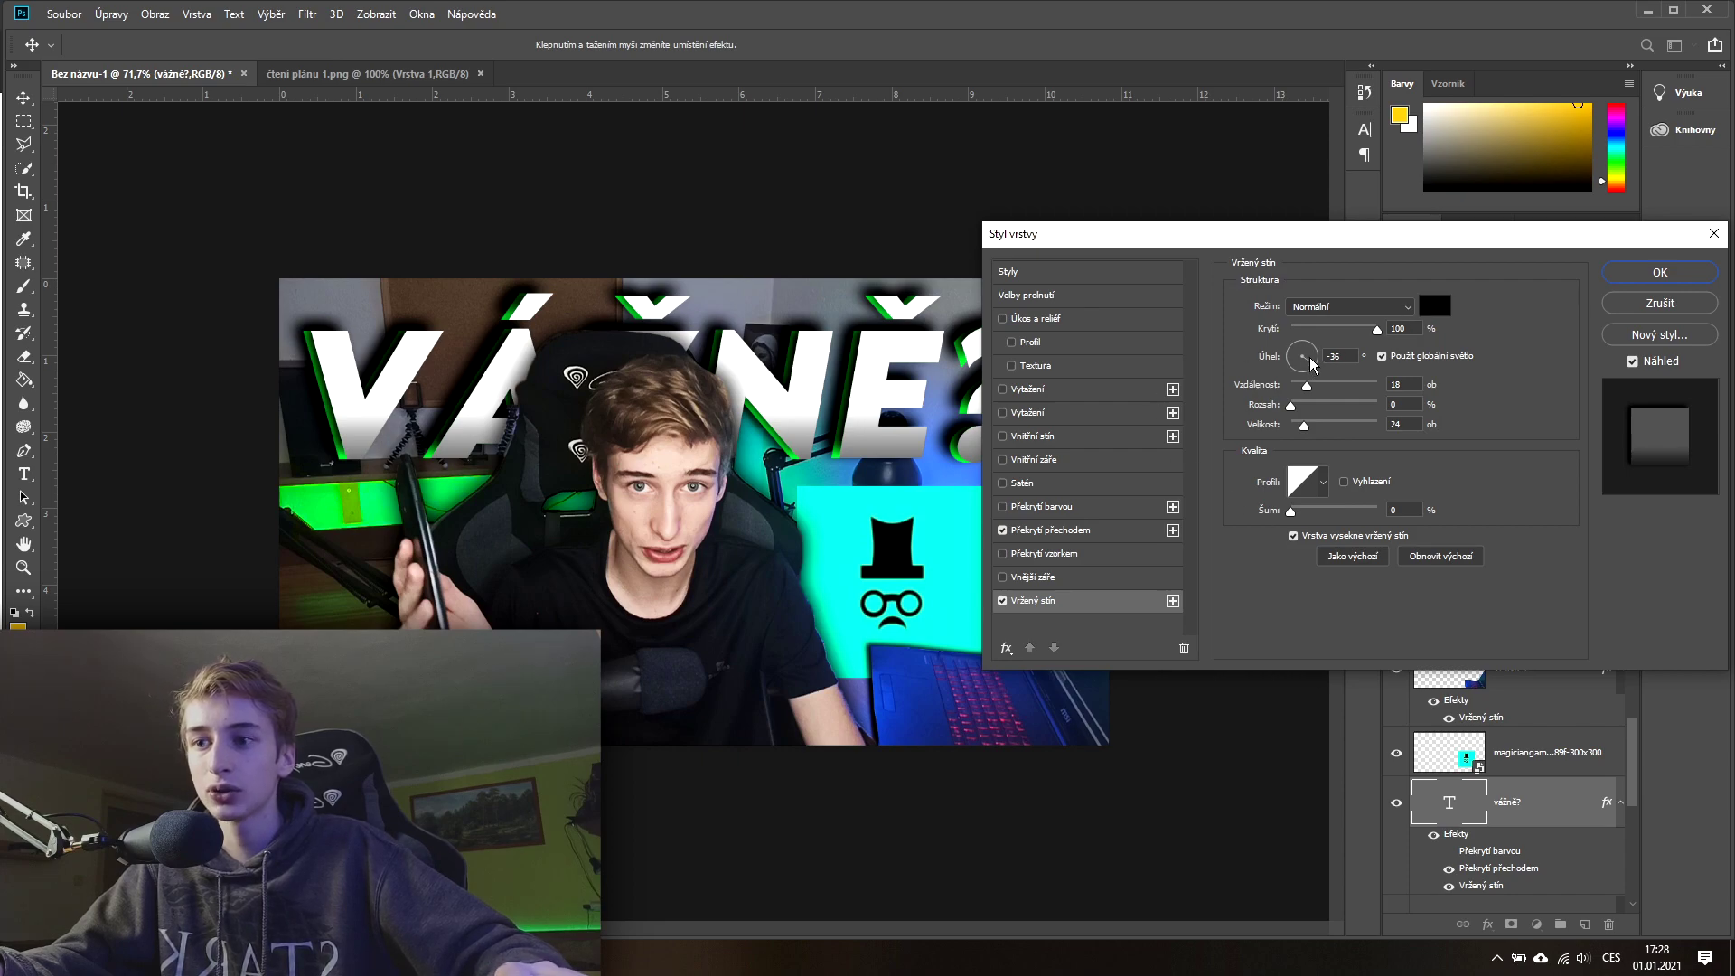
pyautogui.write('8')
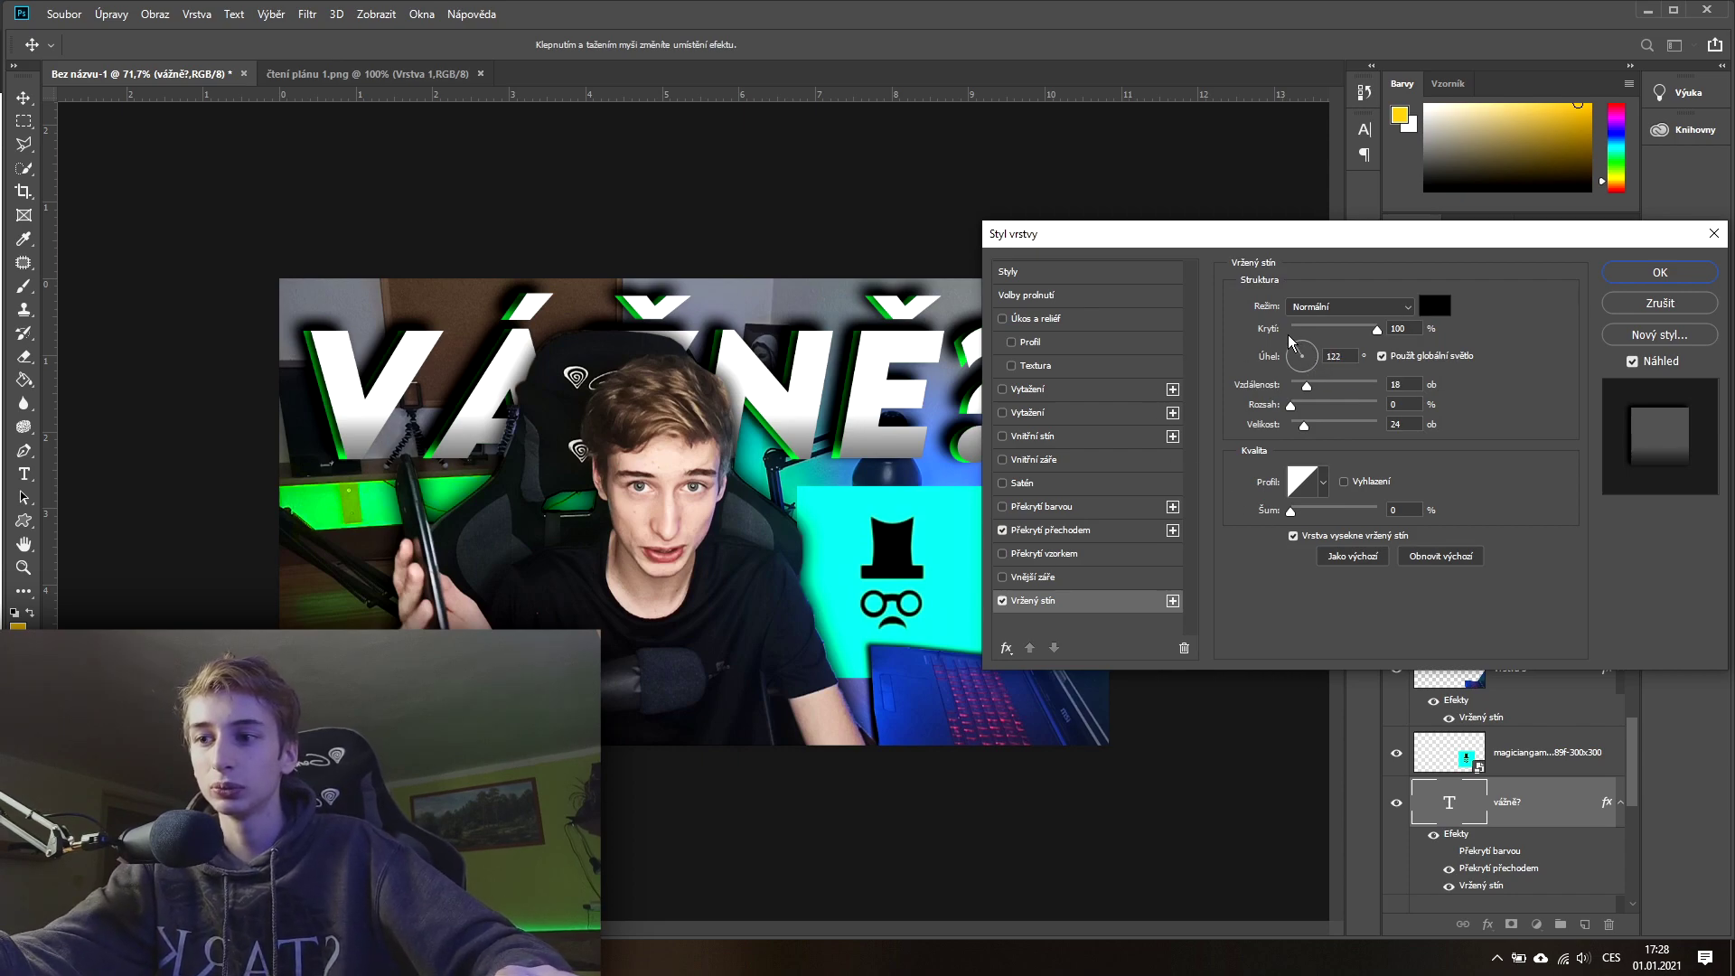
pyautogui.press('Return')
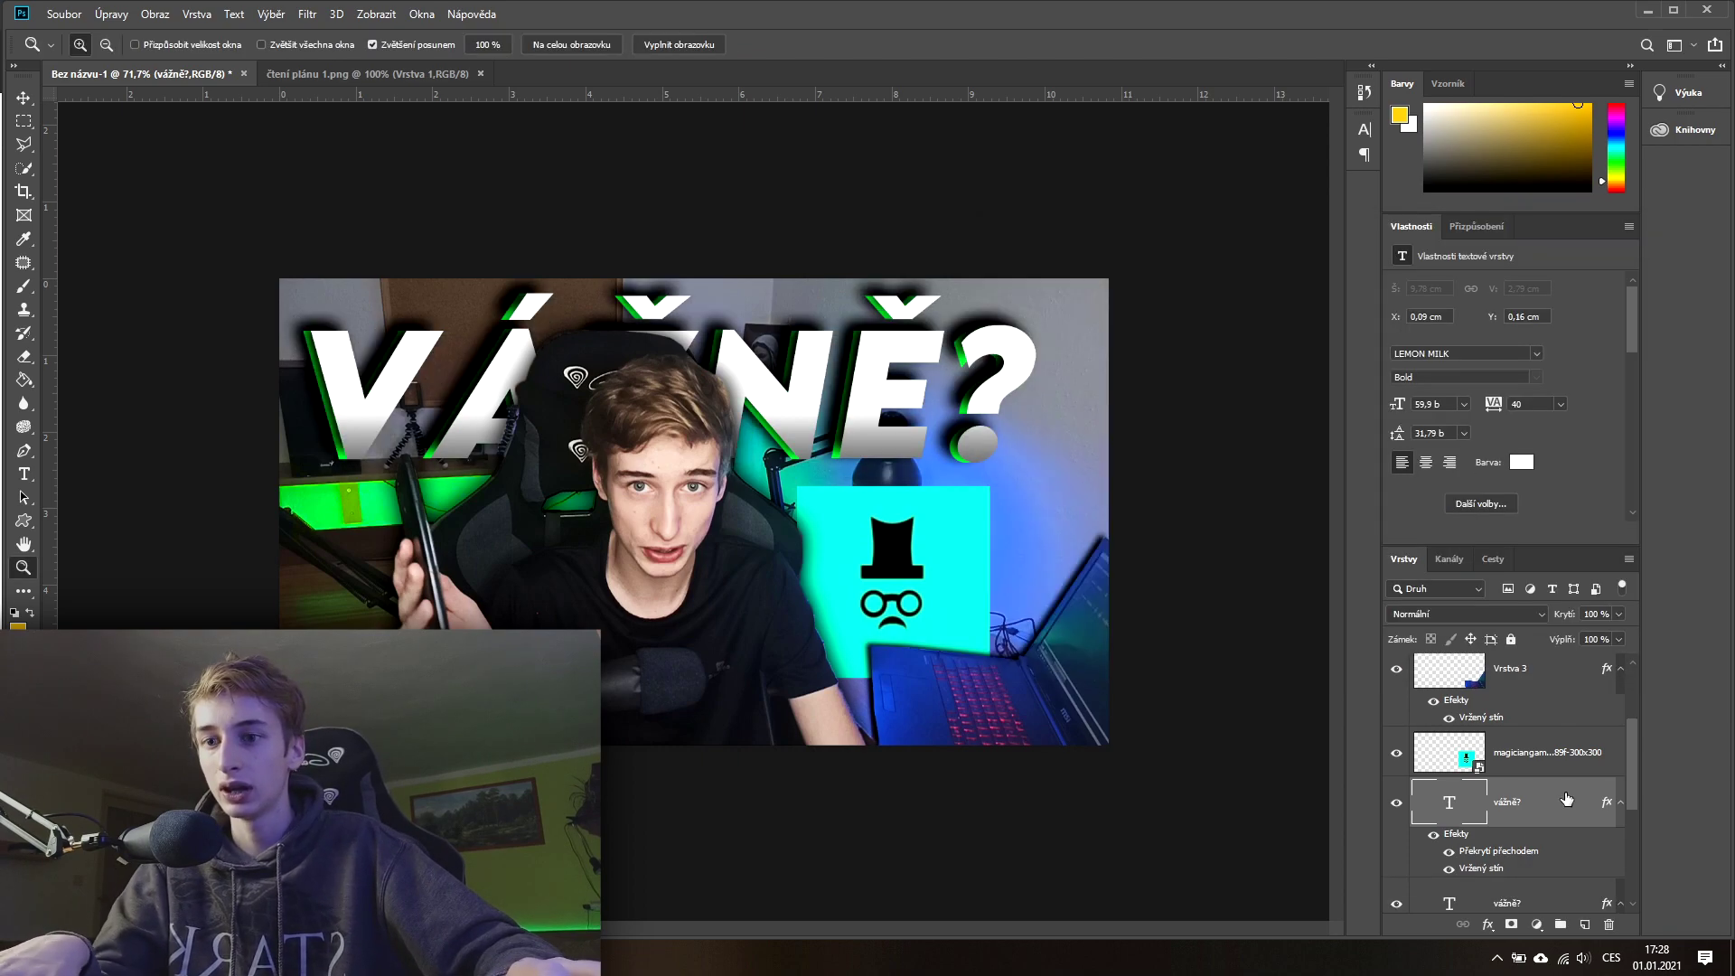
pyautogui.press('Return')
# Step: Untick Use Global Light on the title's drop shadow and set its angle to 122°
pyautogui.doubleClick(1537, 802)
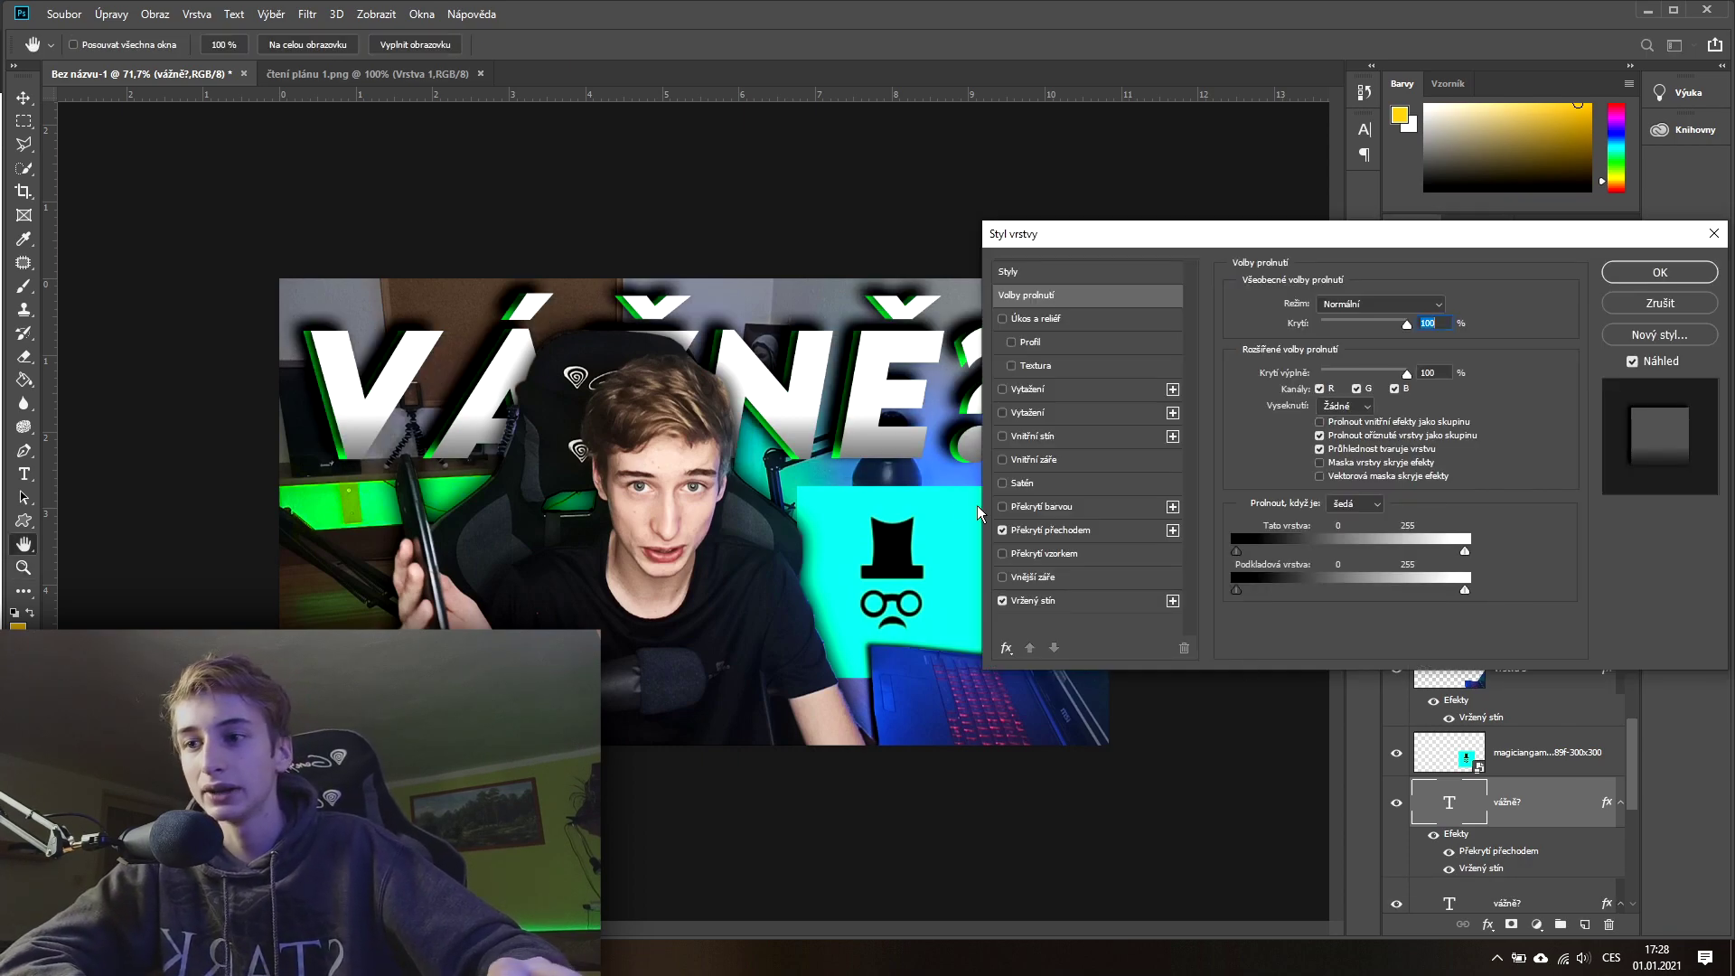
pyautogui.click(1062, 531)
pyautogui.click(1053, 602)
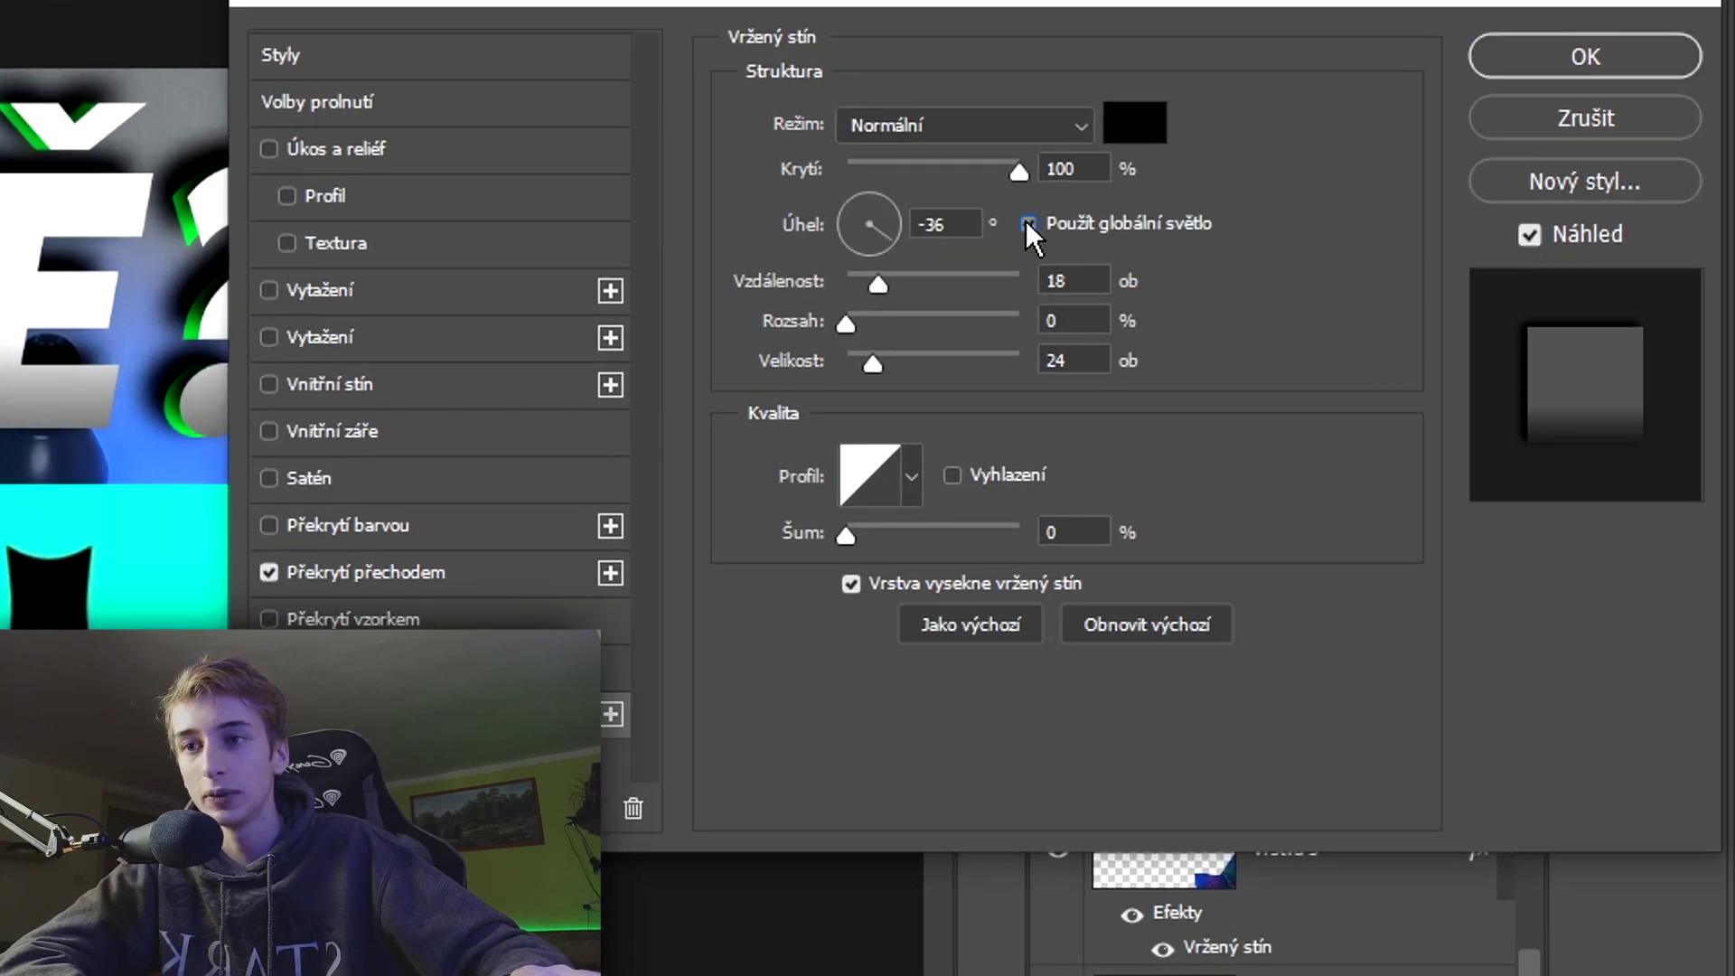
pyautogui.click(1382, 356)
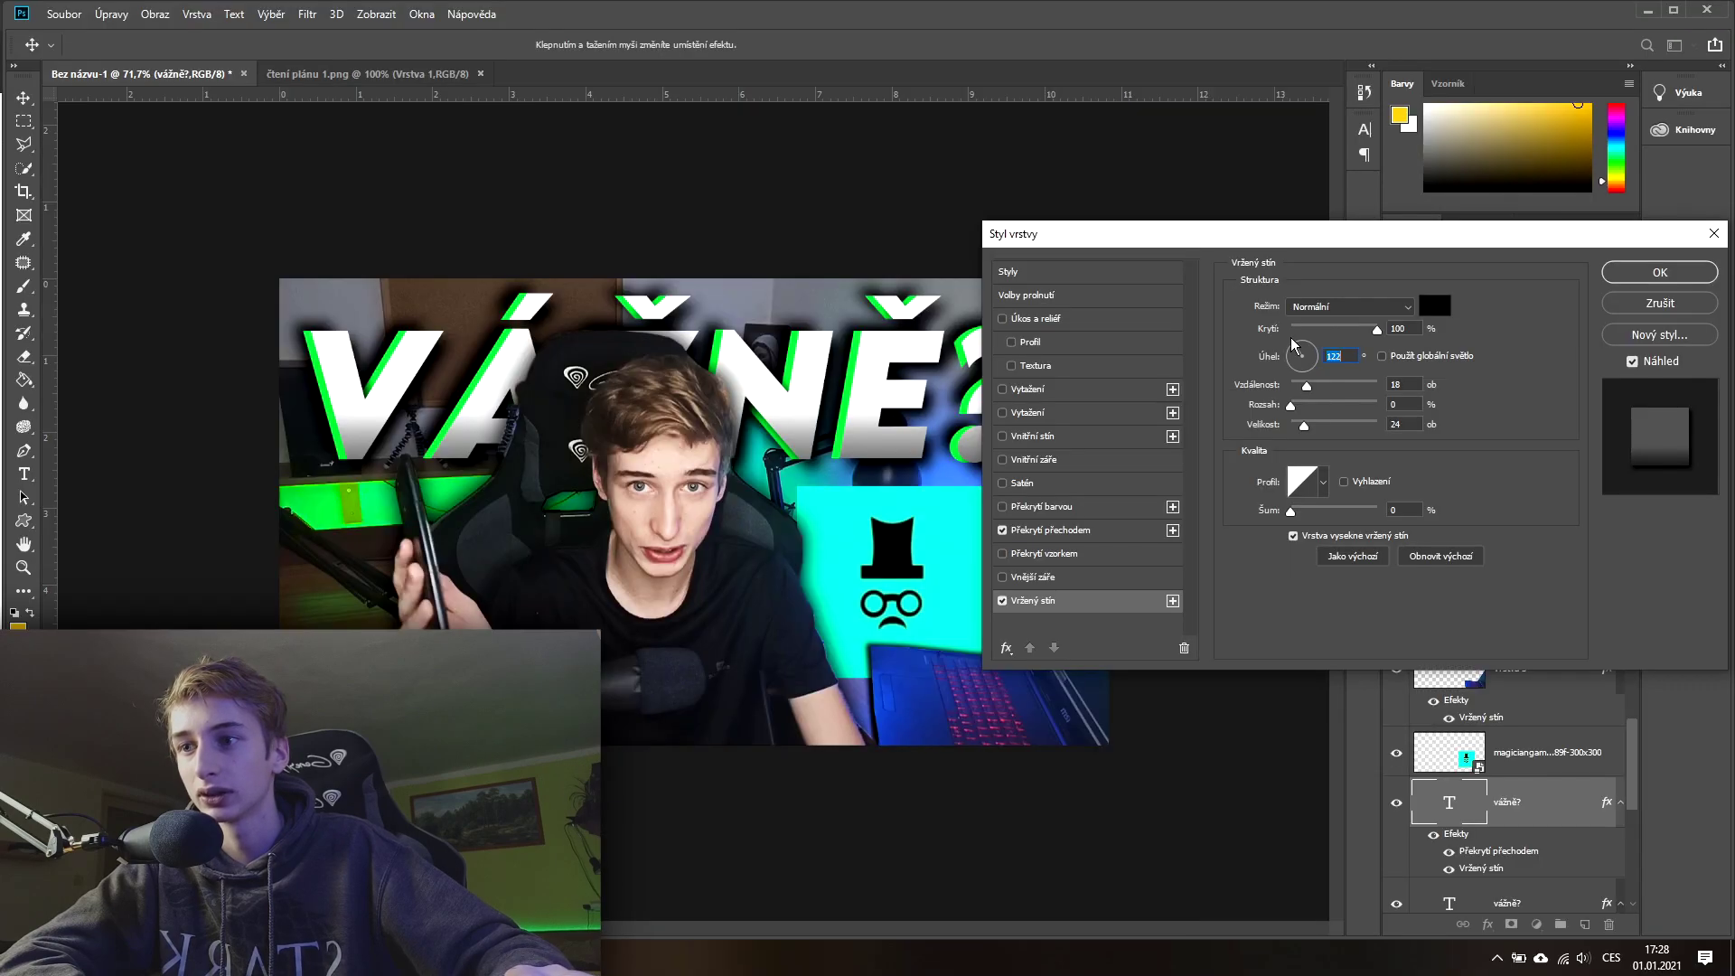
pyautogui.moveTo(848, 199); pyautogui.dragTo(850, 206)
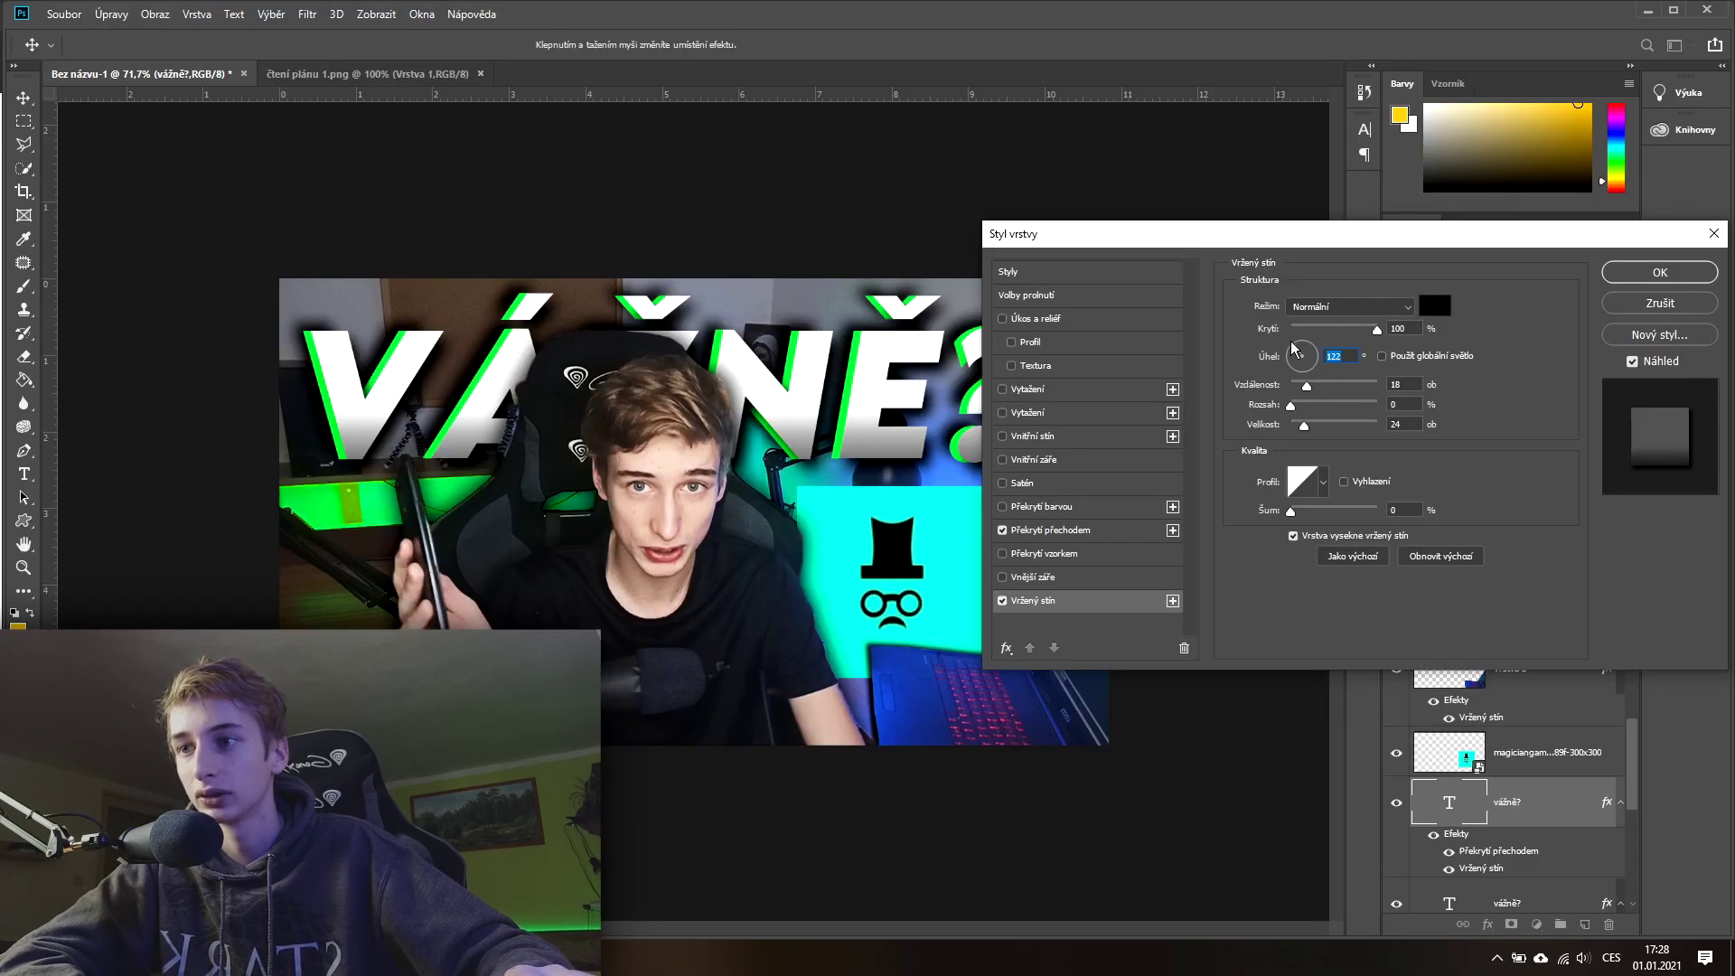
pyautogui.click(1651, 272)
pyautogui.press('z')
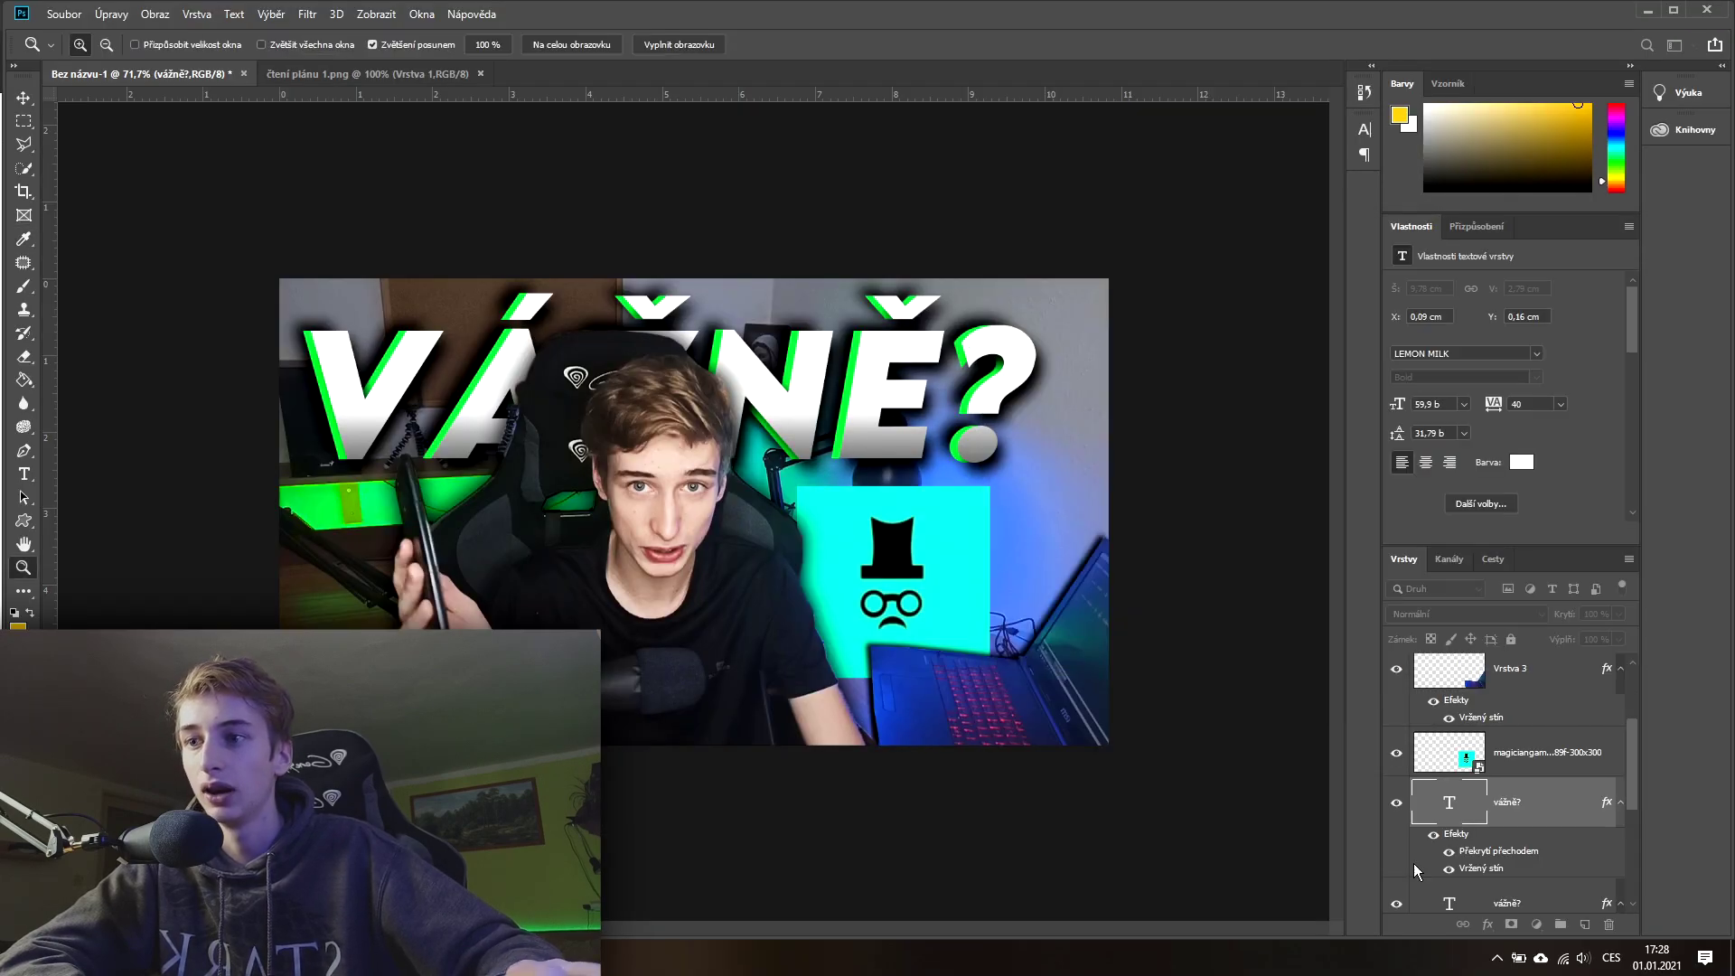
pyautogui.click(1547, 763)
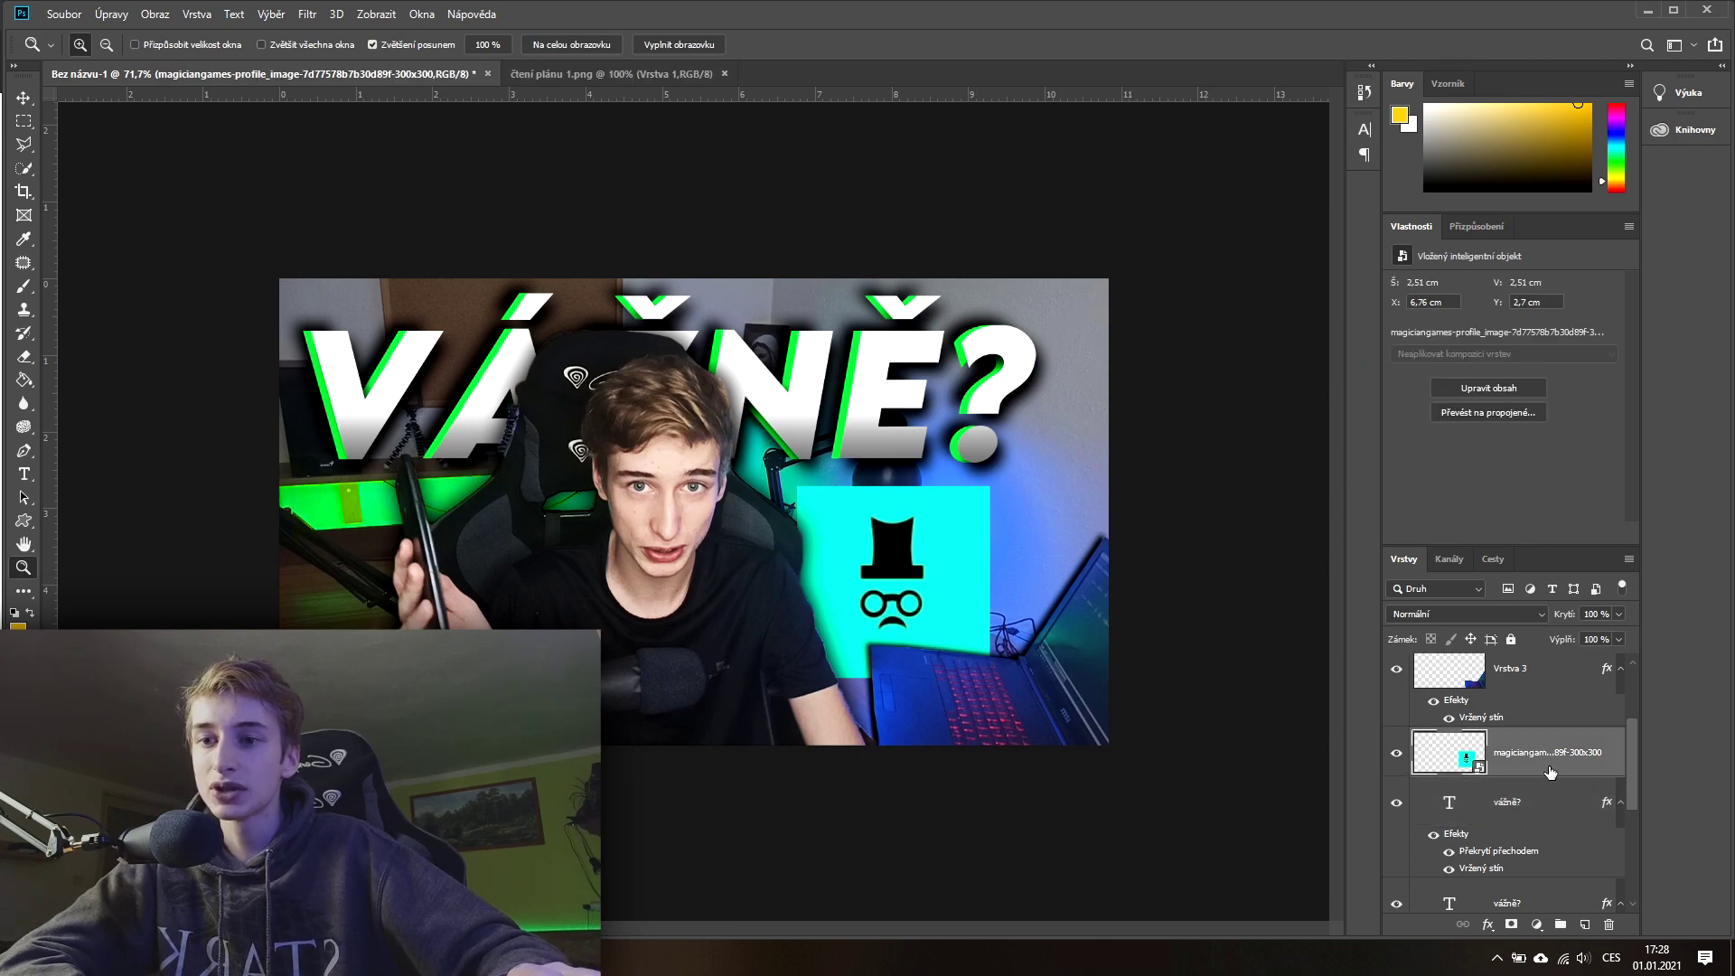
# Step: Add a drop shadow to the magiciangames hat logo layer
pyautogui.click(1396, 756)
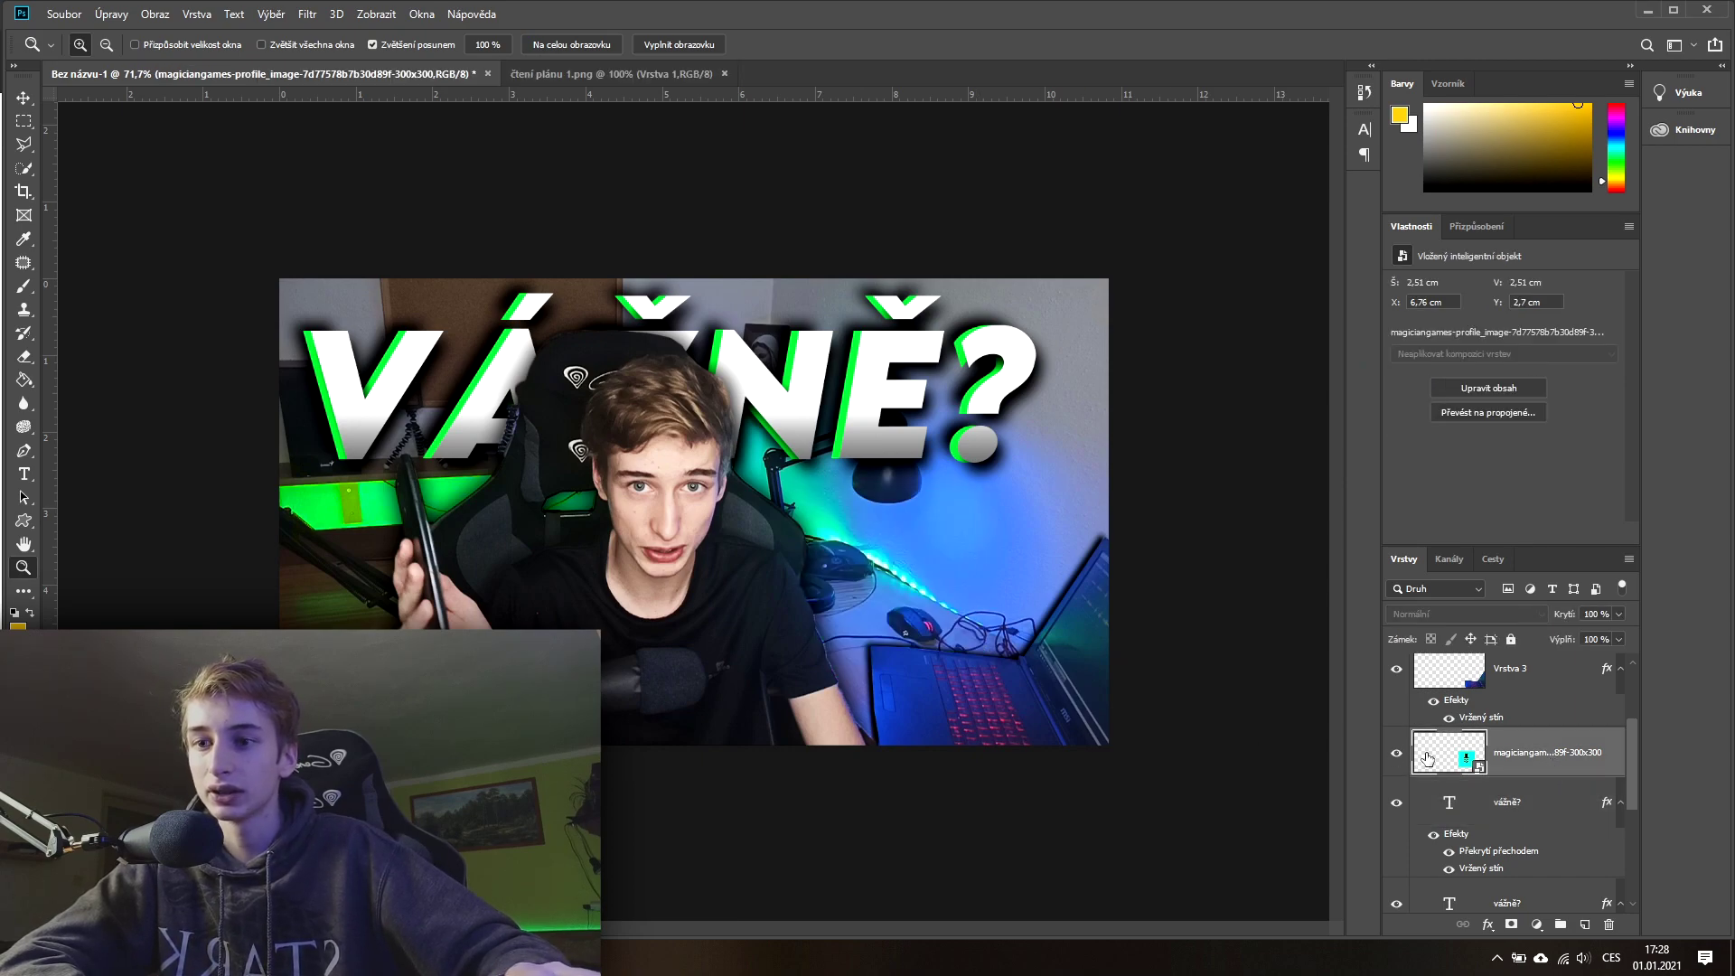
pyautogui.doubleClick(1551, 756)
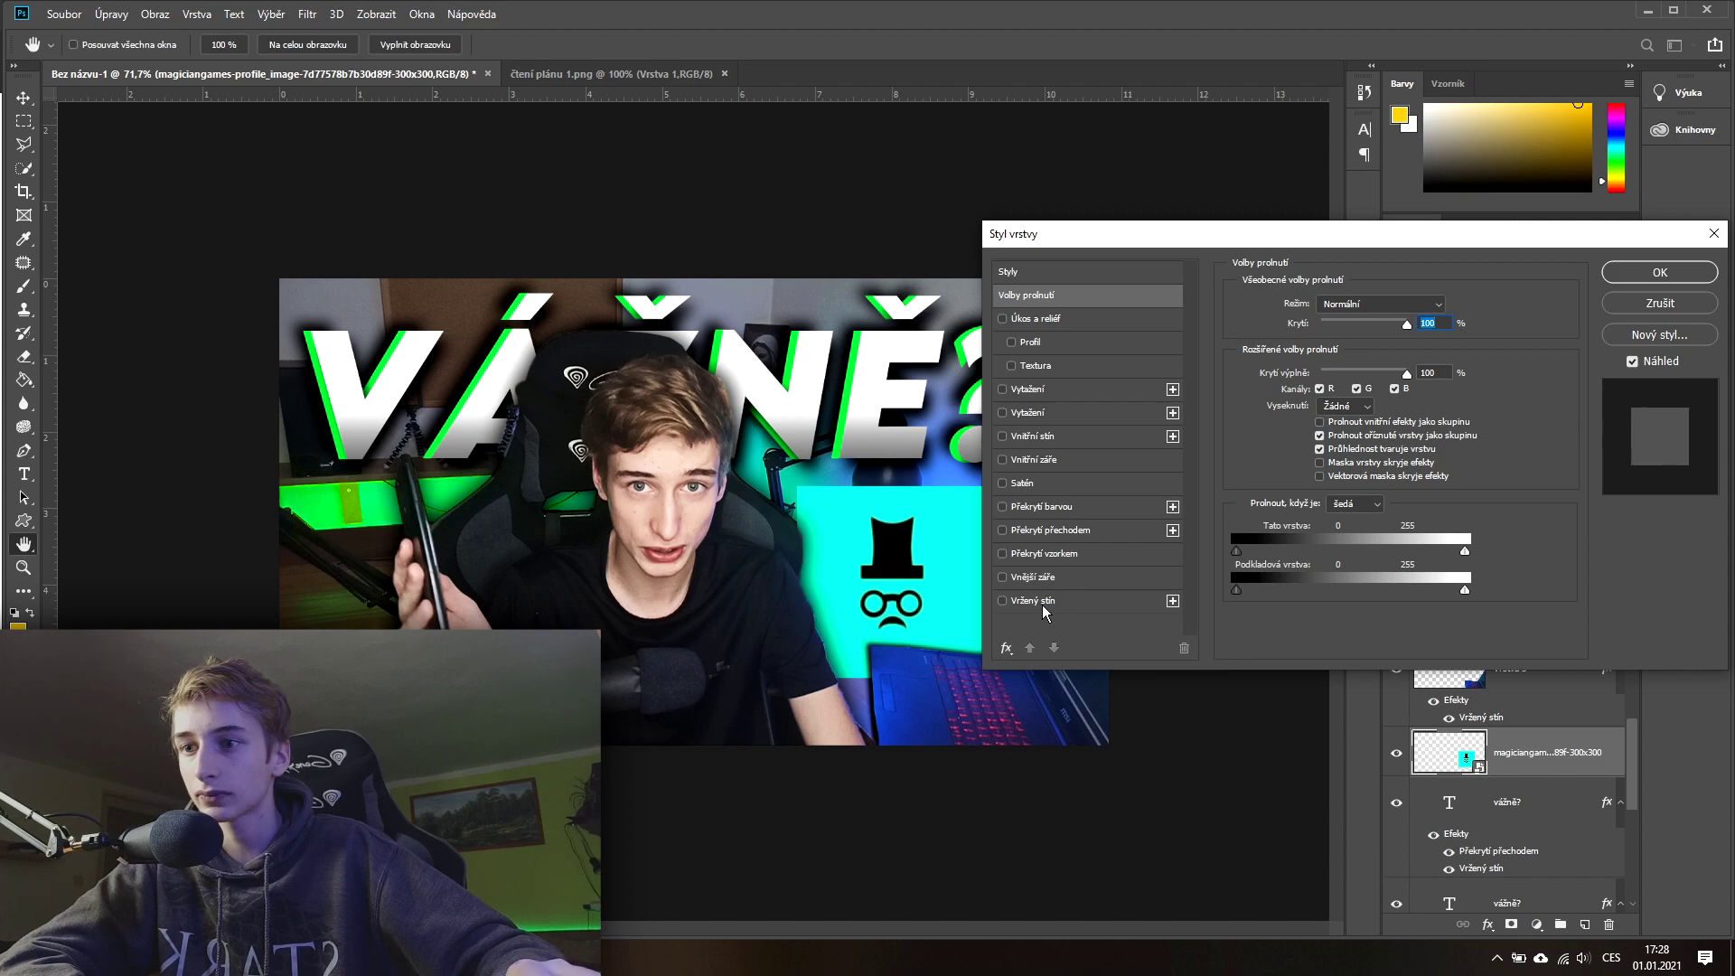
pyautogui.click(1003, 601)
pyautogui.click(1033, 600)
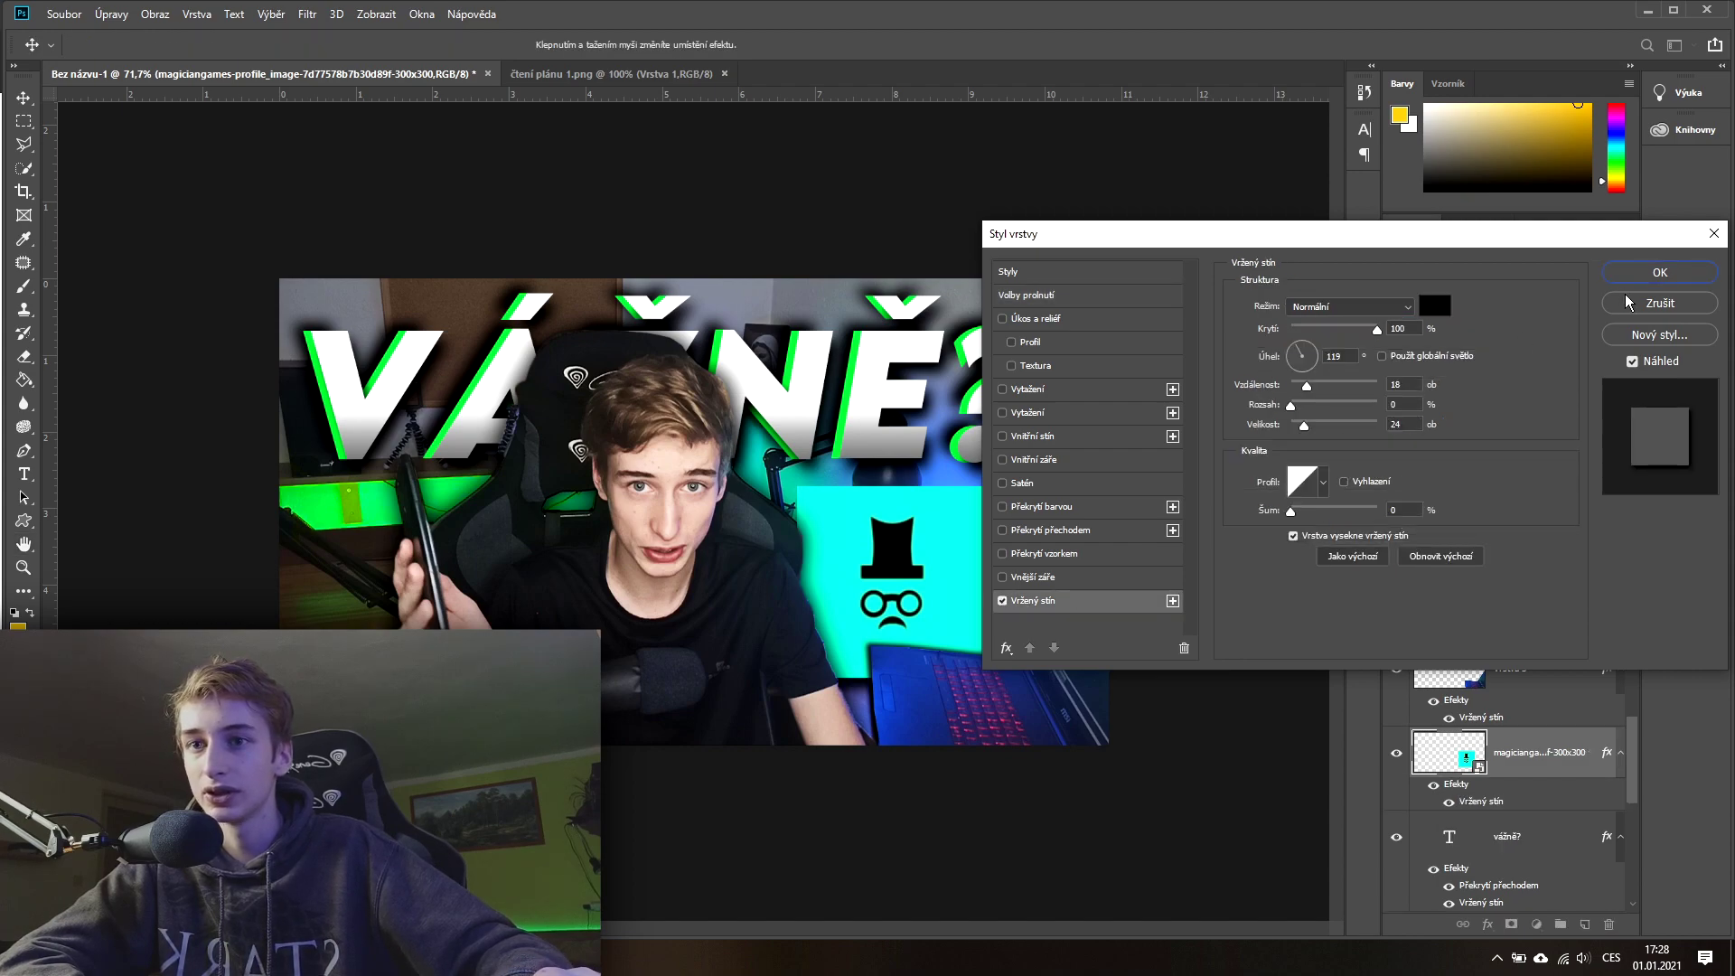
pyautogui.click(1618, 274)
# Step: Shrink the hat logo slightly and nudge it into place beside the streamer
pyautogui.hotkey('ctrl', 't')
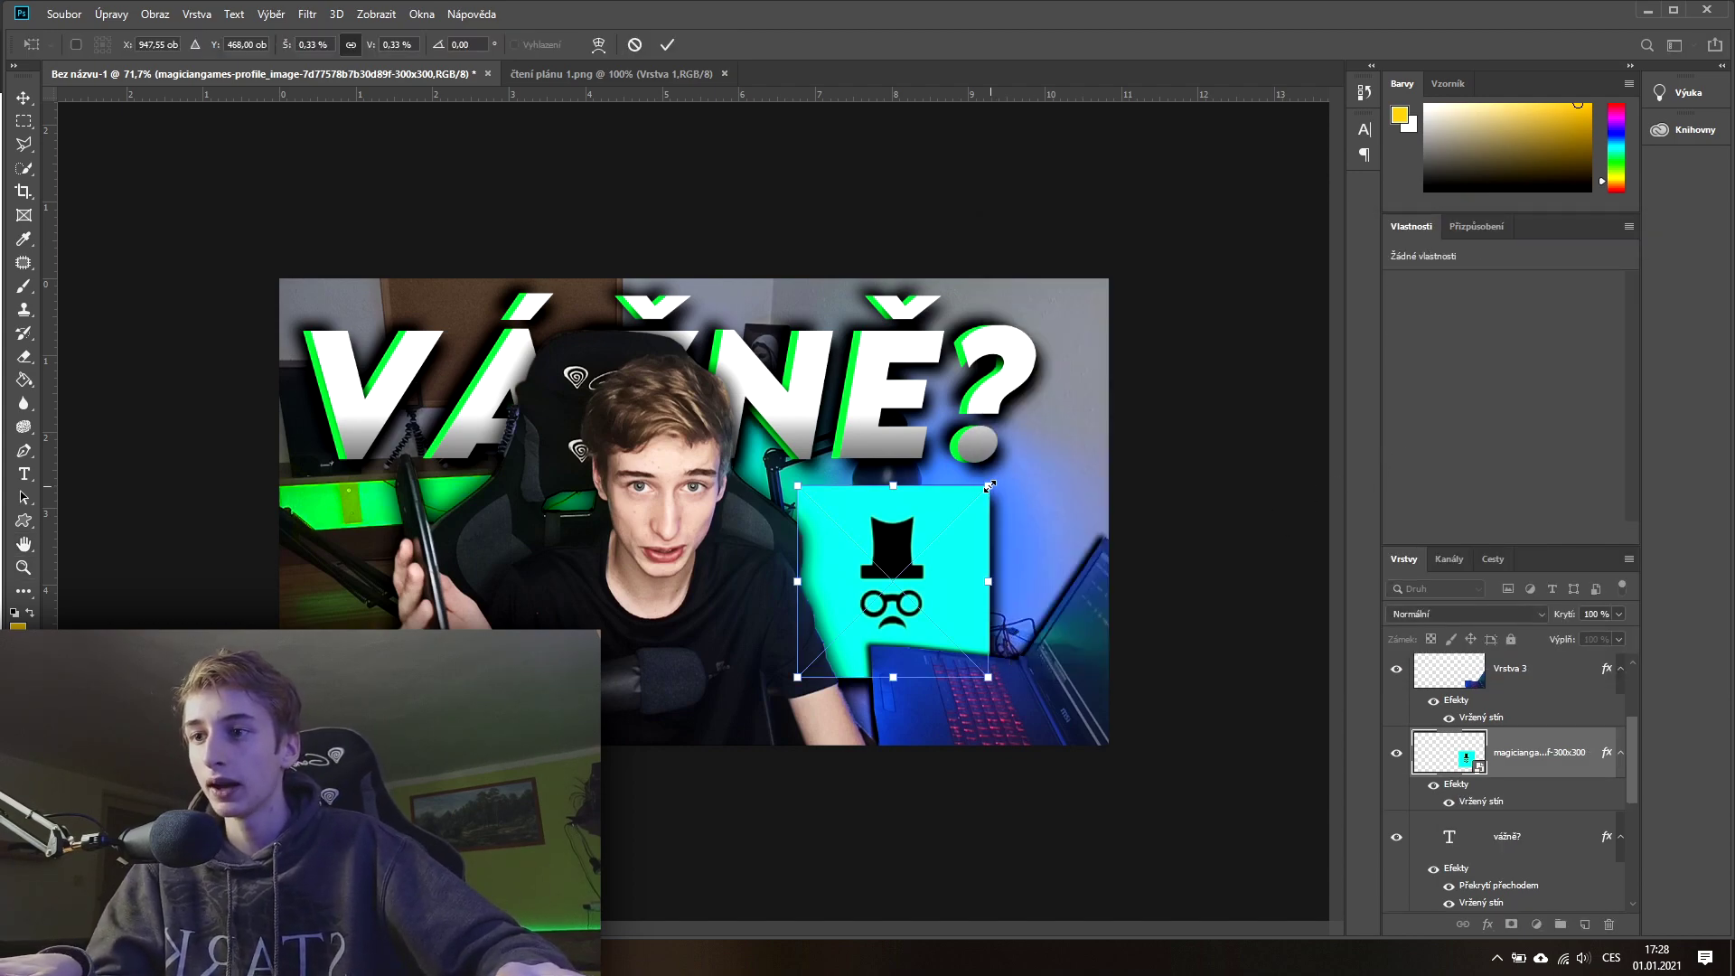
pyautogui.moveTo(988, 486); pyautogui.dragTo(947, 527)
pyautogui.moveTo(917, 602)
pyautogui.mouseDown()
pyautogui.moveTo(914, 551)
pyautogui.moveTo(950, 533)
pyautogui.moveTo(956, 551)
pyautogui.mouseUp()
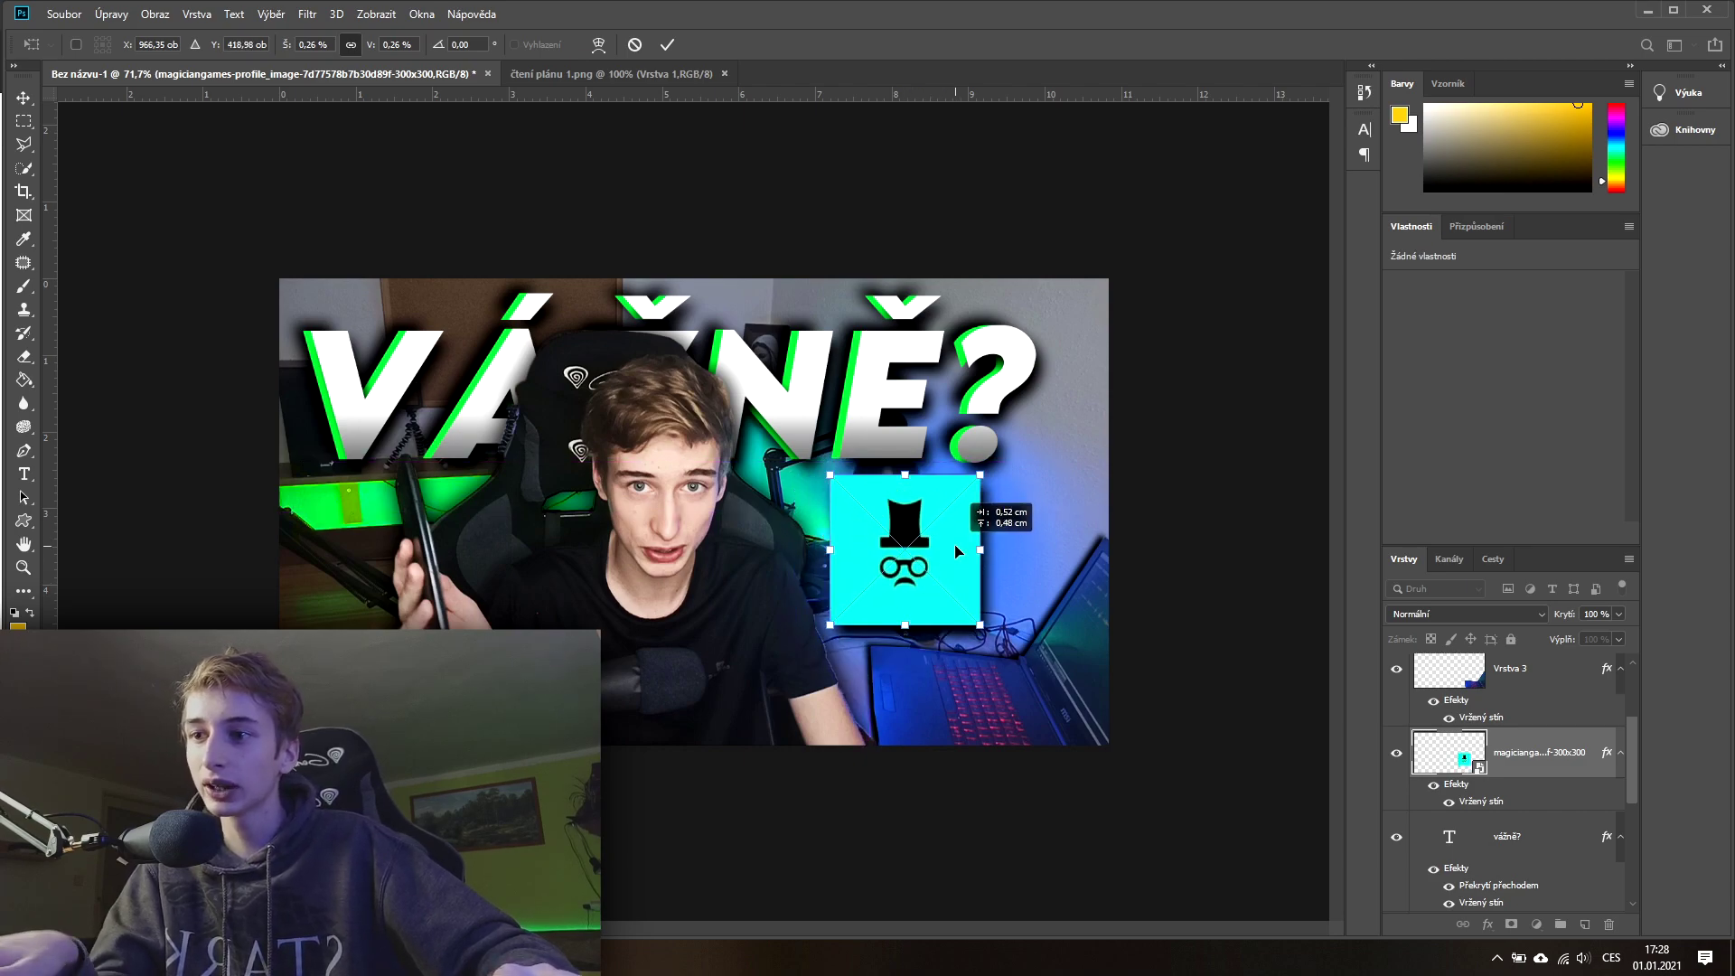
pyautogui.moveTo(956, 551)
pyautogui.mouseDown()
pyautogui.moveTo(936, 532)
pyautogui.moveTo(937, 556)
pyautogui.mouseUp()
pyautogui.press('Return')
pyautogui.press('z')
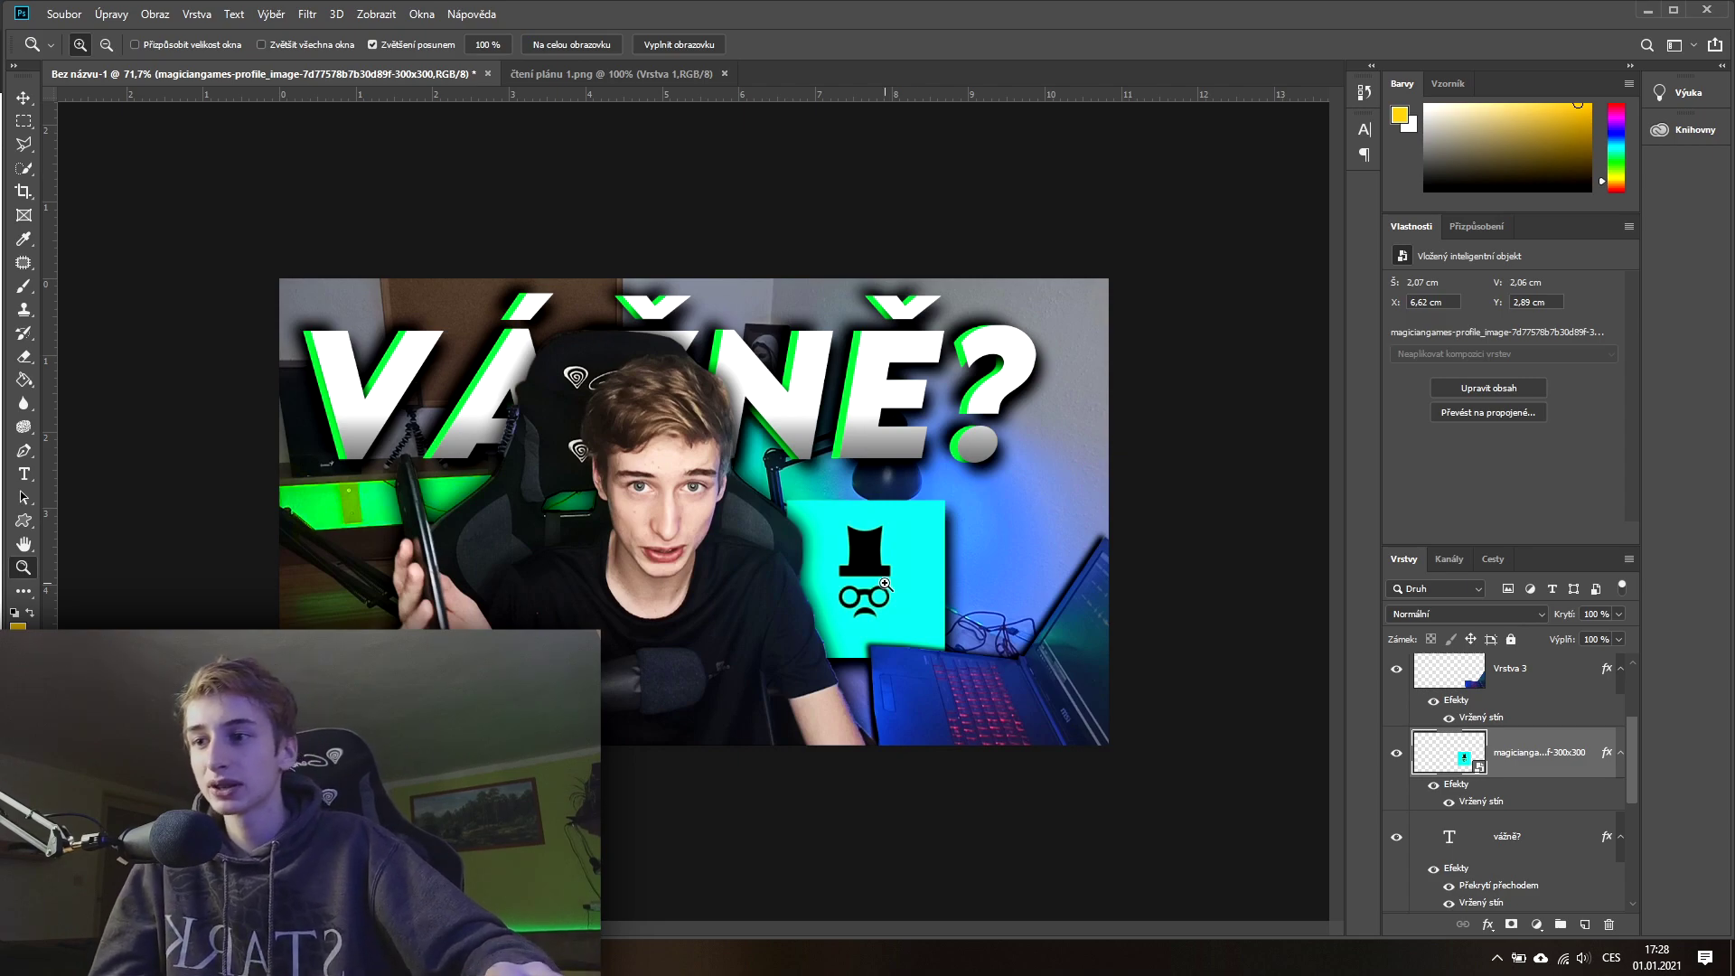
pyautogui.click(23, 97)
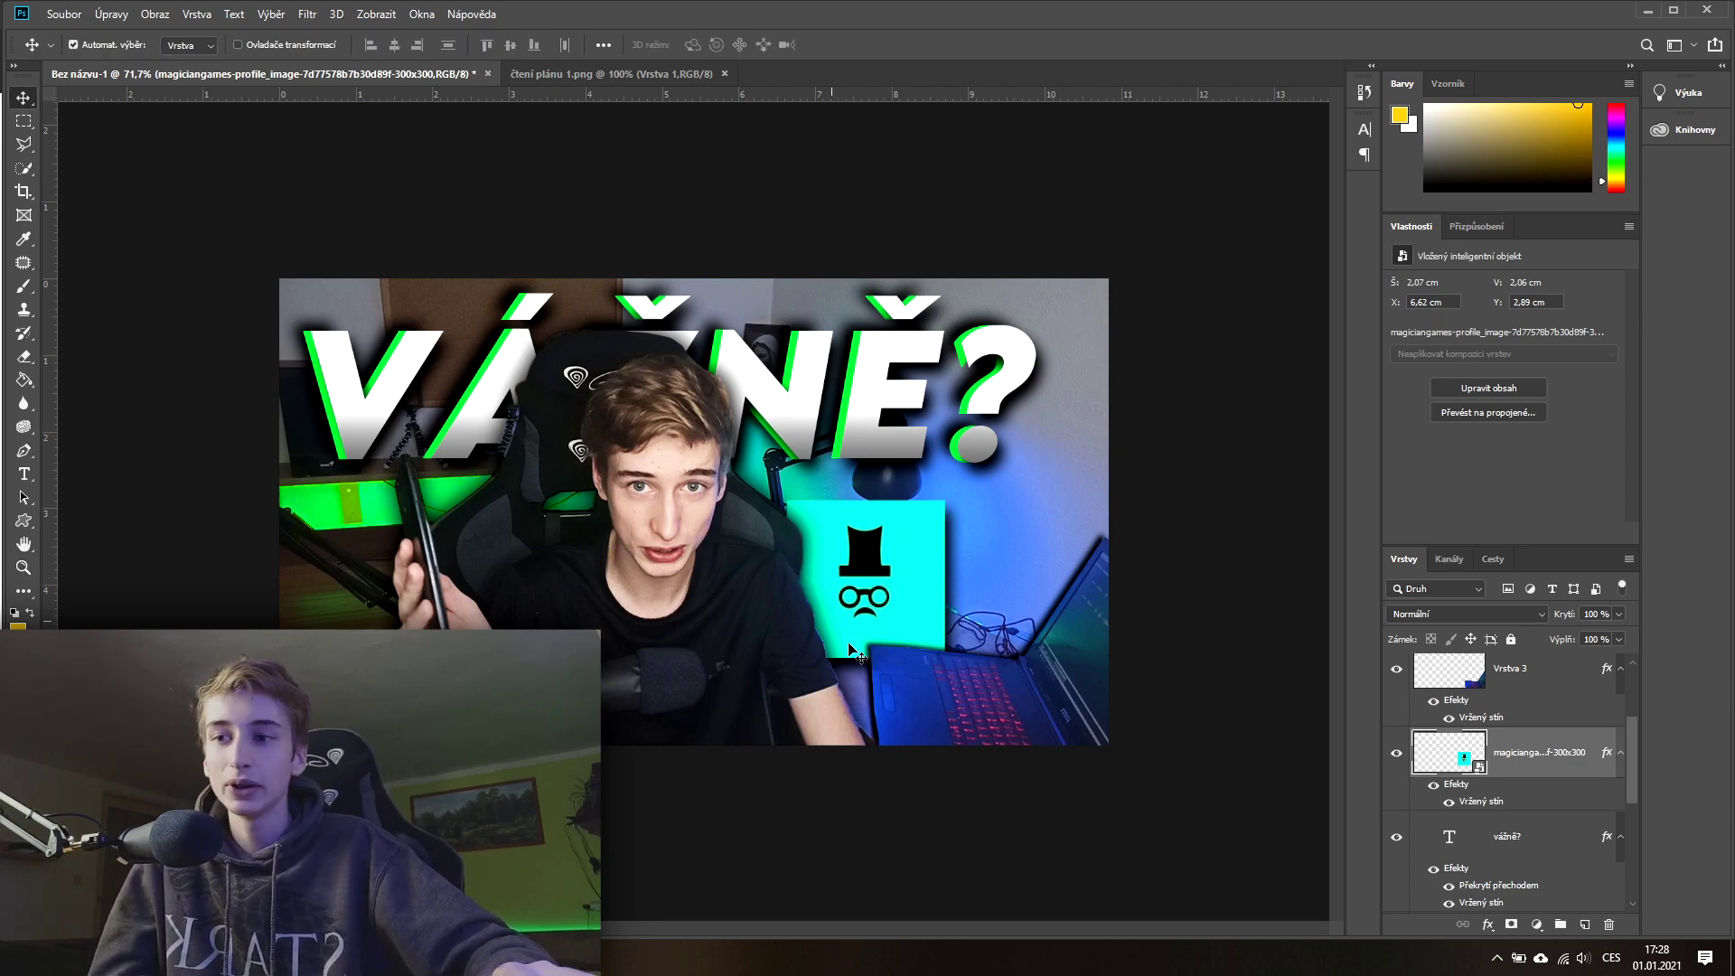
pyautogui.moveTo(861, 614); pyautogui.dragTo(875, 604)
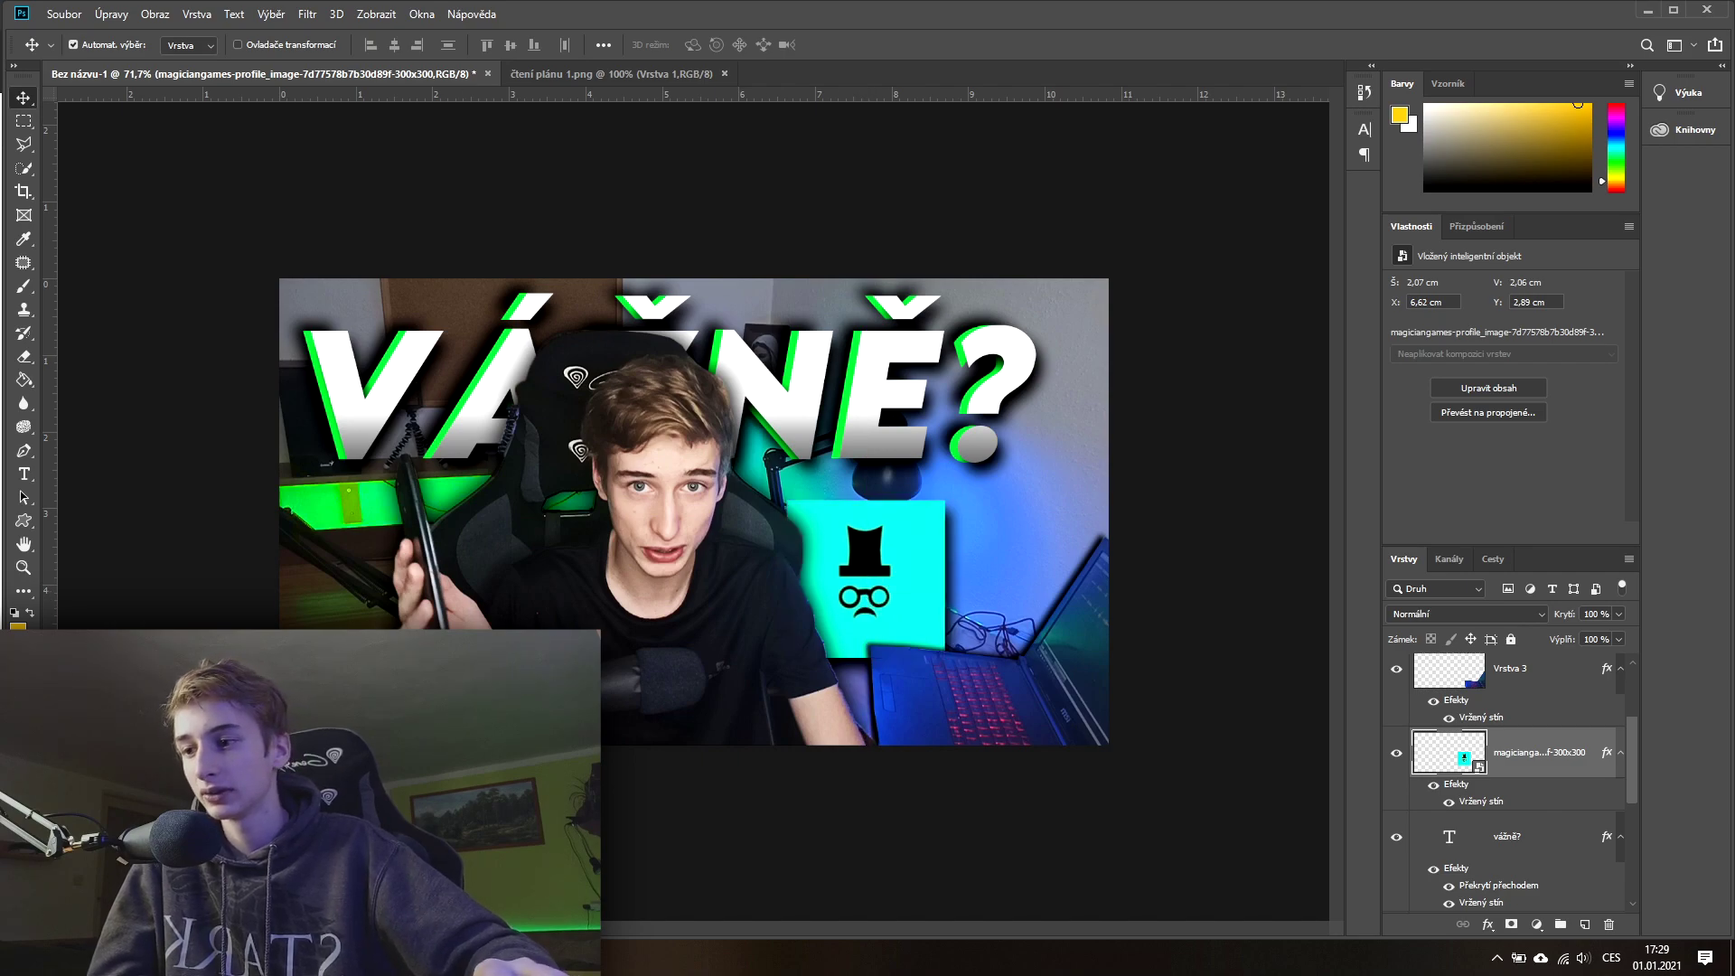
# Step: Place the pasted purple K logo beside the cyan hat logo
pyautogui.hotkey('alt', 'Tab')
pyautogui.hotkey('alt', 'Tab')
pyautogui.moveTo(1035, 560); pyautogui.dragTo(1029, 572)
pyautogui.press('Return')
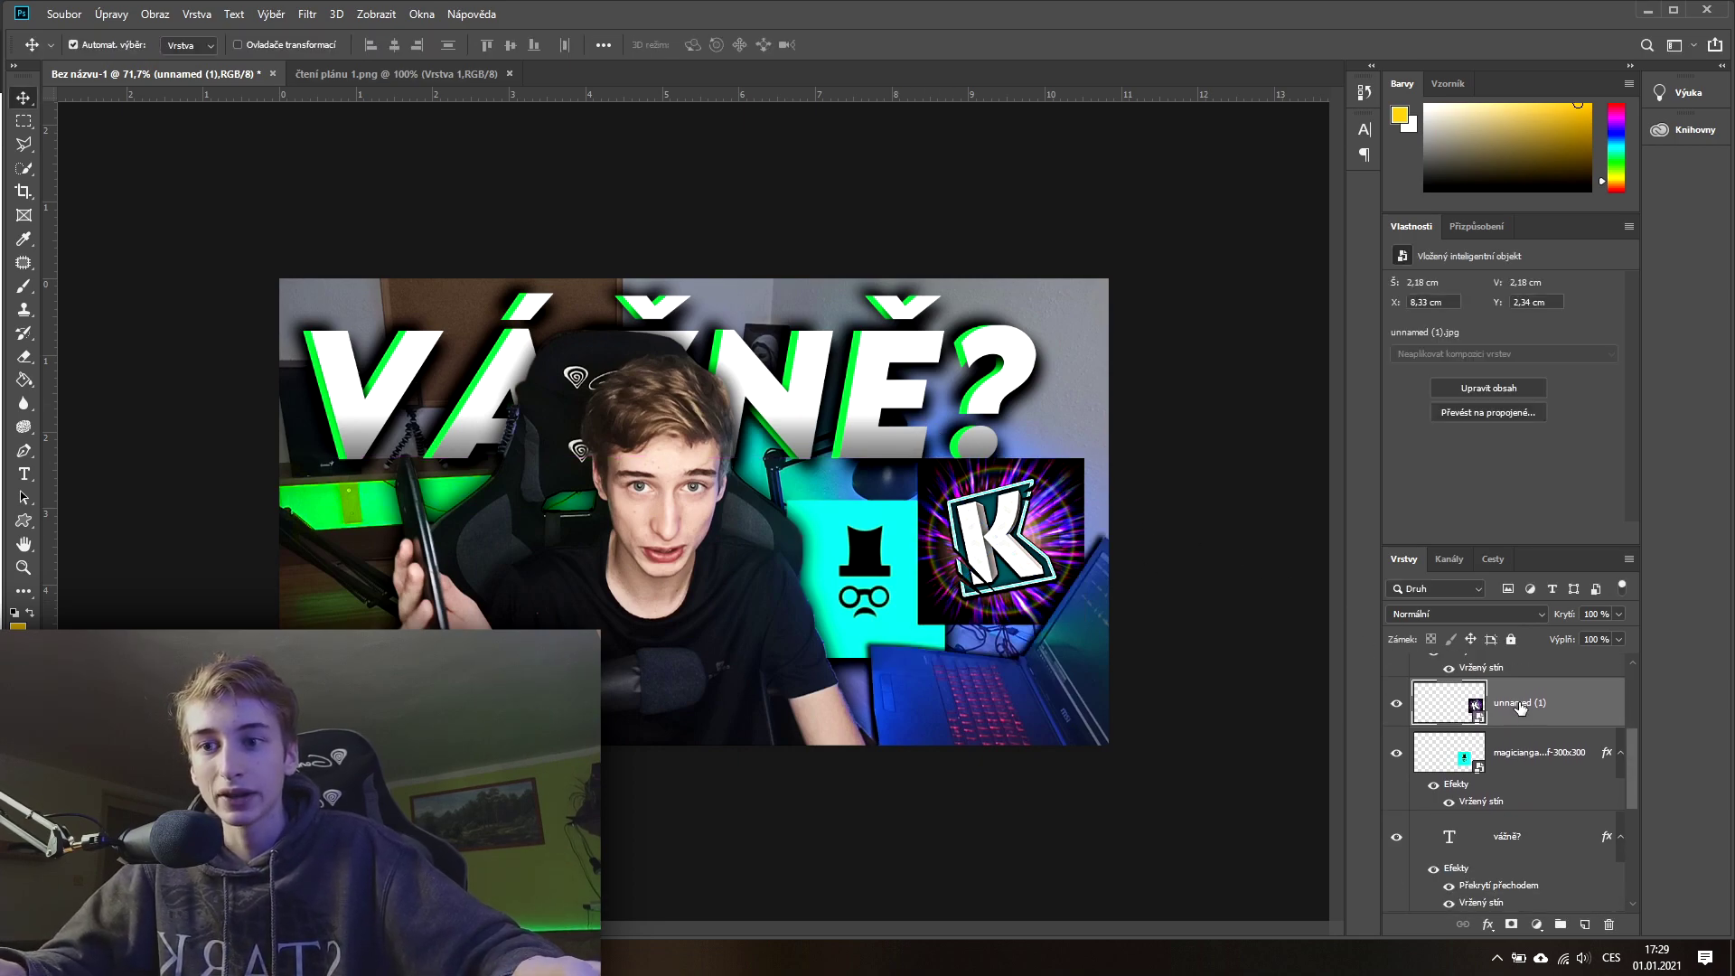
# Step: Move both VÁŽNĚ? title layers above the logo layers in the Layers panel
pyautogui.scroll(-2, 1545, 769)
pyautogui.click(1548, 788)
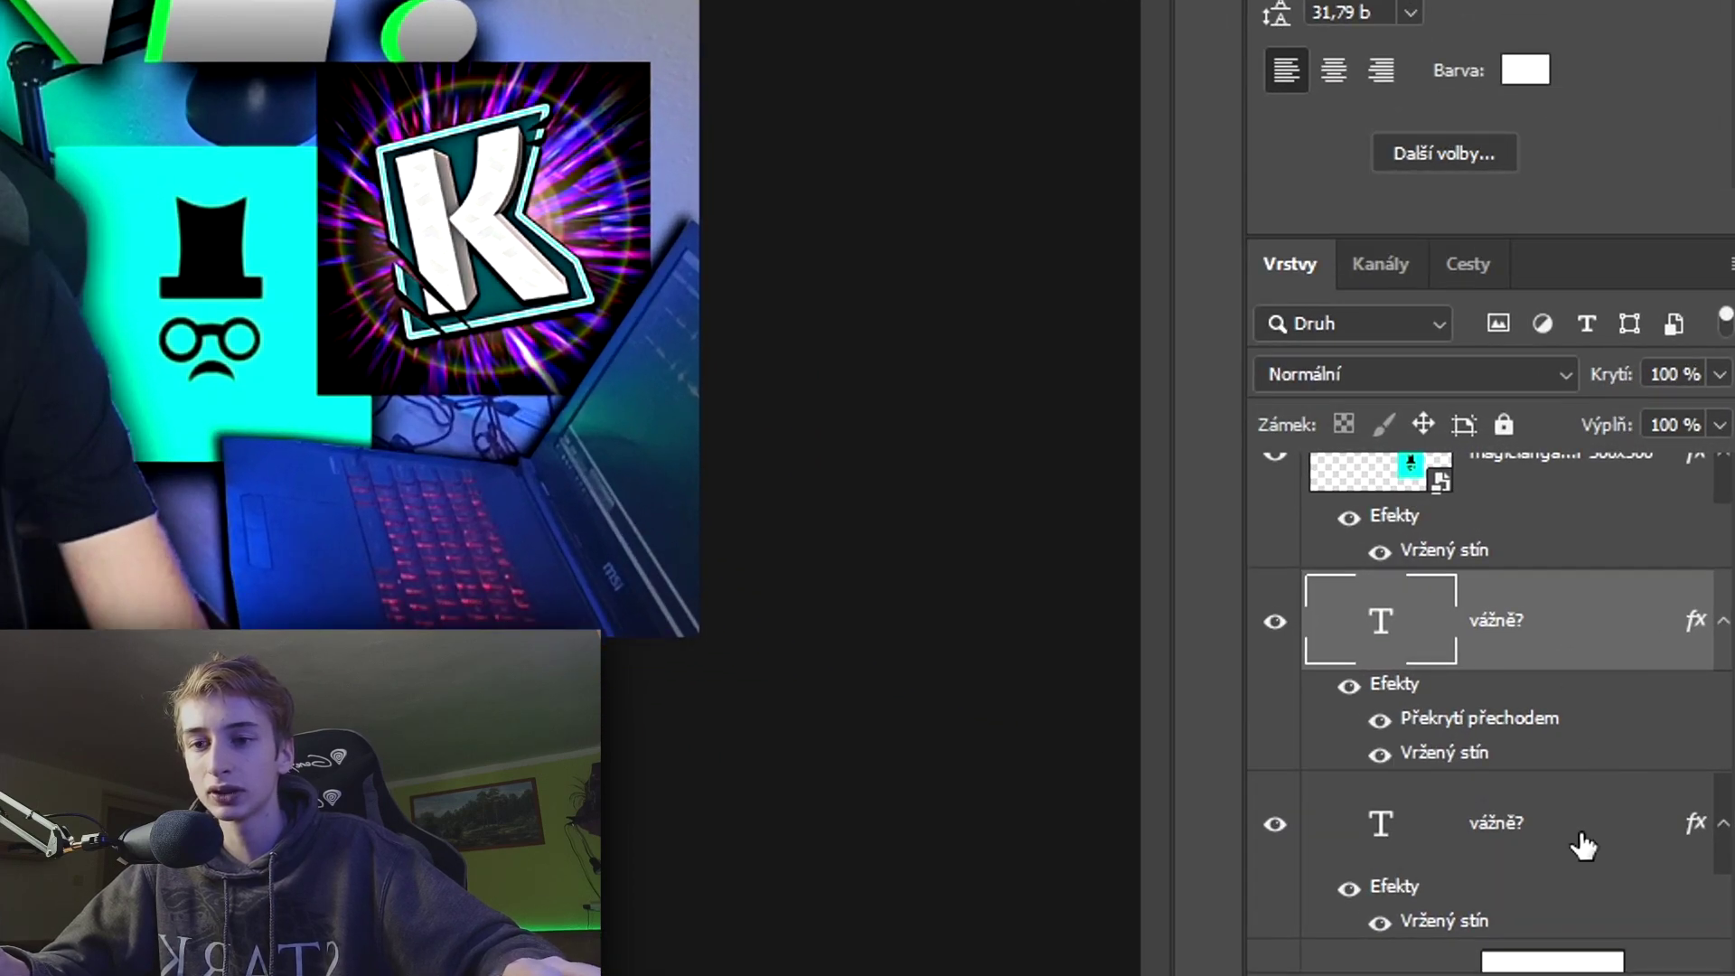
pyautogui.keyDown('shift'); pyautogui.click(1583, 847); pyautogui.keyUp('shift')
pyautogui.scroll(2, 1577, 840)
pyautogui.scroll(2, 1577, 845)
pyautogui.moveTo(1569, 676); pyautogui.dragTo(1588, 516)
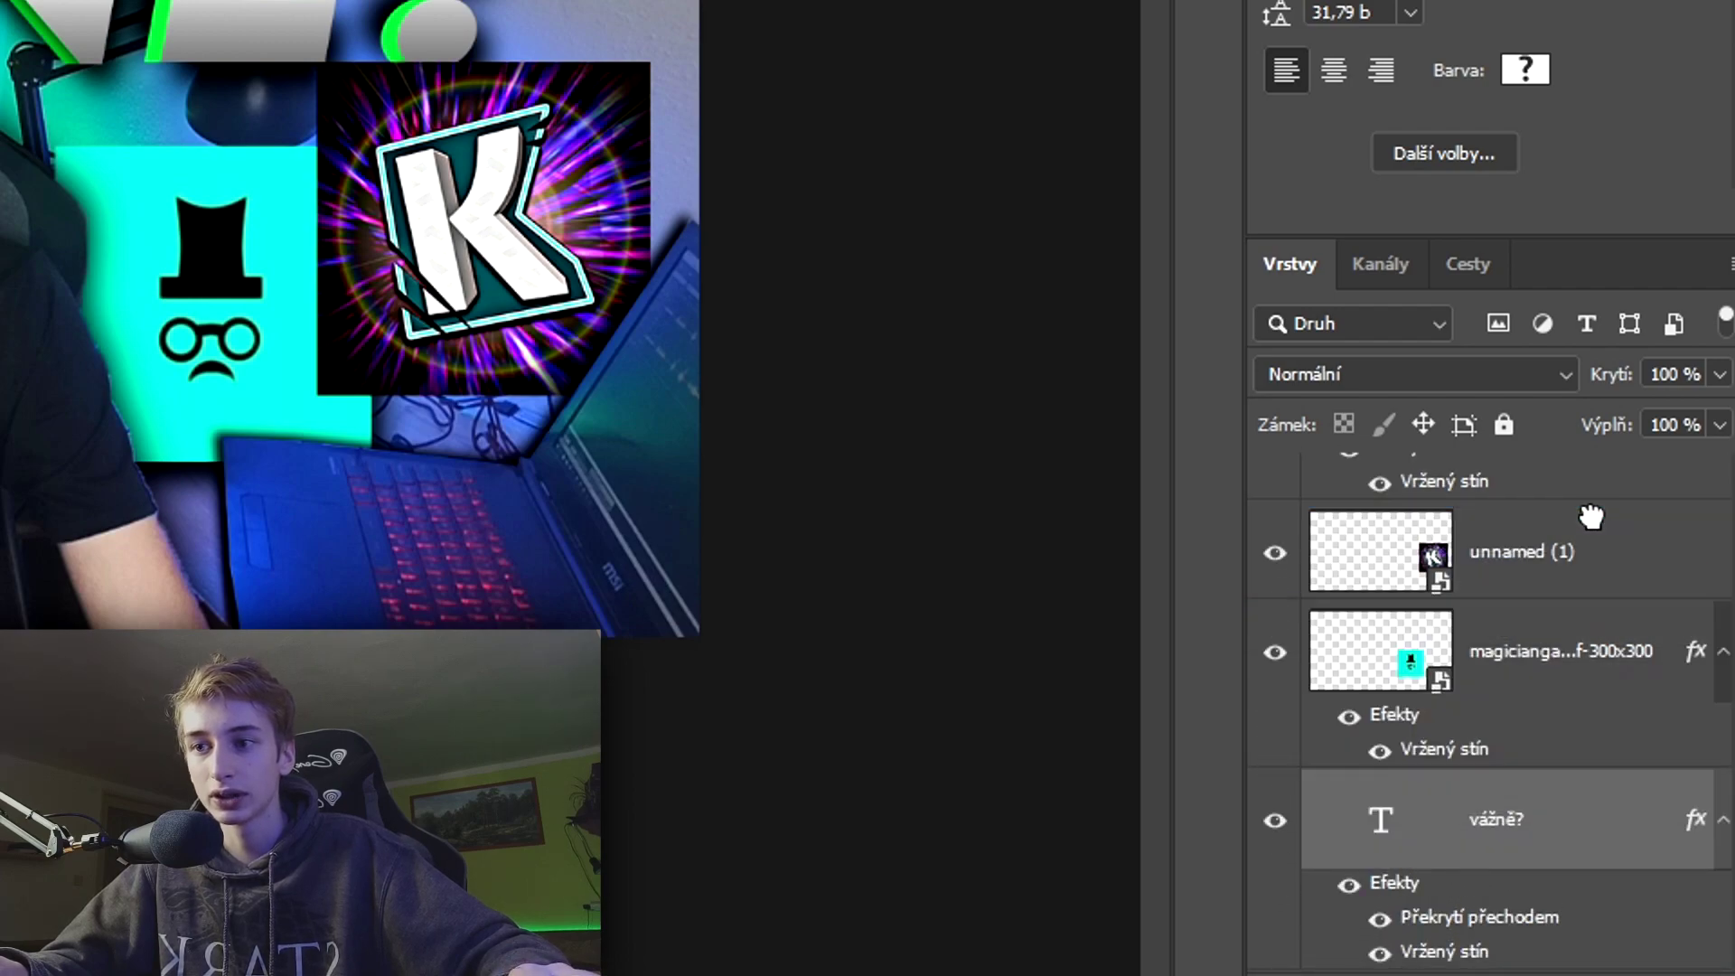
# Step: Scale the K logo down and nudge it into place beside the hat logo
pyautogui.moveTo(470, 117); pyautogui.dragTo(483, 101)
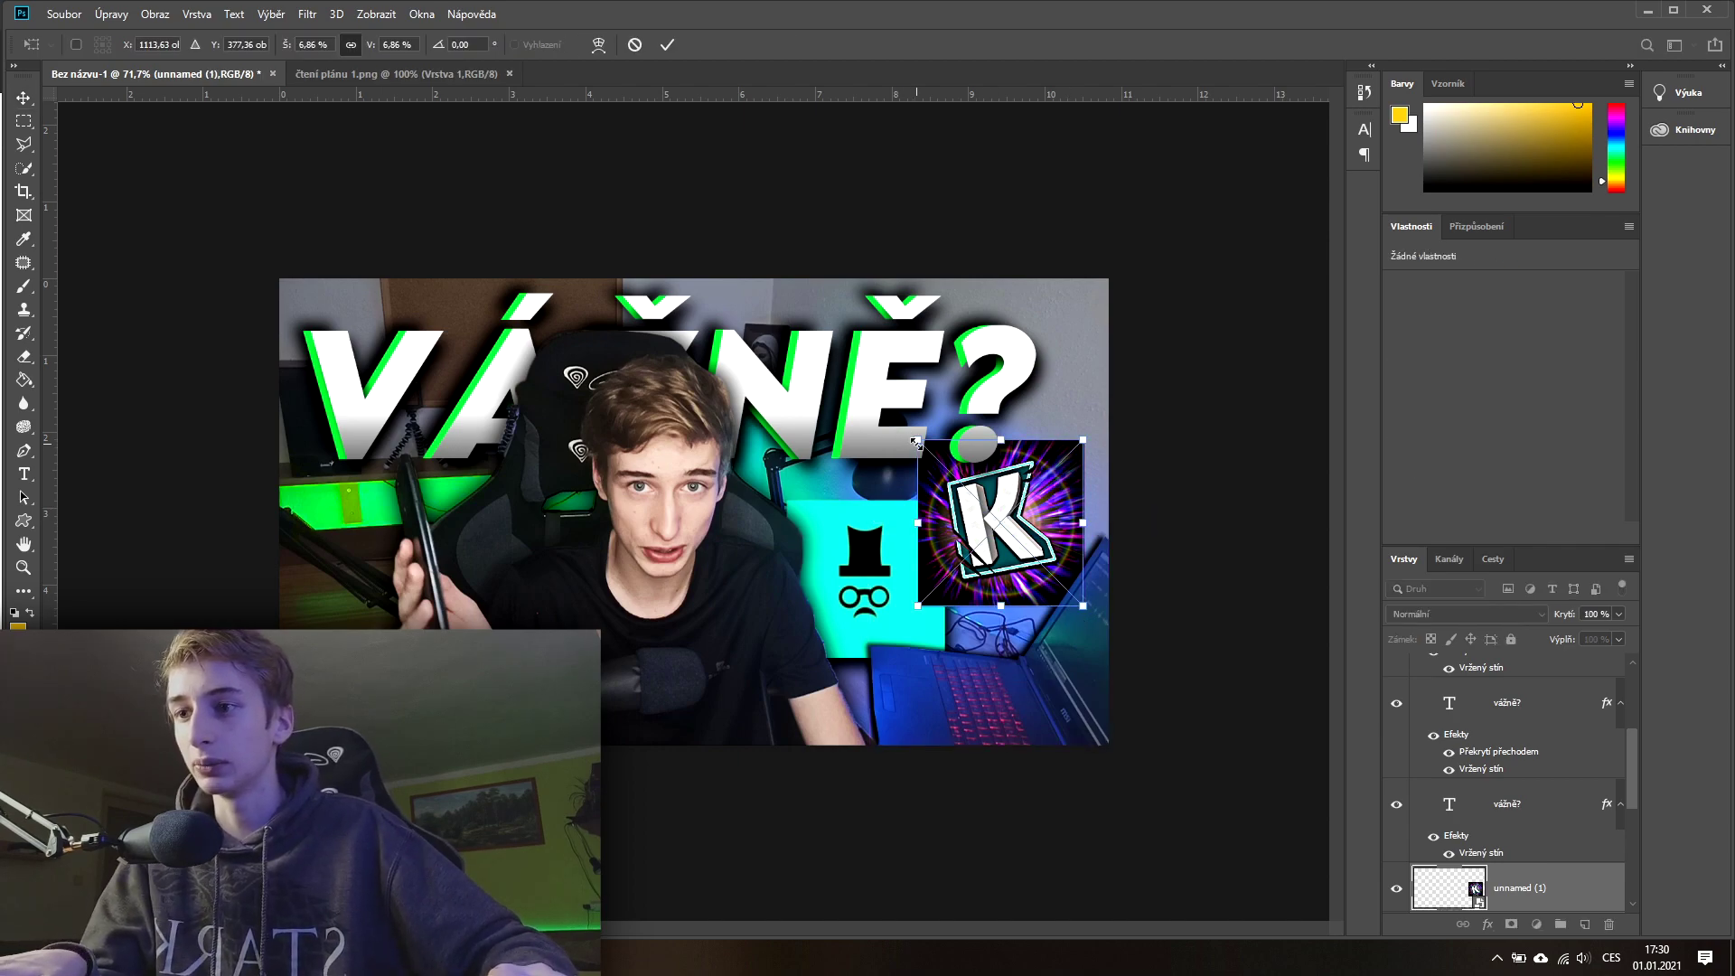
pyautogui.hotkey('ctrl', 't')
pyautogui.moveTo(918, 441); pyautogui.dragTo(937, 460)
pyautogui.moveTo(1005, 568); pyautogui.dragTo(1082, 613)
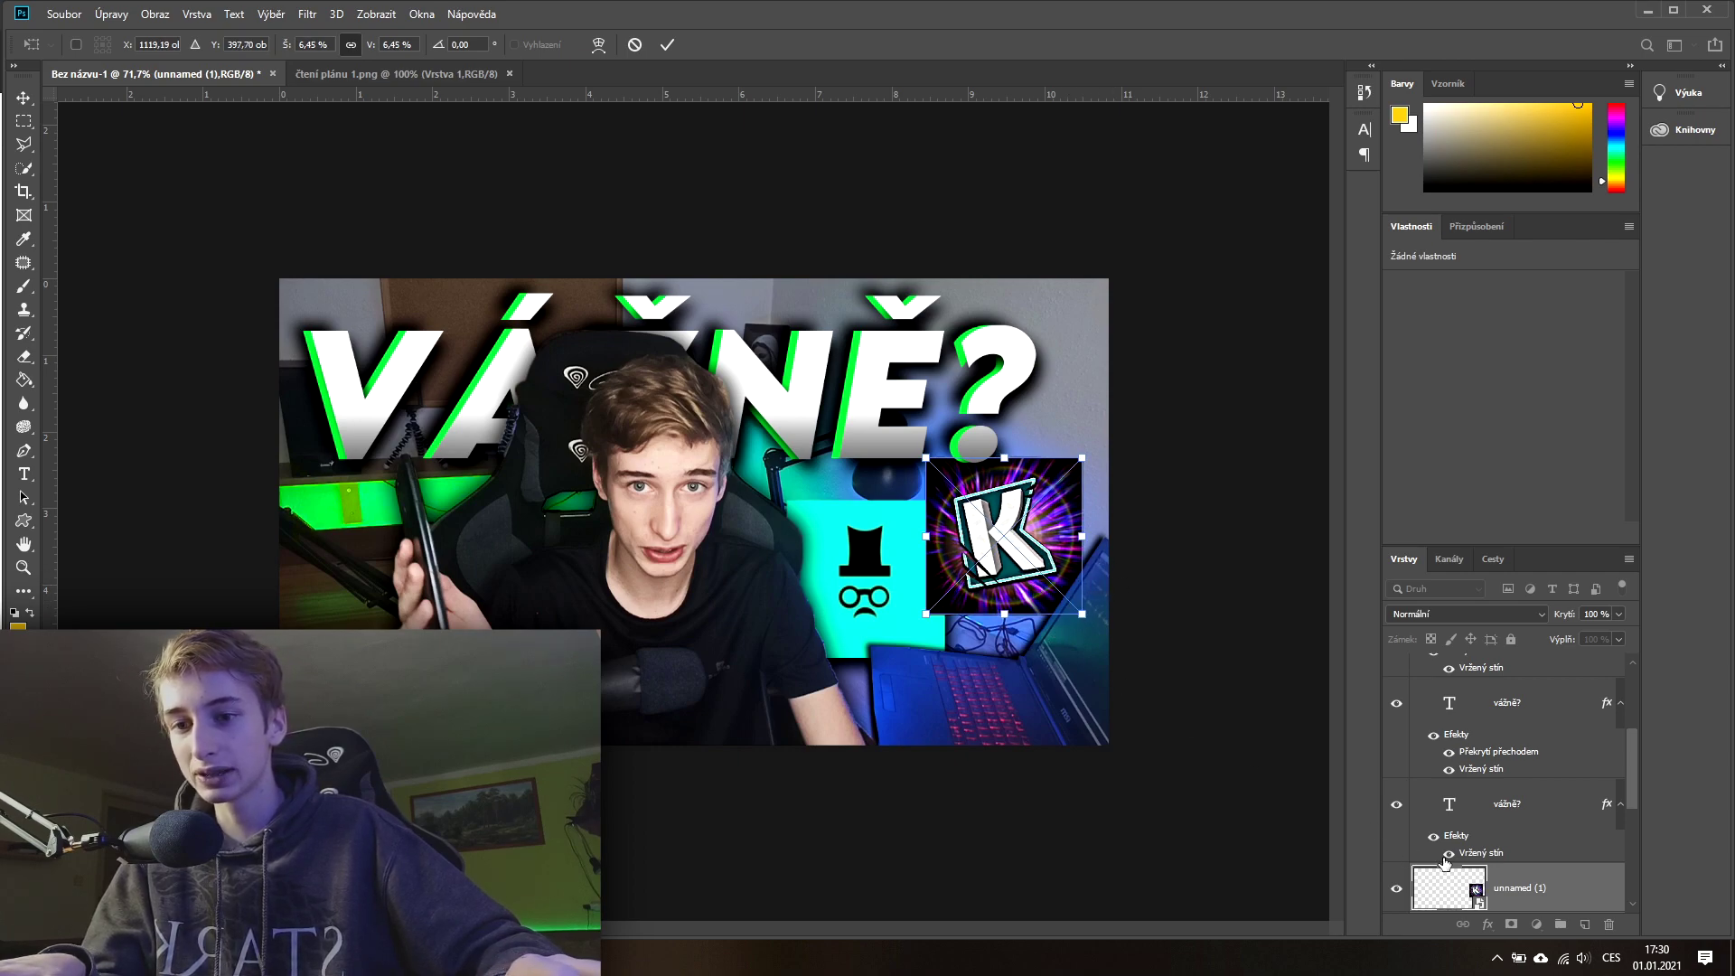
pyautogui.press('Return')
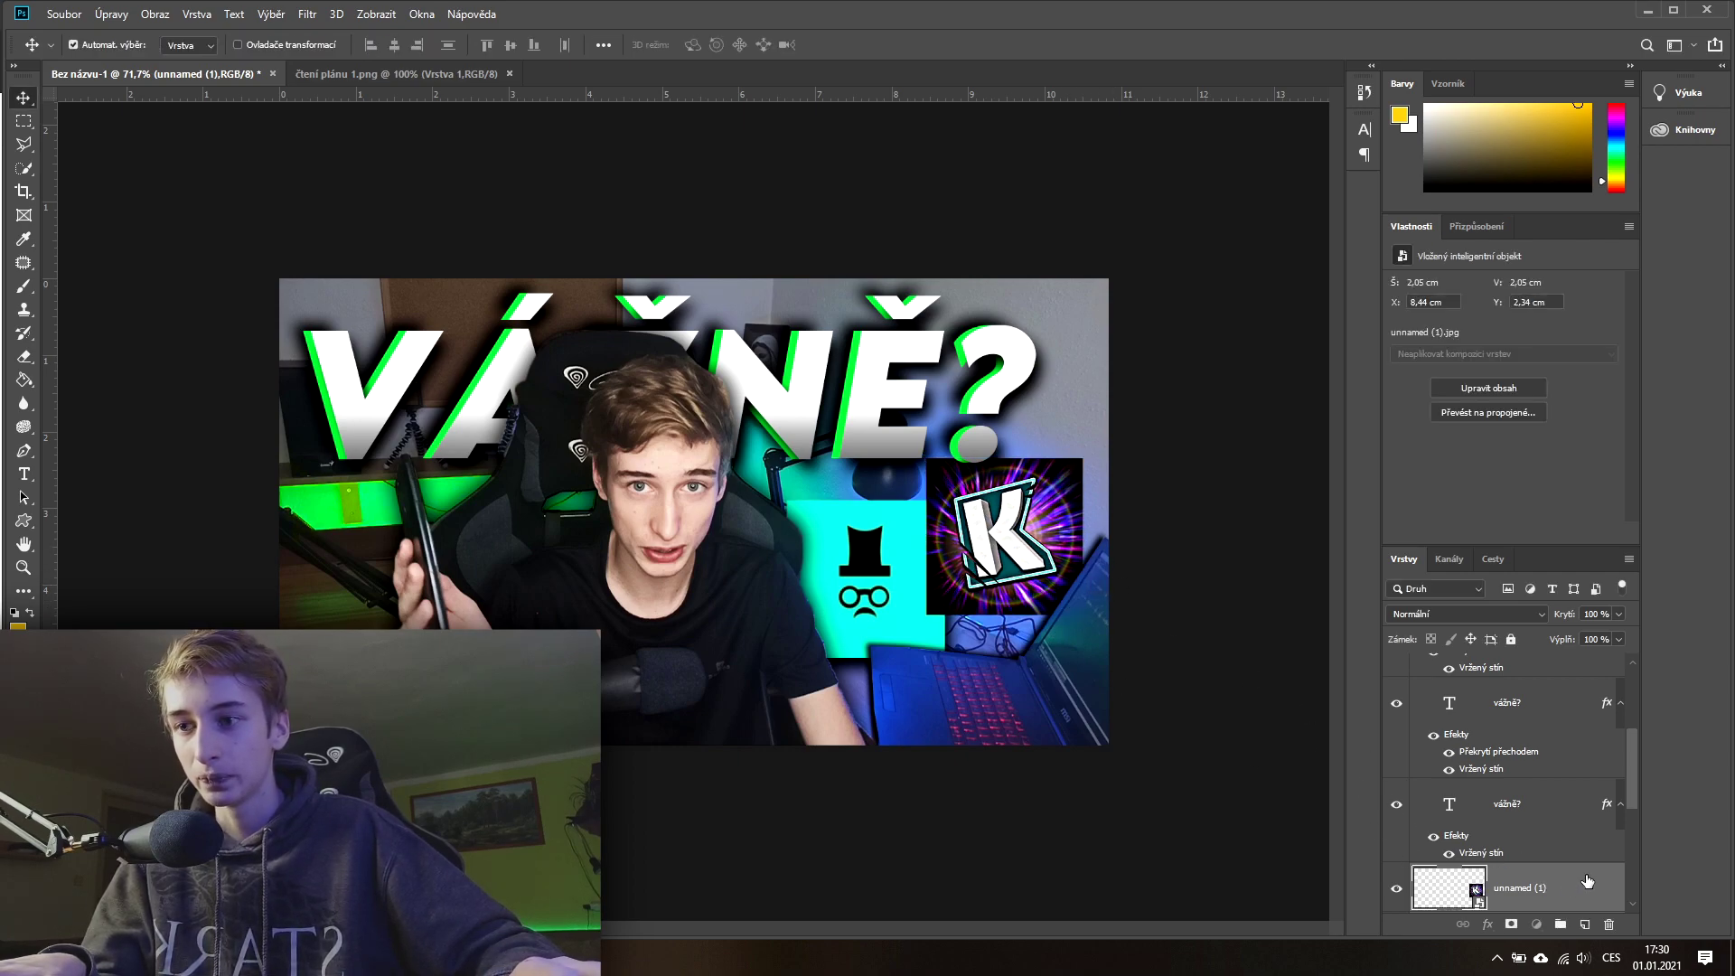
pyautogui.press('space')
# Step: Give the K logo layer a drop shadow with distance 10, size 21 and an adjusted angle
pyautogui.doubleClick(1588, 879)
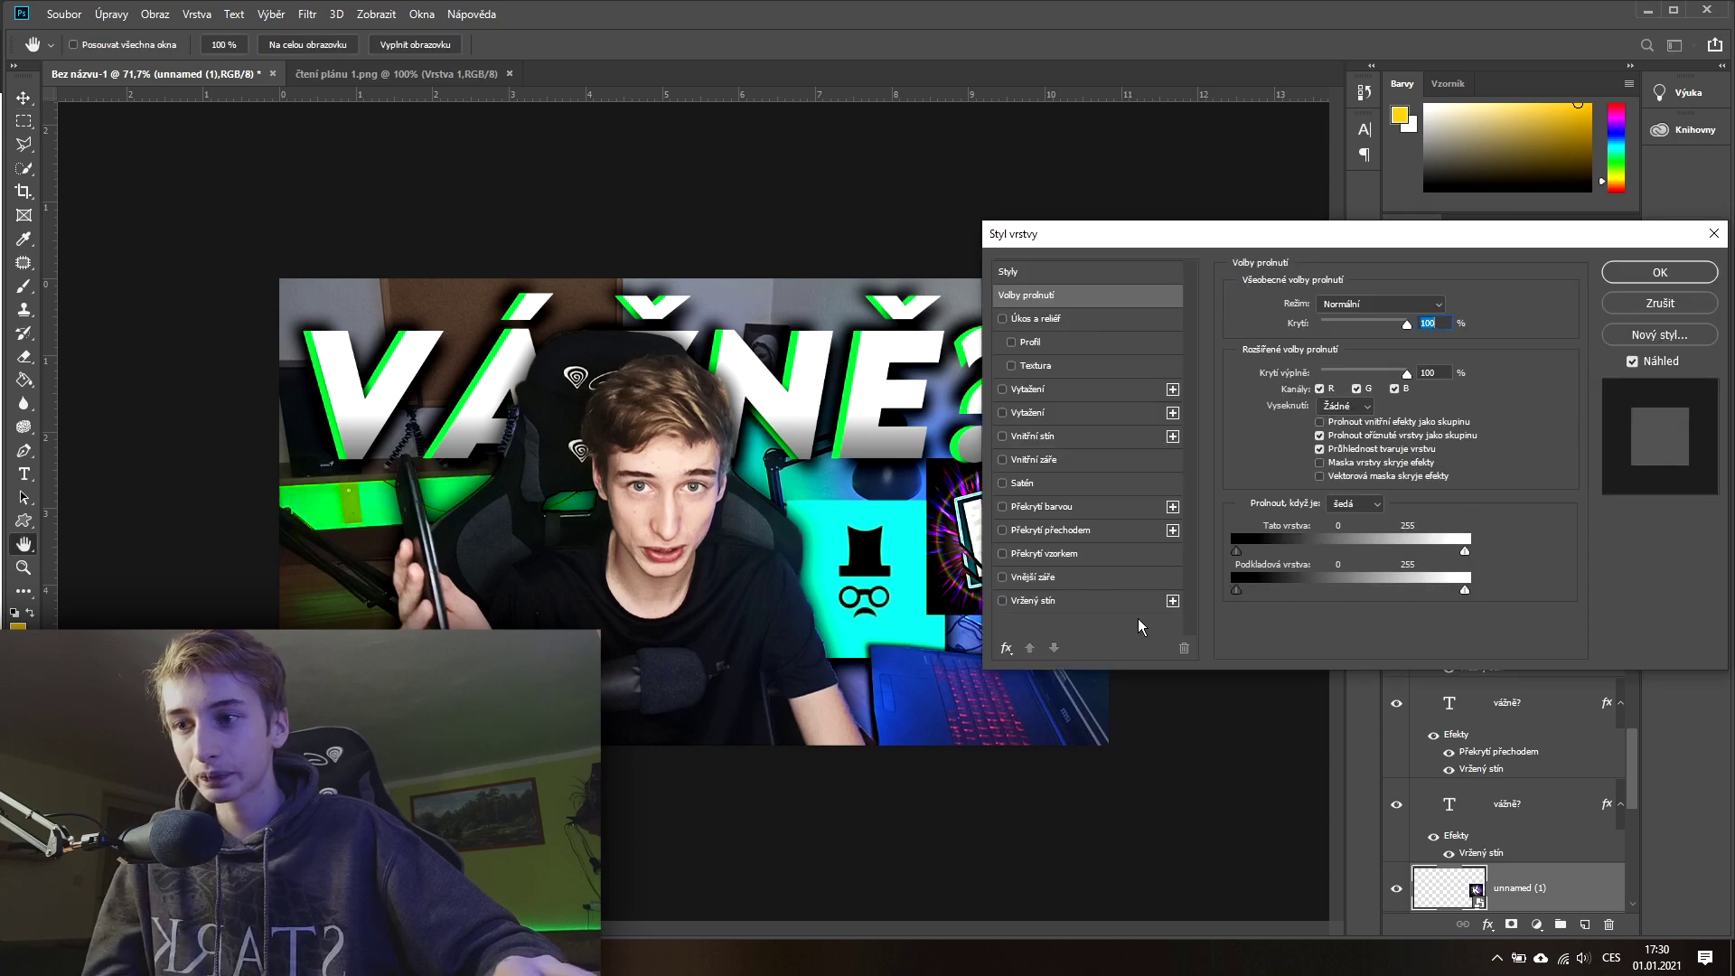
pyautogui.click(1002, 601)
pyautogui.moveTo(1278, 233); pyautogui.dragTo(316, 150)
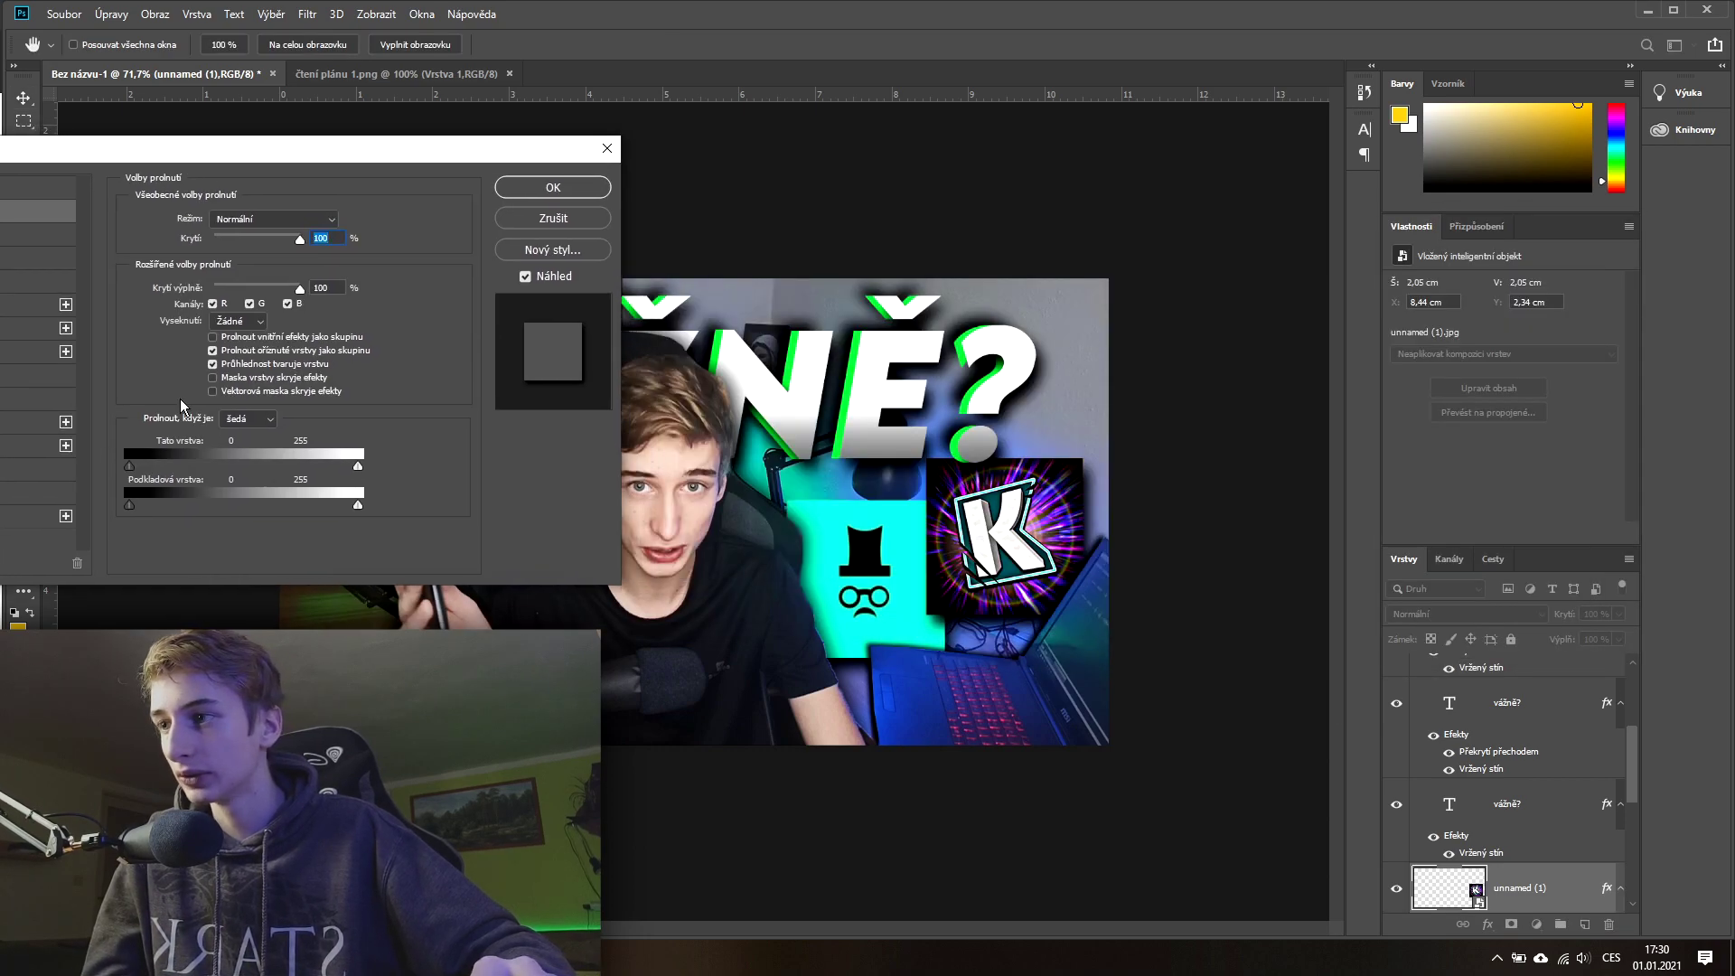
pyautogui.click(54, 508)
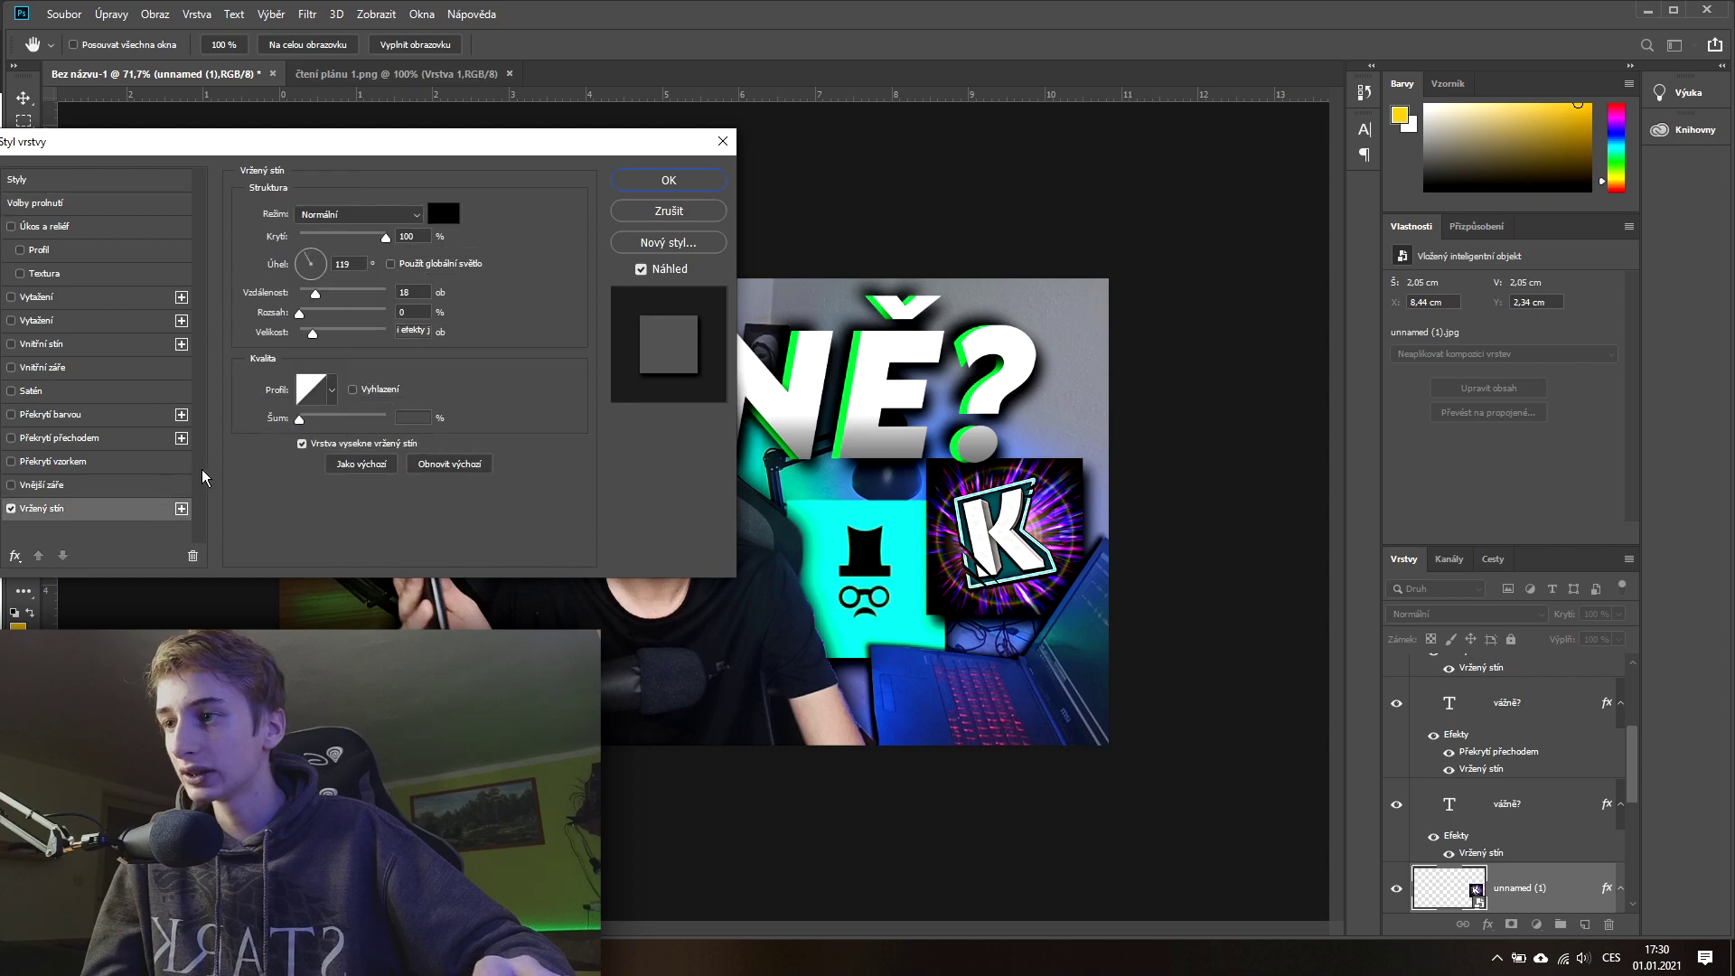
pyautogui.moveTo(315, 295)
pyautogui.mouseDown()
pyautogui.moveTo(322, 314)
pyautogui.moveTo(299, 314)
pyautogui.mouseUp()
pyautogui.moveTo(313, 333); pyautogui.dragTo(311, 332)
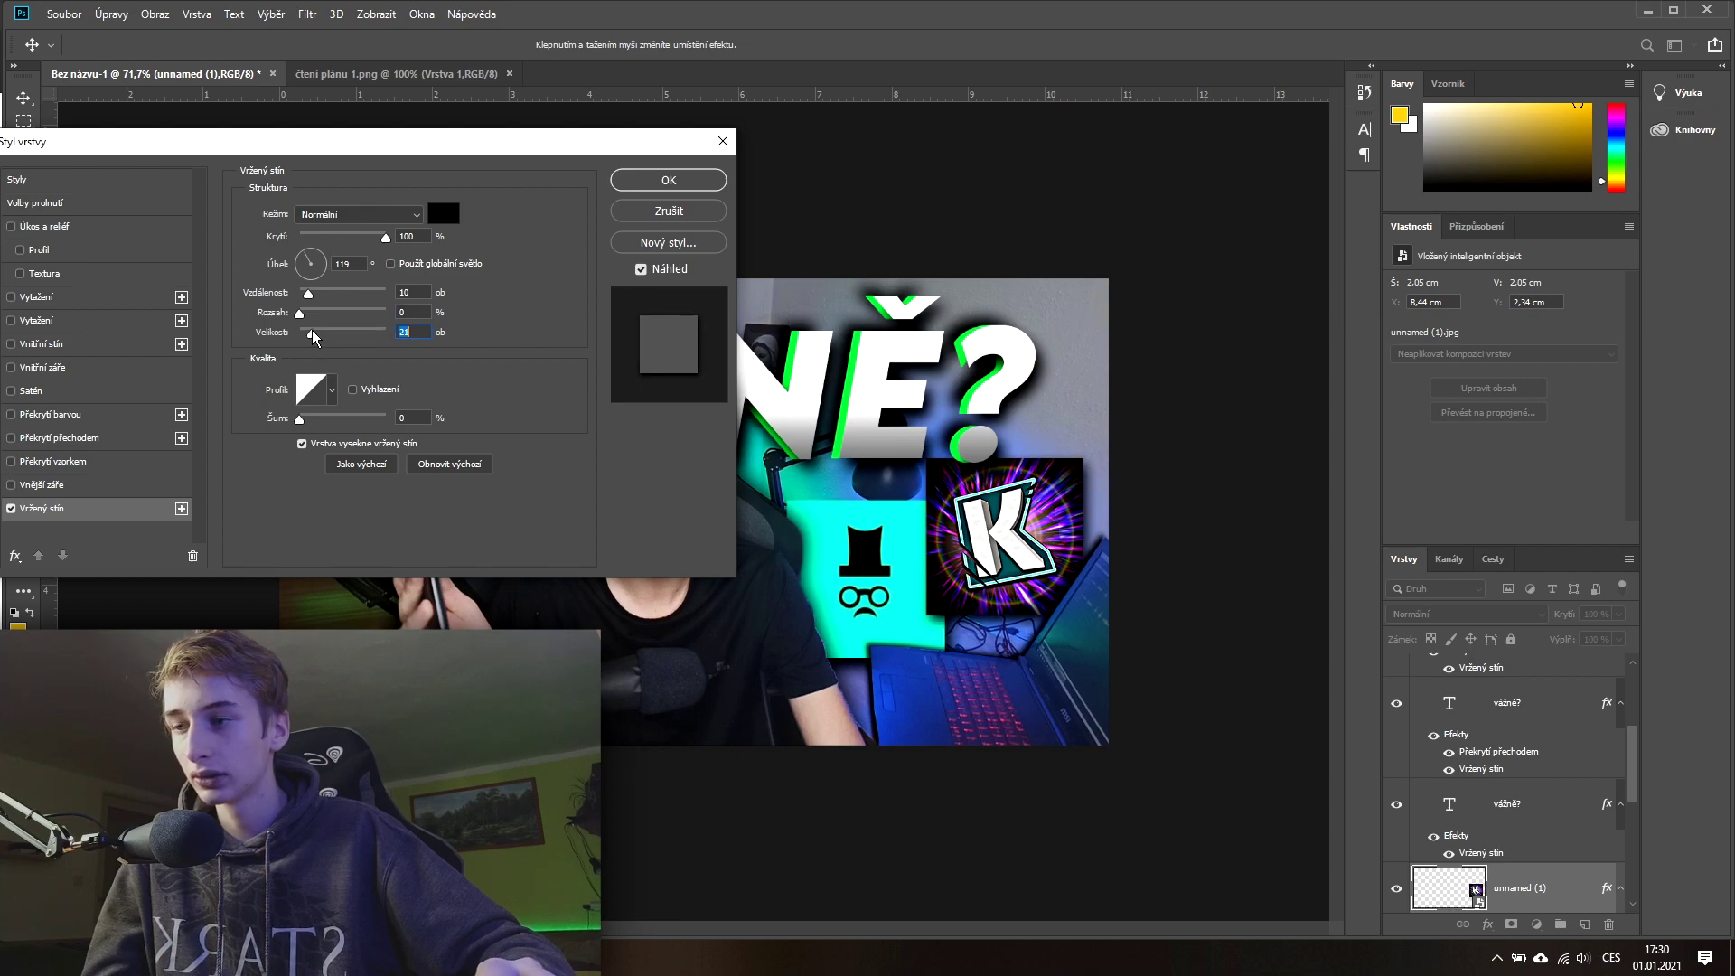
pyautogui.moveTo(328, 272); pyautogui.dragTo(324, 272)
pyautogui.write('45')
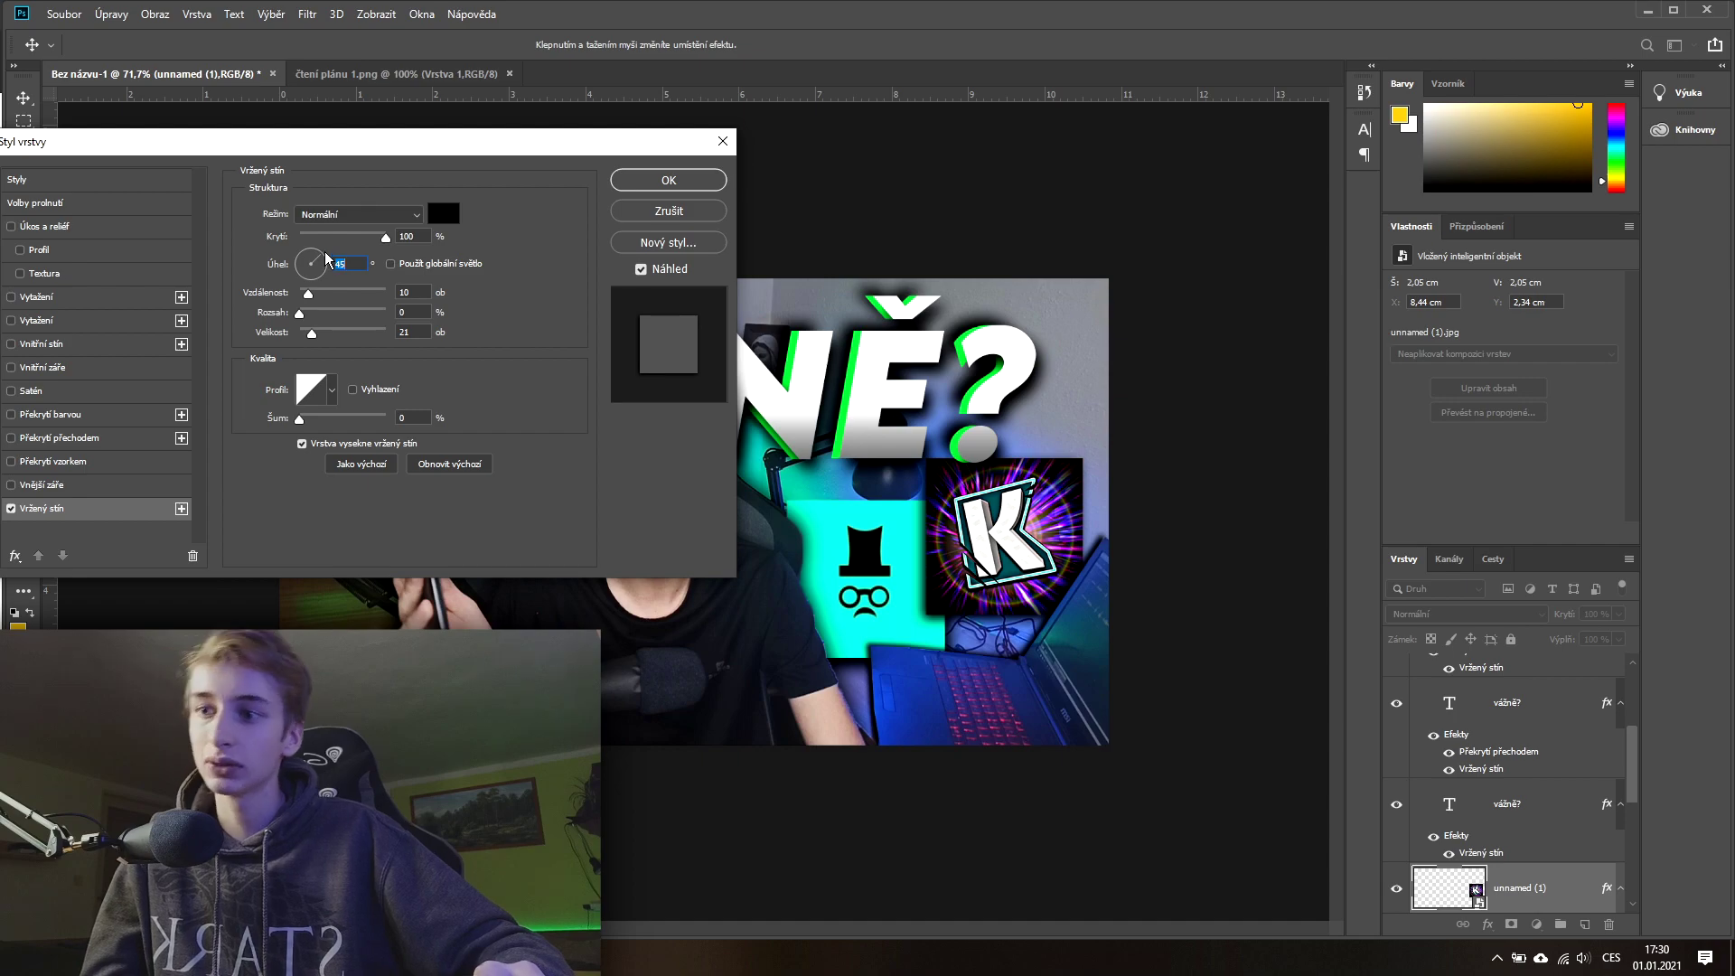
pyautogui.click(669, 181)
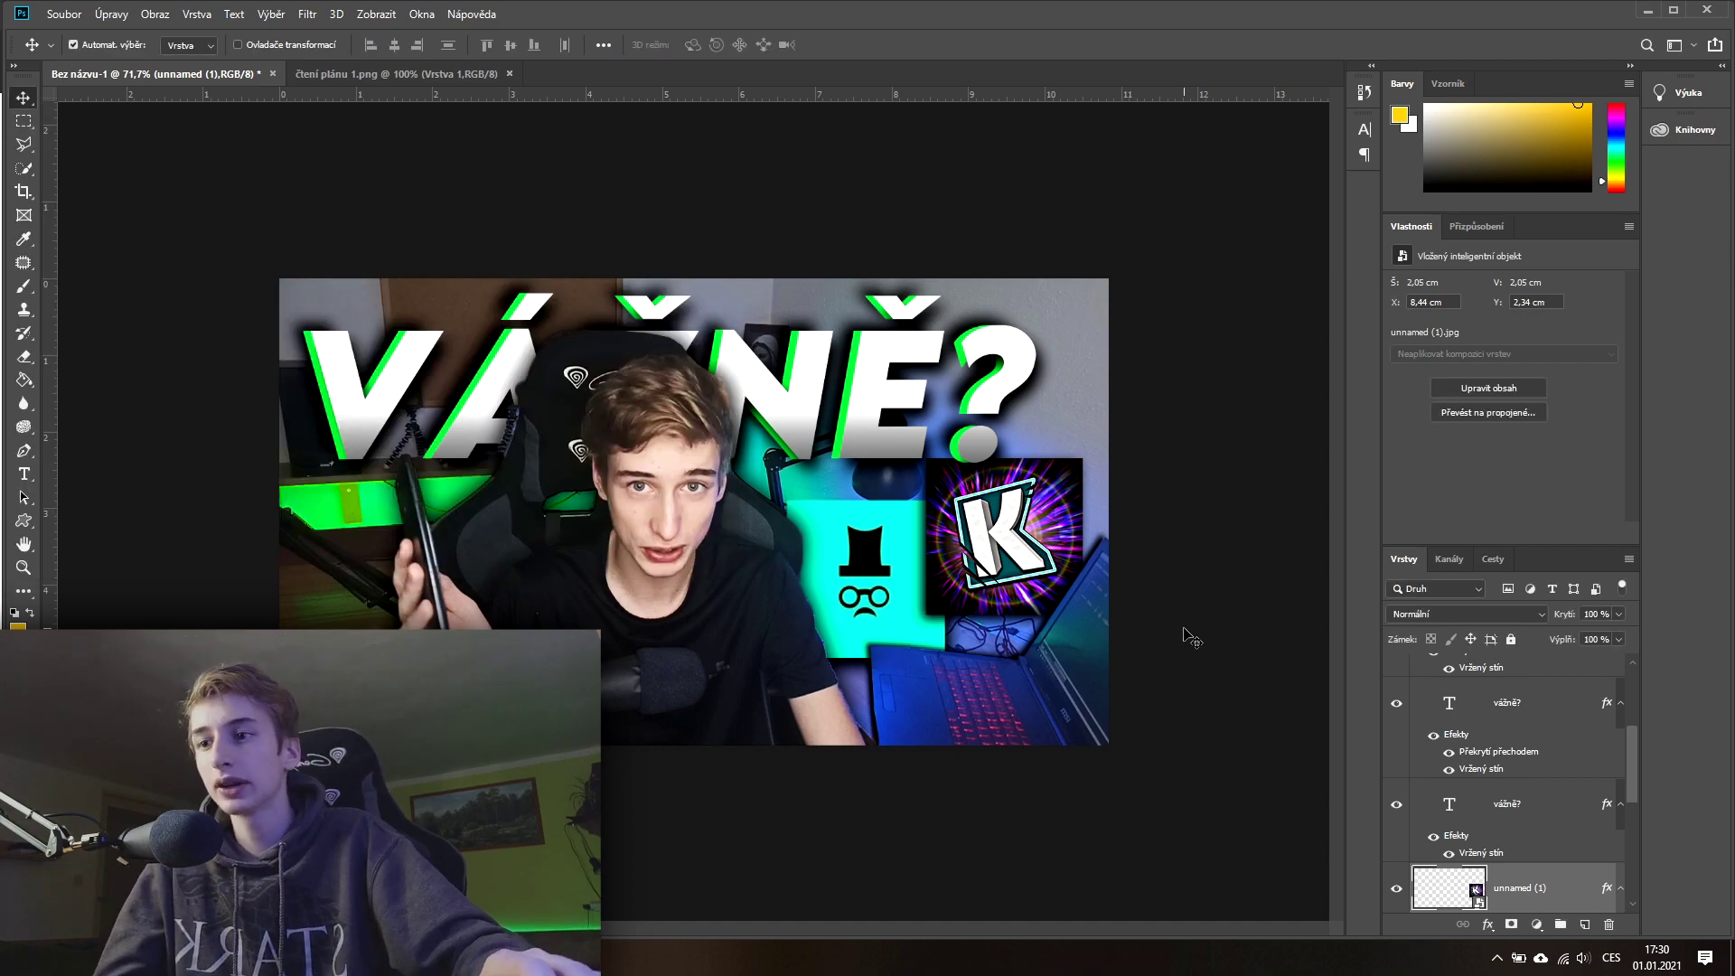
pyautogui.scroll(1, 1510, 834)
pyautogui.scroll(-1, 1507, 818)
pyautogui.scroll(1, 1503, 796)
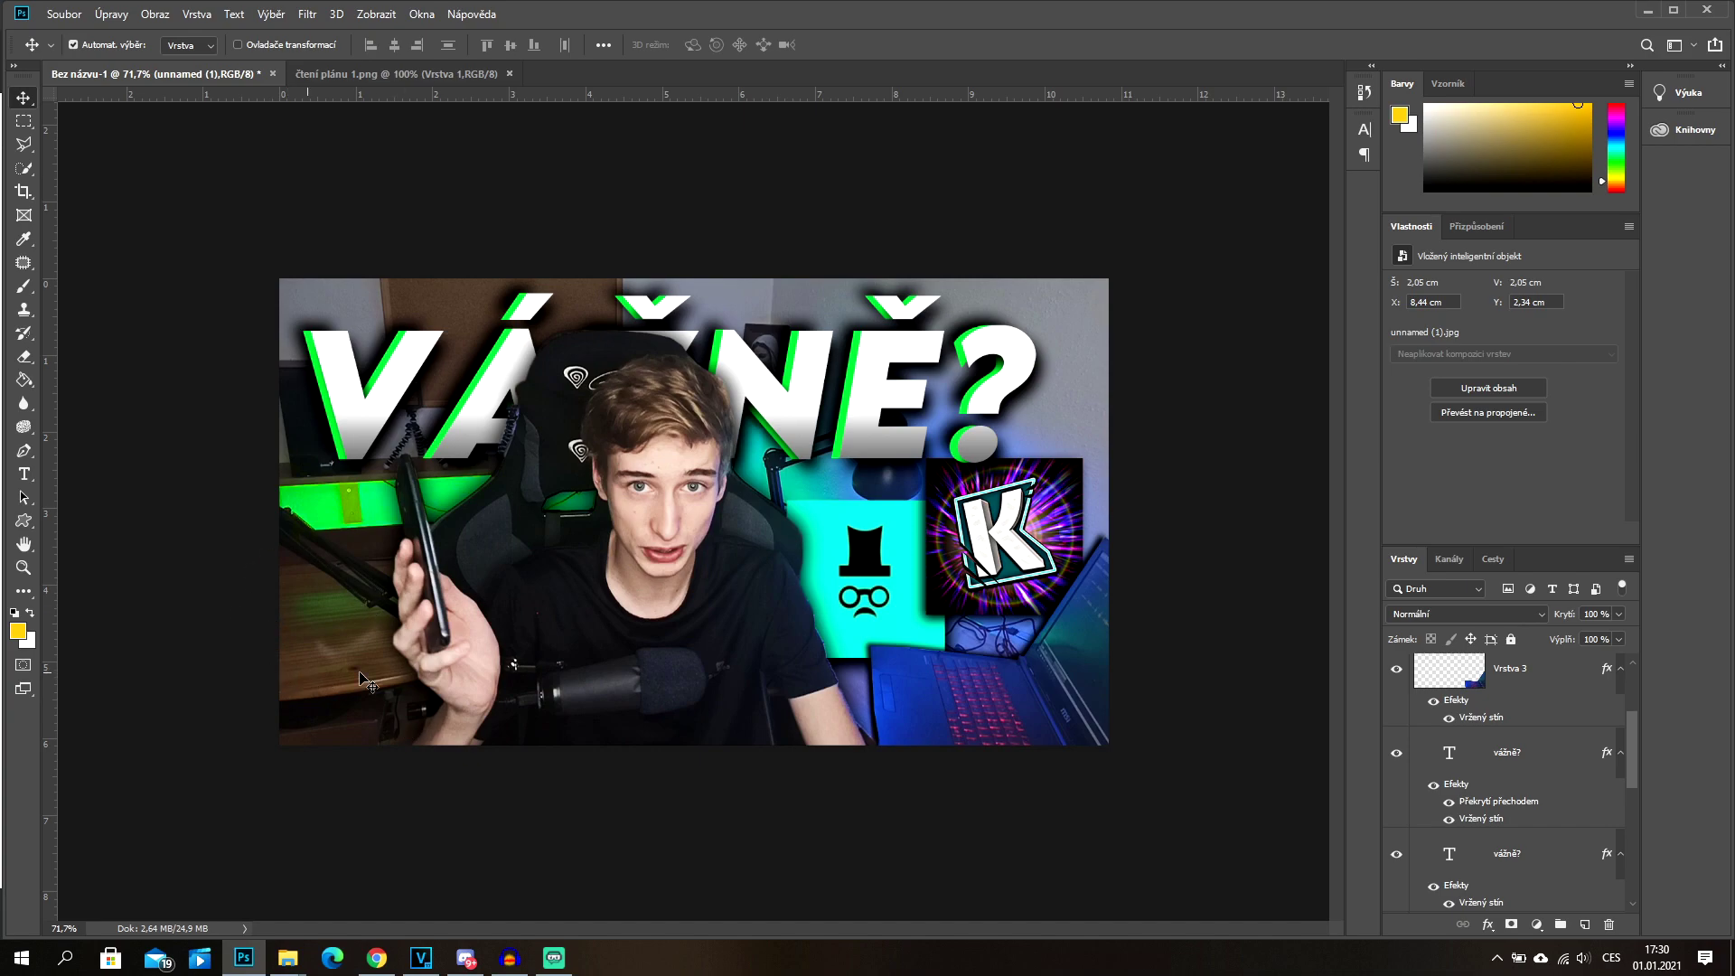
# Step: Move the 'search' bar layer to the top of the stack and along the bottom-left edge
pyautogui.click(309, 78)
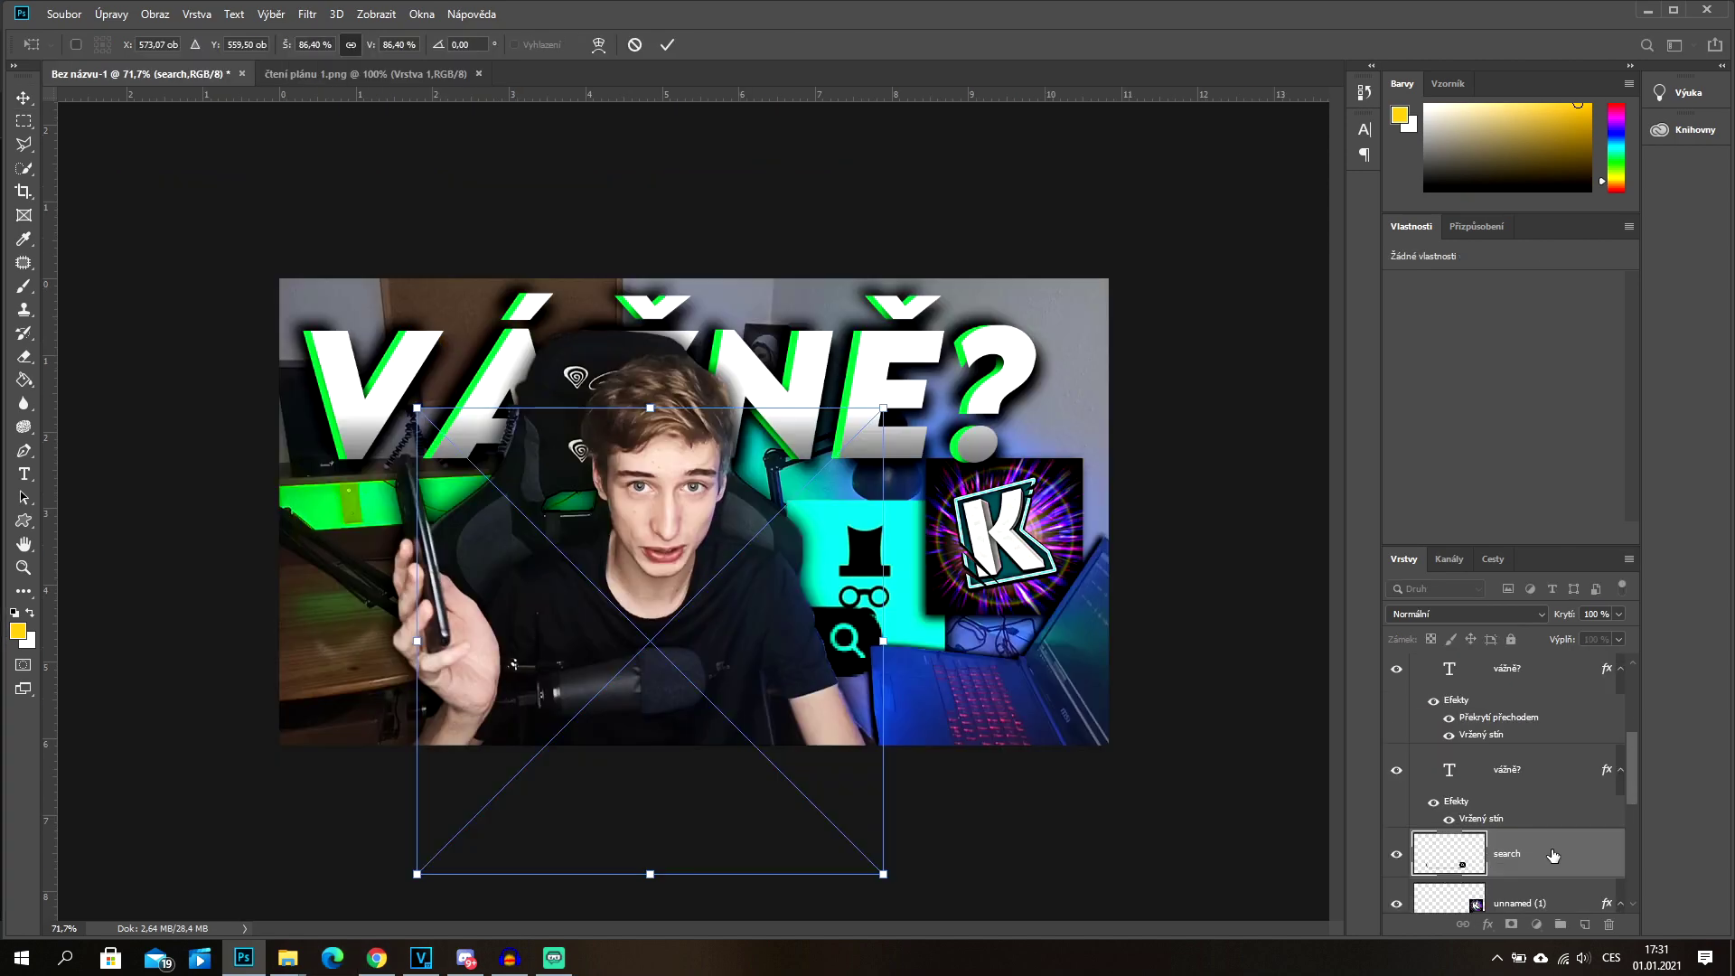
pyautogui.moveTo(1552, 789); pyautogui.dragTo(1538, 669)
pyautogui.moveTo(885, 644); pyautogui.dragTo(749, 717)
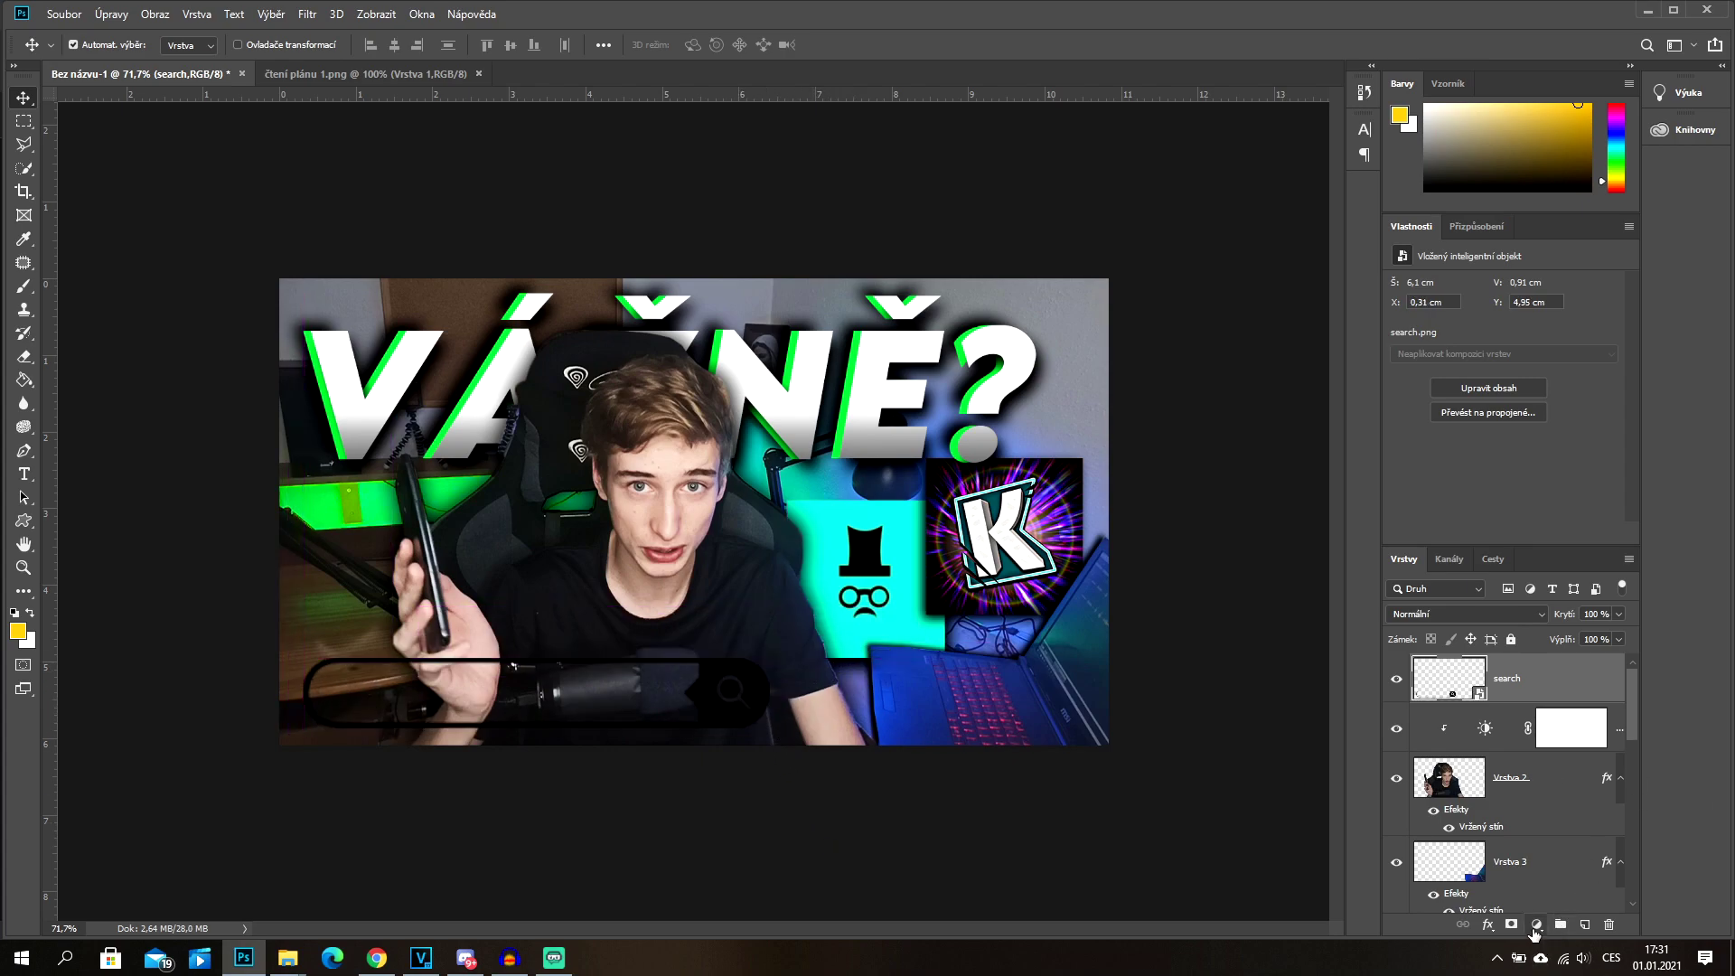
pyautogui.click(1537, 924)
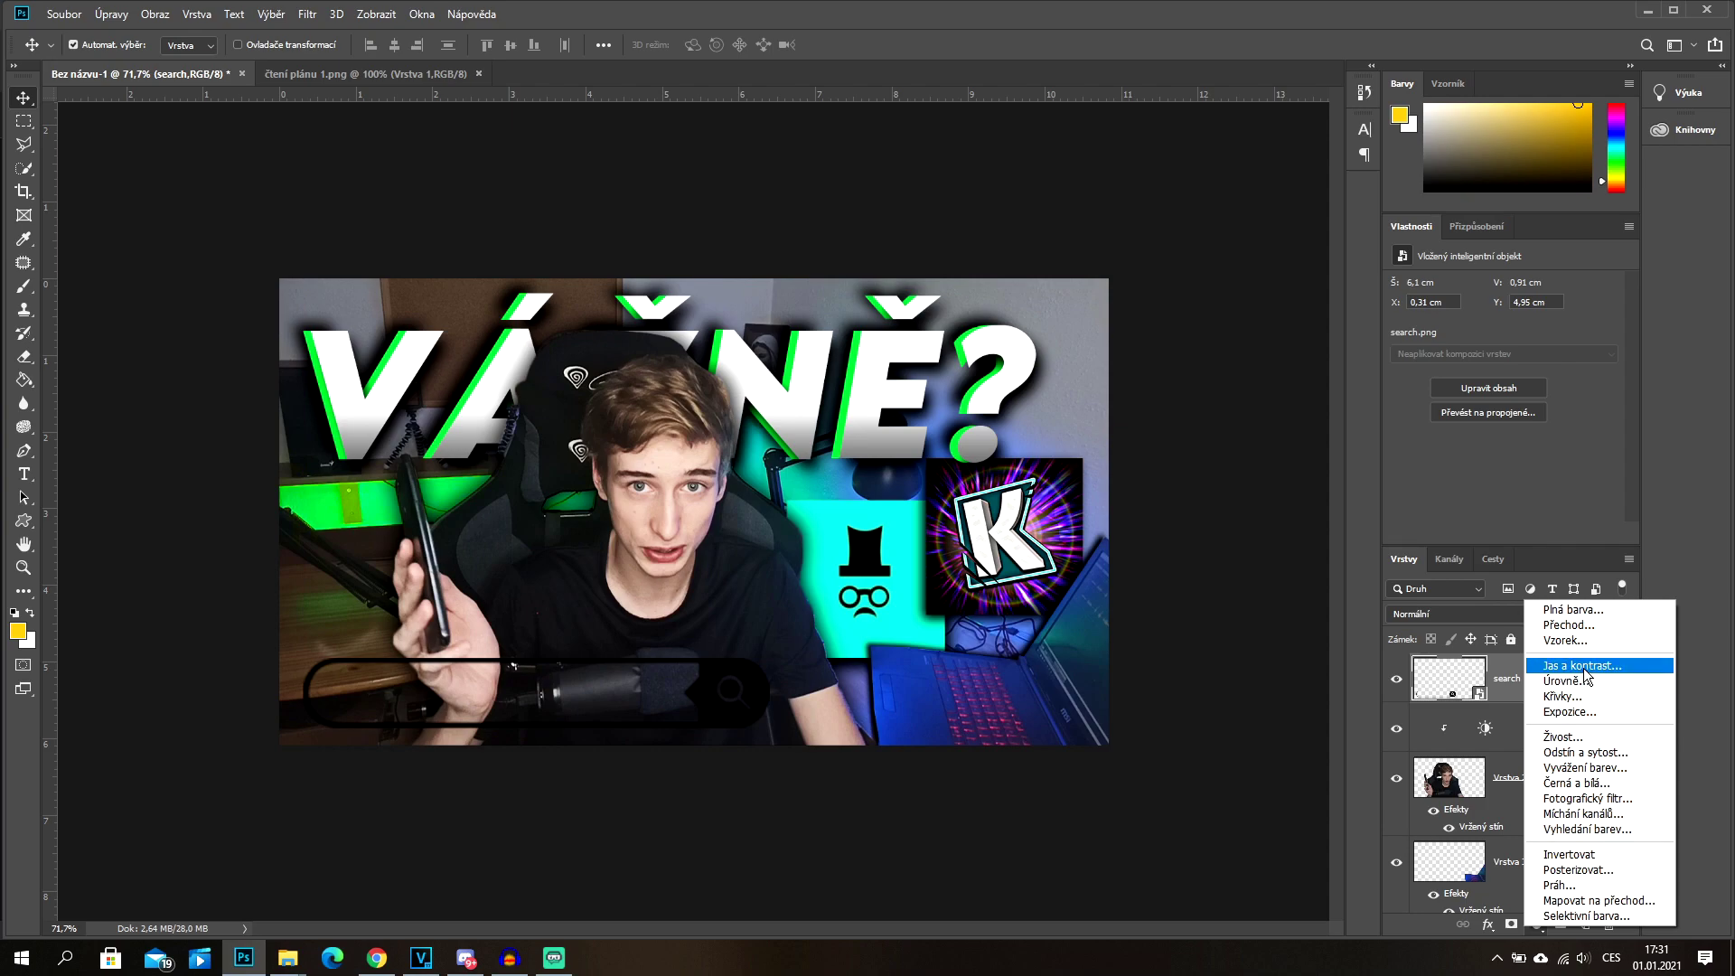
# Step: Try a Hue/Saturation adjustment clipped to the search bar, testing hue -33 and -11
pyautogui.click(1598, 753)
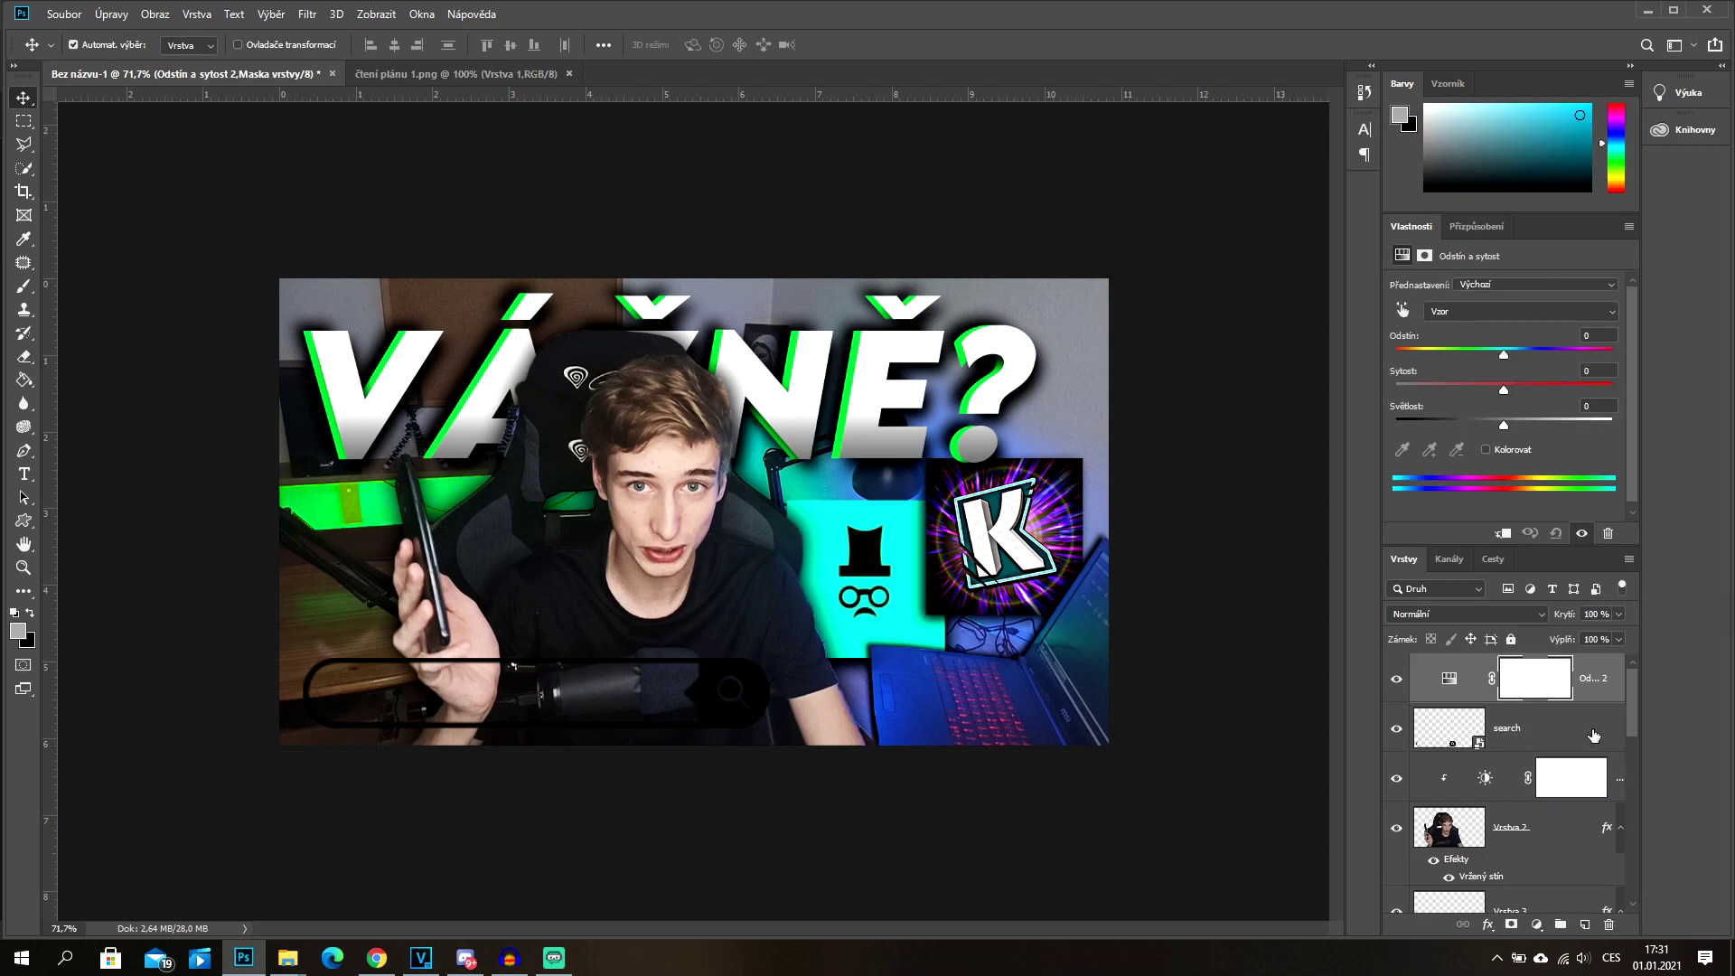
pyautogui.moveTo(1504, 354)
pyautogui.mouseDown()
pyautogui.moveTo(1532, 350)
pyautogui.moveTo(1485, 360)
pyautogui.mouseUp()
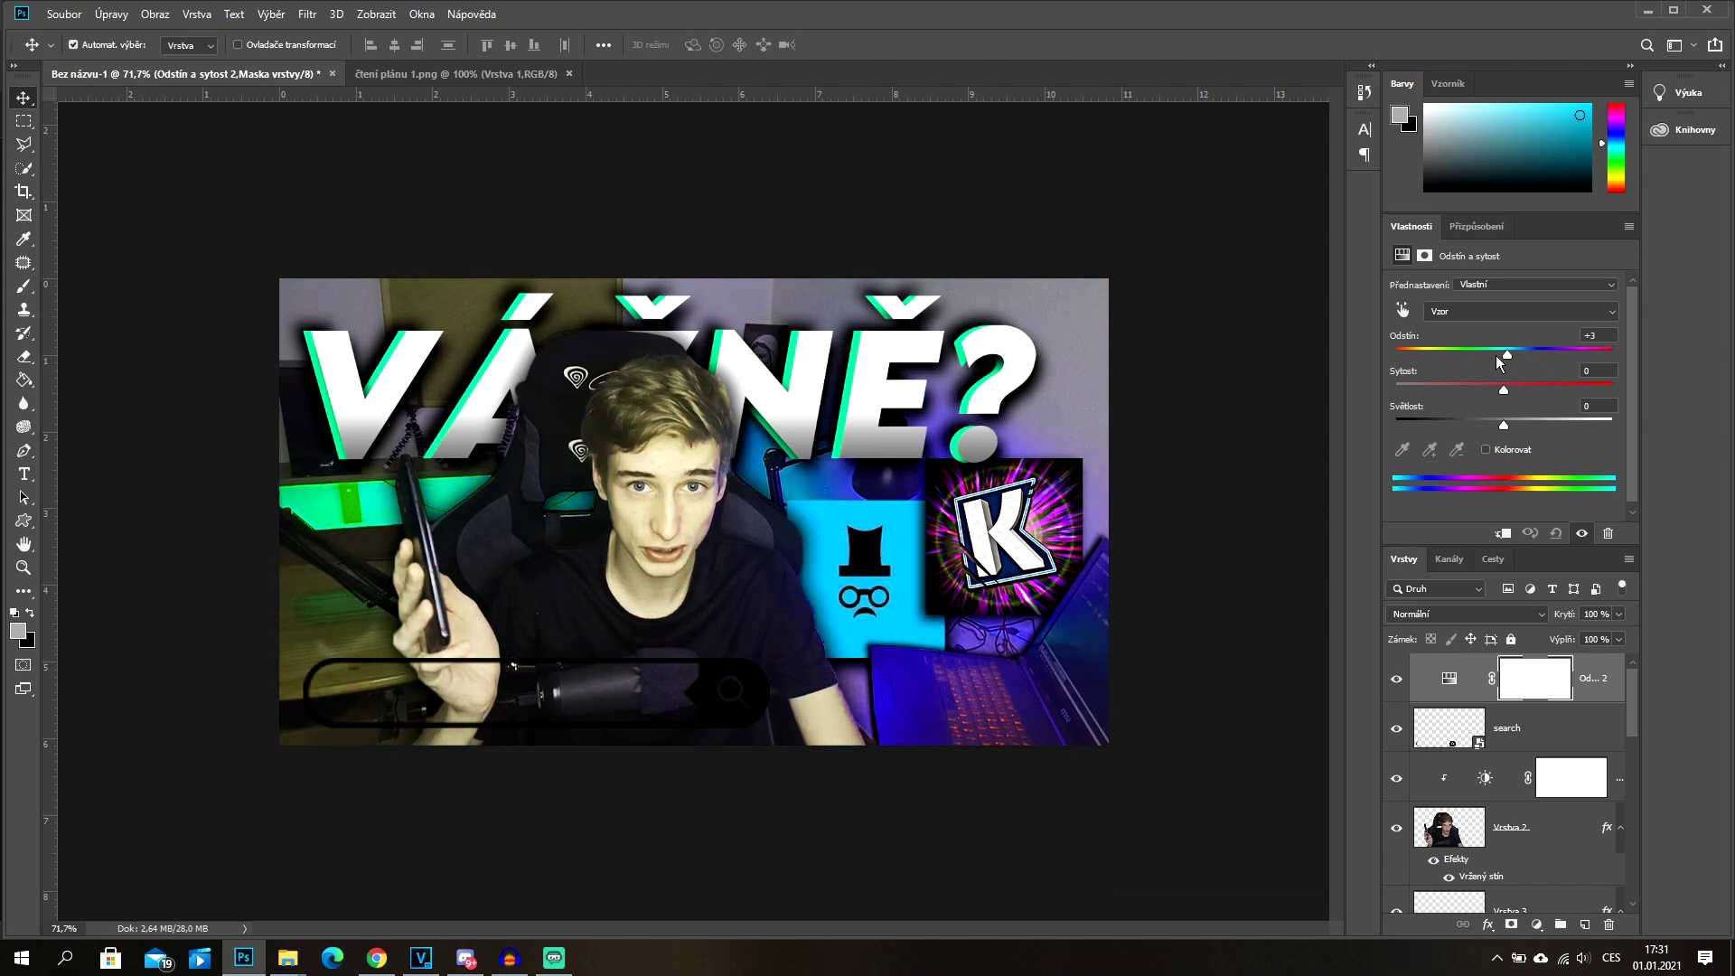
pyautogui.click(1555, 534)
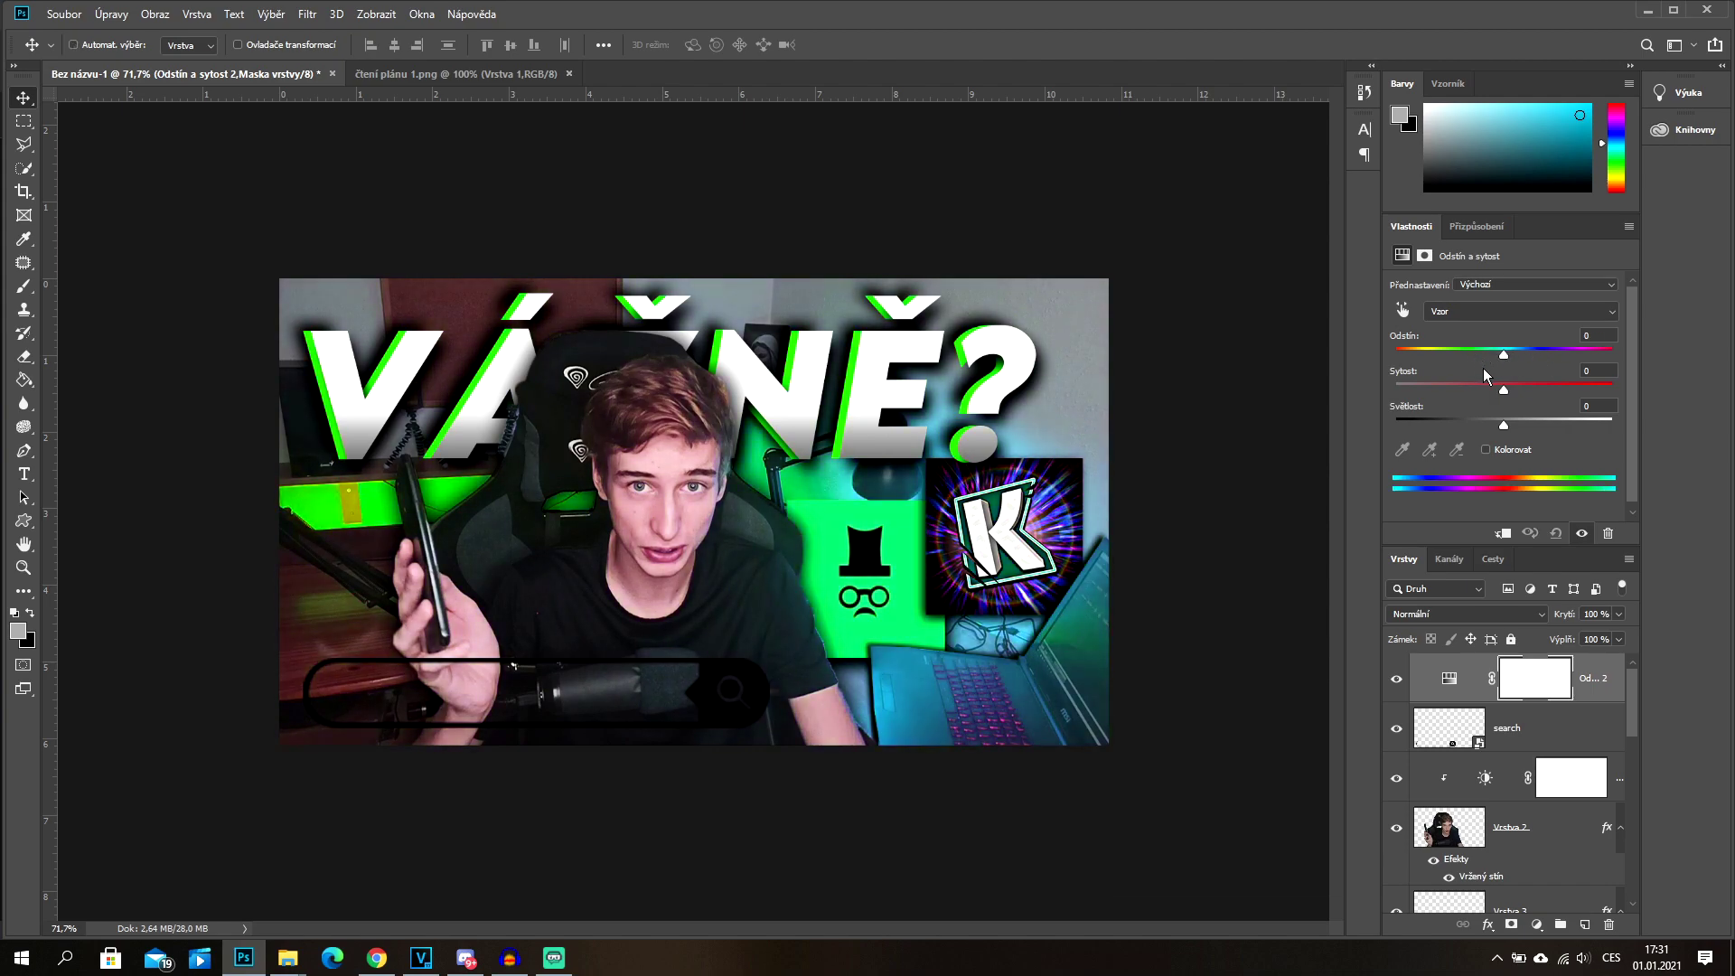
pyautogui.click(1590, 698)
pyautogui.rightClick(1587, 690)
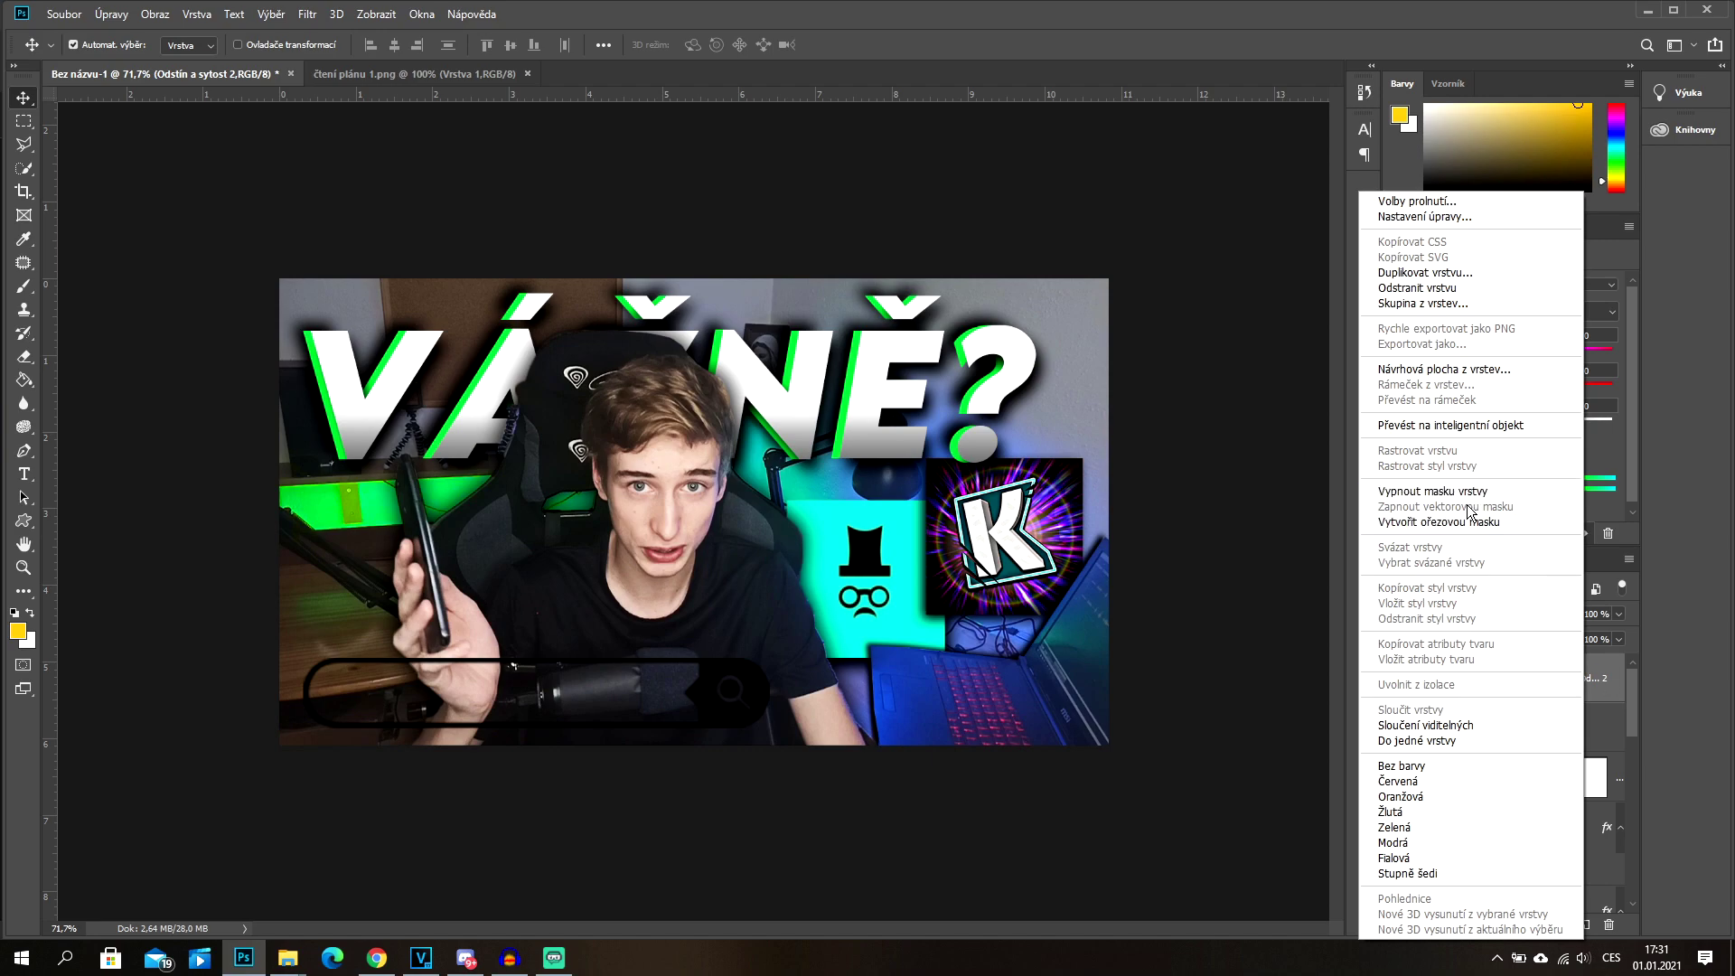
pyautogui.click(1466, 523)
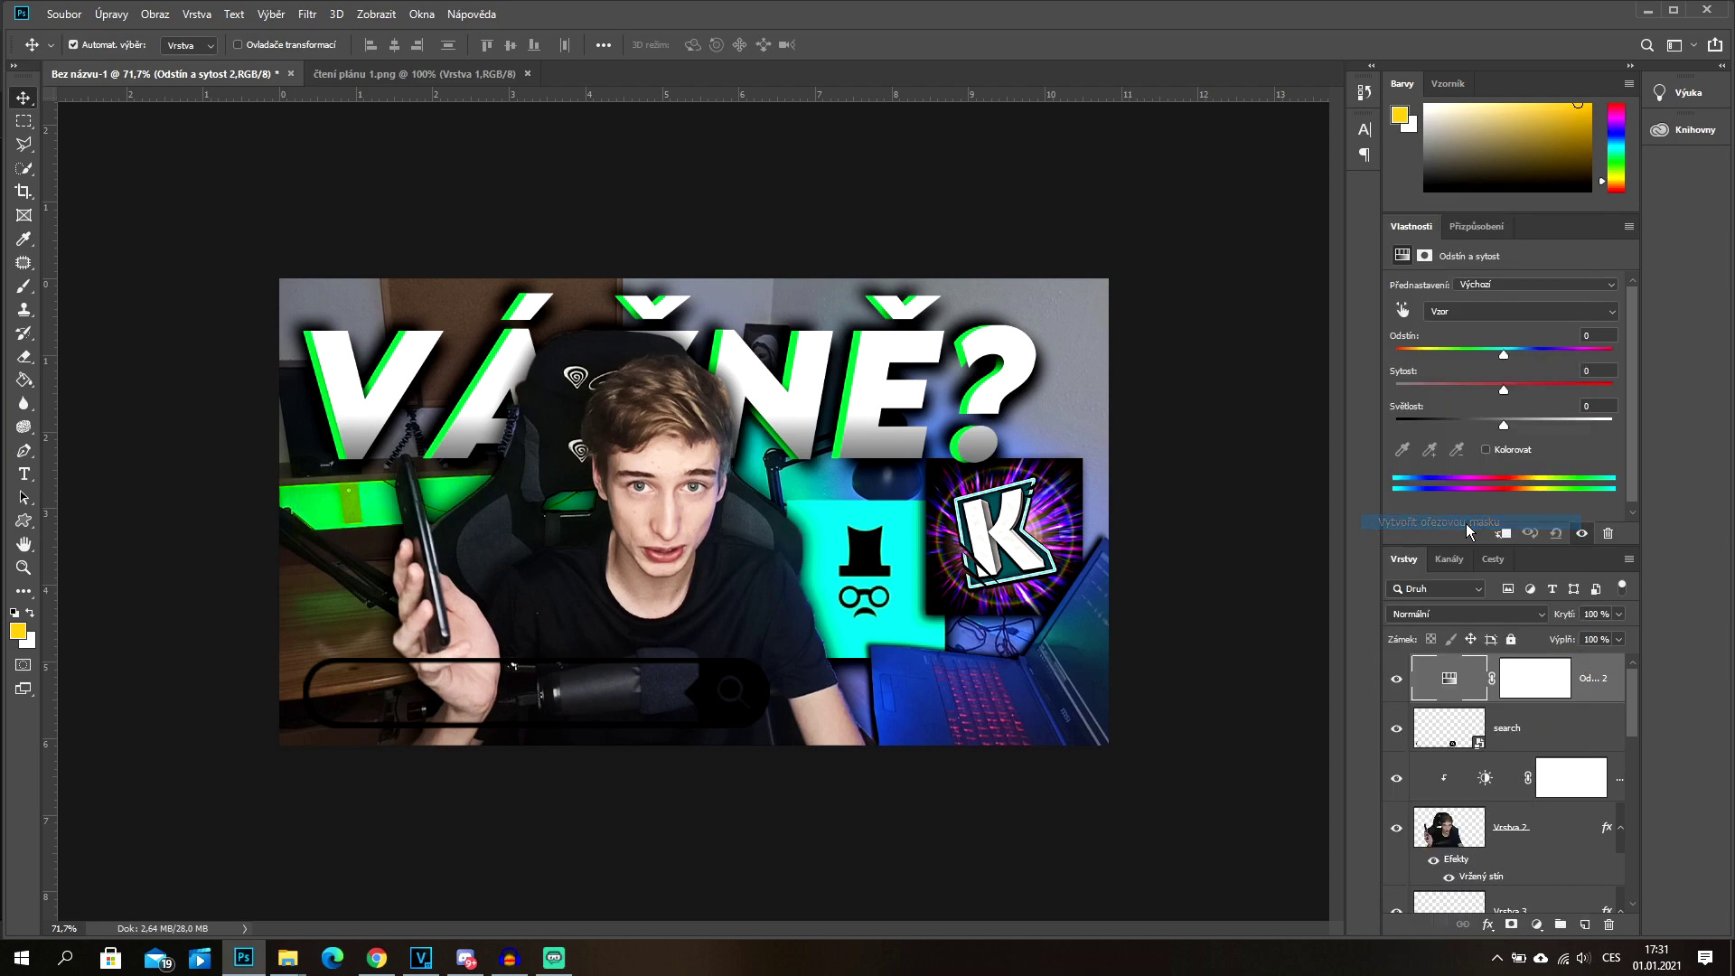
pyautogui.click(1448, 730)
pyautogui.click(1475, 697)
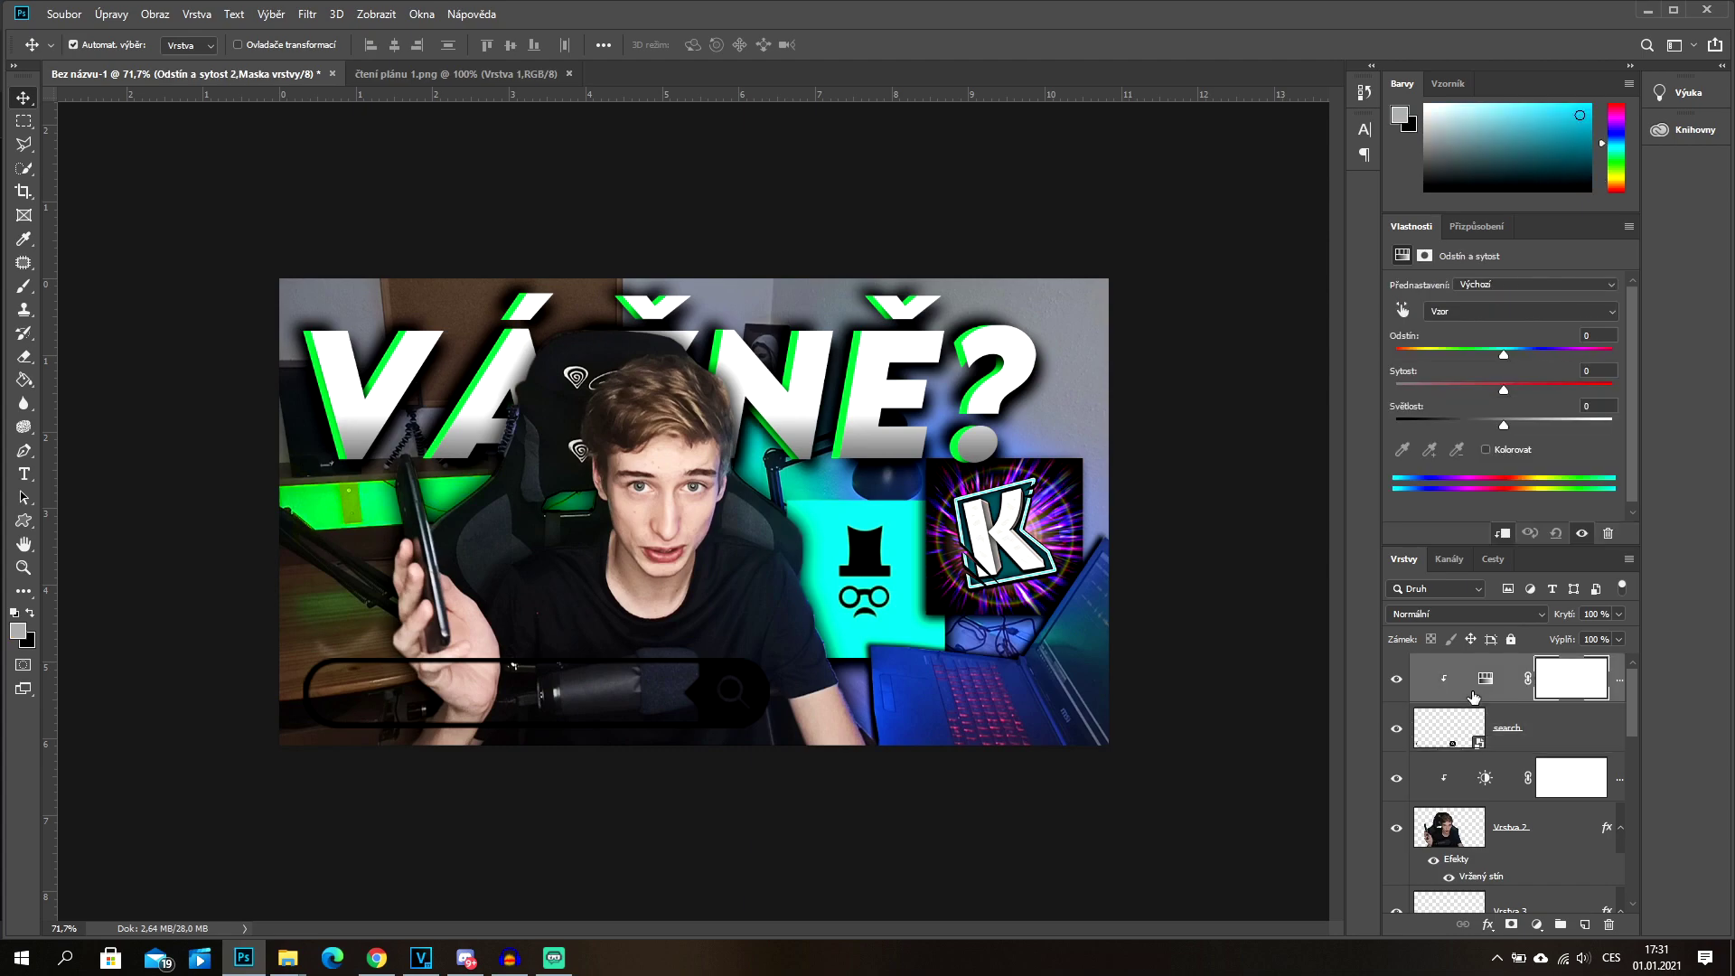
pyautogui.moveTo(1505, 355); pyautogui.dragTo(1467, 355)
pyautogui.moveTo(1468, 360); pyautogui.dragTo(1492, 352)
# Step: Delete the hue adjustment and add a new empty layer, Vrstva 4
pyautogui.click(1454, 696)
pyautogui.press('Delete')
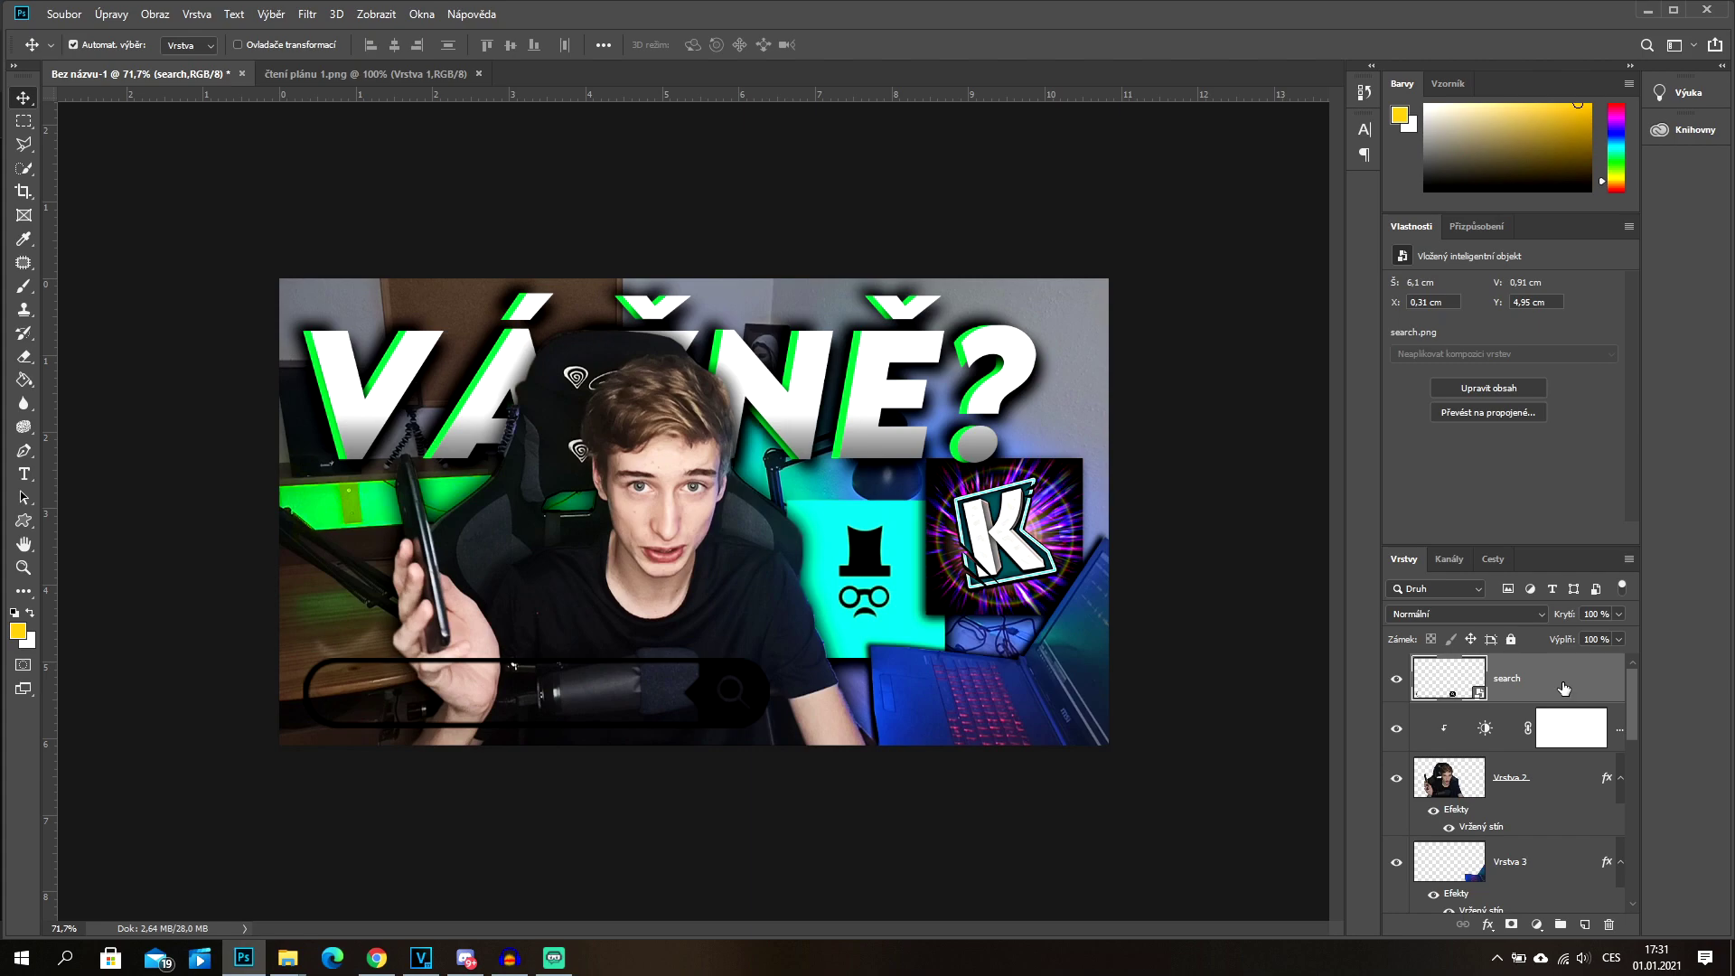
pyautogui.click(1585, 928)
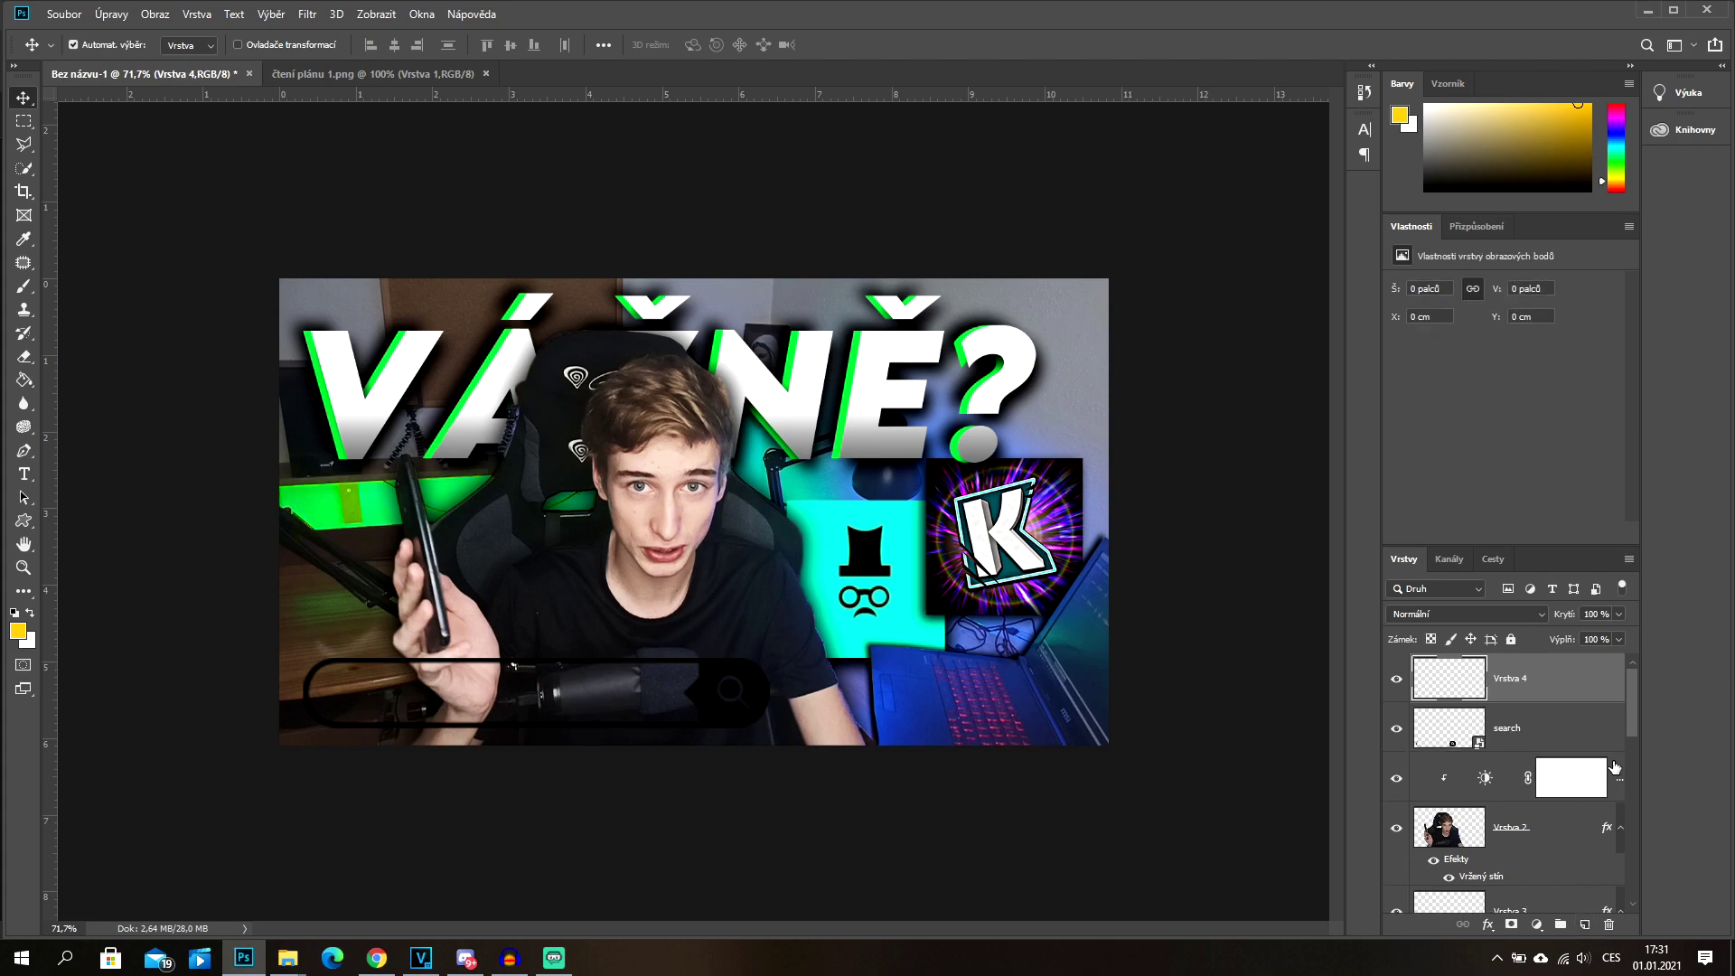
# Step: Fill Vrstva 4 with the title's bright green and clip it to the search bar
pyautogui.press('g')
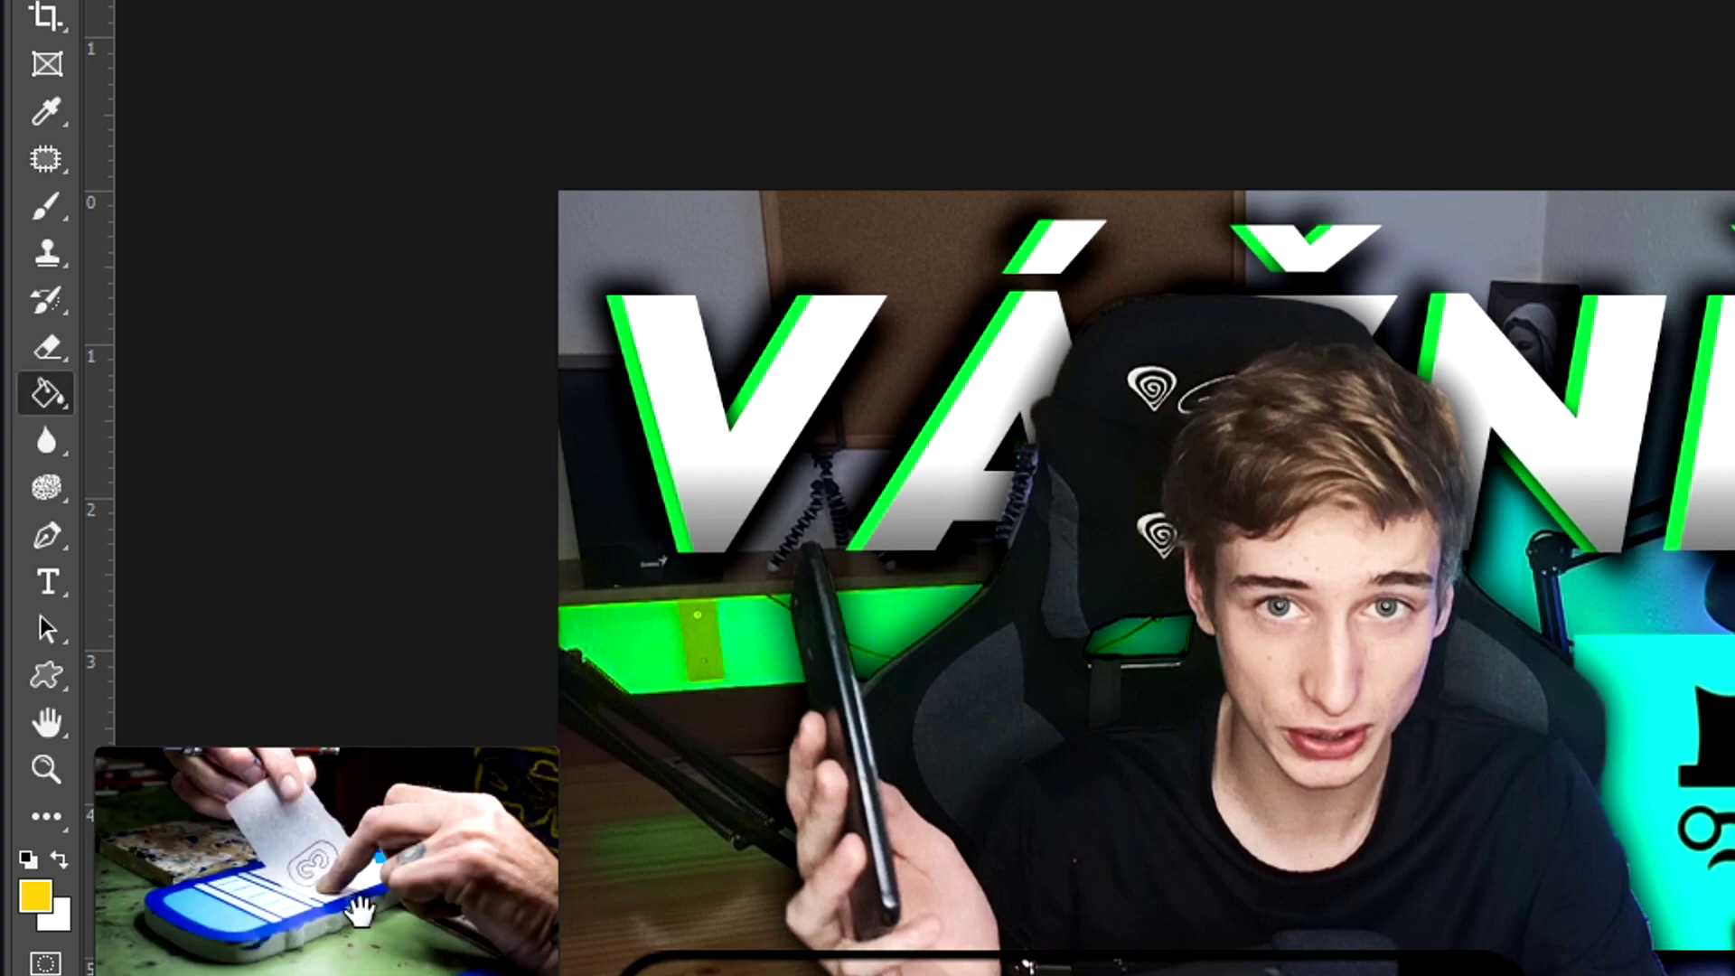
pyautogui.click(36, 895)
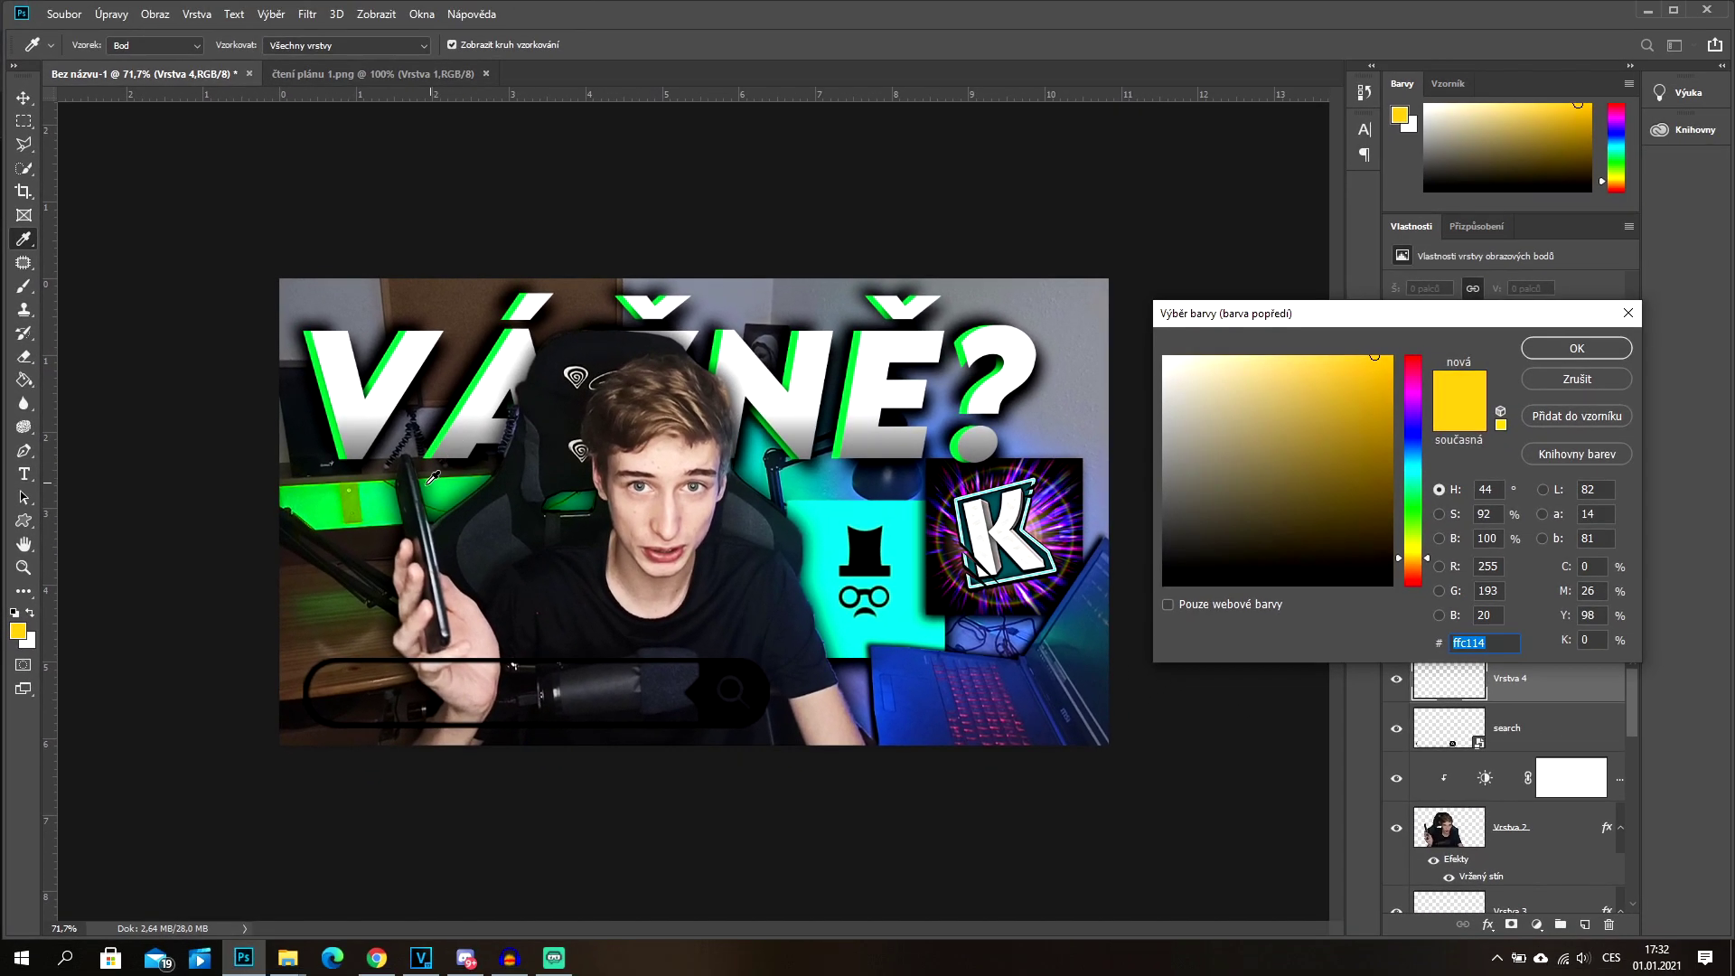
pyautogui.click(338, 431)
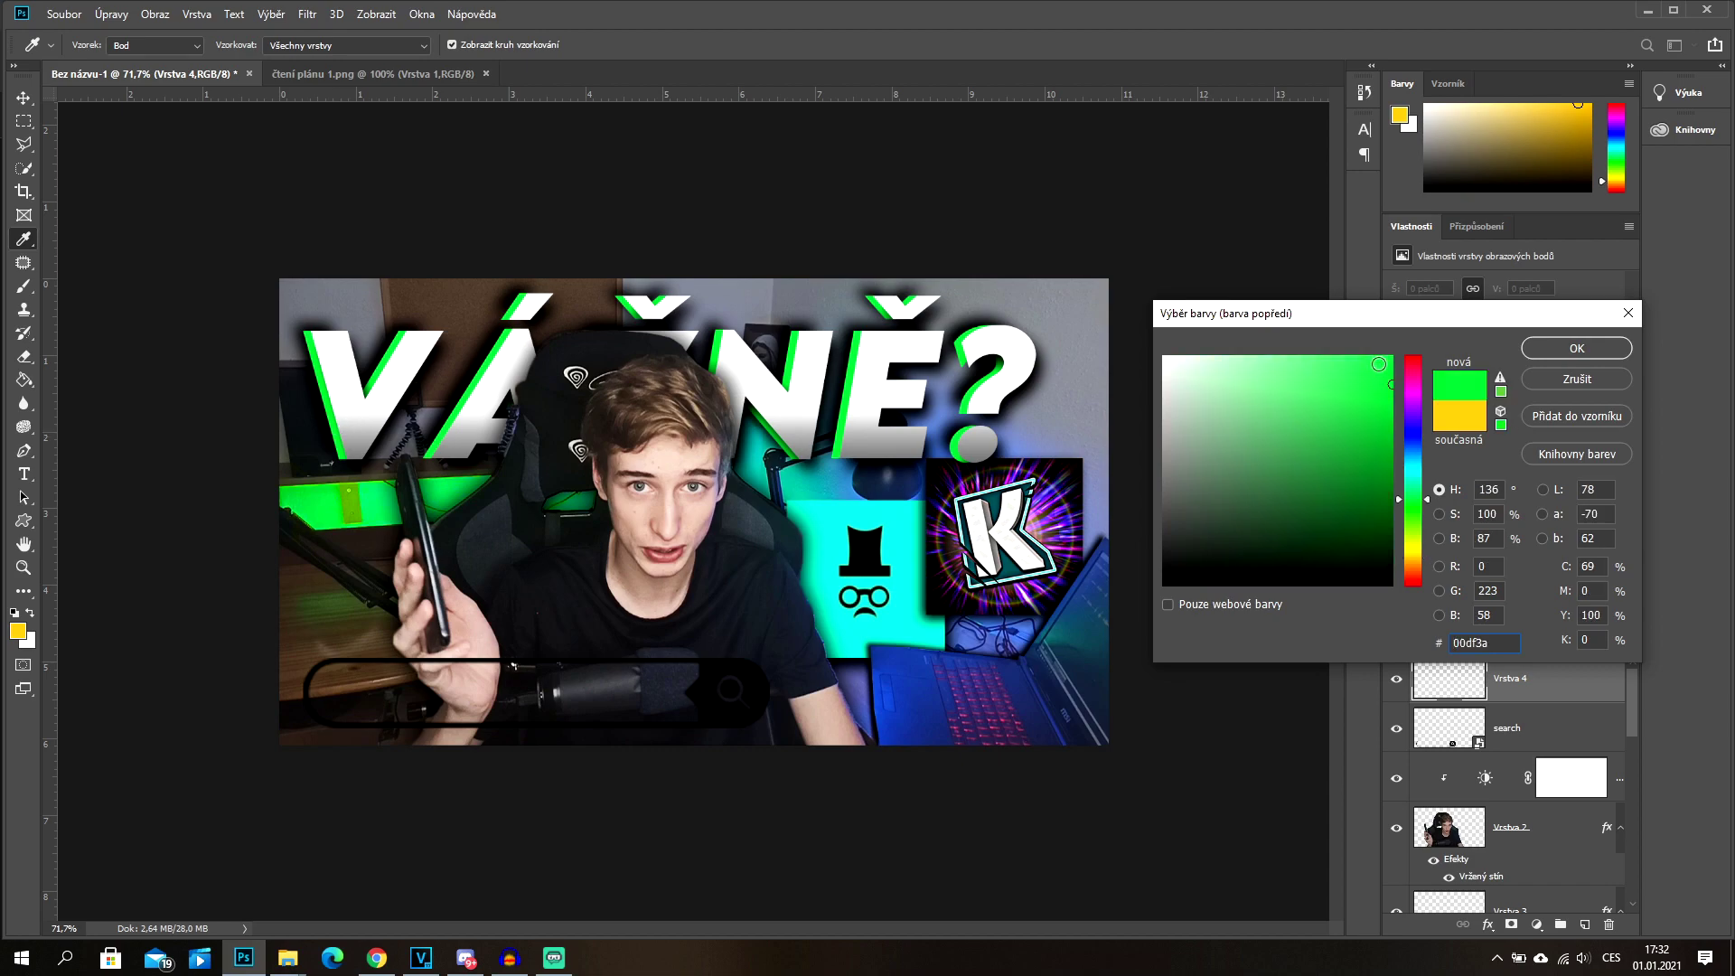
pyautogui.click(1560, 347)
pyautogui.press('g')
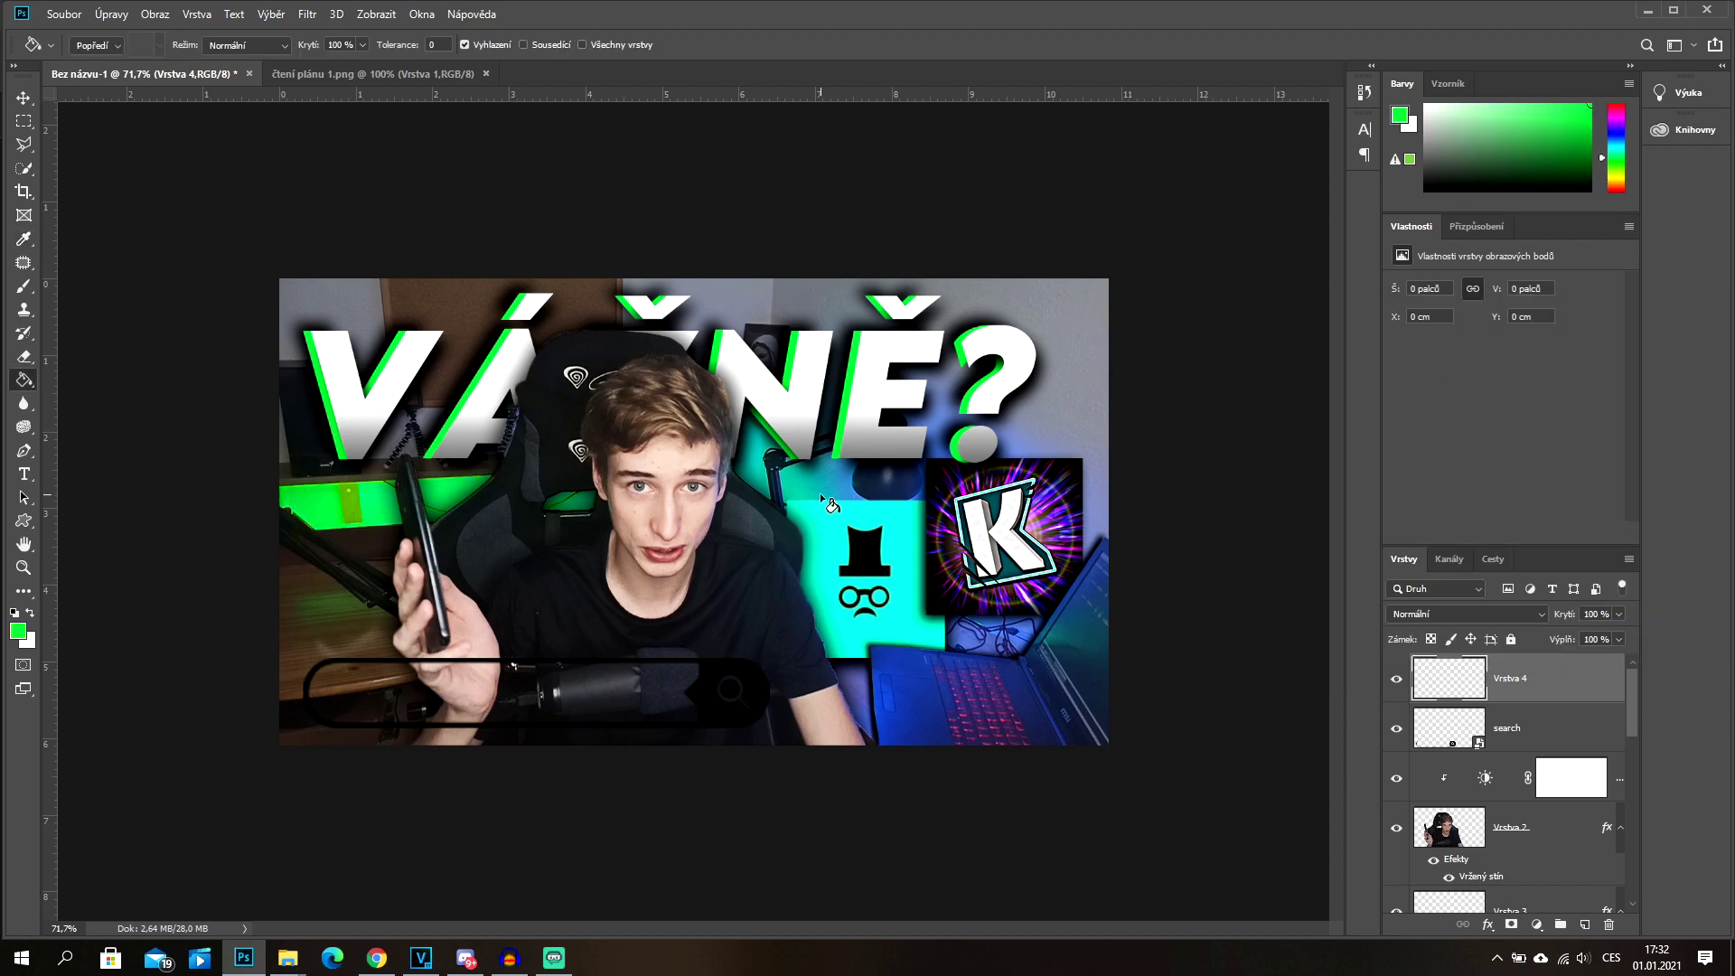
pyautogui.click(822, 498)
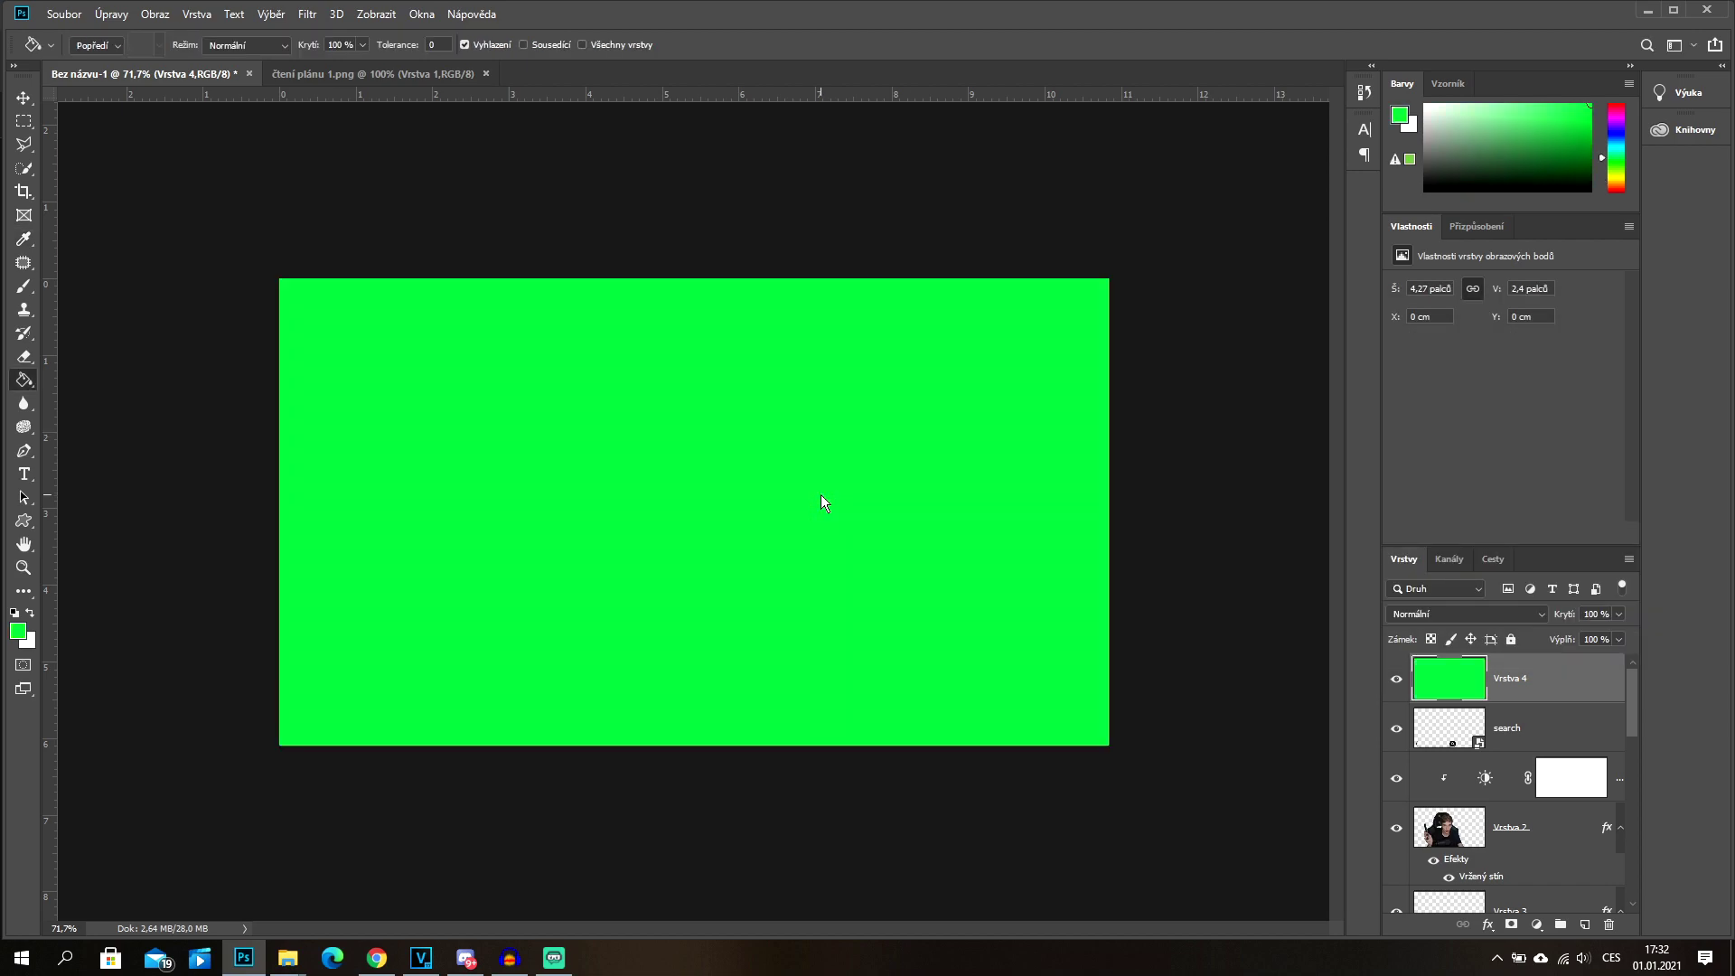
pyautogui.rightClick(1568, 690)
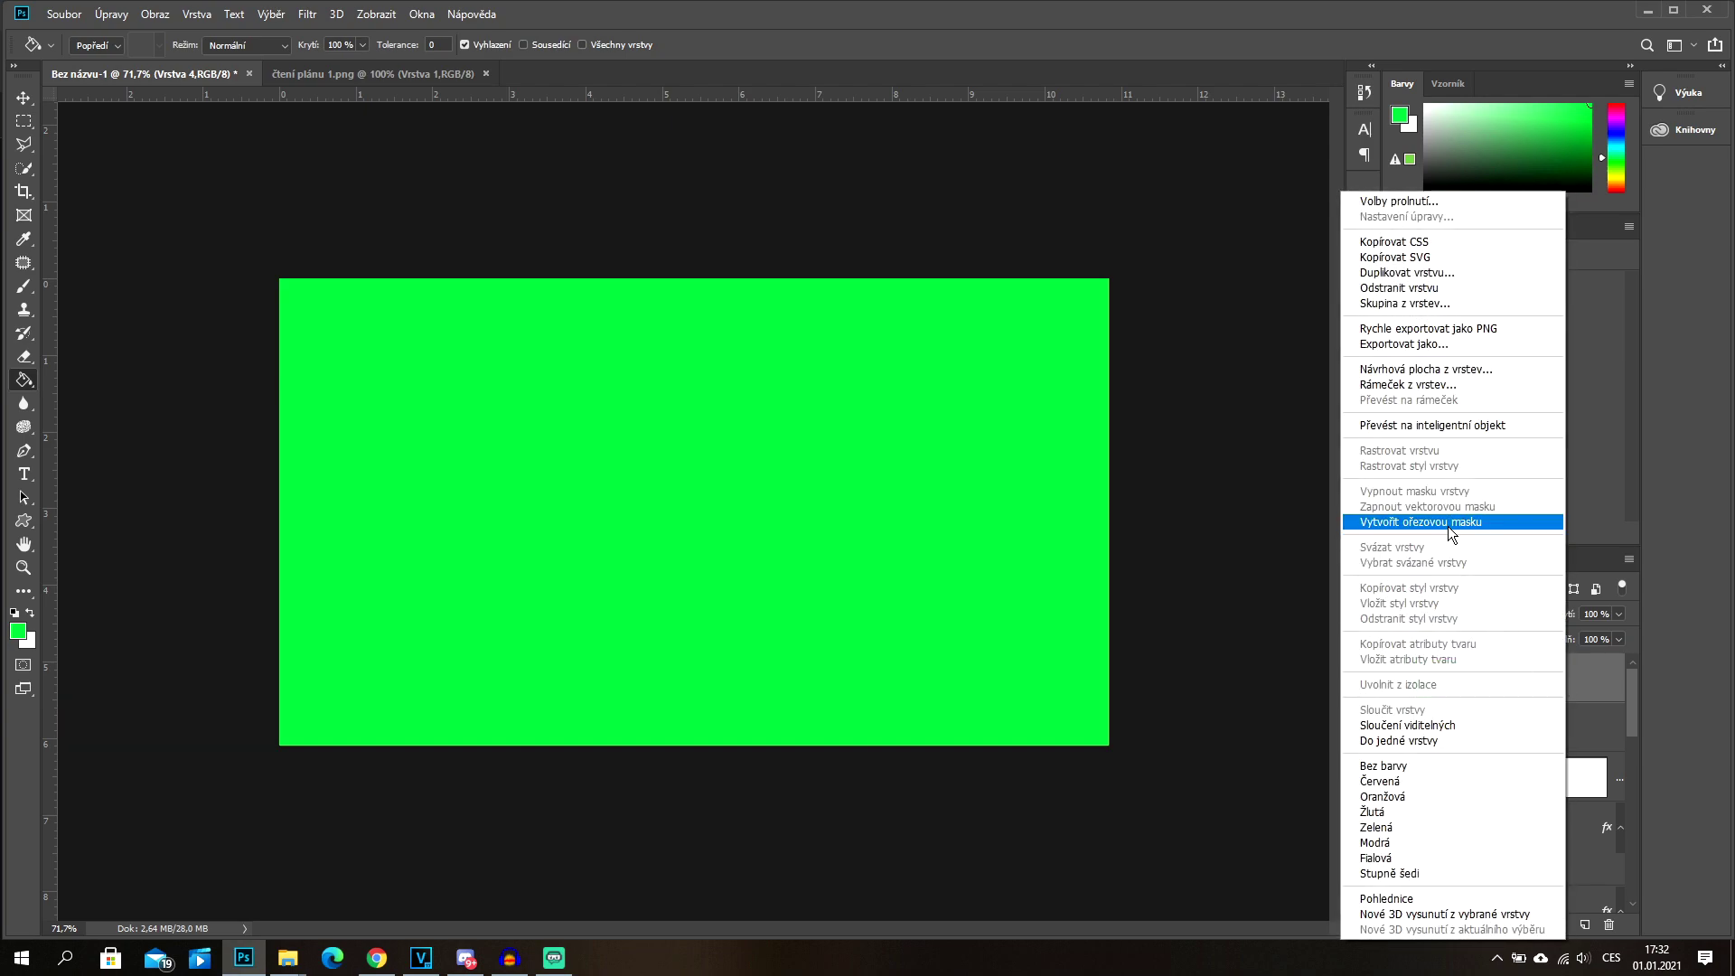
pyautogui.click(1448, 526)
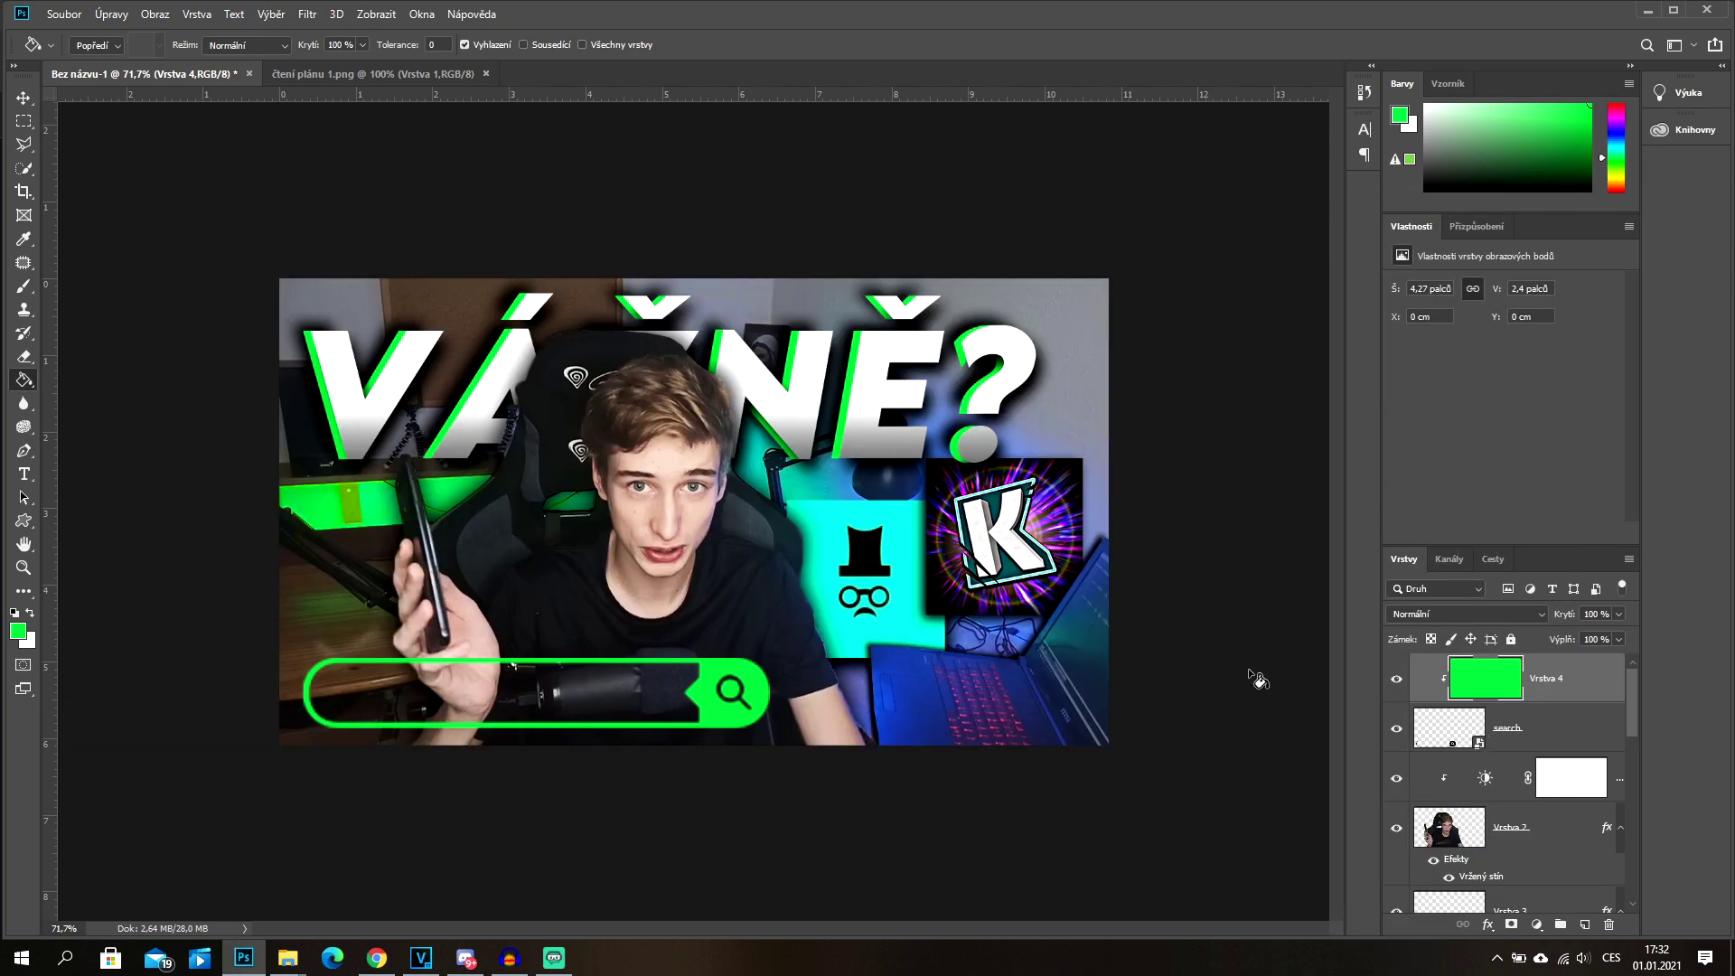
pyautogui.click(20, 105)
pyautogui.moveTo(747, 732)
pyautogui.mouseDown()
pyautogui.moveTo(732, 723)
pyautogui.moveTo(748, 732)
pyautogui.mouseUp()
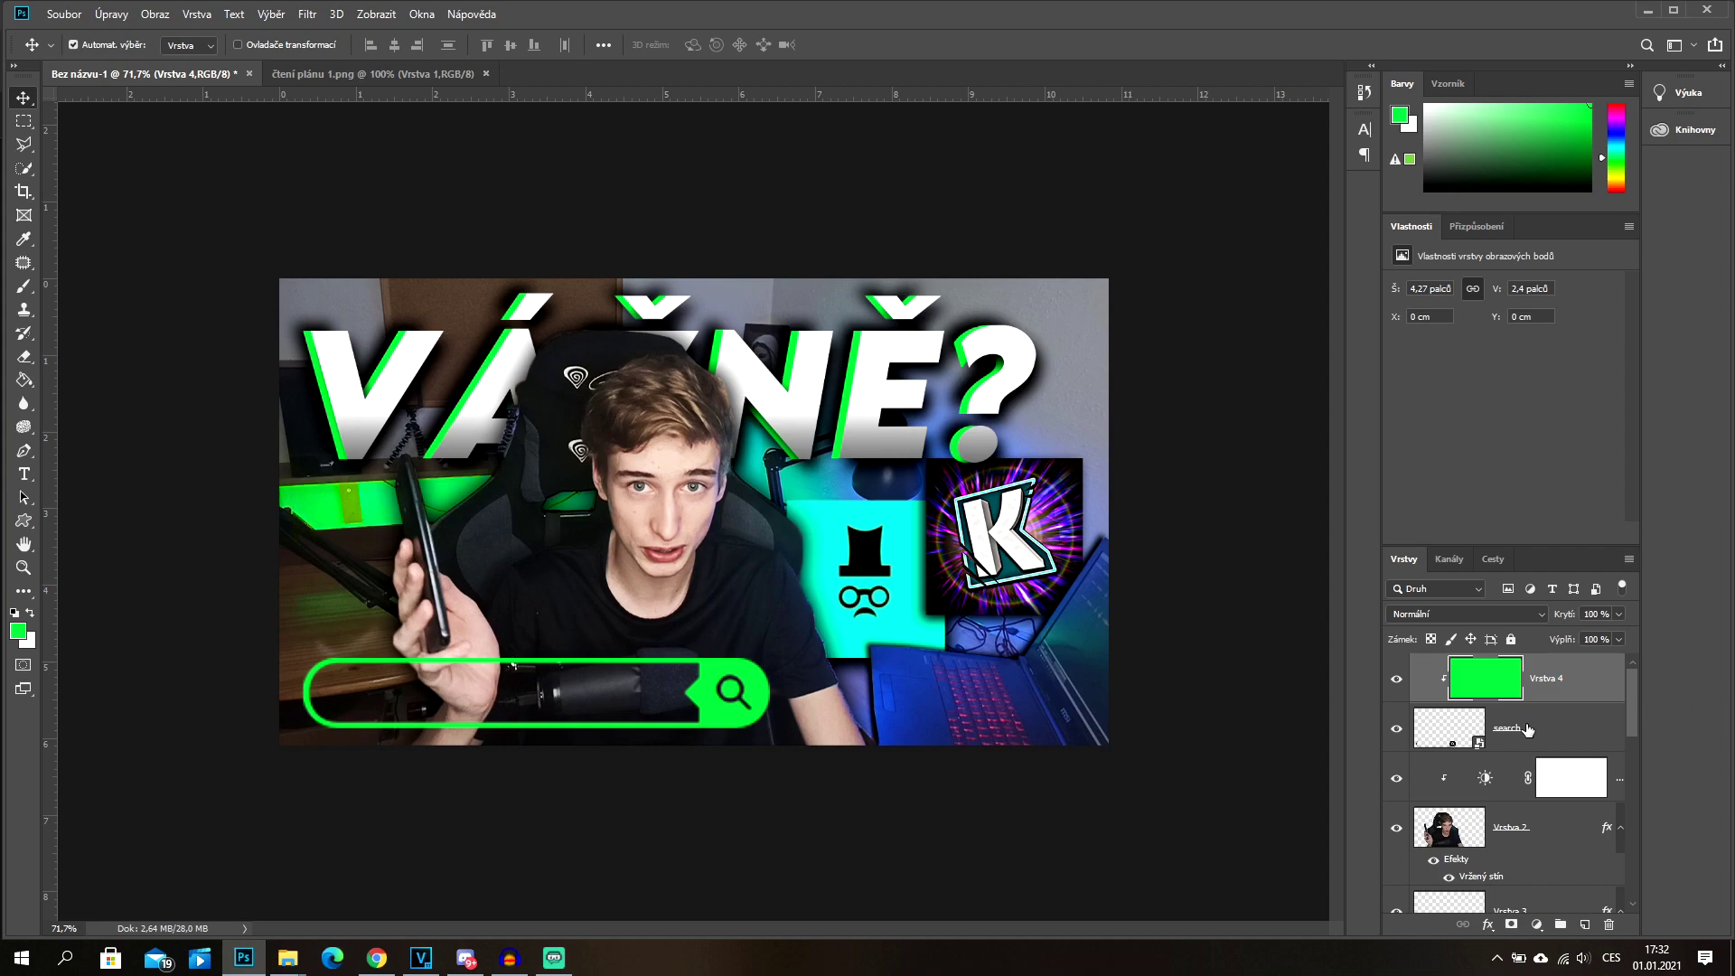
# Step: Merge the search bar and green fill into a single layer, Vrstva 4
pyautogui.click(1554, 737)
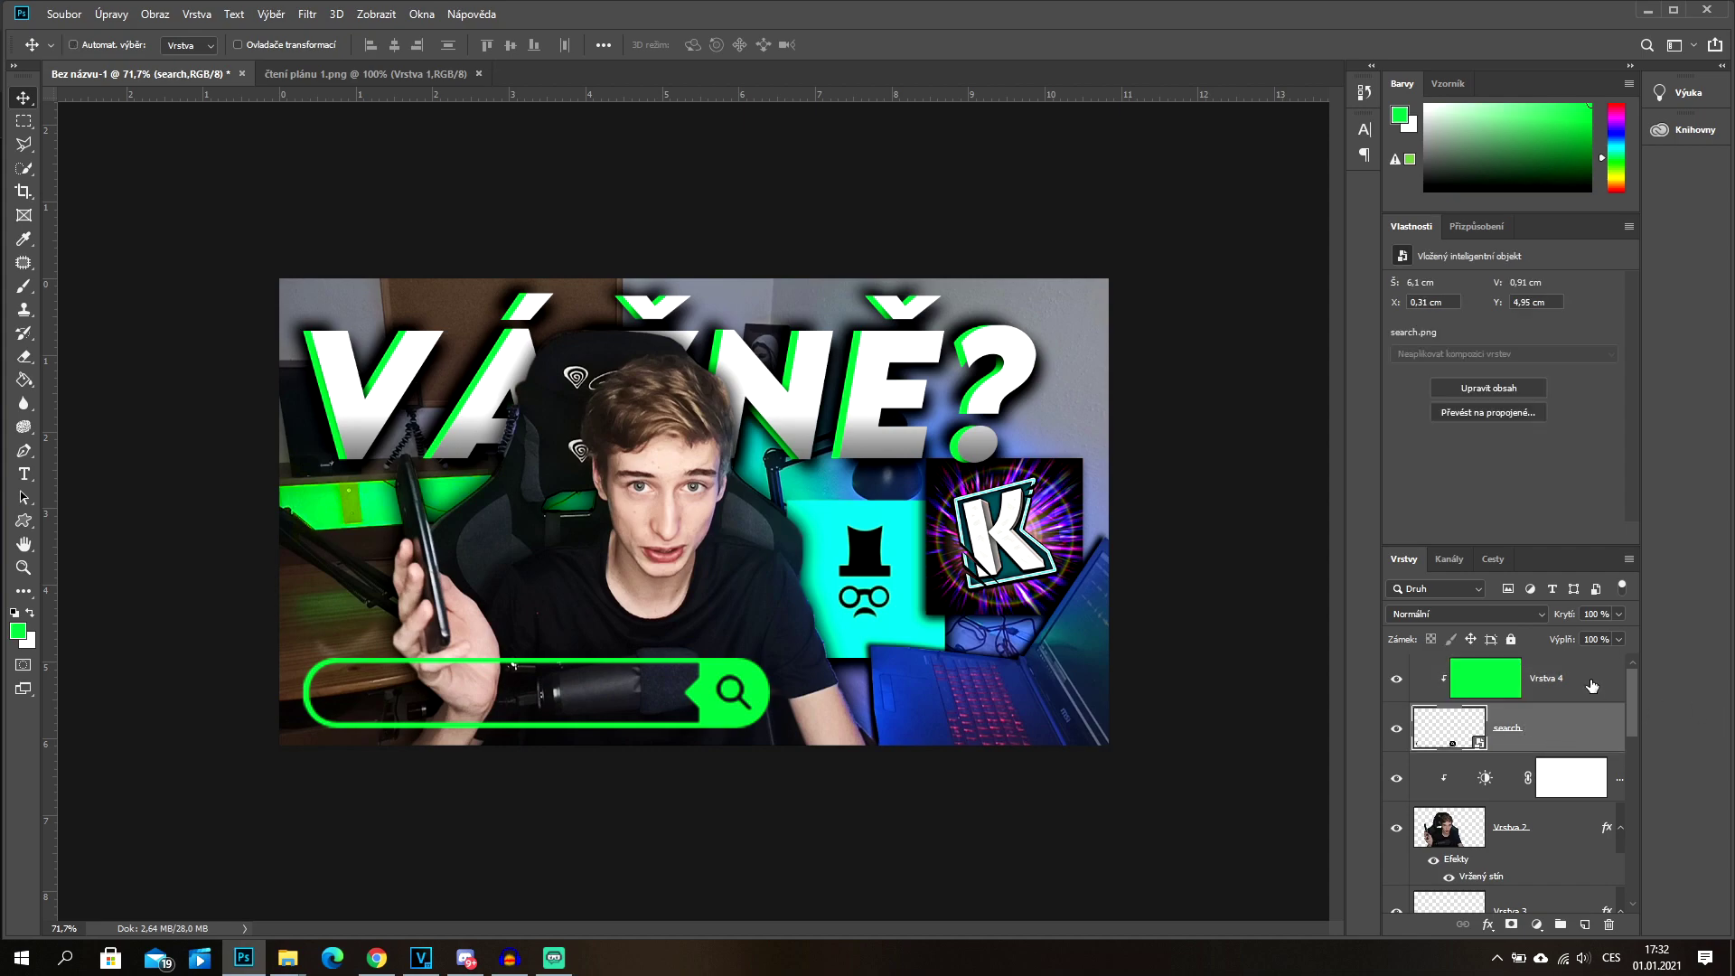
pyautogui.keyDown('shift'); pyautogui.click(1593, 686); pyautogui.keyUp('shift')
pyautogui.rightClick(1544, 727)
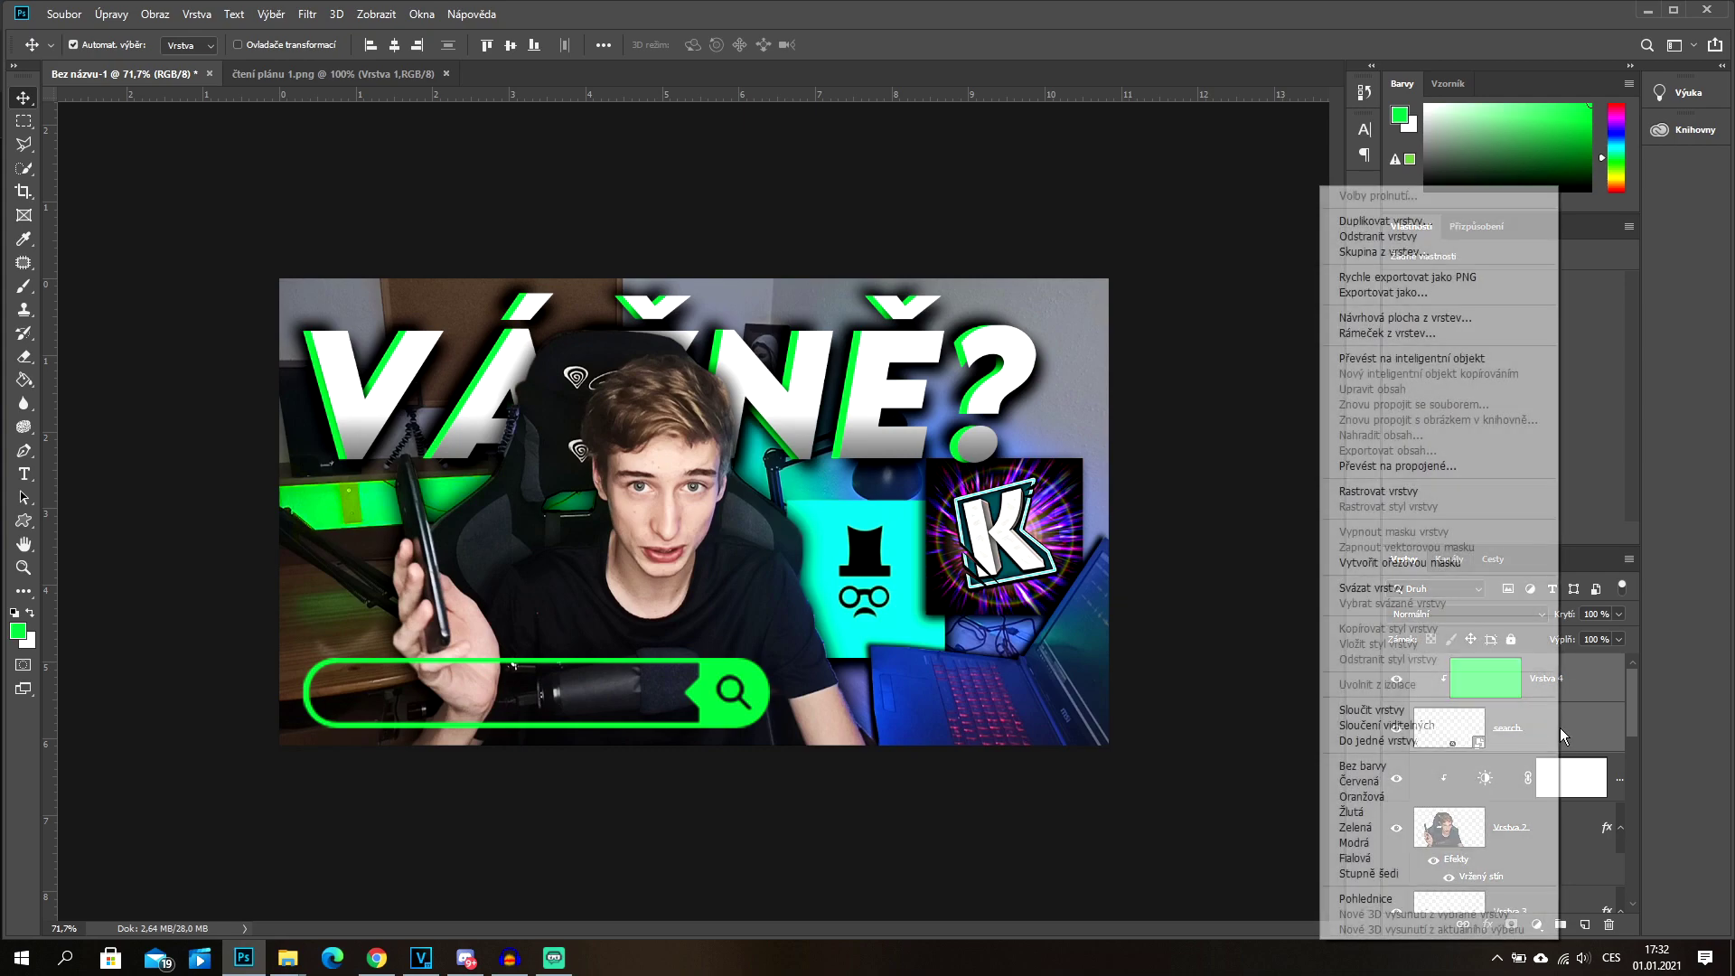
pyautogui.click(1450, 710)
pyautogui.click(1397, 678)
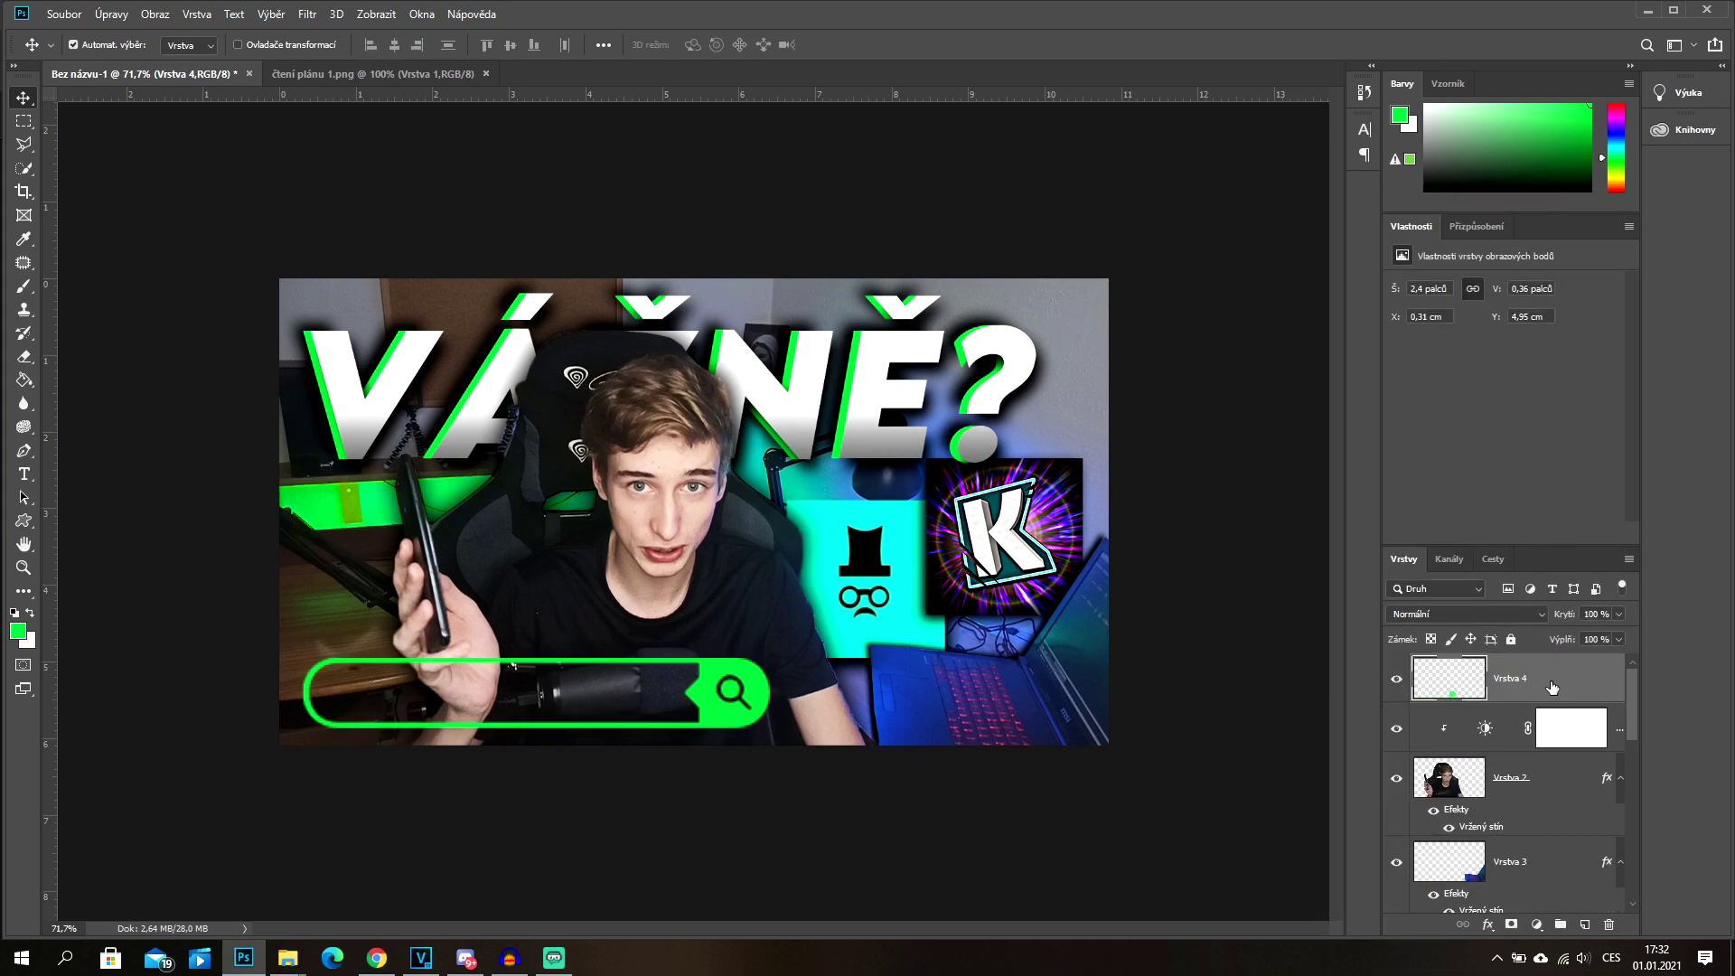
# Step: Add a default drop shadow to the green search bar
pyautogui.doubleClick(1552, 687)
pyautogui.click(26, 509)
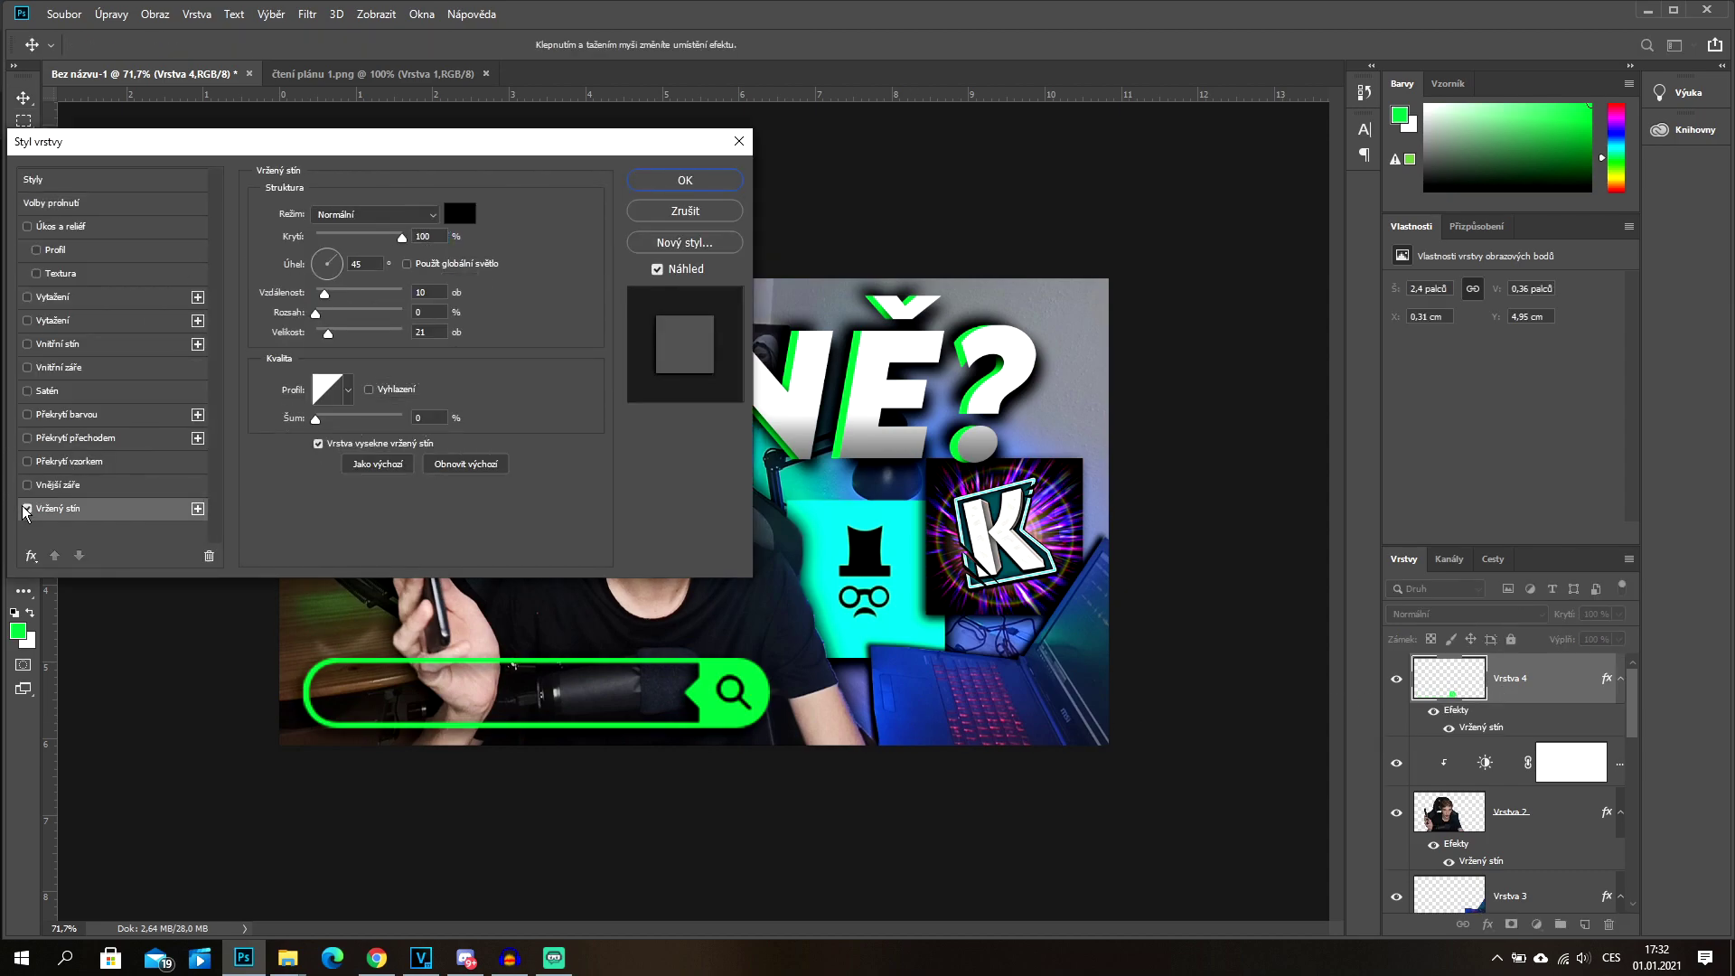
pyautogui.click(691, 183)
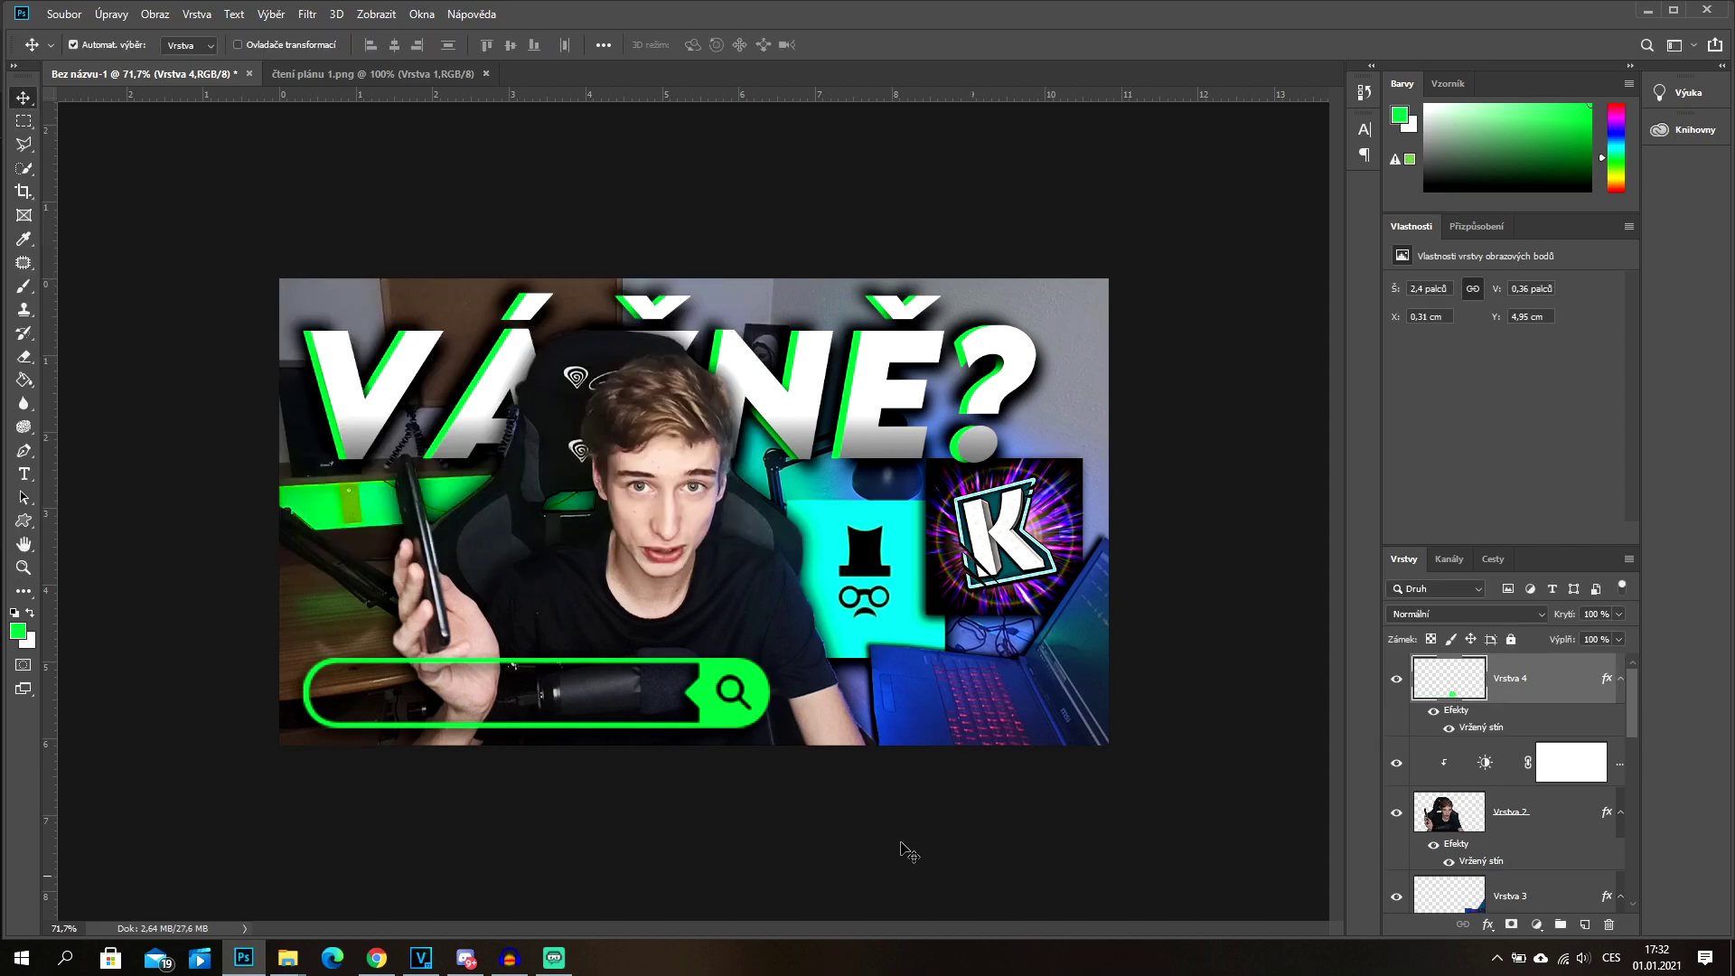
# Step: Lock the streamer photo layer, Vrstva 2, against edits
pyautogui.moveTo(731, 709); pyautogui.dragTo(732, 711)
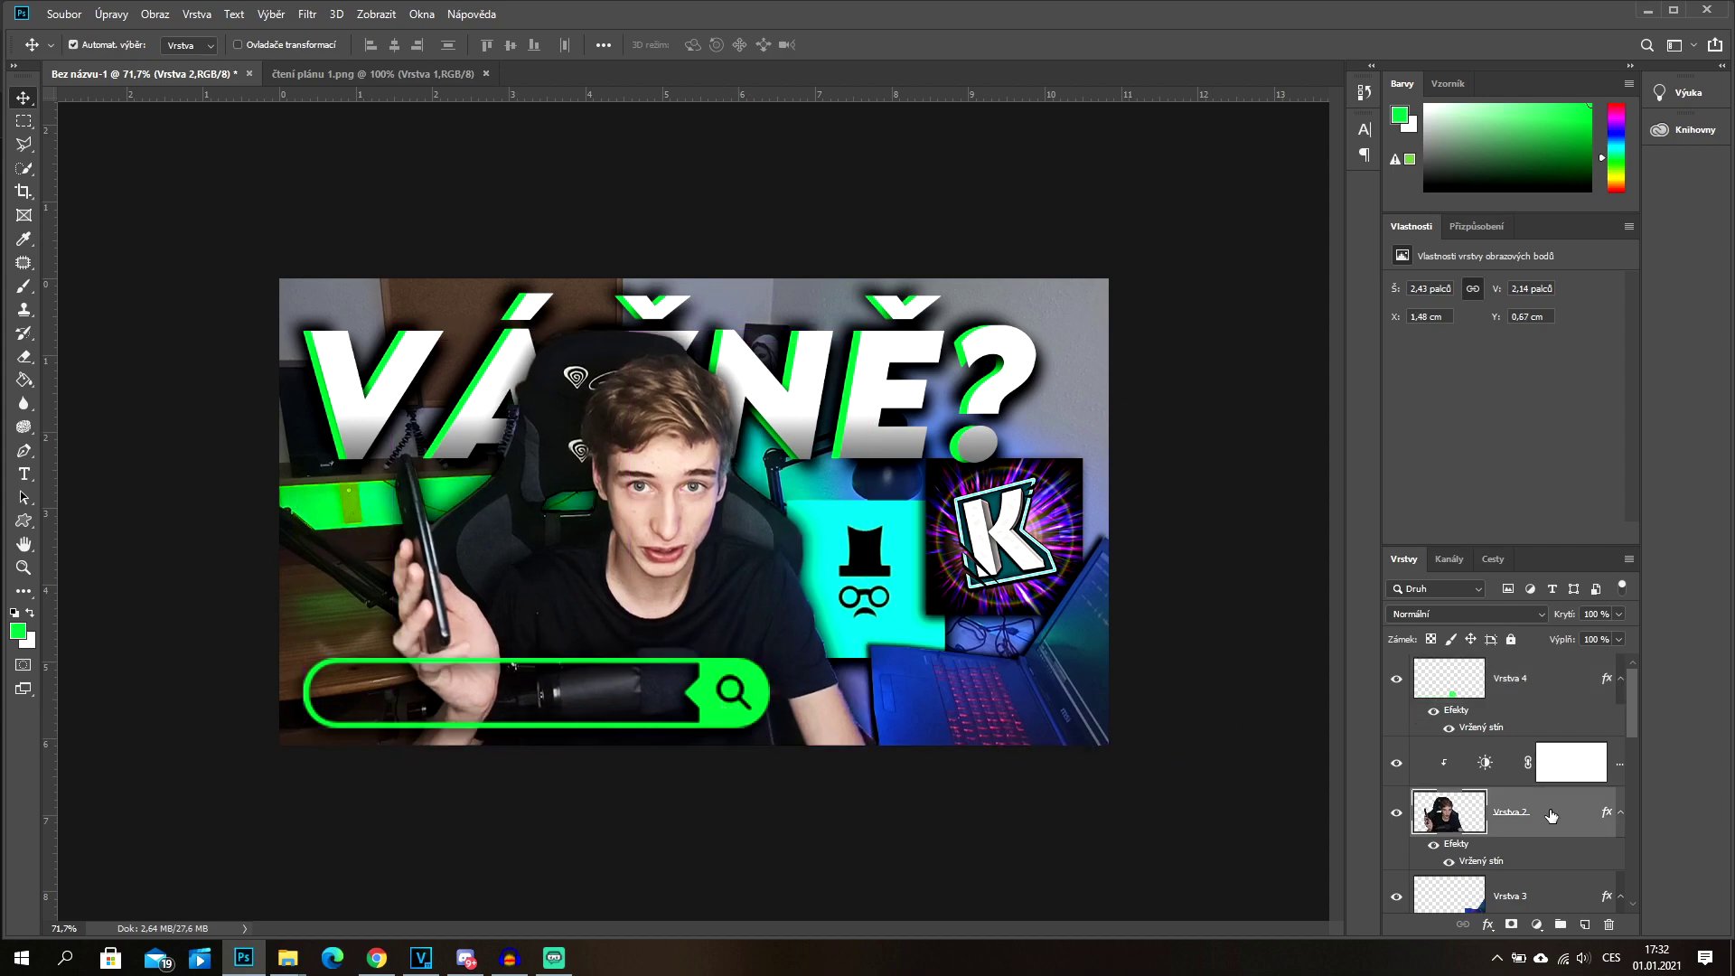
pyautogui.moveTo(545, 594); pyautogui.dragTo(547, 624)
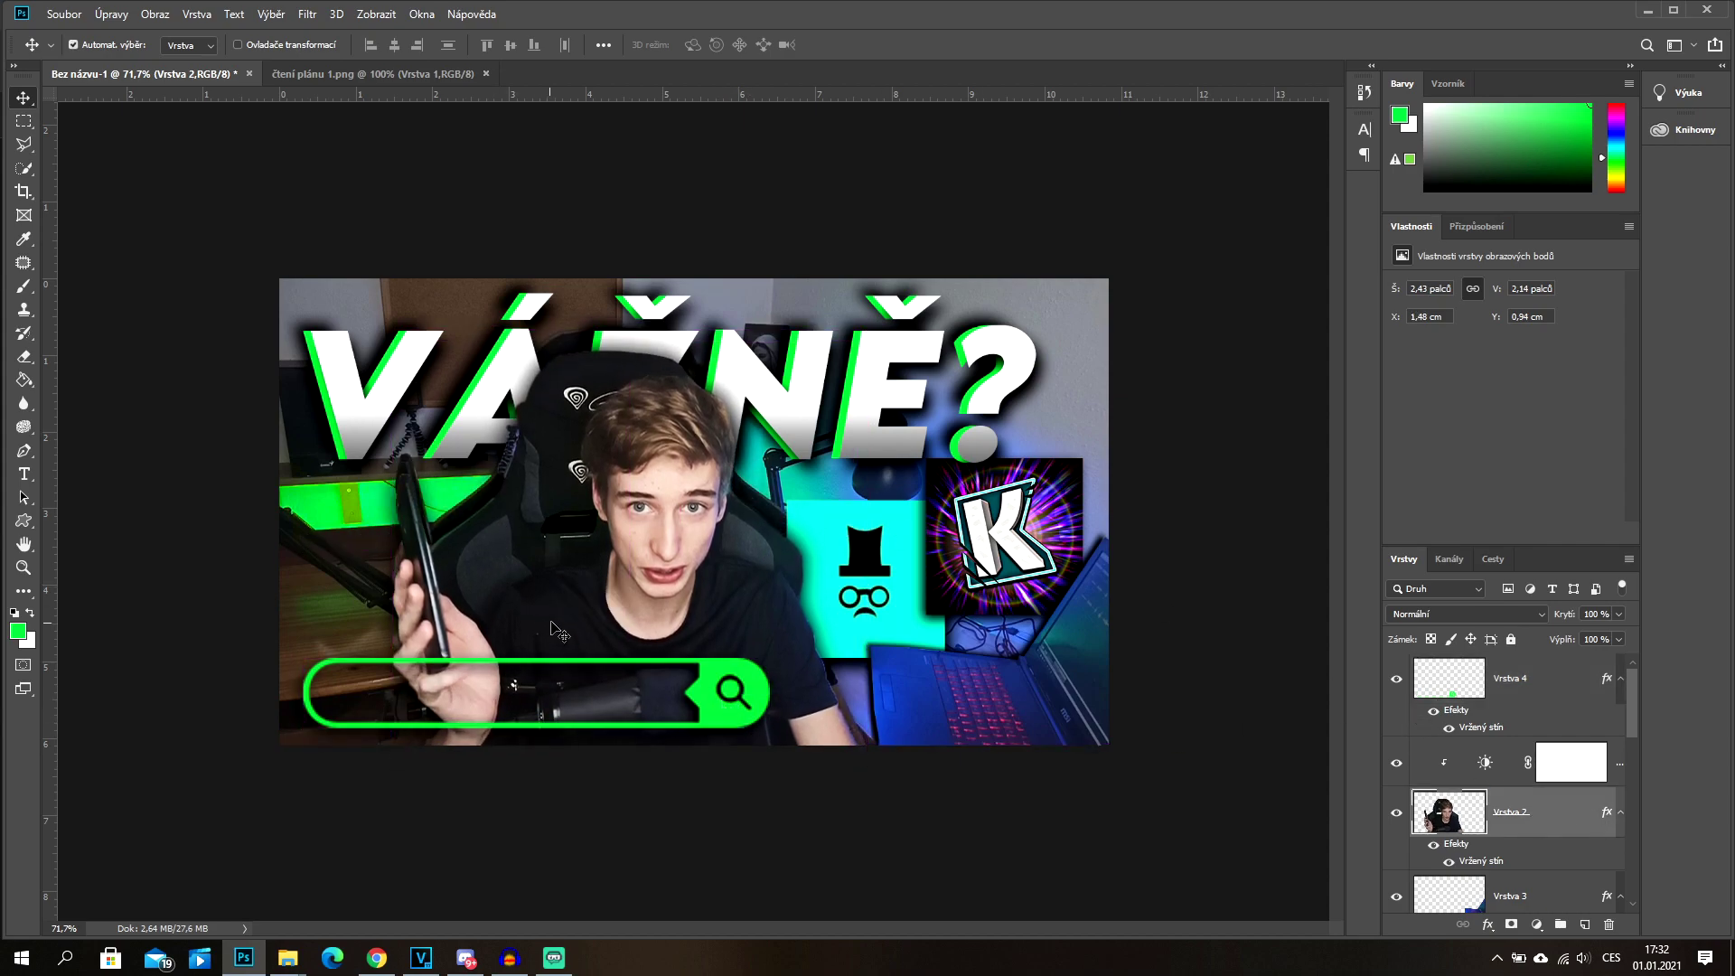
pyautogui.hotkey('ctrl', 'z')
pyautogui.click(1512, 639)
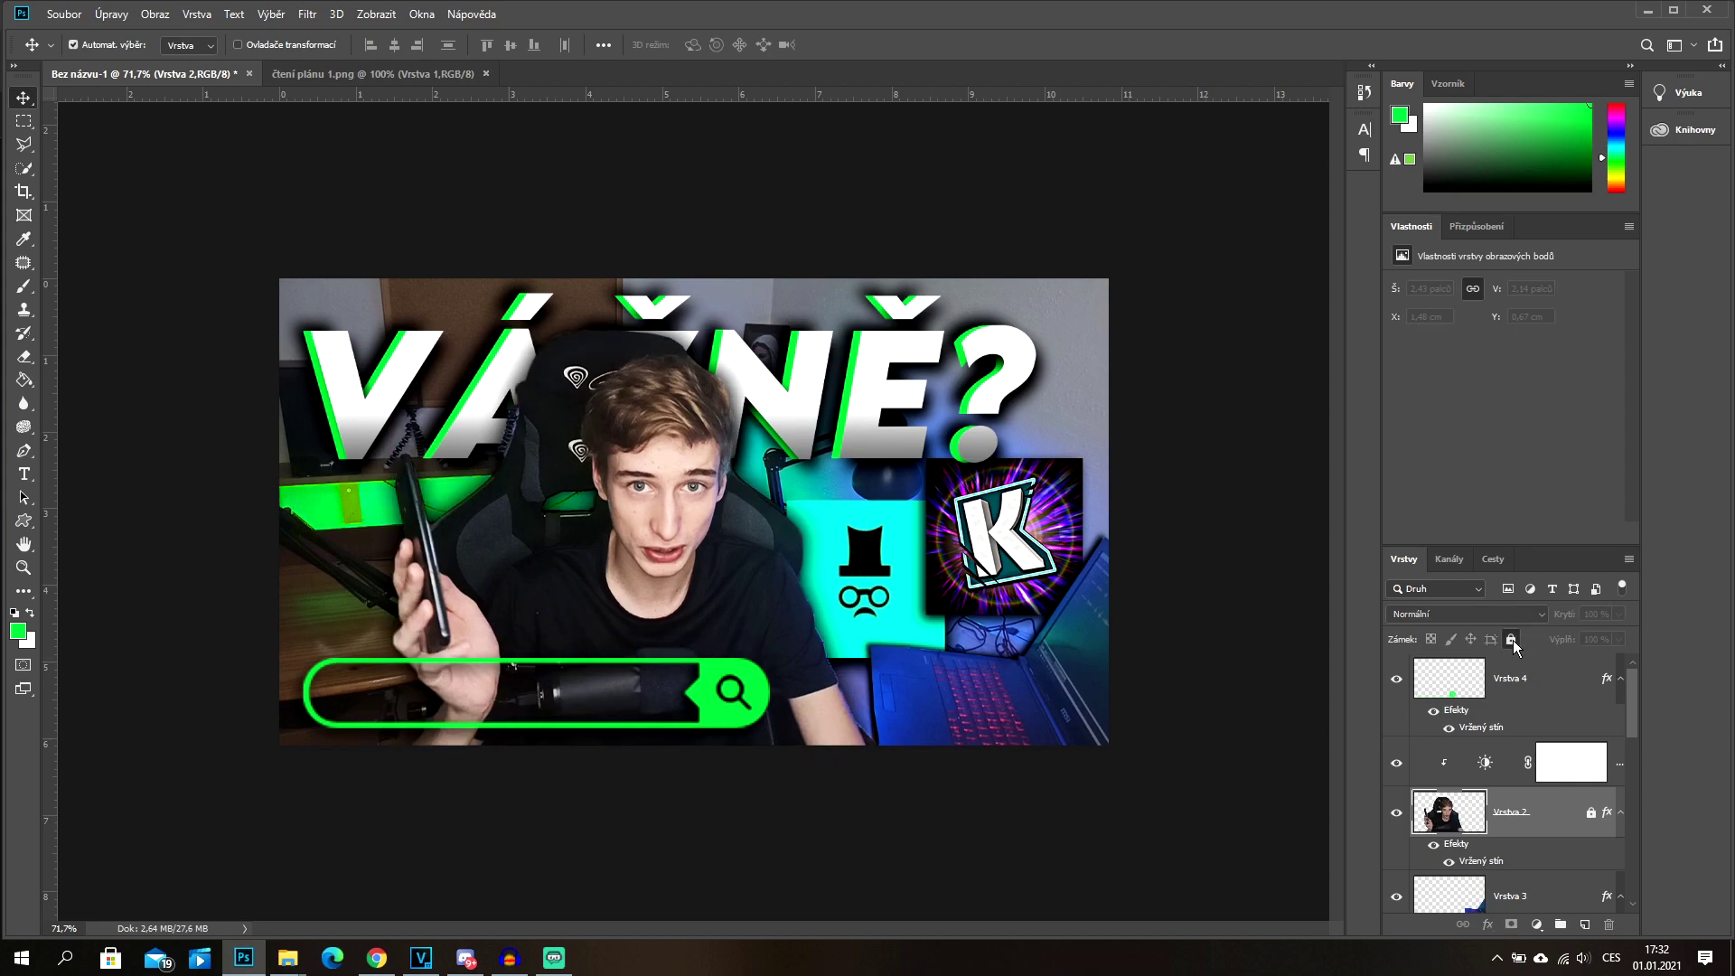
# Step: Shrink the search bar and move it into the lower-left corner
pyautogui.click(674, 517)
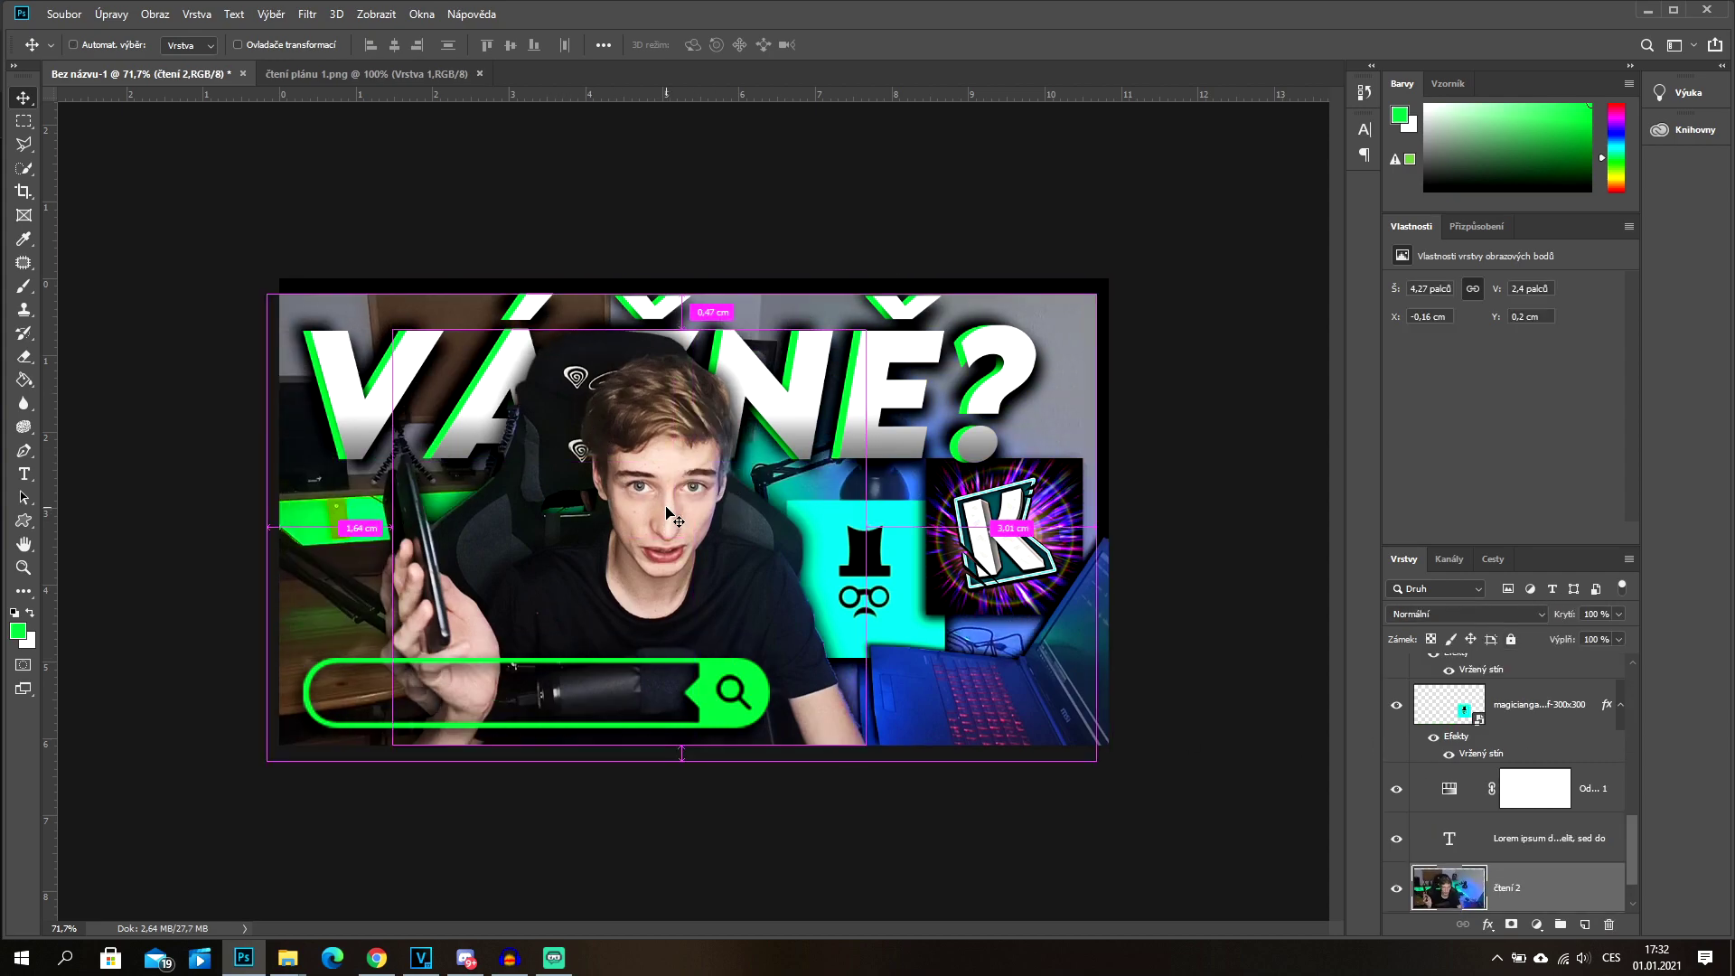
pyautogui.scroll(2, 1485, 749)
pyautogui.scroll(1, 1510, 756)
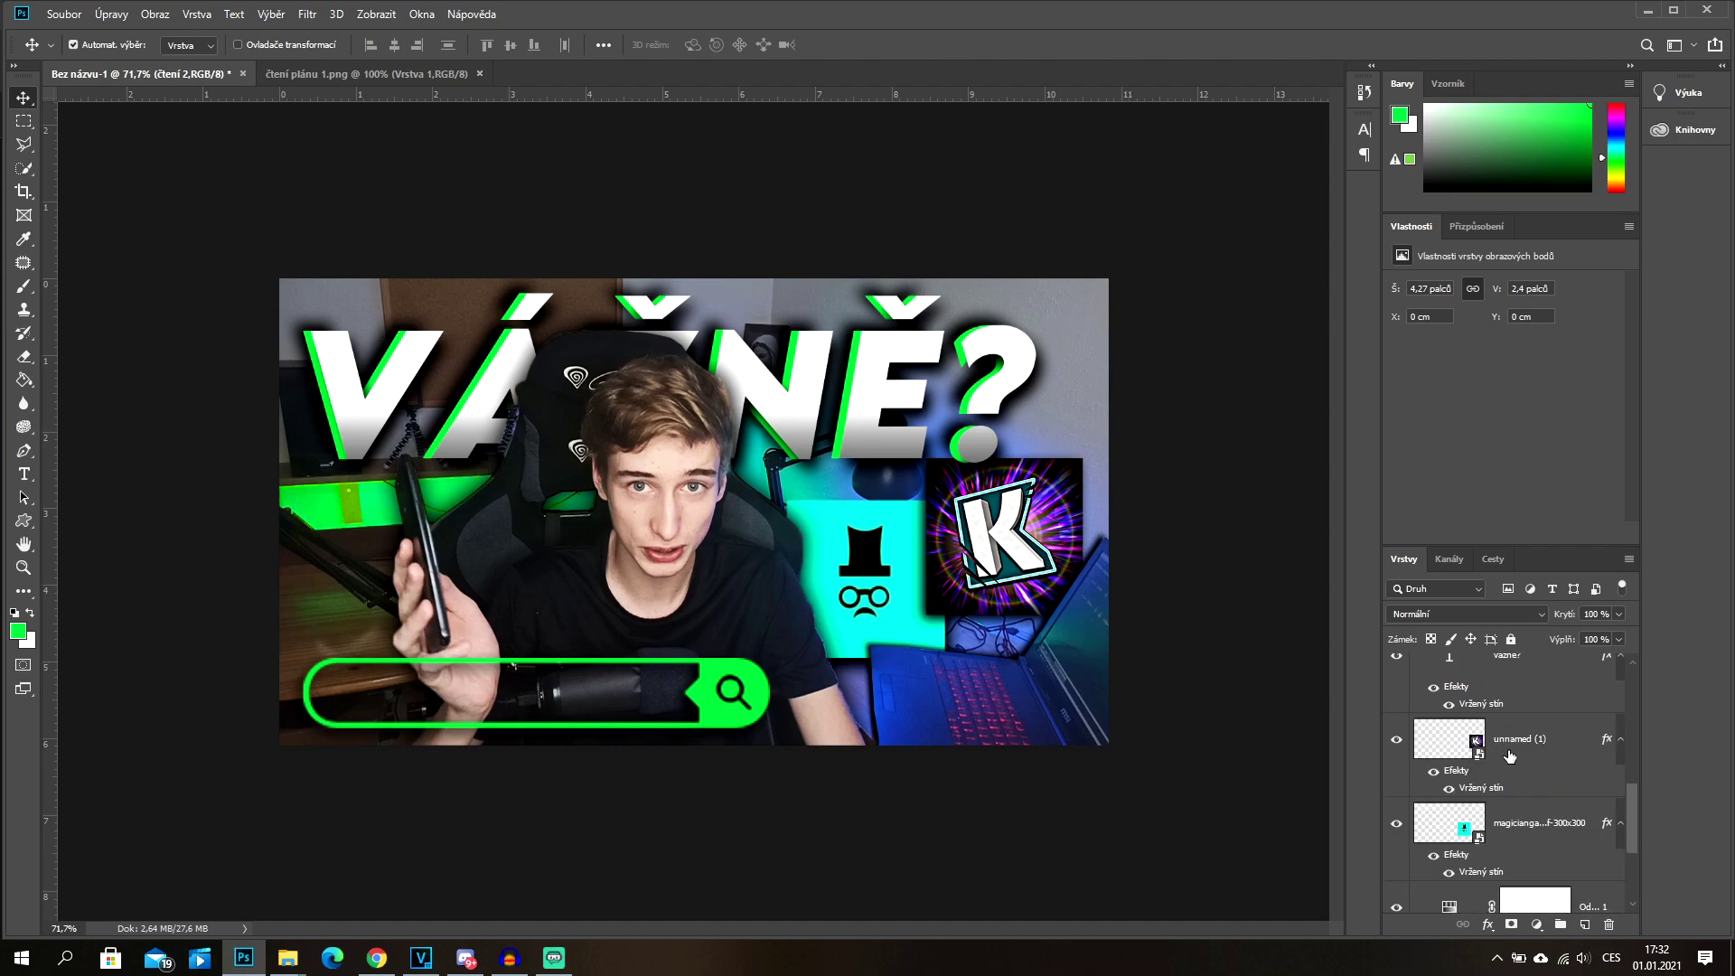
pyautogui.scroll(-1, 1504, 748)
pyautogui.click(747, 704)
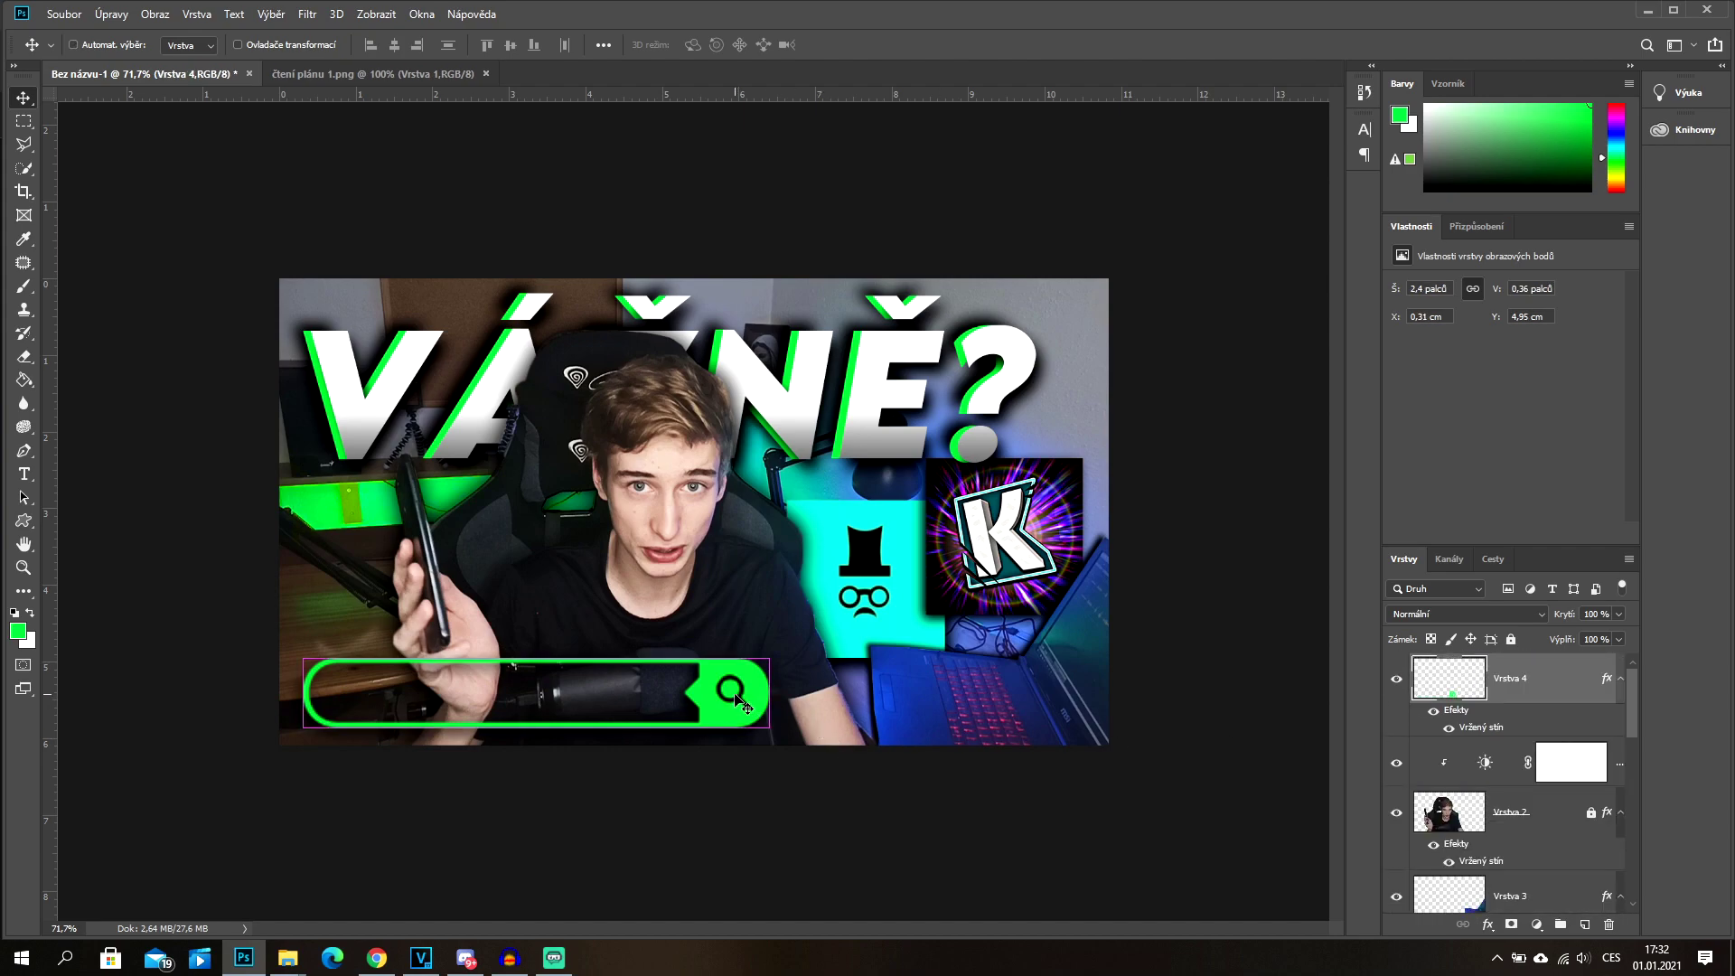
pyautogui.hotkey('ctrl', 't')
pyautogui.moveTo(768, 727)
pyautogui.mouseDown()
pyautogui.moveTo(631, 711)
pyautogui.moveTo(710, 729)
pyautogui.moveTo(645, 717)
pyautogui.moveTo(669, 683)
pyautogui.moveTo(589, 706)
pyautogui.moveTo(584, 690)
pyautogui.moveTo(876, 720)
pyautogui.mouseUp()
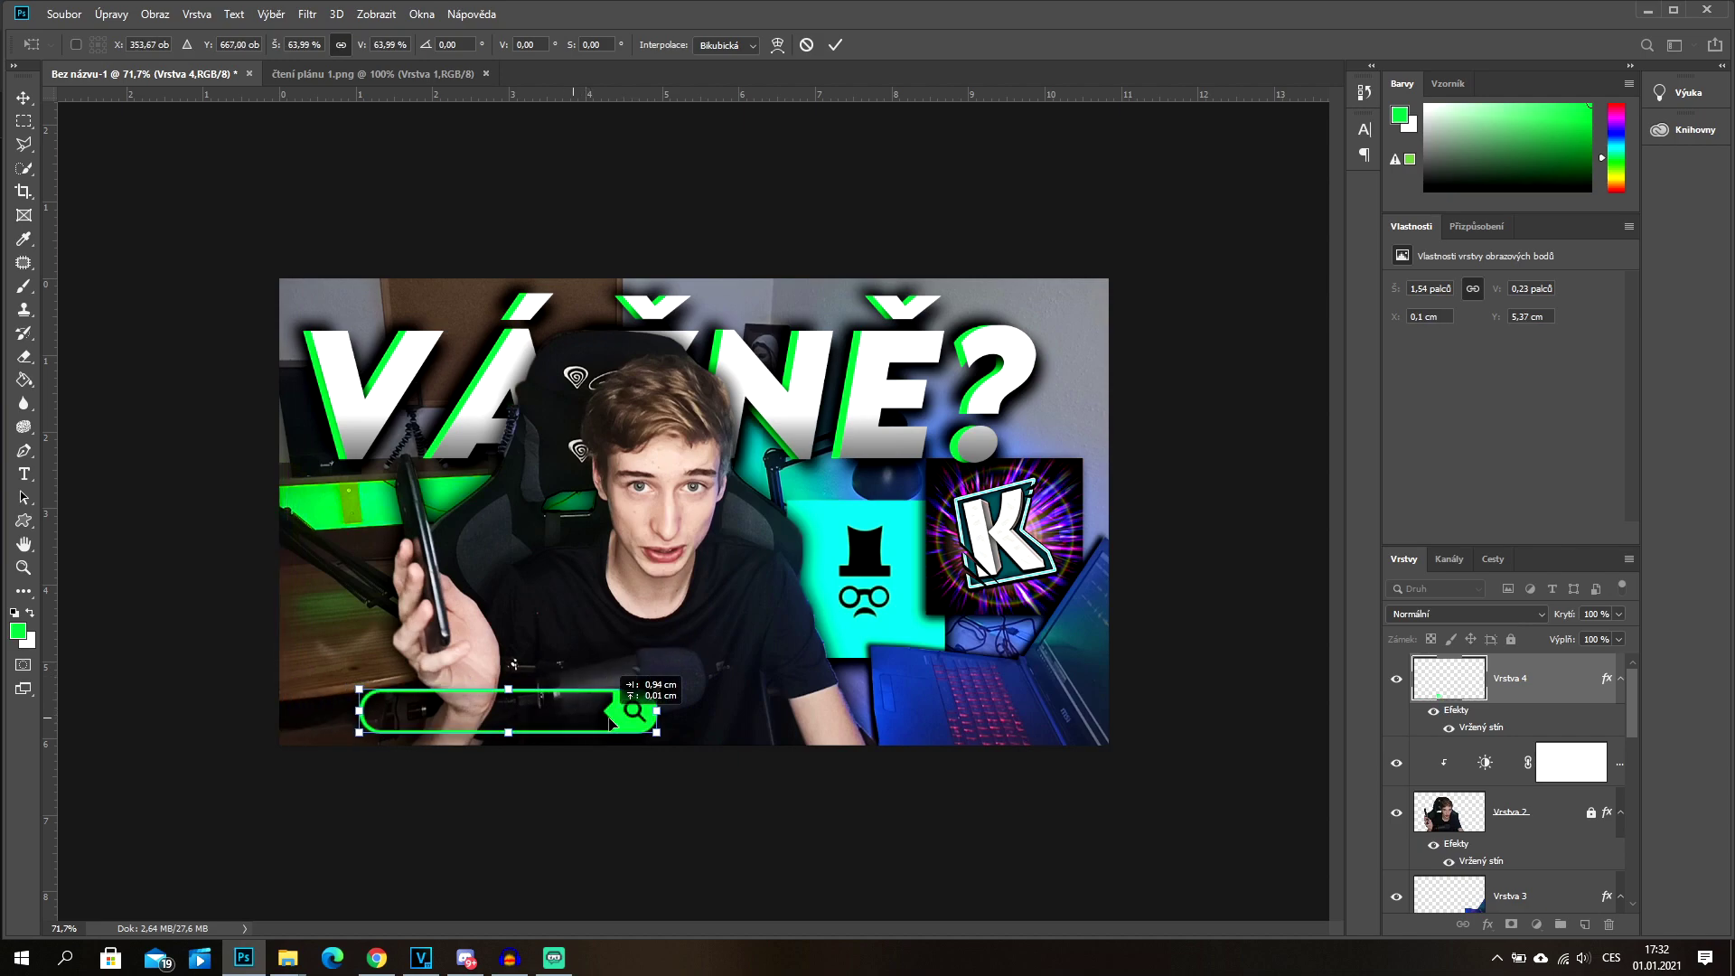
pyautogui.moveTo(876, 720); pyautogui.dragTo(489, 723)
pyautogui.moveTo(585, 685)
pyautogui.mouseDown()
pyautogui.moveTo(697, 635)
pyautogui.moveTo(623, 652)
pyautogui.mouseUp()
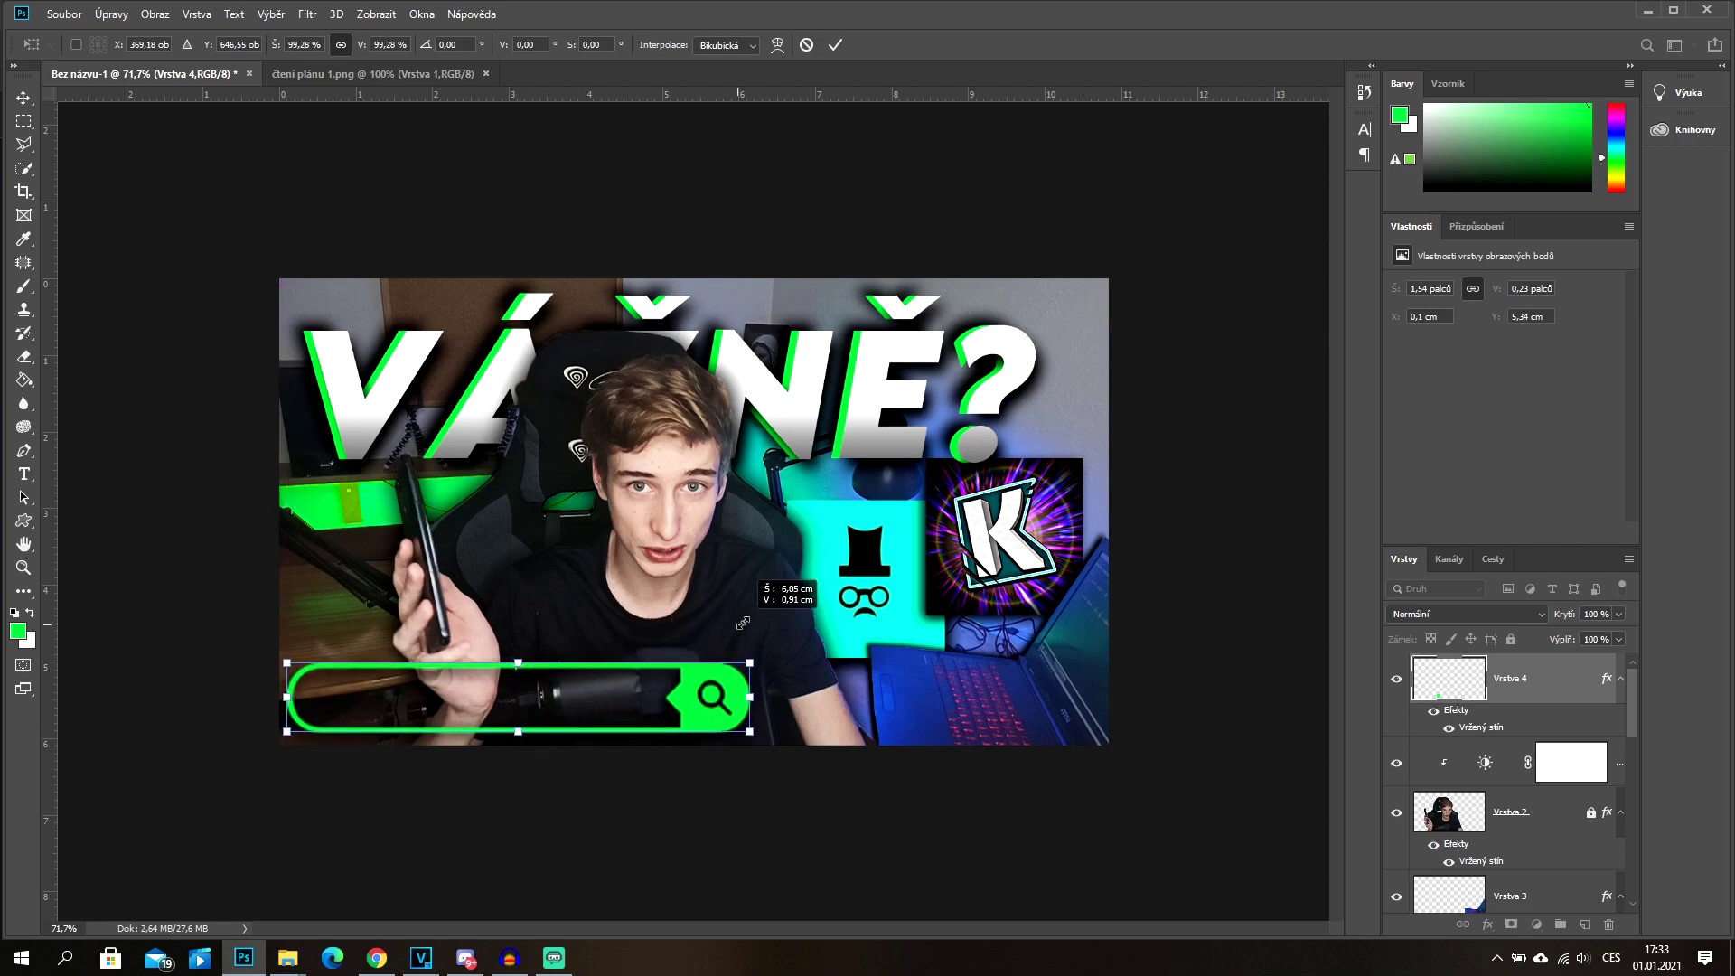
pyautogui.moveTo(624, 651); pyautogui.dragTo(631, 683)
pyautogui.press('Return')
# Step: Type the text 'NYCE VYDEA' inside the green search bar
pyautogui.press('t')
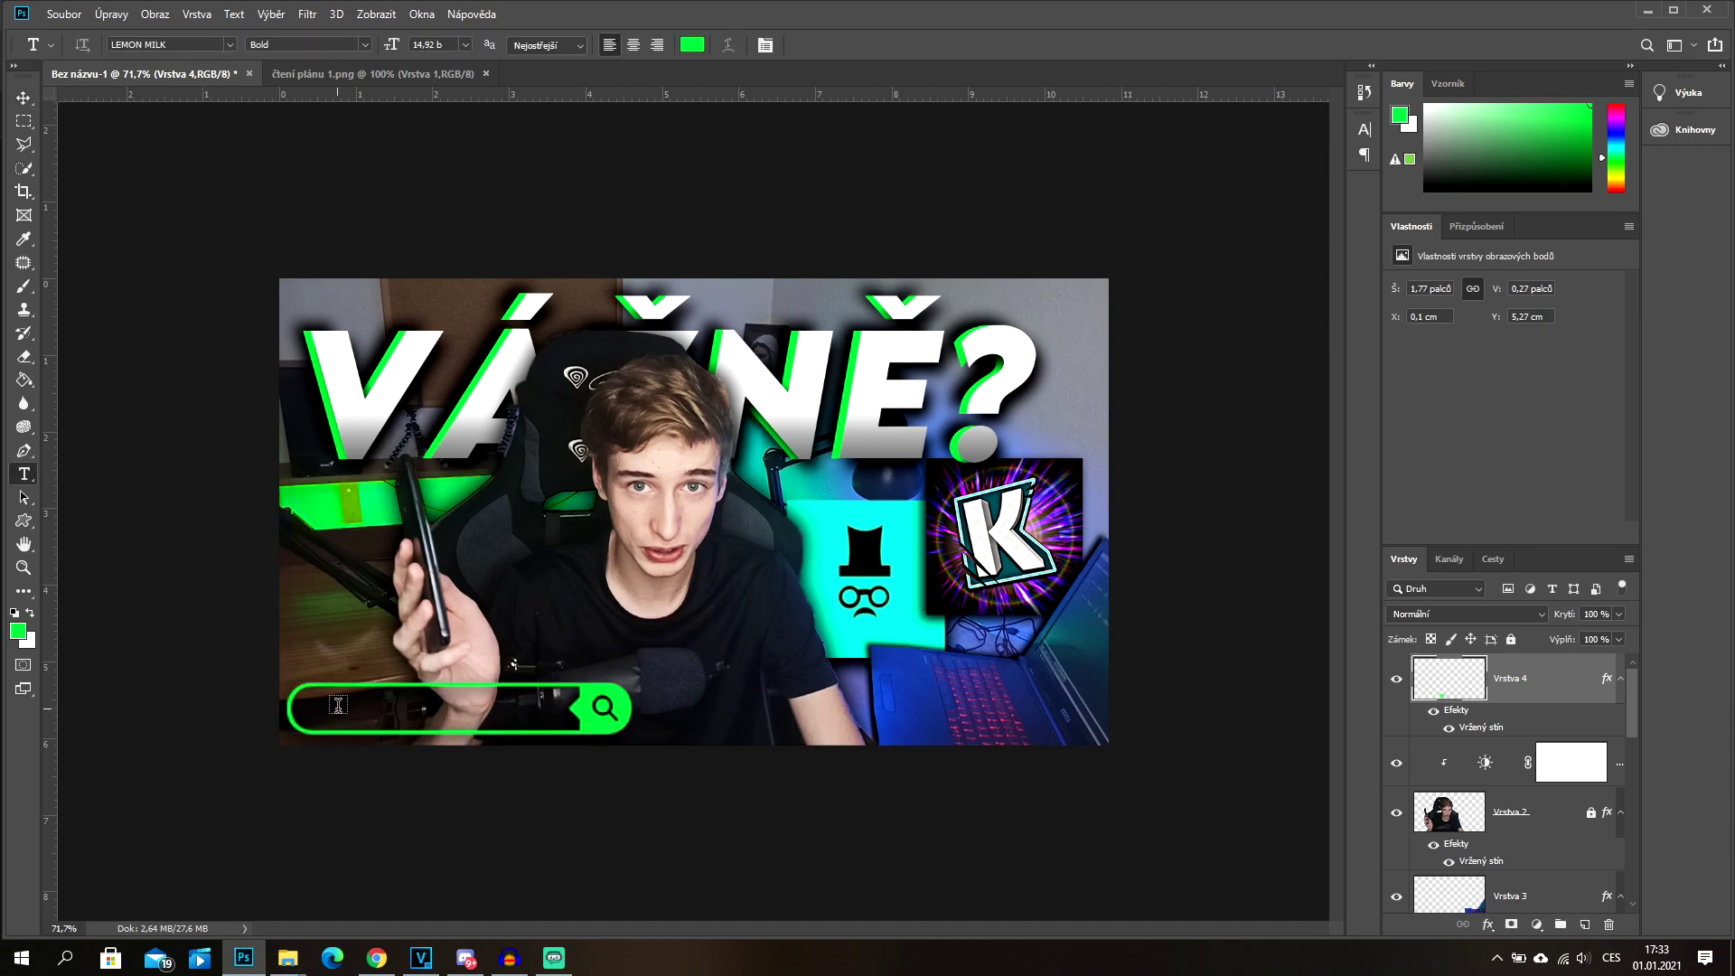
pyautogui.click(341, 707)
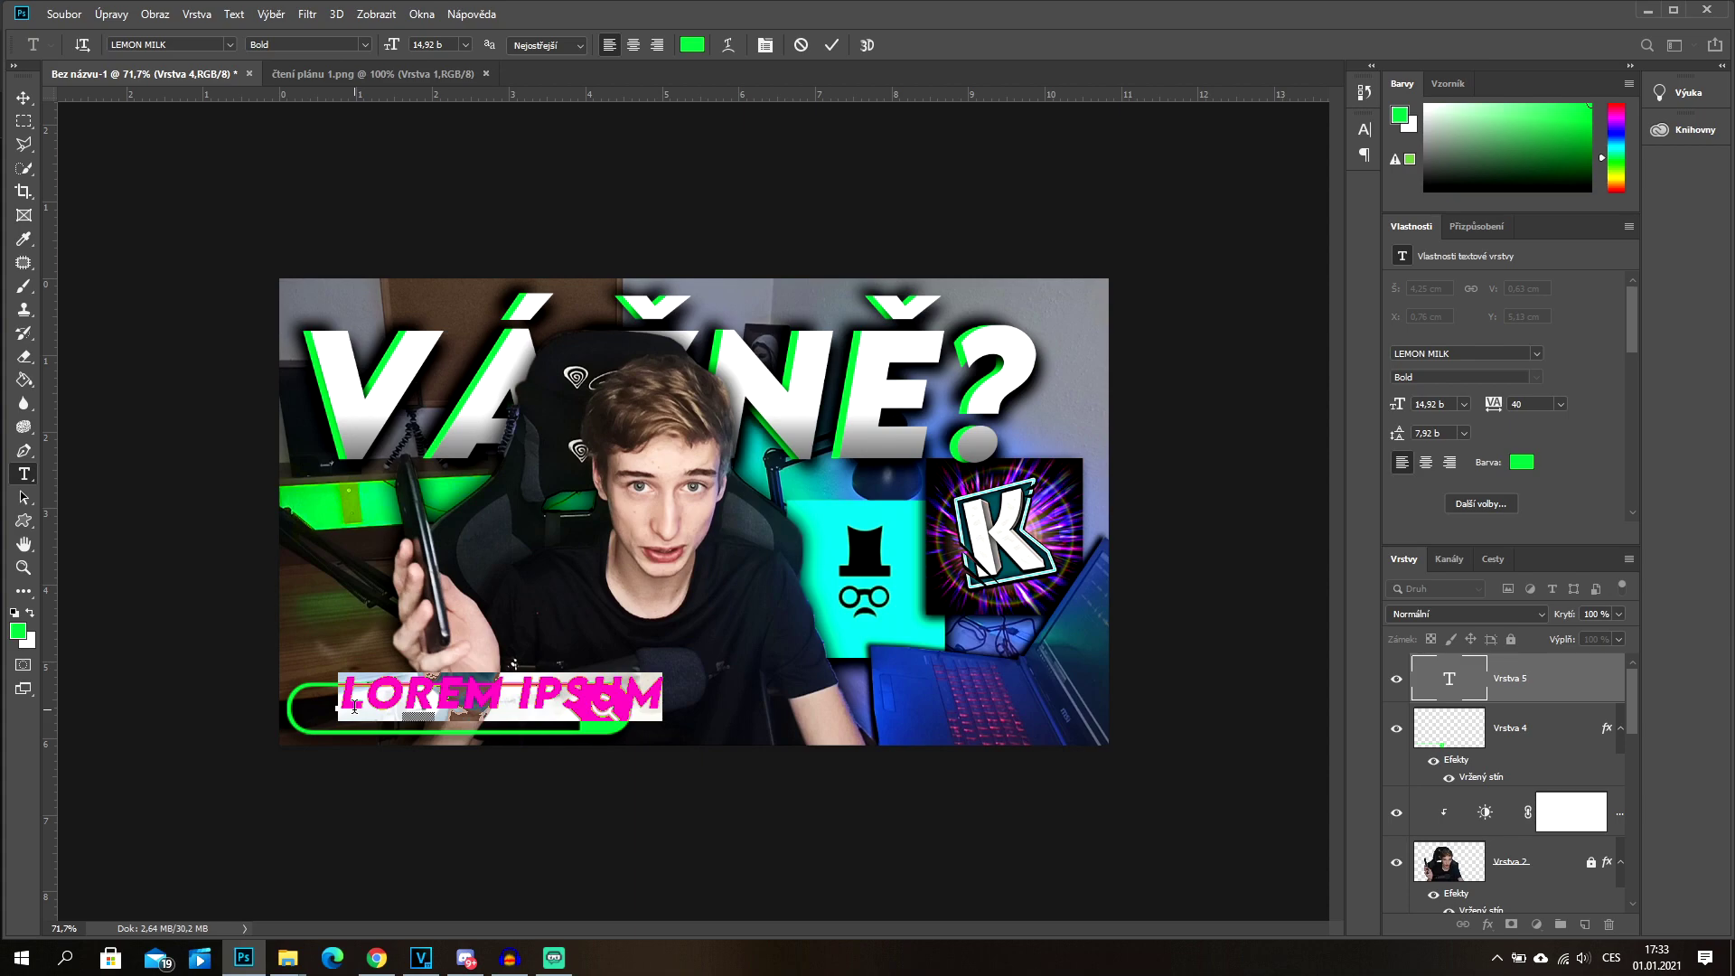
pyautogui.write('SUPER VYDRA')
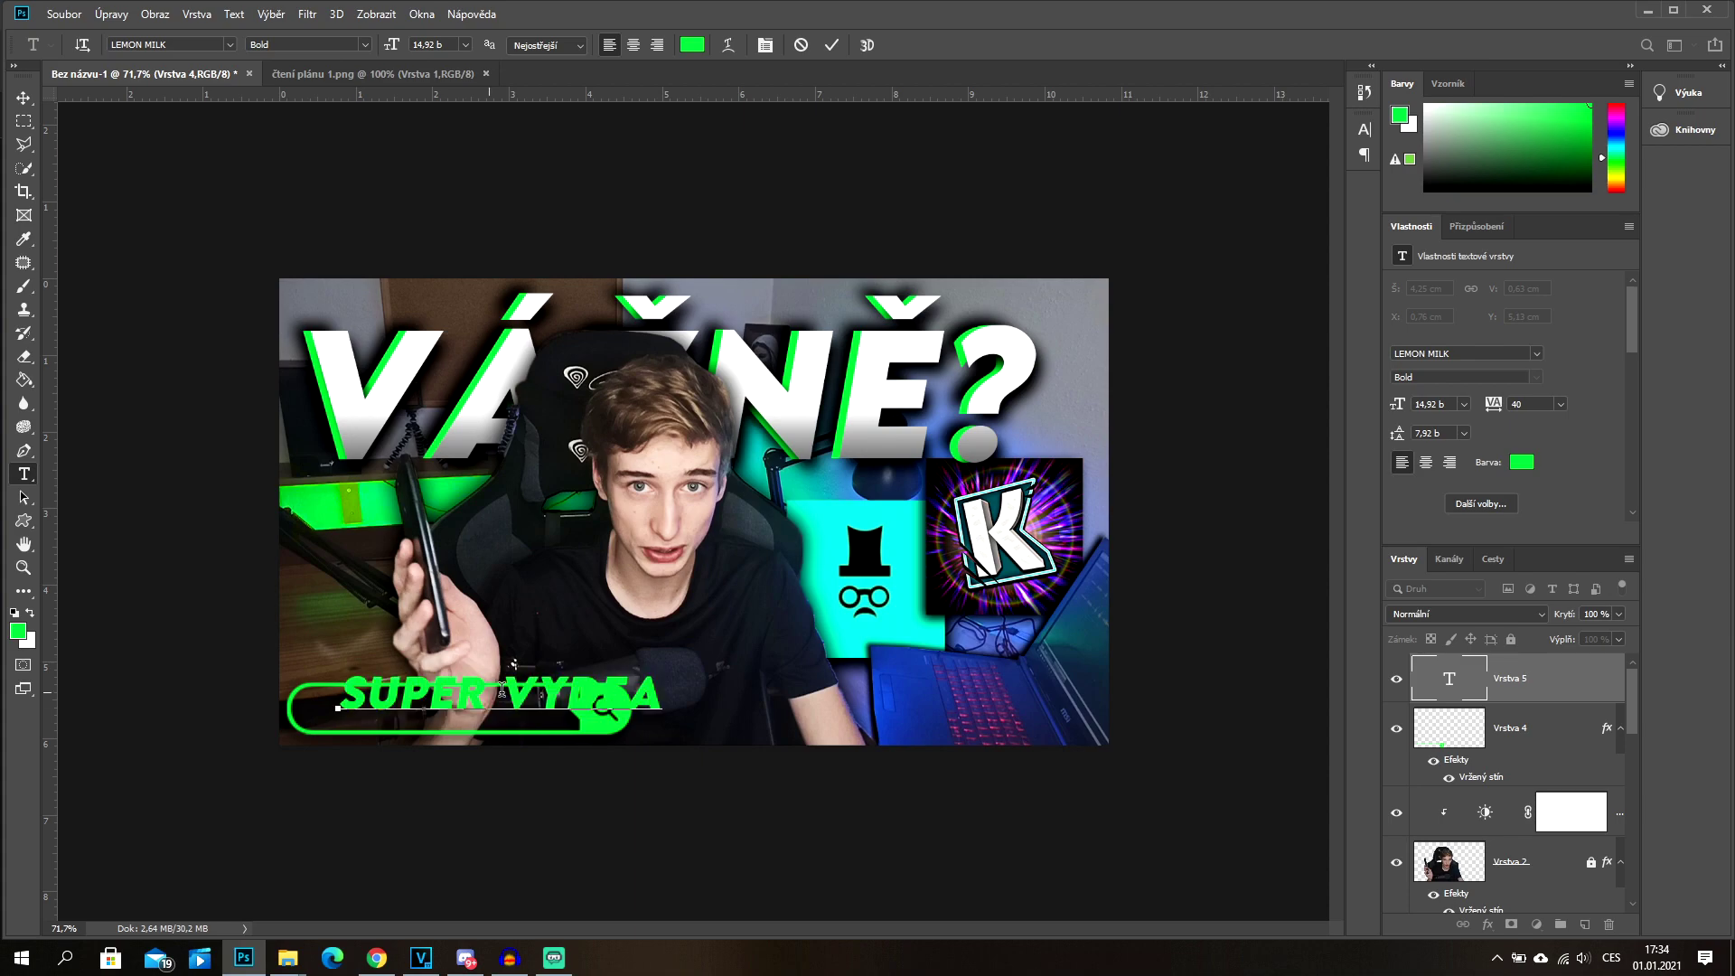
pyautogui.press('BackSpace')
pyautogui.press('BackSpace')
pyautogui.press('BackSpace')
pyautogui.press('BackSpace')
pyautogui.press('BackSpace')
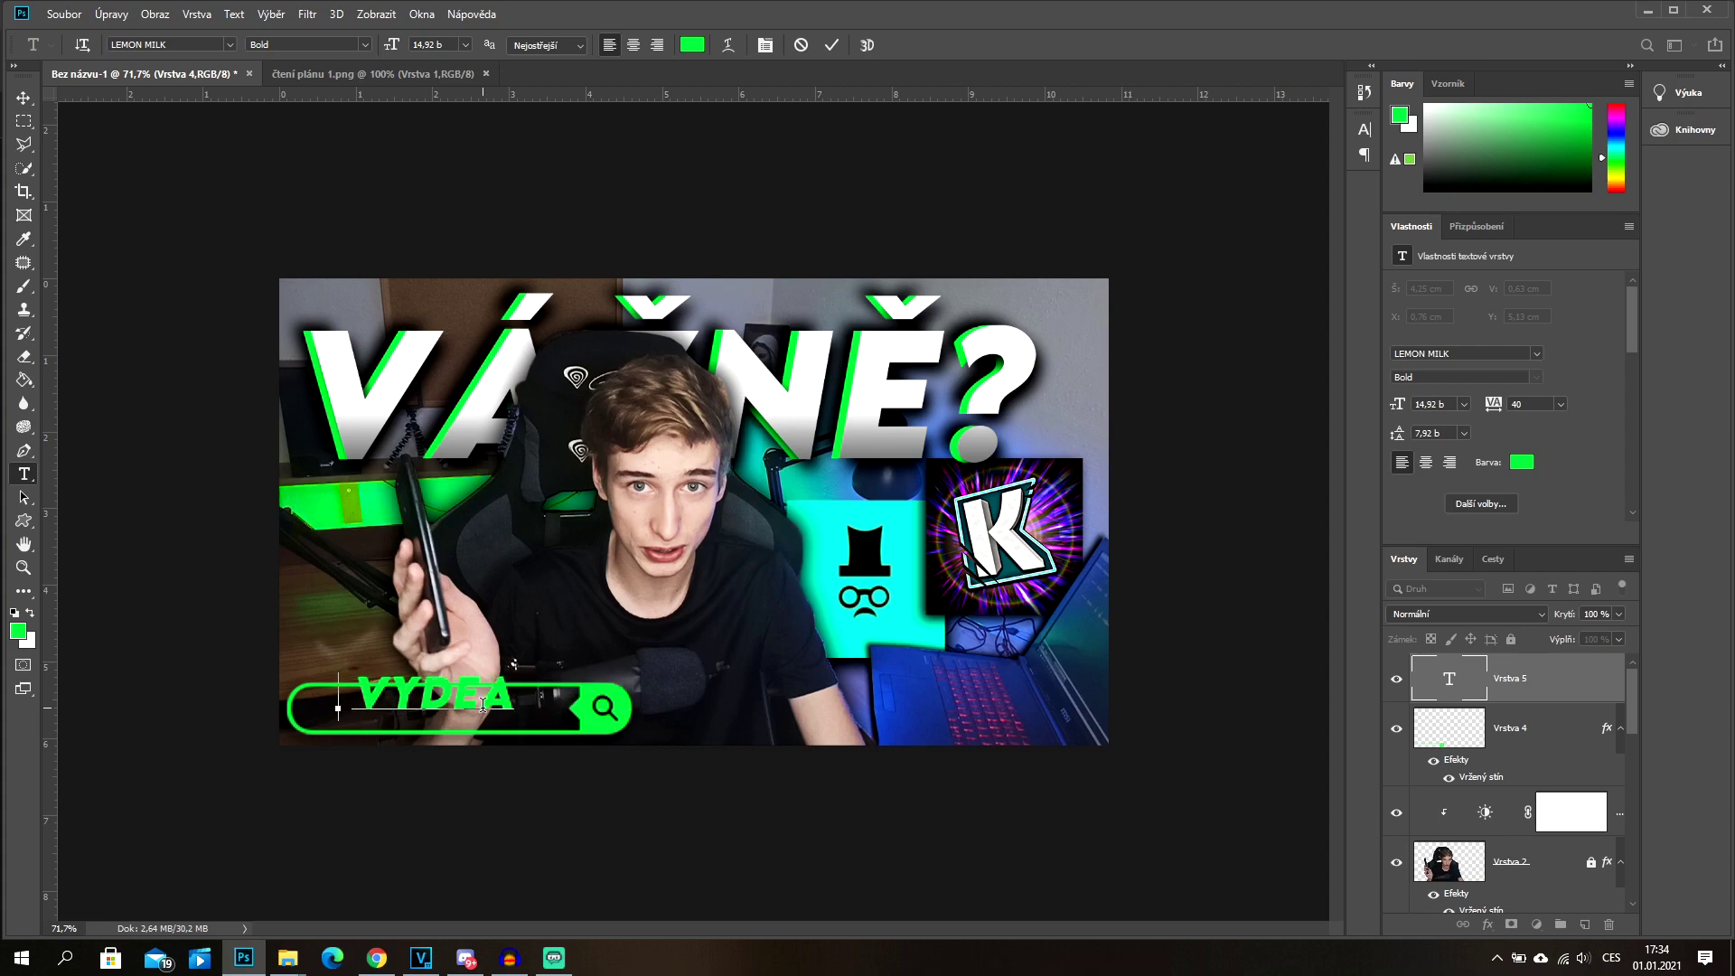
pyautogui.write('NYCE')
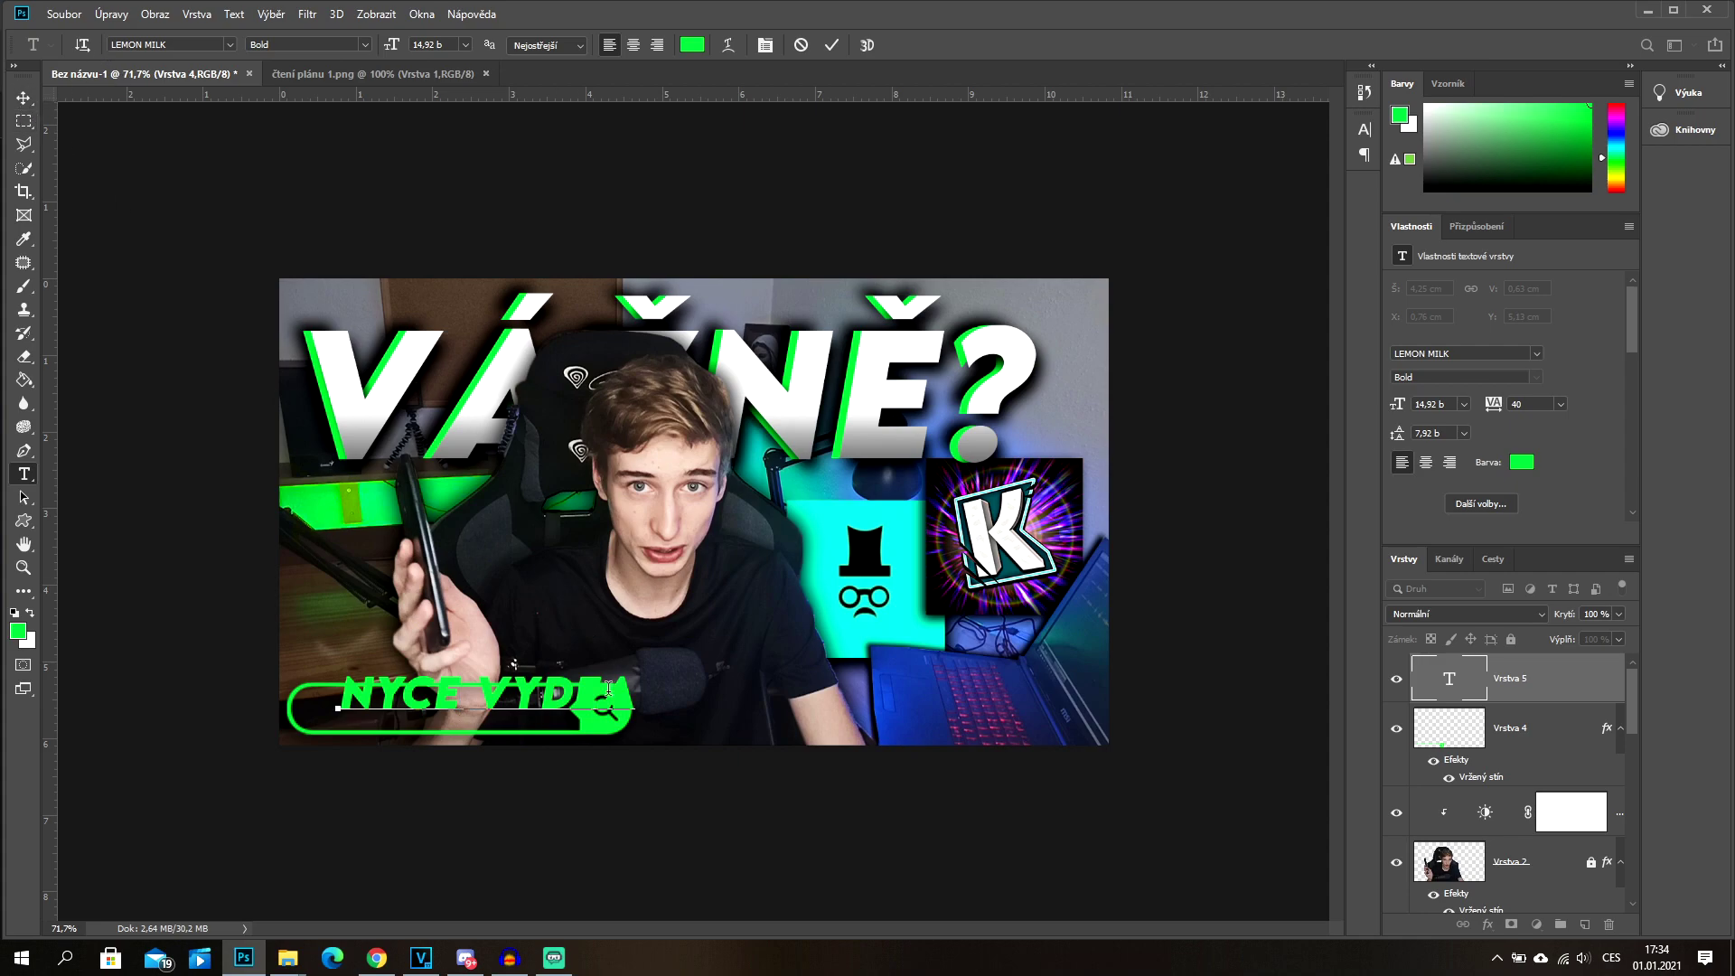
pyautogui.click(641, 715)
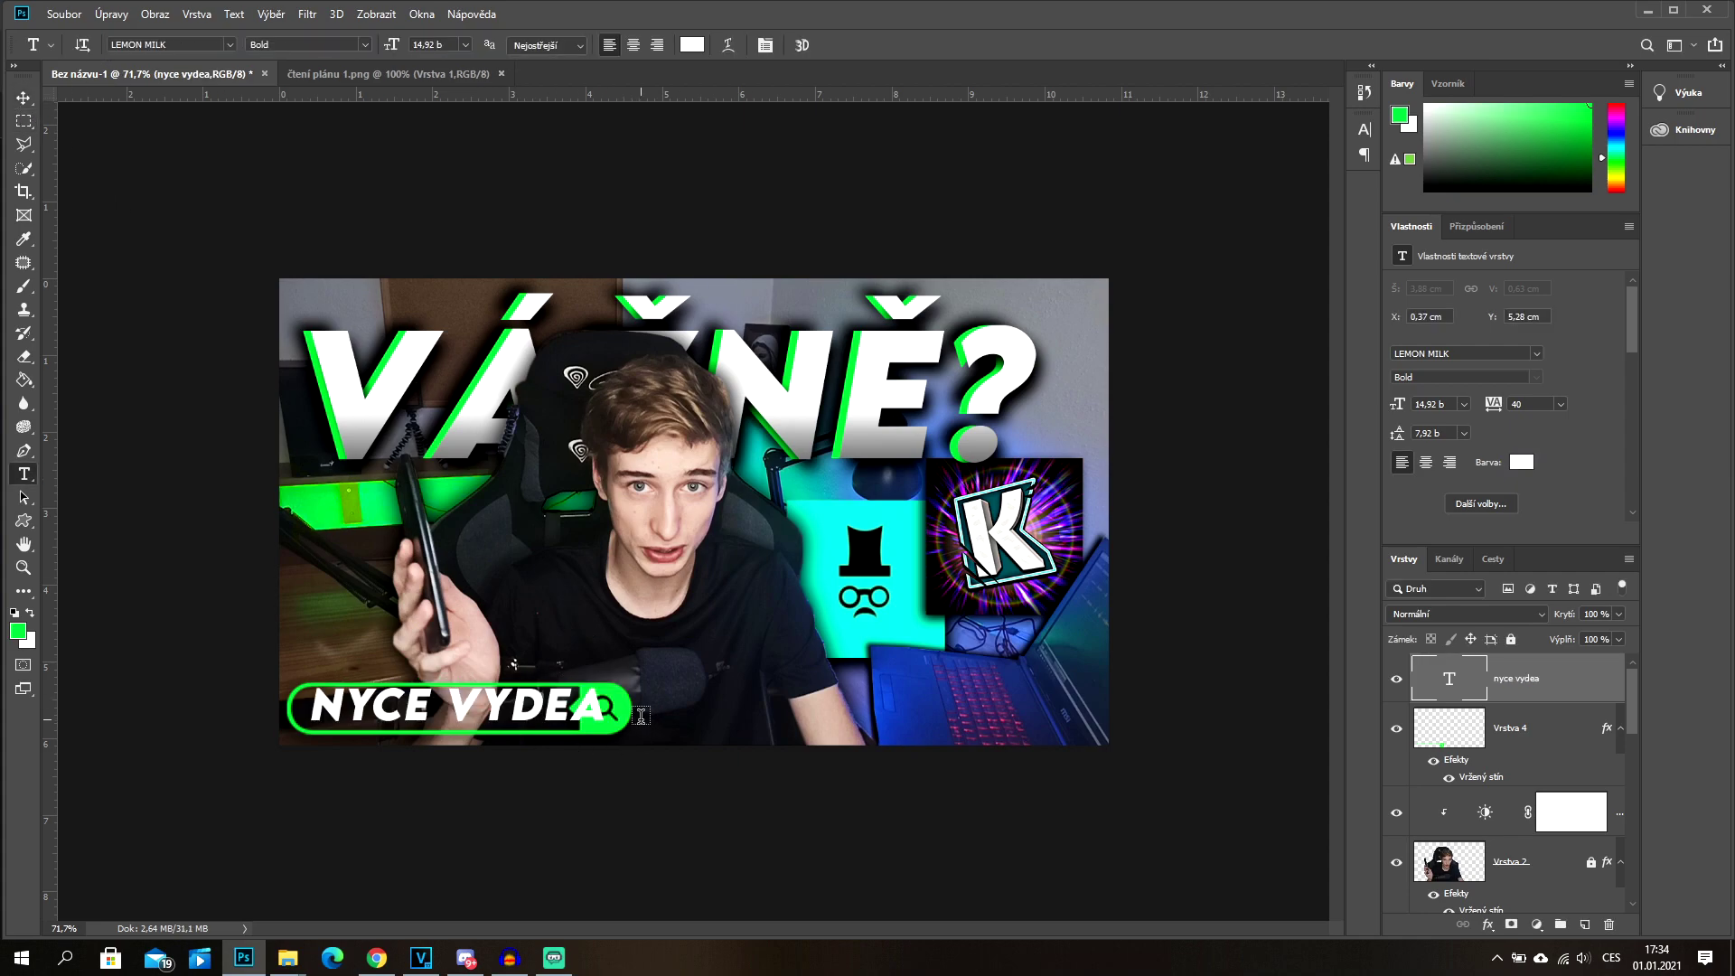
# Step: Shrink the NYCE VYDEA text slightly and nudge it up to fit the bar
pyautogui.click(21, 99)
pyautogui.hotkey('ctrl', 't')
pyautogui.moveTo(606, 730); pyautogui.dragTo(528, 710)
pyautogui.press('Up')
pyautogui.press('Up')
pyautogui.press('Up')
pyautogui.press('Up')
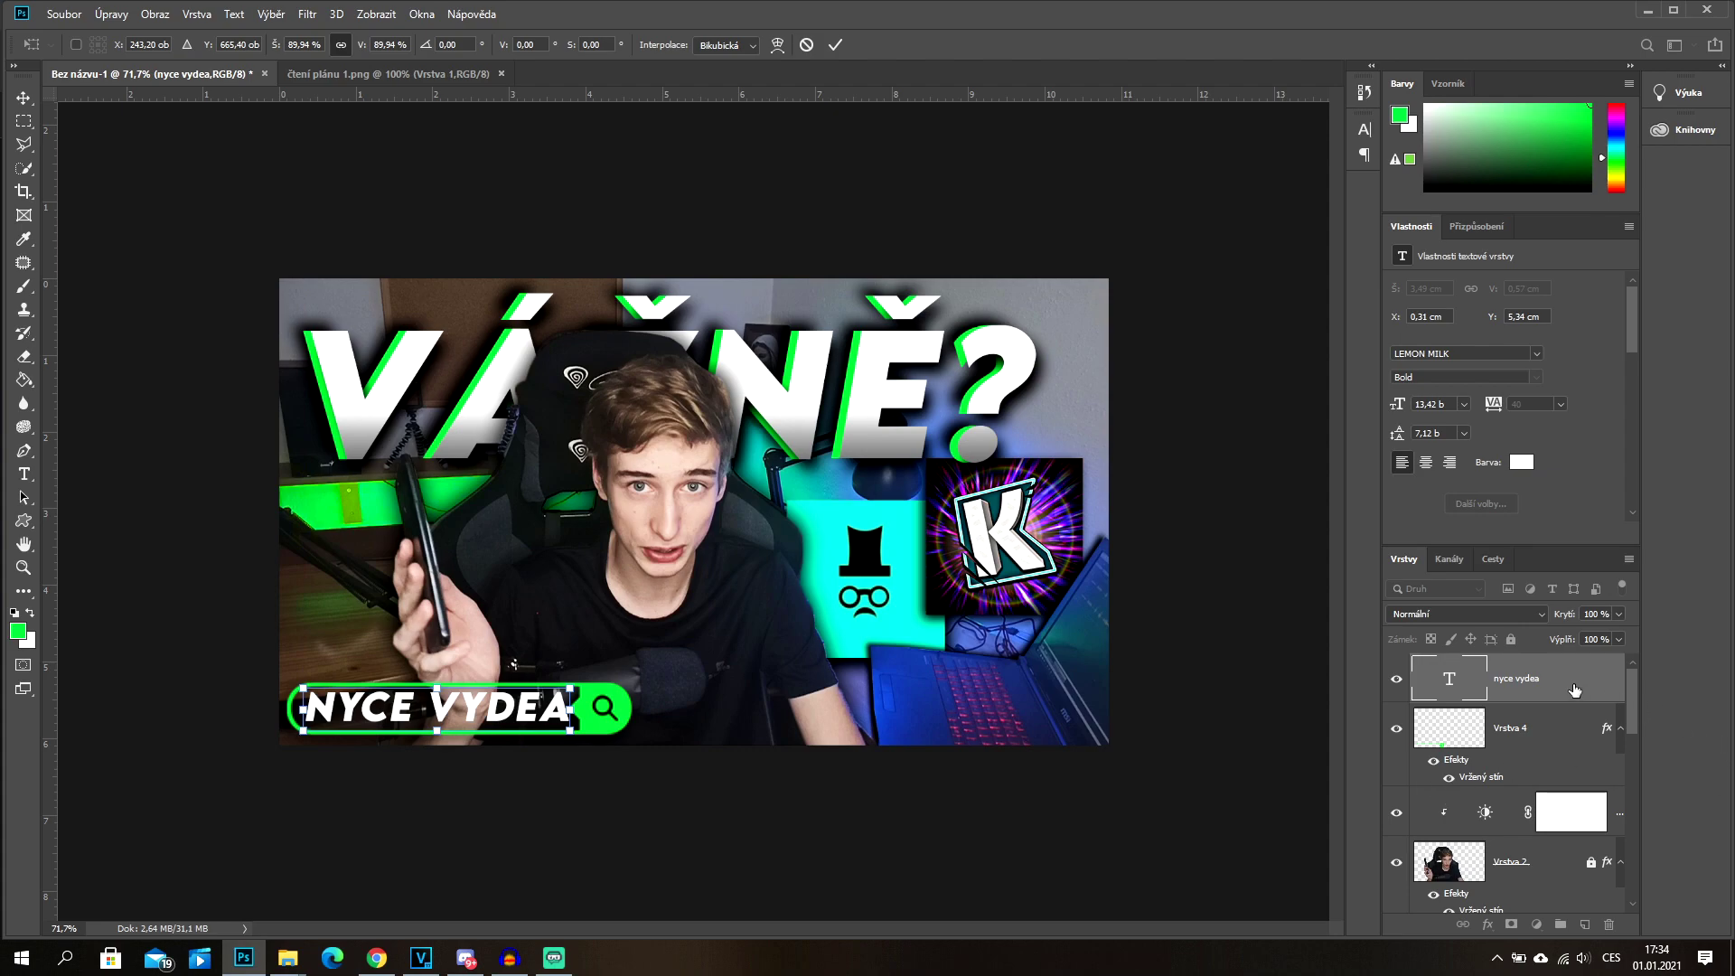
# Step: Add a slightly farther drop shadow to the NYCE VYDEA text, leaving stroke off
pyautogui.press('Return')
pyautogui.doubleClick(1570, 687)
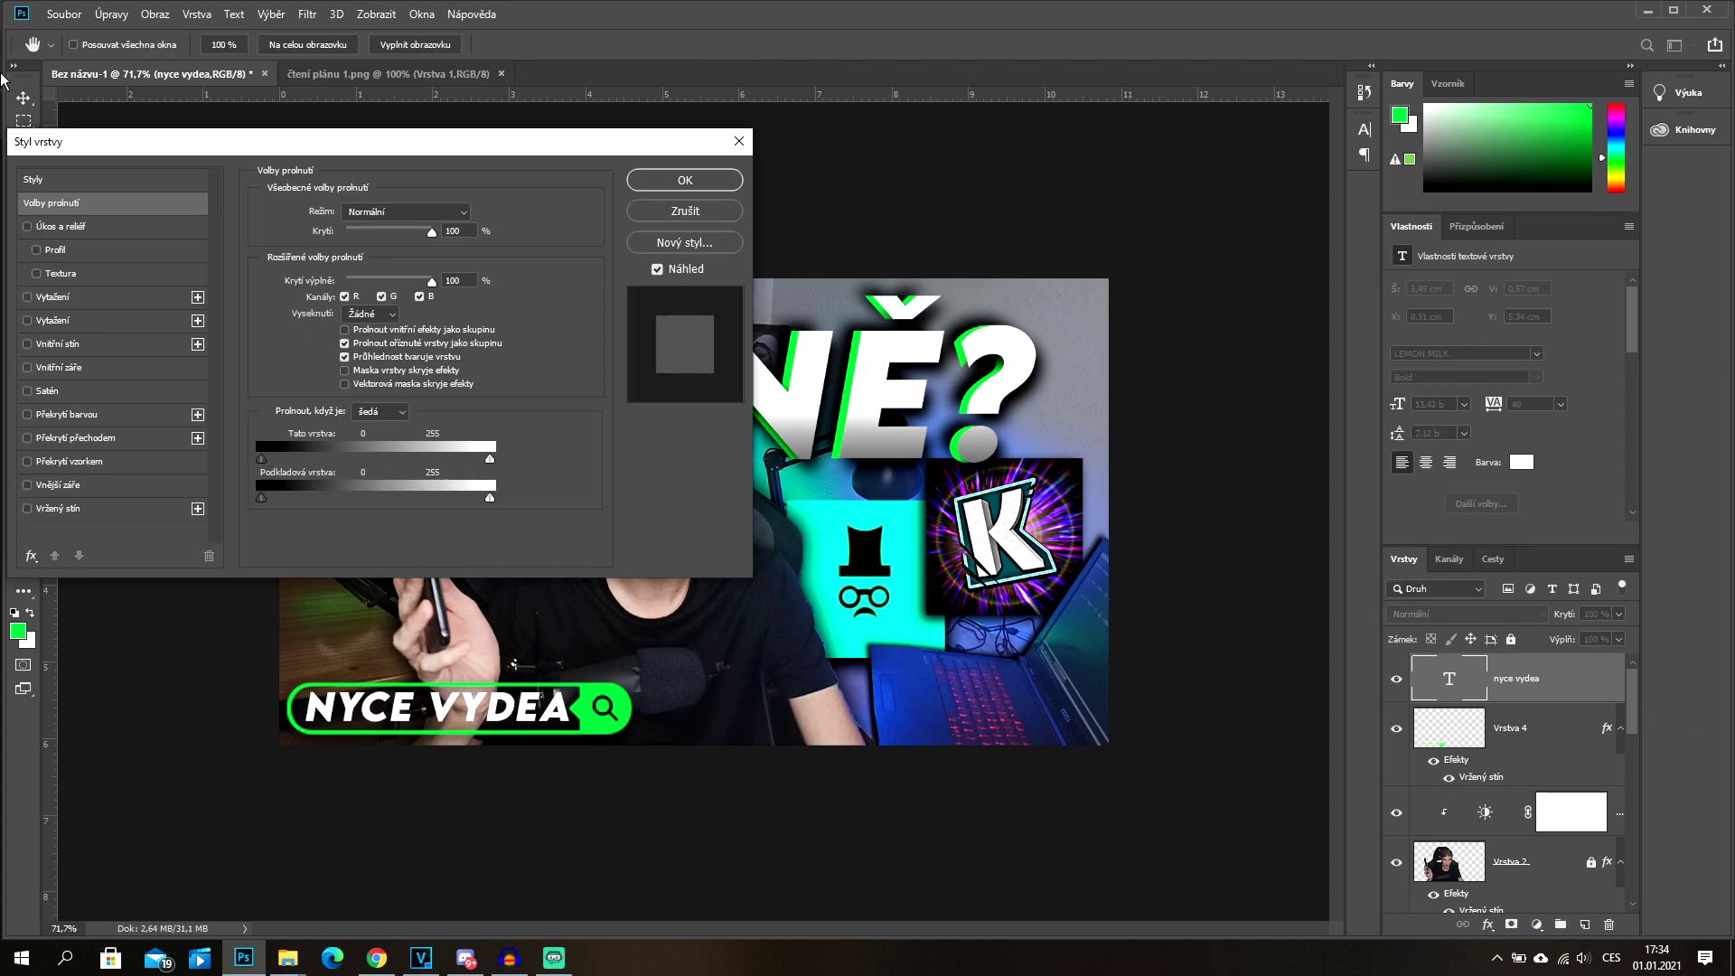
pyautogui.click(27, 297)
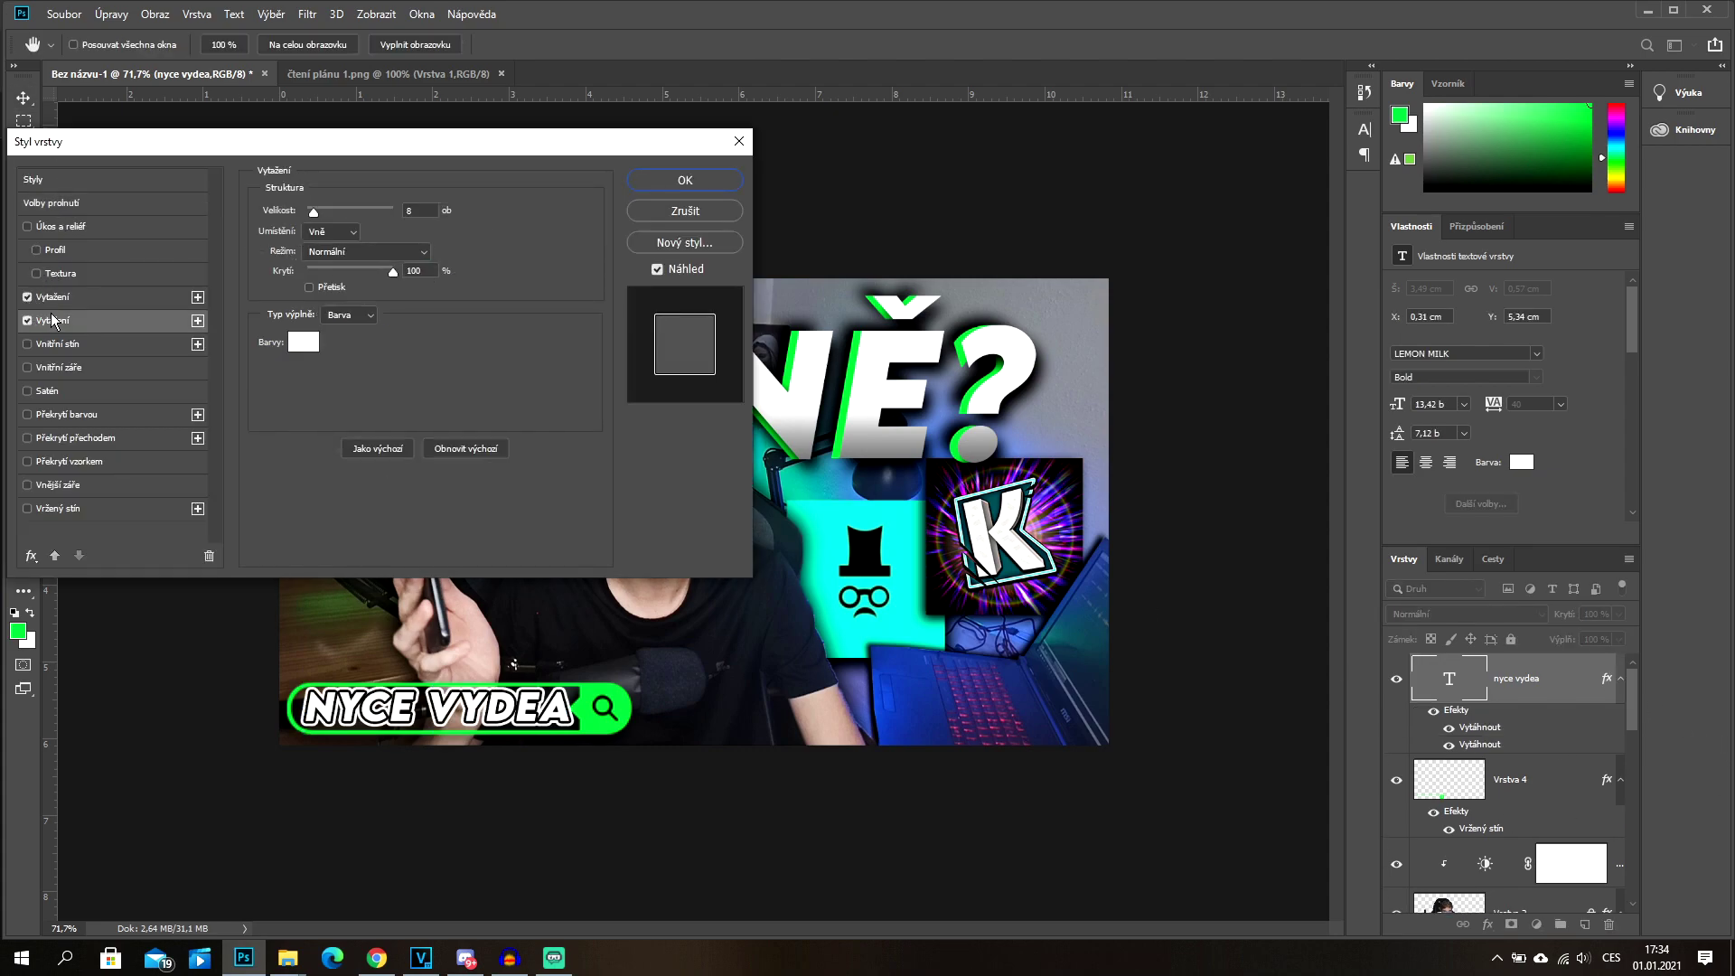
pyautogui.click(27, 320)
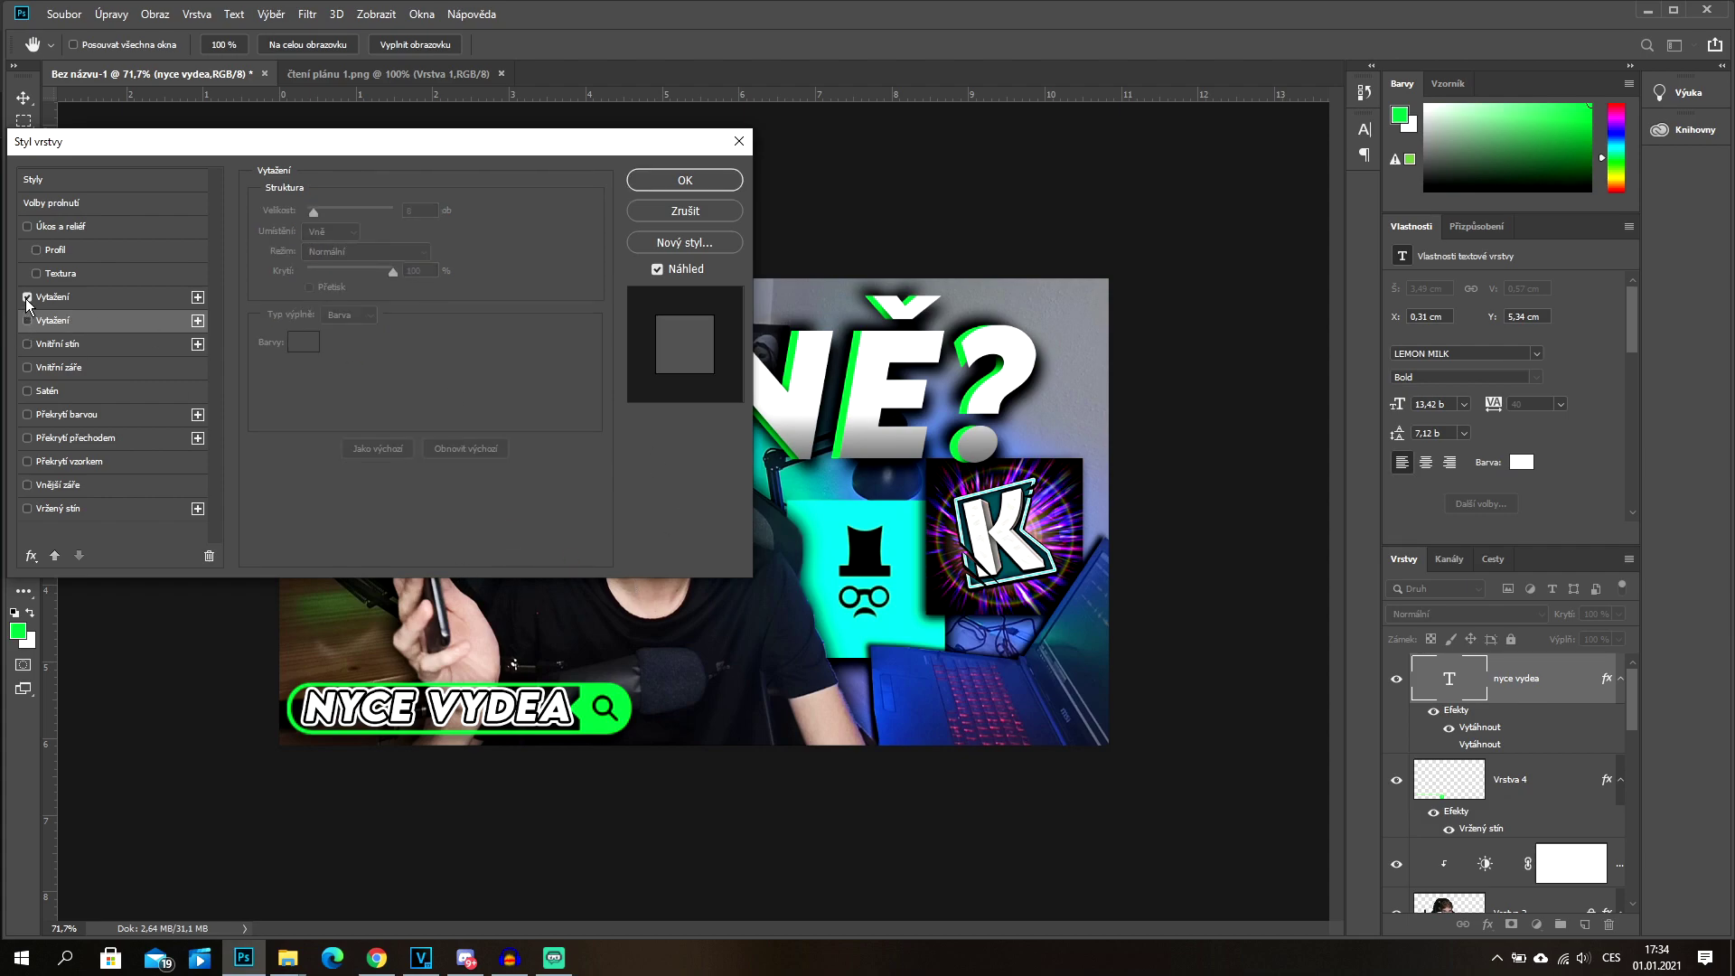
pyautogui.click(27, 509)
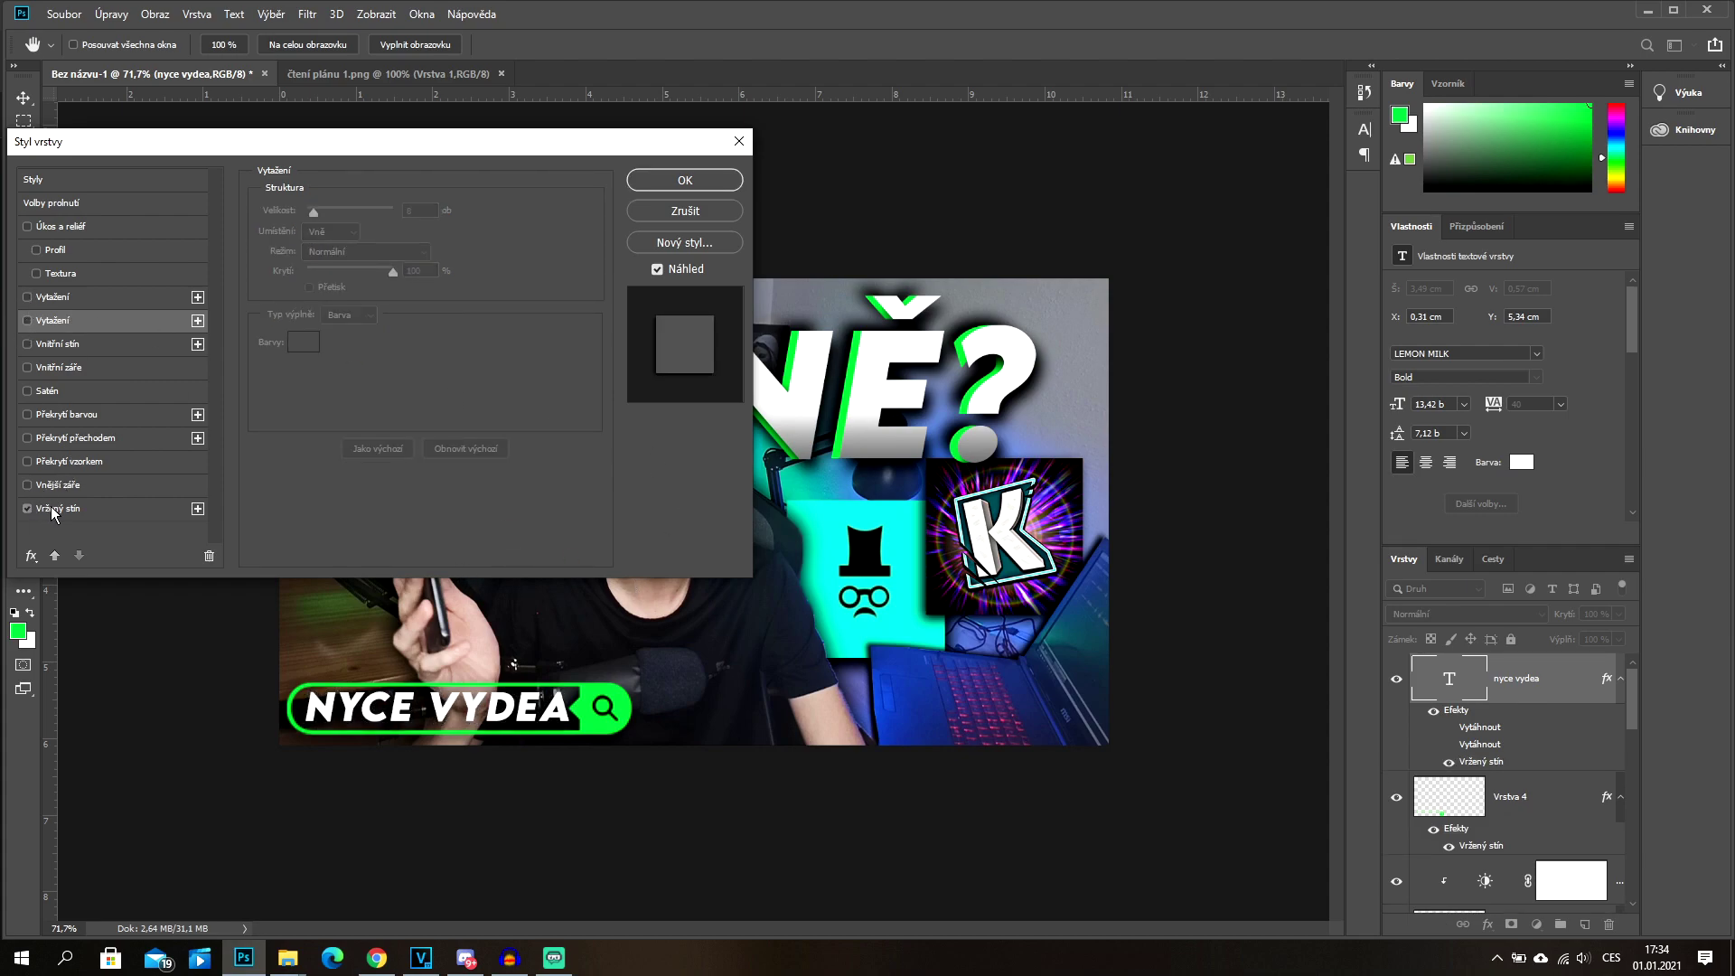
pyautogui.click(54, 509)
pyautogui.moveTo(330, 301); pyautogui.dragTo(332, 305)
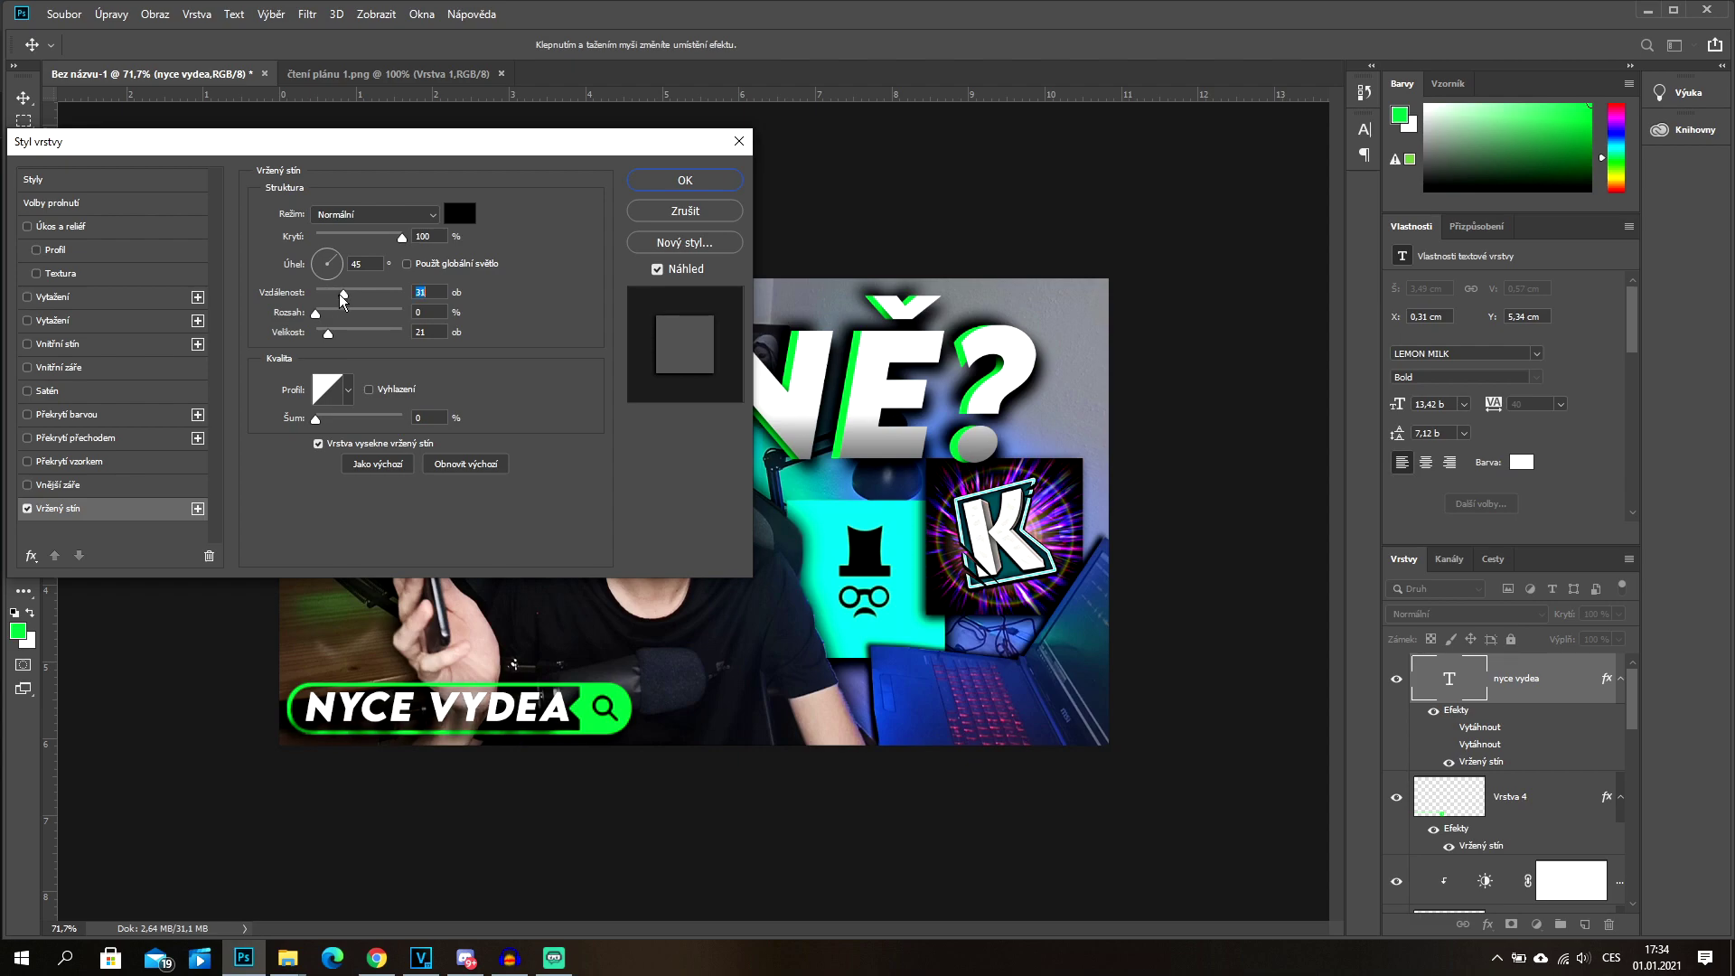
pyautogui.click(706, 182)
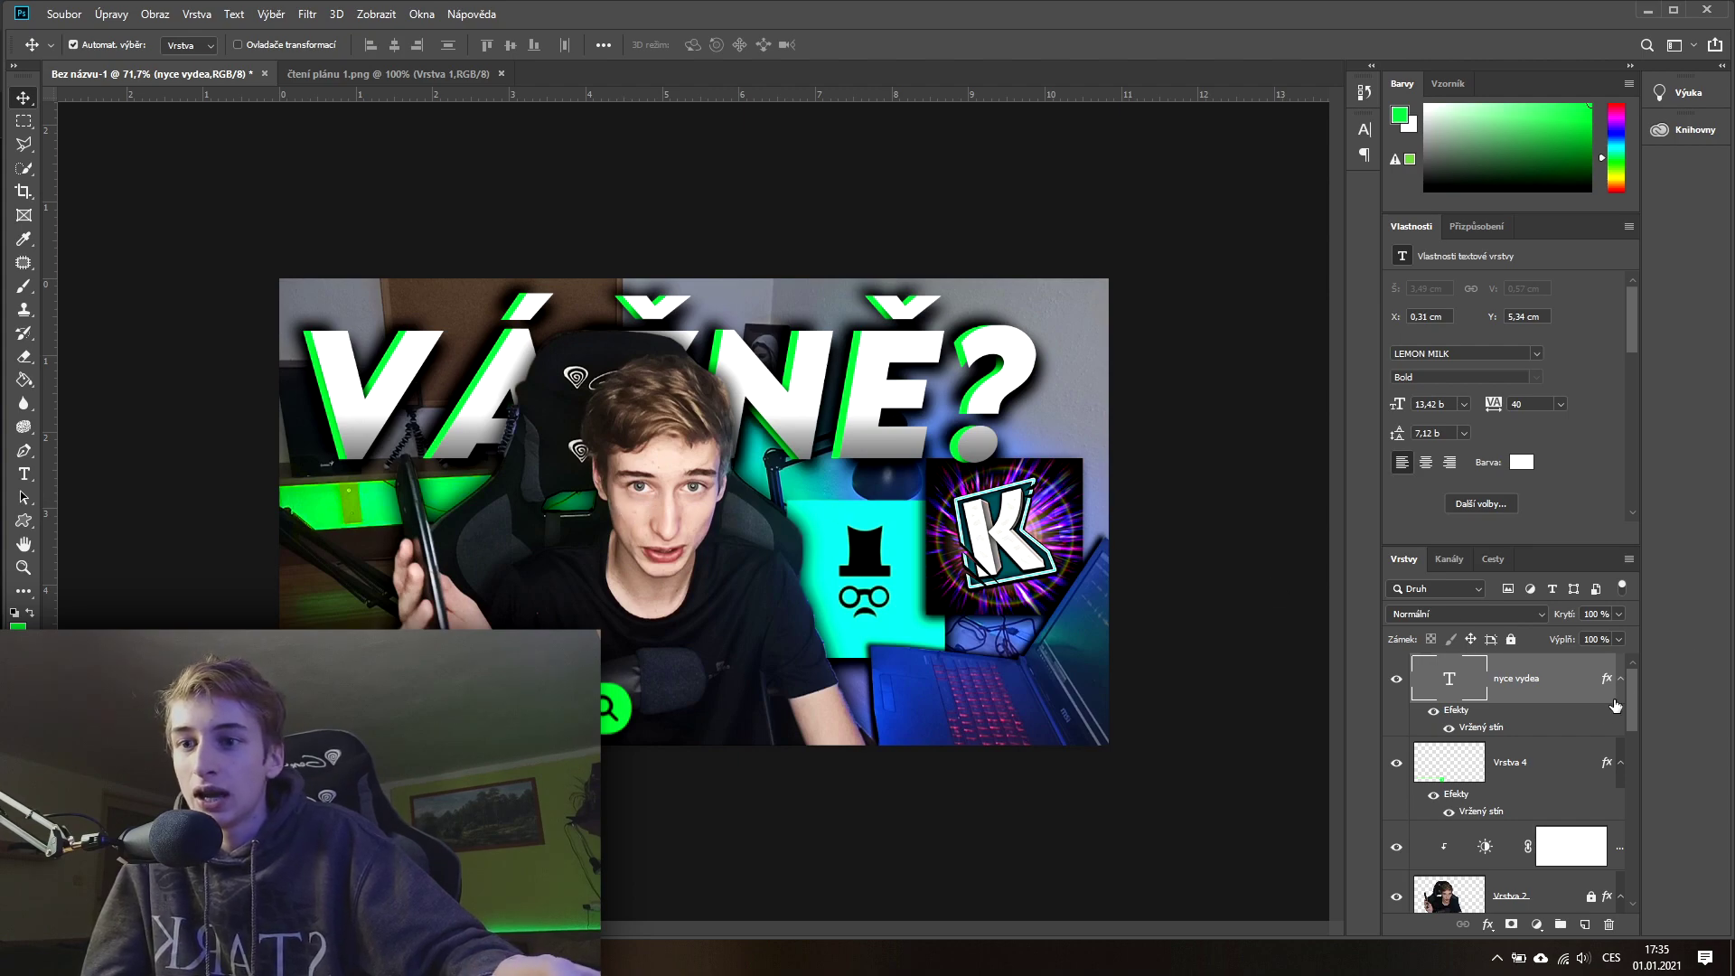
pyautogui.scroll(-3, 1559, 849)
pyautogui.click(1560, 738)
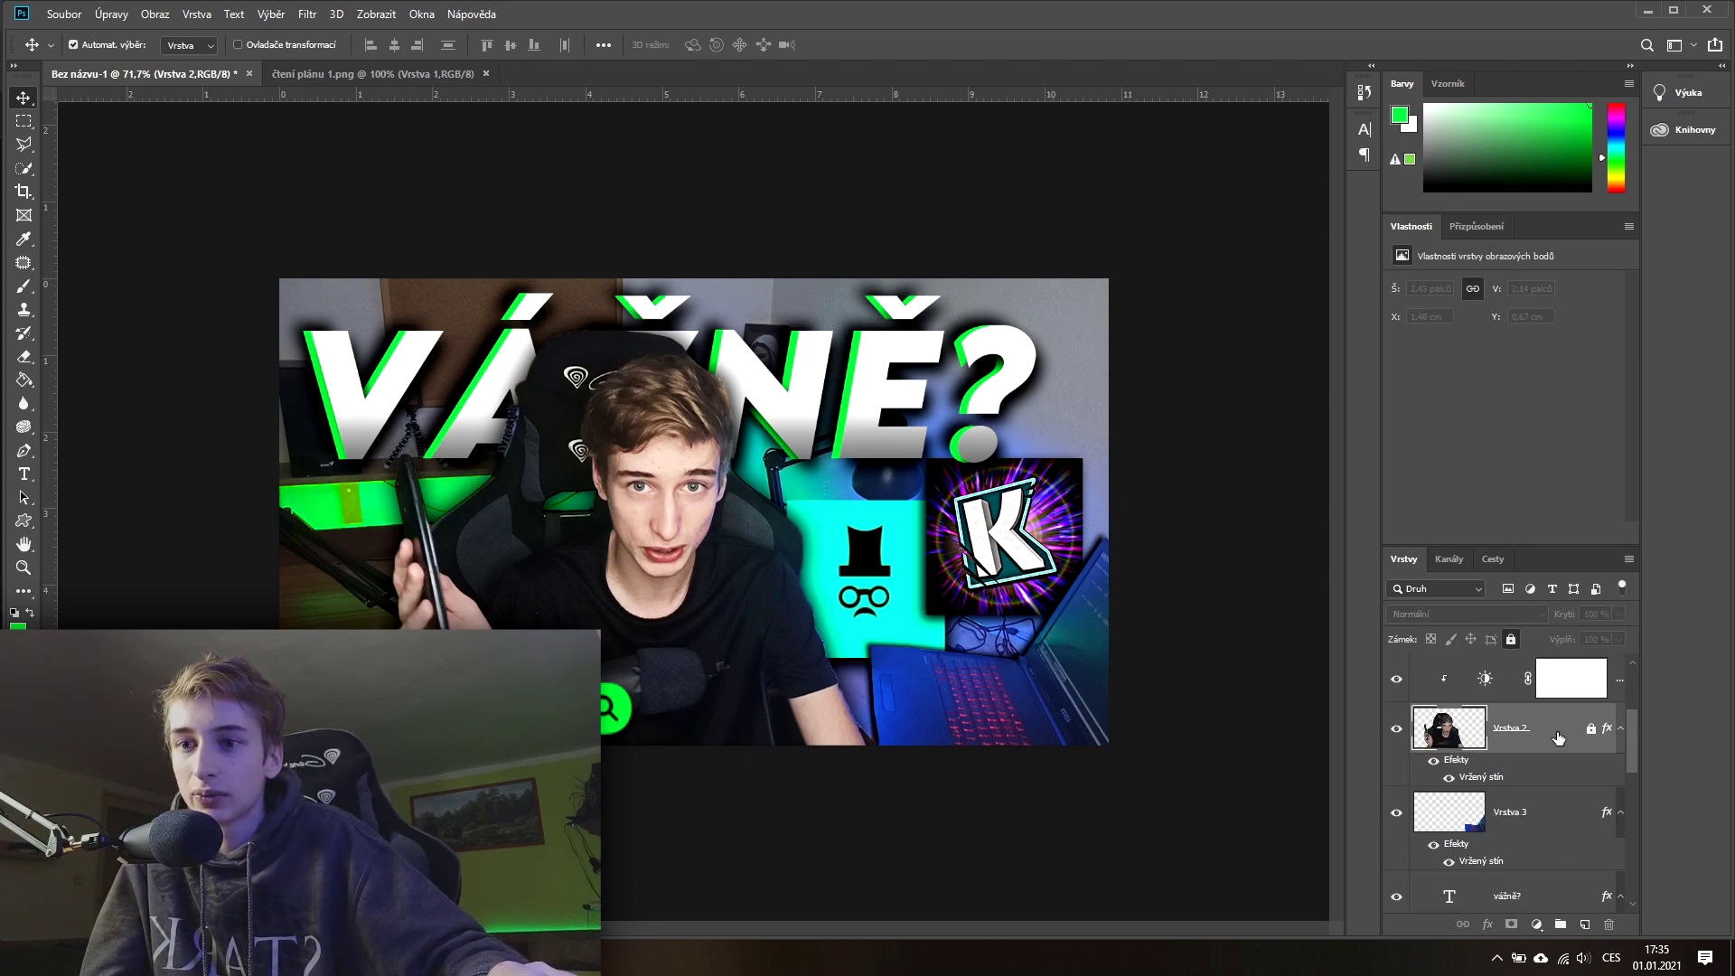
pyautogui.scroll(-3, 1536, 716)
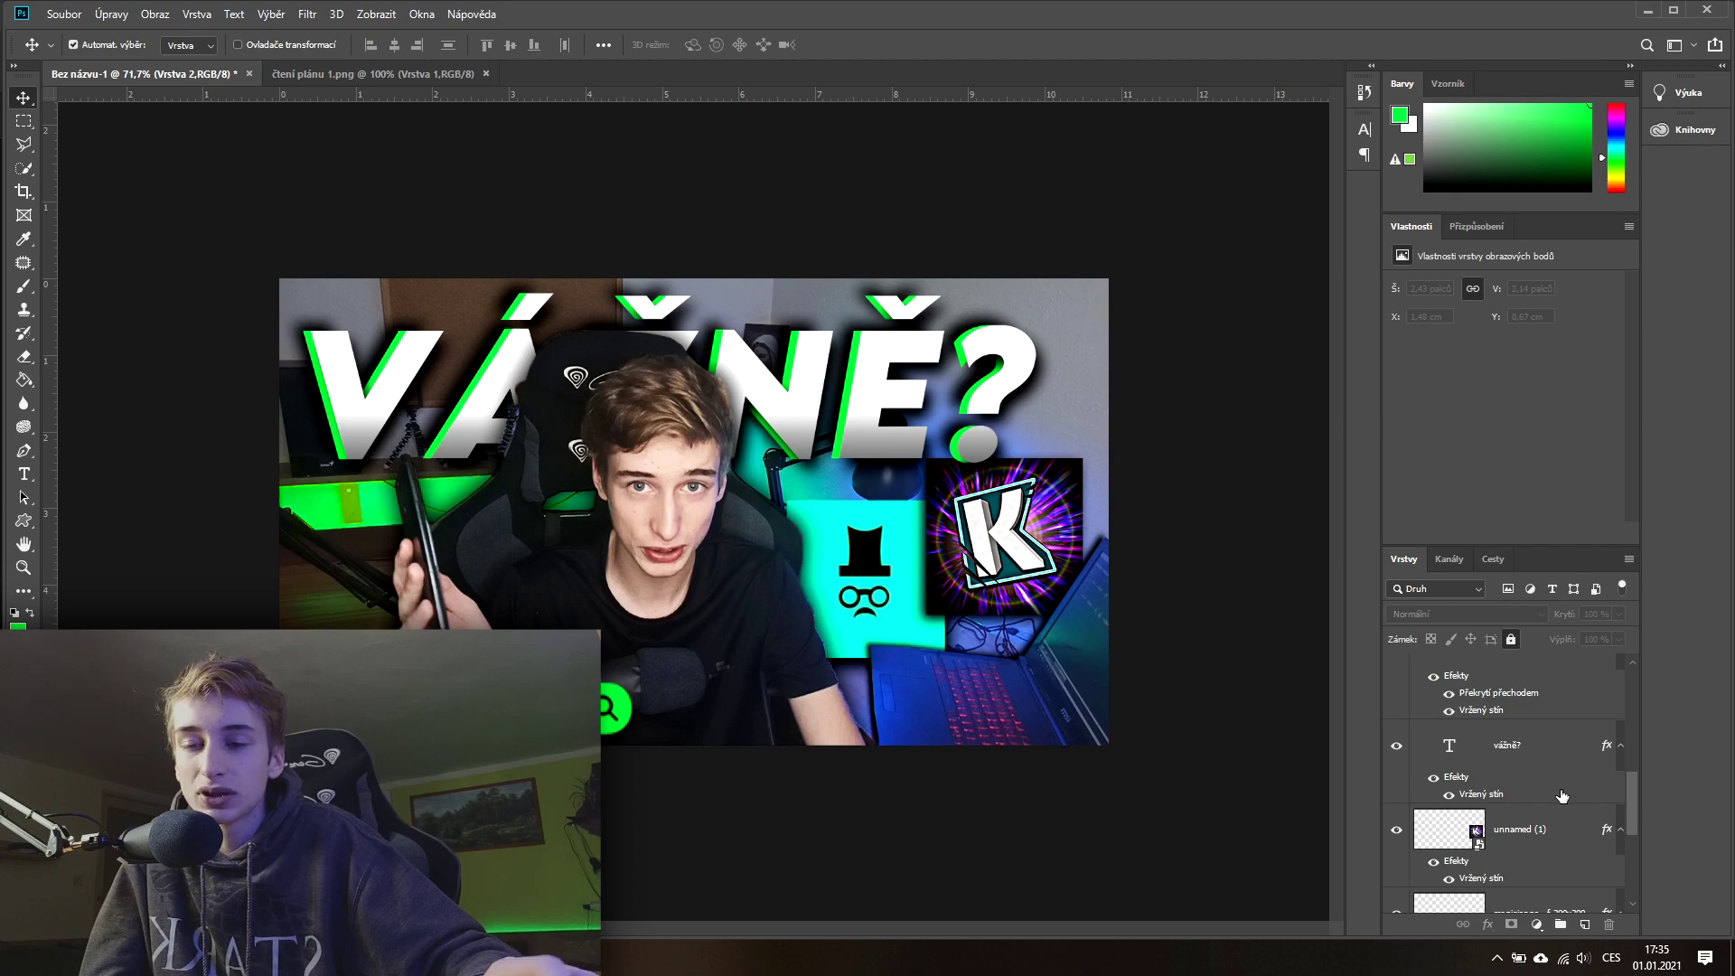
pyautogui.scroll(-3, 1562, 795)
pyautogui.click(1550, 840)
pyautogui.click(1484, 611)
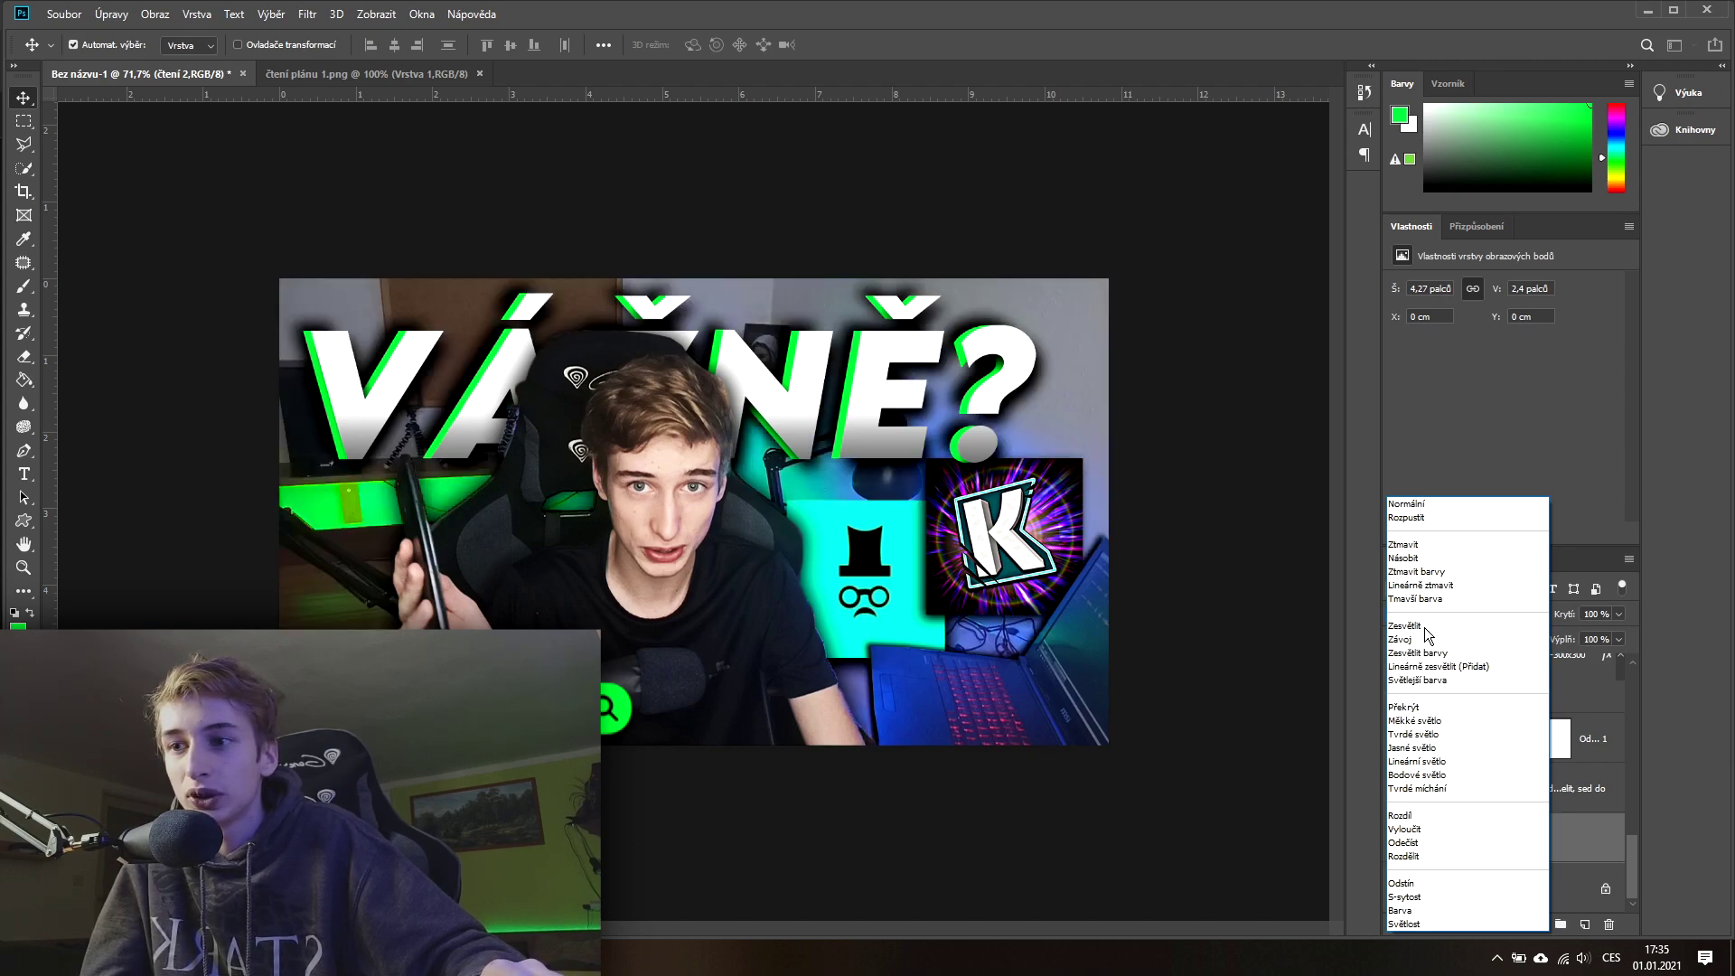
pyautogui.click(1419, 503)
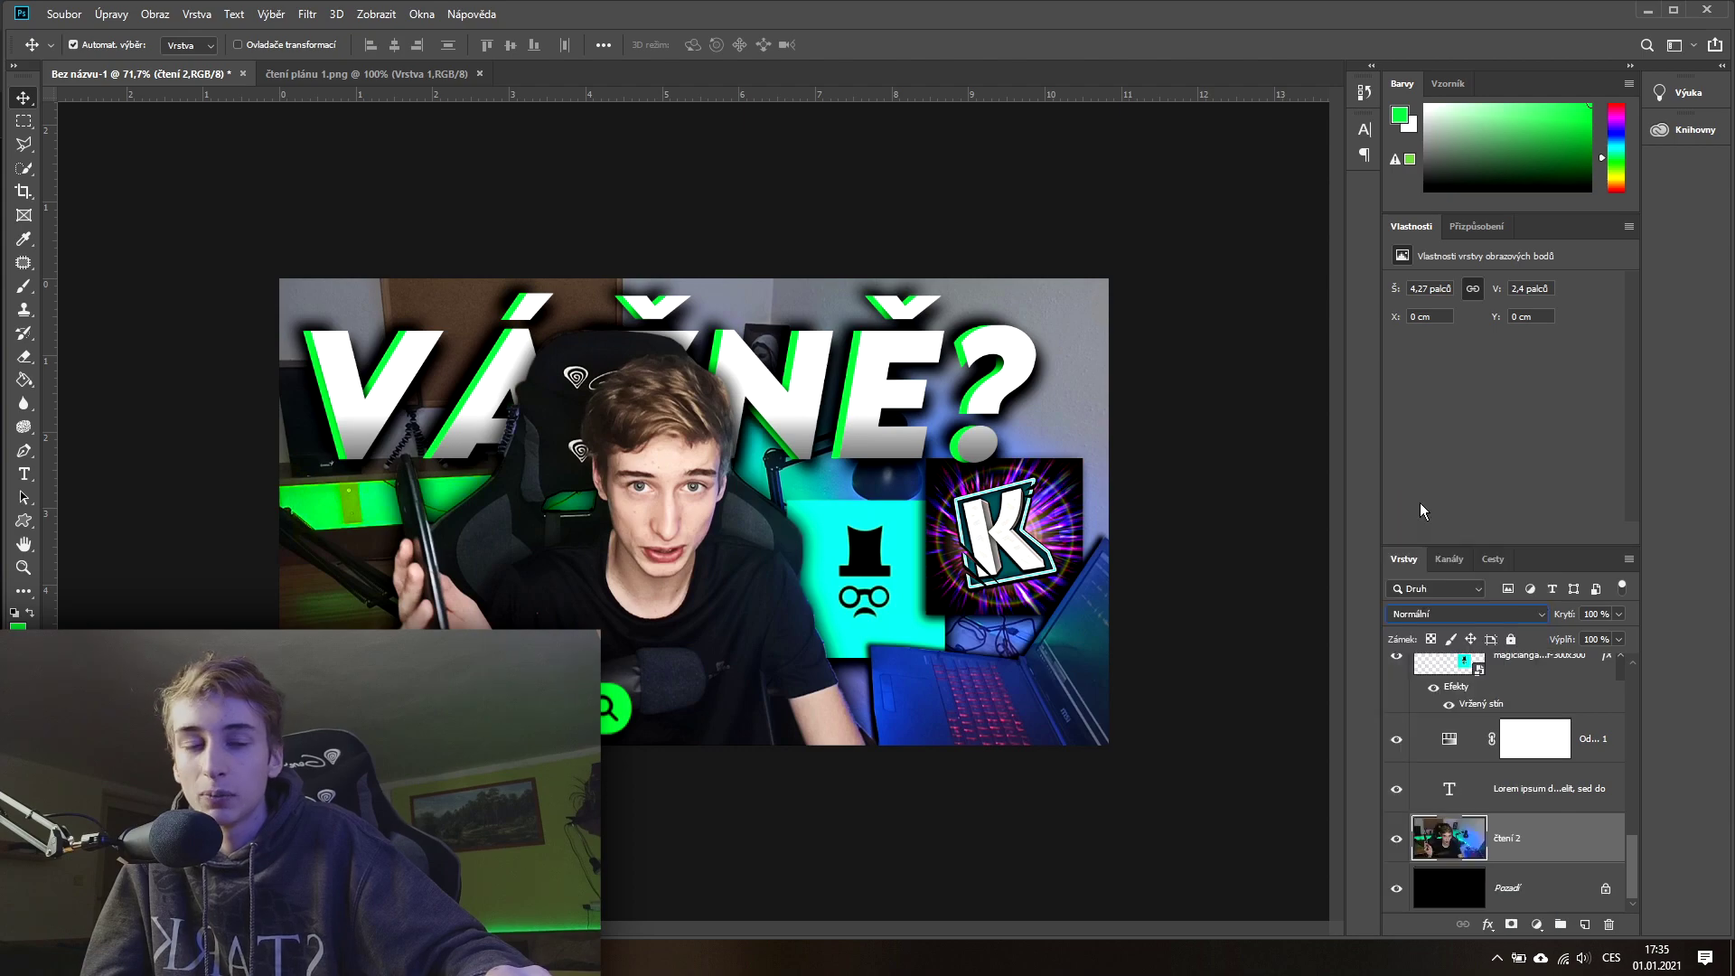